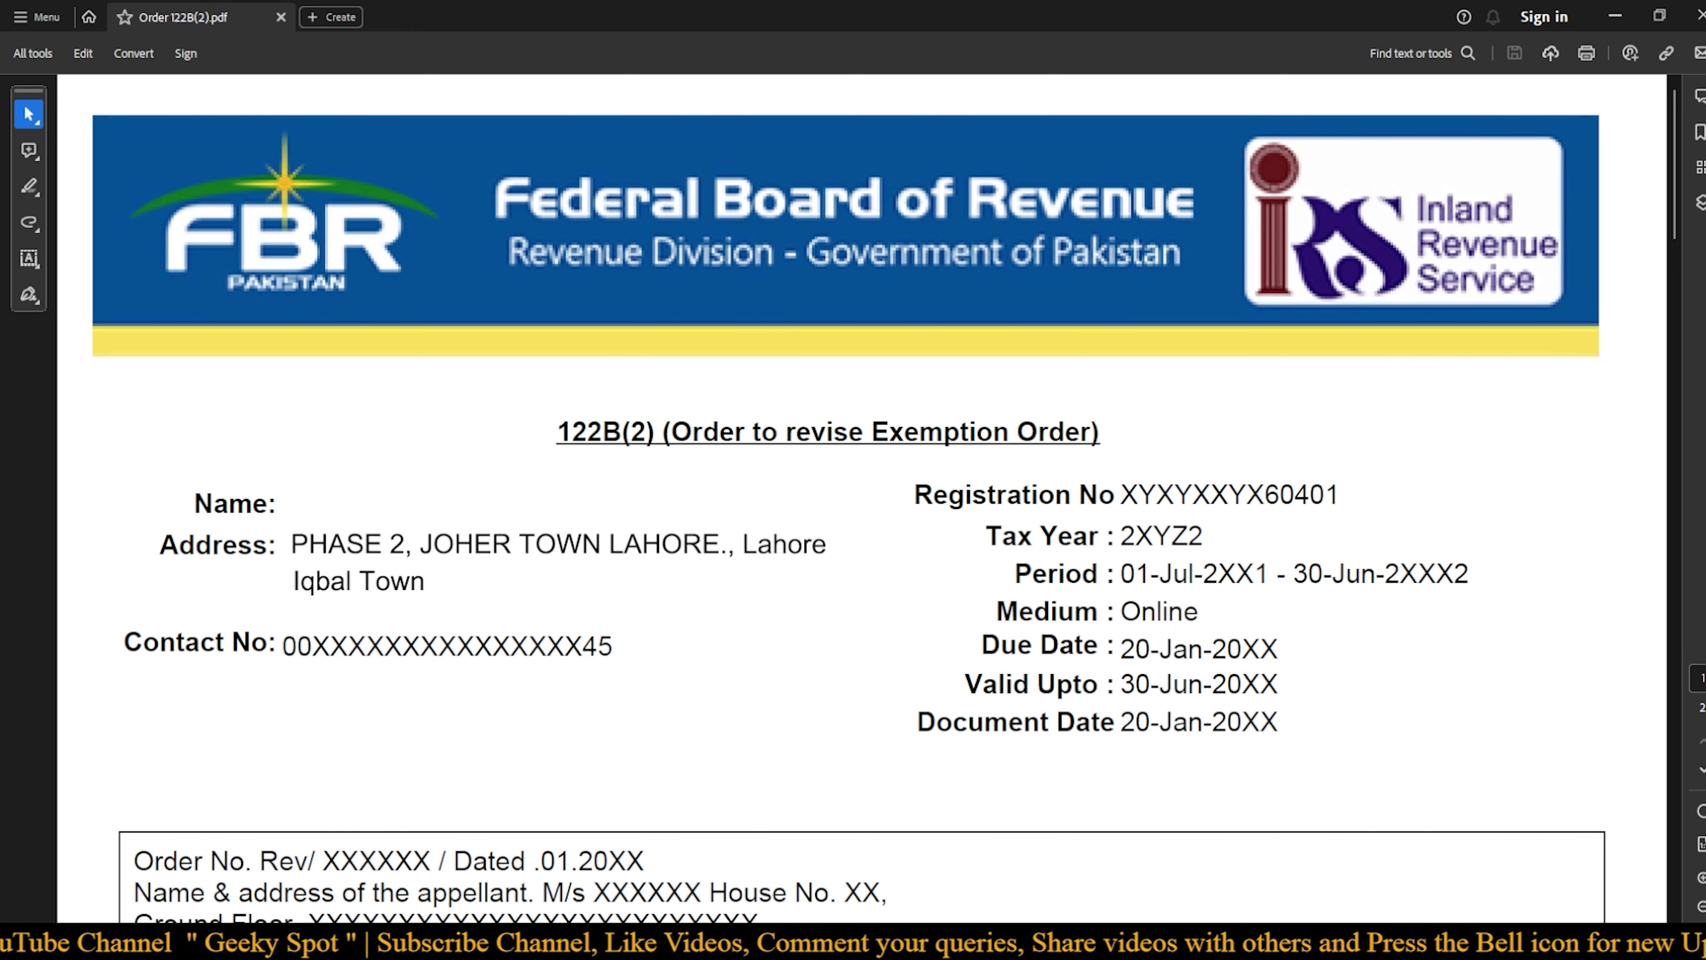
Read through both pages of the 122B(2) order to revise the exemption order, from the taxpayer details to the attributes table
{"action": "scroll", "coordinate": [1126, 589], "scroll_direction": "down", "scroll_amount": 5}
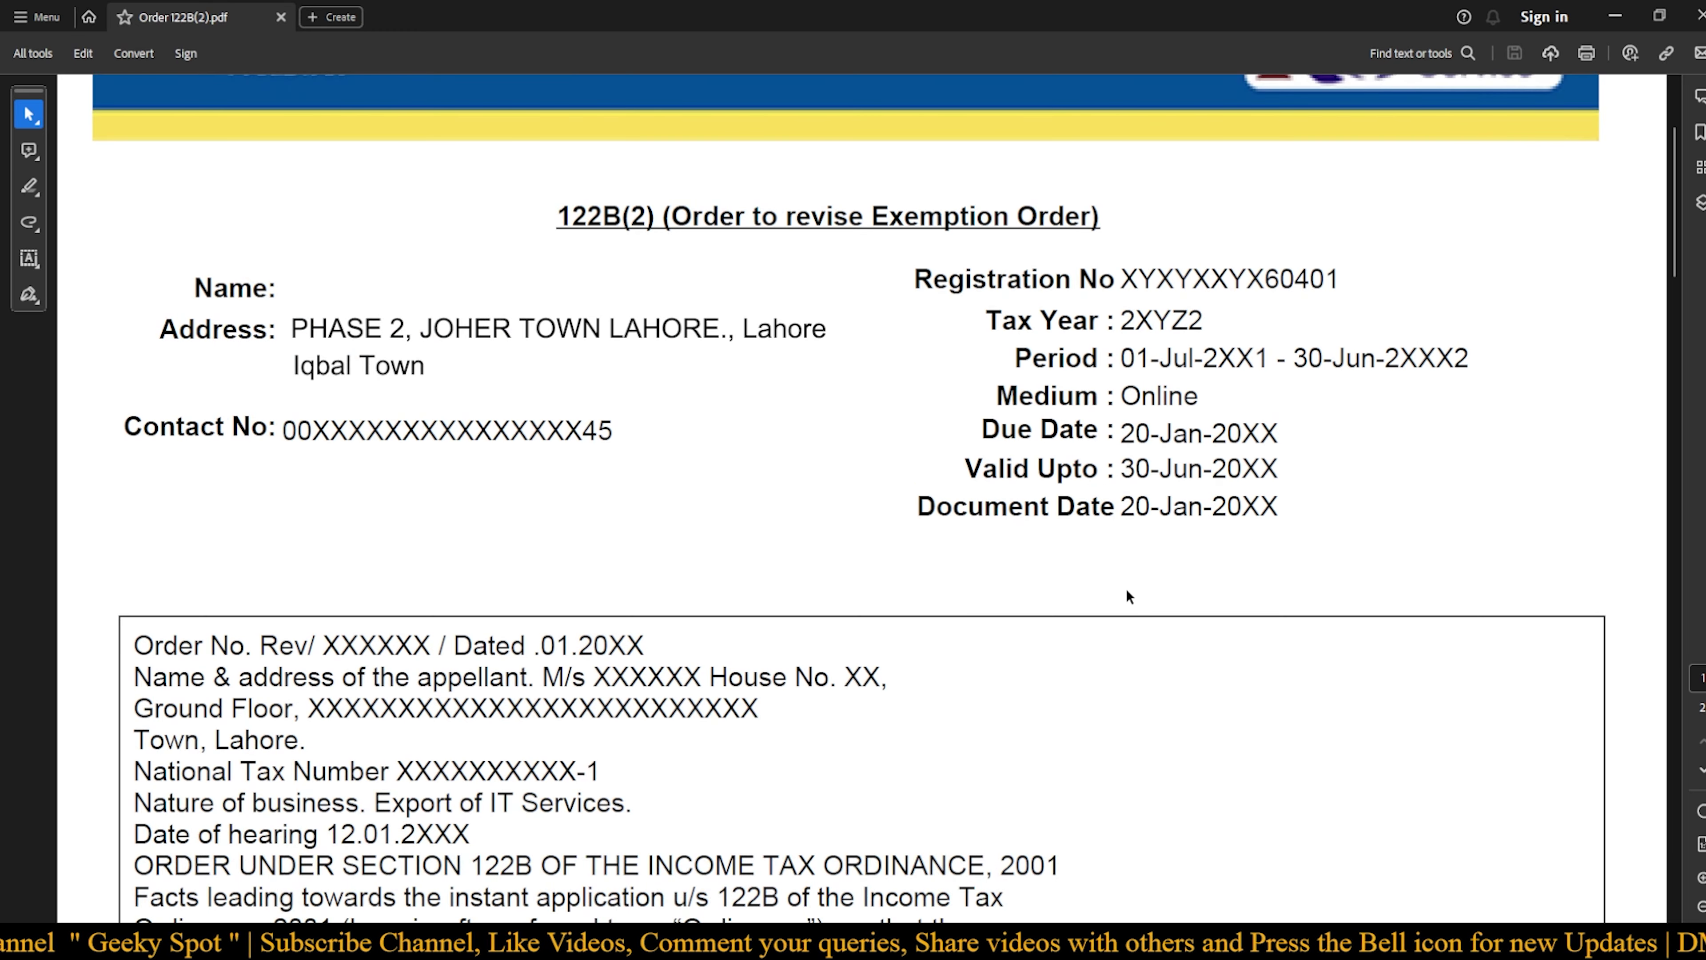
{"action": "scroll", "coordinate": [1123, 585], "scroll_direction": "down", "scroll_amount": 2}
{"action": "scroll", "coordinate": [1123, 591], "scroll_direction": "down", "scroll_amount": 6}
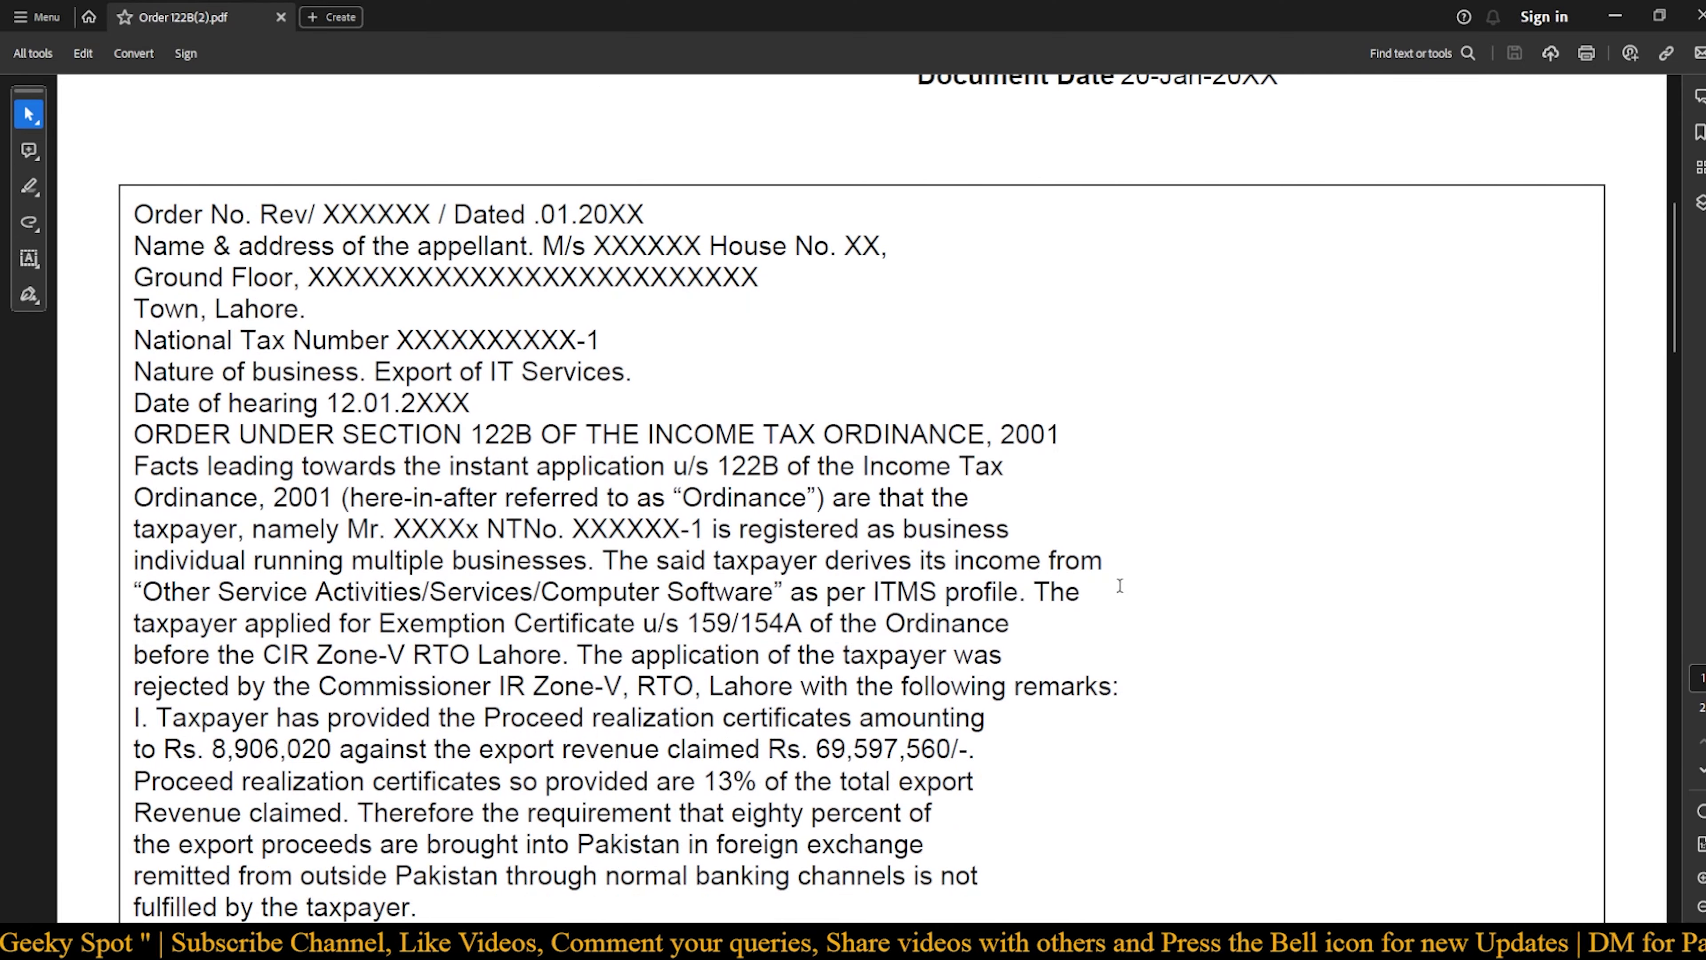
{"action": "scroll", "coordinate": [1118, 585], "scroll_direction": "down", "scroll_amount": 4}
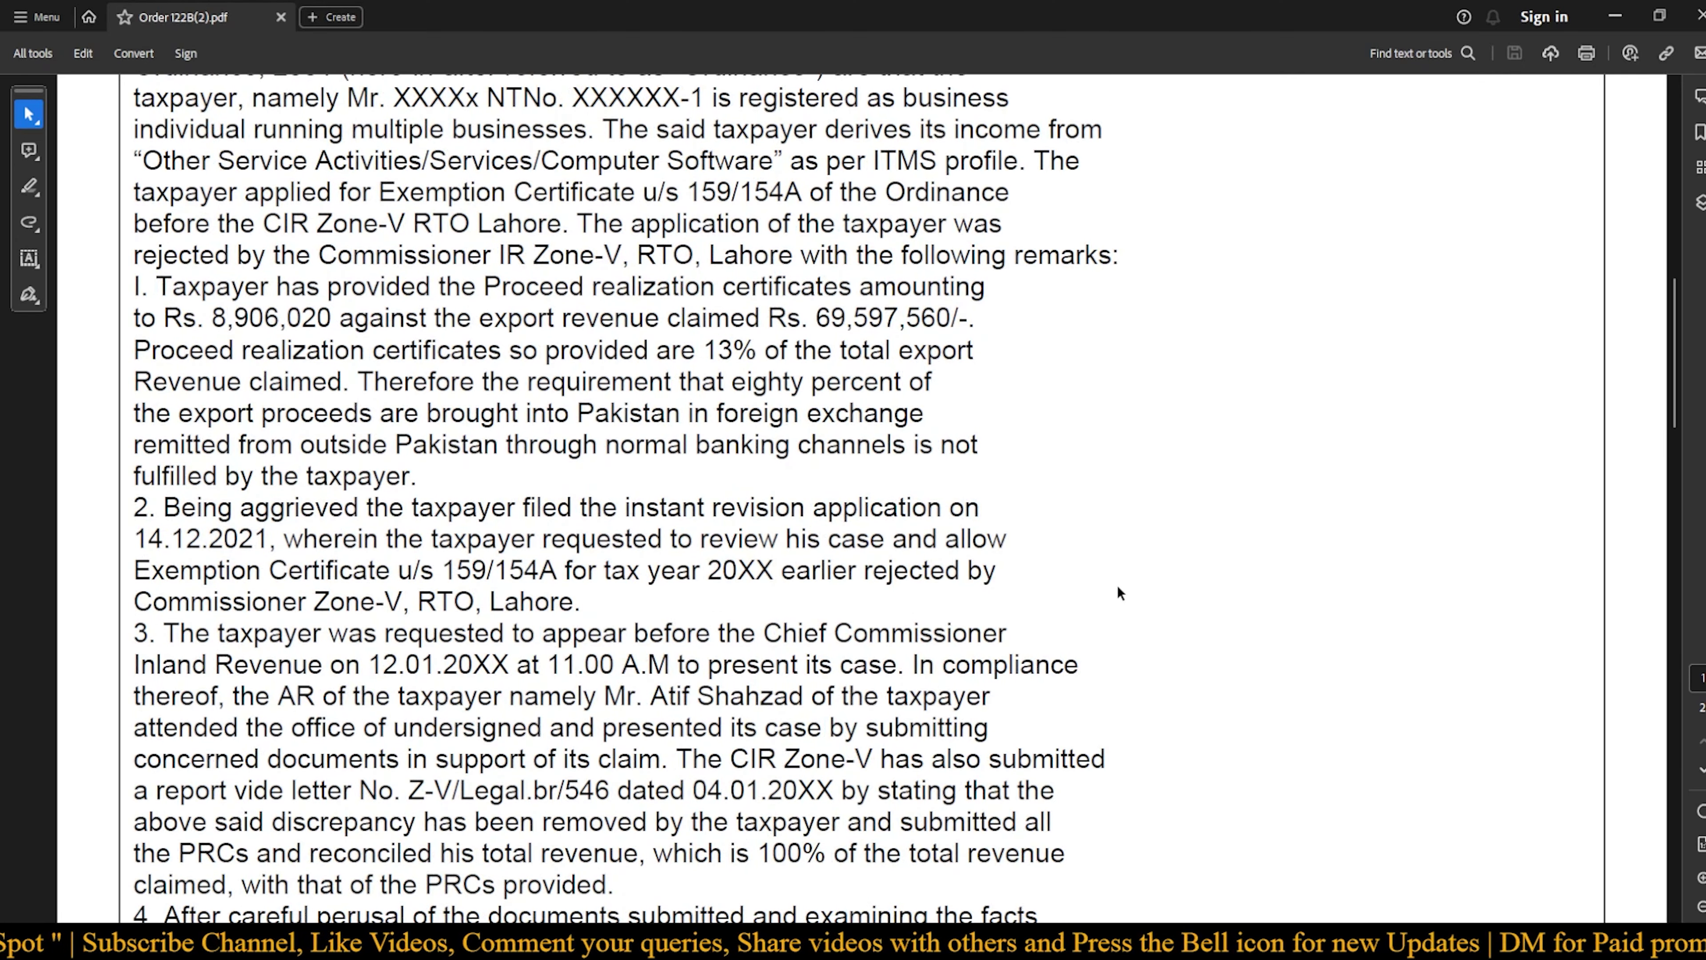
{"action": "scroll", "coordinate": [1117, 585], "scroll_direction": "down", "scroll_amount": 5}
{"action": "scroll", "coordinate": [1117, 588], "scroll_direction": "down", "scroll_amount": 14}
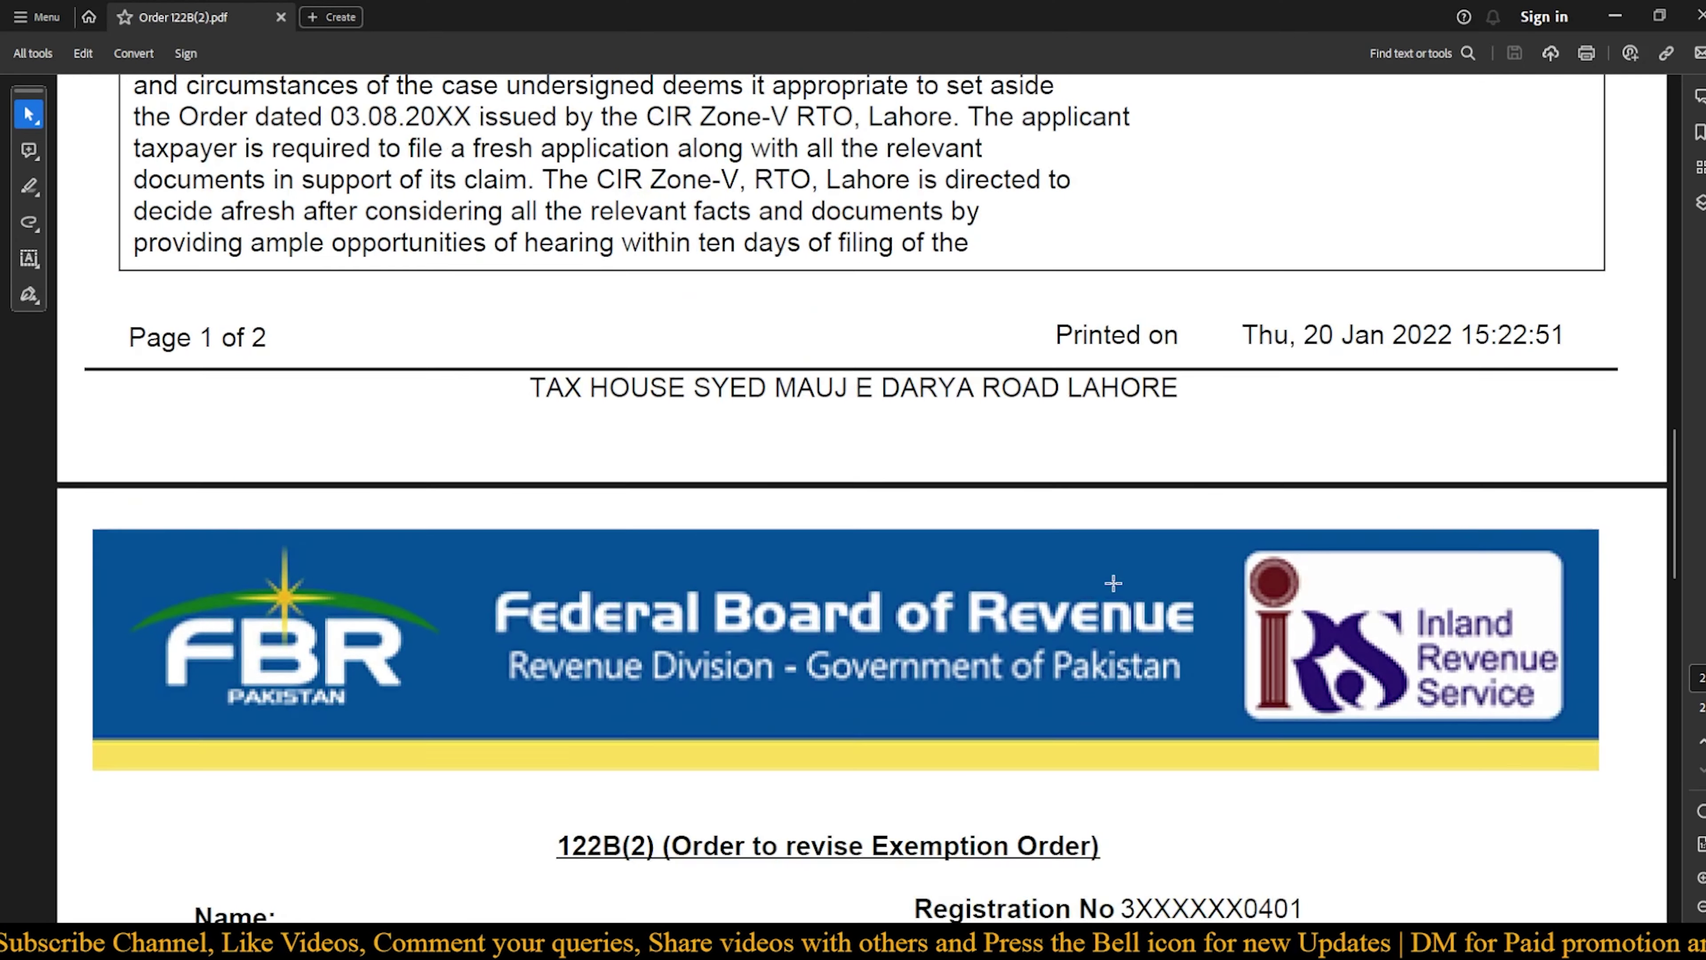
{"action": "scroll", "coordinate": [1113, 584], "scroll_direction": "down", "scroll_amount": 2}
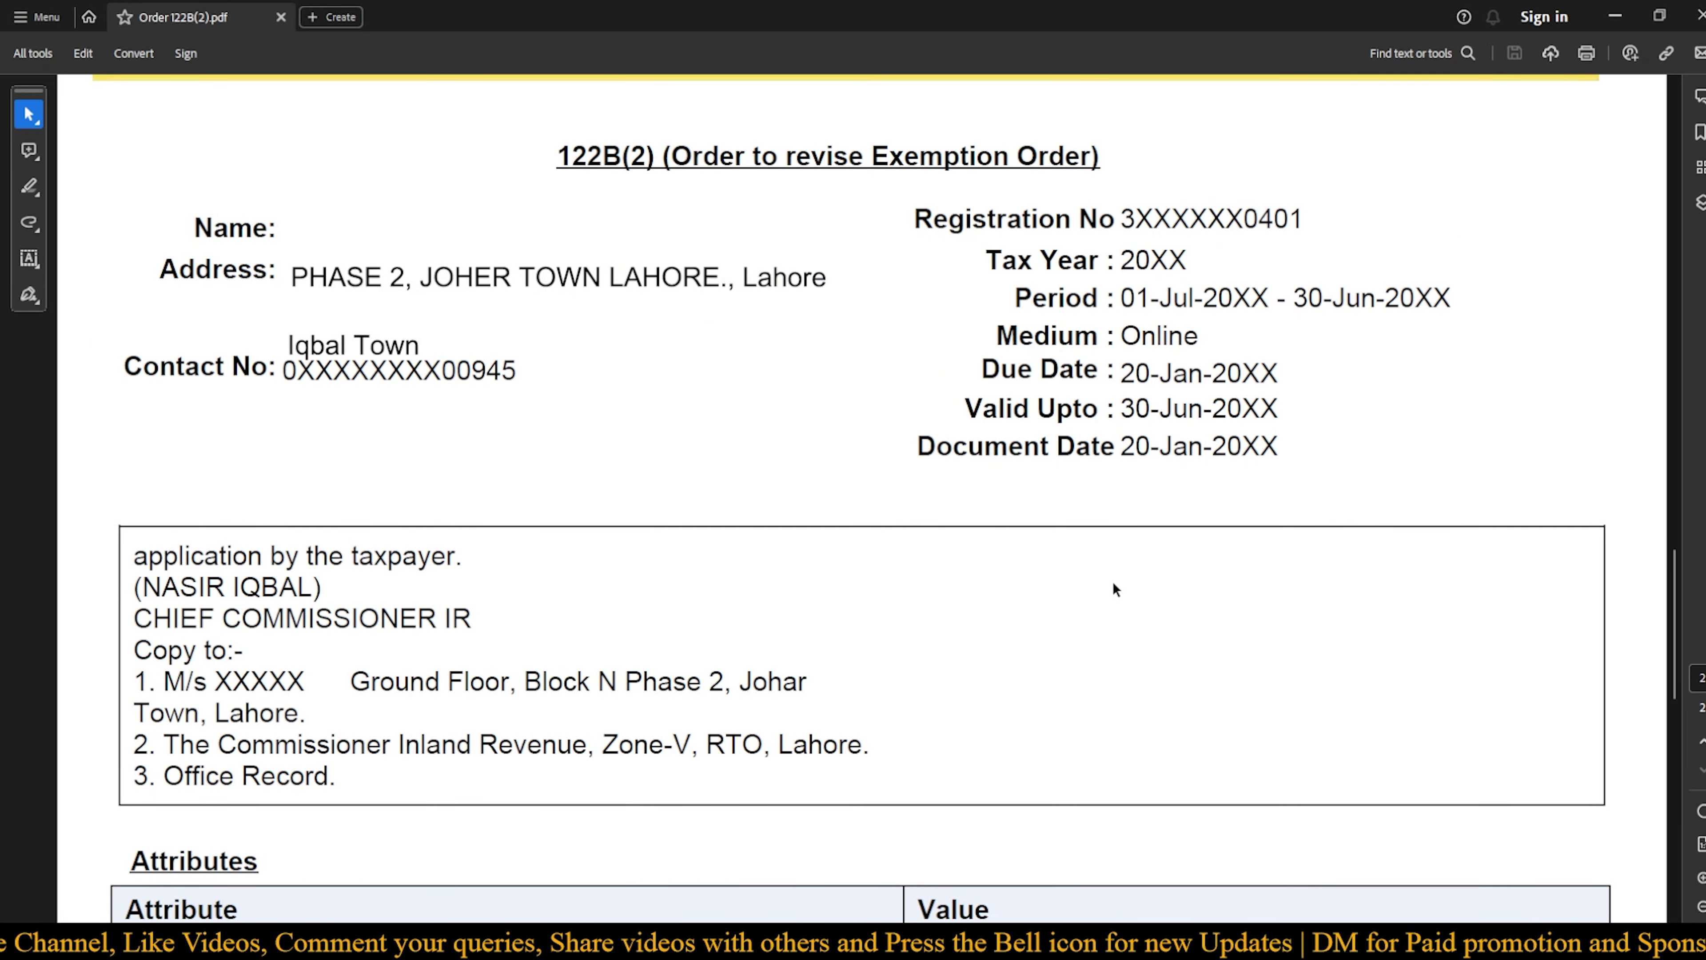
{"action": "scroll", "coordinate": [1114, 584], "scroll_direction": "up", "scroll_amount": 20}
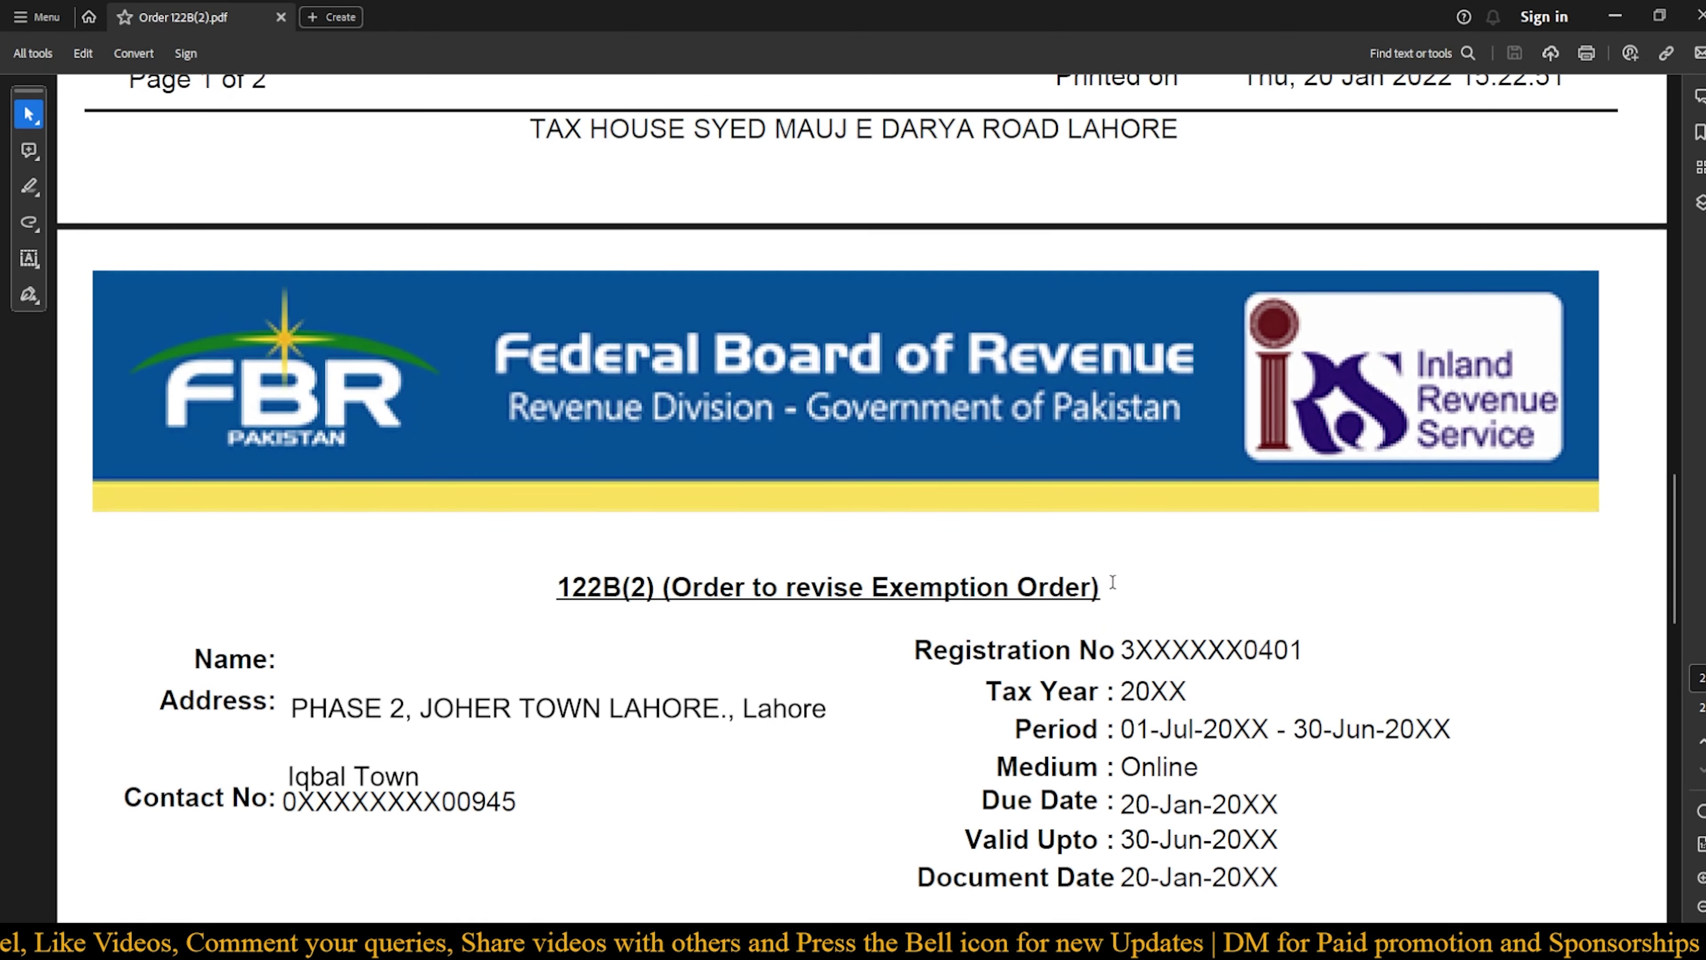
{"action": "scroll", "coordinate": [1113, 581], "scroll_direction": "up", "scroll_amount": 14}
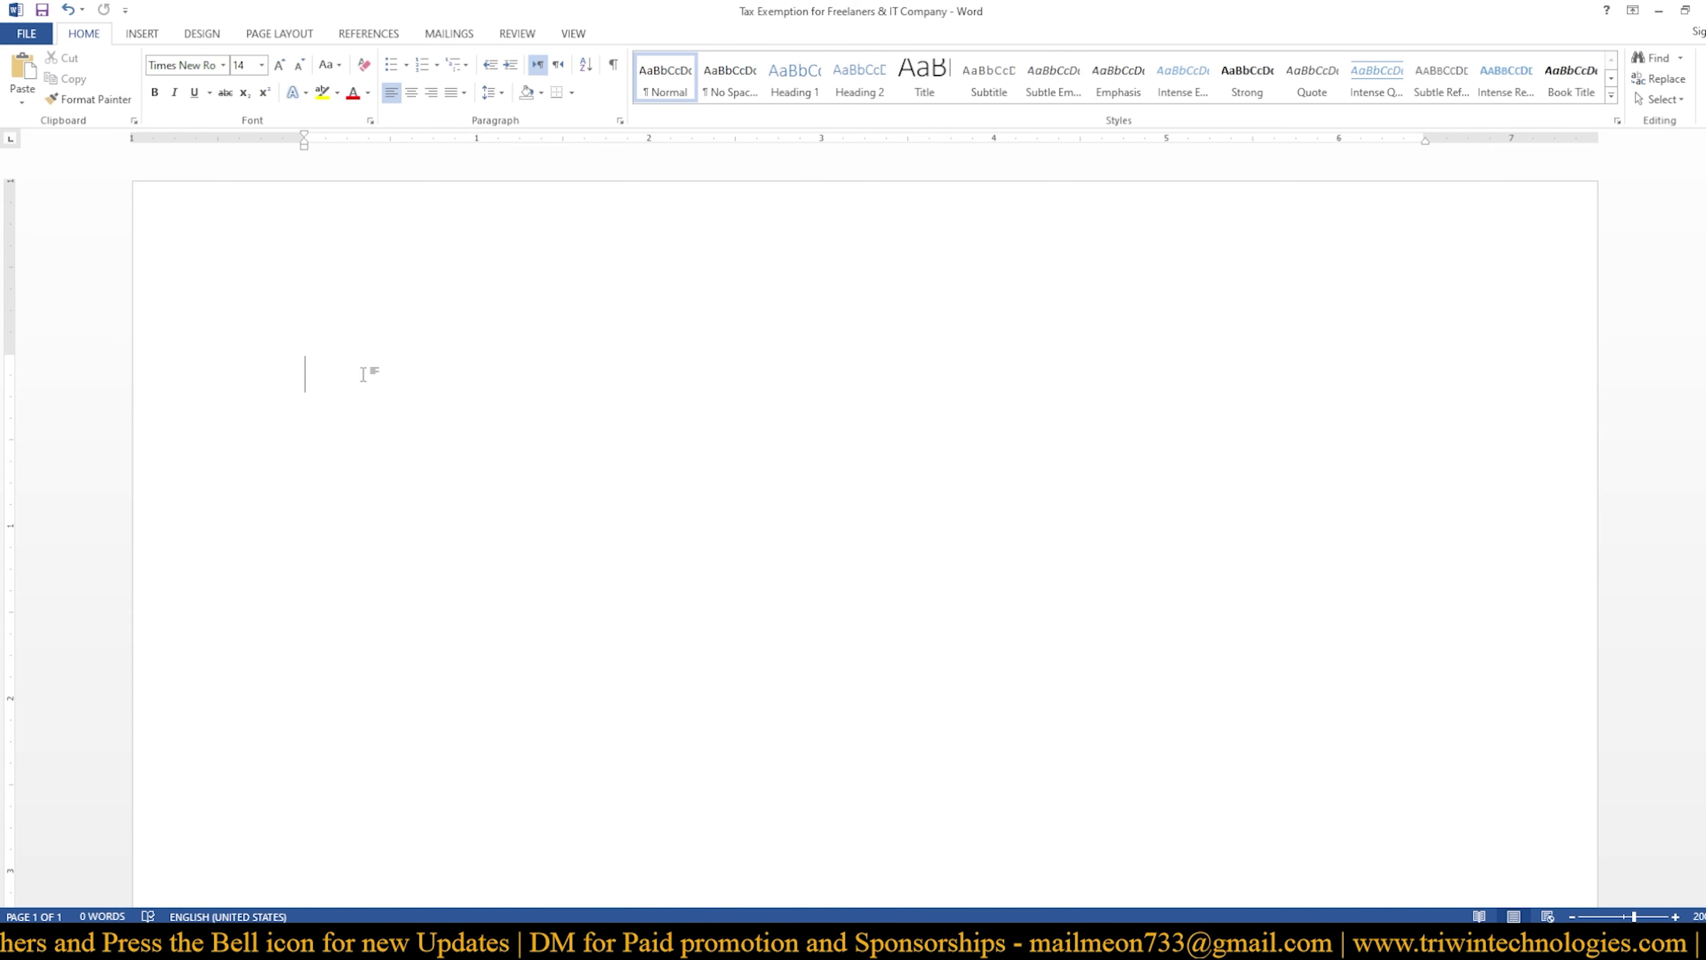
Write the letter's opening line with the addressee "Mr. XYZ" and, spaced far across on the same line, the date "December 24 2024"
{"action": "type", "text": "Mr/"}
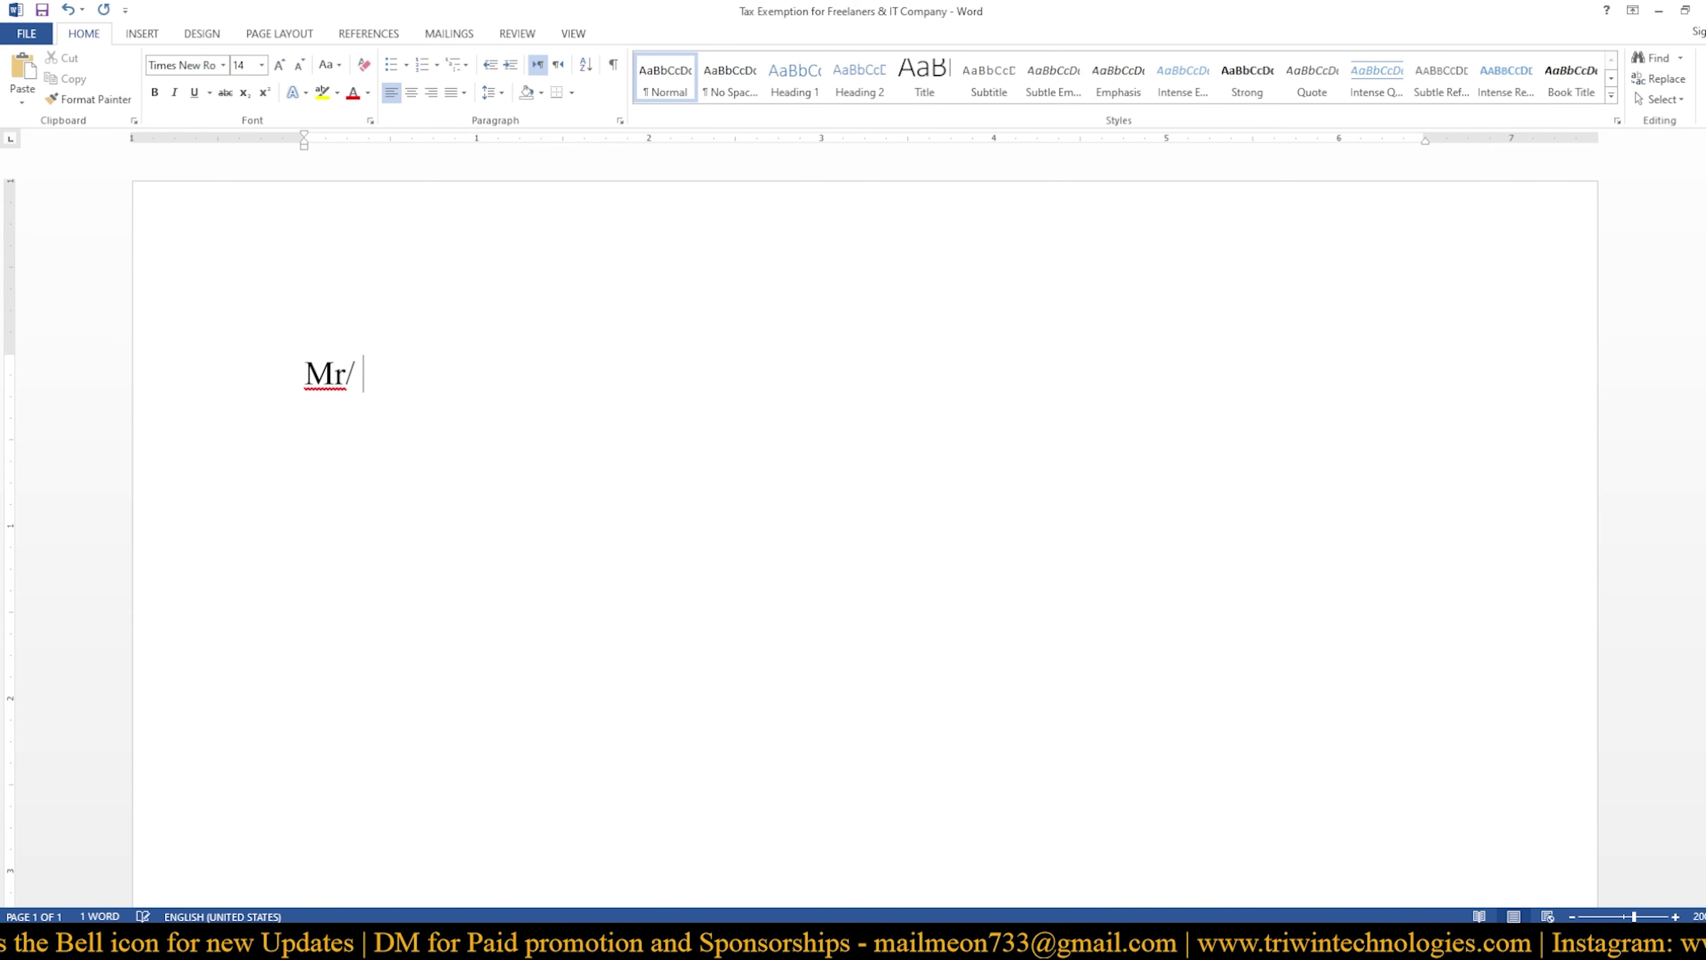
{"action": "key", "text": "BackSpace"}
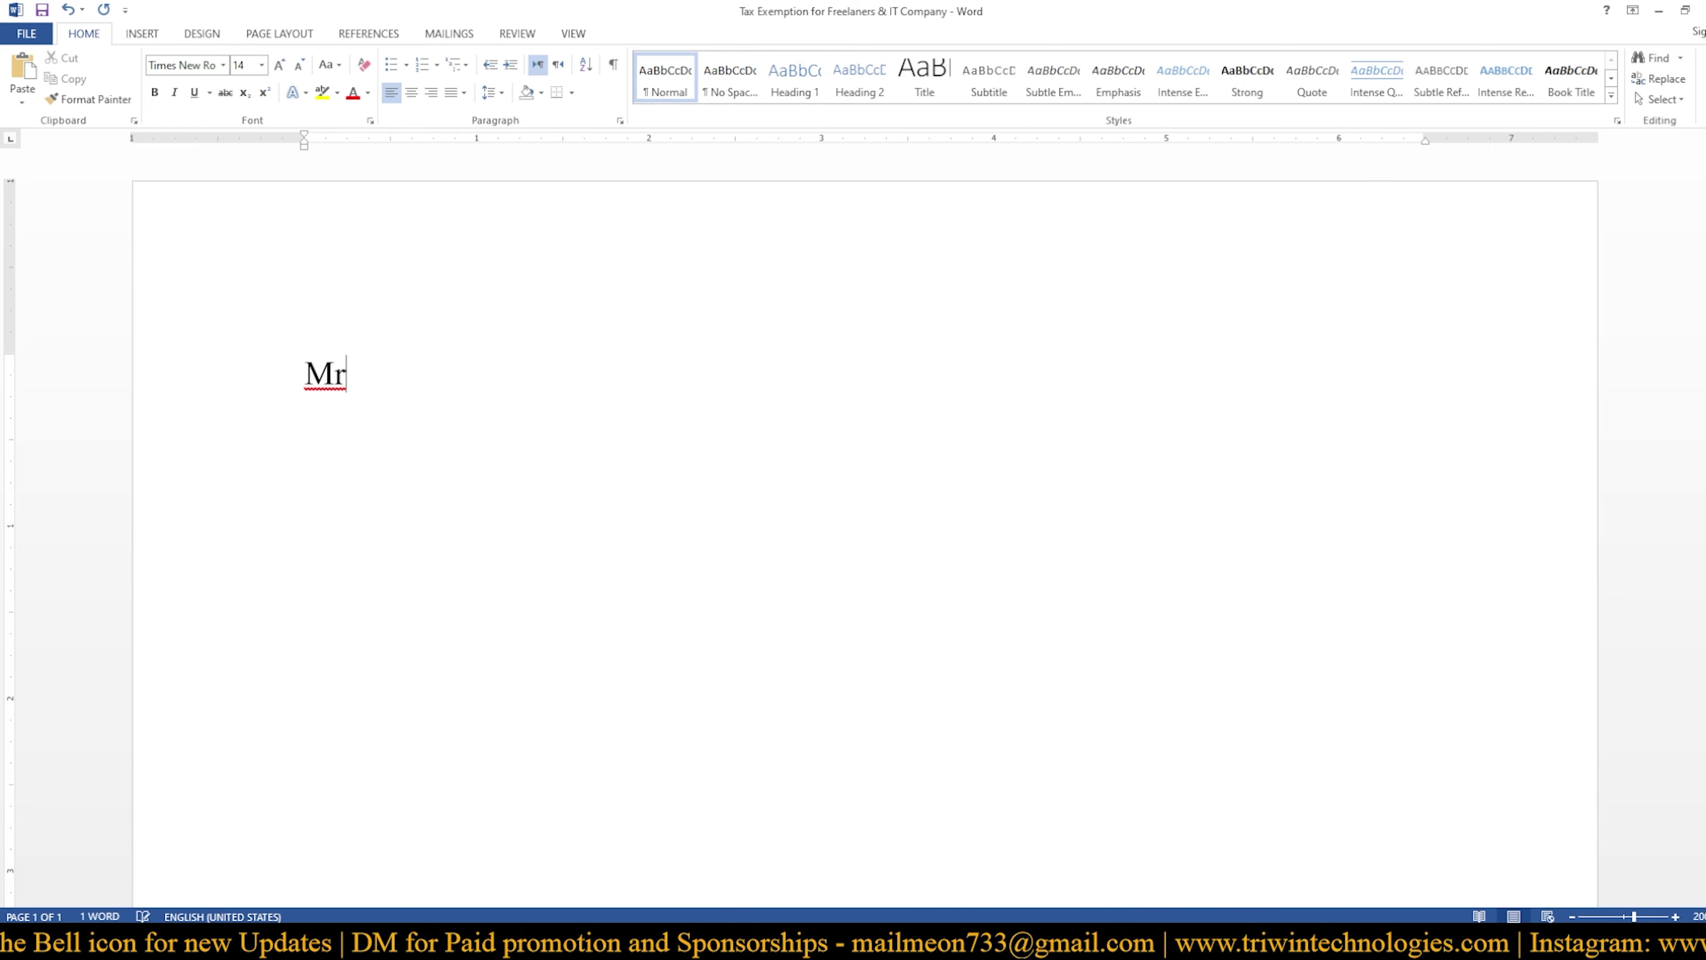
{"action": "type", "text": ". X"}
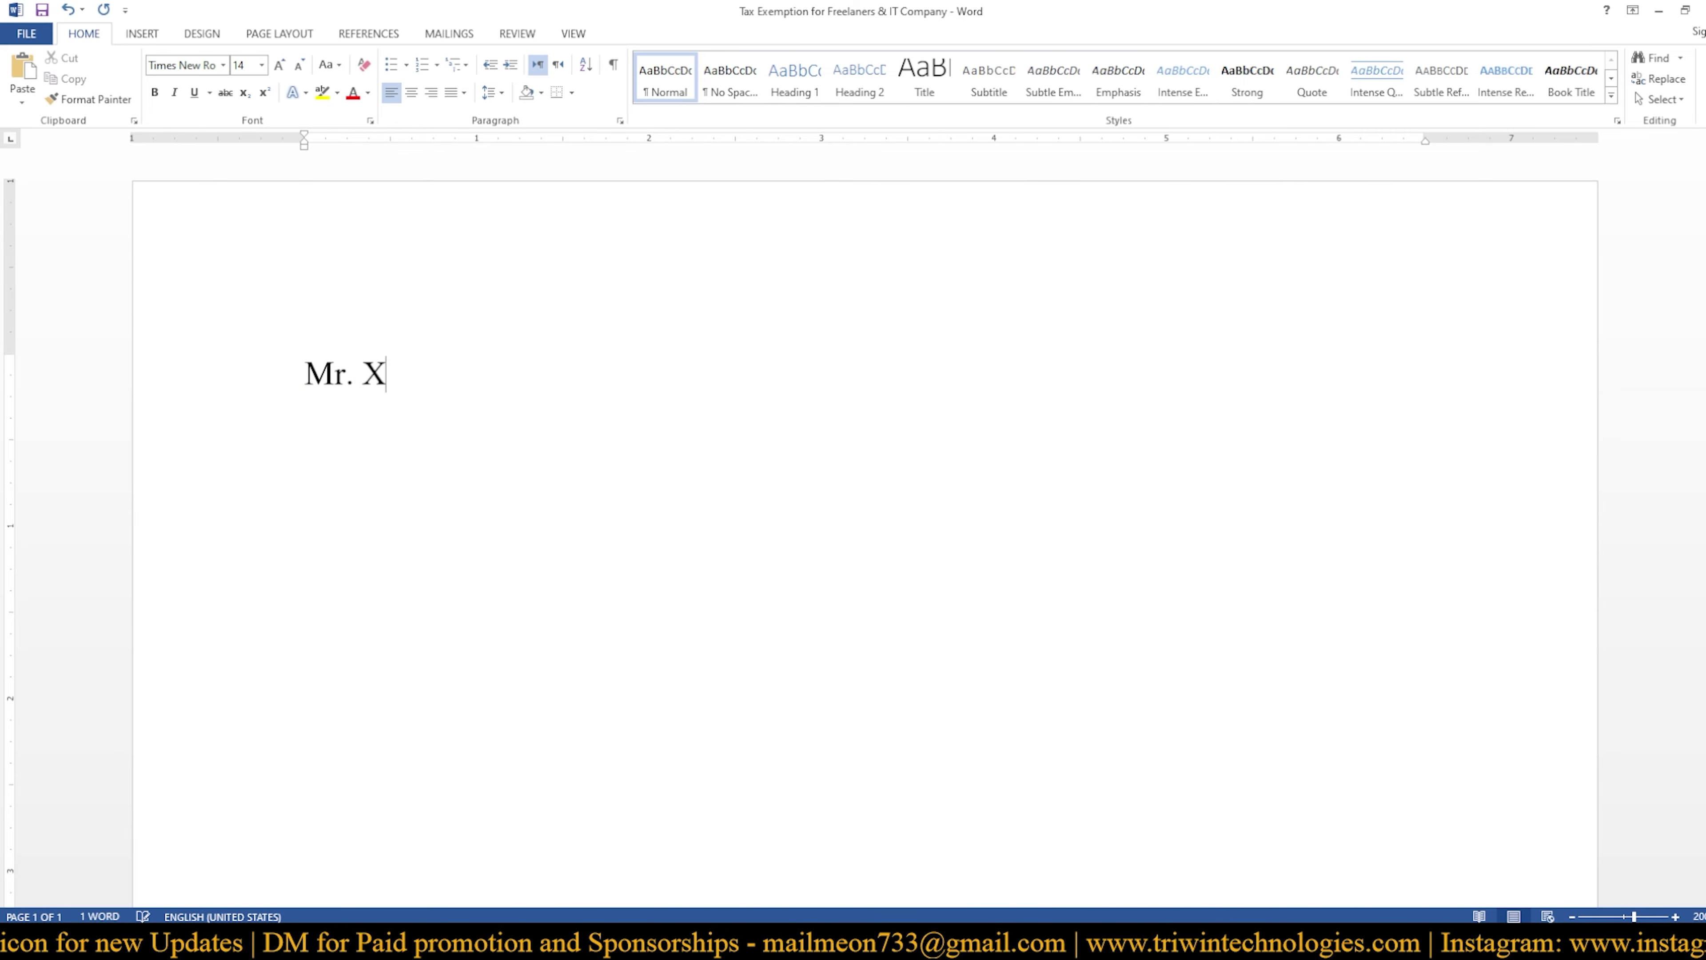
{"action": "type", "text": "YZ                                                               "}
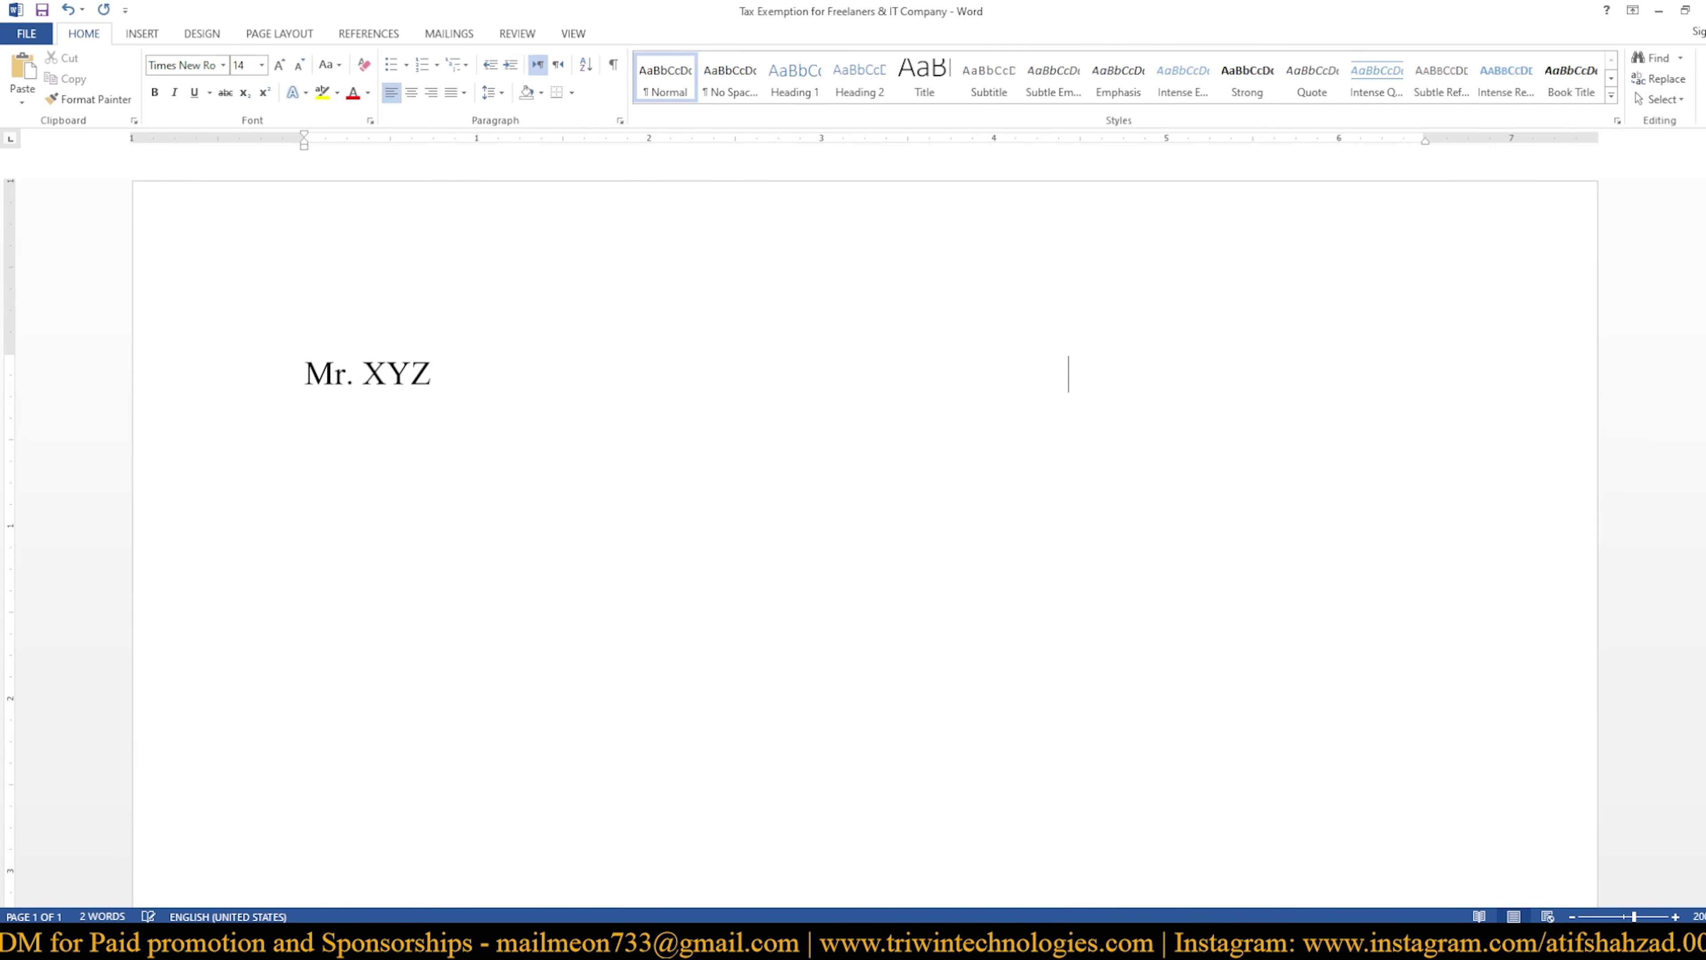
{"action": "type", "text": "            D"}
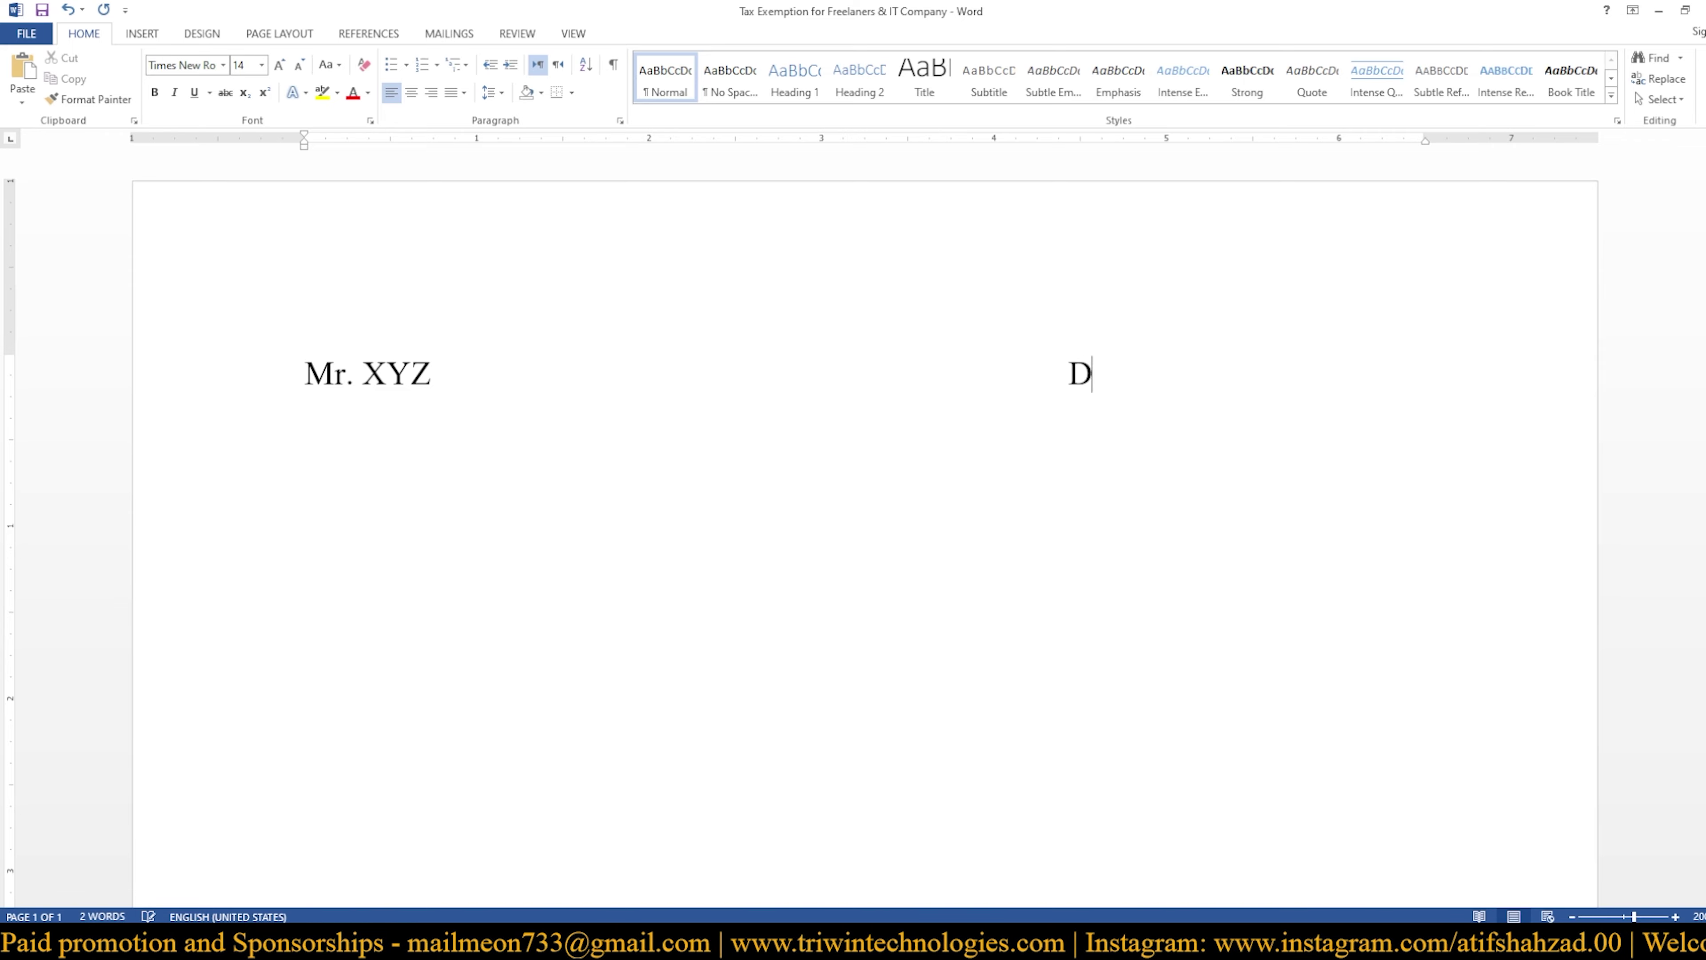
{"action": "type", "text": "ecember 241"}
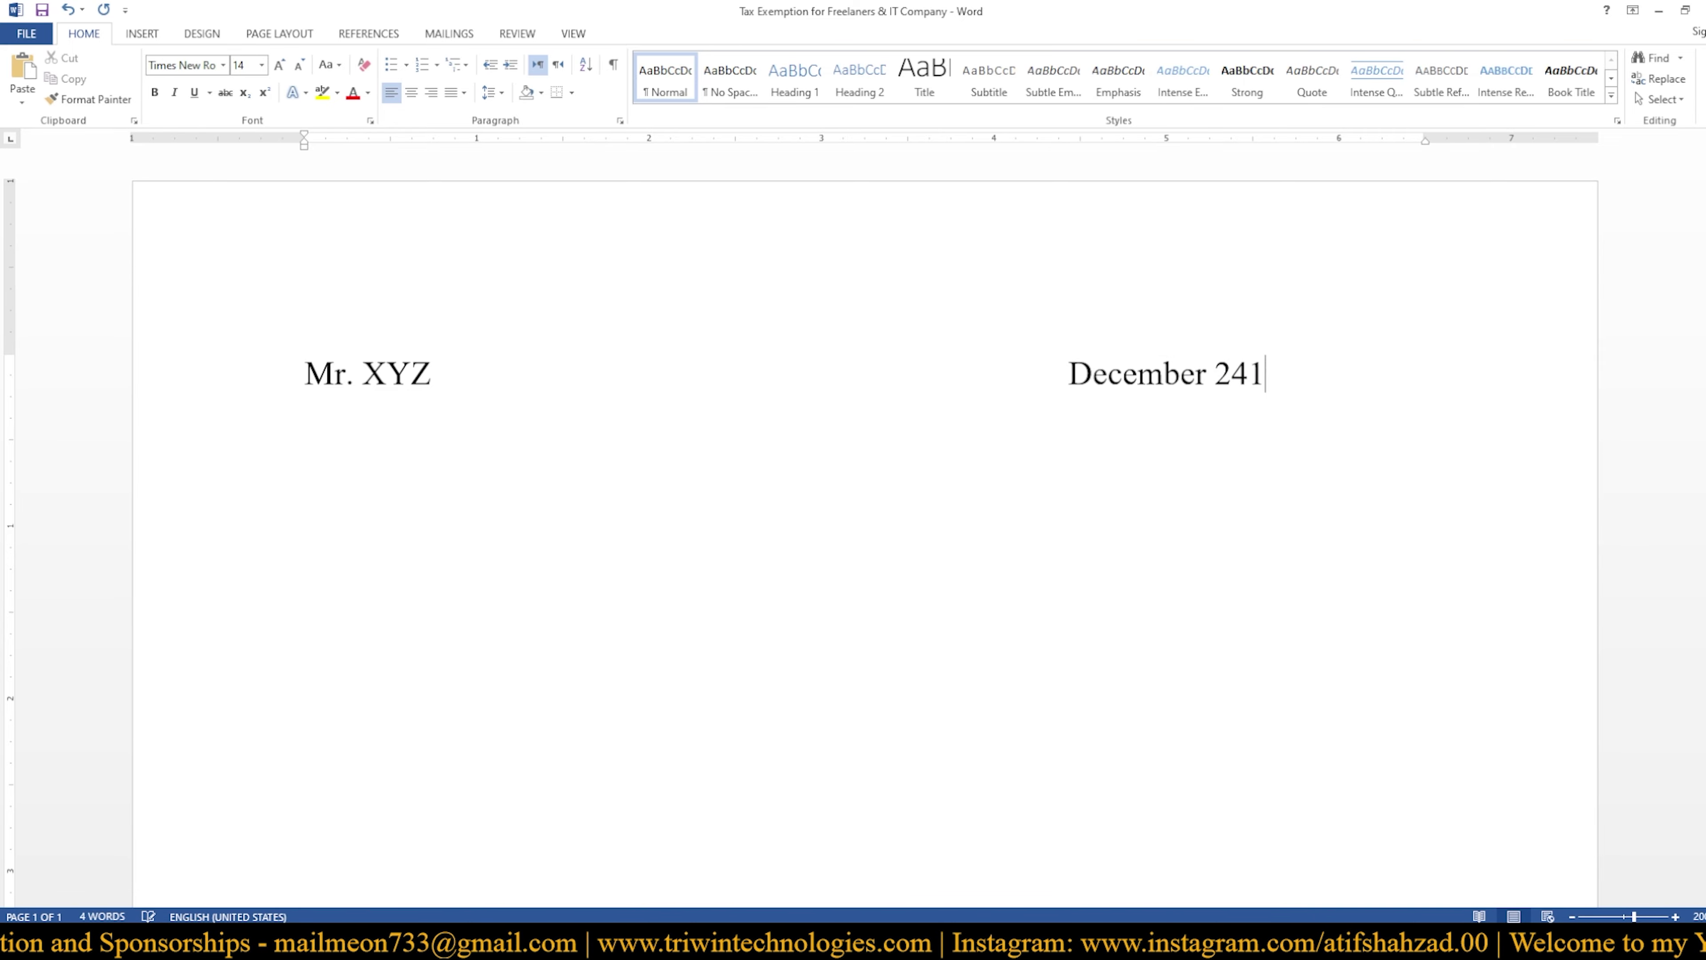
{"action": "key", "text": "BackSpace"}
{"action": "type", "text": "202"}
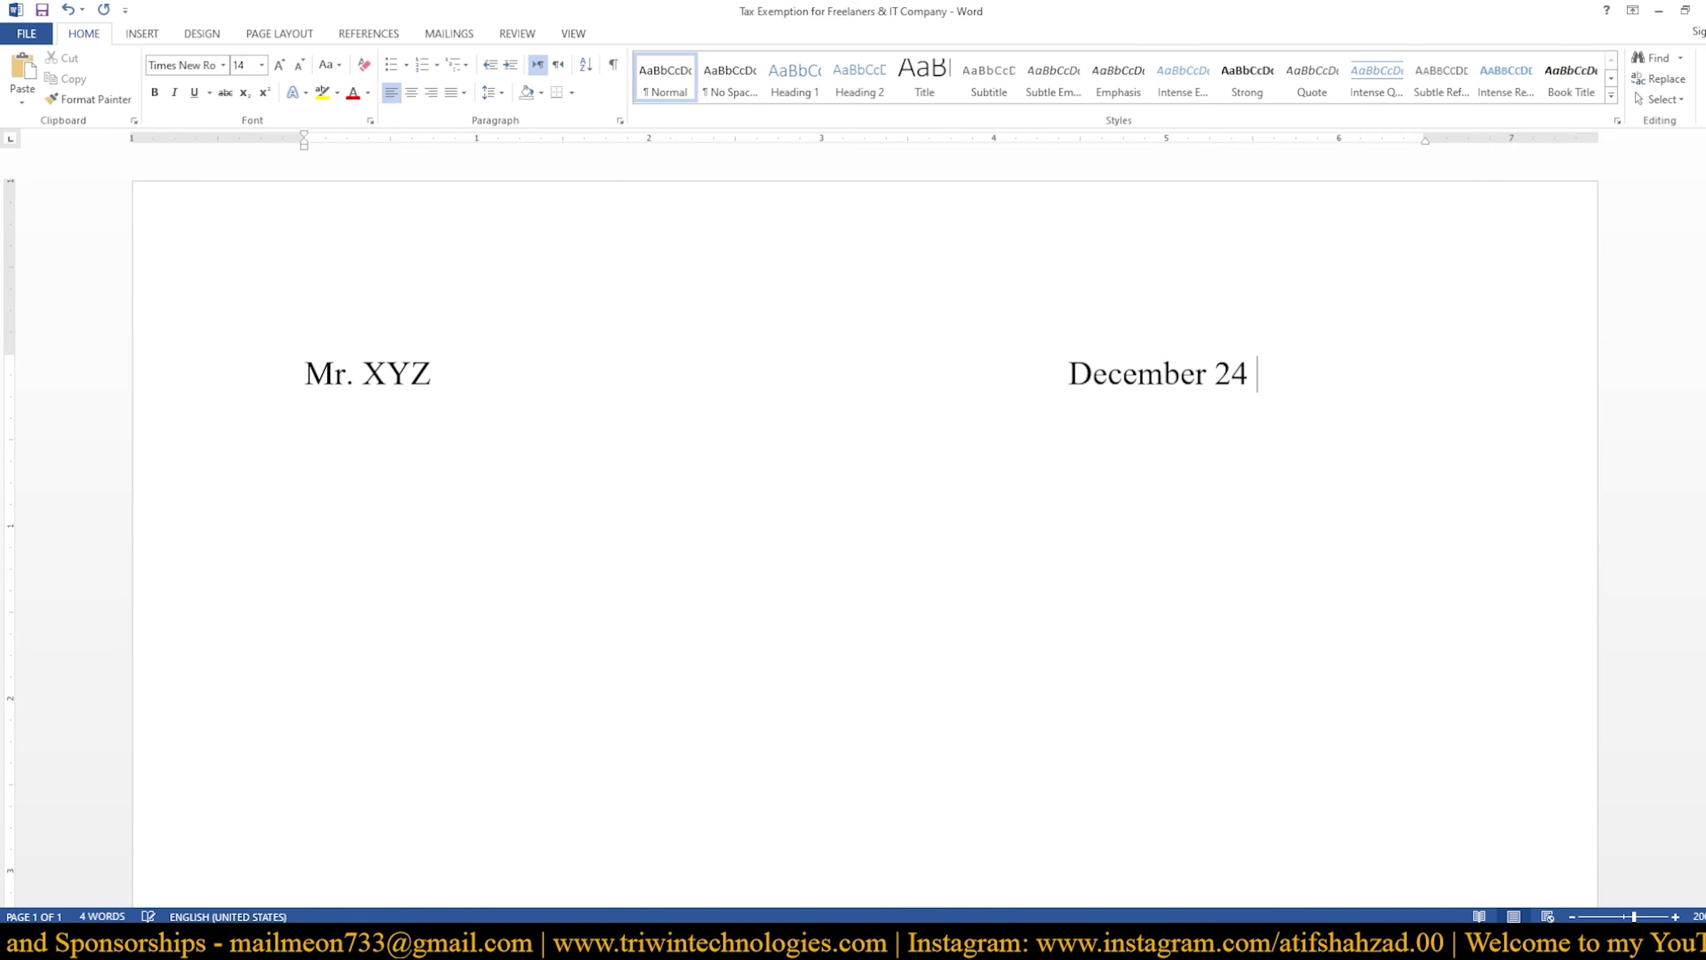
{"action": "type", "text": "4"}
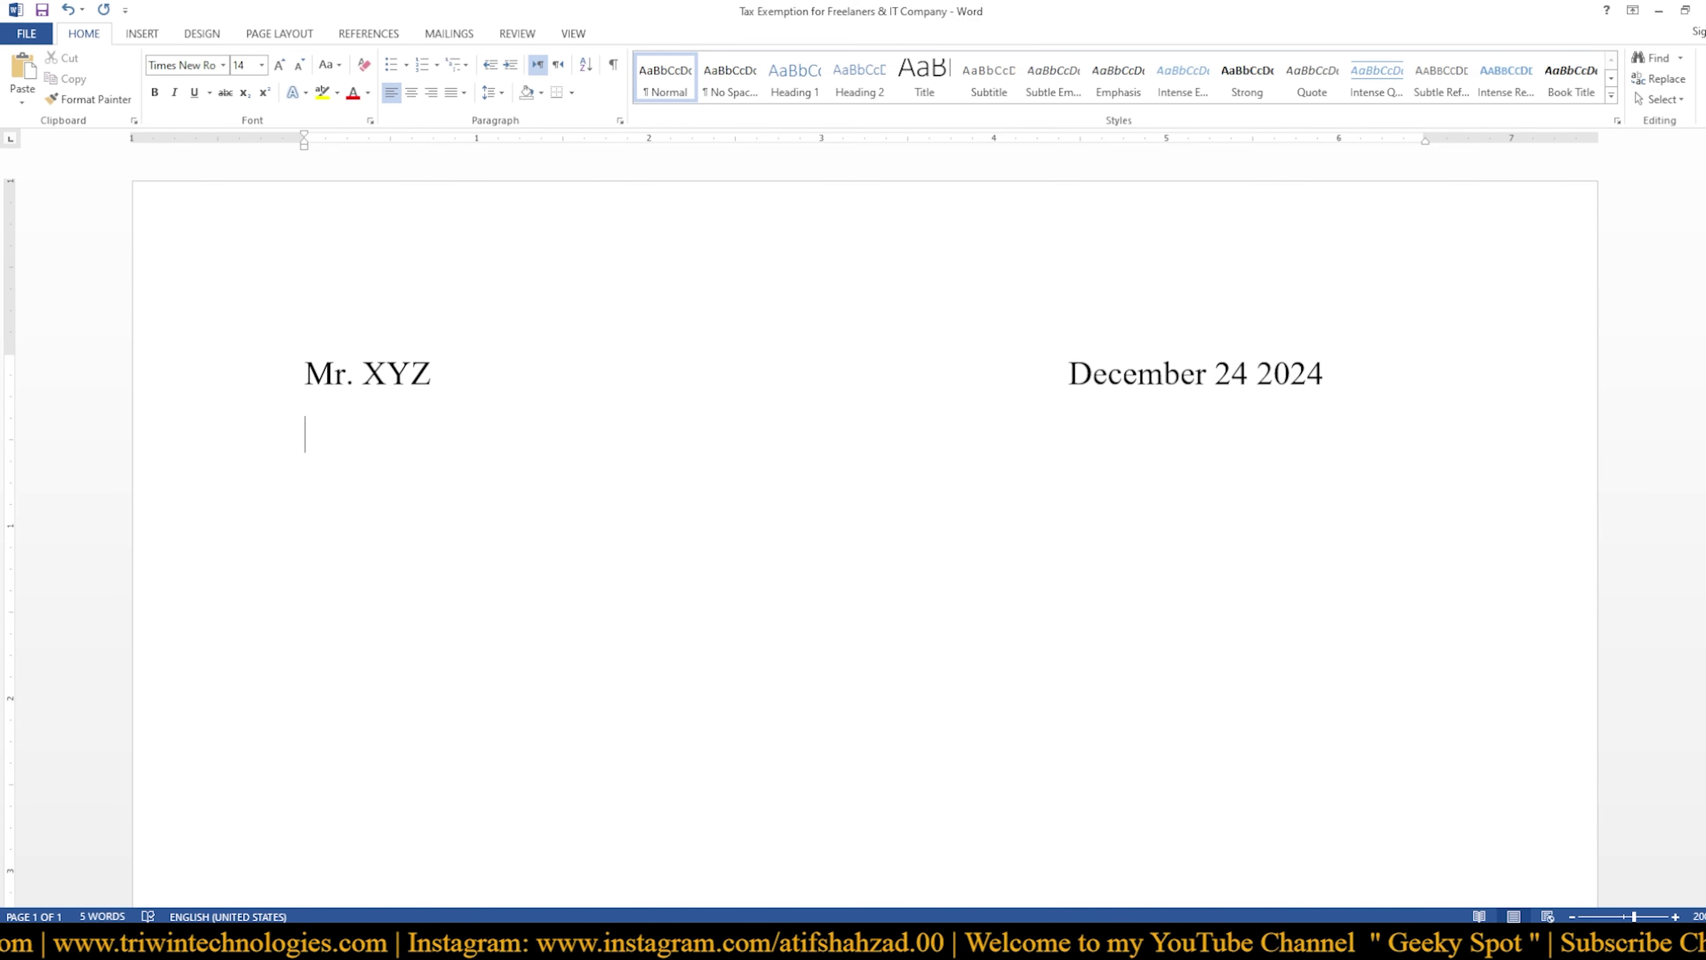
Add the addressee's designation "Commissioner Assistant / Deputy" on the line below the name
{"action": "type", "text": "Commisioi"}
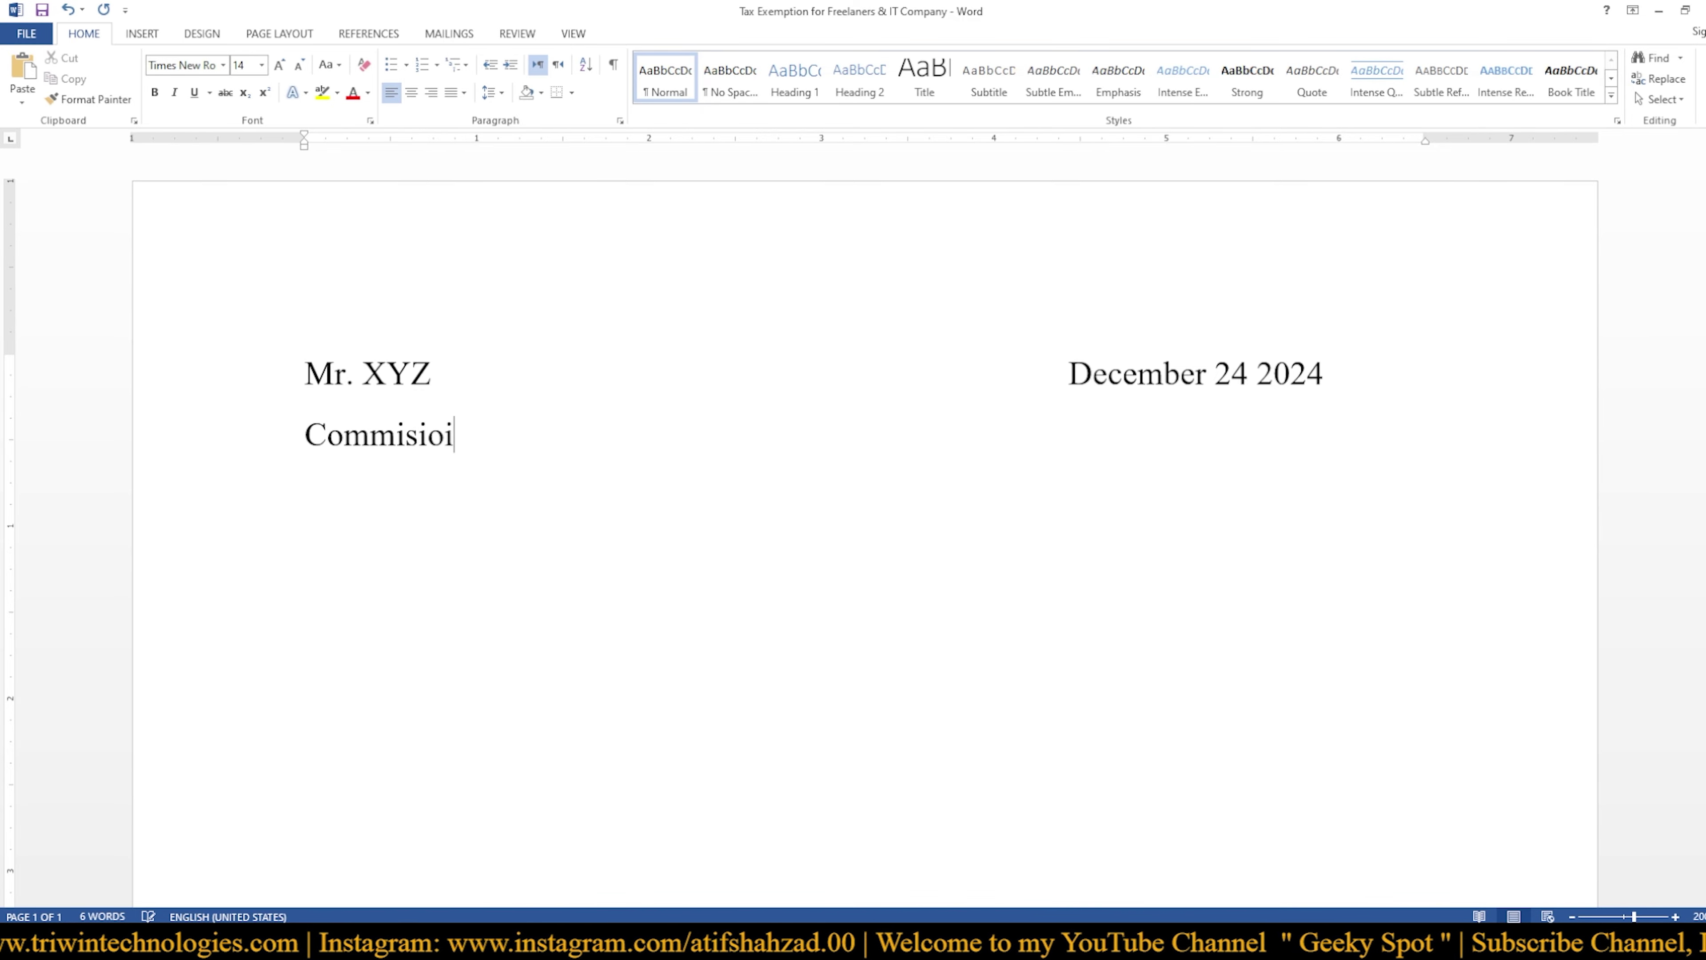
{"action": "type", "text": "ne"}
{"action": "key", "text": "BackSpace"}
{"action": "key", "text": "BackSpace"}
{"action": "key", "text": "BackSpace"}
{"action": "key", "text": "BackSpace"}
{"action": "key", "text": "BackSpace"}
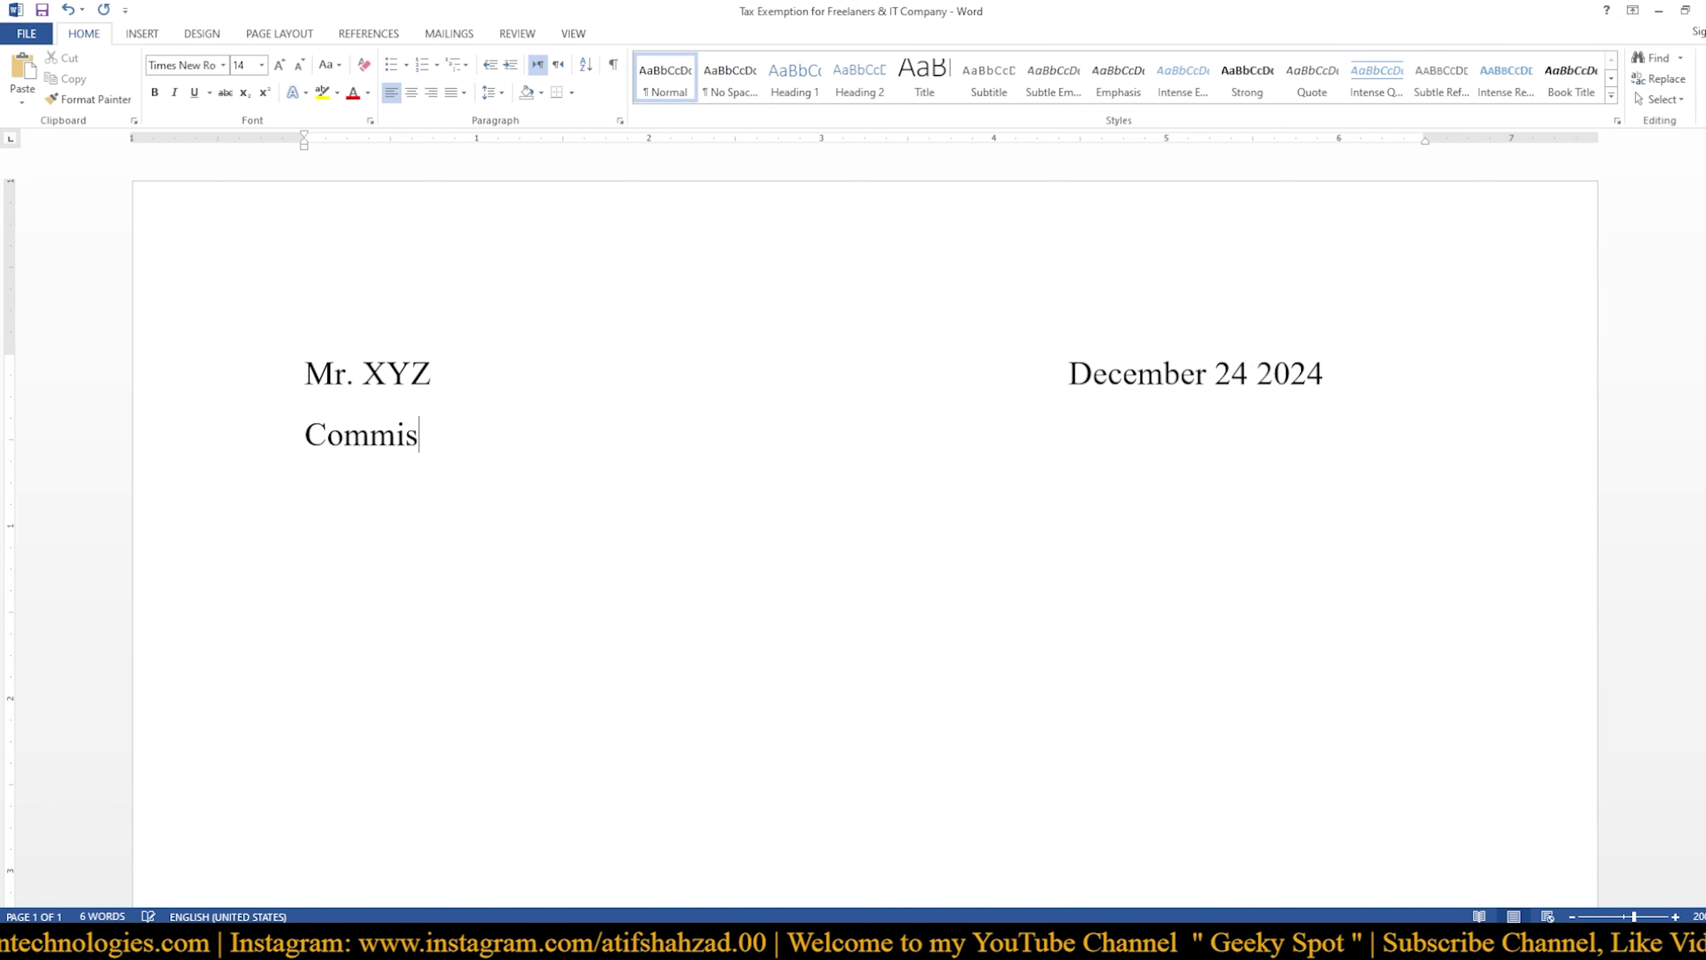
{"action": "type", "text": "sioner "}
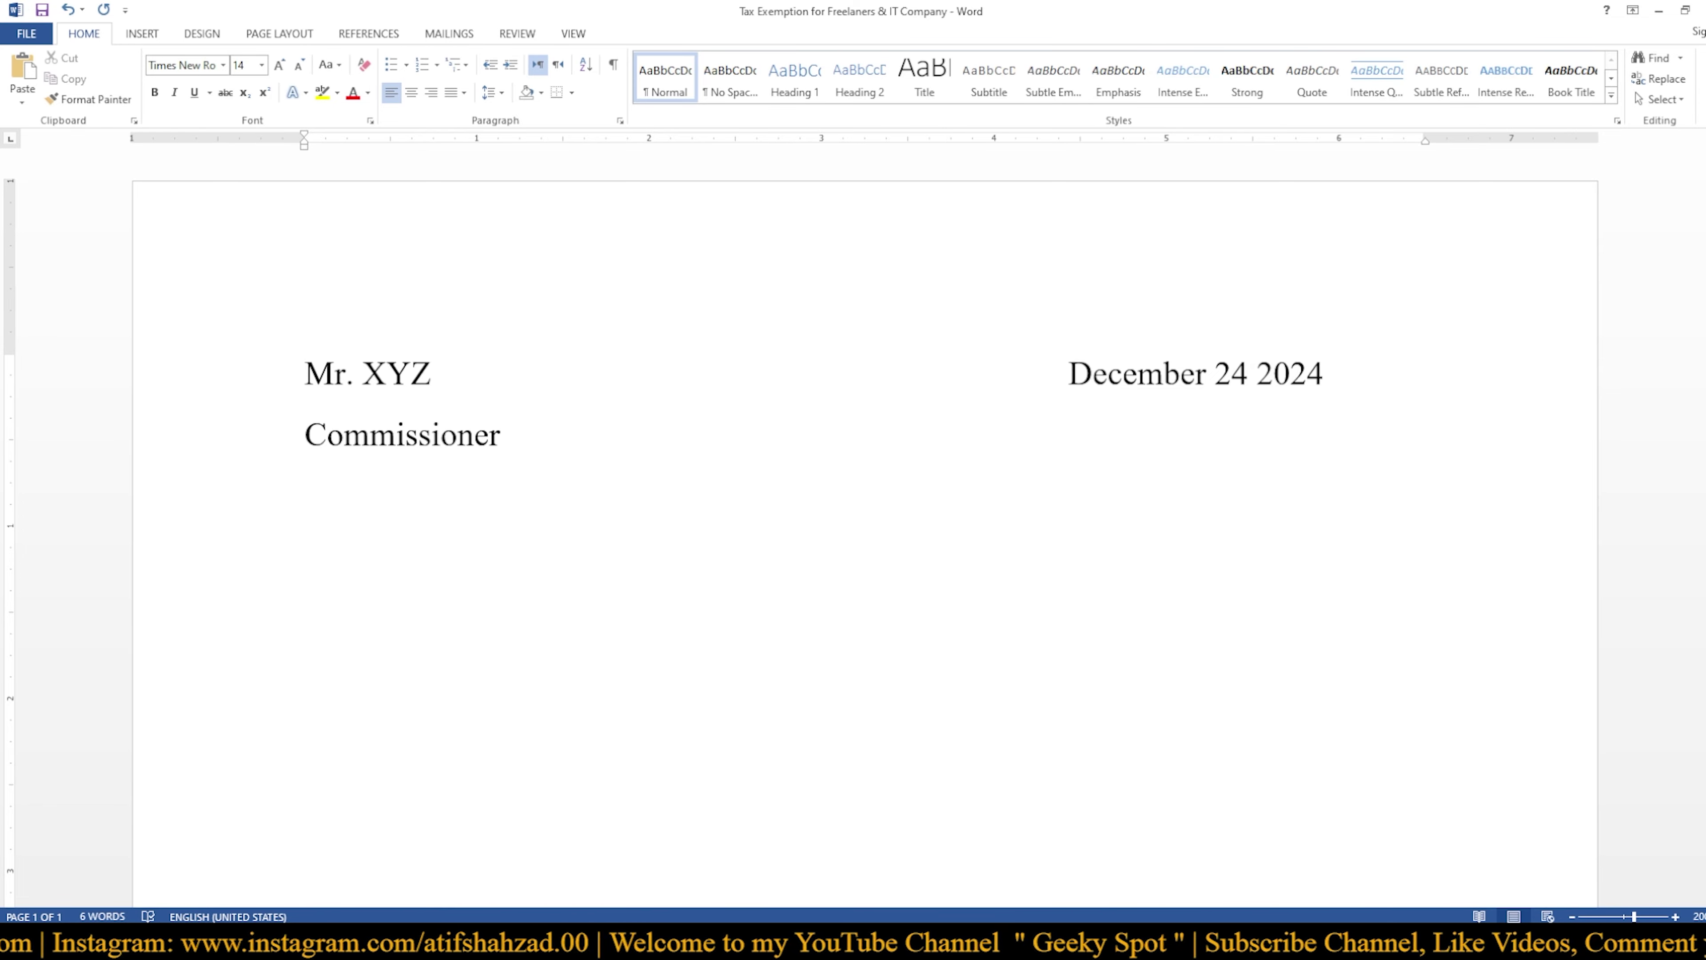
{"action": "type", "text": "A"}
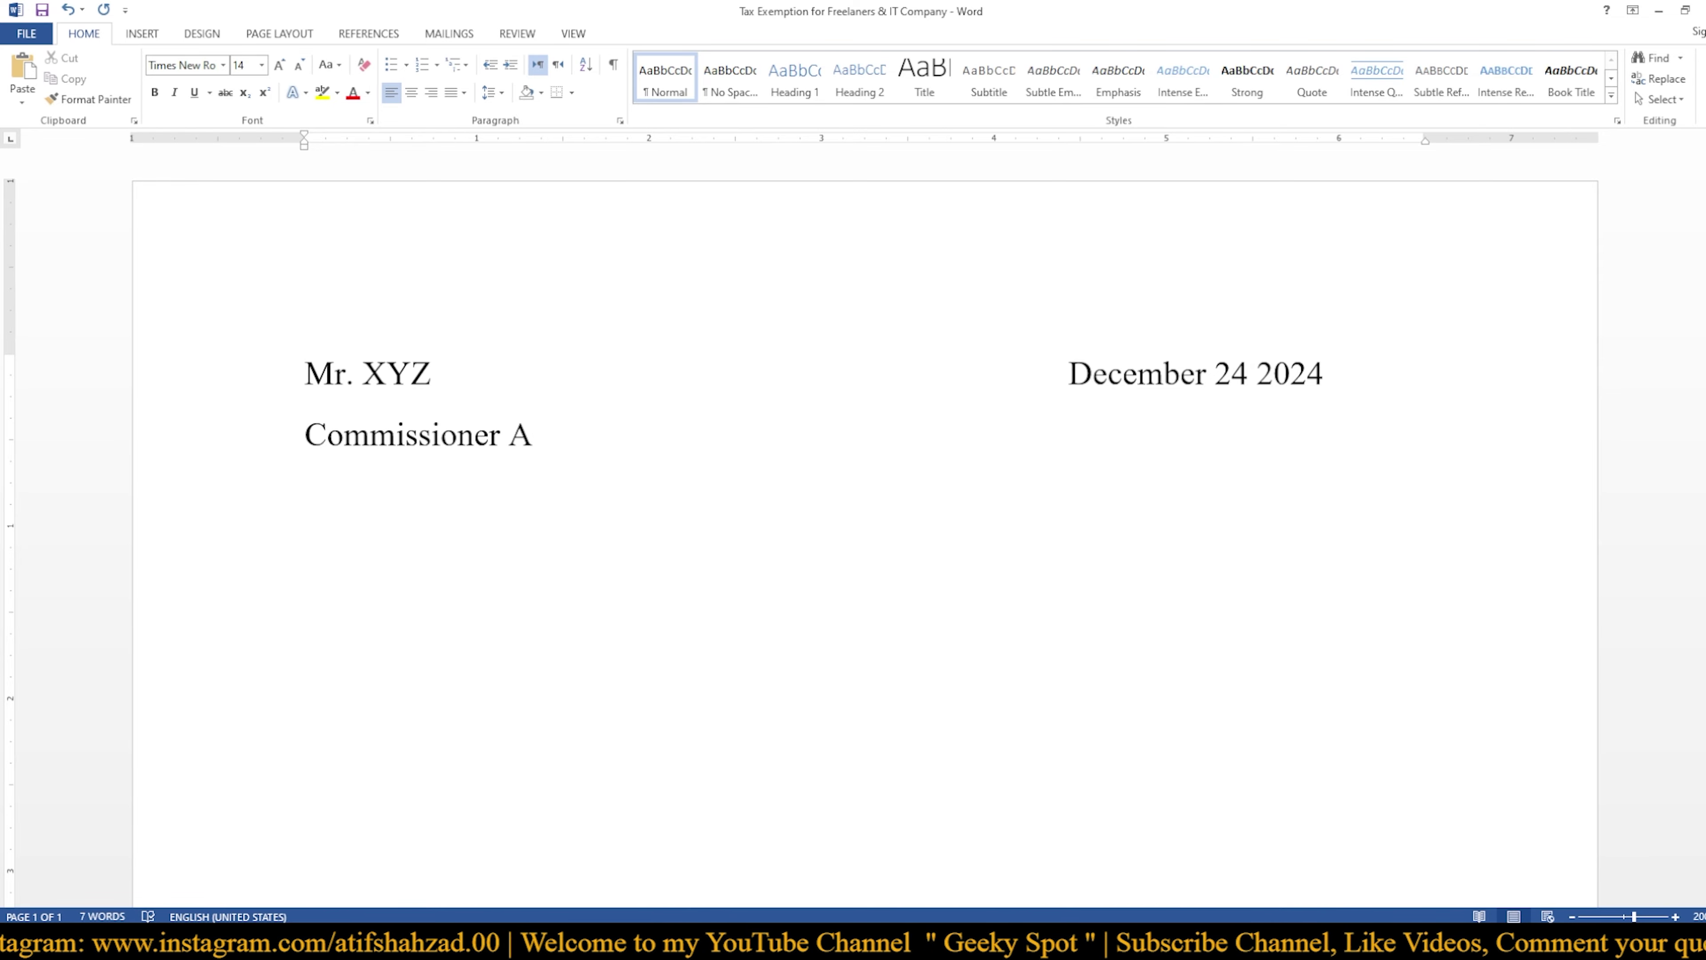
{"action": "type", "text": "ss"}
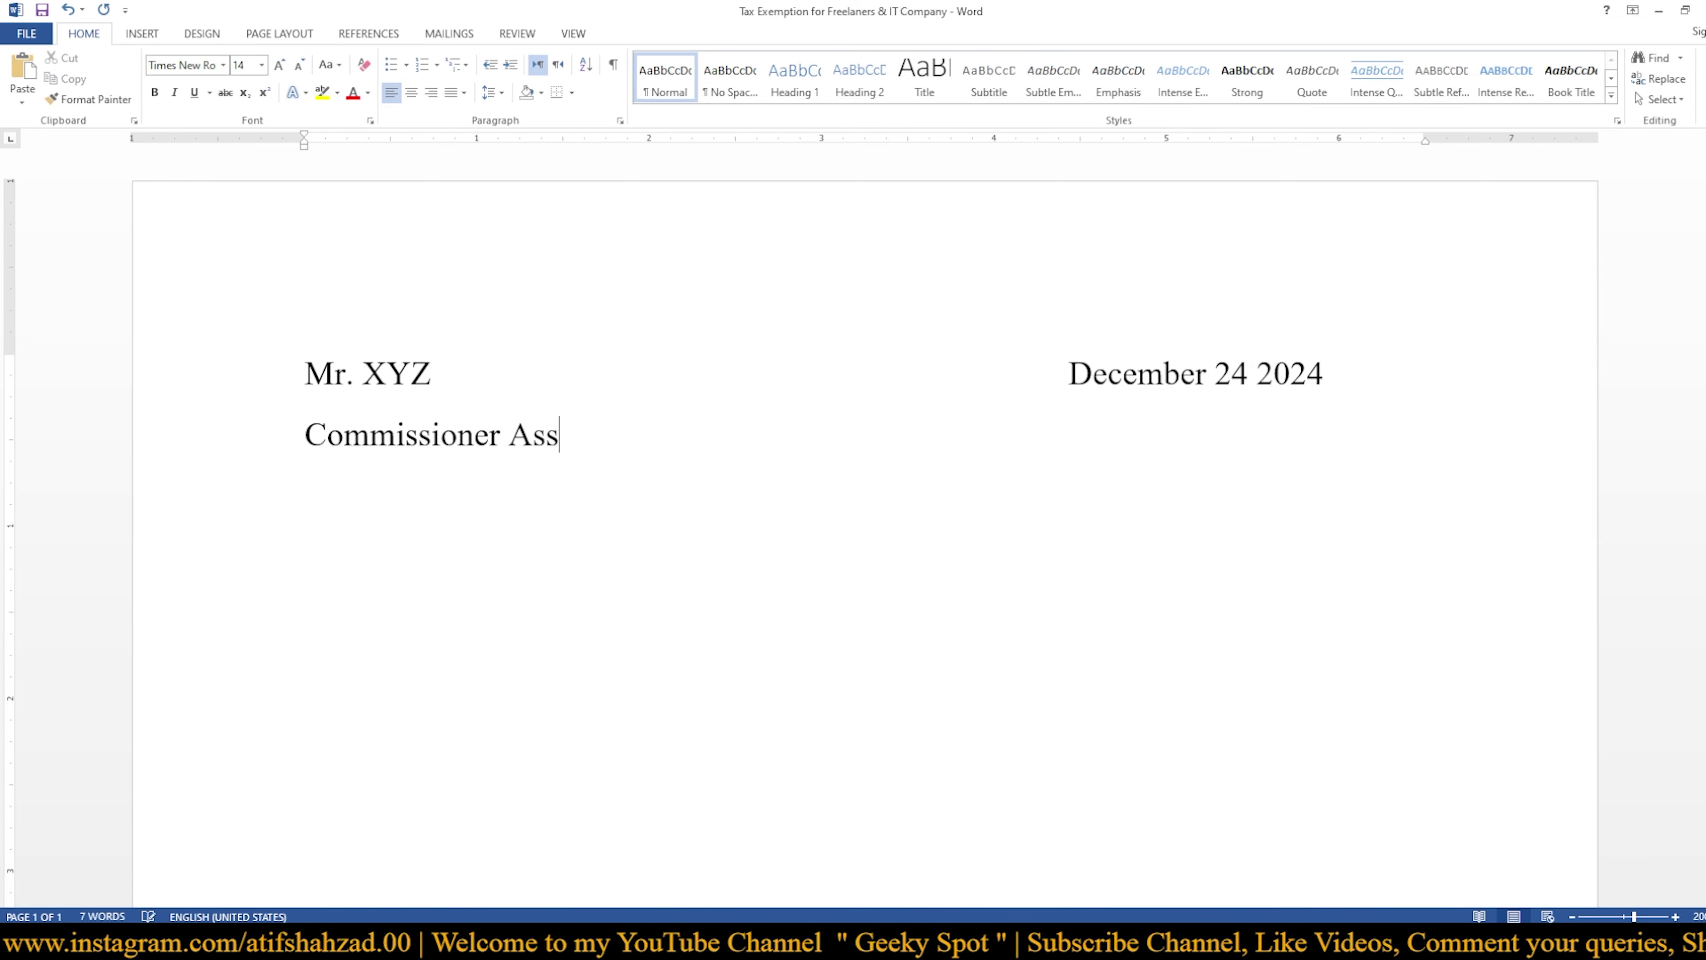
{"action": "type", "text": "istant "}
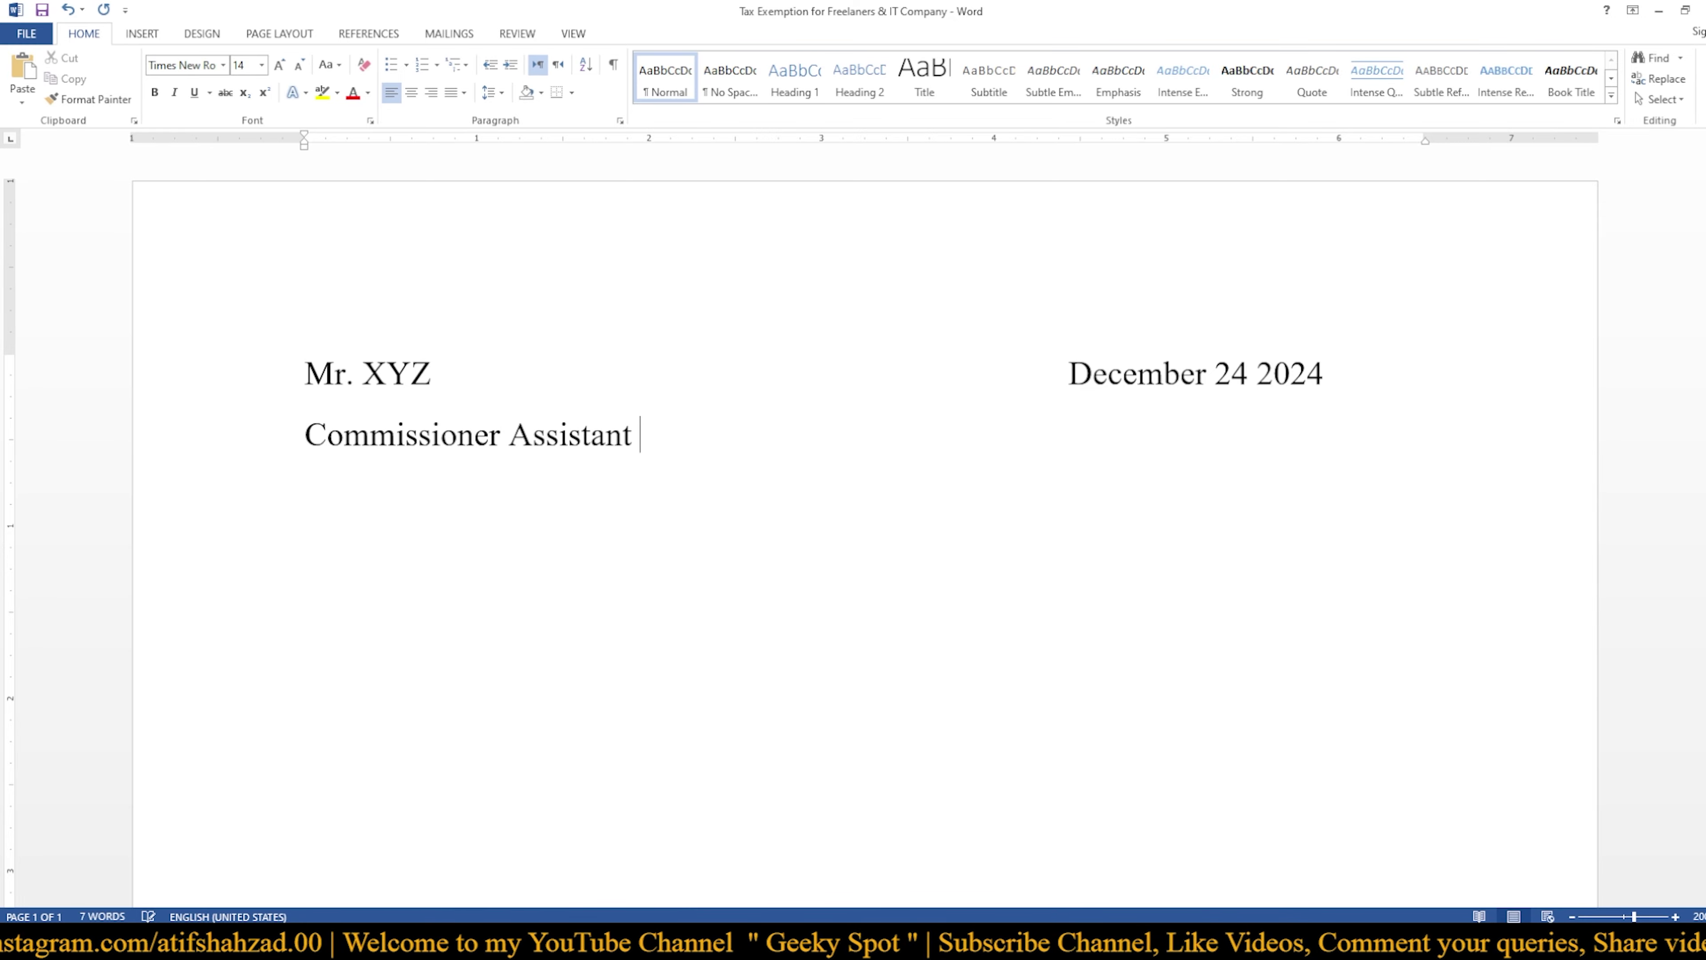
{"action": "type", "text": "/ "}
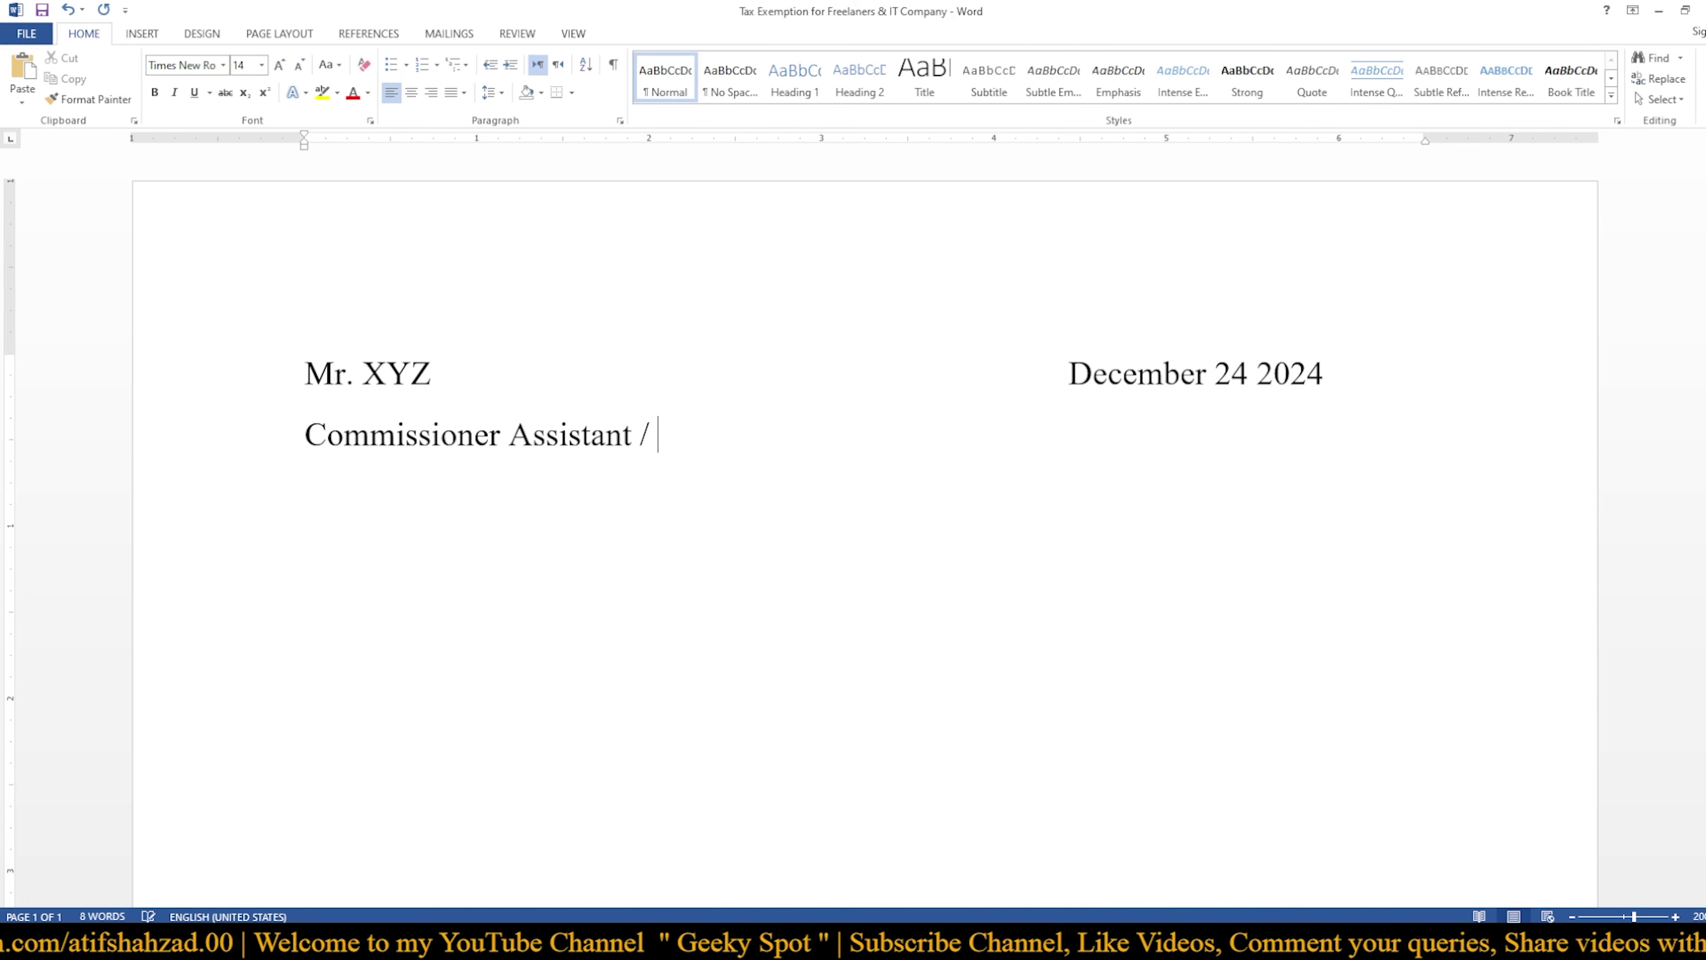
{"action": "type", "text": "Deputy"}
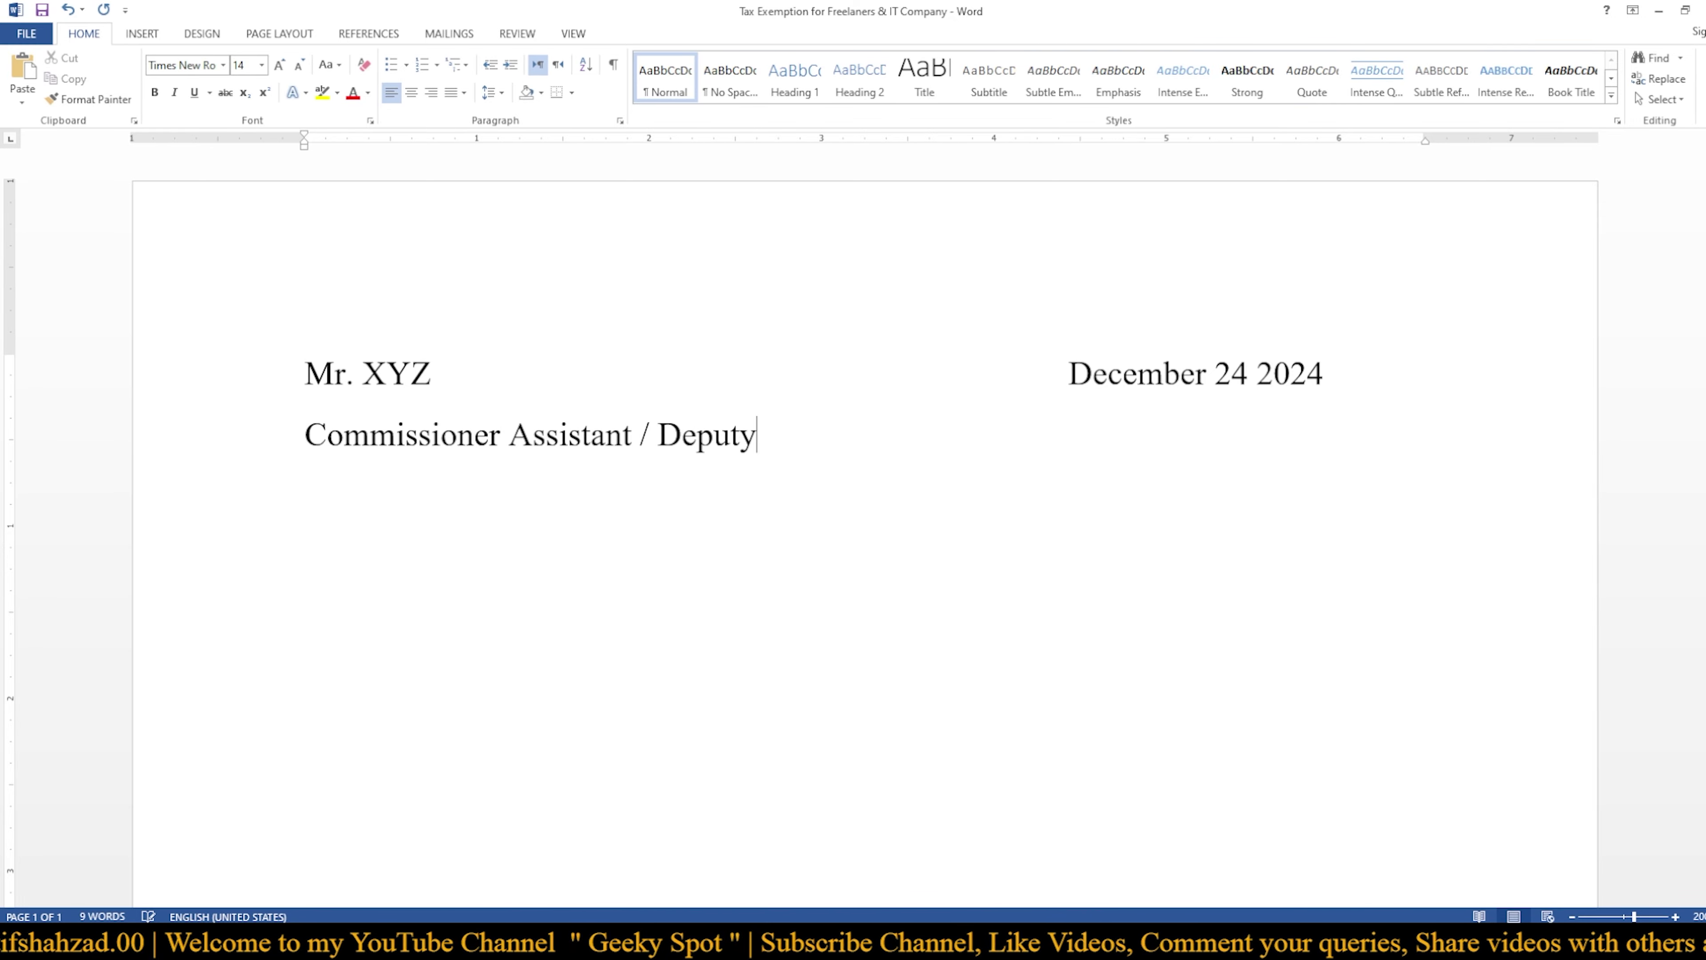
{"action": "key", "text": "Return"}
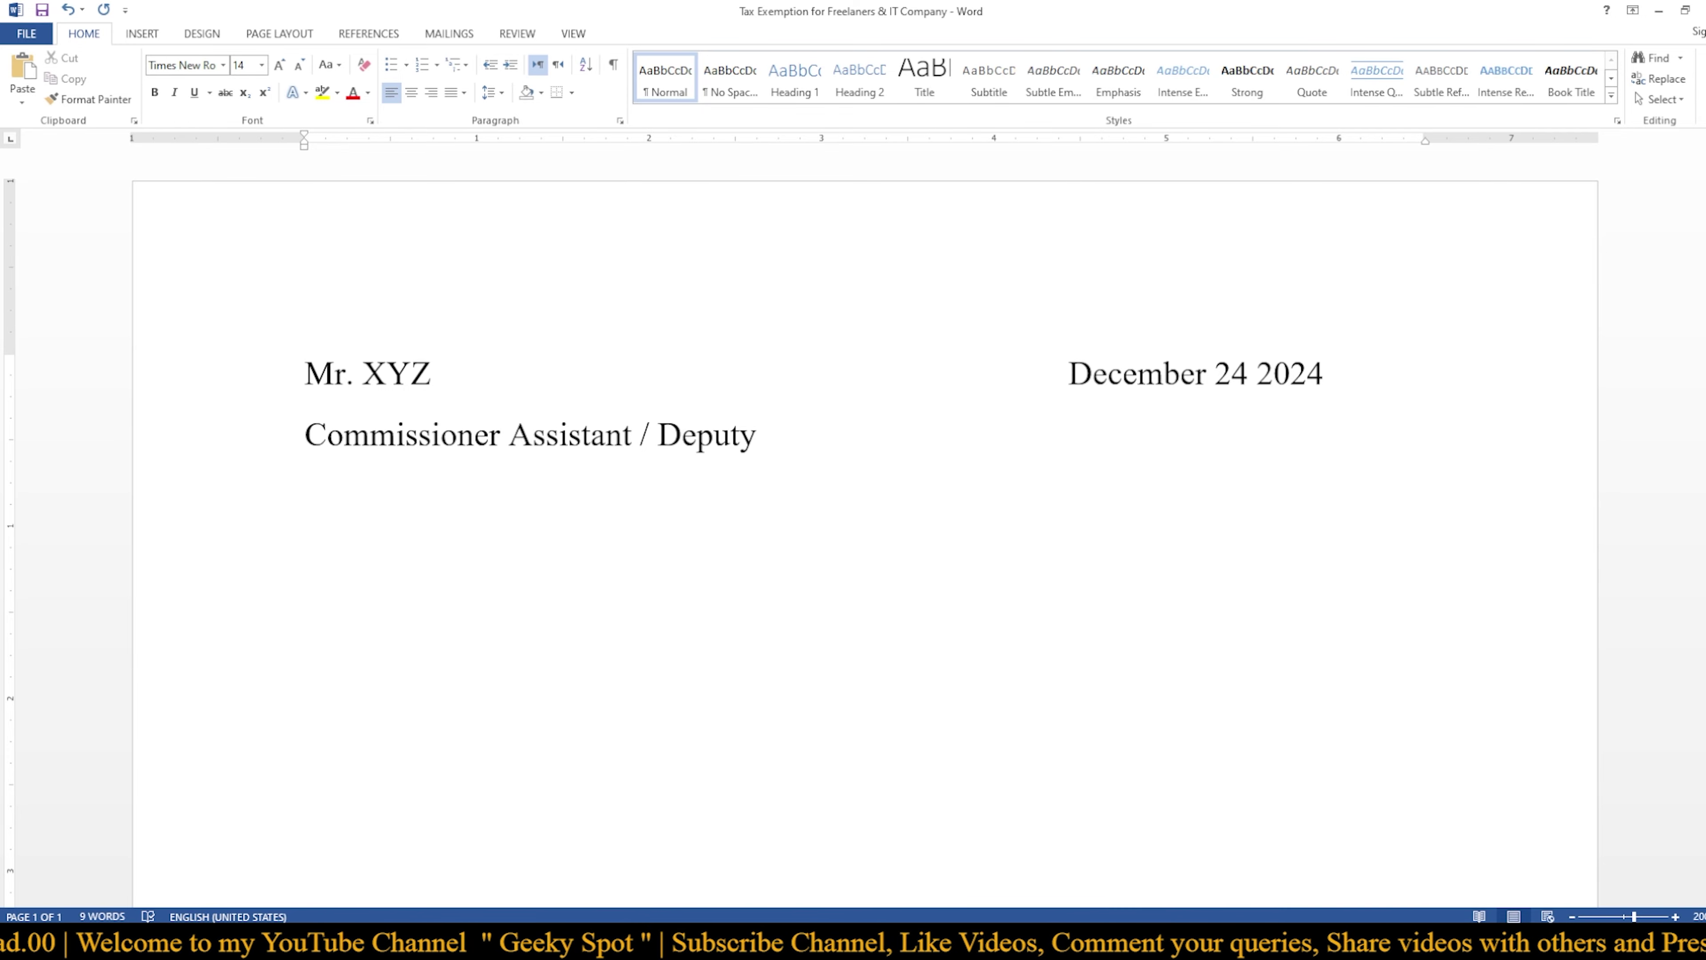
Add the department line "Inland Revenue Enforcement-II" below the designation
{"action": "type", "text": "Inalnd"}
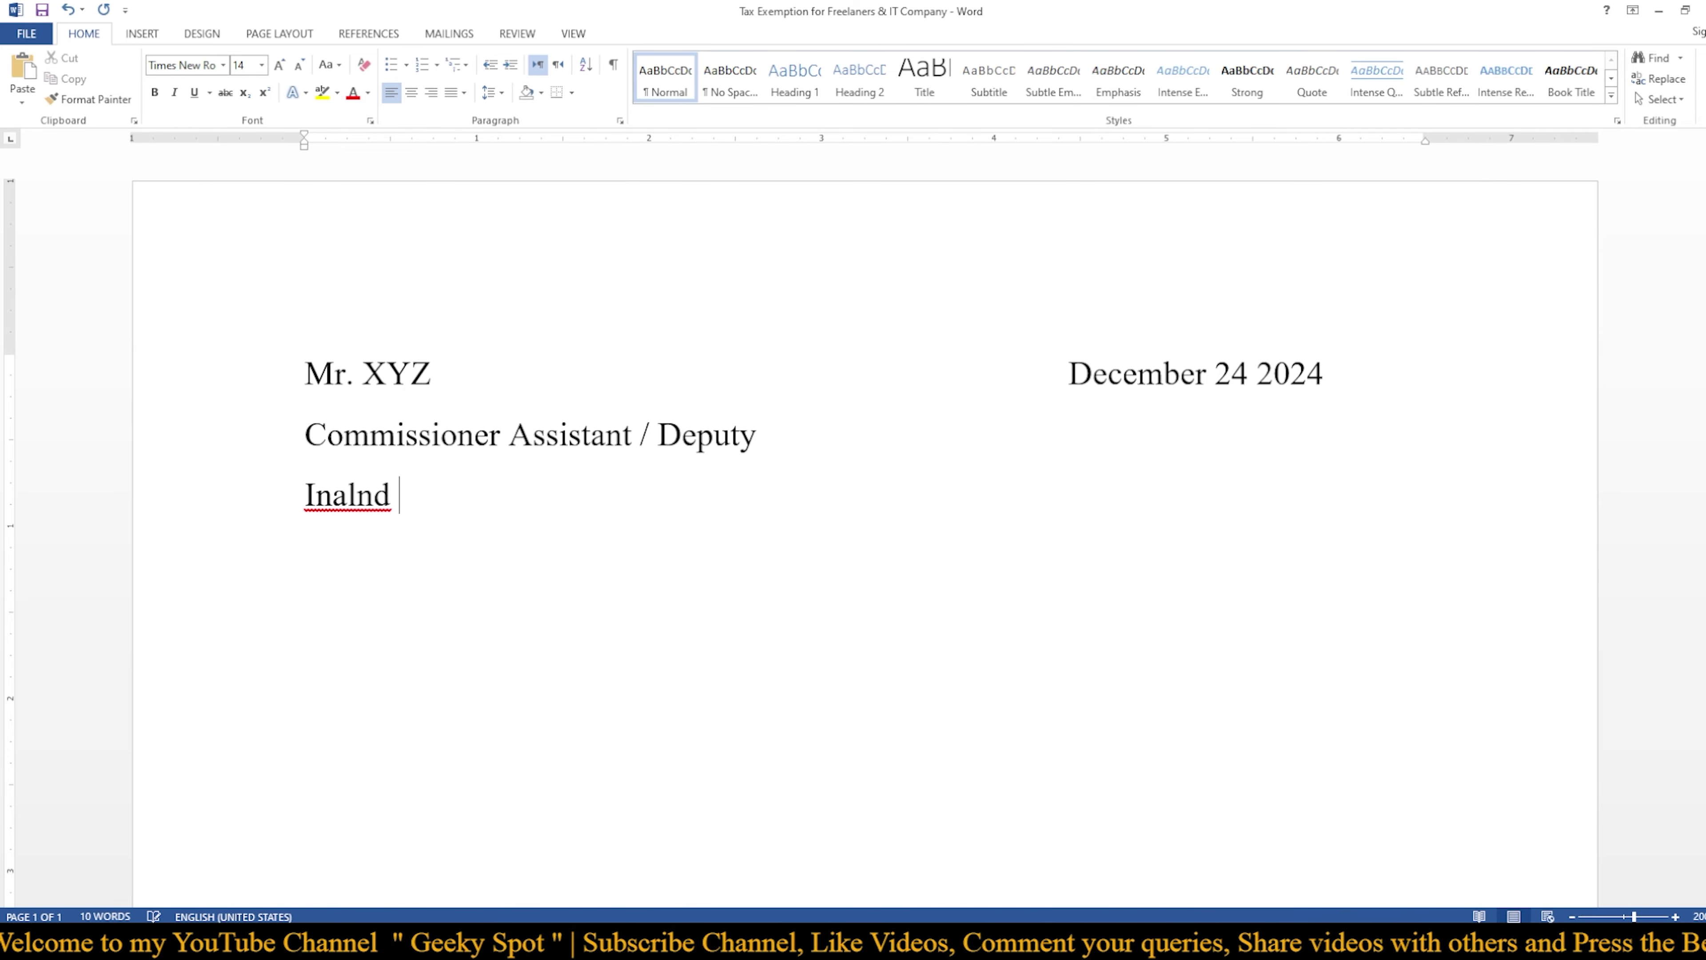
{"action": "key", "text": "BackSpace"}
{"action": "key", "text": "BackSpace"}
{"action": "key", "text": "BackSpace"}
{"action": "key", "text": "BackSpace"}
{"action": "key", "text": "BackSpace"}
{"action": "type", "text": "lan"}
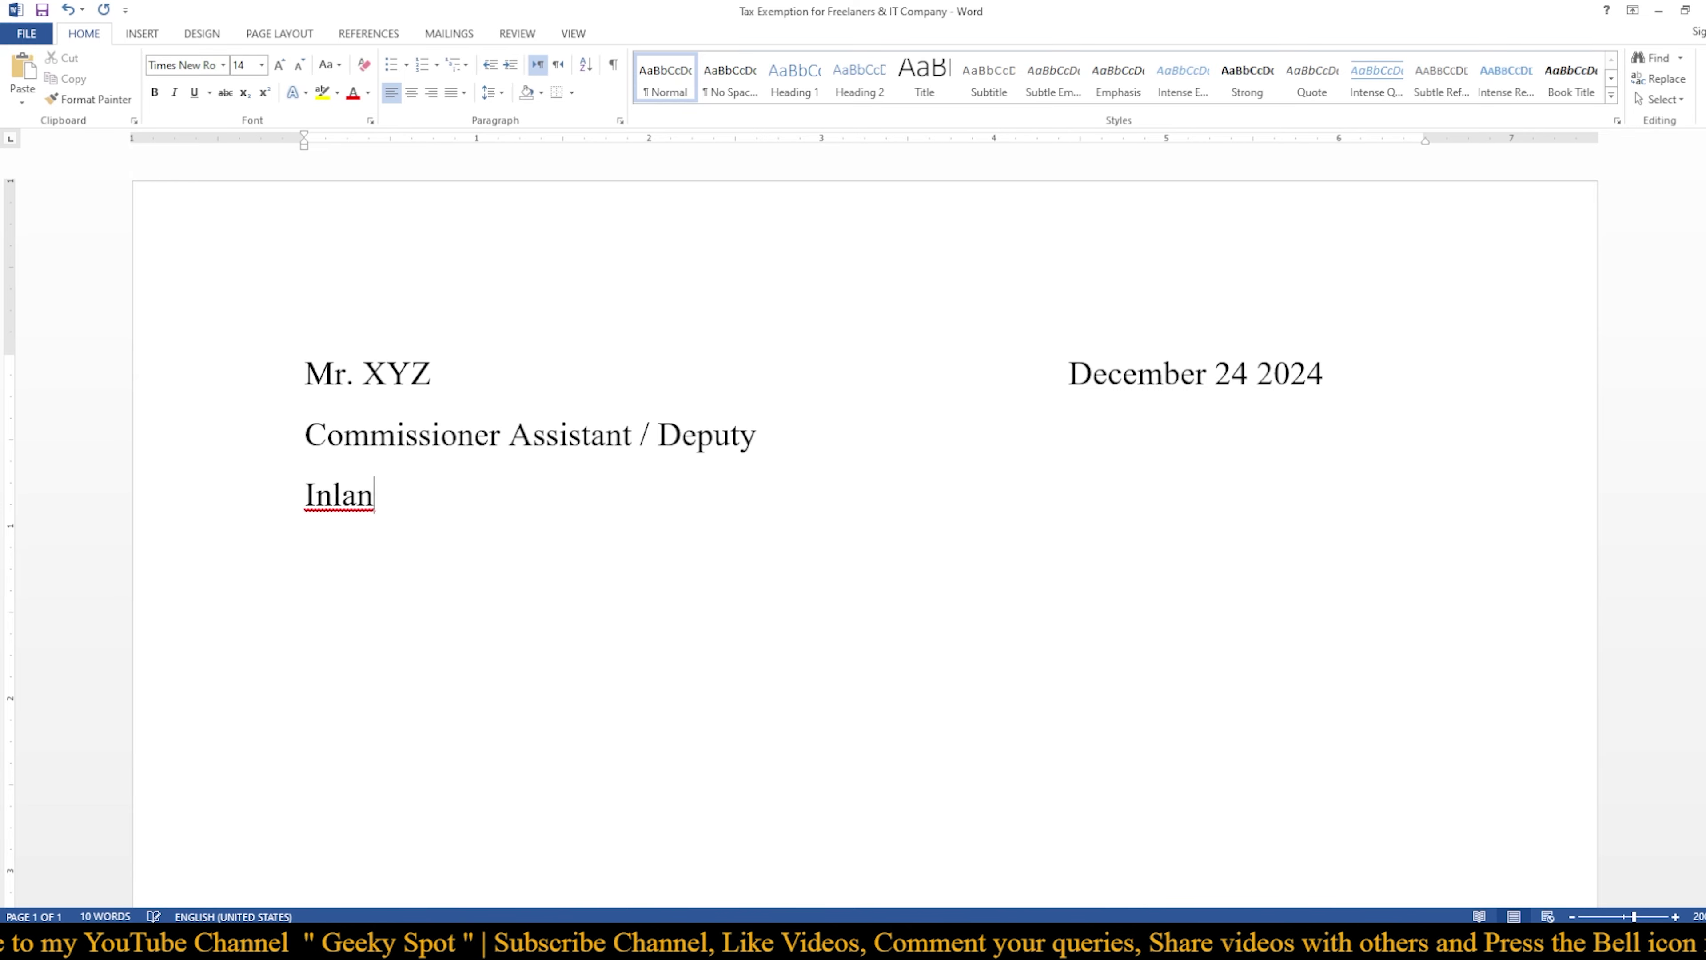
{"action": "type", "text": "f"}
{"action": "key", "text": "BackSpace"}
{"action": "type", "text": "d Revenie"}
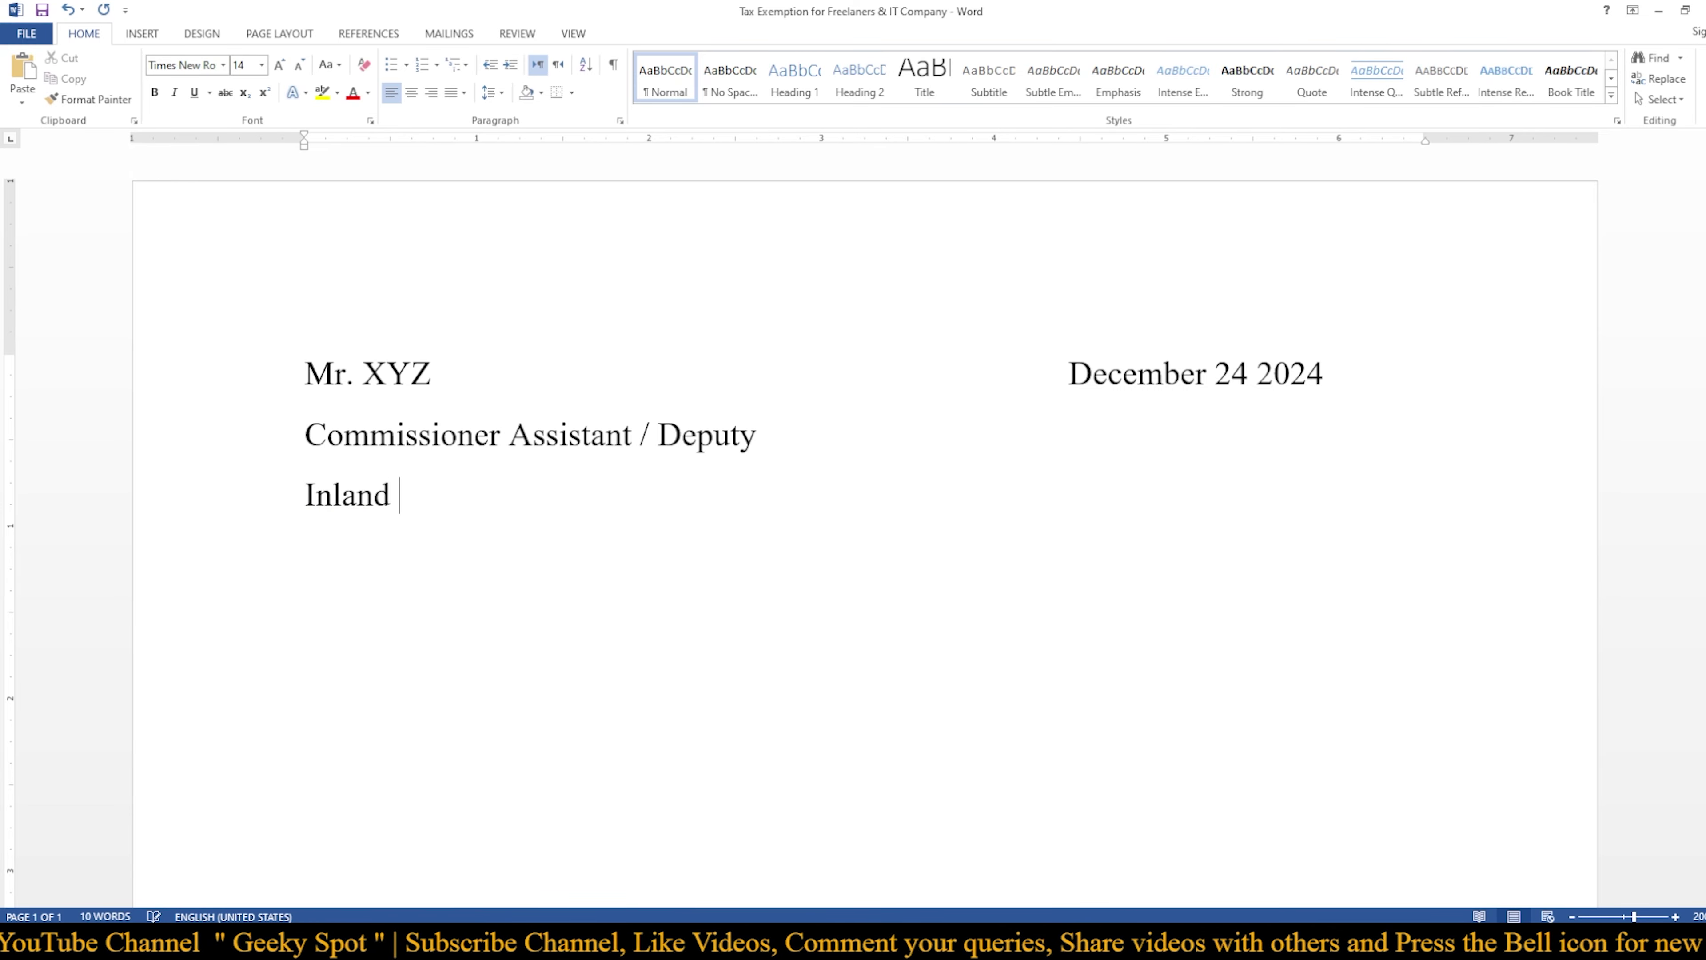
{"action": "key", "text": "BackSpace"}
{"action": "key", "text": "BackSpace"}
{"action": "key", "text": "BackSpace"}
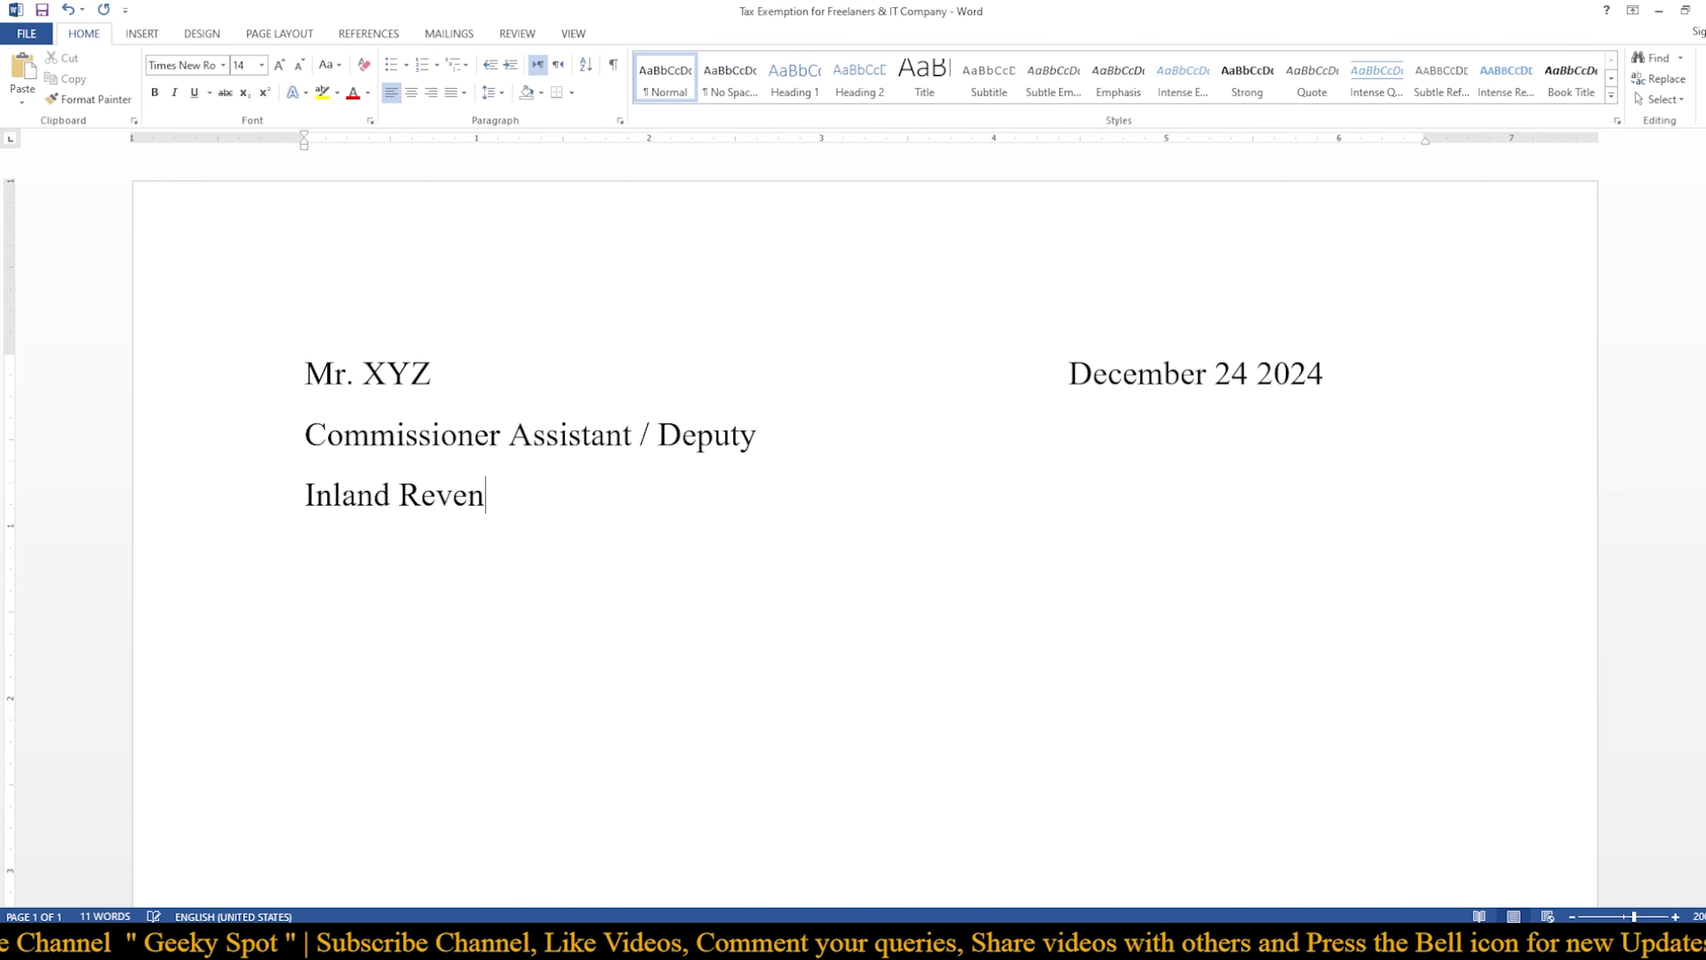
{"action": "type", "text": "ue"}
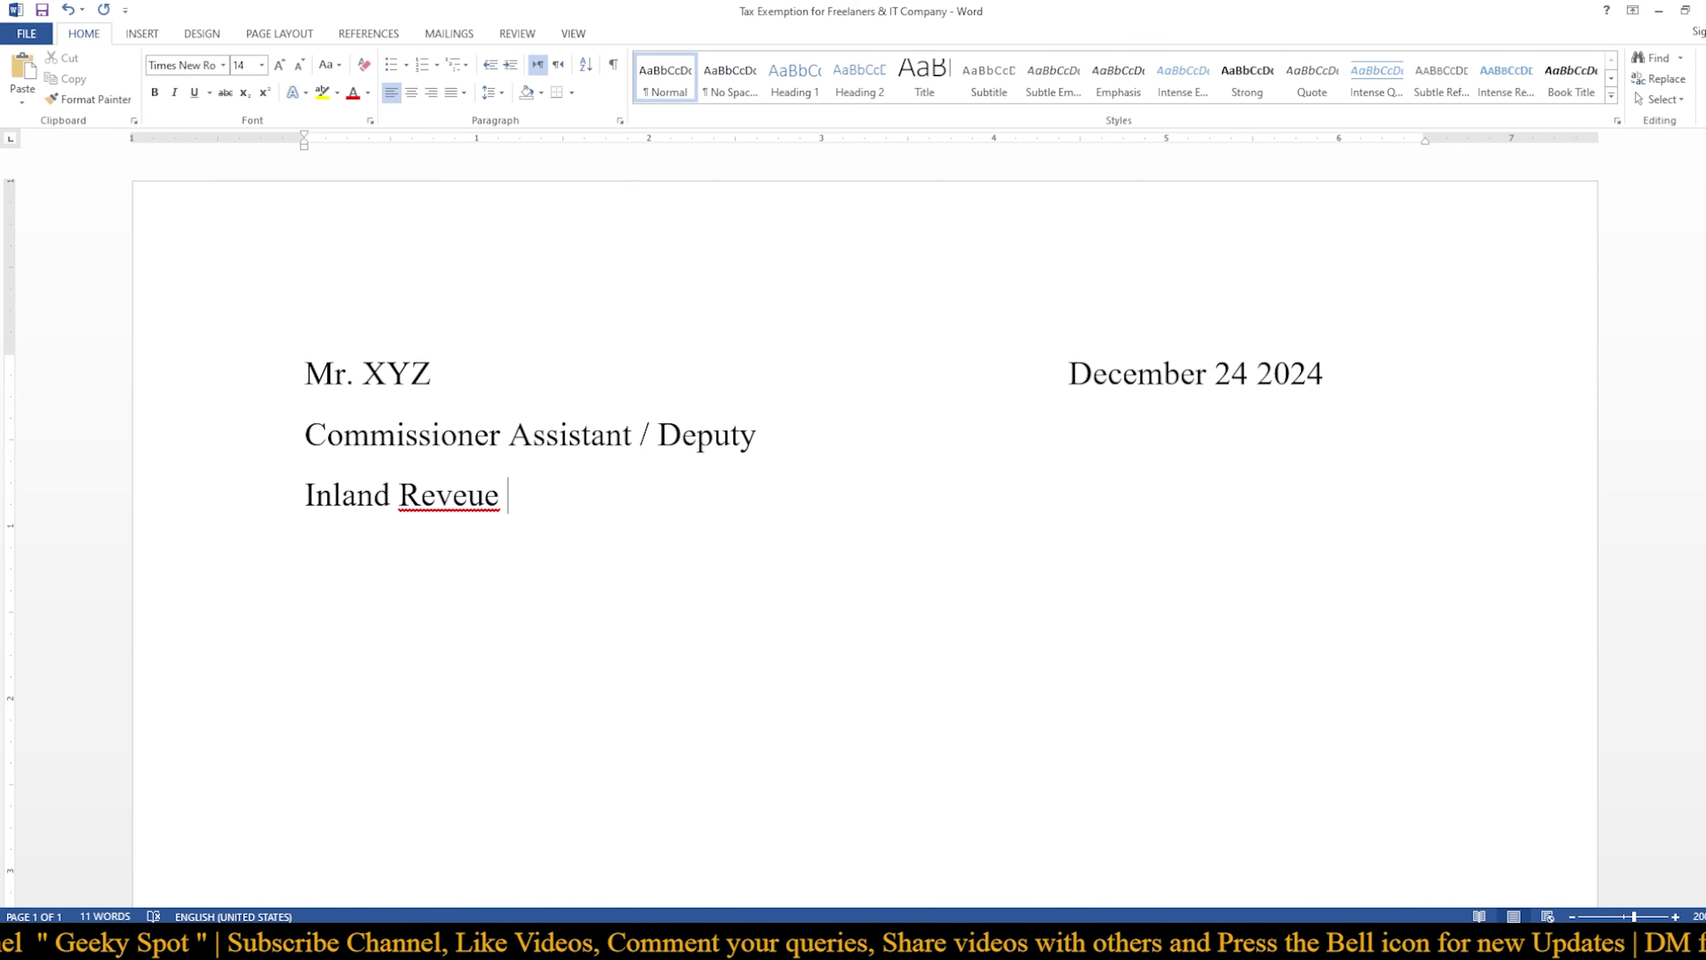
{"action": "key", "text": "BackSpace"}
{"action": "key", "text": "BackSpace"}
{"action": "key", "text": "BackSpace"}
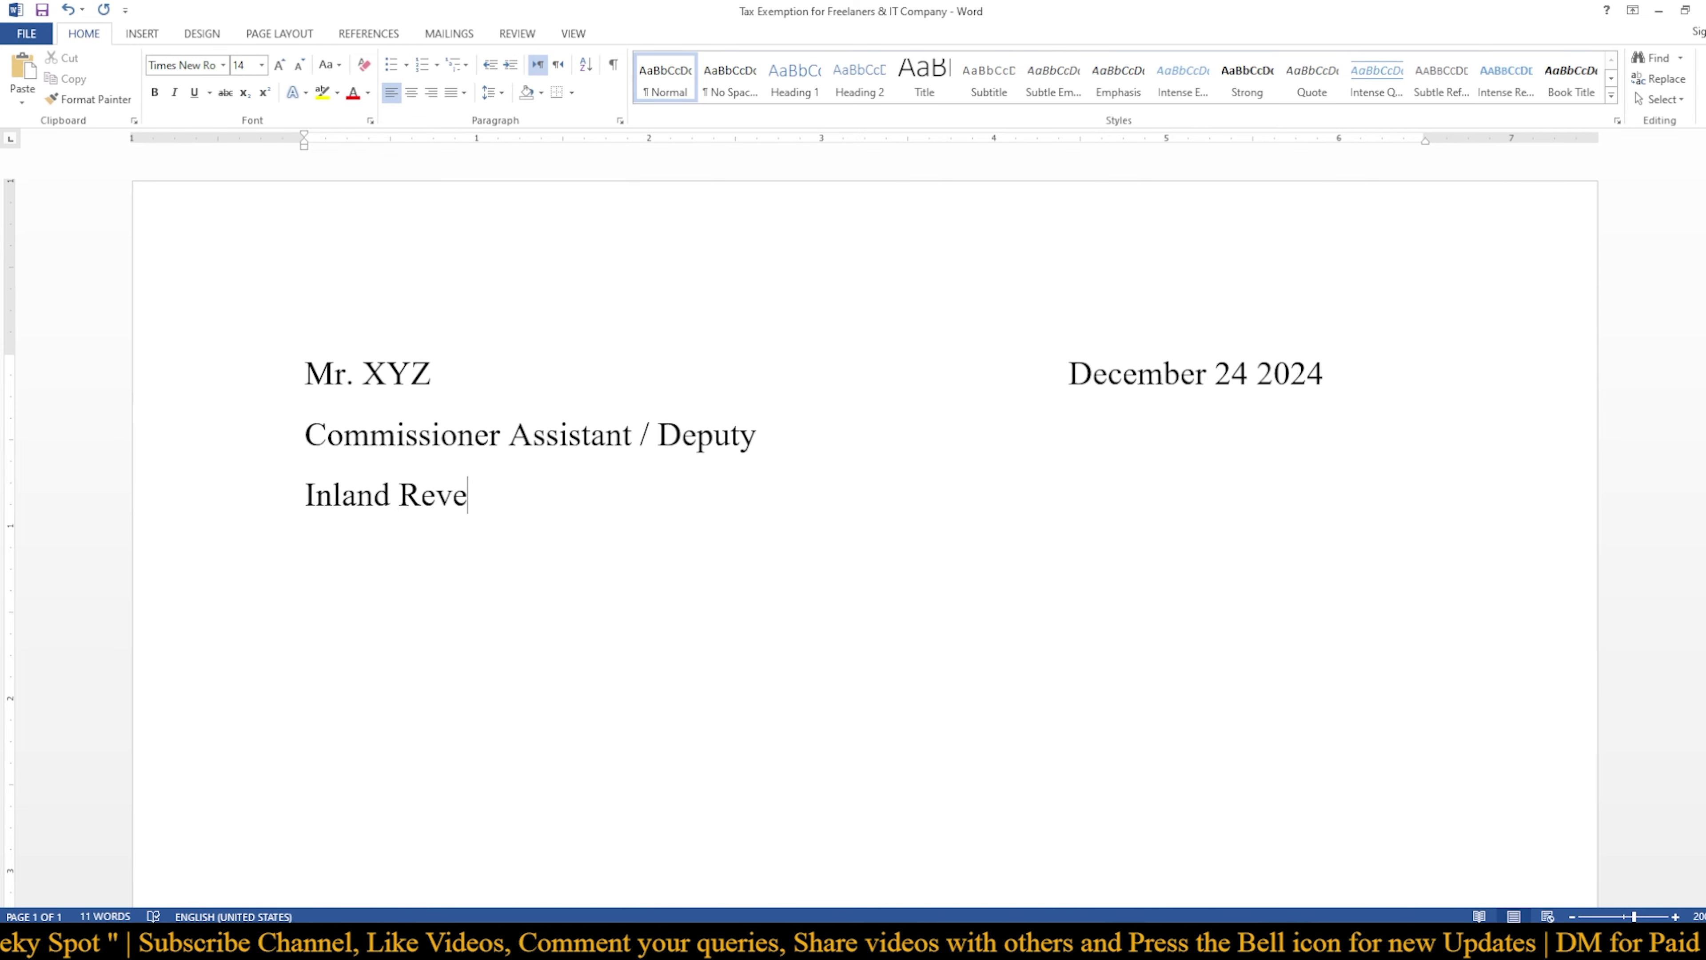
{"action": "type", "text": "nu"}
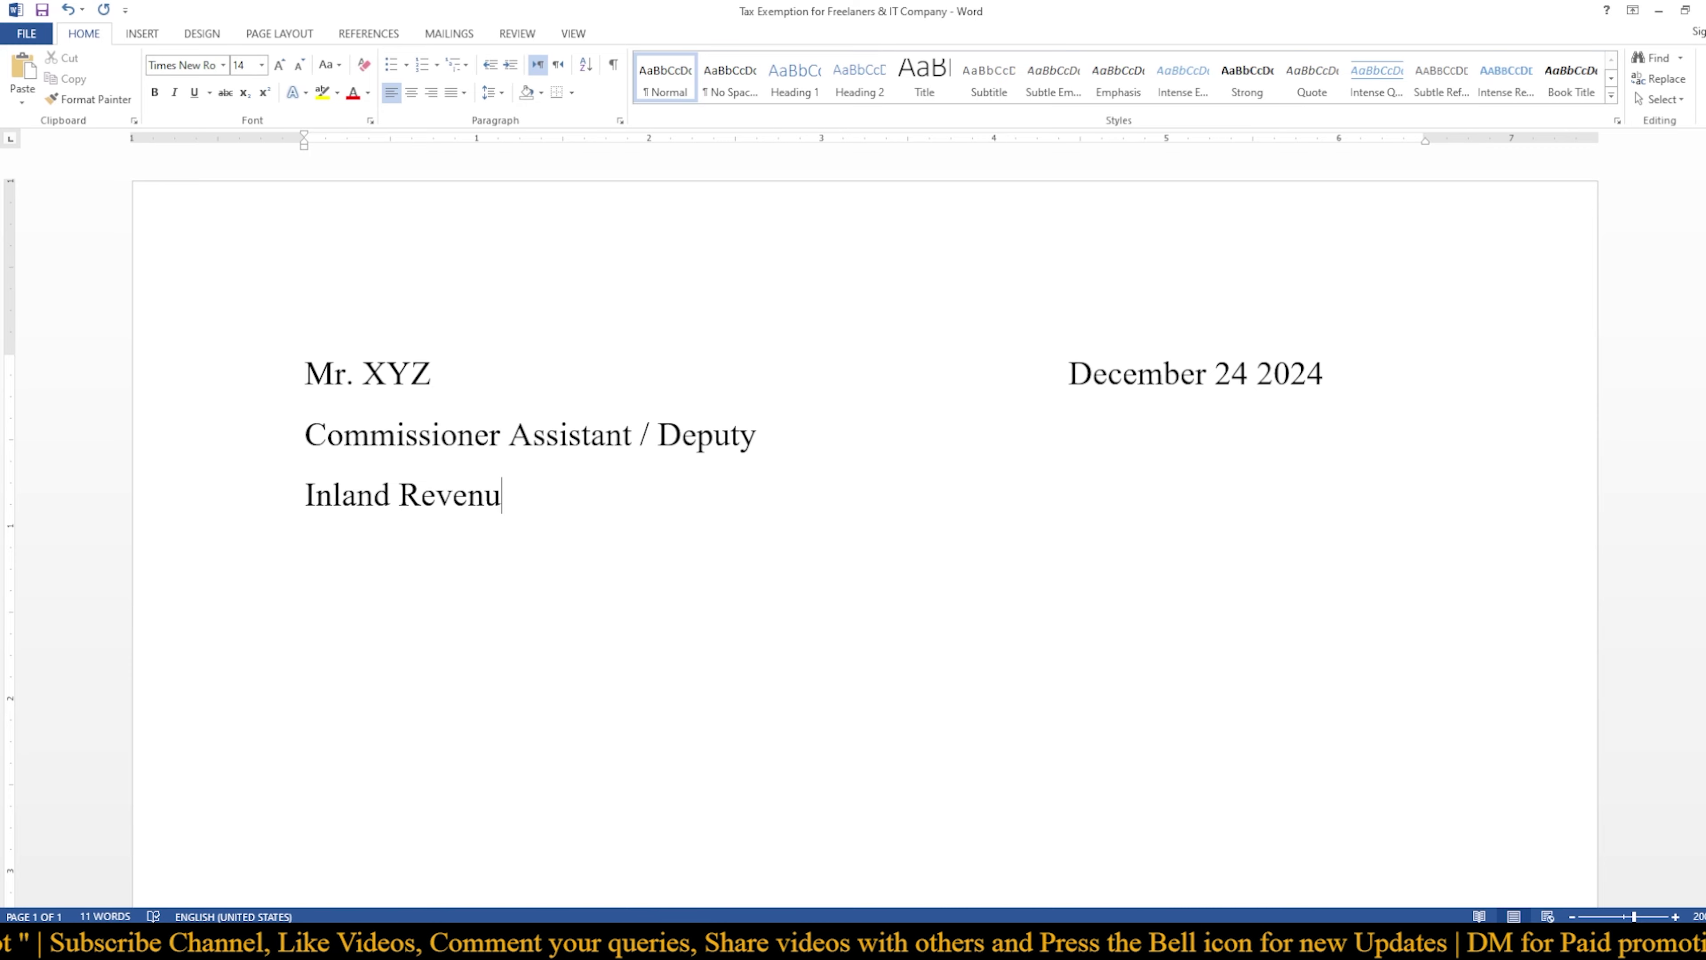
{"action": "type", "text": "e "}
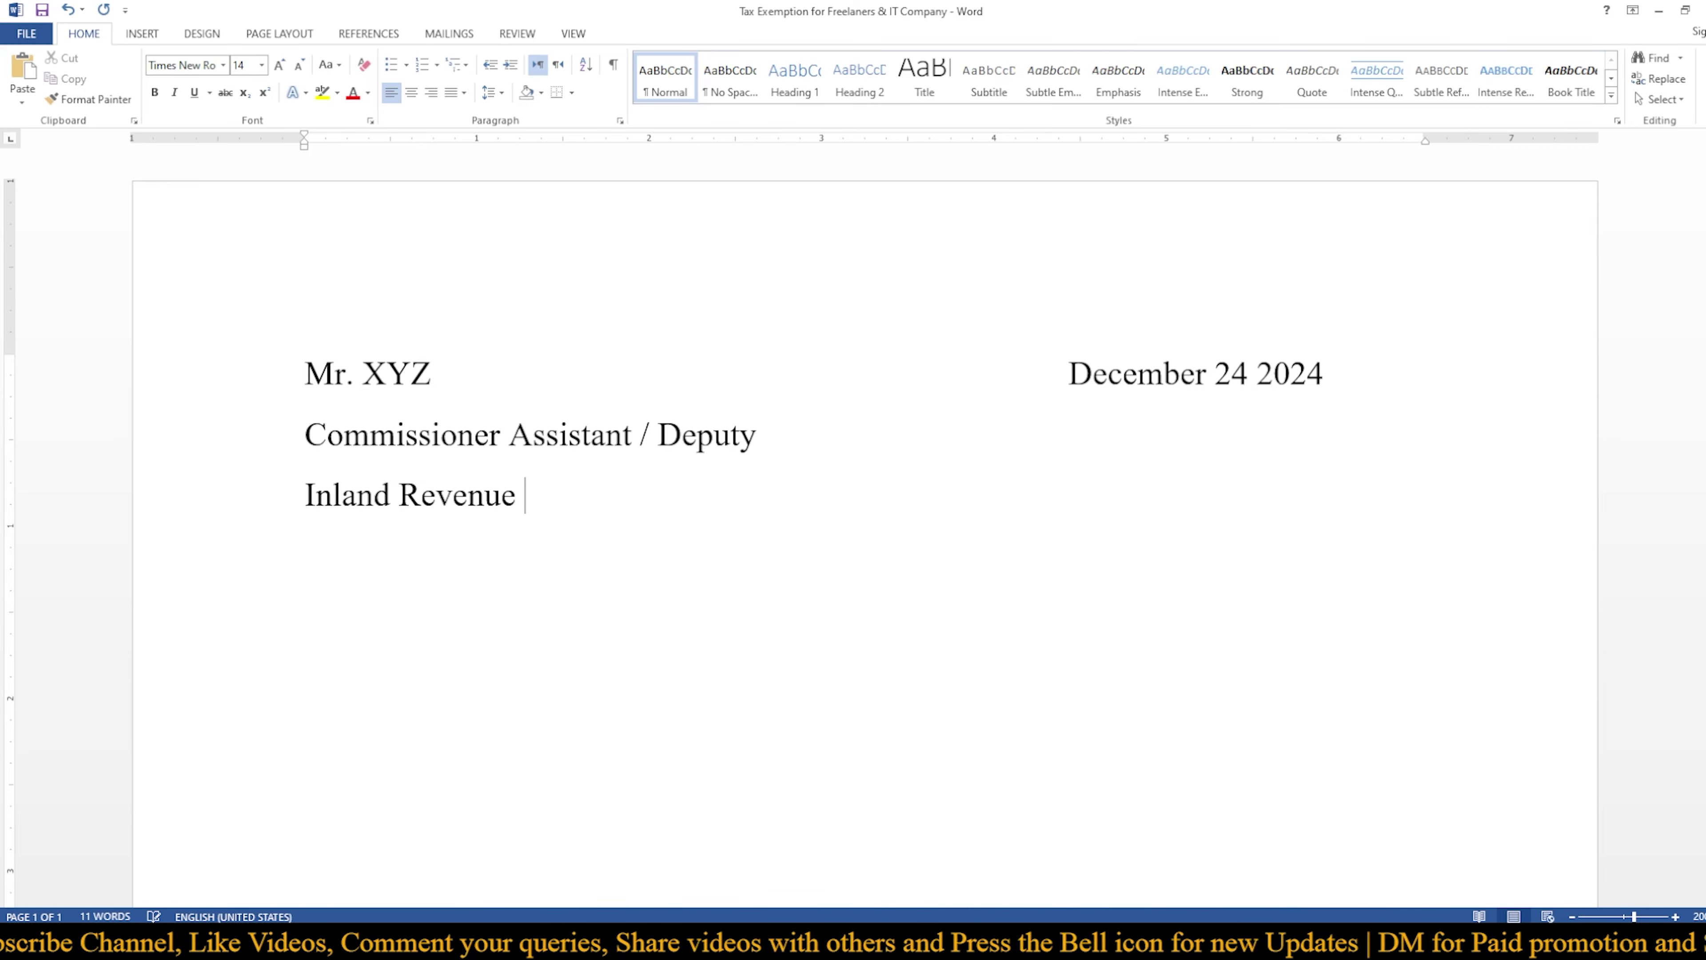
{"action": "type", "text": "Enforcement"}
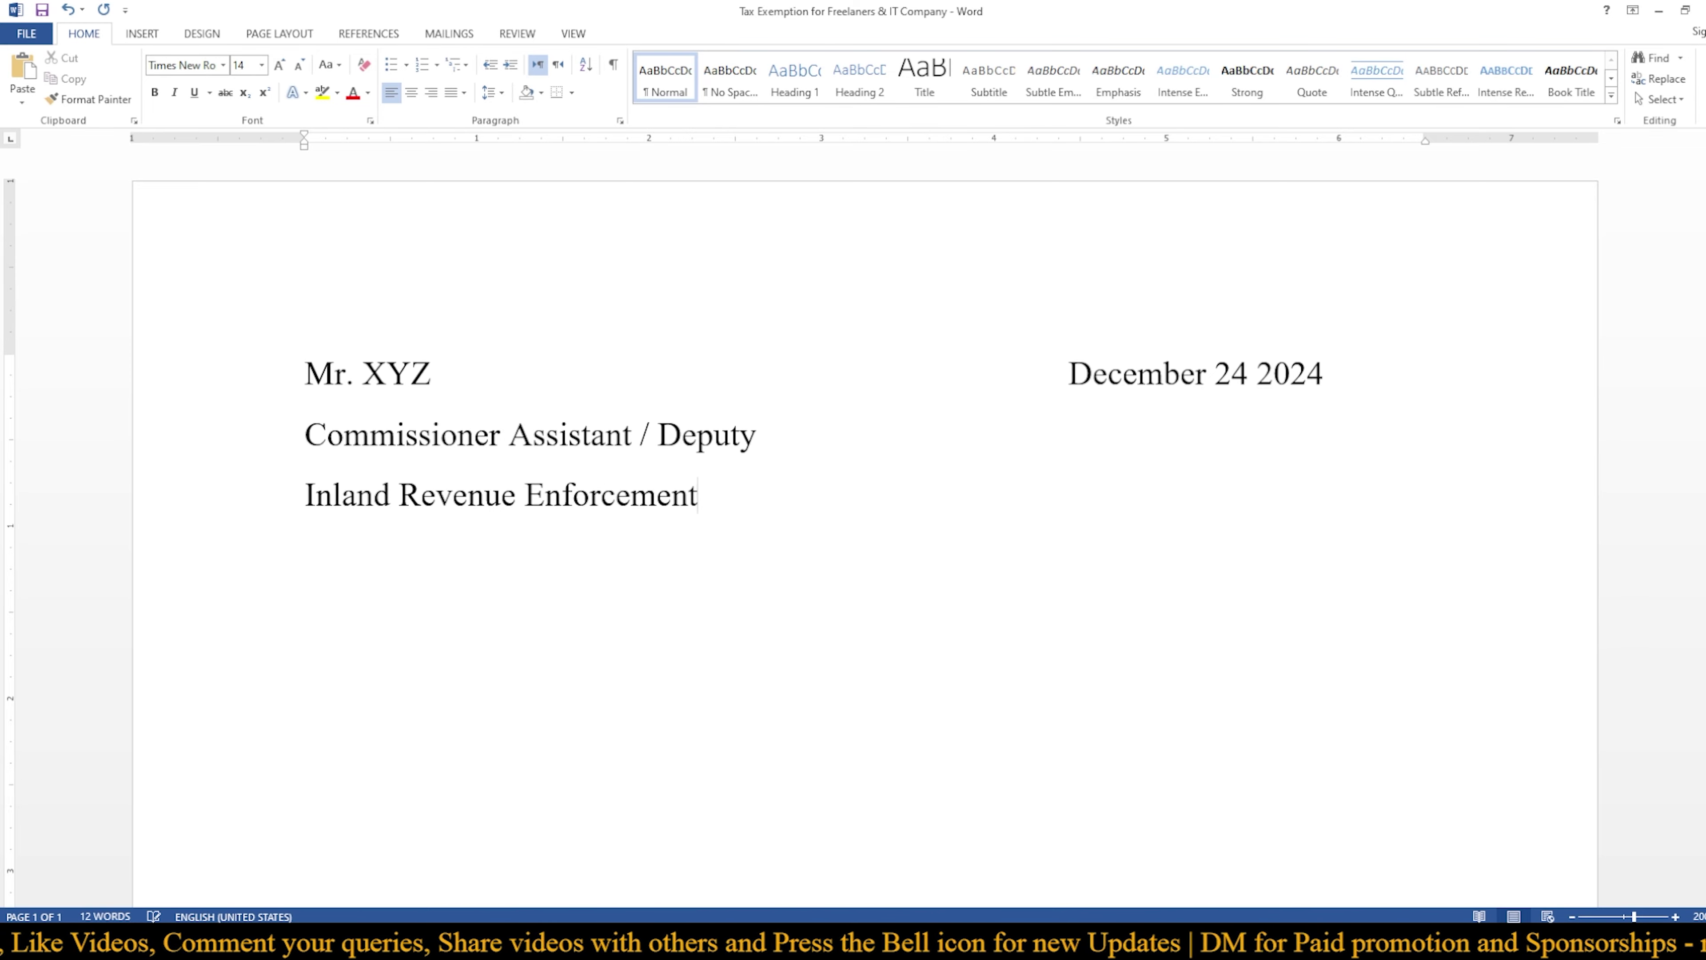
{"action": "type", "text": "-II "}
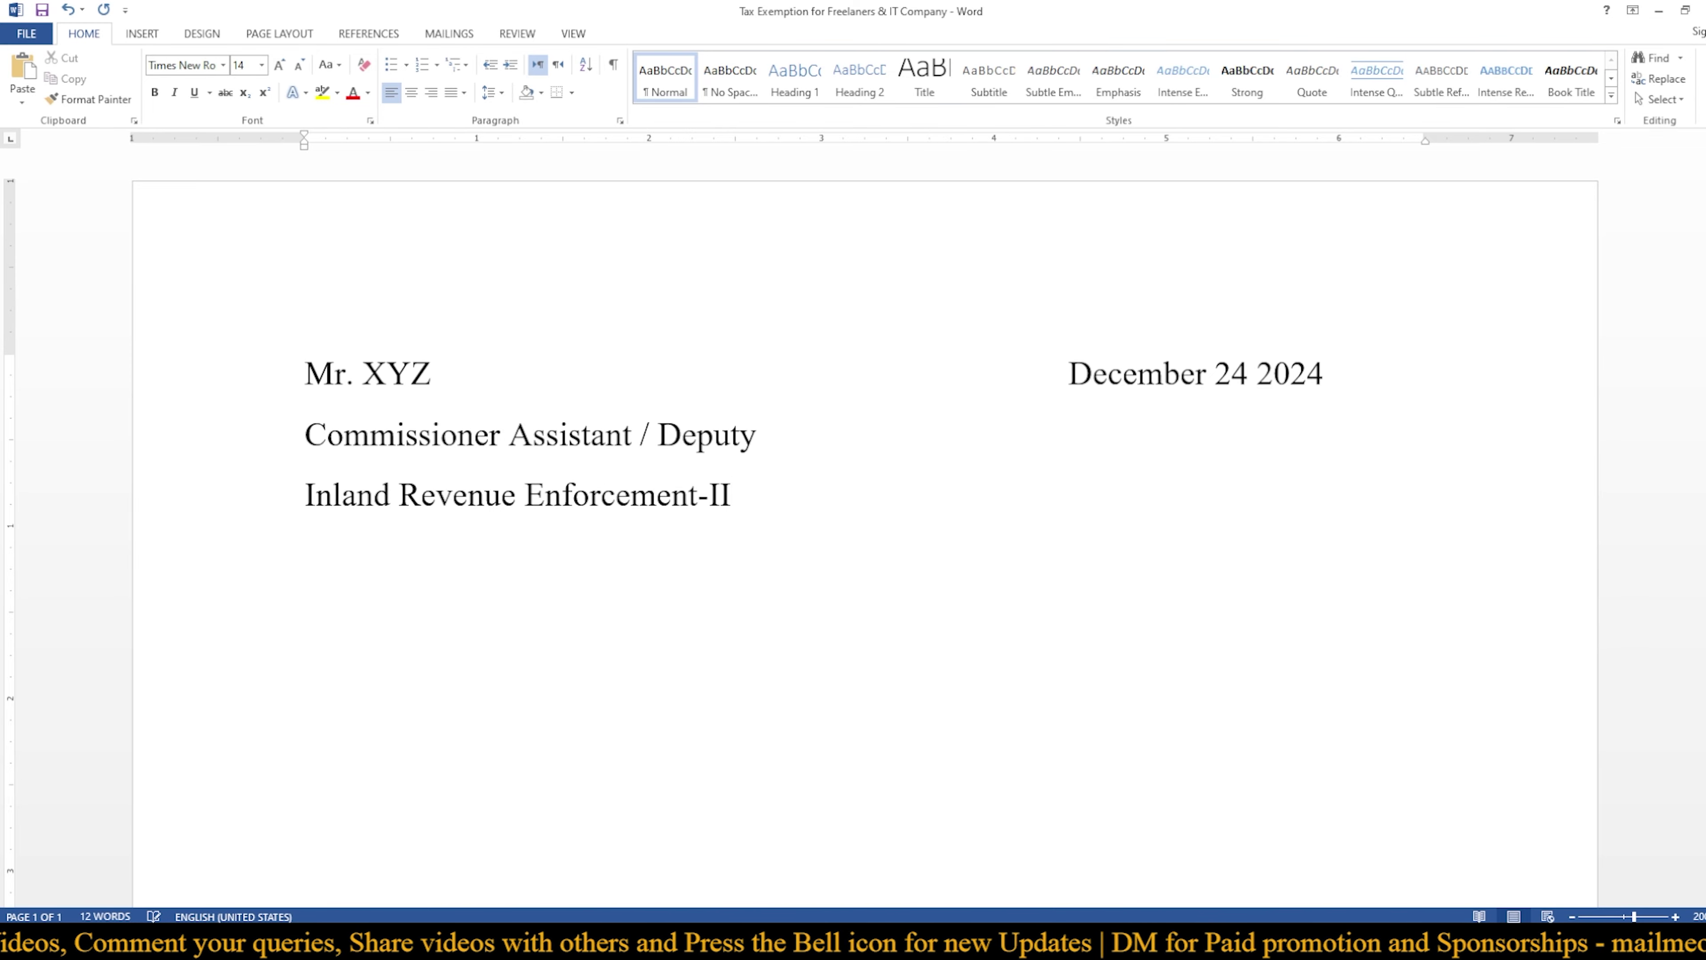
Add the office line "Tax office-------------- Lahore" below the department line, with dashes as a placeholder before the city
{"action": "type", "text": "Tax o"}
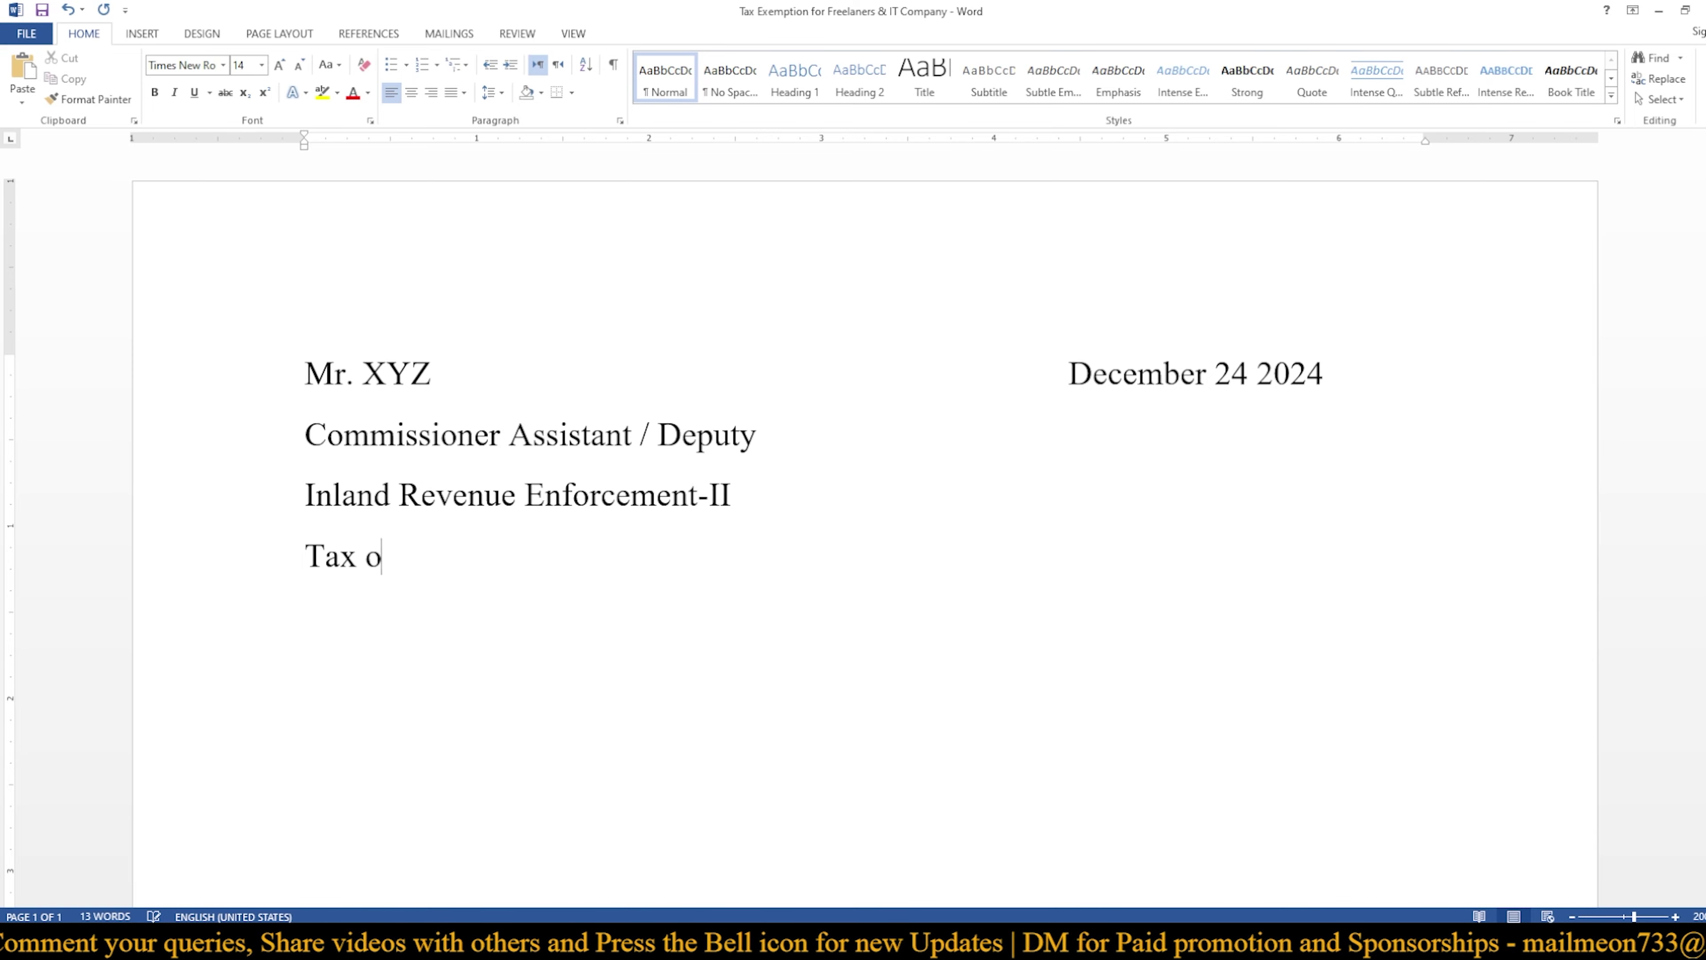
{"action": "type", "text": "ffice-"}
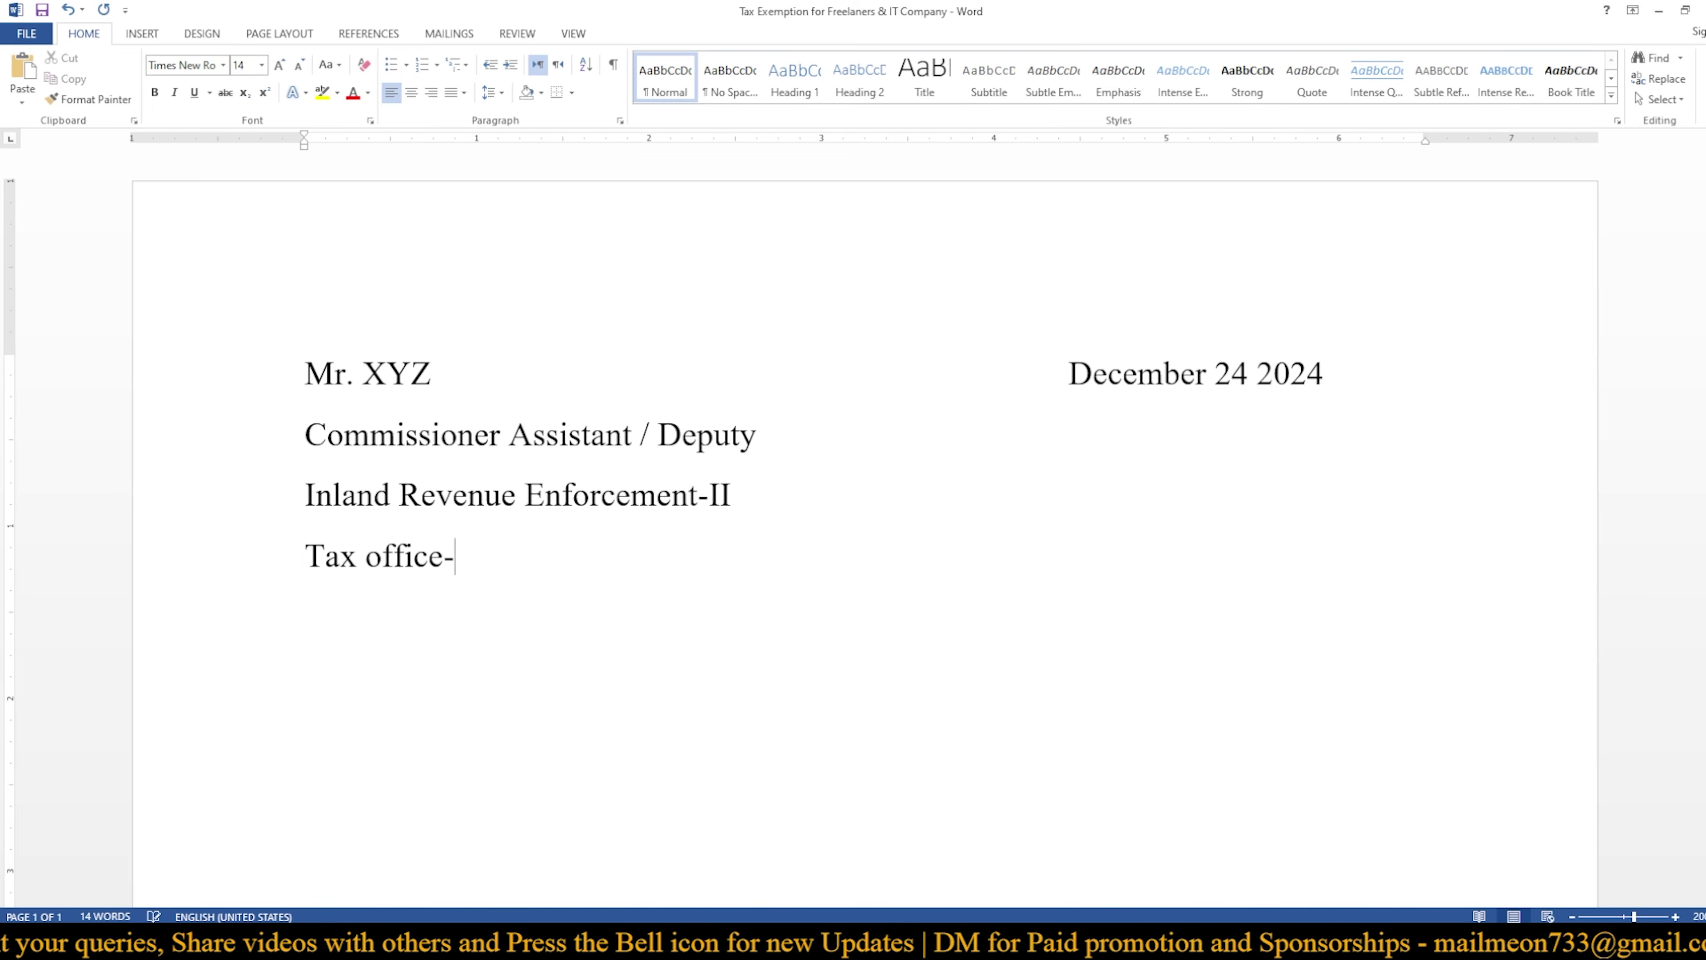
{"action": "type", "text": "------------"}
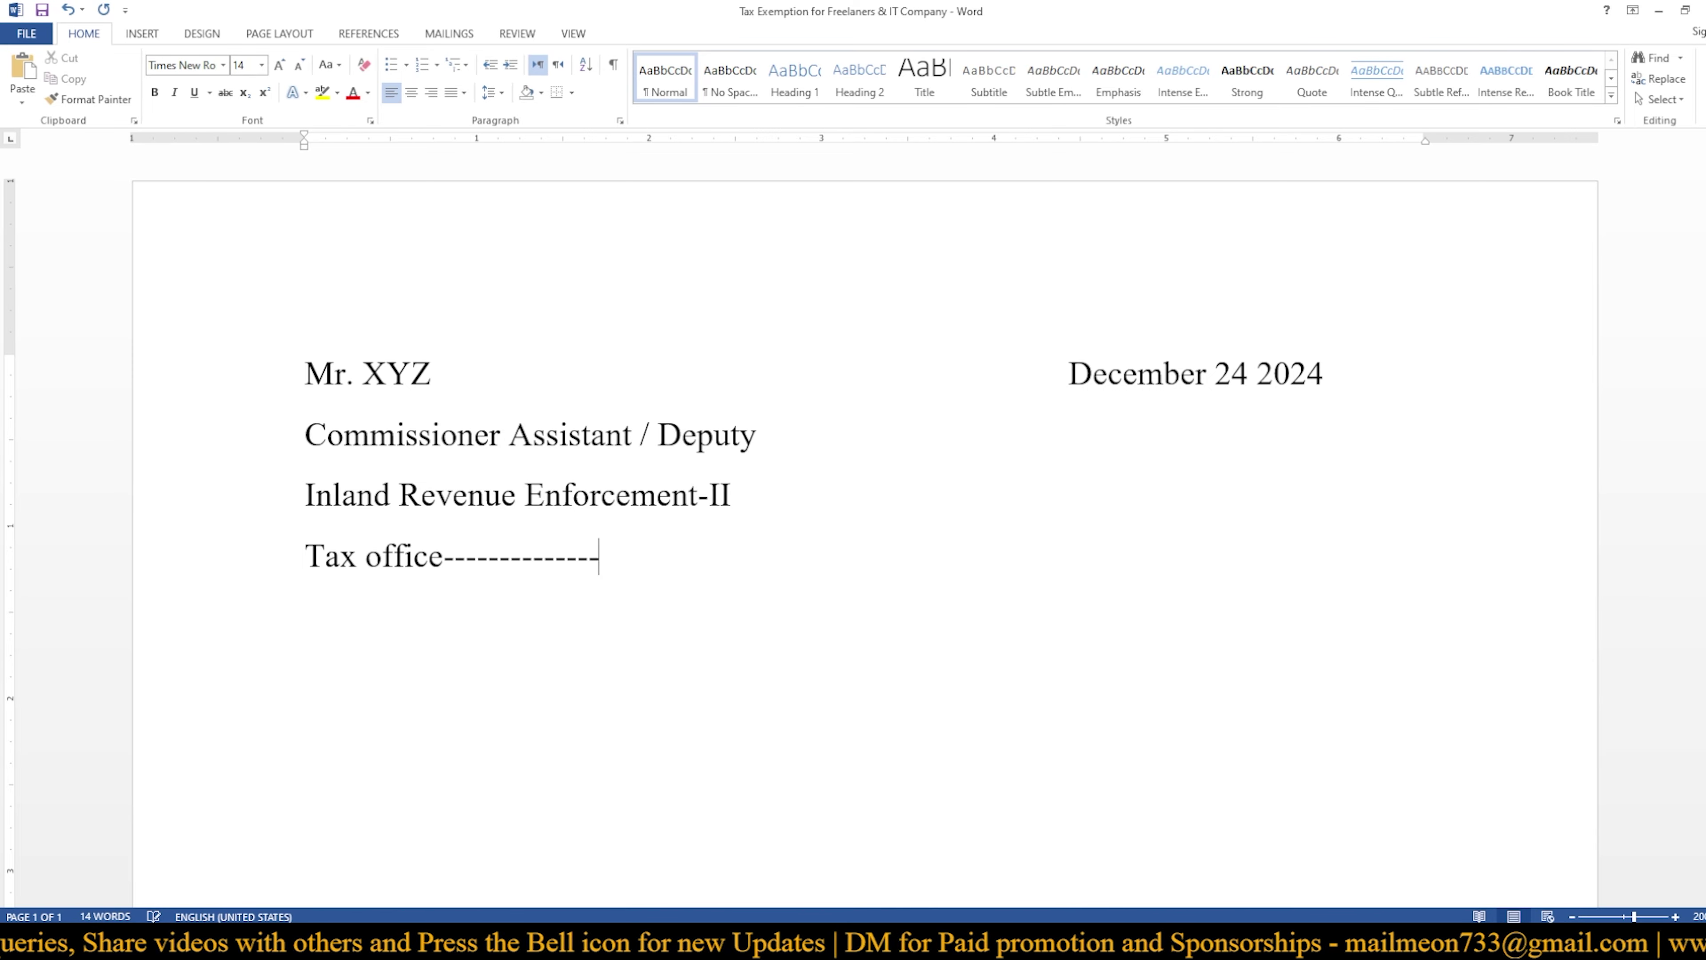
{"action": "type", "text": " Lahore"}
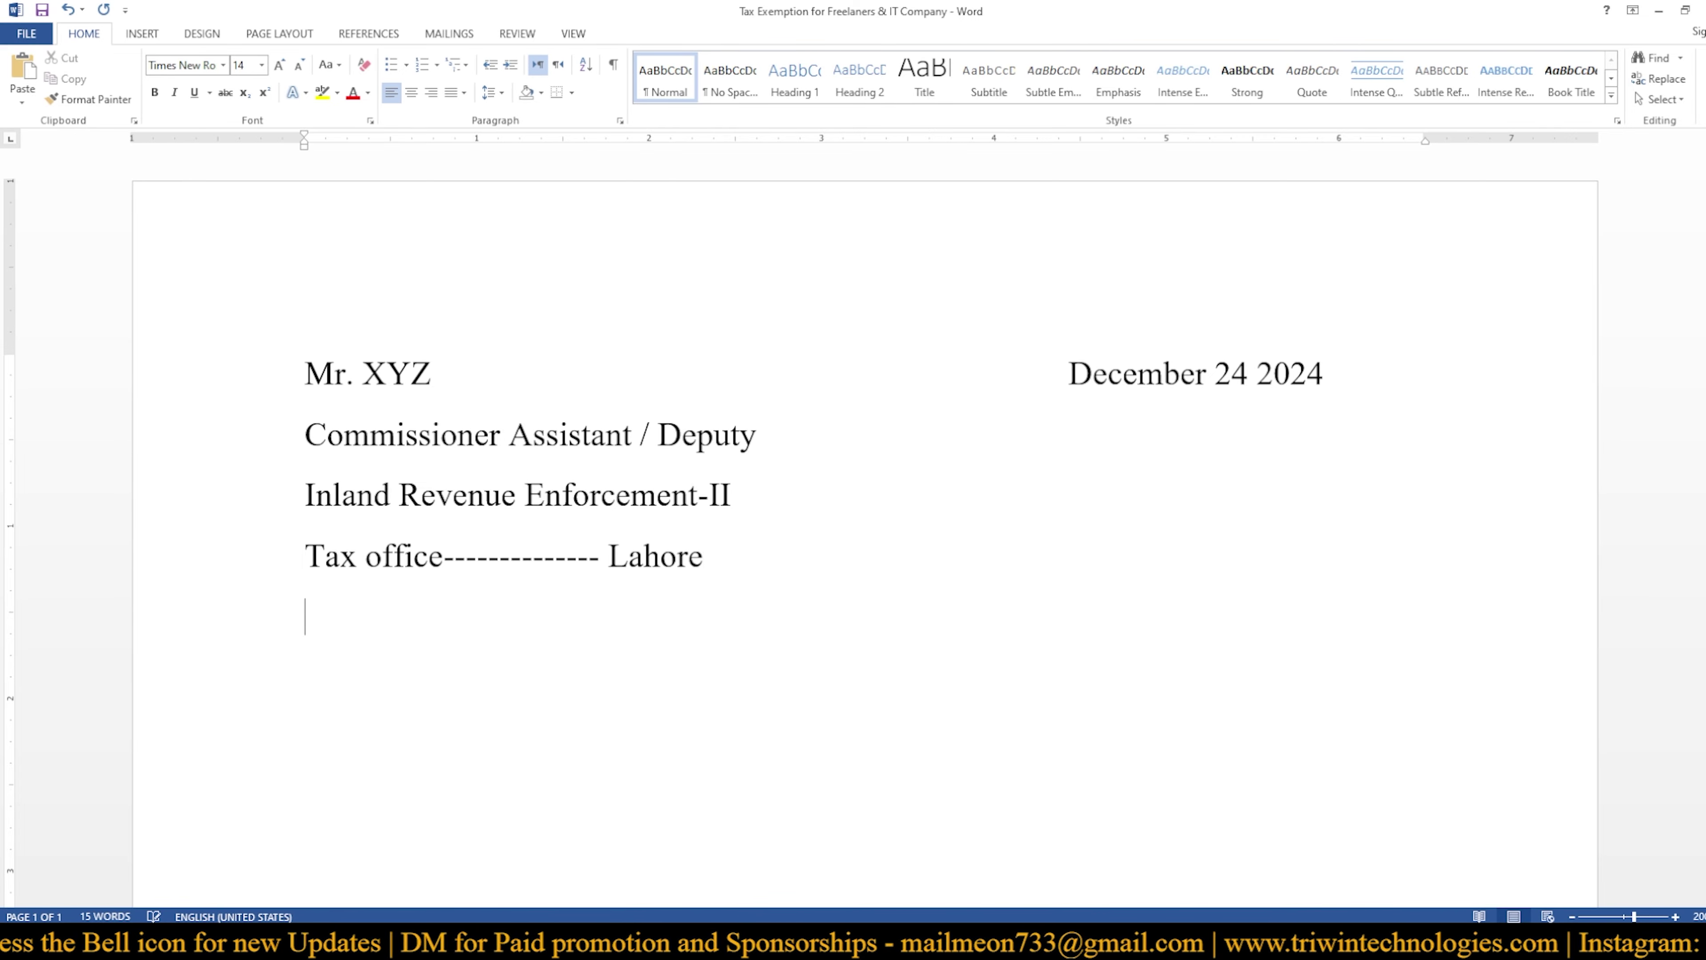
Leave a blank line after the address block and start the subject line with the label "Subject:" followed by several spaces
{"action": "key", "text": "Return"}
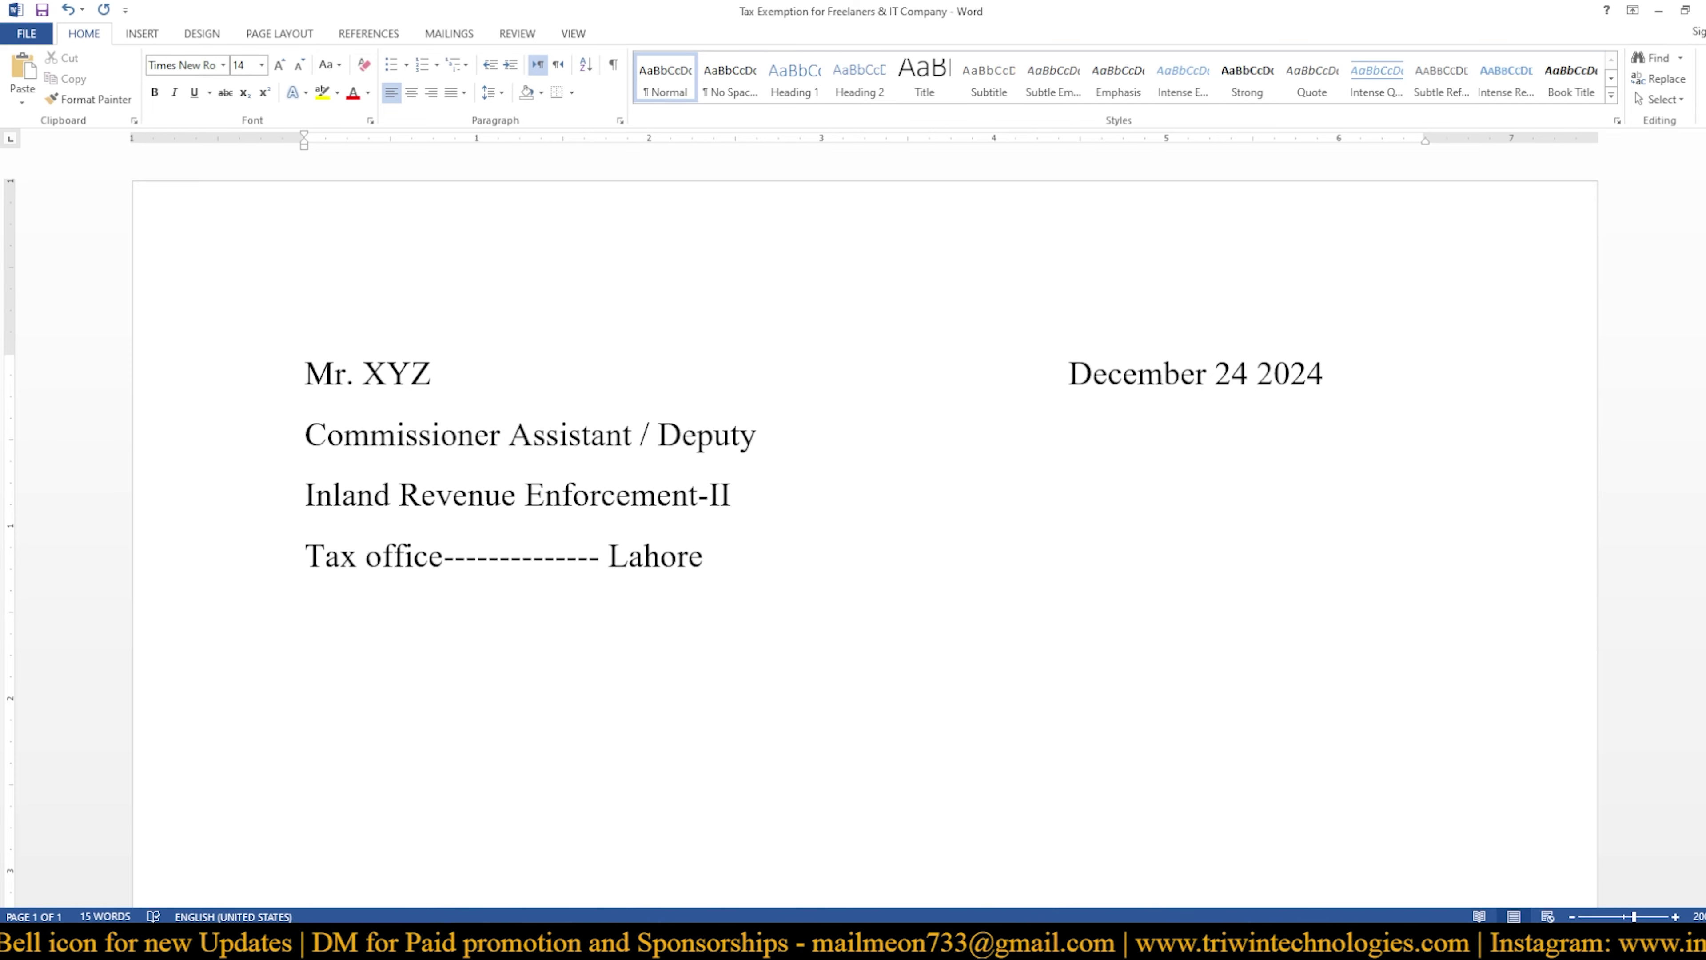
{"action": "type", "text": "Subject"}
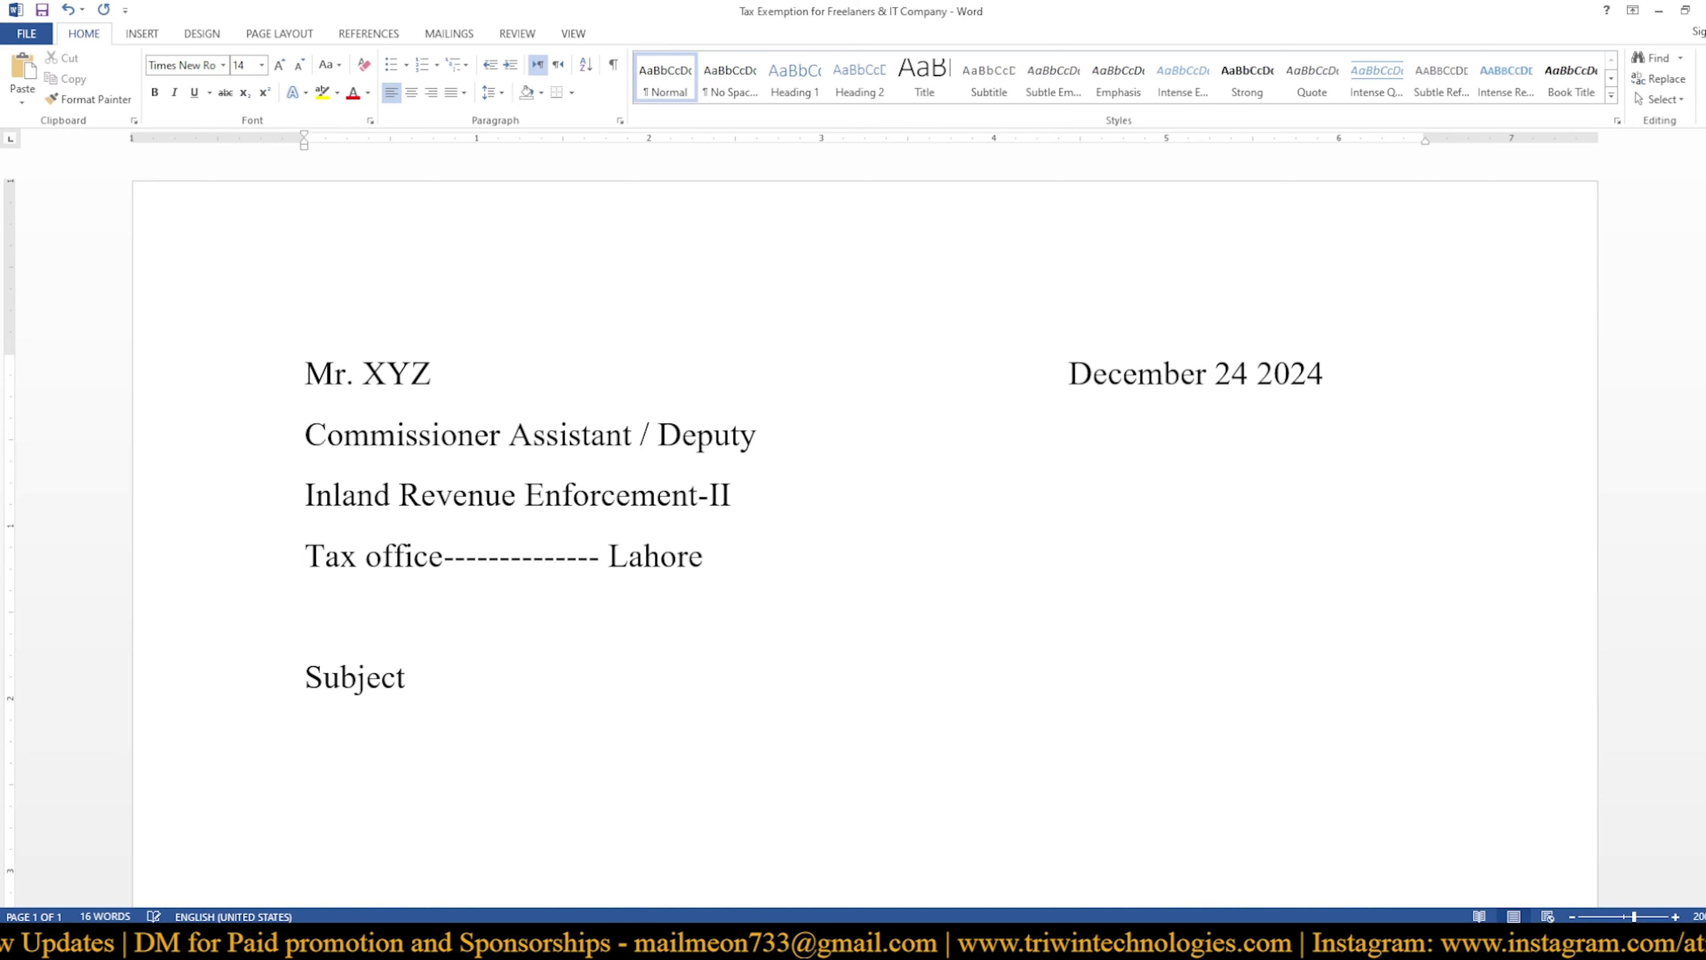
{"action": "key", "text": "BackSpace"}
{"action": "type", "text": ":     "}
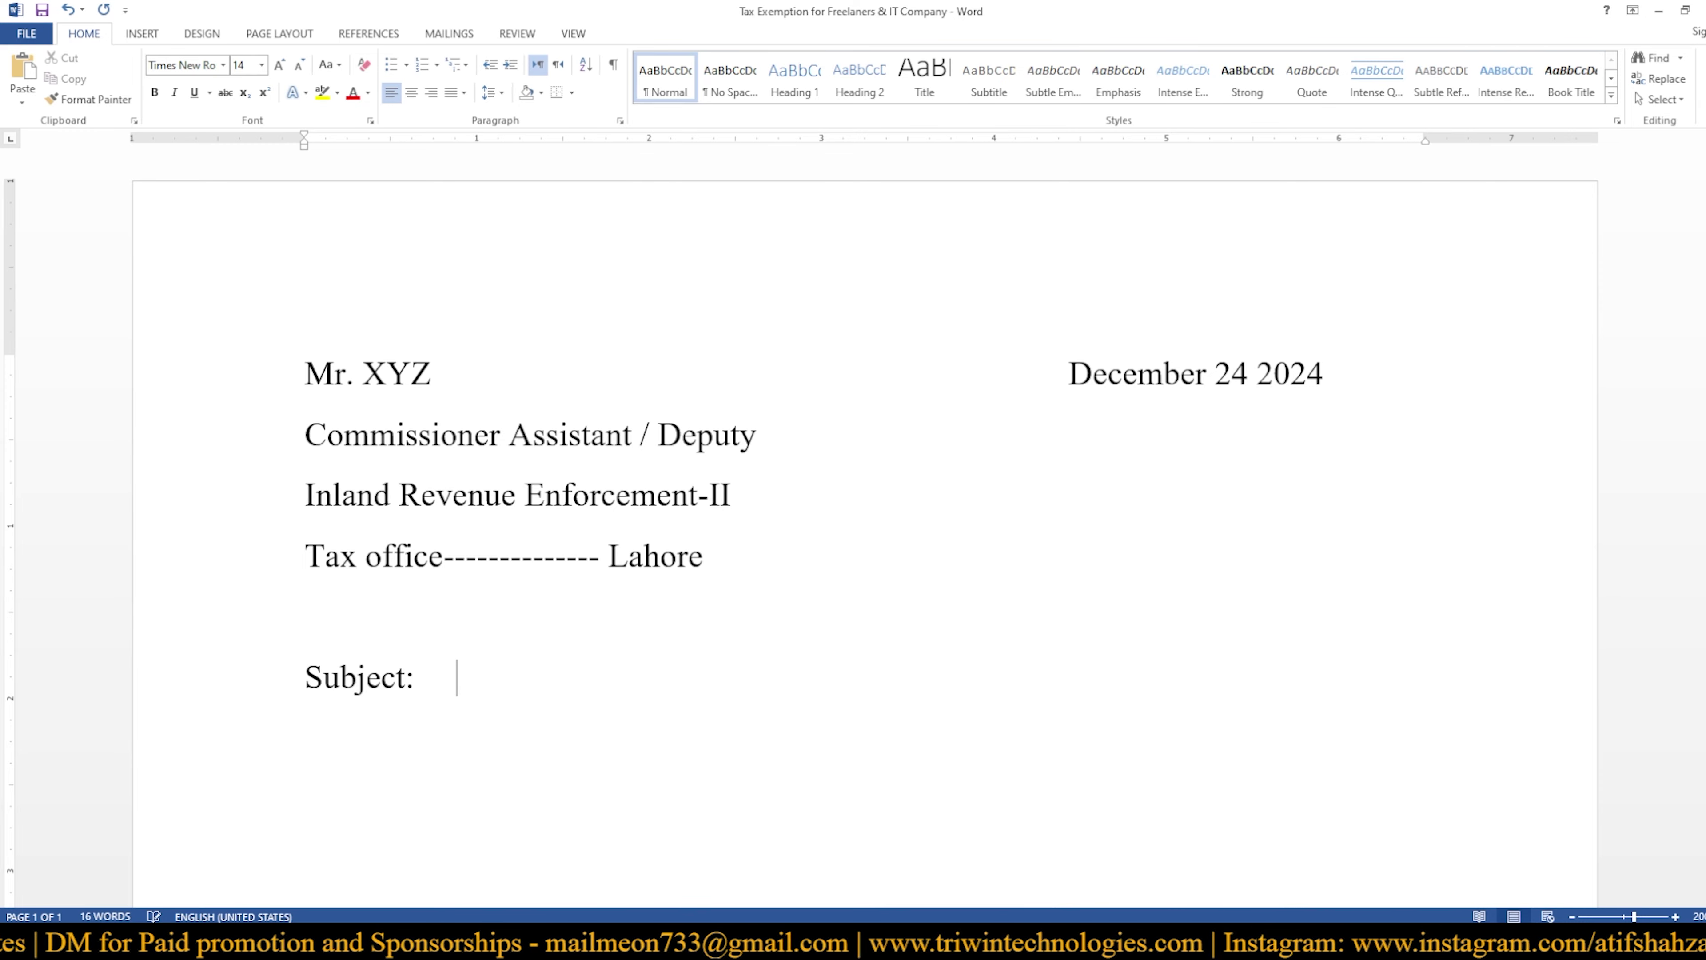
Begin the subject text, spaced away from its label, with "Application for Reduced rate"
{"action": "type", "text": "  Apl"}
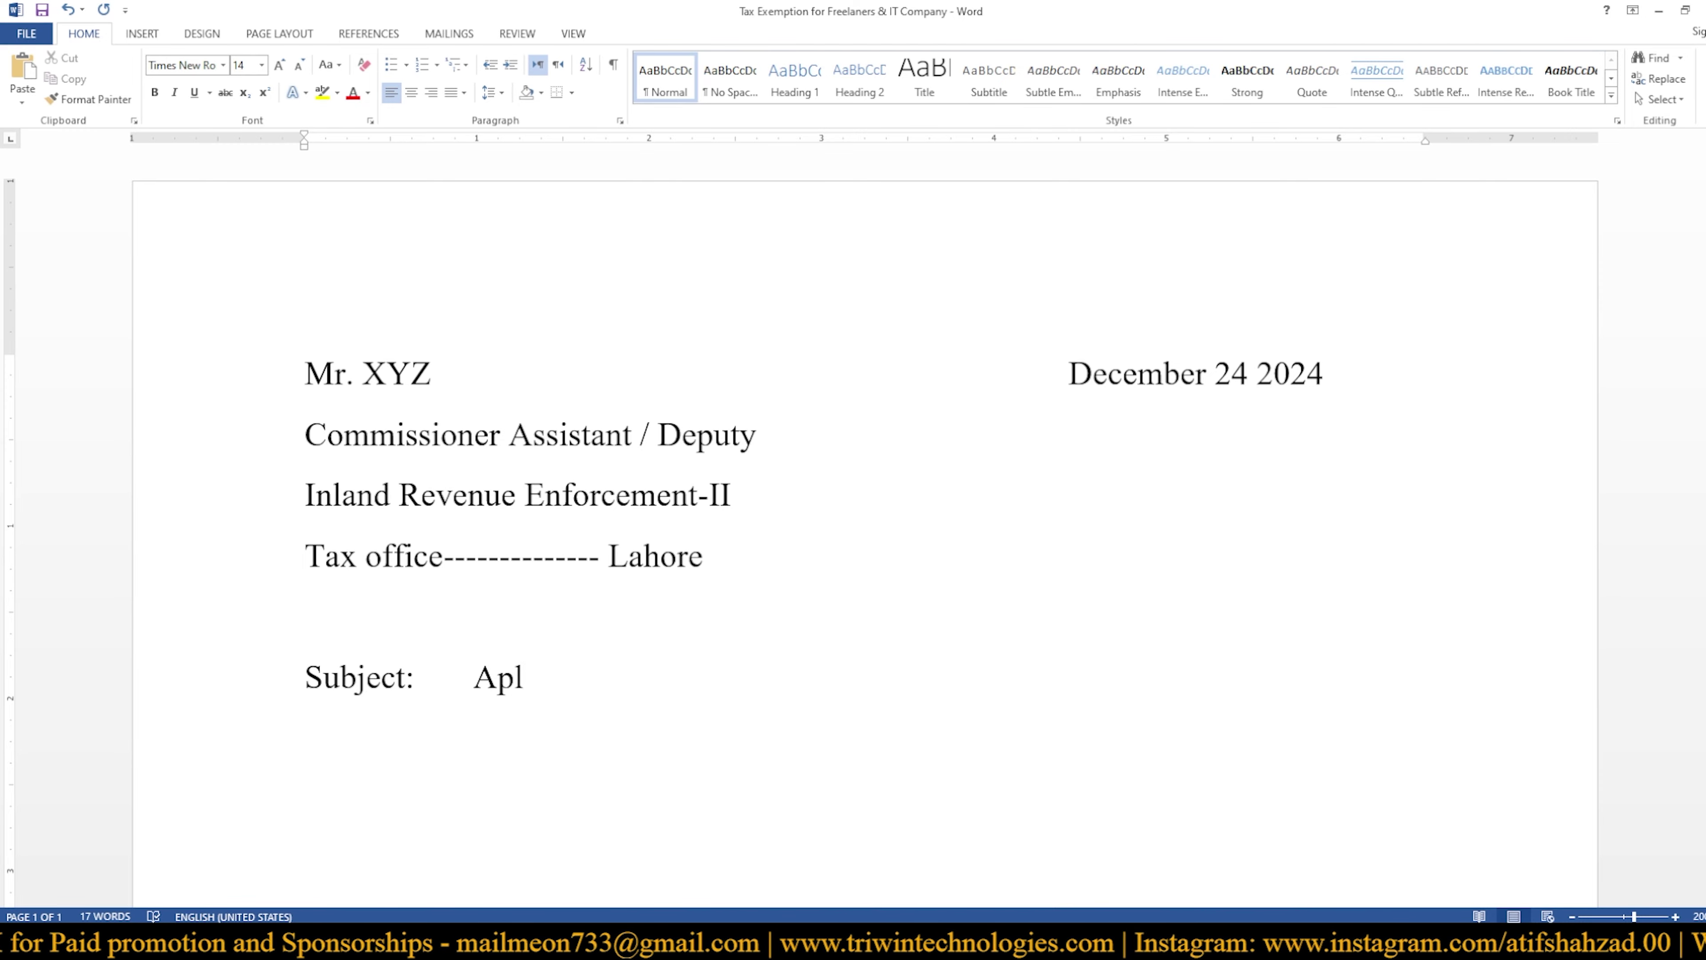
{"action": "type", "text": "l"}
{"action": "key", "text": "BackSpace"}
{"action": "key", "text": "BackSpace"}
{"action": "type", "text": "plication "}
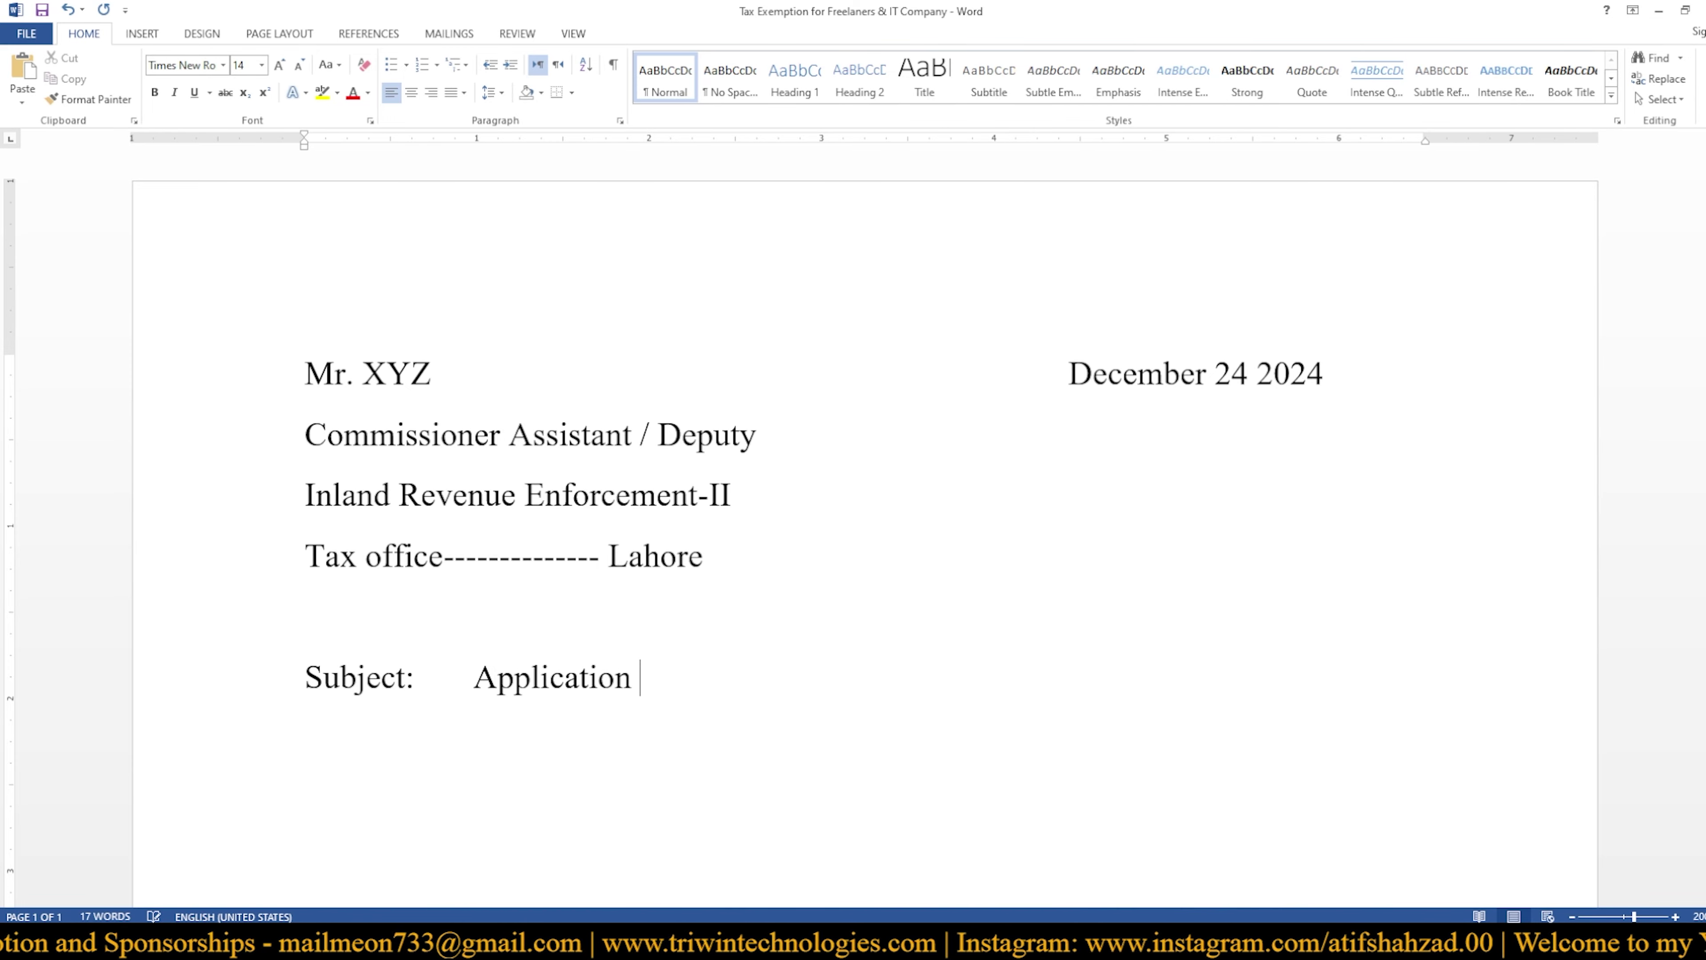
{"action": "type", "text": "for "}
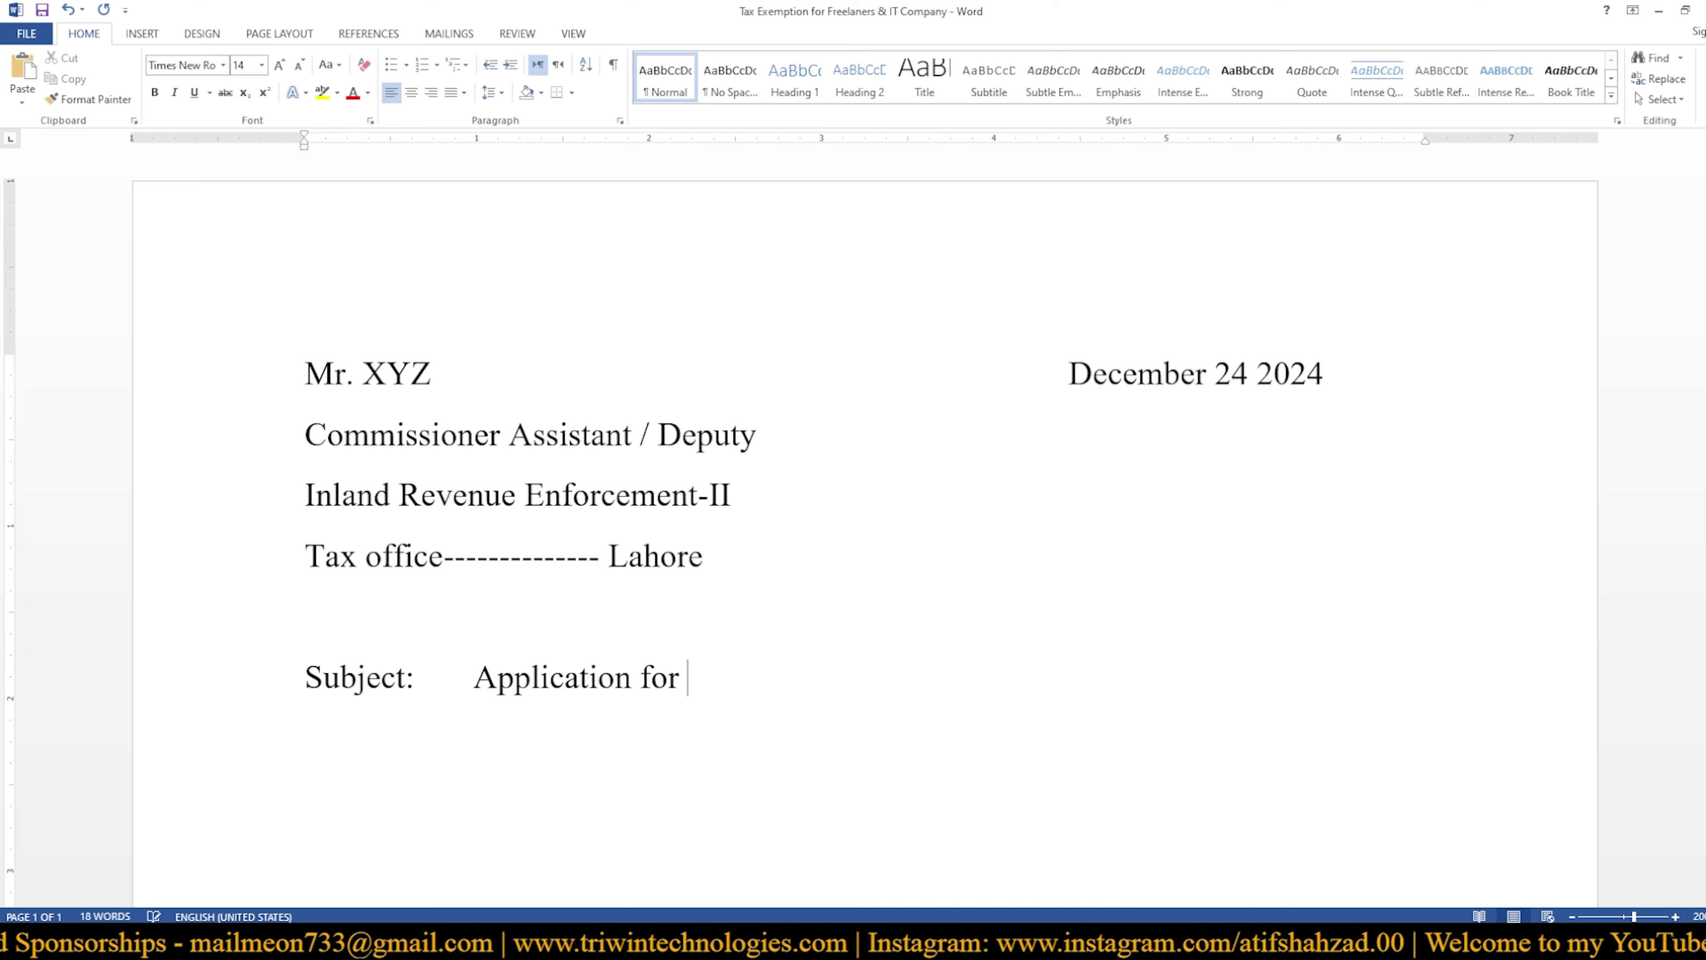
{"action": "type", "text": "Reduced "}
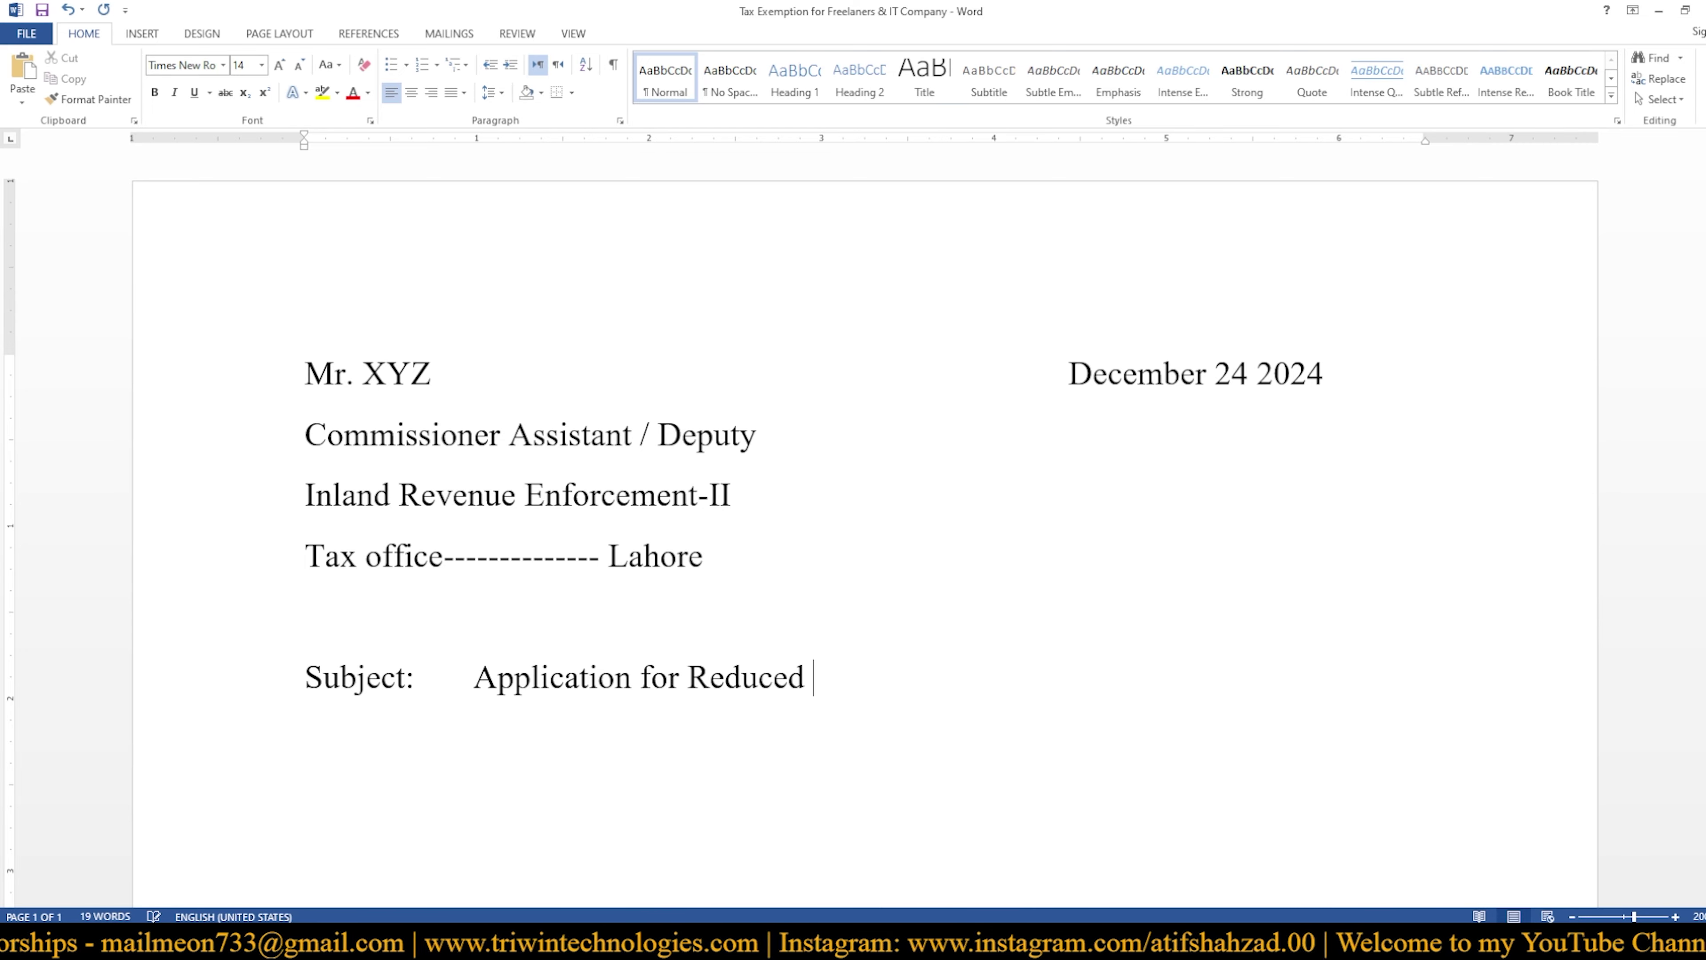
{"action": "type", "text": "rate"}
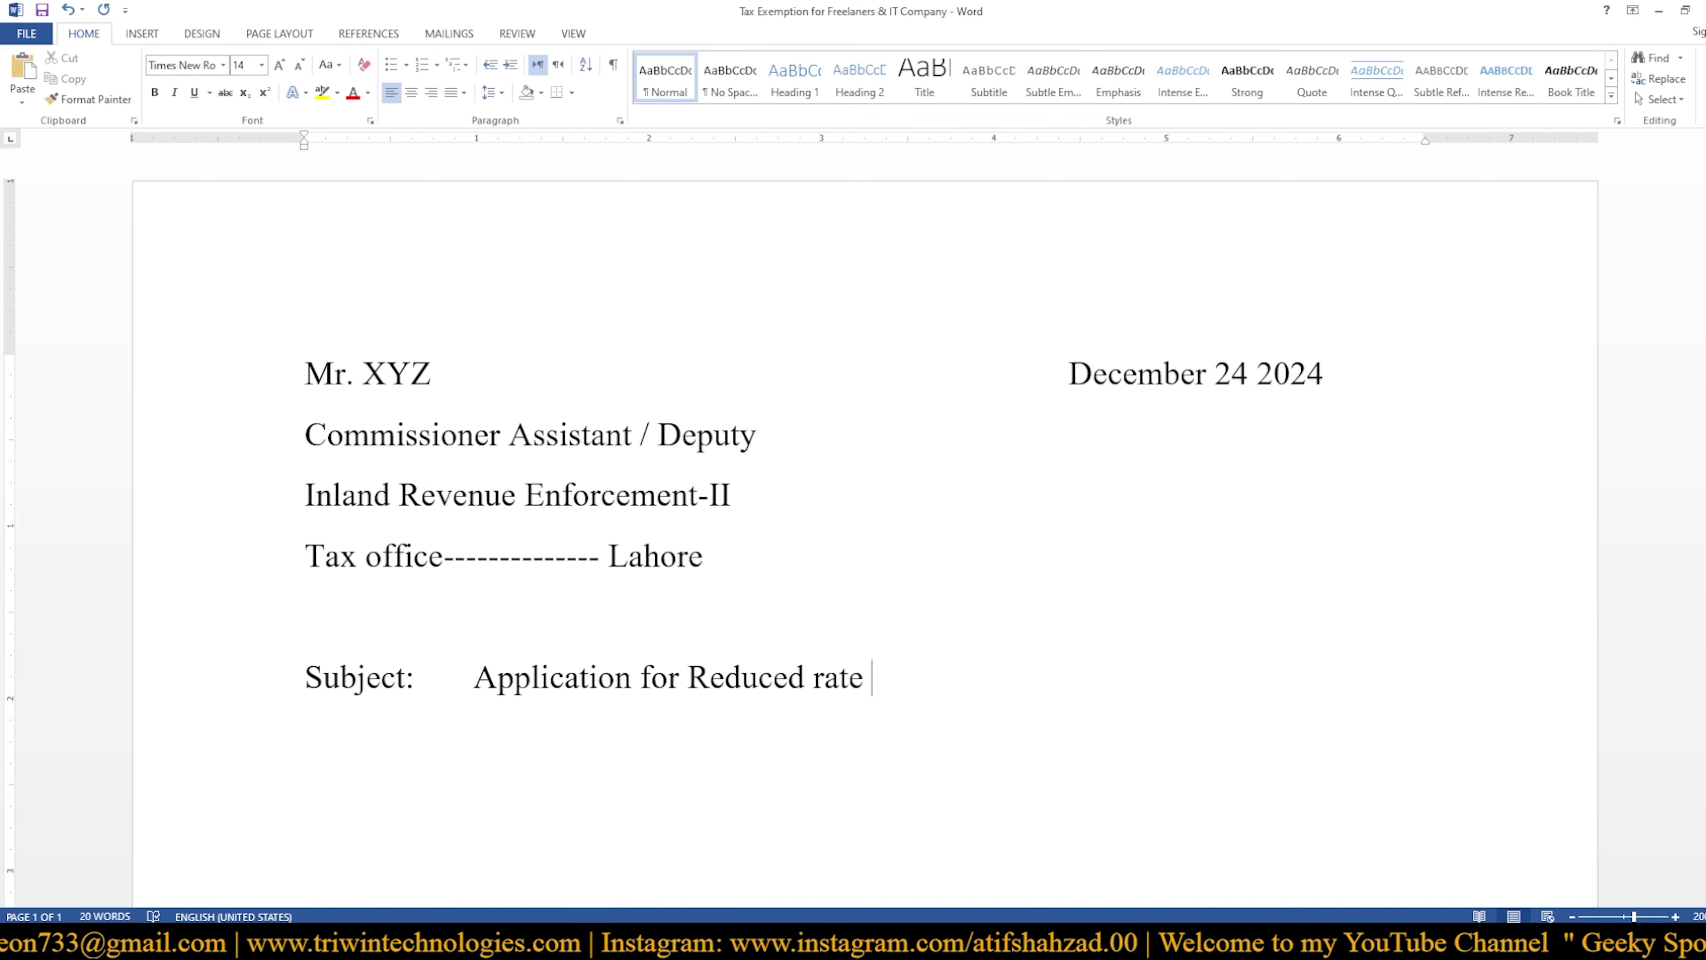
Capitalize the word "Rate" in the subject text and return to the end of the line
{"action": "key", "text": "Left"}
{"action": "key", "text": "Left"}
{"action": "key", "text": "BackSpace"}
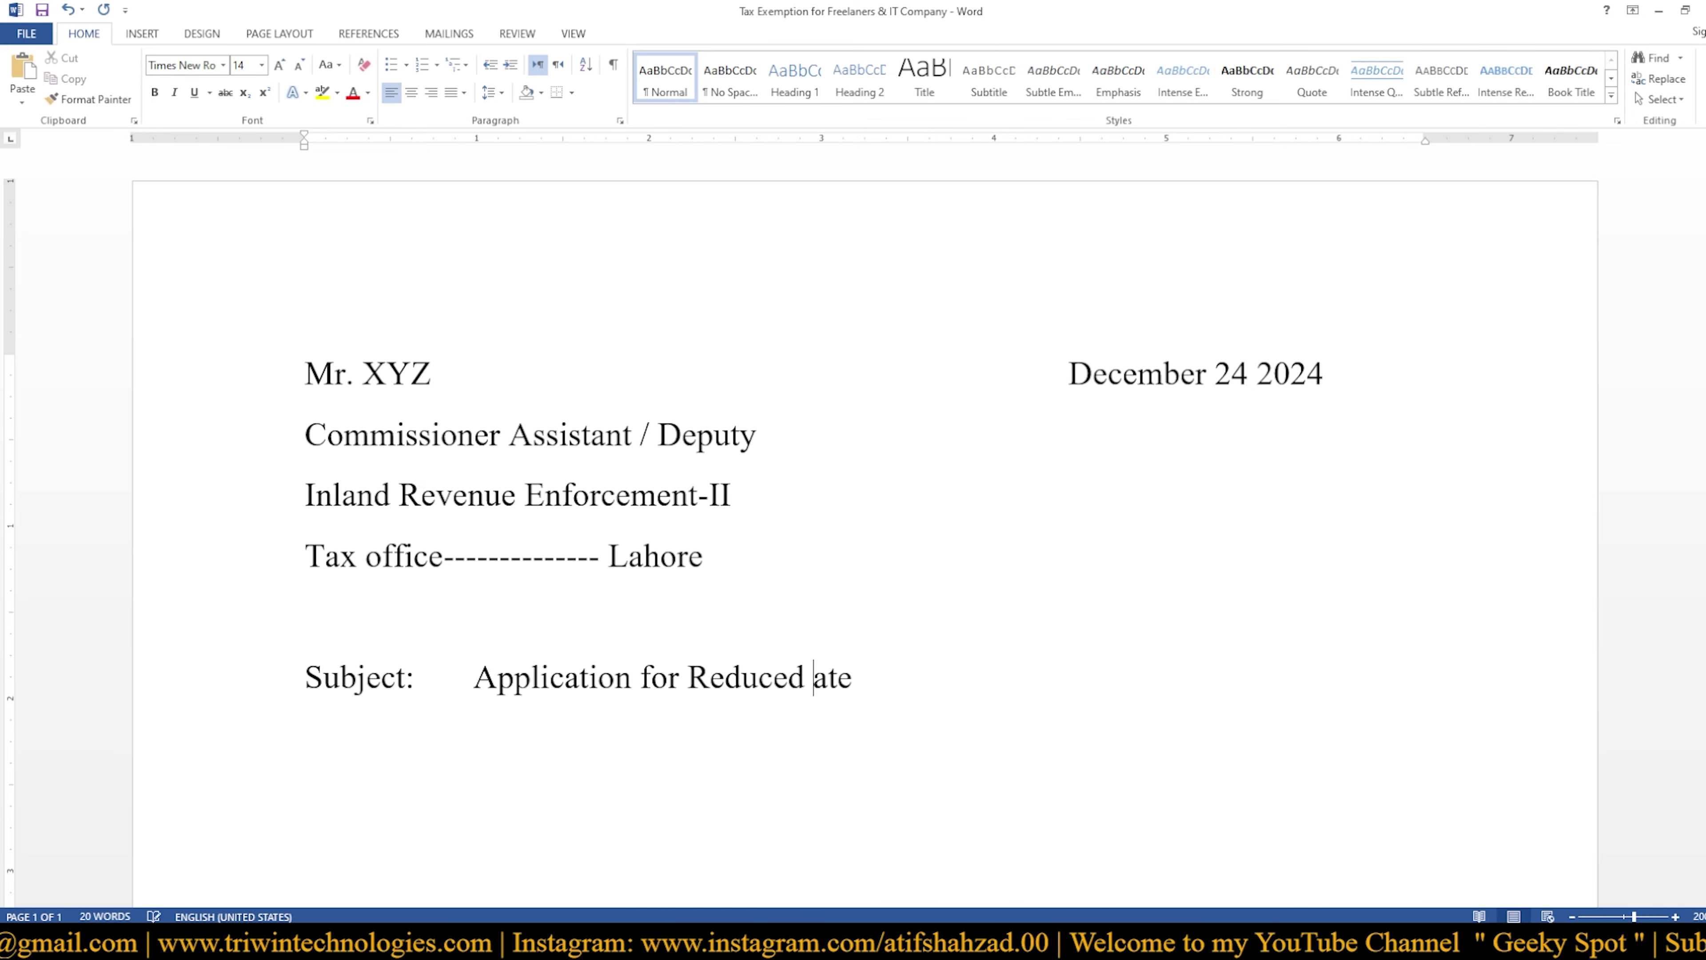
{"action": "type", "text": "R"}
{"action": "key", "text": "Right"}
{"action": "key", "text": "Right"}
{"action": "key", "text": "Right"}
{"action": "key", "text": "Right"}
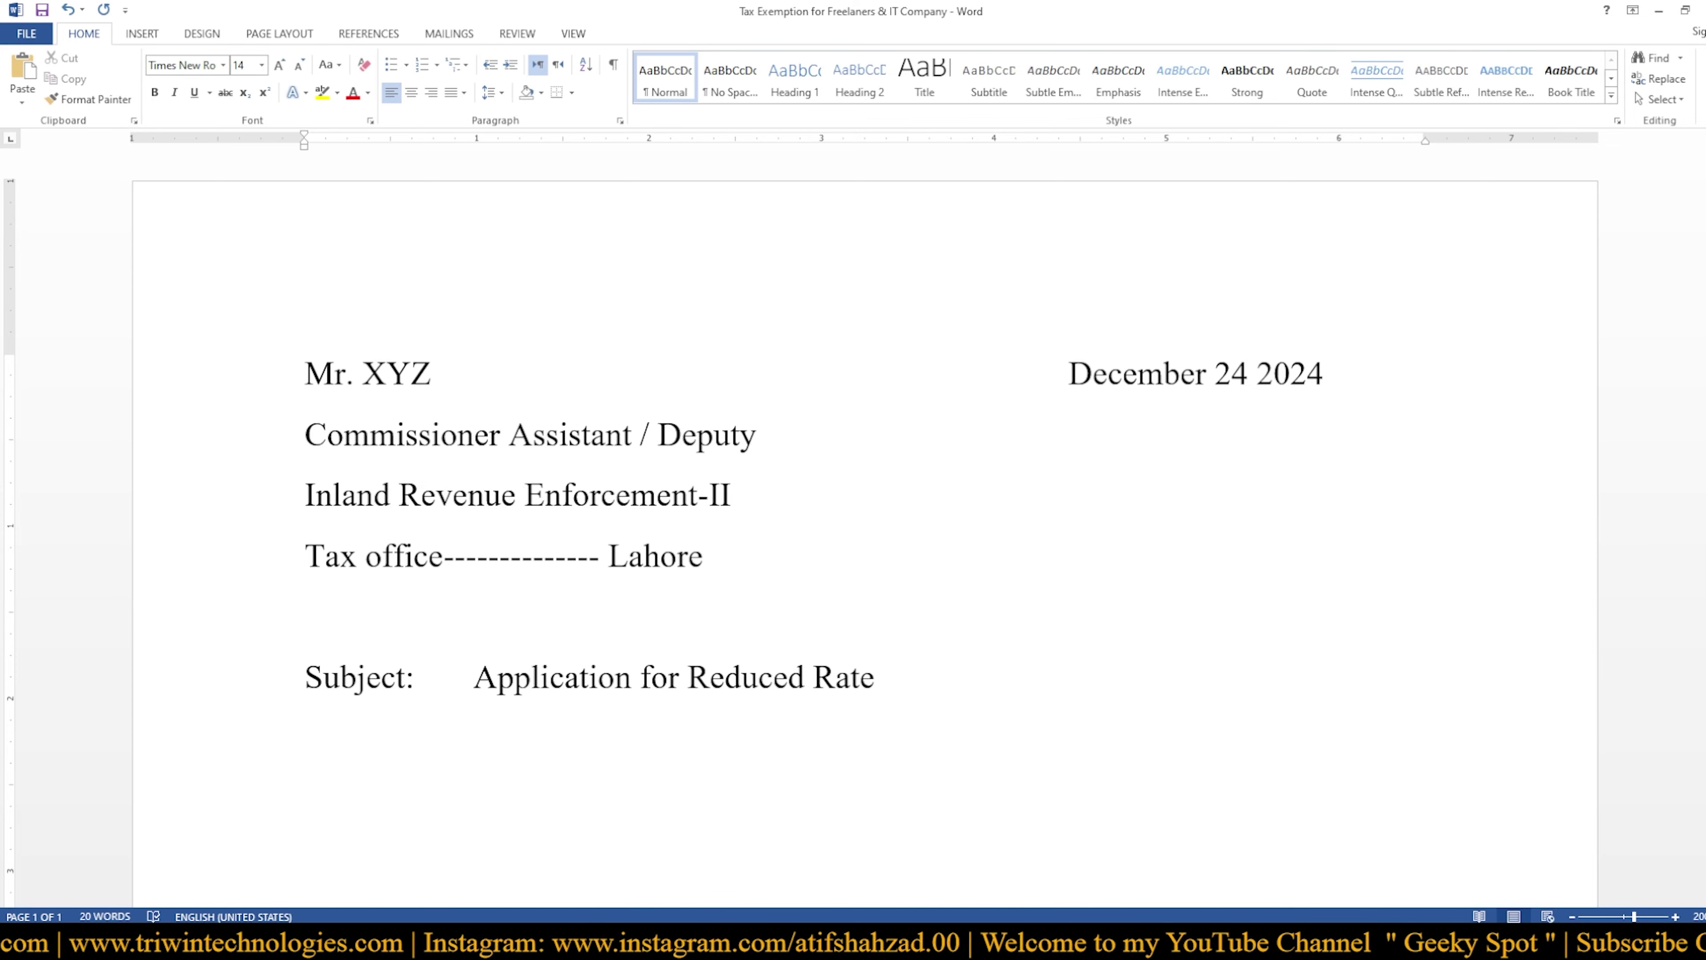
Continue the subject text with "of Withholding on Export of IT Services"
{"action": "type", "text": "of "}
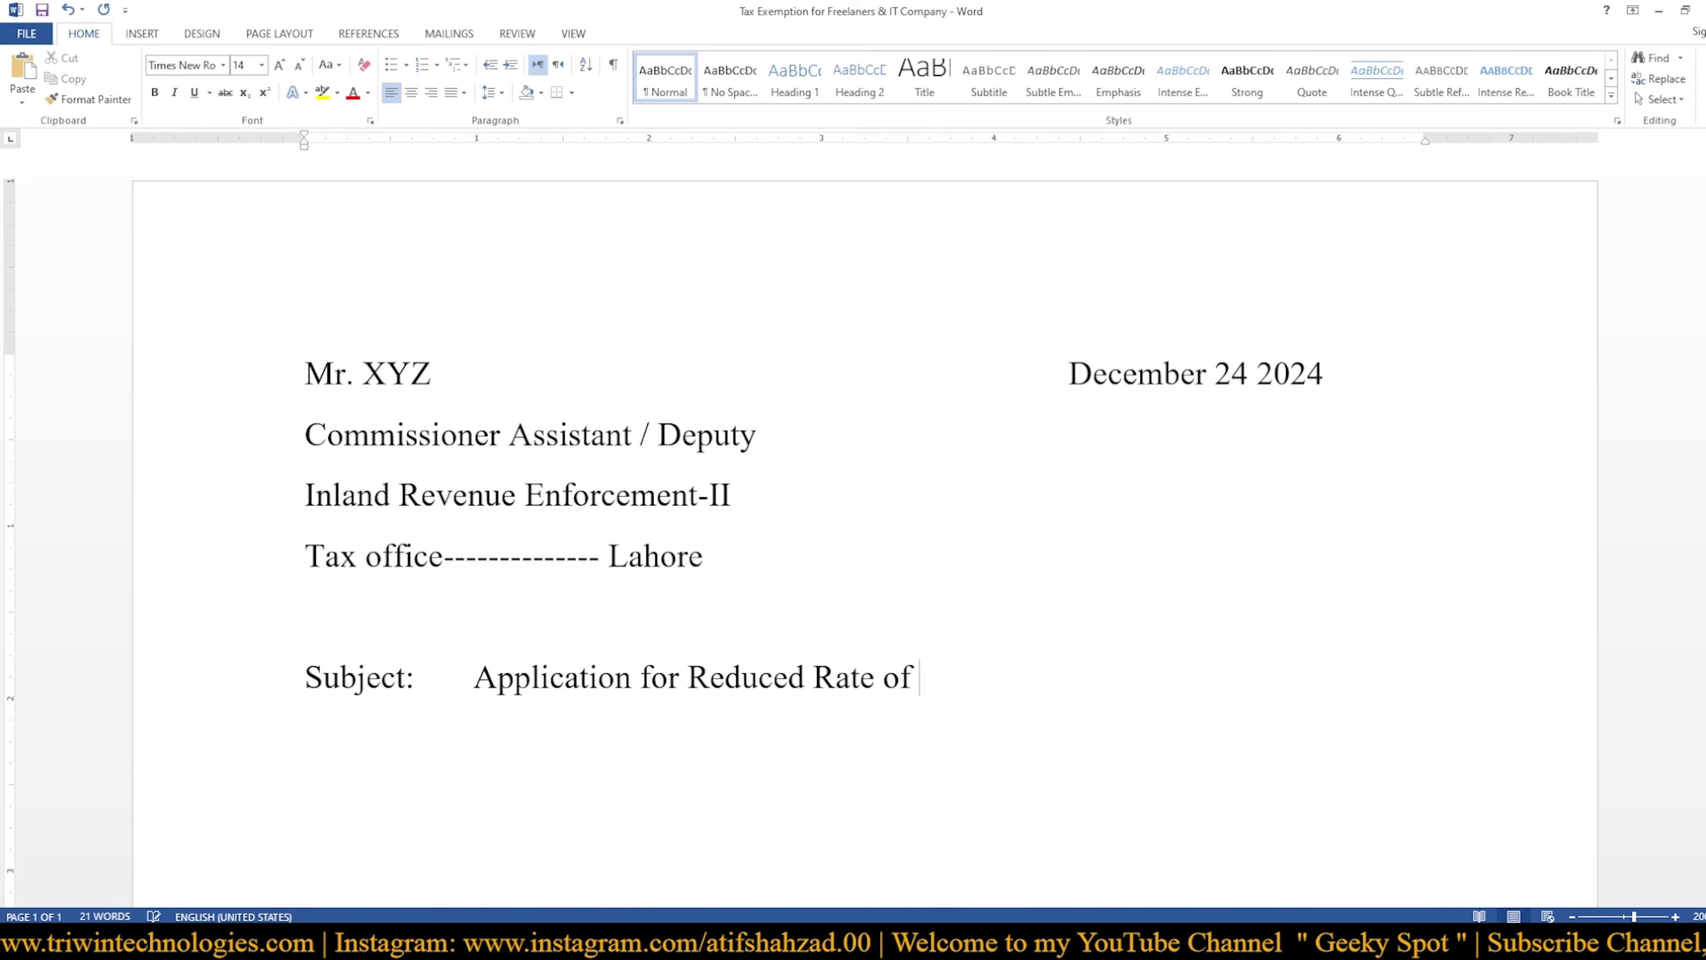
{"action": "type", "text": "With"}
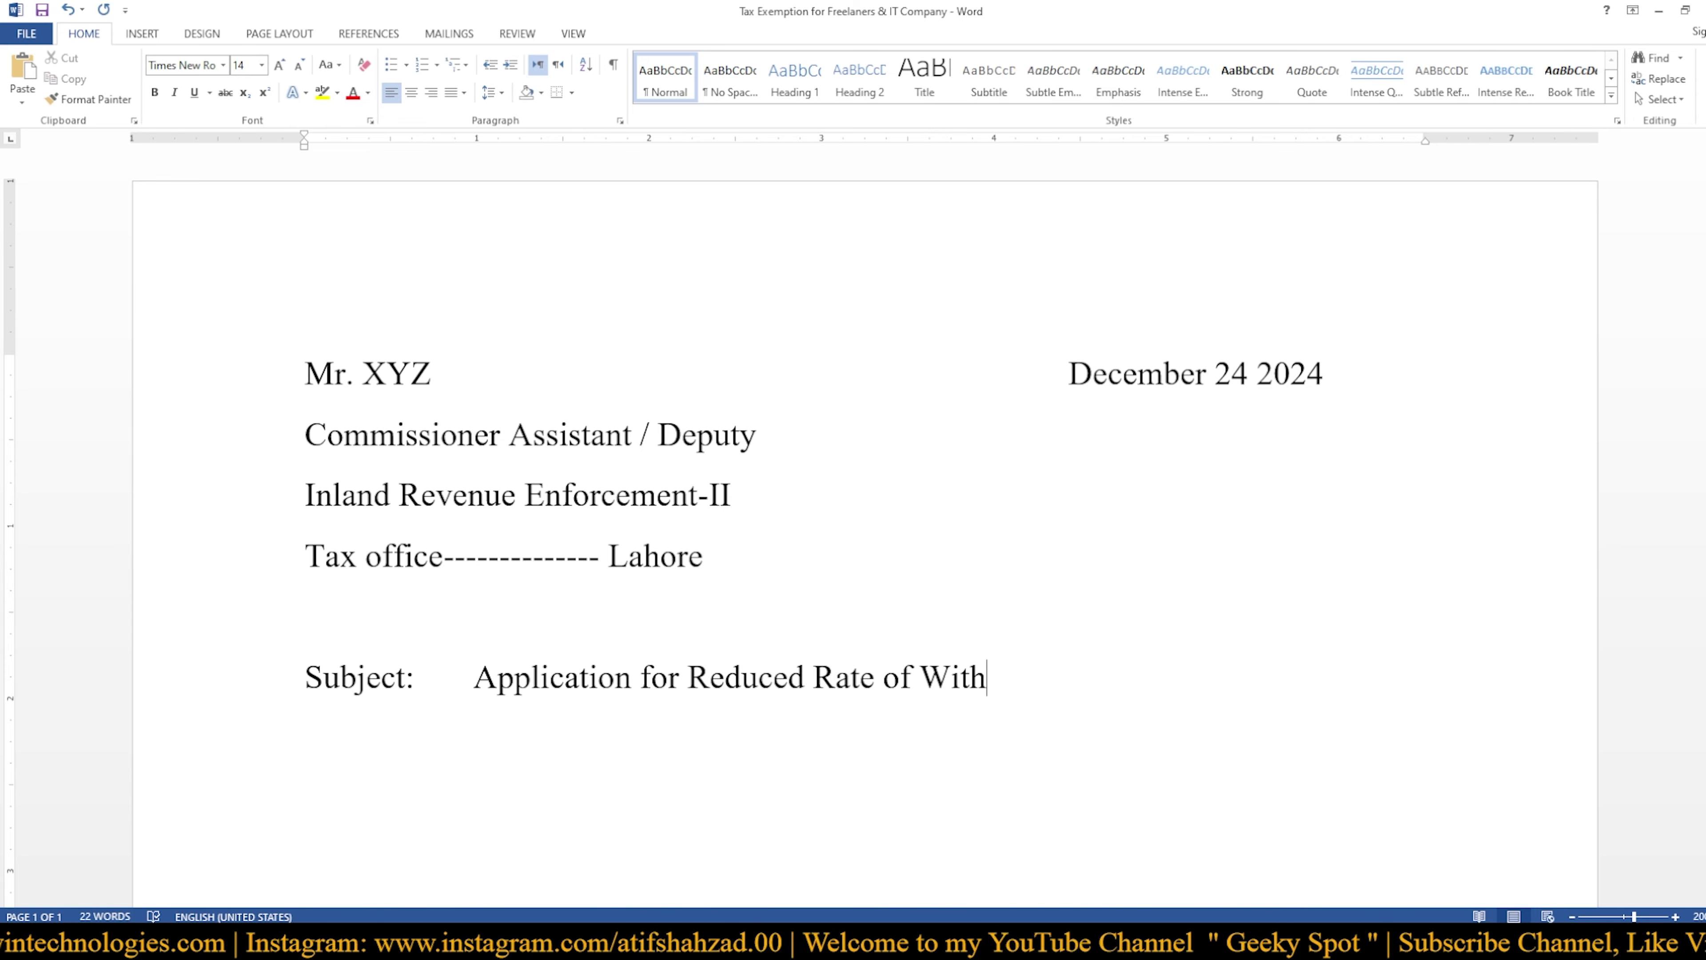
{"action": "type", "text": "holding "}
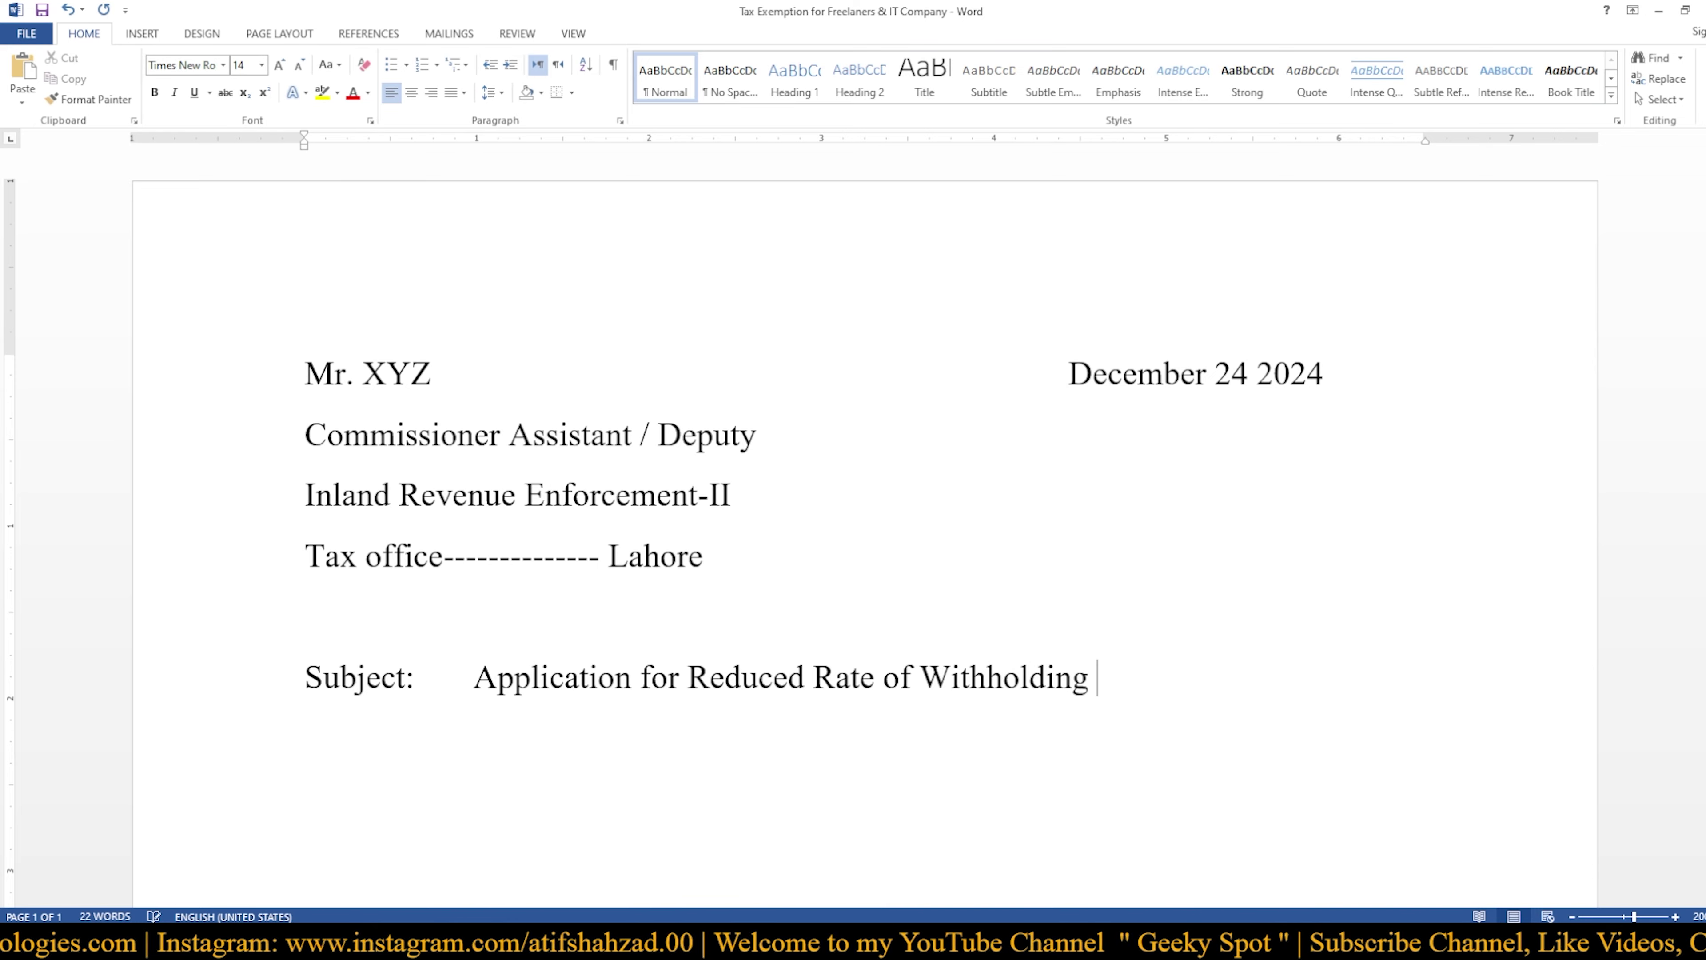
{"action": "type", "text": "on "}
{"action": "type", "text": "E"}
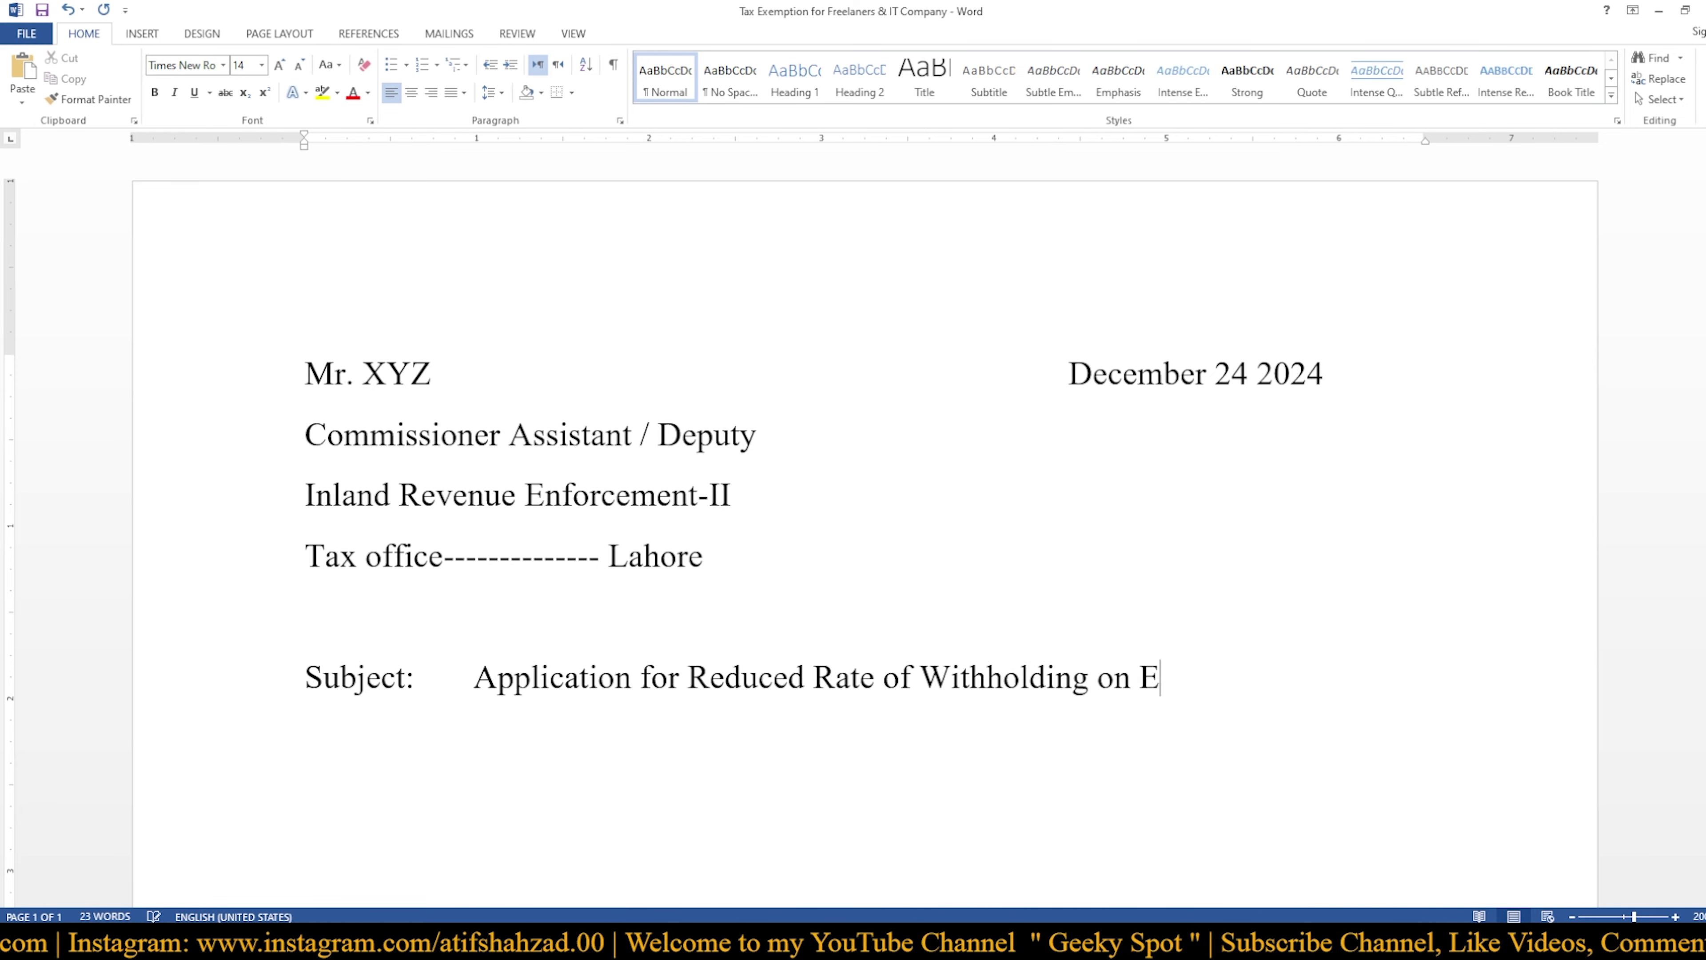
{"action": "type", "text": "xport og"}
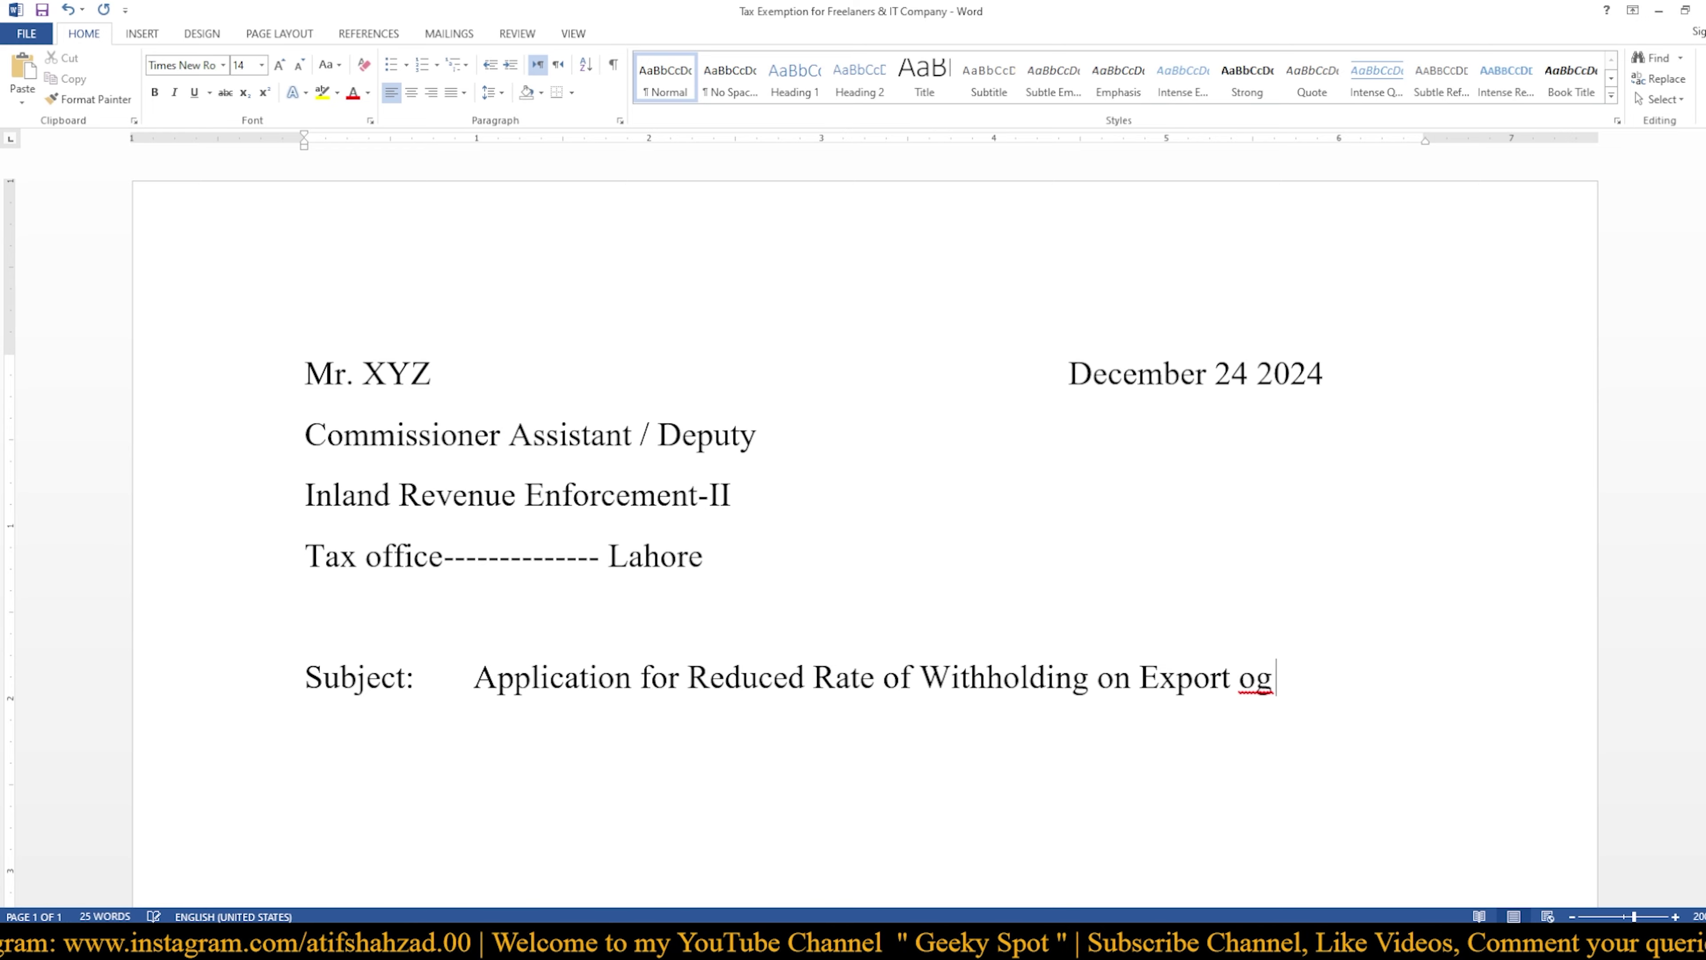
{"action": "key", "text": "BackSpace"}
{"action": "type", "text": "f "}
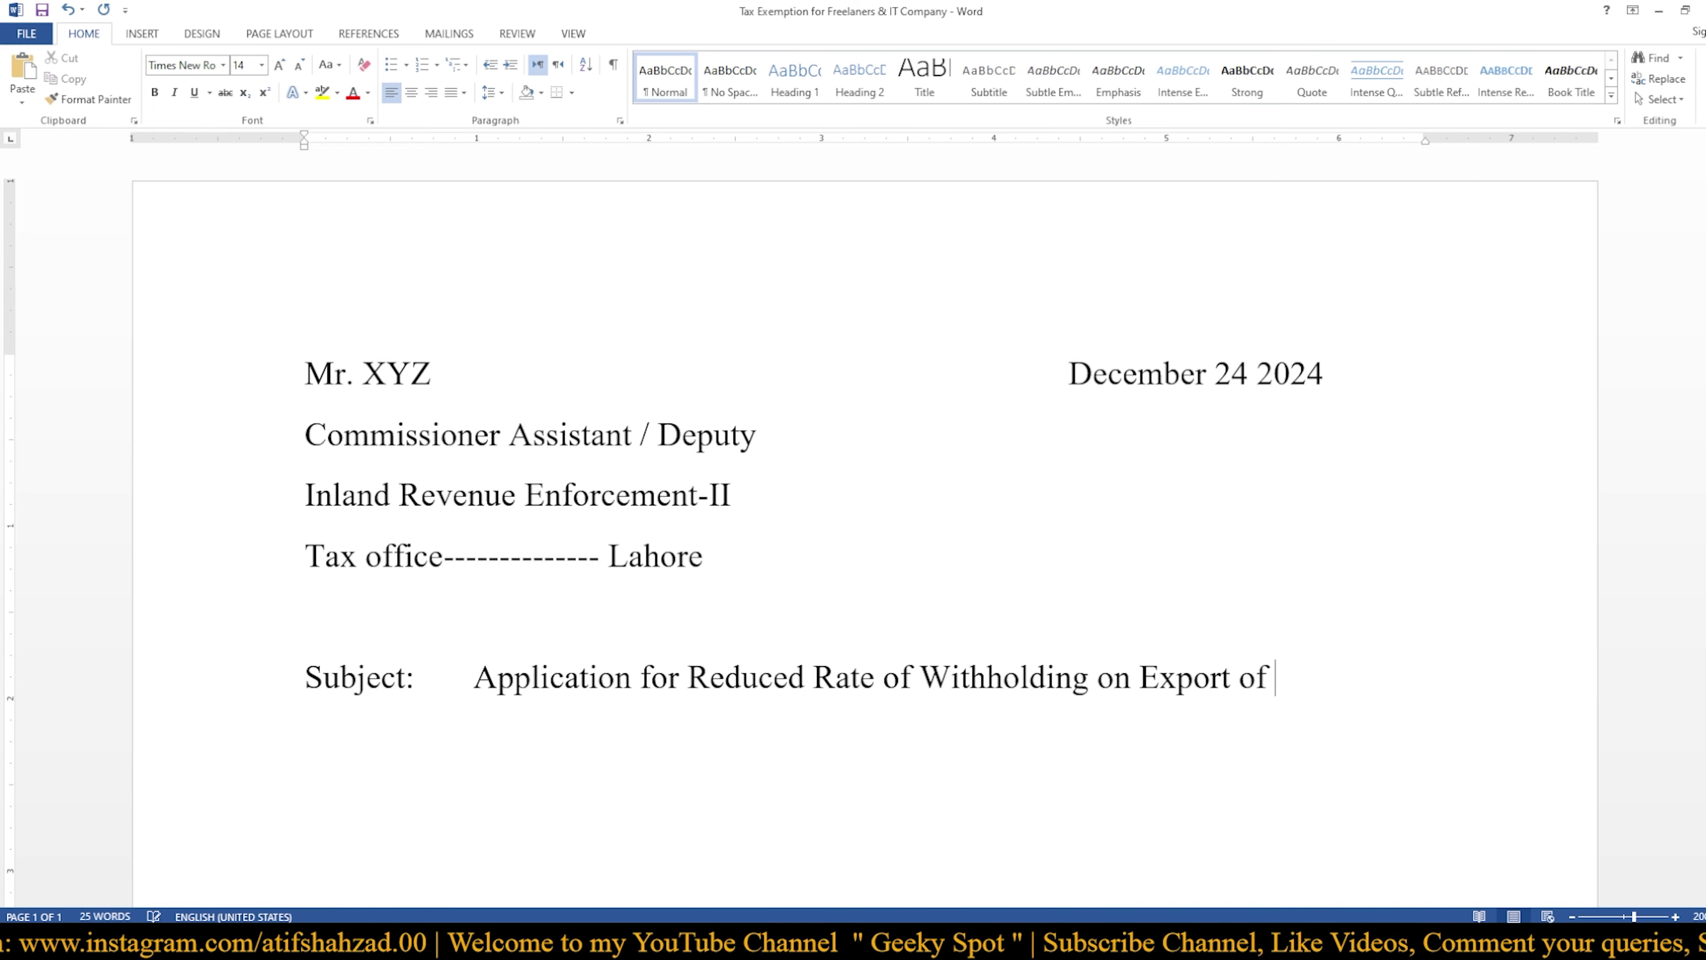
{"action": "type", "text": "I"}
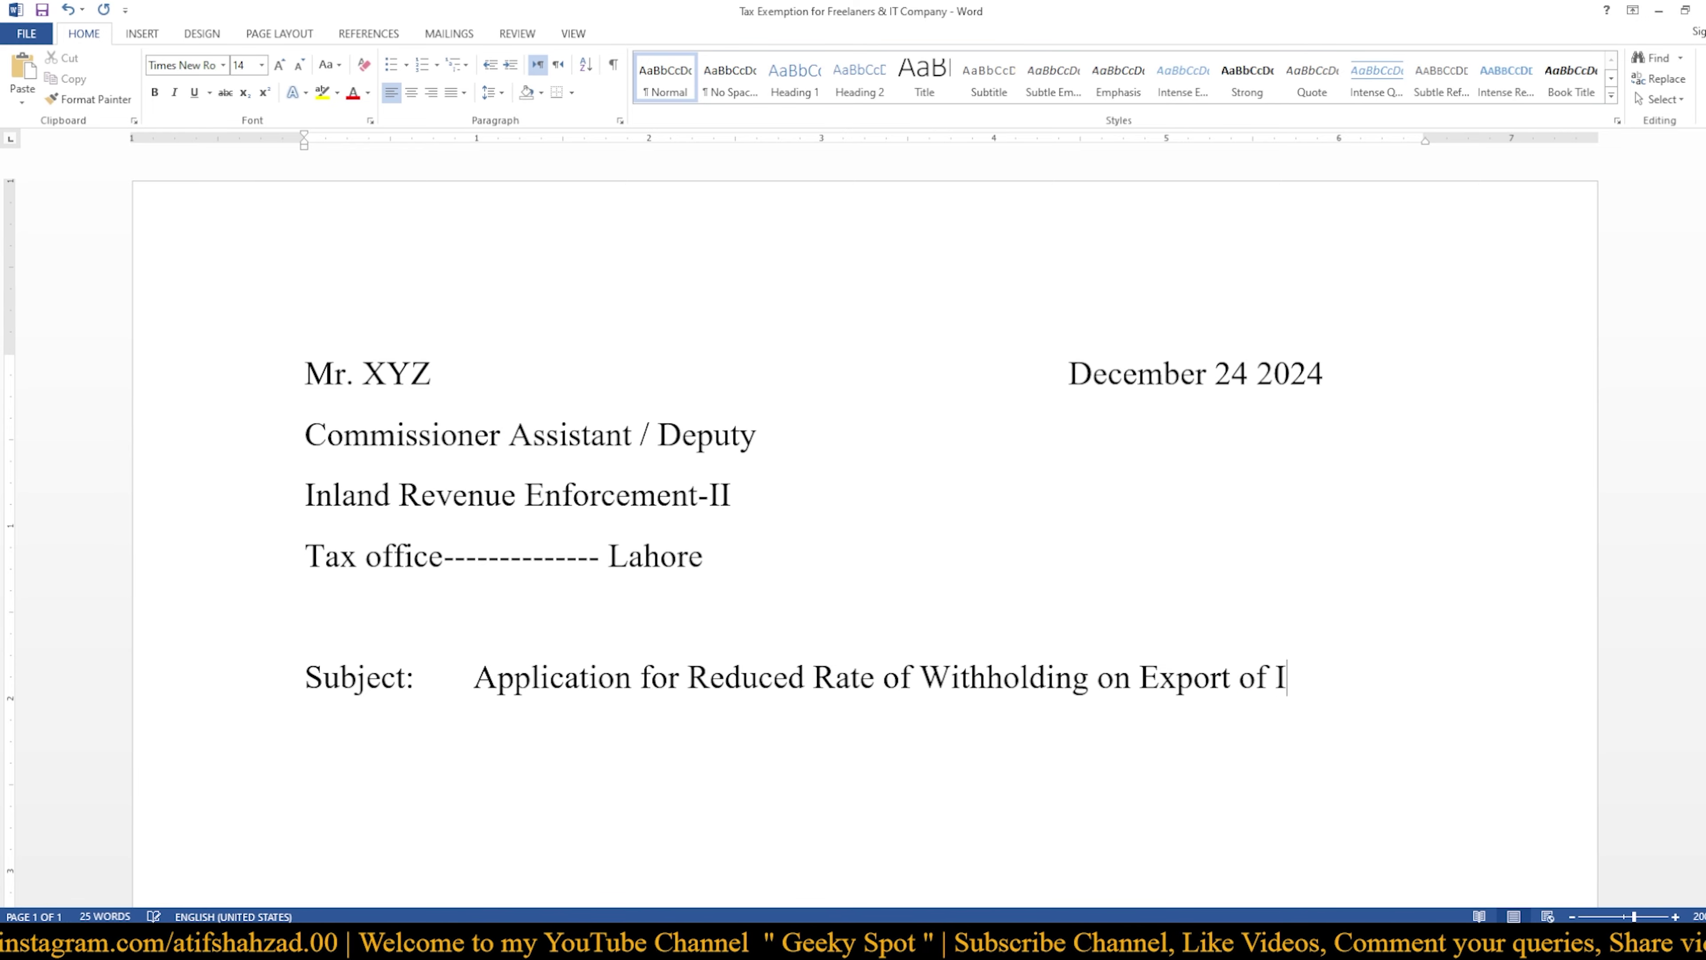
{"action": "type", "text": "T Services"}
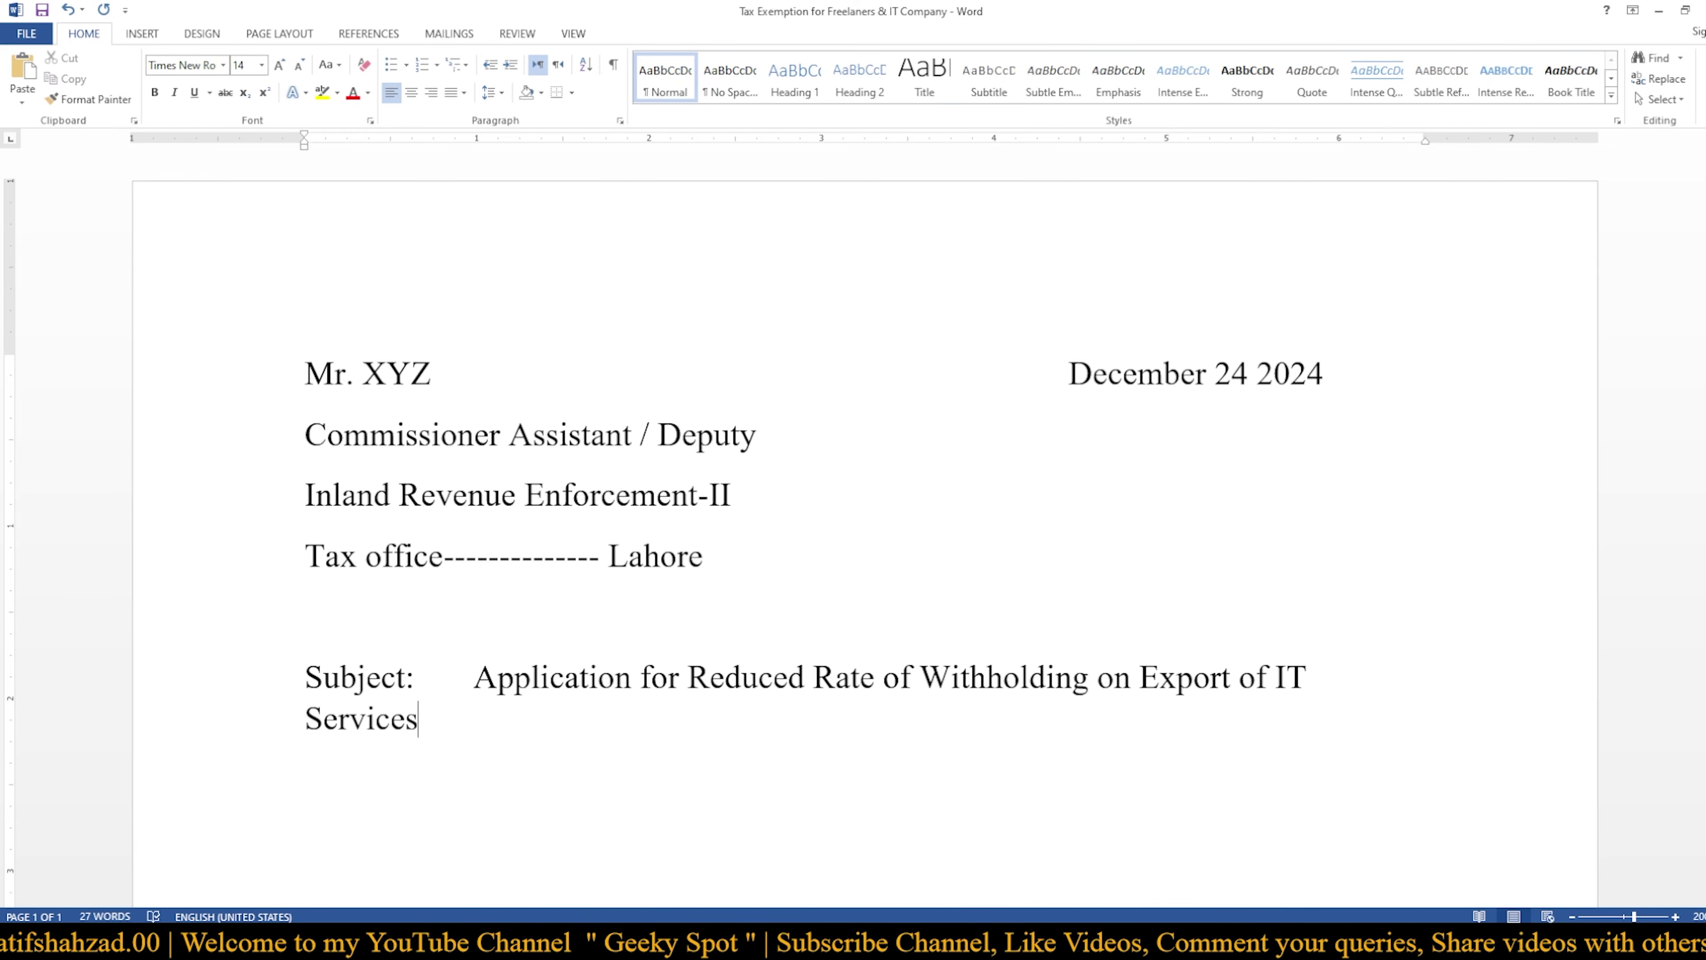
Add the legal reference "u/s 154A" after "IT Services" in the subject
{"action": "type", "text": " us"}
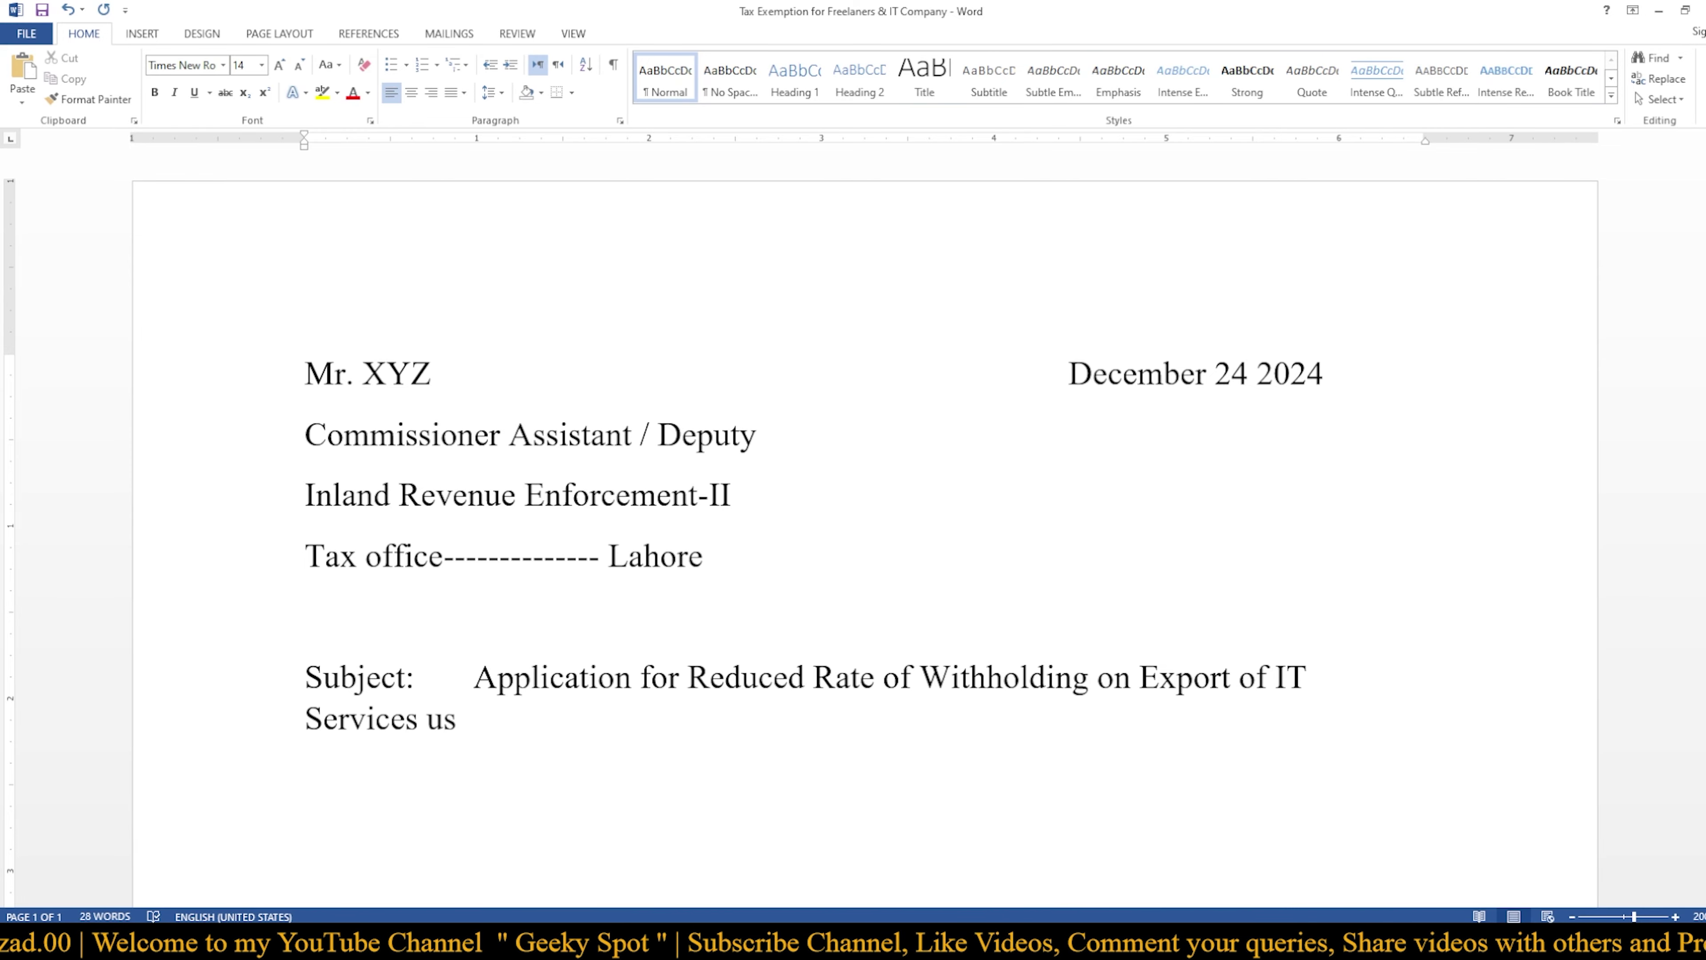
{"action": "key", "text": "BackSpace"}
{"action": "type", "text": "/s"}
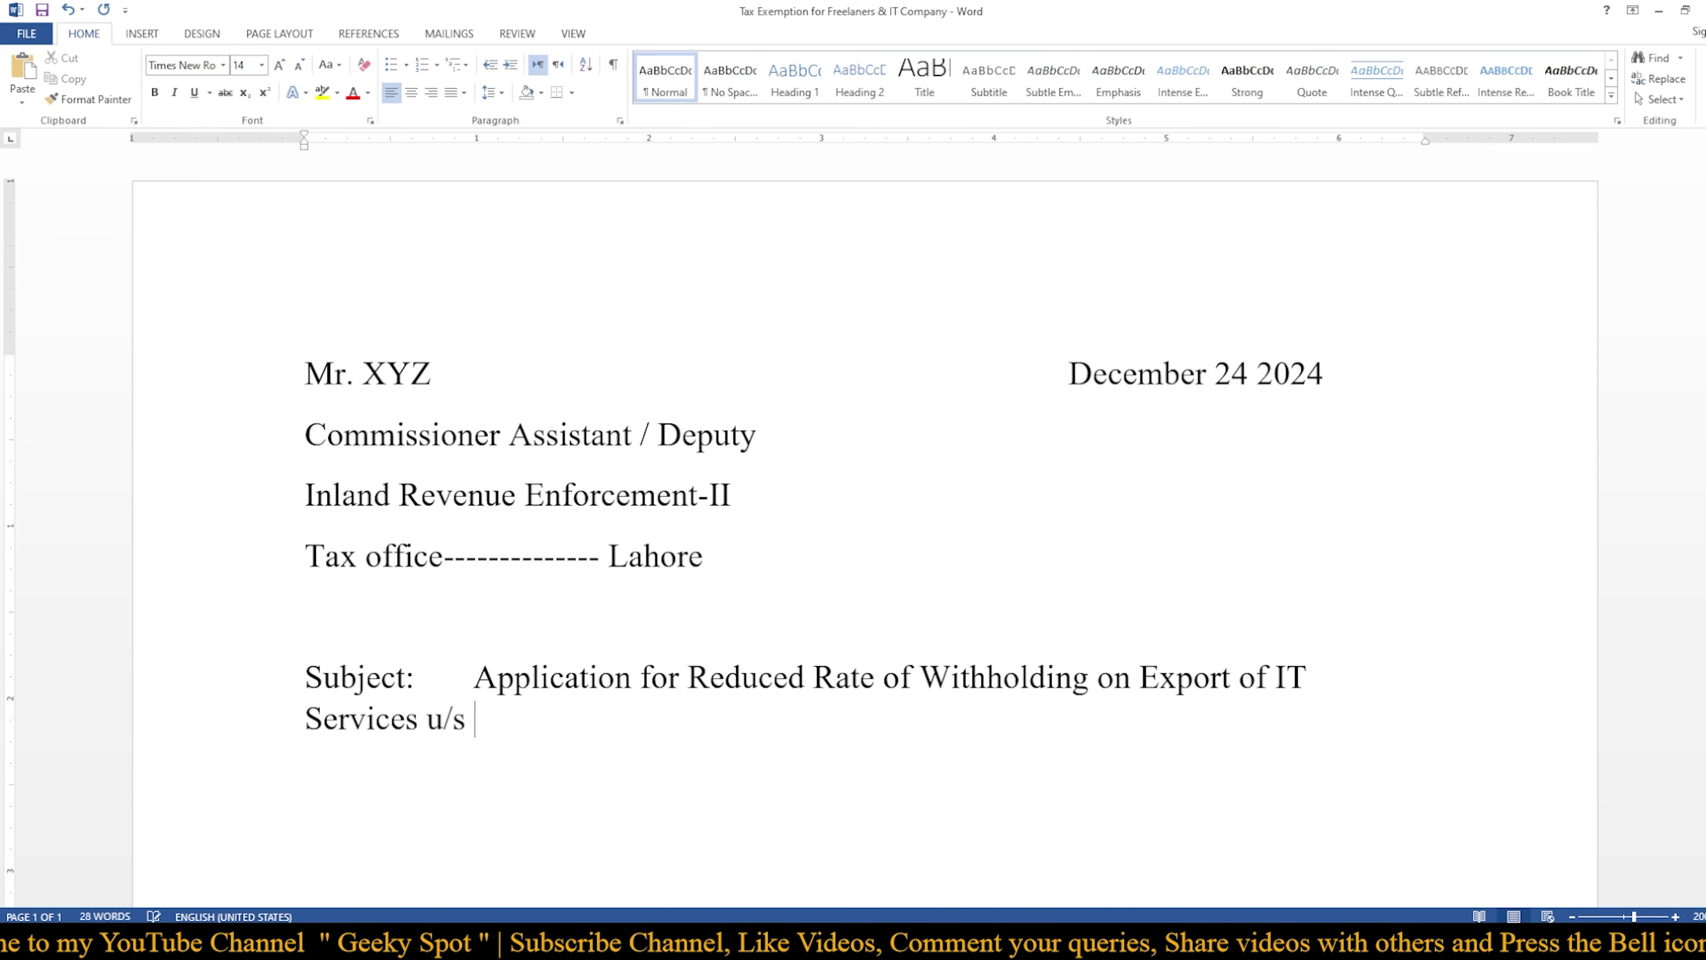
{"action": "type", "text": " 154A "}
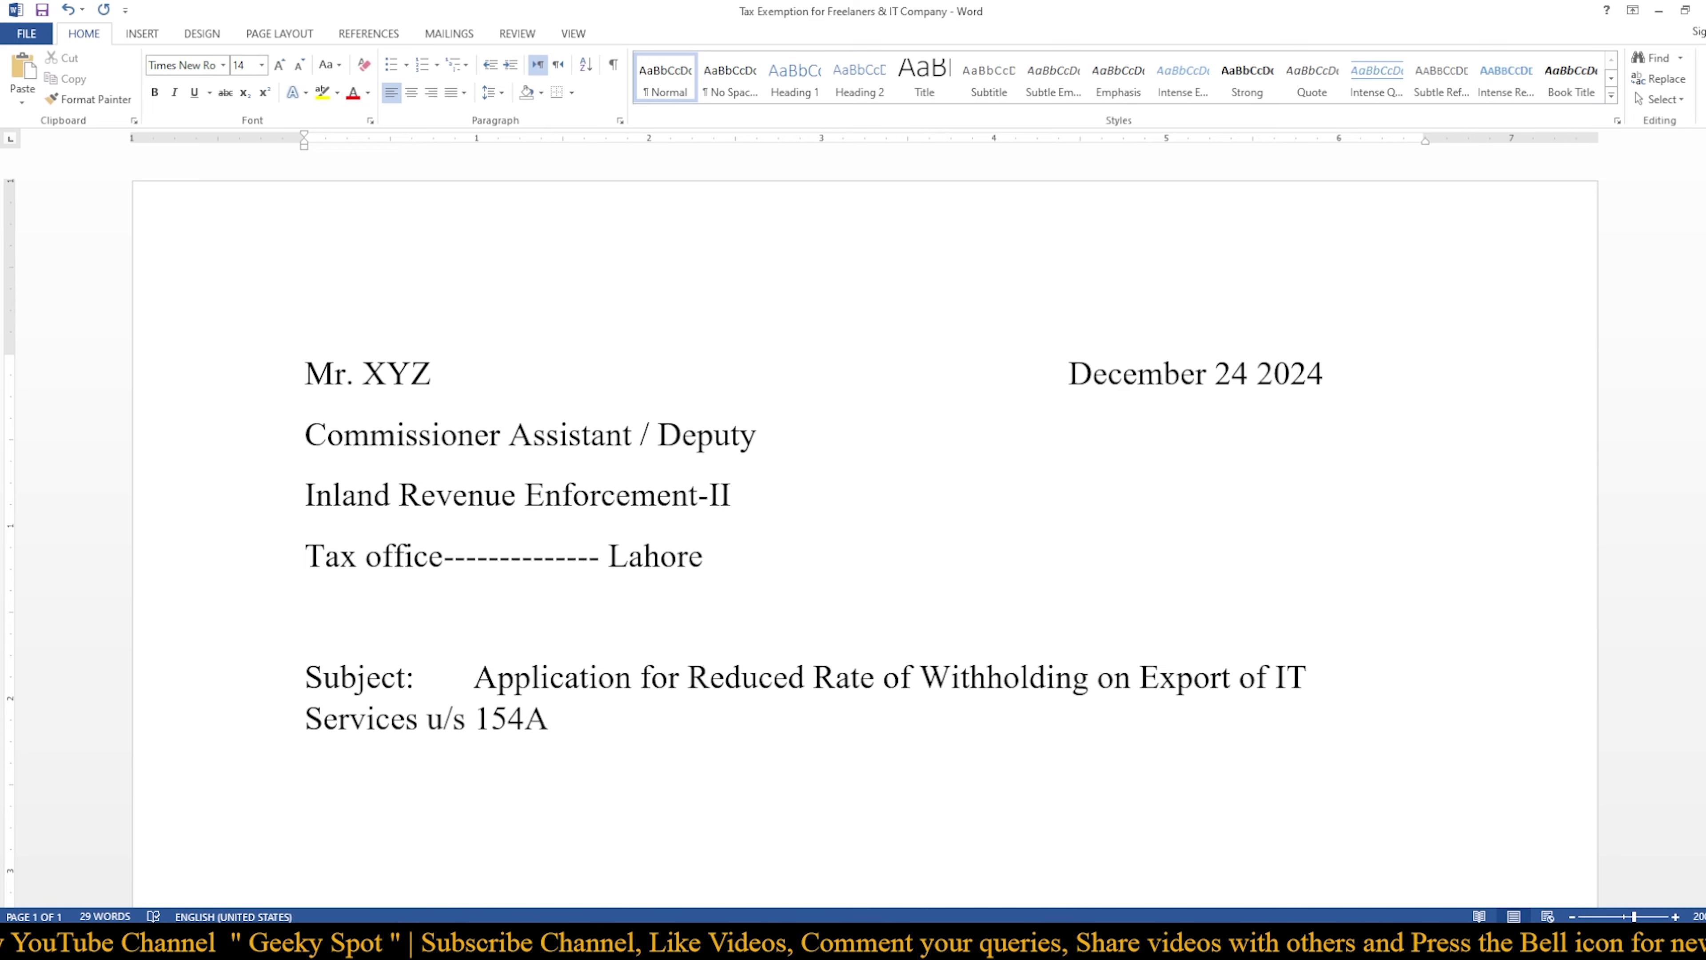
Extend the subject's legal reference with "read with section 159(1)"
{"action": "type", "text": "read"}
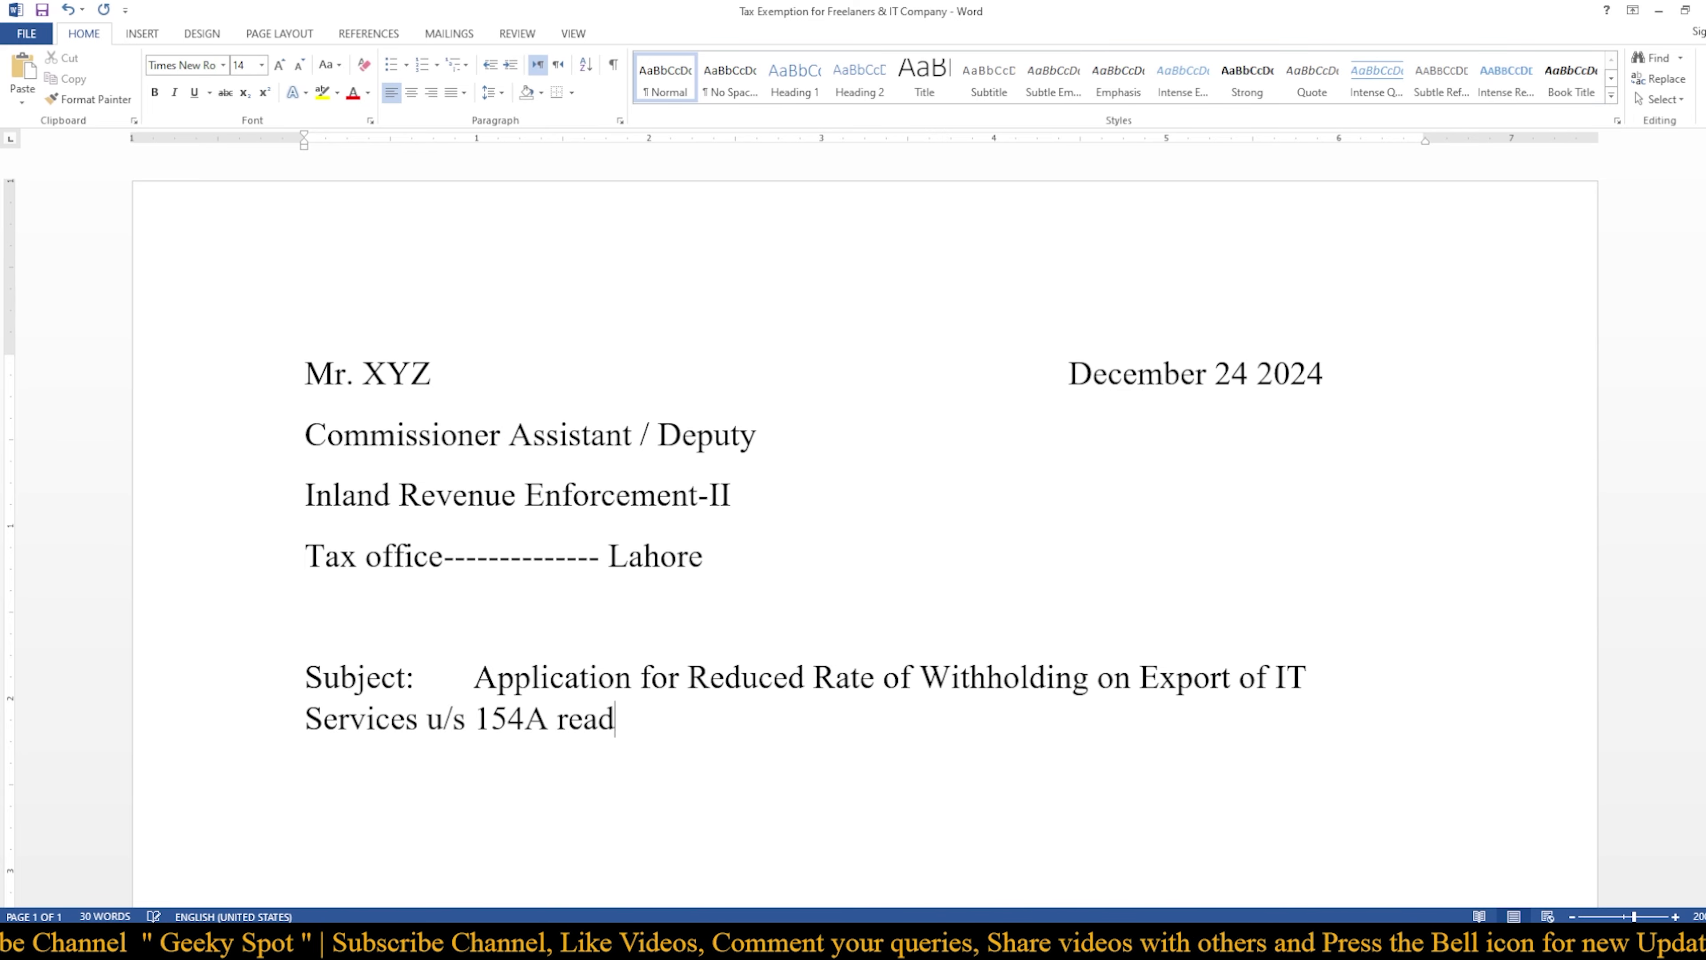
{"action": "type", "text": " with se"}
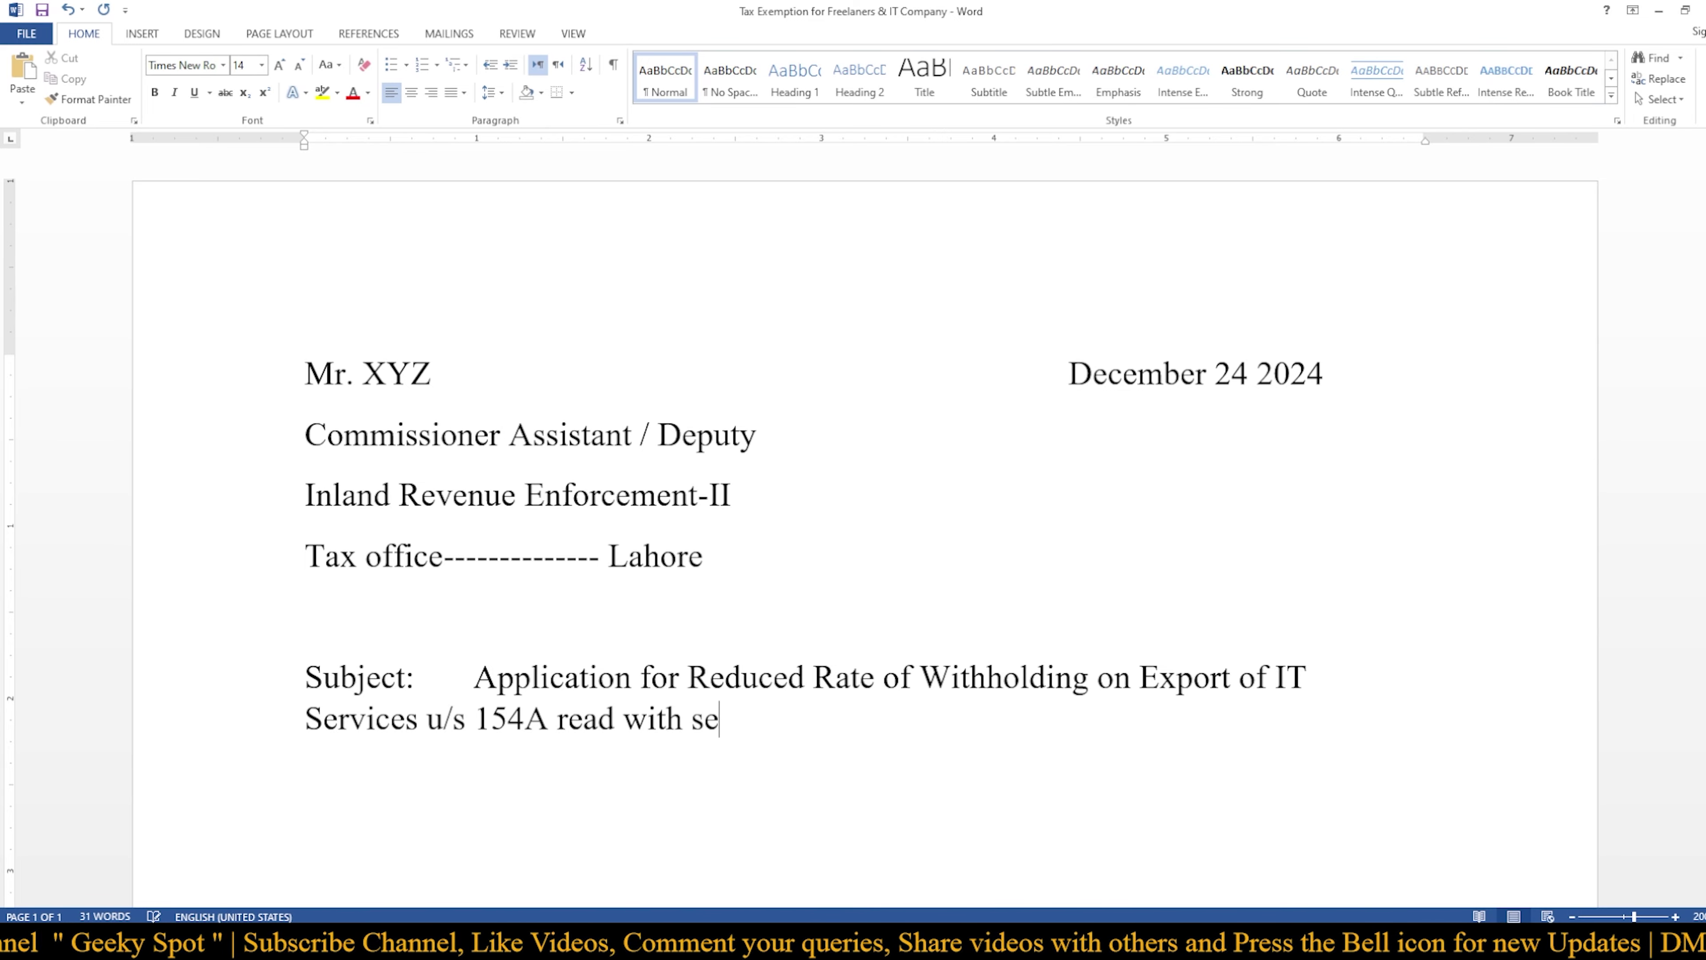
{"action": "type", "text": "ctii"}
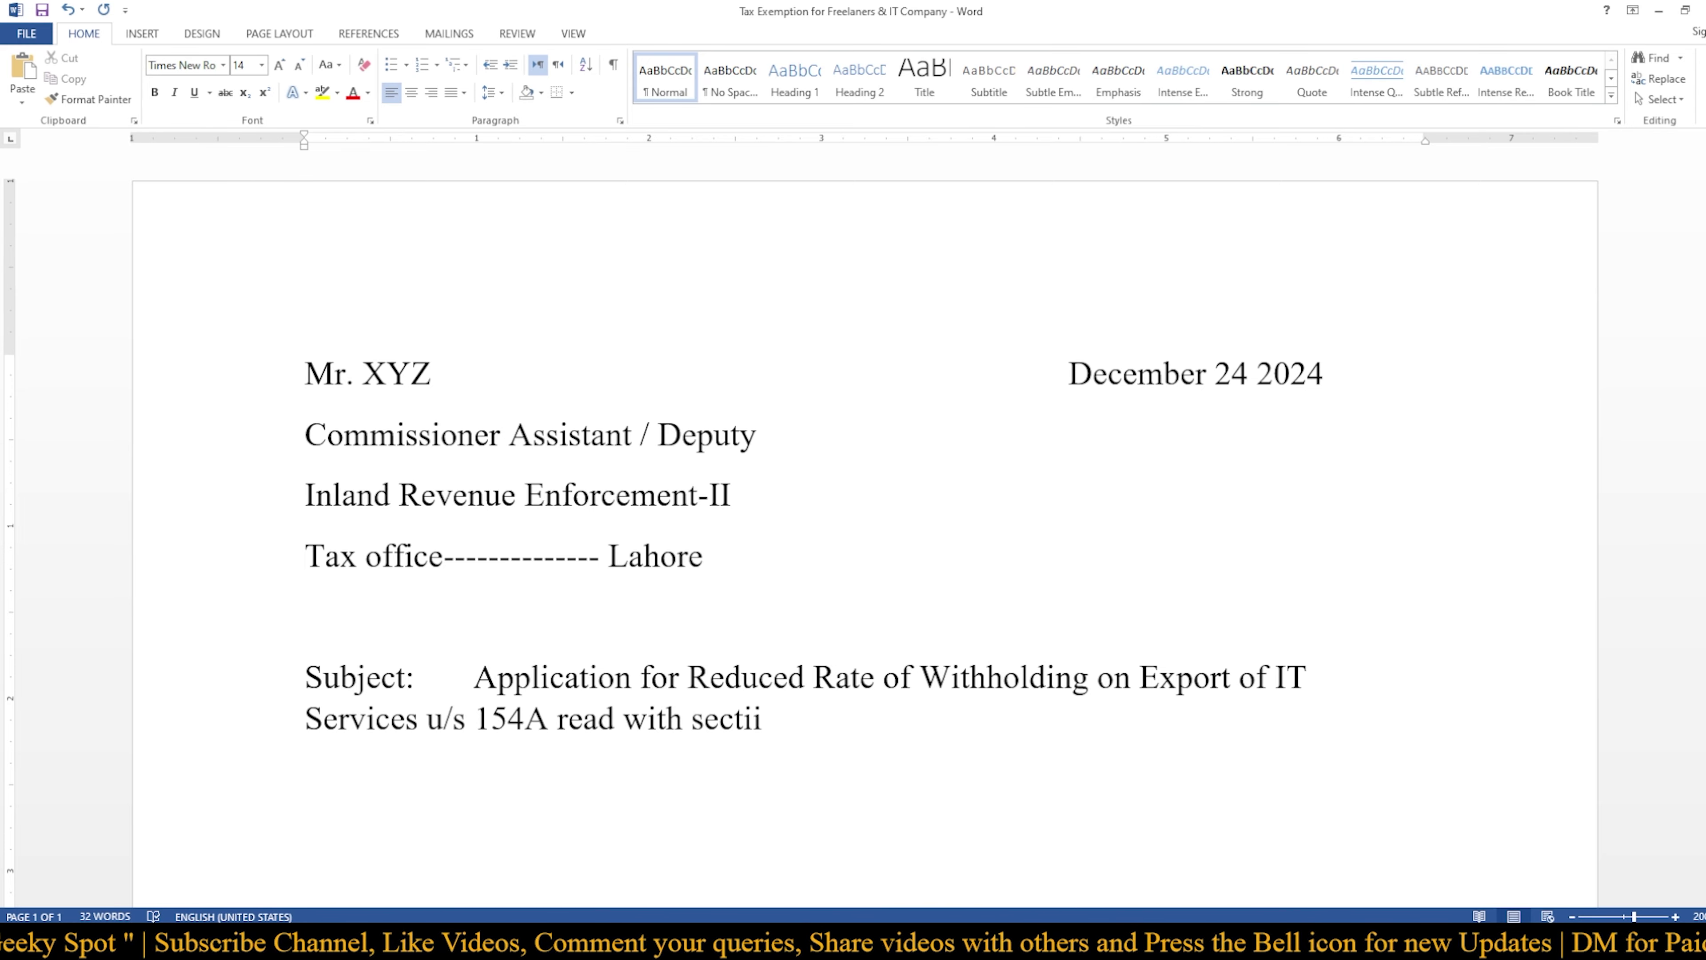
{"action": "key", "text": "BackSpace"}
{"action": "type", "text": "on"}
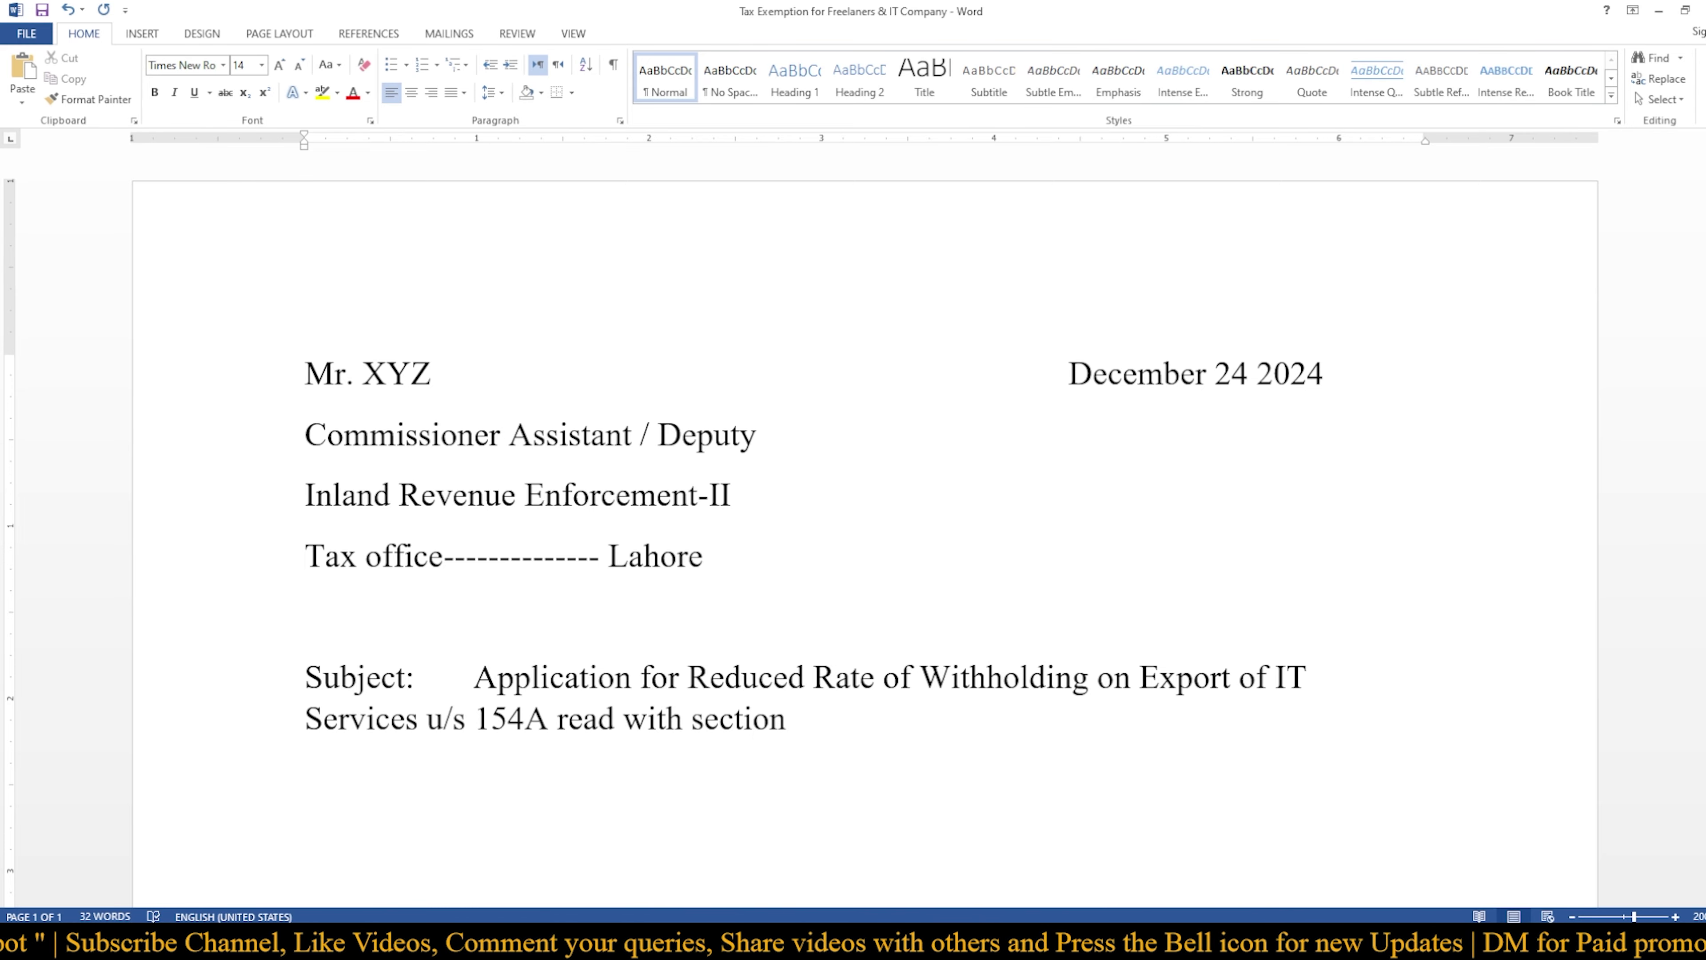
{"action": "type", "text": " 159()"}
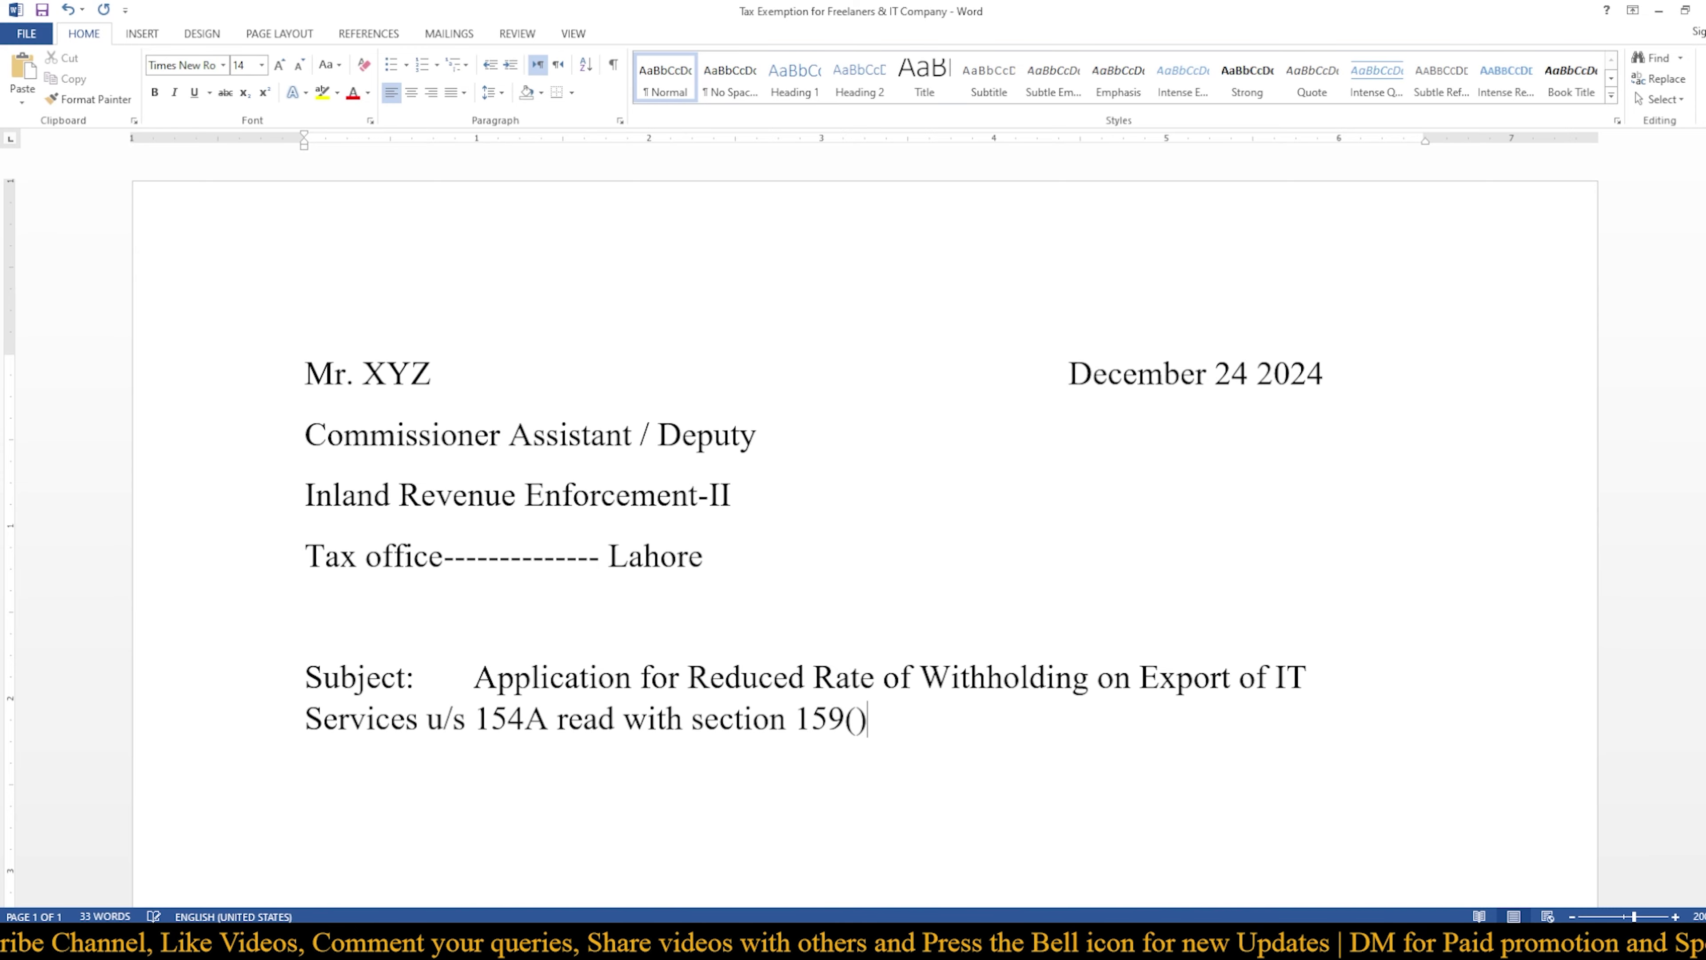
{"action": "key", "text": "Left"}
{"action": "type", "text": "1"}
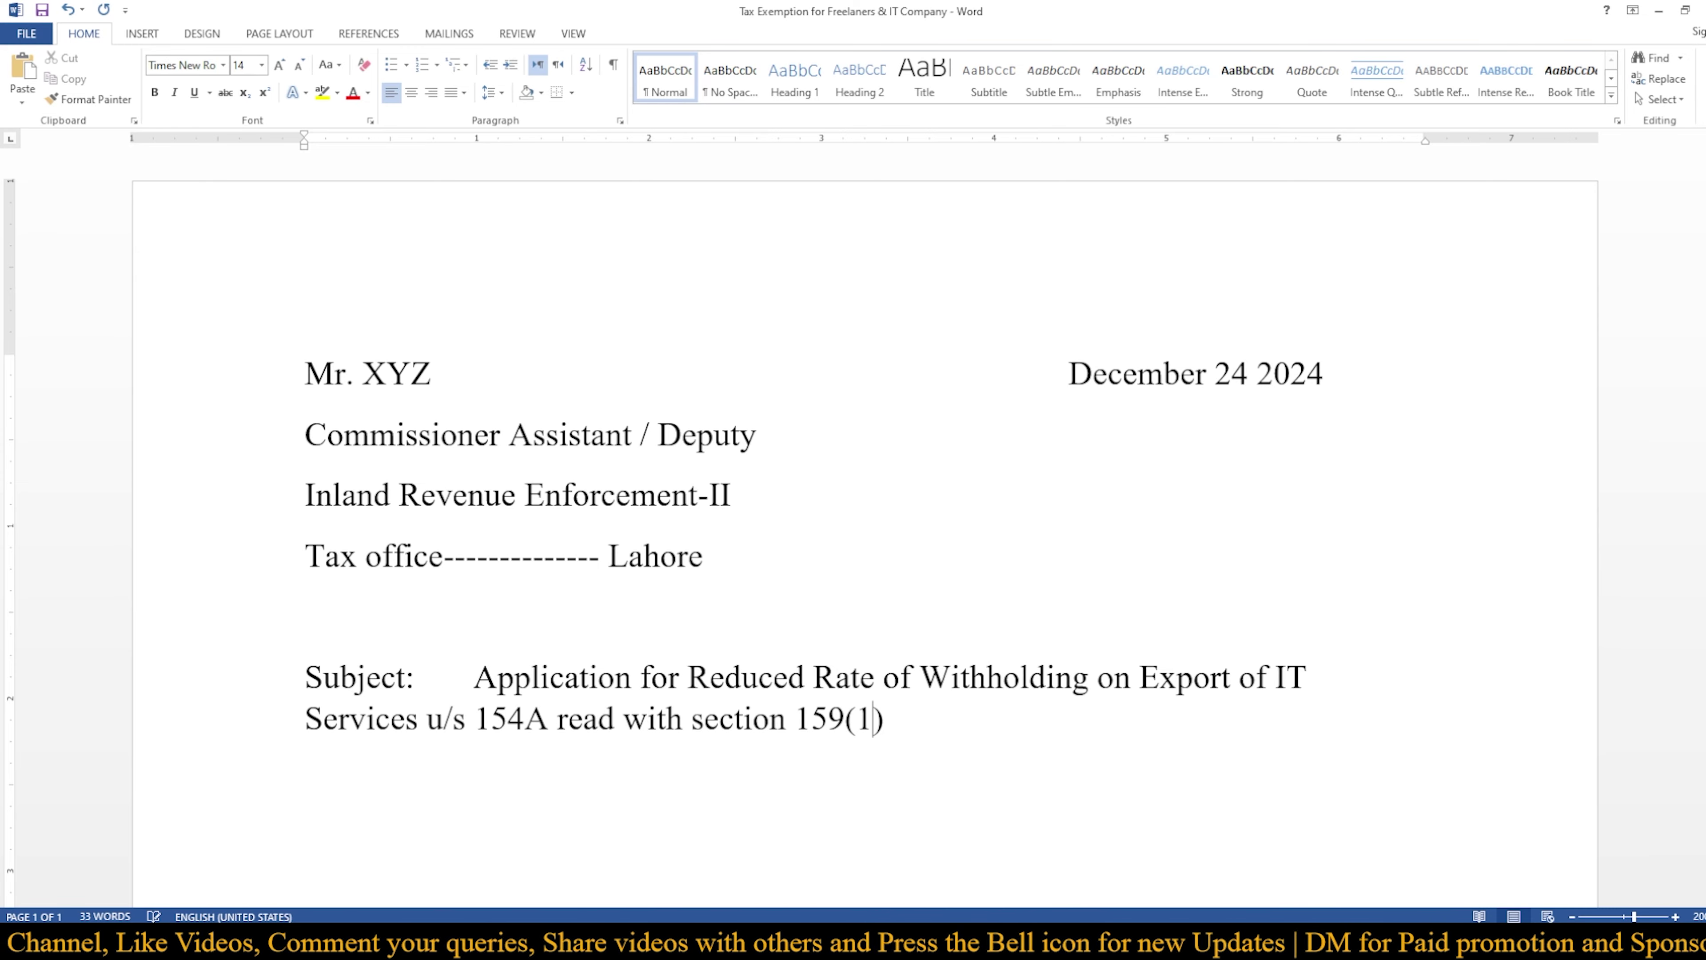
{"action": "key", "text": "Right"}
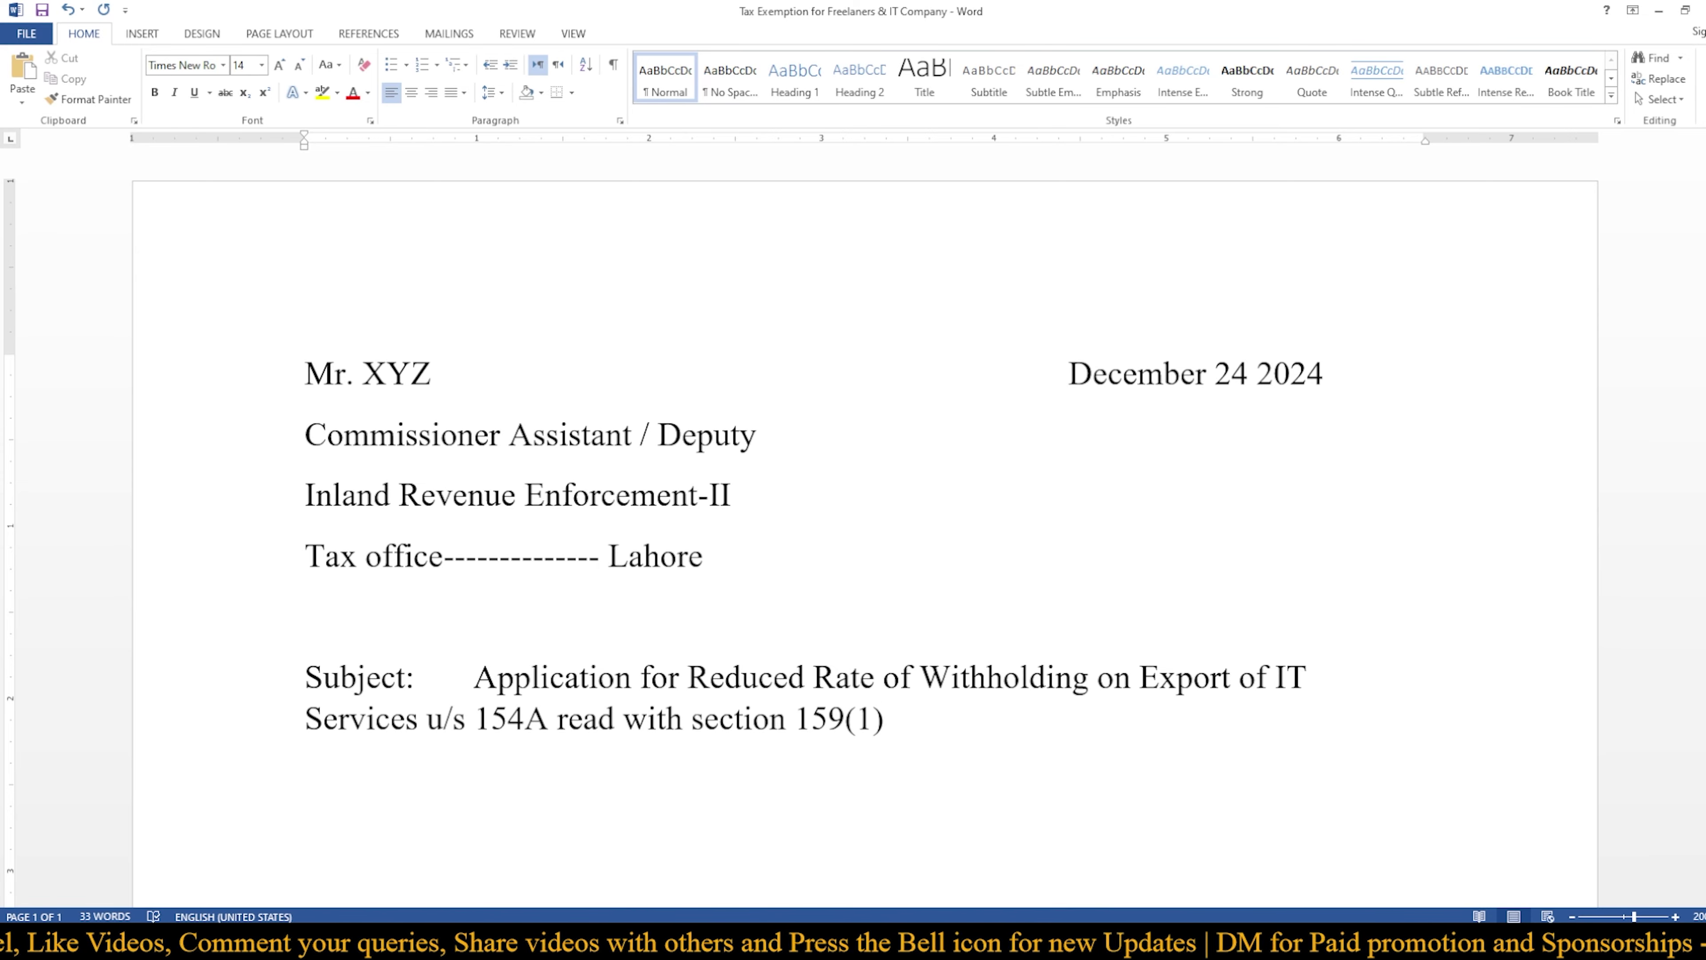
Continue the subject text after "159(1)" with "of the Income Tax"
{"action": "type", "text": "o"}
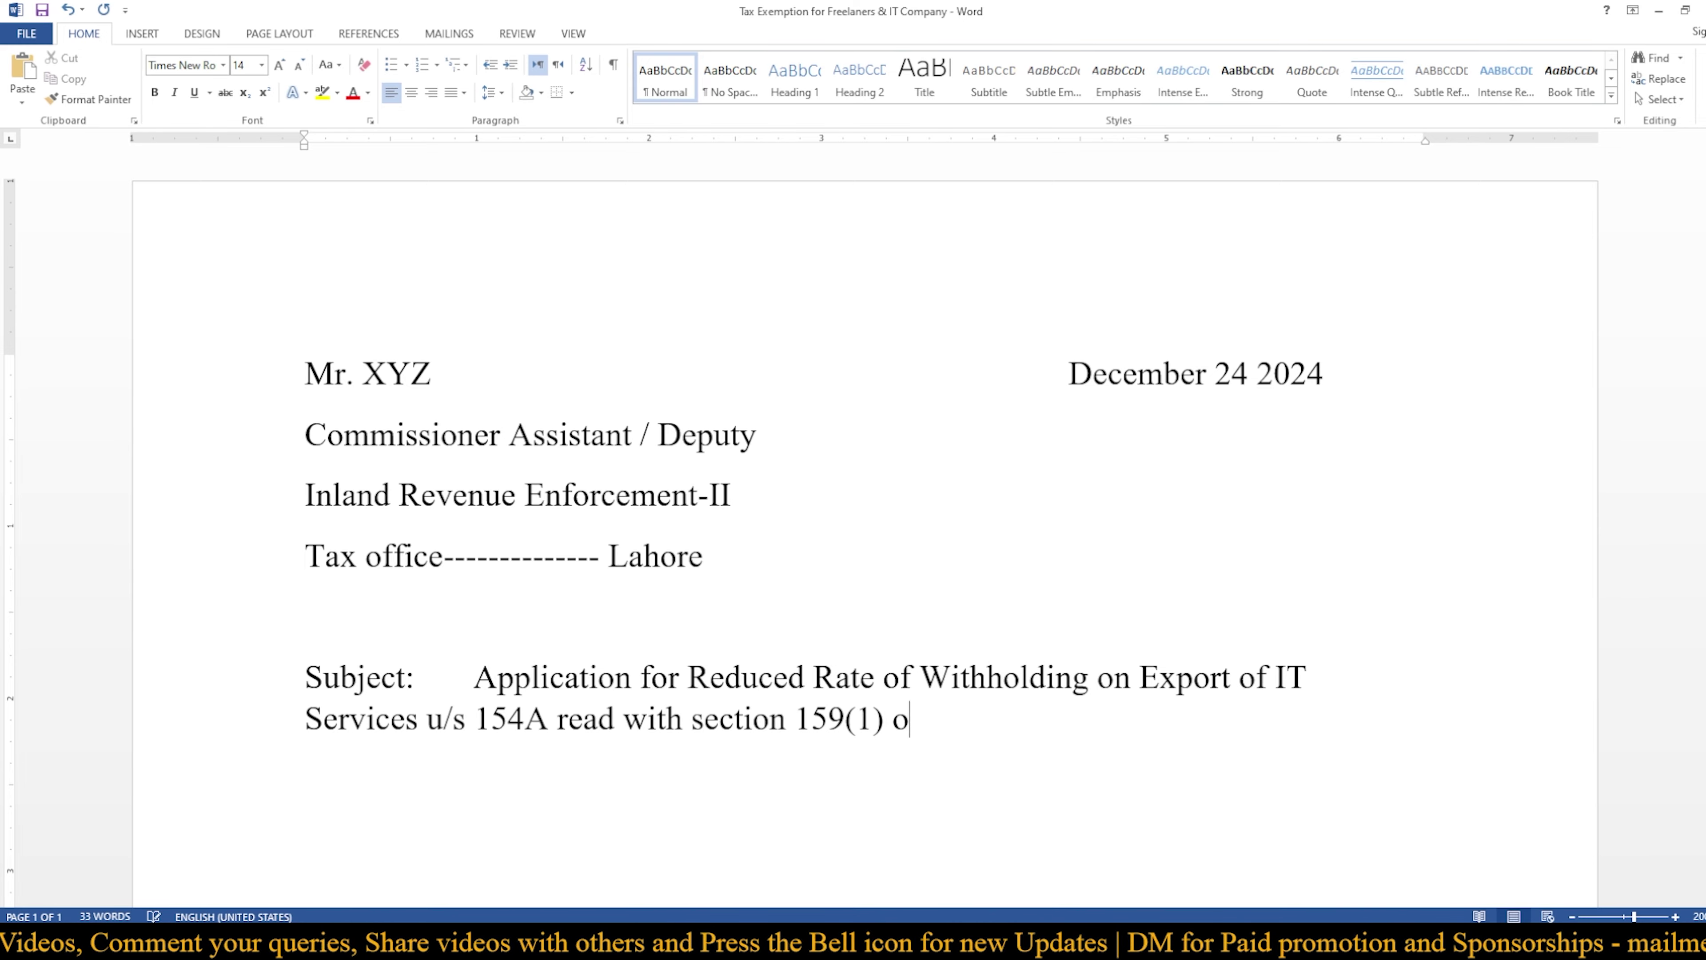
{"action": "type", "text": "f the inc"}
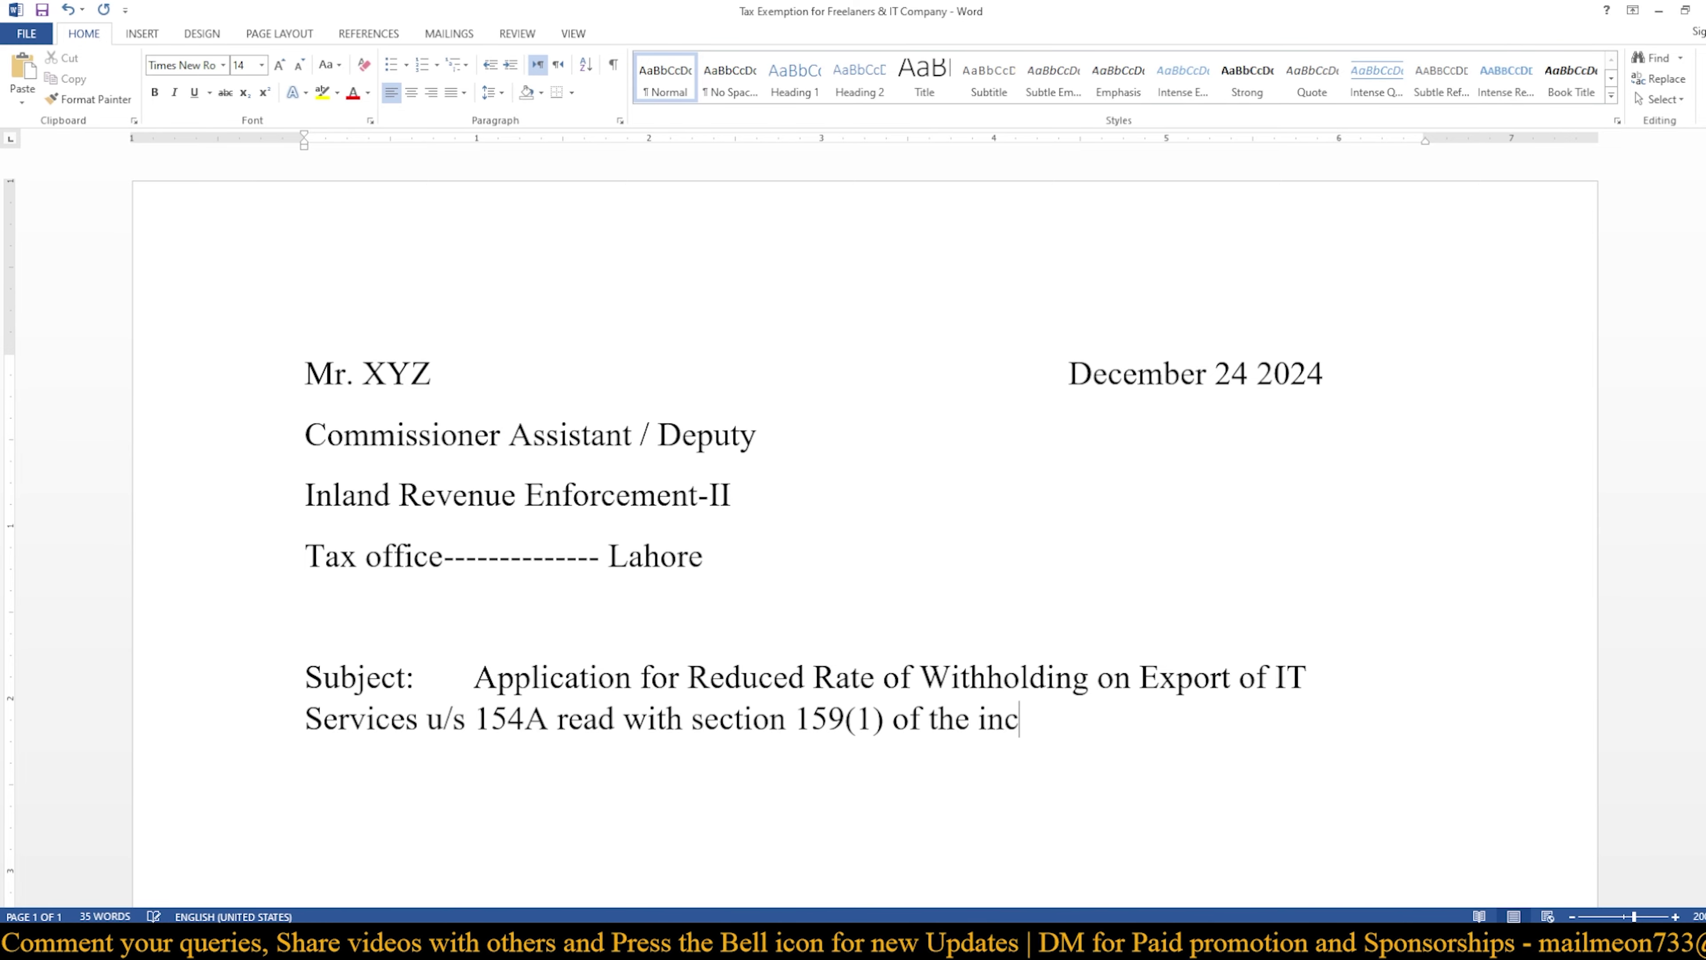
{"action": "key", "text": "BackSpace"}
{"action": "key", "text": "BackSpace"}
{"action": "key", "text": "BackSpace"}
{"action": "type", "text": "Income Tax or"}
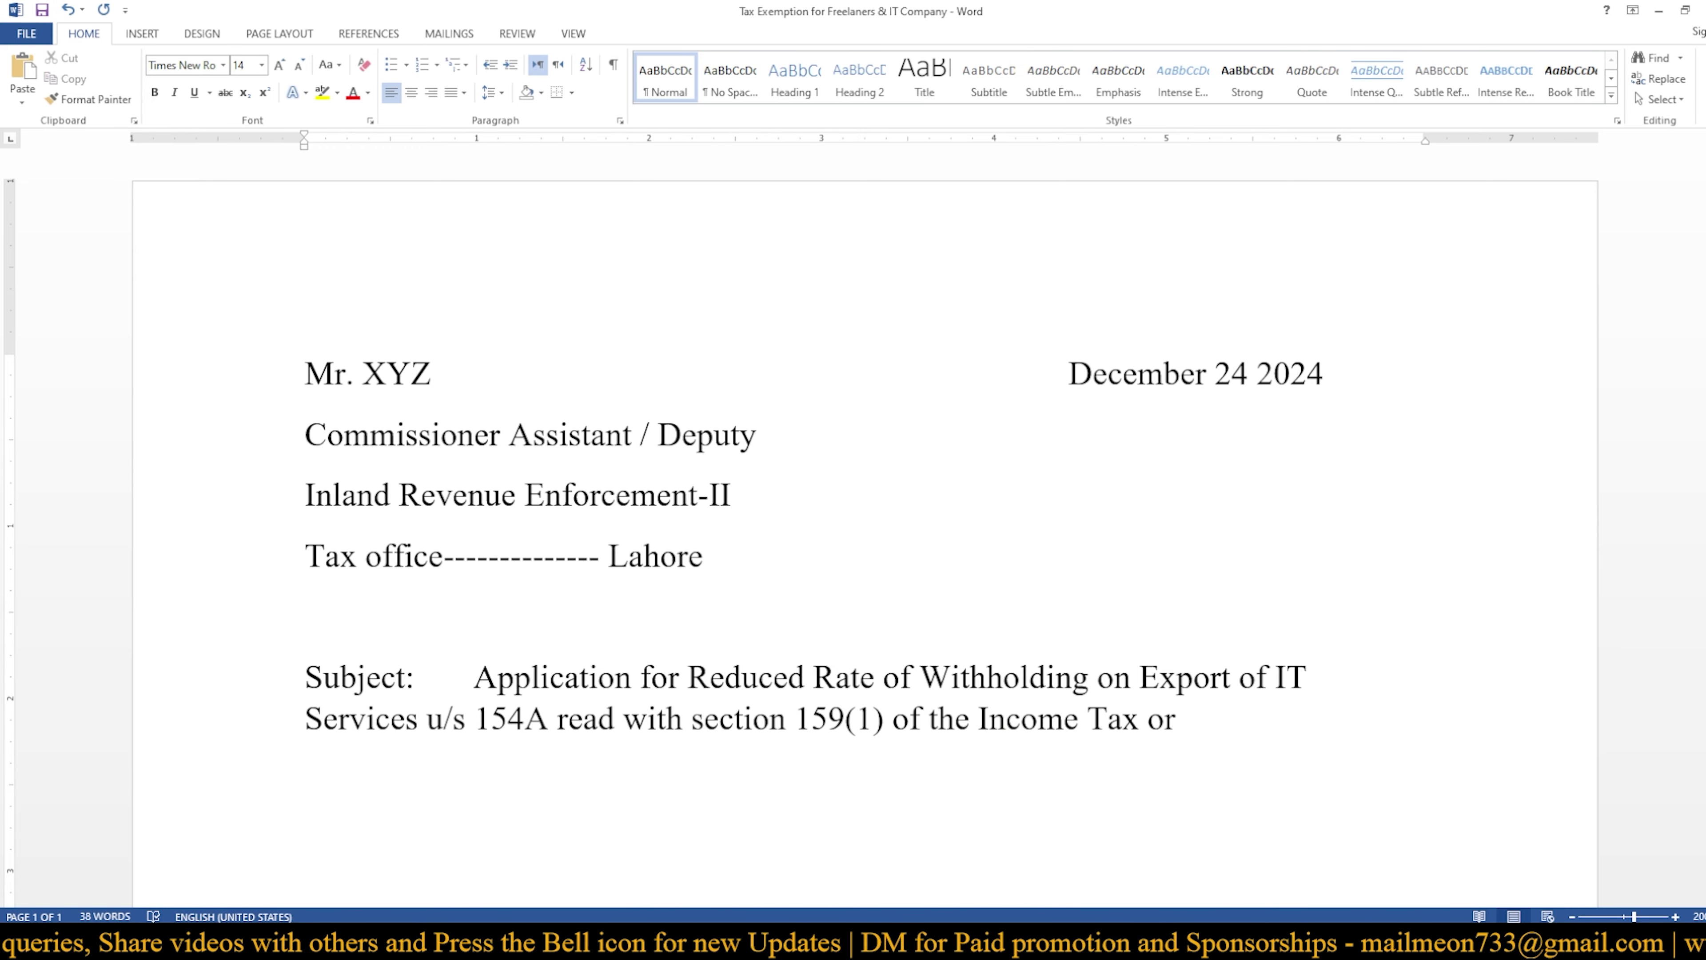
Complete the subject text with the capitalized law title ending "Ordinance, 2001."
{"action": "key", "text": "BackSpace"}
{"action": "key", "text": "BackSpace"}
{"action": "type", "text": "Ordim"}
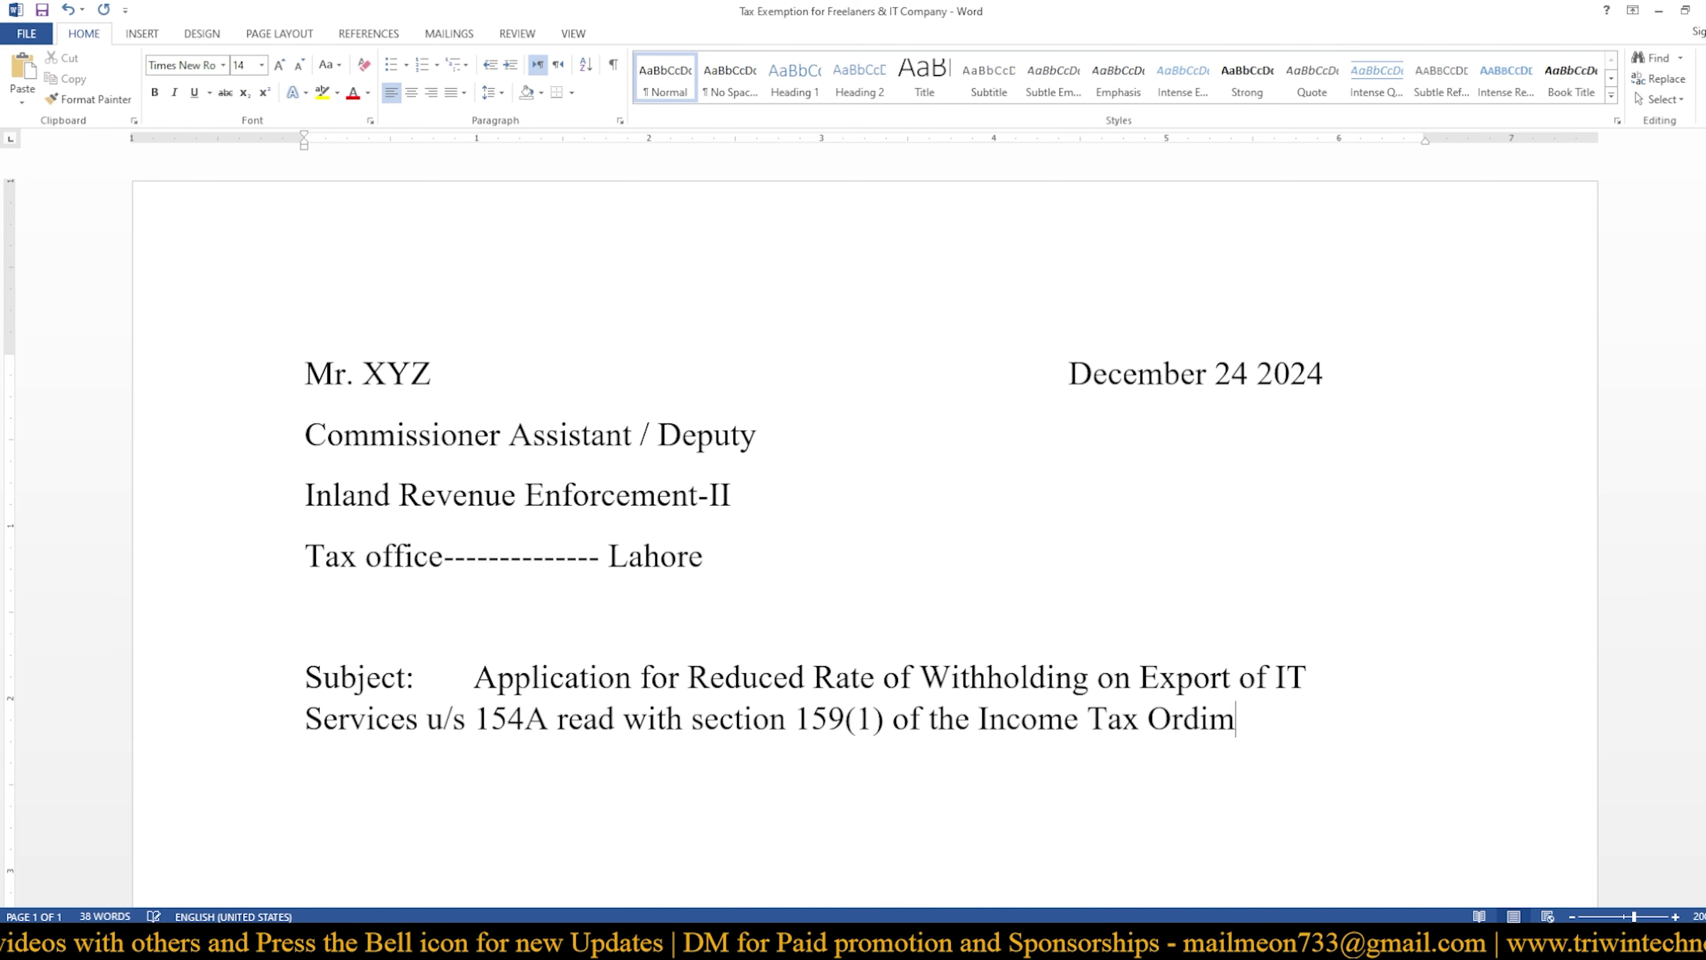
{"action": "key", "text": "BackSpace"}
{"action": "type", "text": "na"}
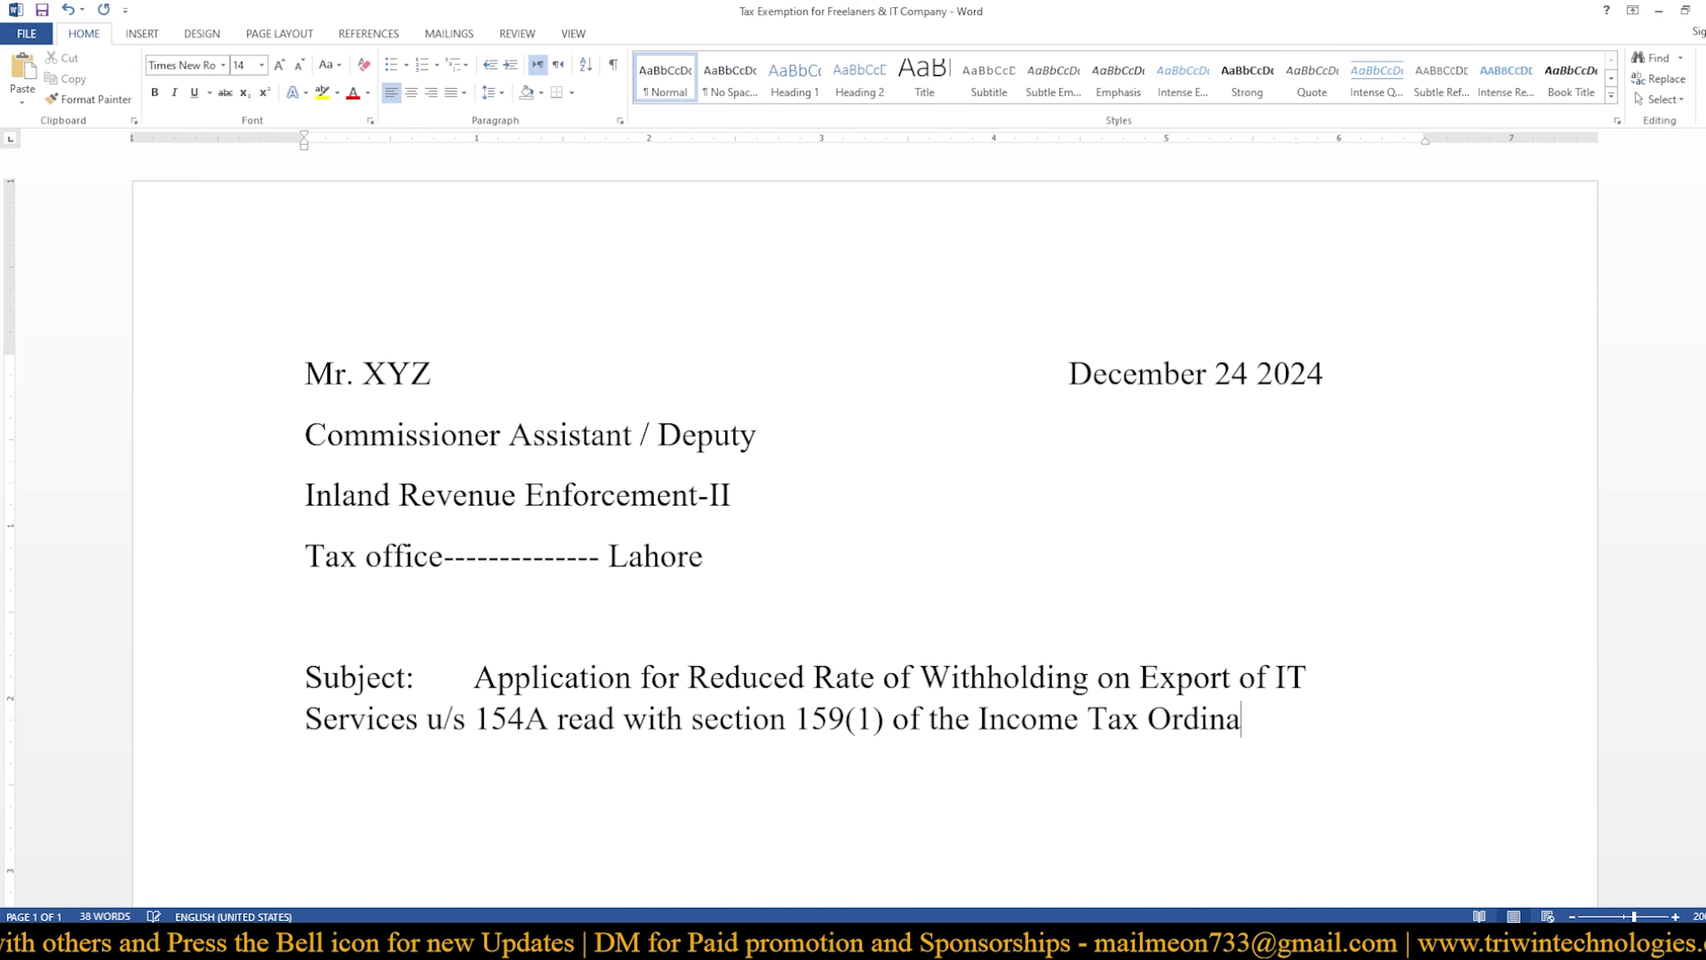
{"action": "type", "text": "nce"}
{"action": "type", "text": "."}
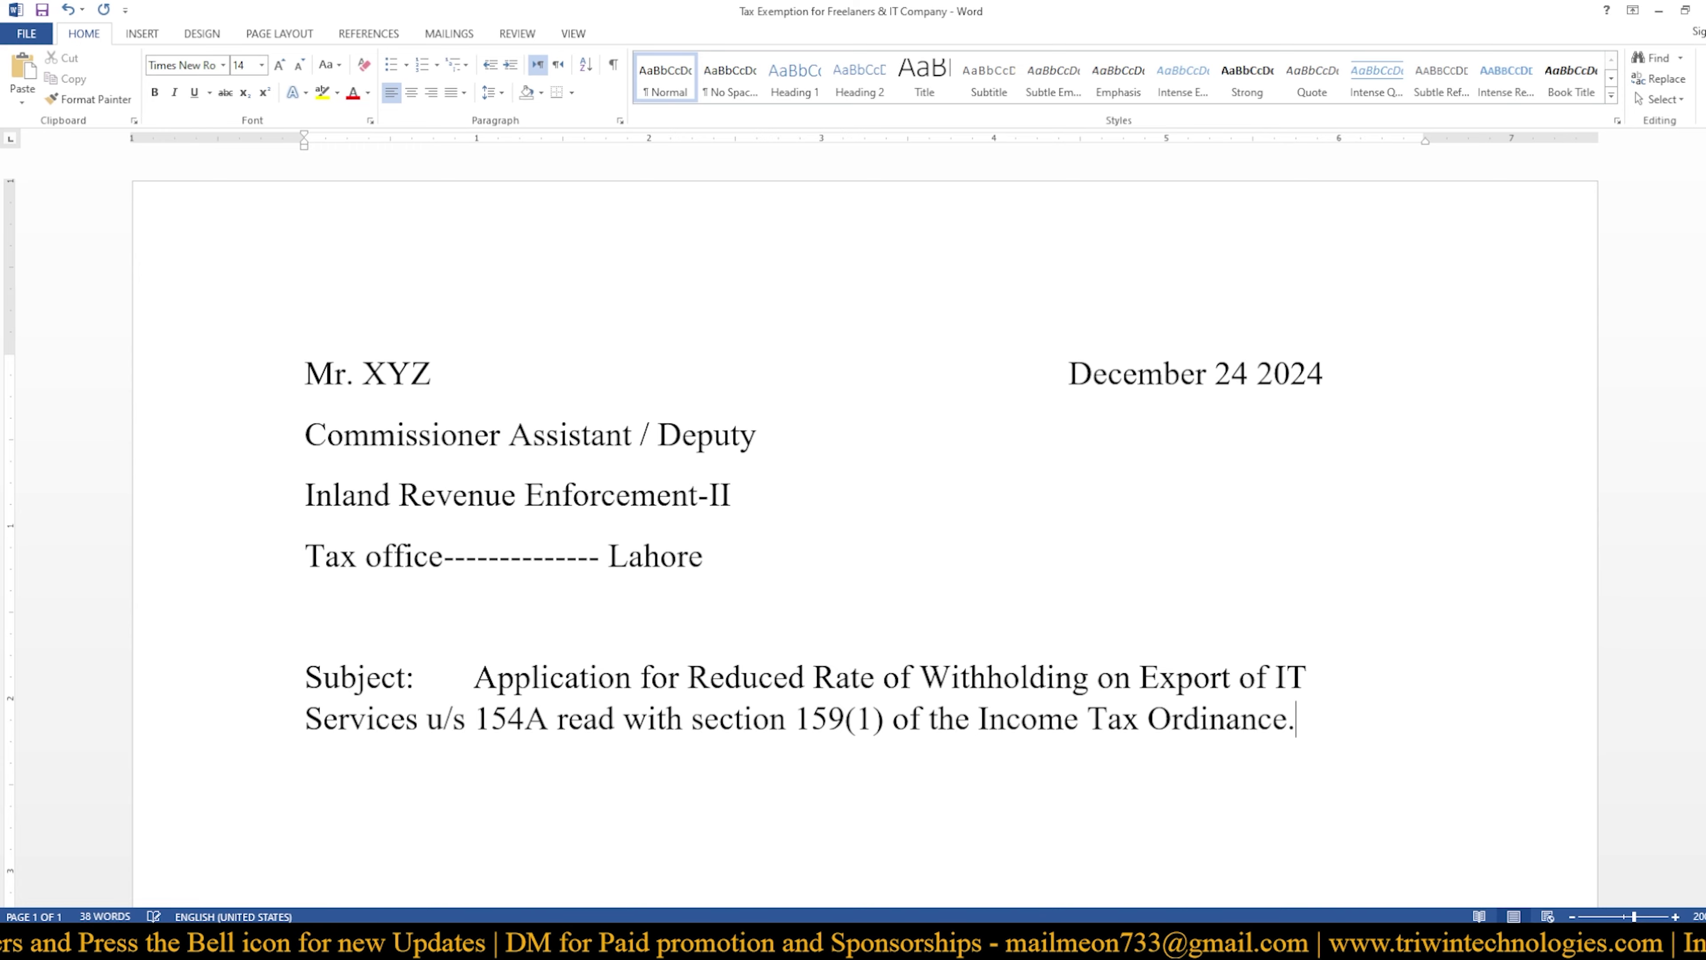
{"action": "key", "text": "BackSpace"}
{"action": "type", "text": ", 2001."}
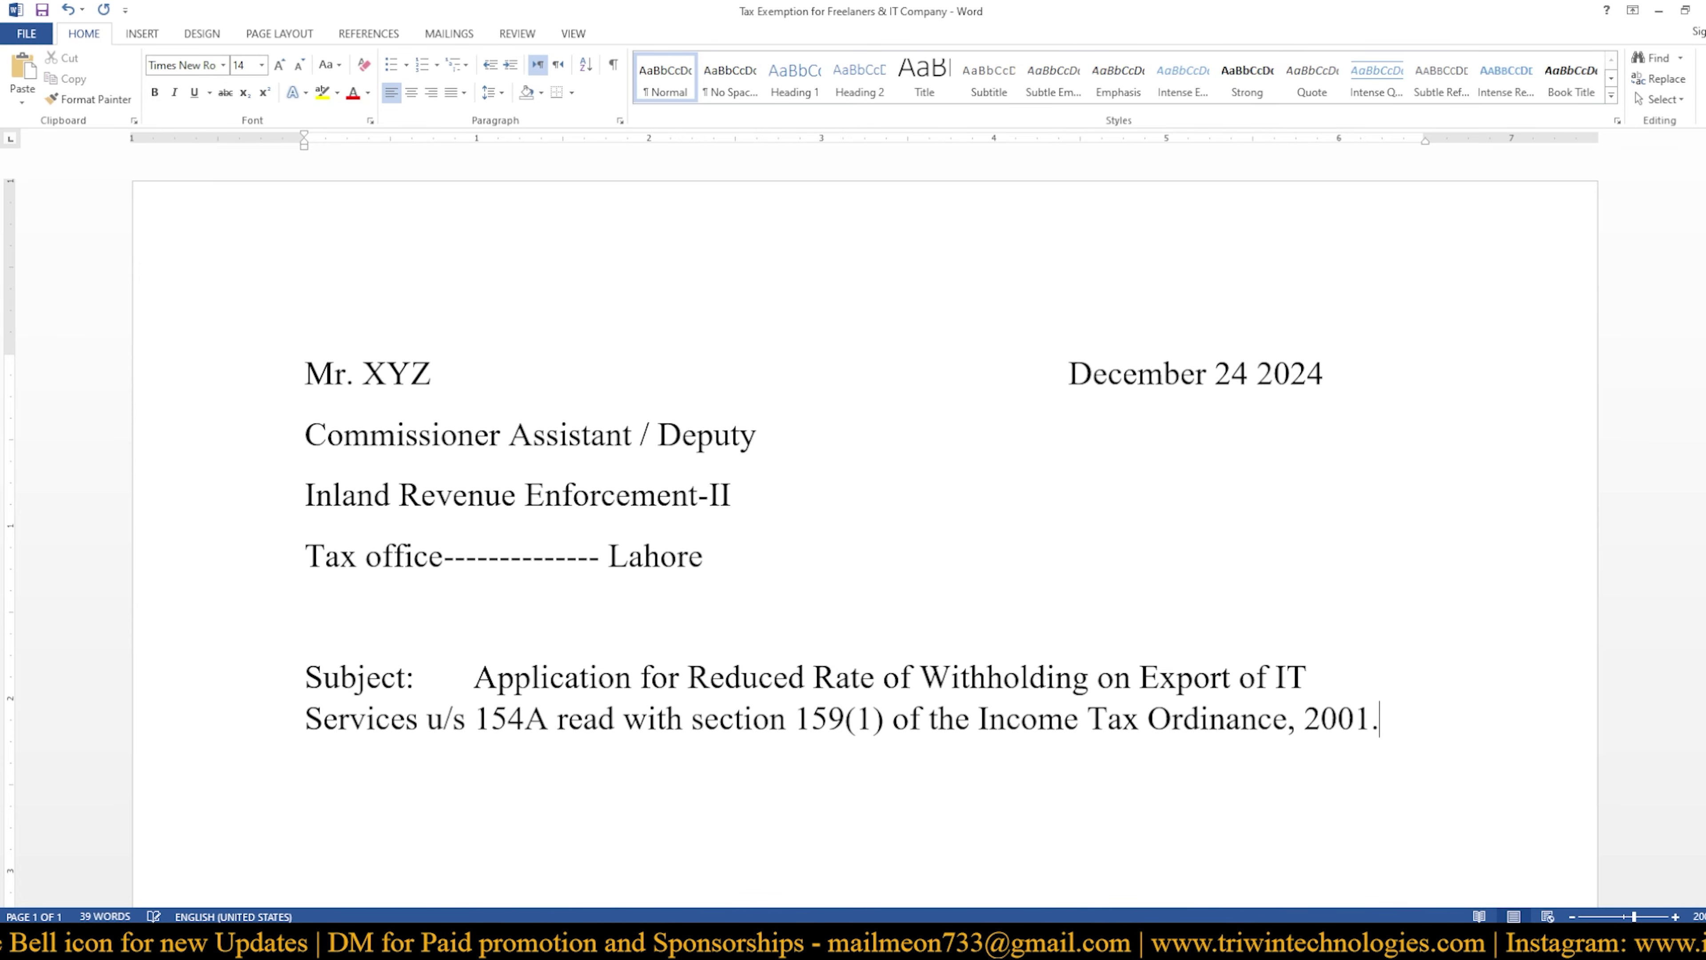
Break the subject text before "Services" and align this second line under the word "Application"
{"action": "left_click", "coordinate": [1379, 718]}
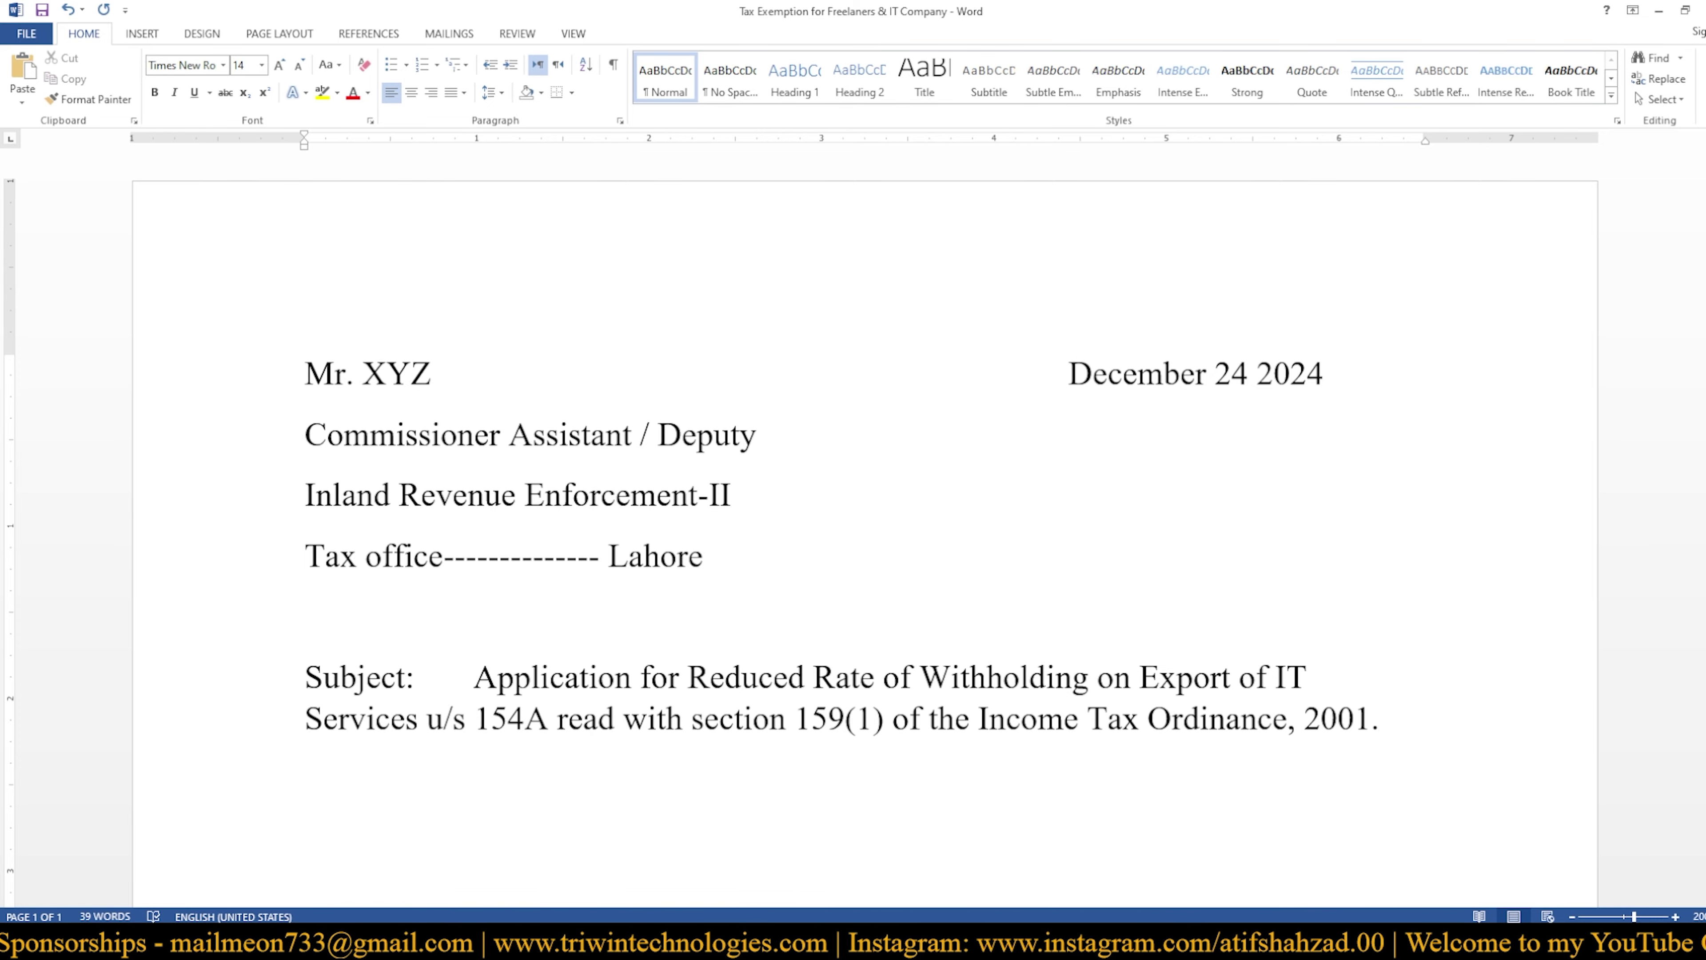
{"action": "key", "text": "ctrl+Left"}
{"action": "key", "text": "ctrl+Left"}
{"action": "key", "text": "ctrl+Left"}
{"action": "key", "text": "ctrl+Left"}
{"action": "key", "text": "ctrl+Left"}
{"action": "key", "text": "ctrl+Left"}
{"action": "key", "text": "ctrl+Left"}
{"action": "key", "text": "ctrl+Left"}
{"action": "key", "text": "ctrl+Left"}
{"action": "key", "text": "ctrl+Left"}
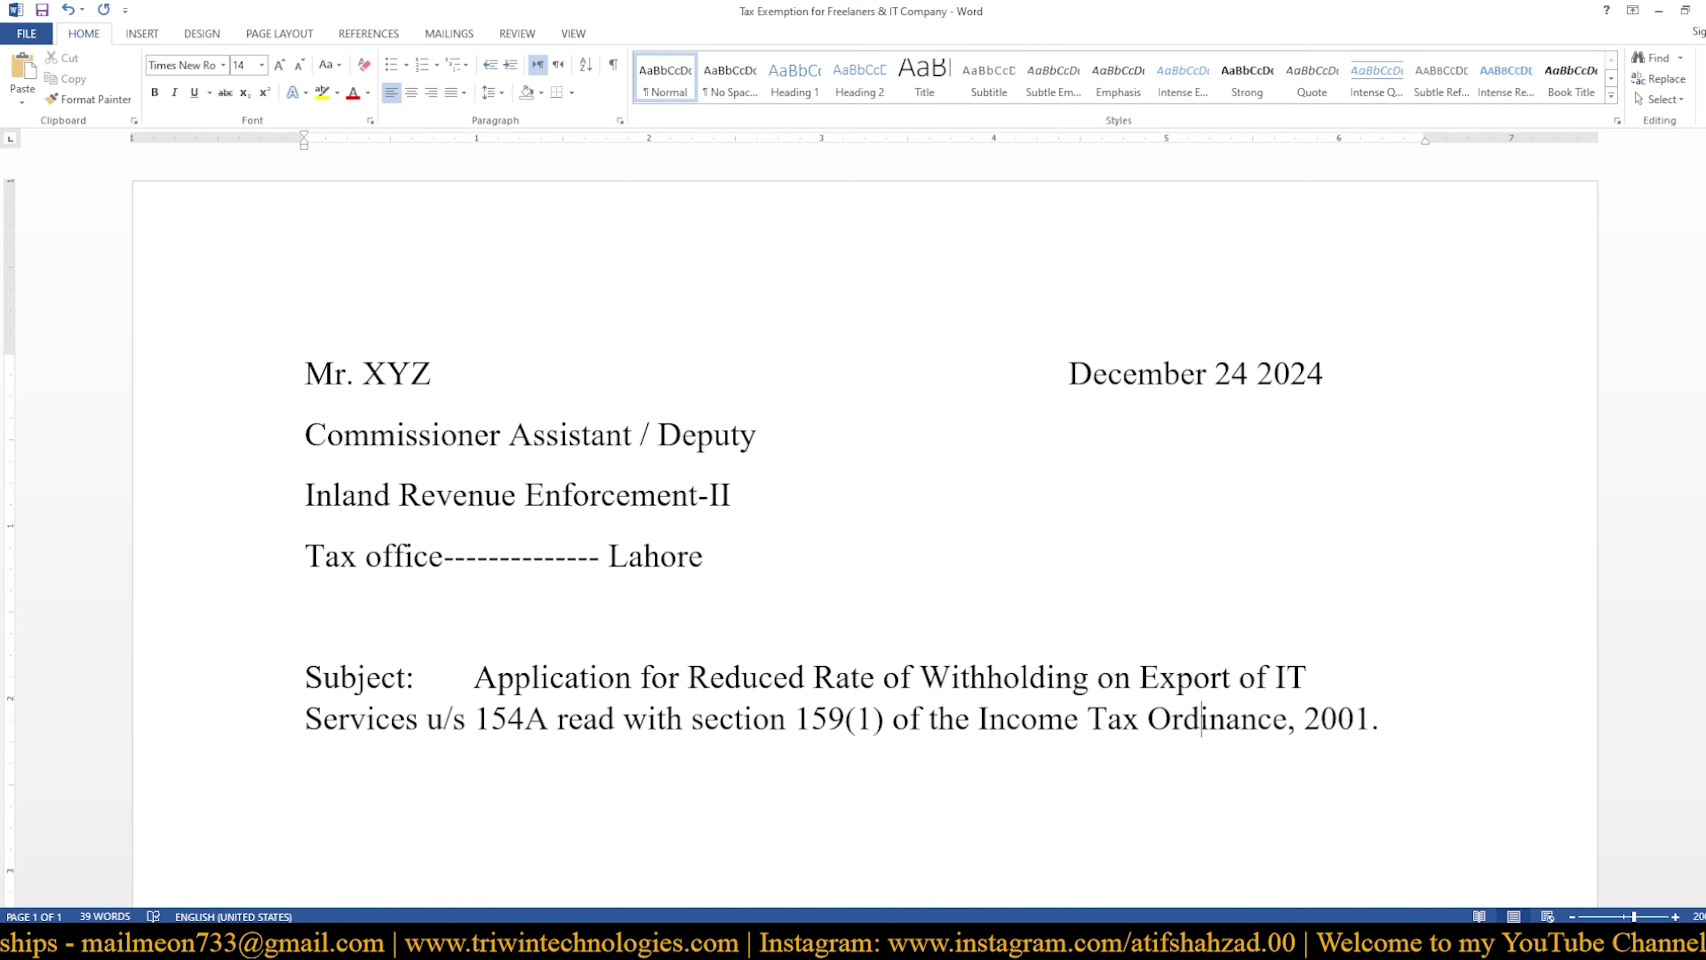
{"action": "key", "text": "Left"}
{"action": "key", "text": "Left"}
{"action": "key", "text": "Left"}
{"action": "key", "text": "Left"}
{"action": "key", "text": "Left"}
{"action": "key", "text": "Left"}
{"action": "key", "text": "Left"}
{"action": "key", "text": "Left"}
{"action": "key", "text": "Left"}
{"action": "key", "text": "Left"}
{"action": "key", "text": "Left"}
{"action": "key", "text": "Left"}
{"action": "key", "text": "Left"}
{"action": "key", "text": "Left"}
{"action": "key", "text": "Left"}
{"action": "key", "text": "Left"}
{"action": "key", "text": "Left"}
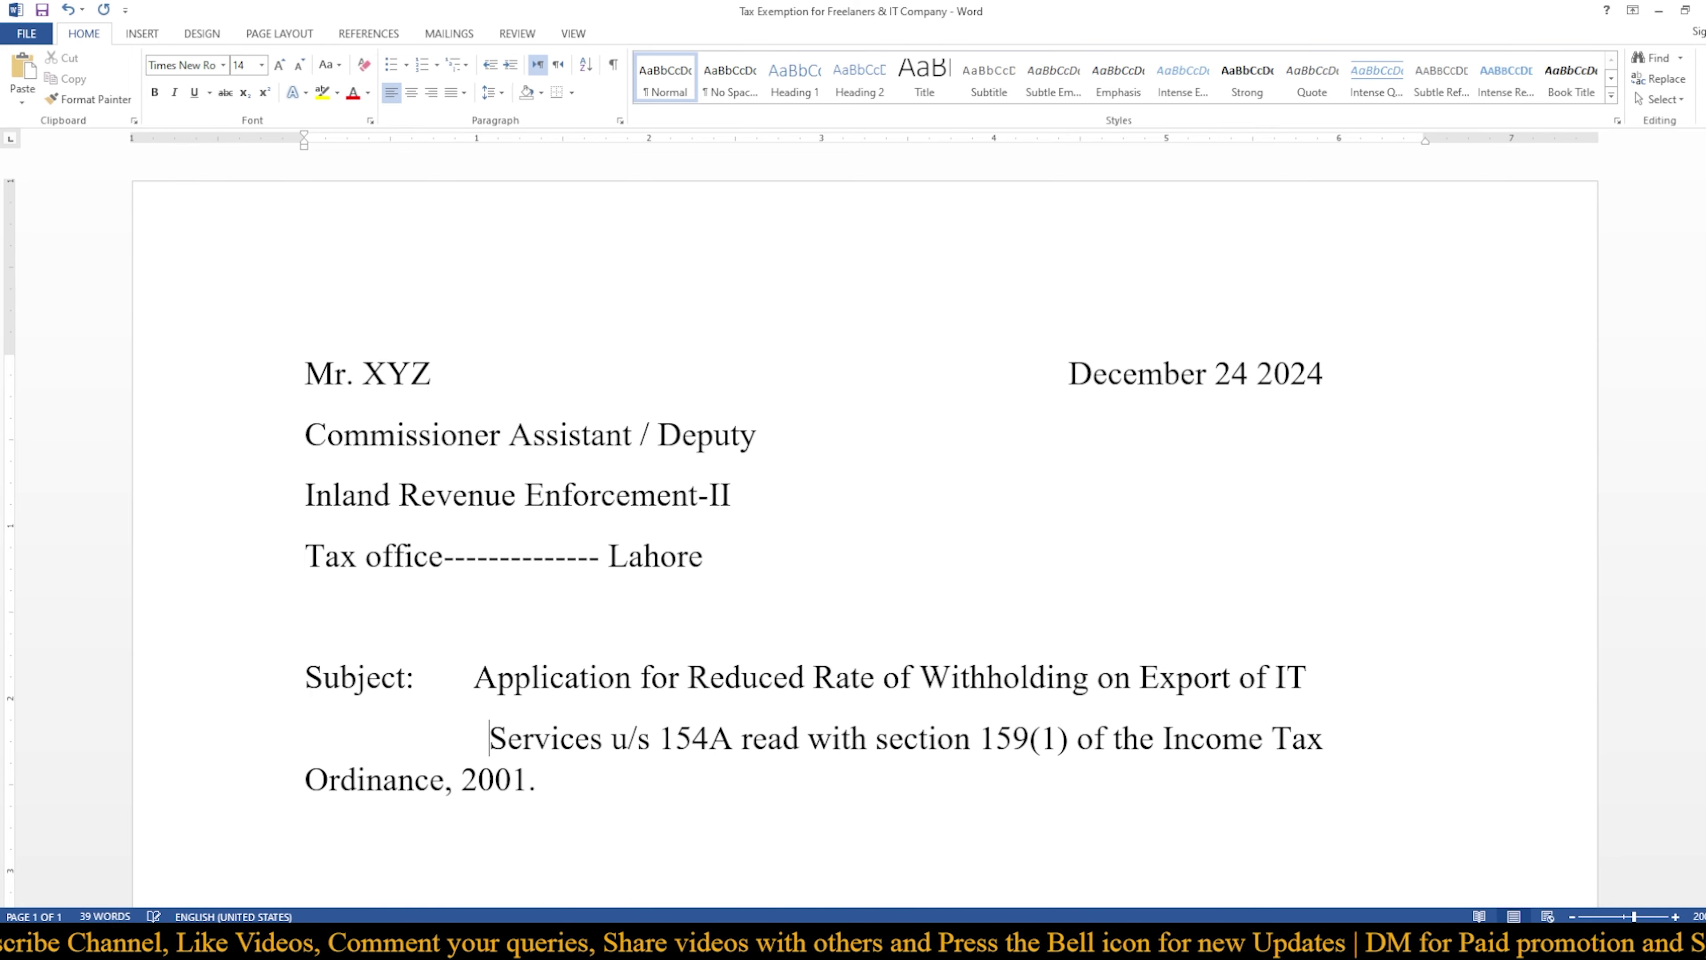
{"action": "key", "text": "BackSpace"}
{"action": "key", "text": "BackSpace"}
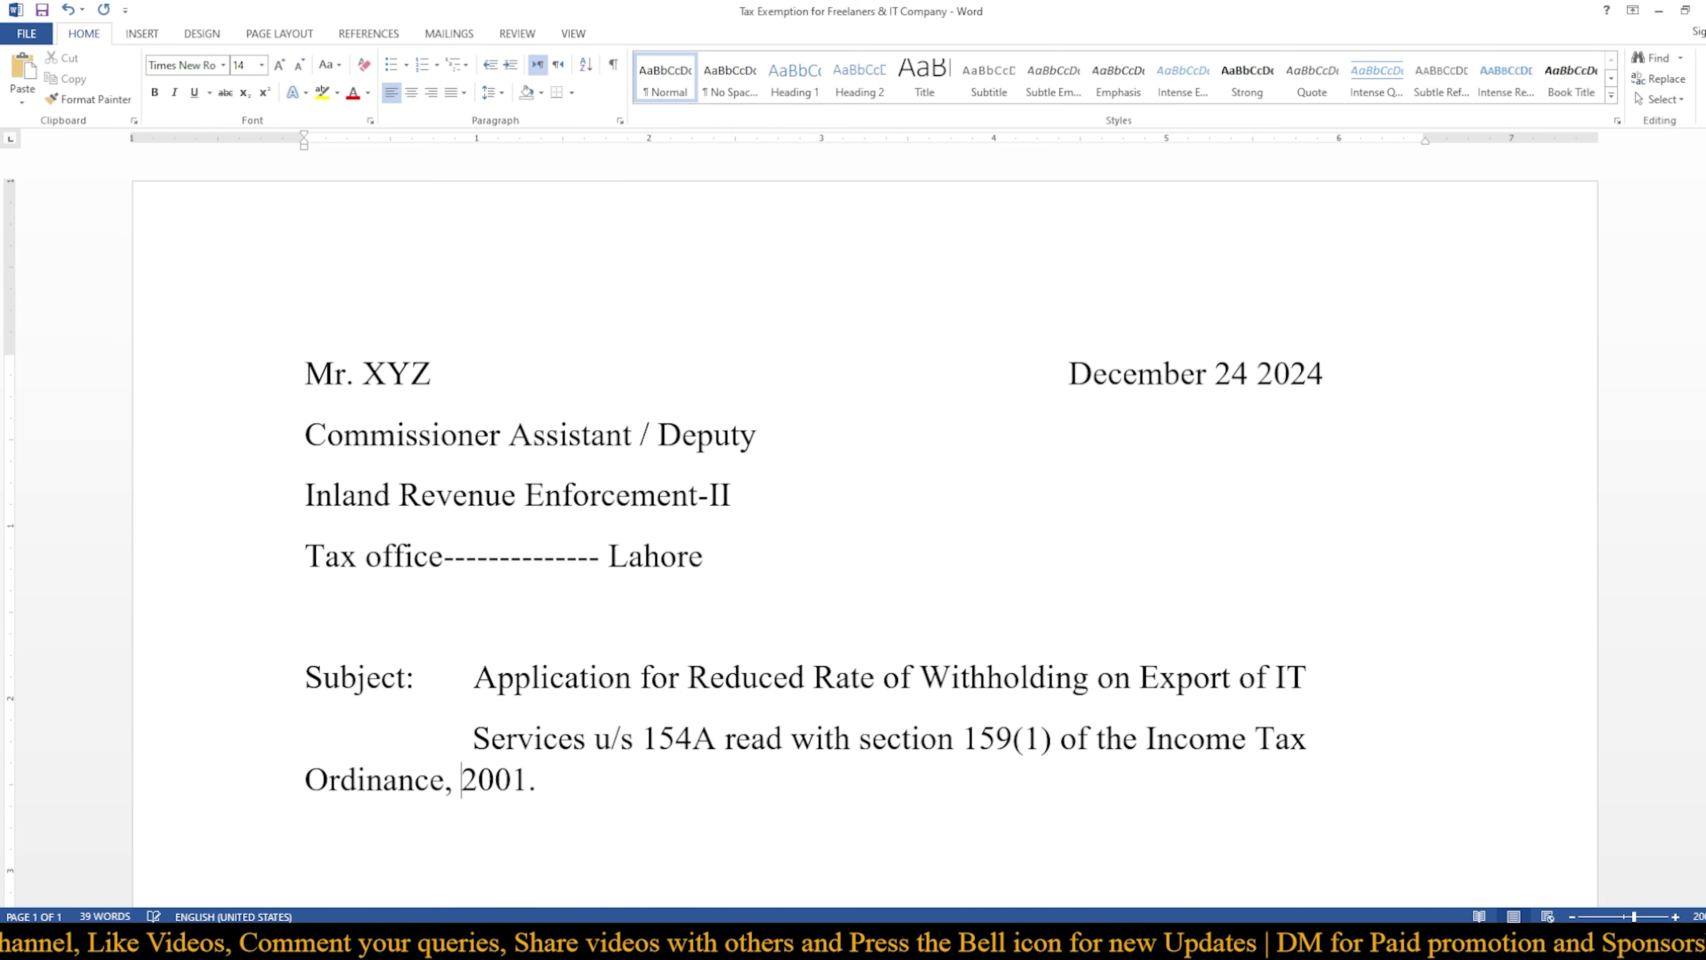
Move "Ordinance, 2001." onto its own line aligned under "Services", and start a new line below the subject
{"action": "key", "text": "End"}
{"action": "key", "text": "Right"}
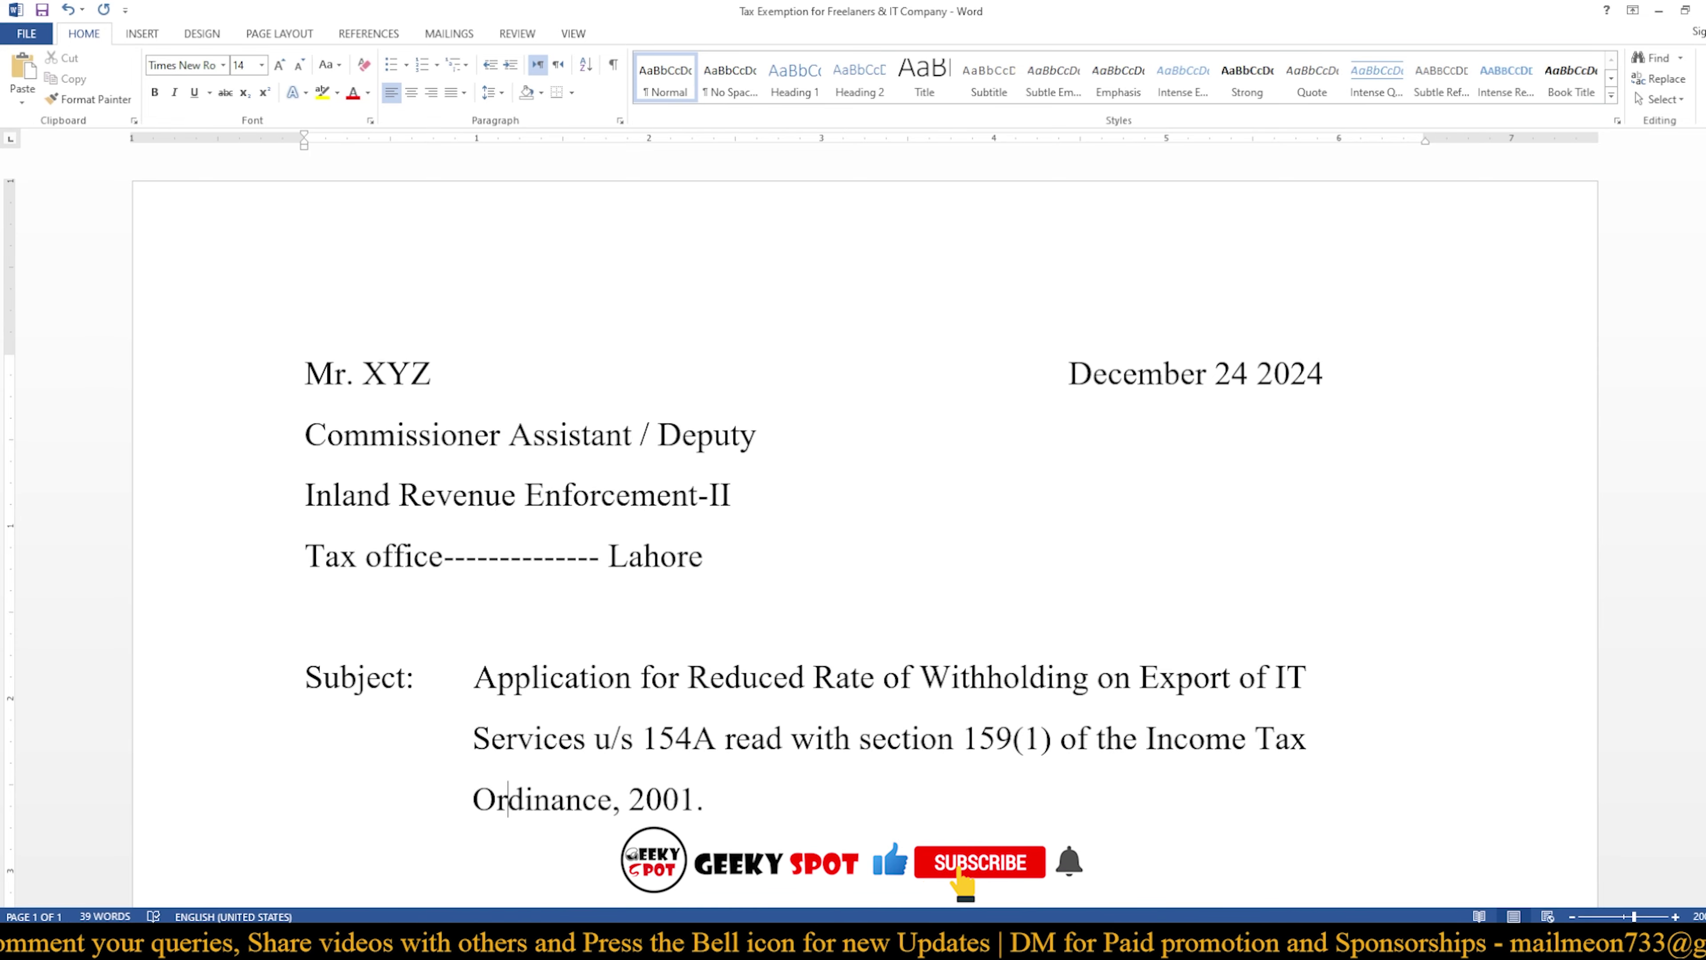
{"action": "key", "text": "Right"}
{"action": "key", "text": "Right"}
{"action": "key", "text": "Right"}
{"action": "key", "text": "Right"}
{"action": "key", "text": "Right"}
{"action": "key", "text": "Right"}
{"action": "key", "text": "Right"}
{"action": "key", "text": "Right"}
{"action": "key", "text": "Right"}
{"action": "key", "text": "Right"}
{"action": "key", "text": "Right"}
{"action": "key", "text": "Right"}
{"action": "key", "text": "End"}
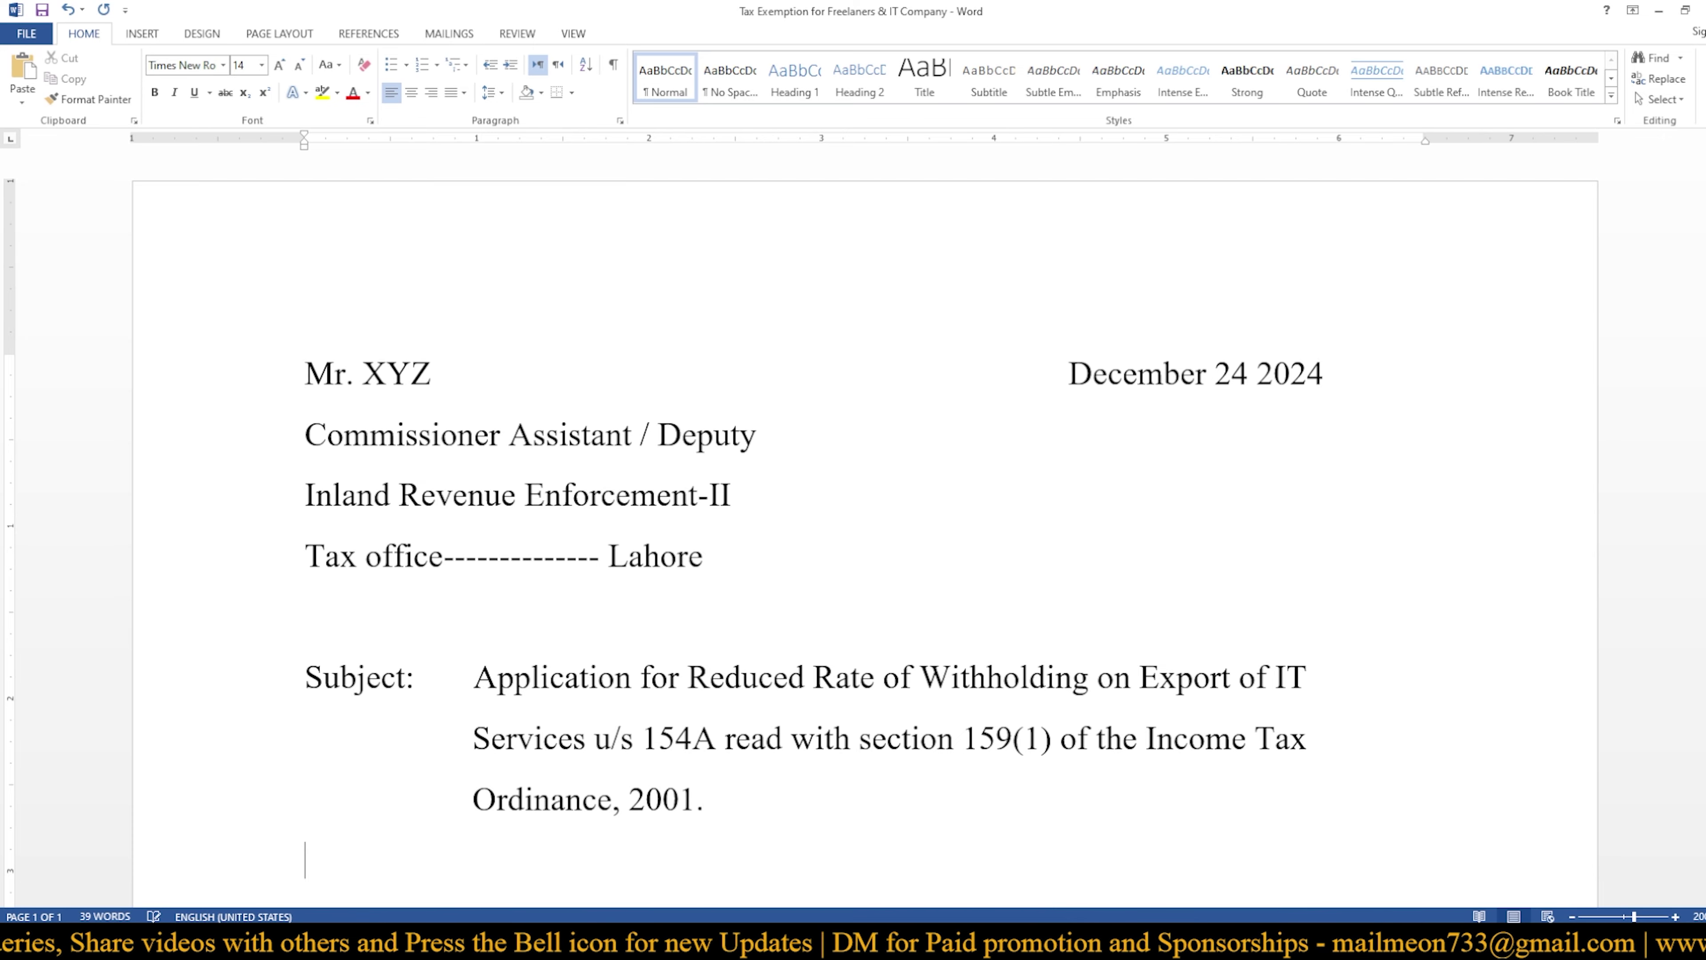
Make the entire three-line subject bold and place the cursor on the empty line below it
{"action": "left_click_drag", "start_coordinate": [703, 800], "coordinate": [309, 675]}
{"action": "key", "text": "ctrl+b"}
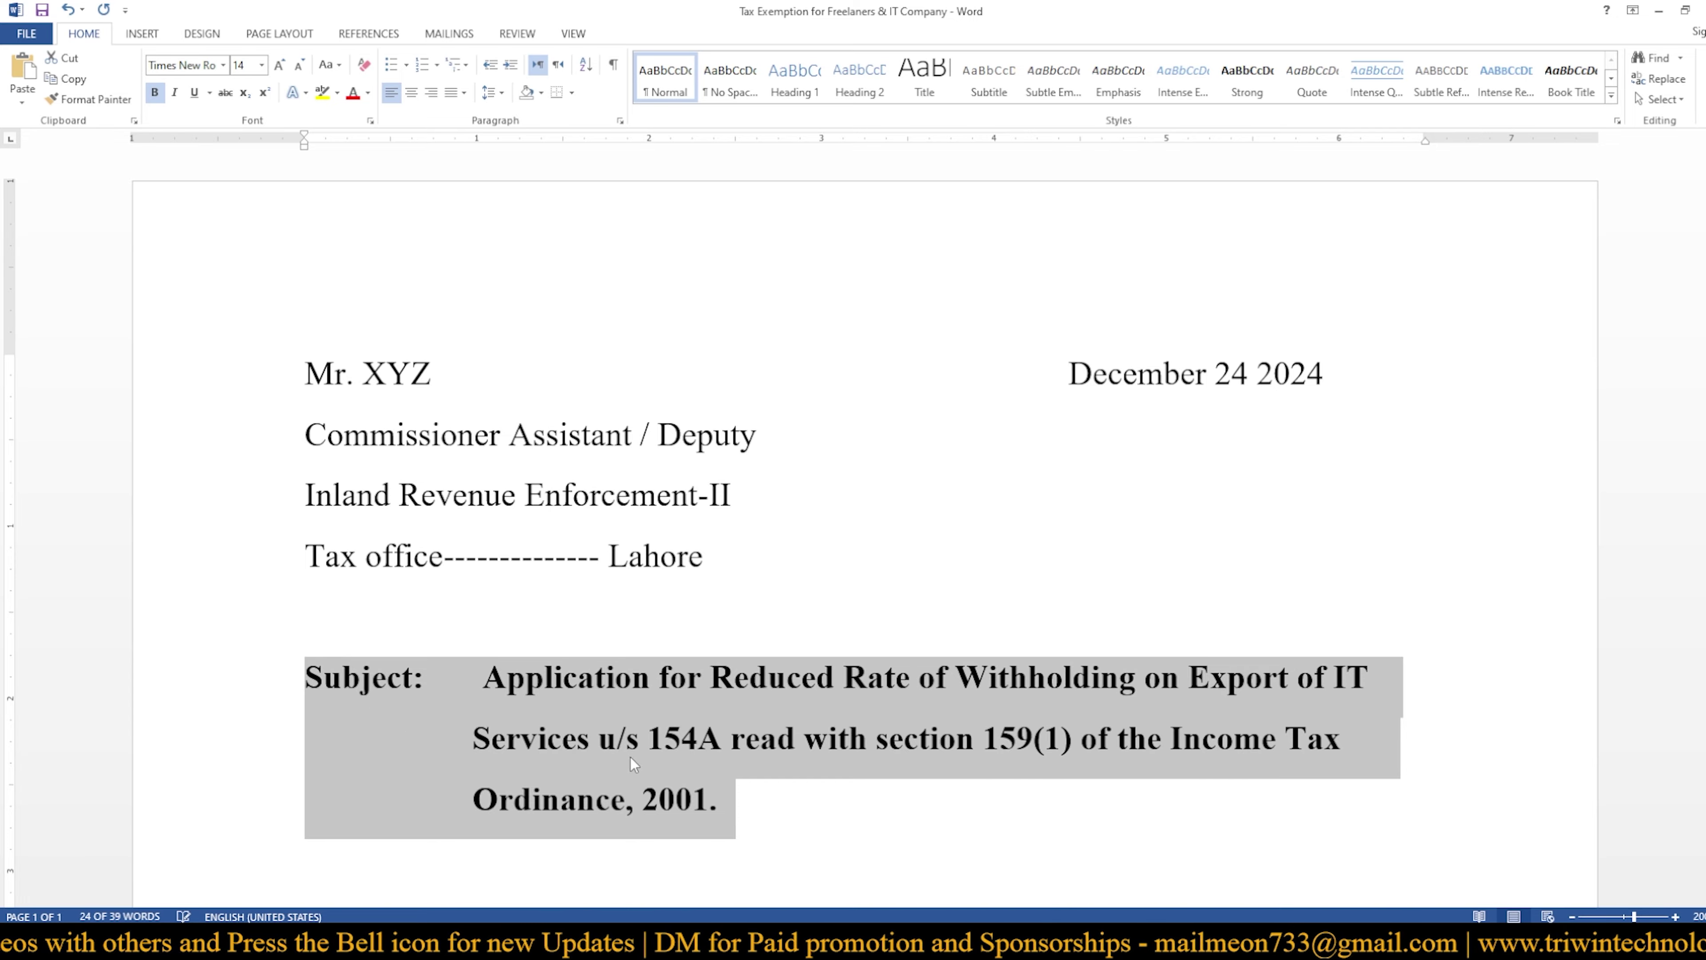
{"action": "left_click", "coordinate": [772, 799]}
{"action": "scroll", "coordinate": [495, 793], "scroll_direction": "down", "scroll_amount": 3}
{"action": "left_click", "coordinate": [350, 616]}
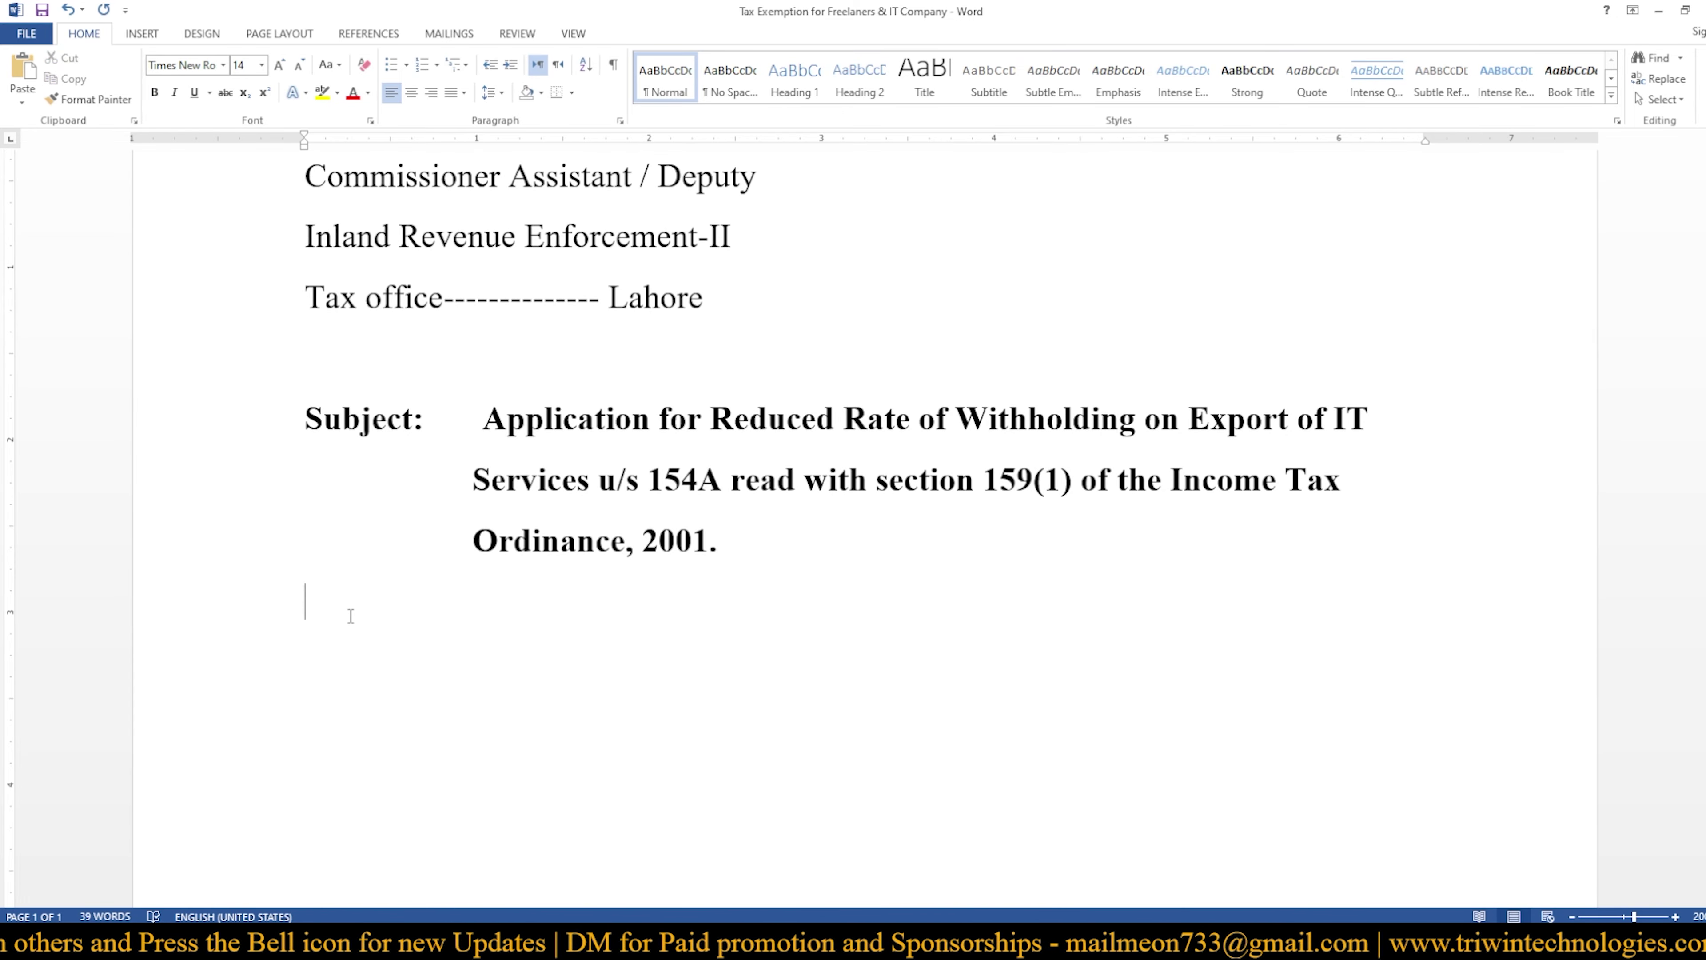
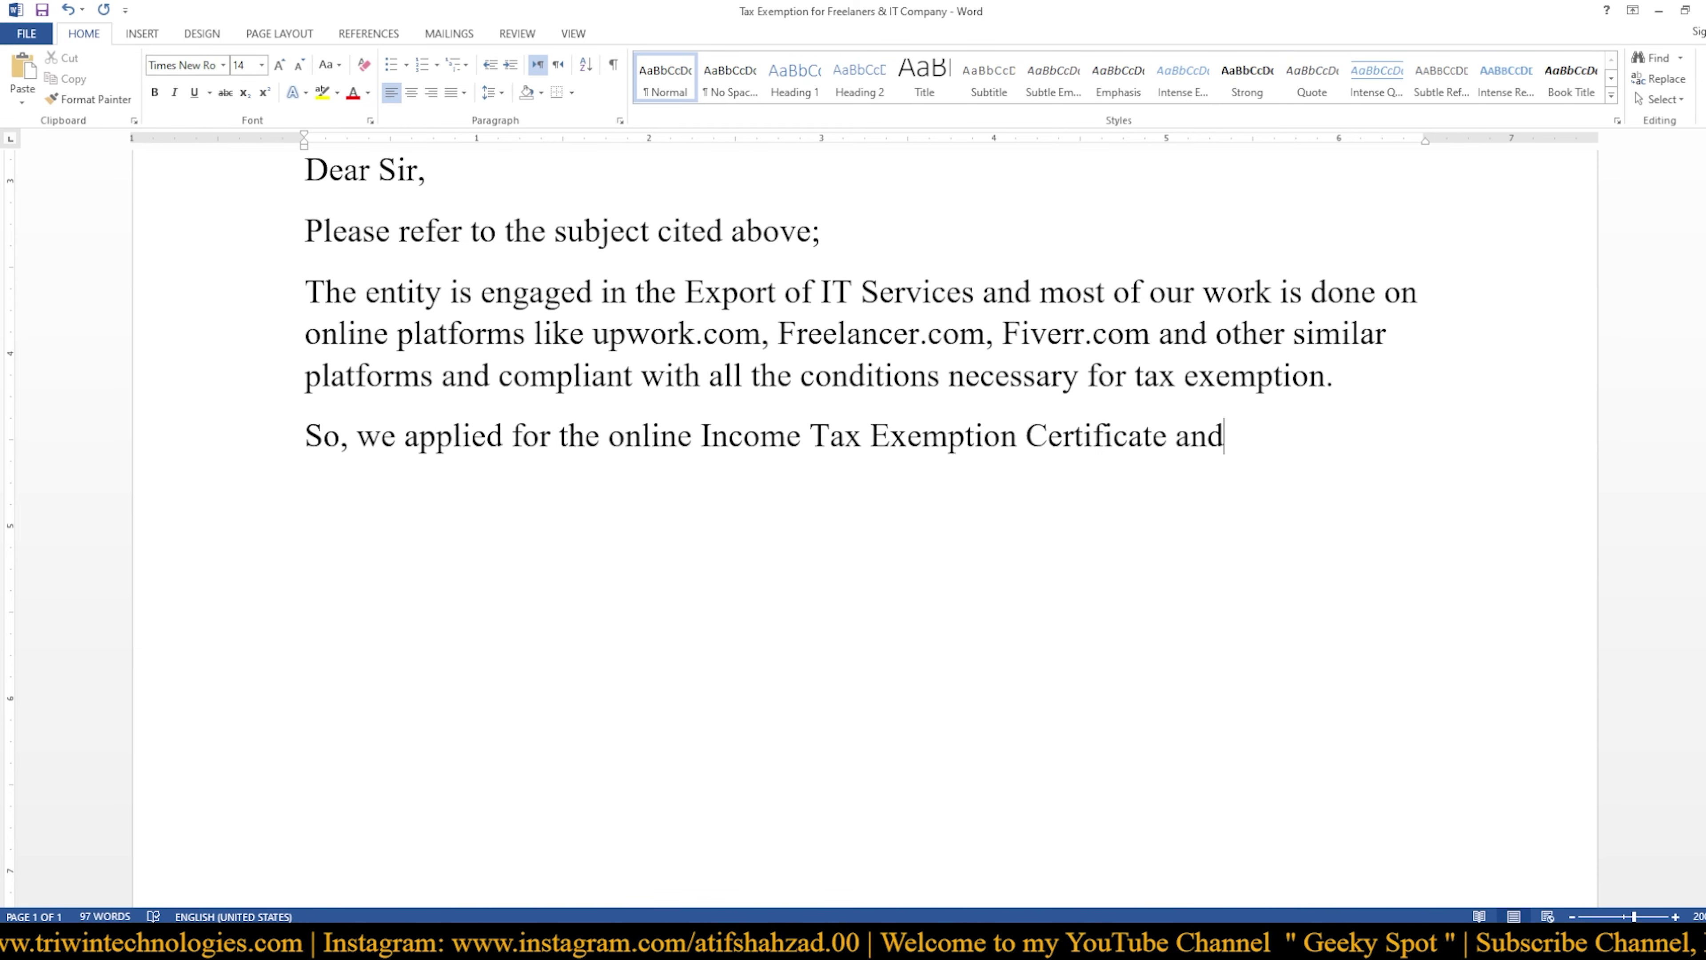
Continue the exemption certificate sentence with "attached many of the documents that were to be attached for verification"
{"action": "type", "text": "a"}
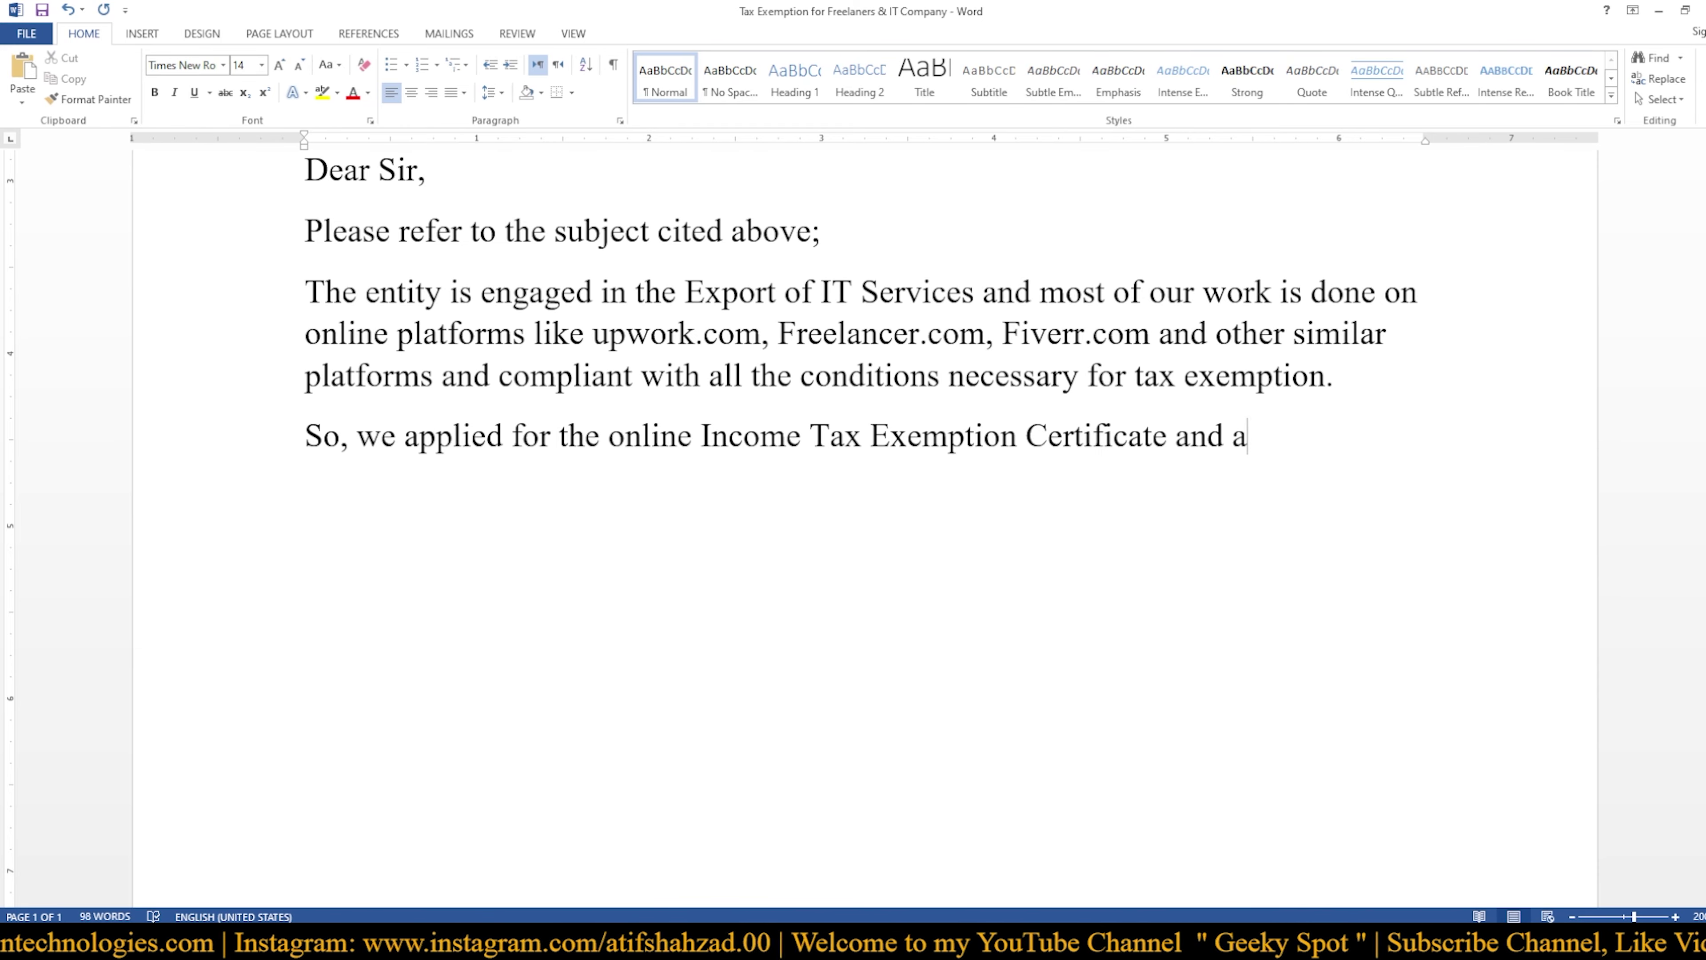
{"action": "type", "text": "ttac"}
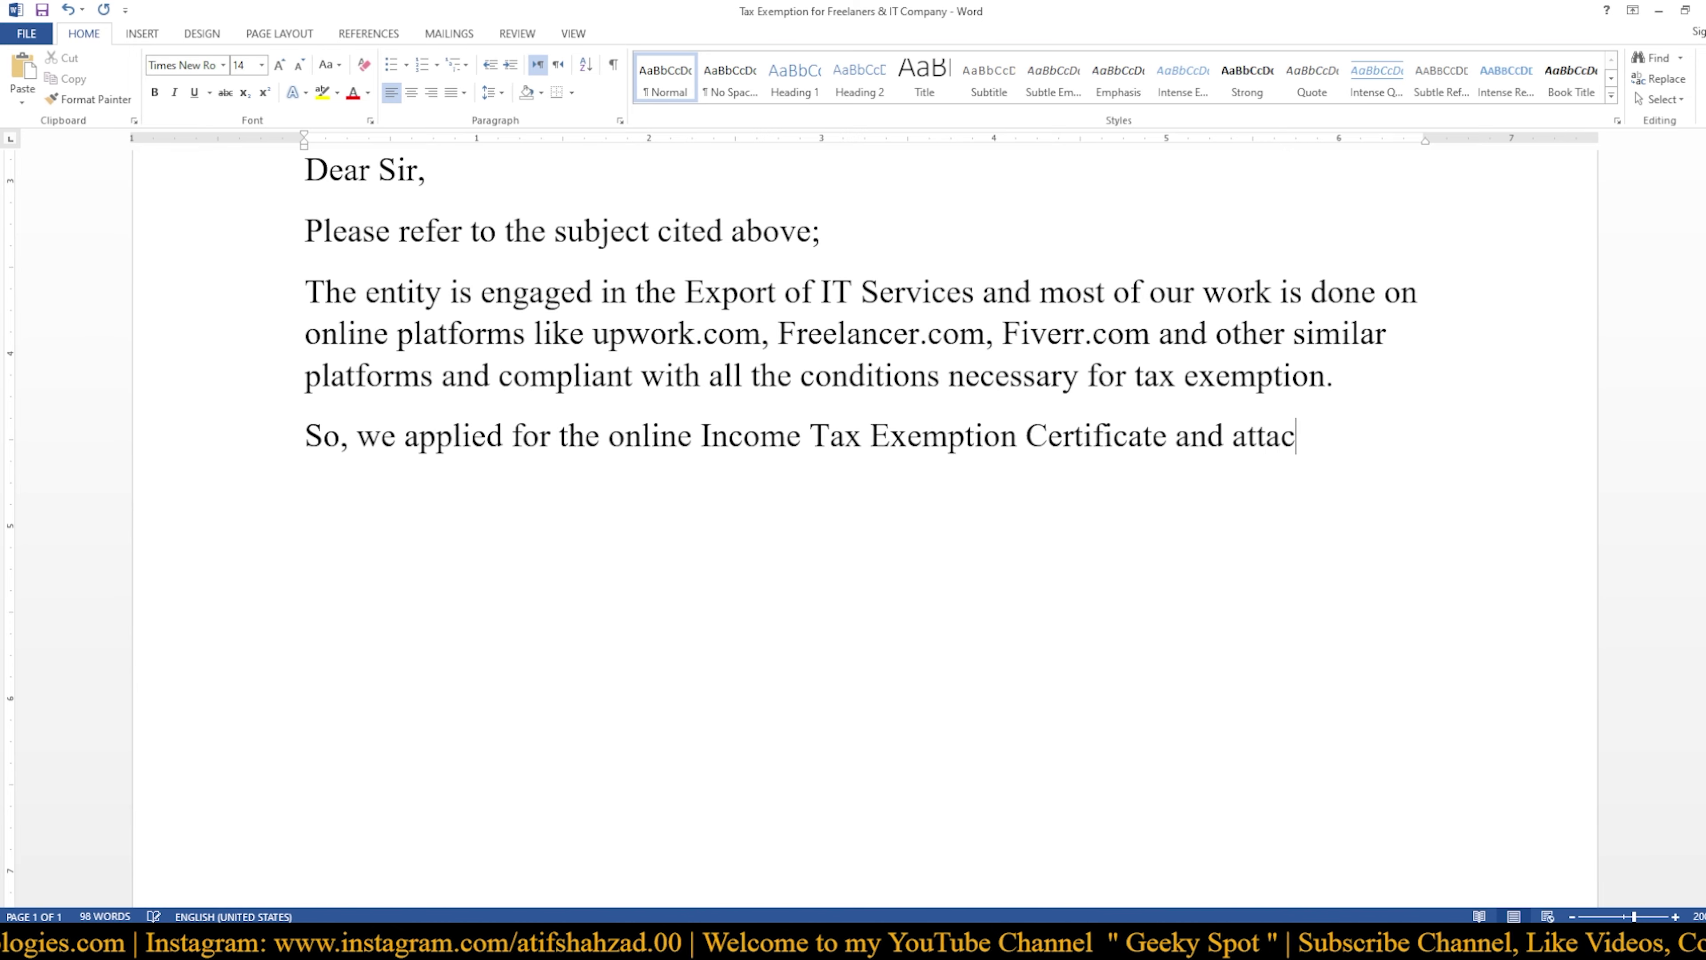
{"action": "type", "text": "hed "}
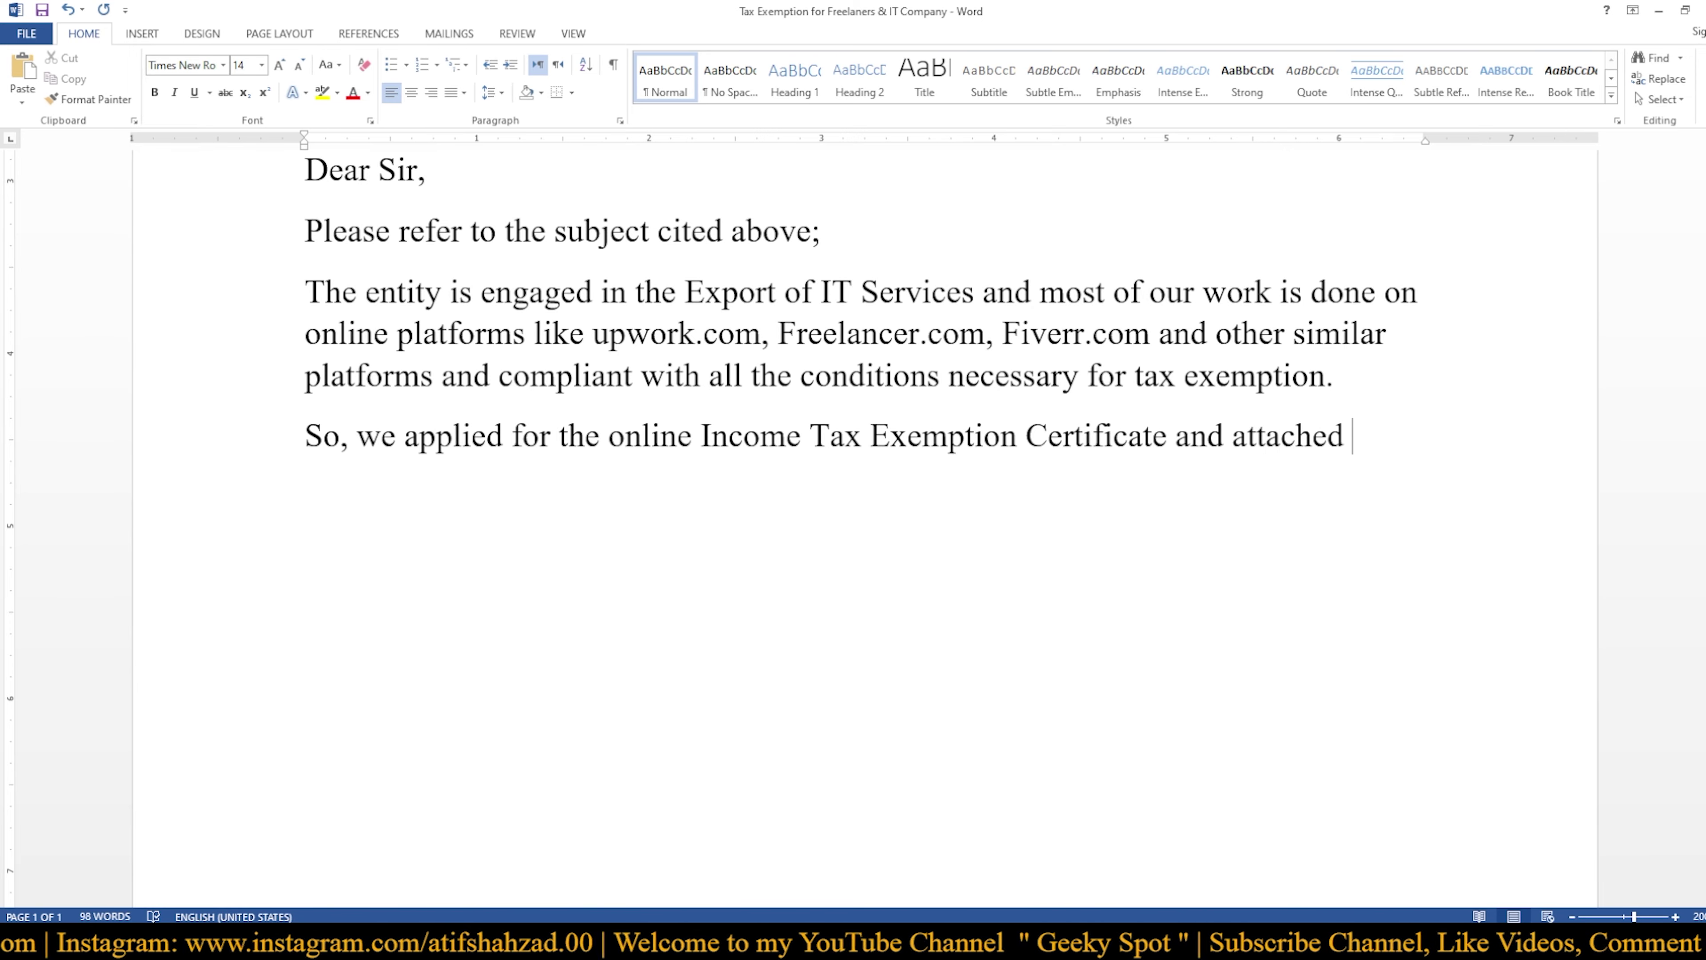
{"action": "type", "text": "many "}
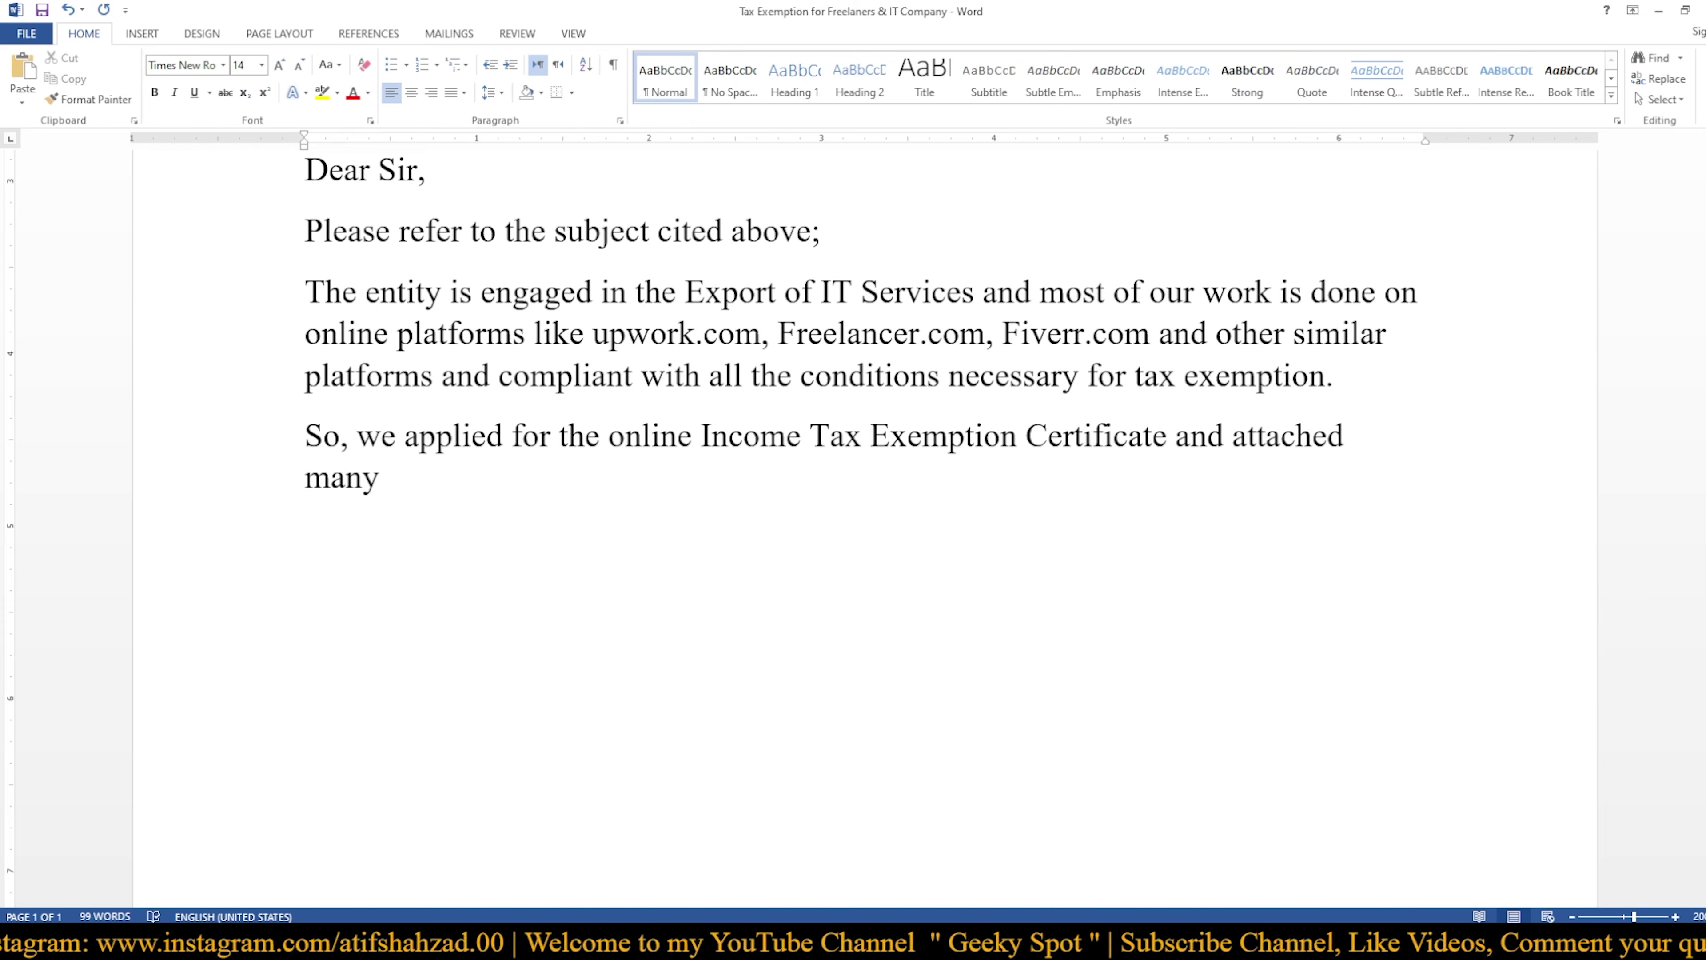
{"action": "type", "text": "of "}
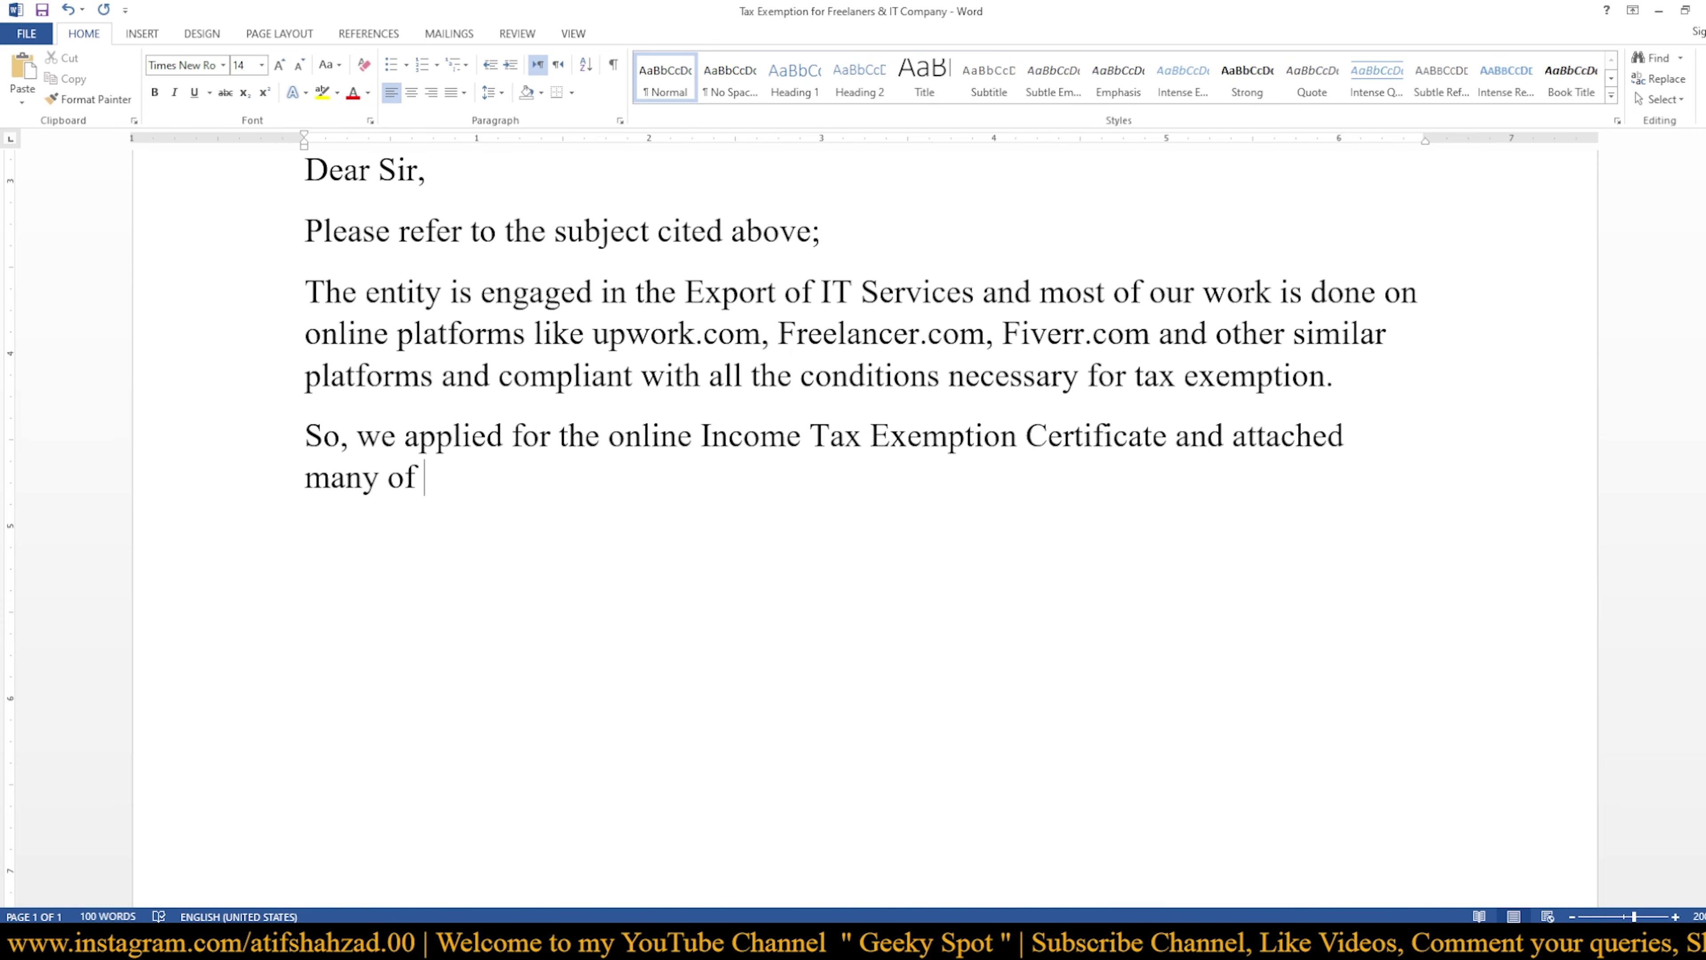
{"action": "type", "text": "the docume"}
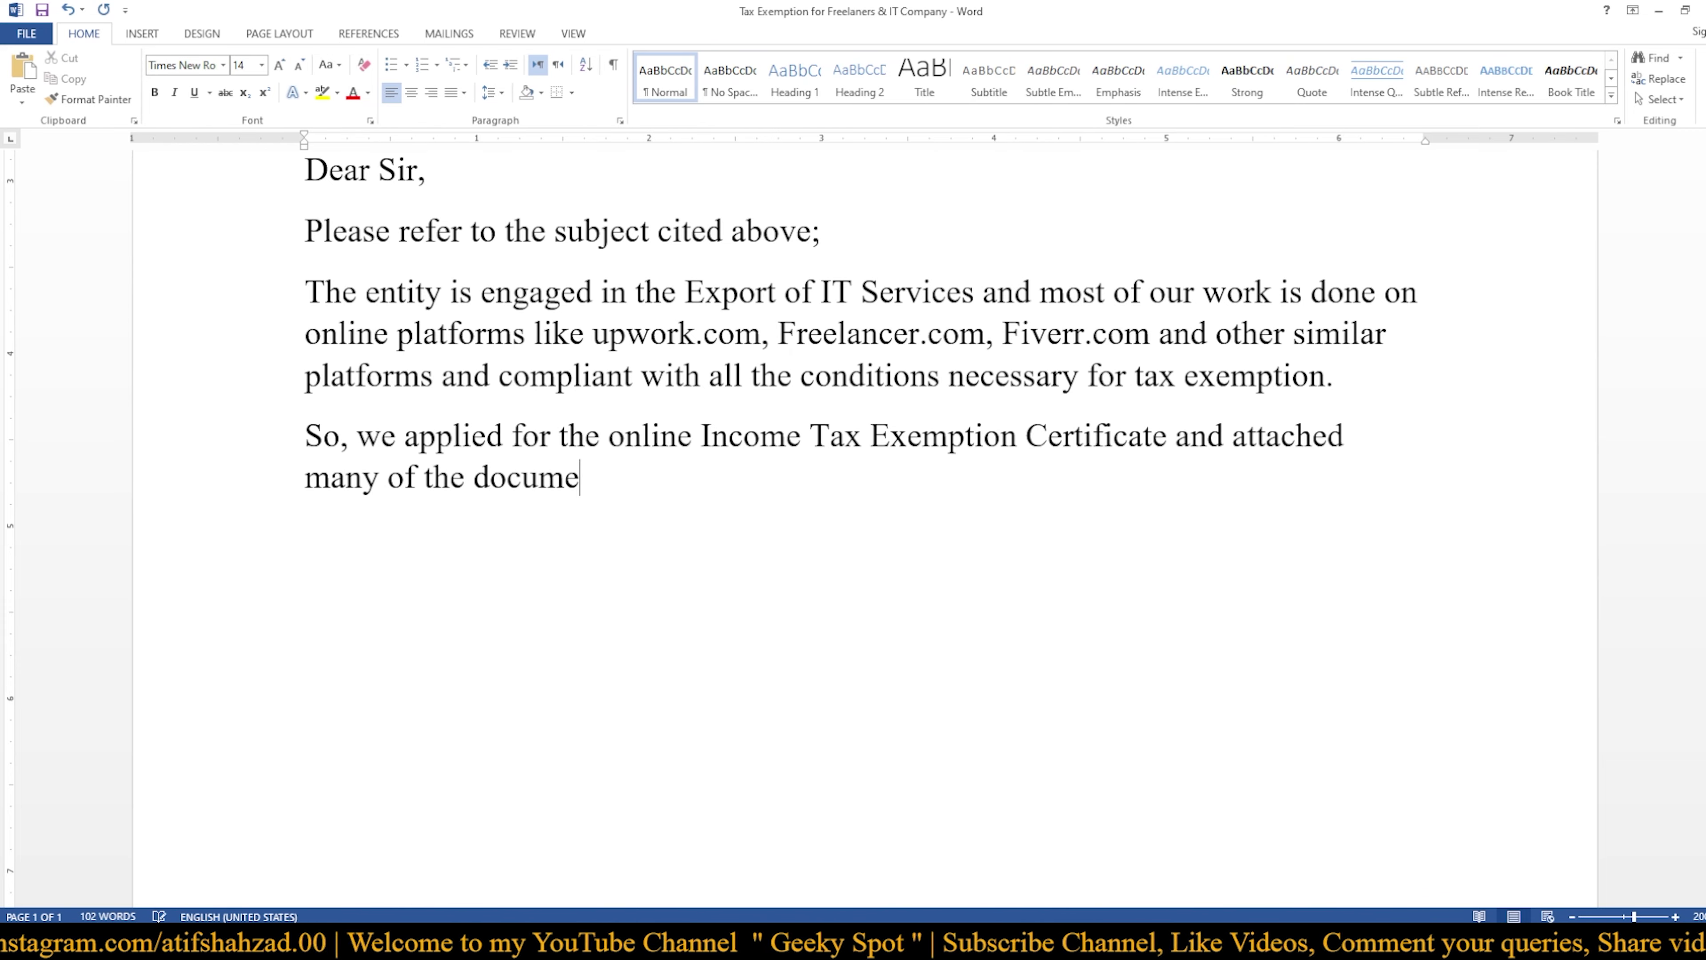
{"action": "type", "text": "nts "}
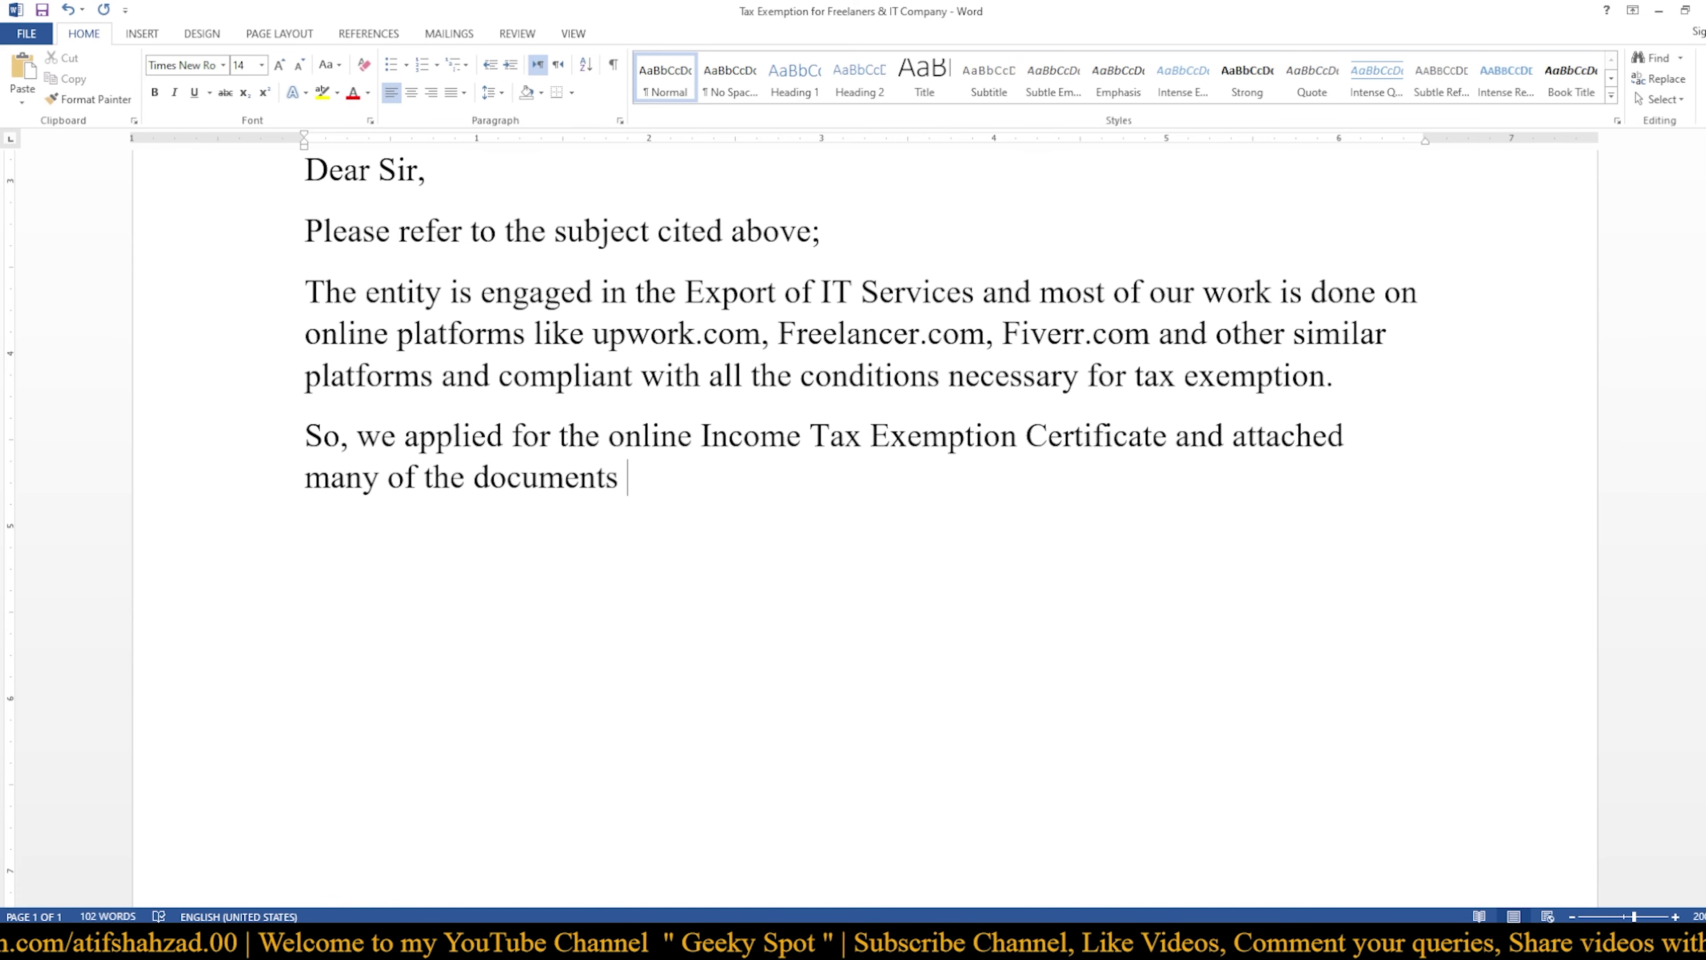
{"action": "type", "text": "that "}
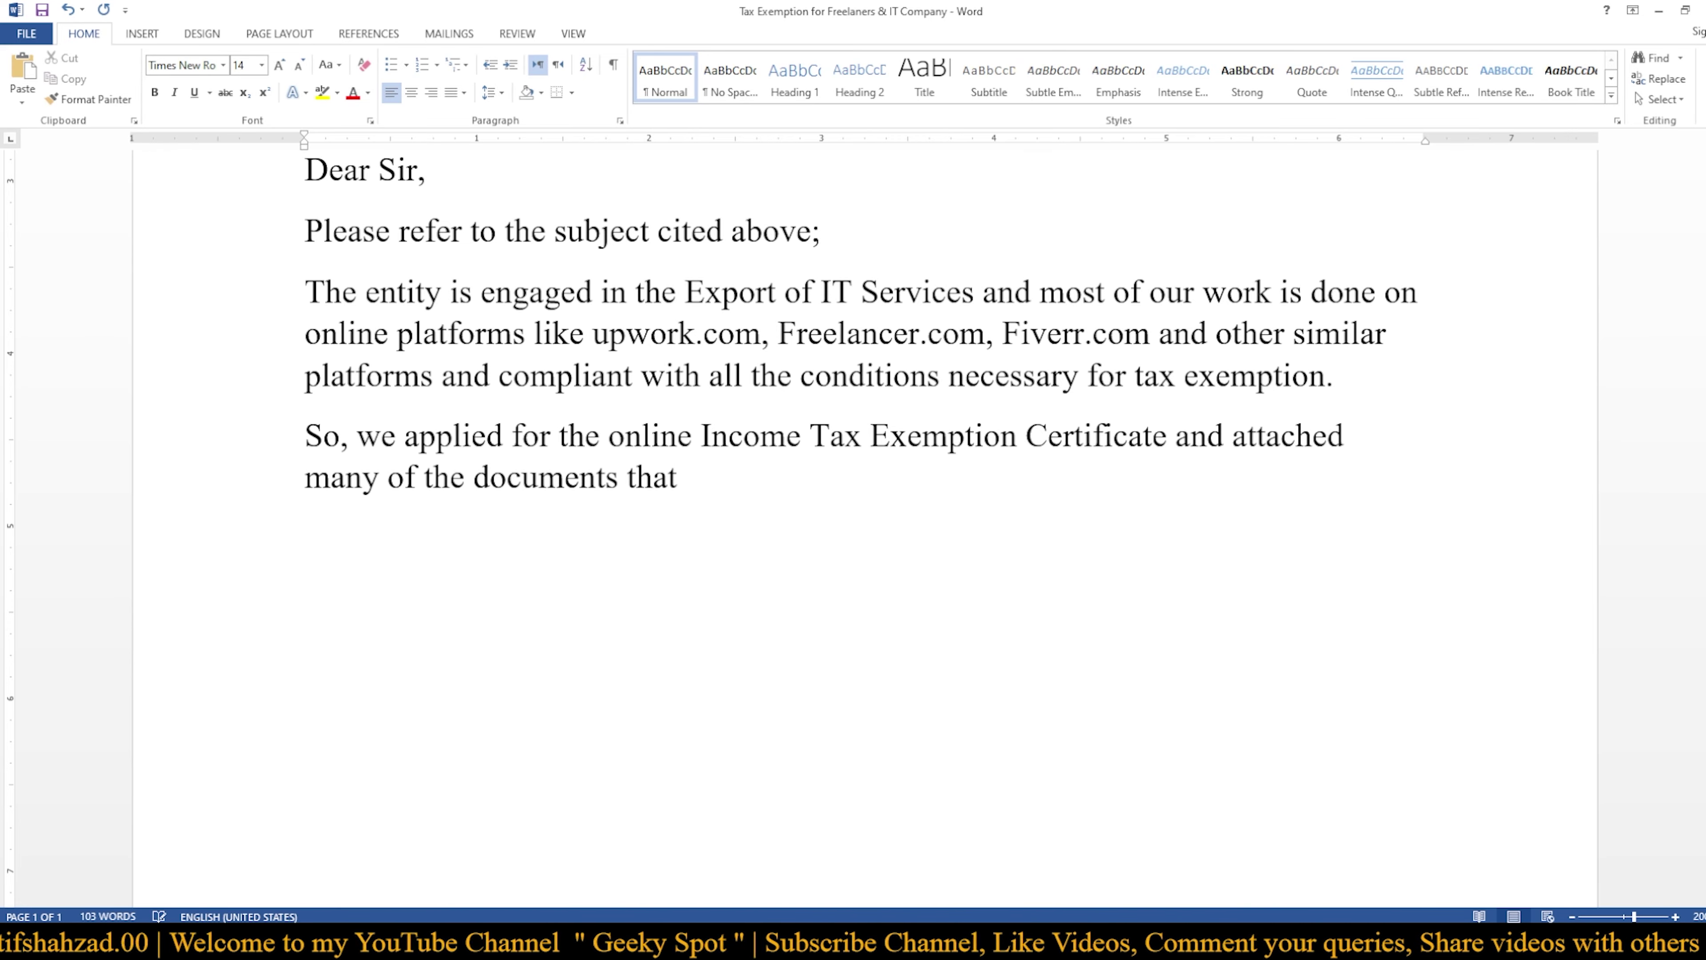
{"action": "type", "text": "were to be "}
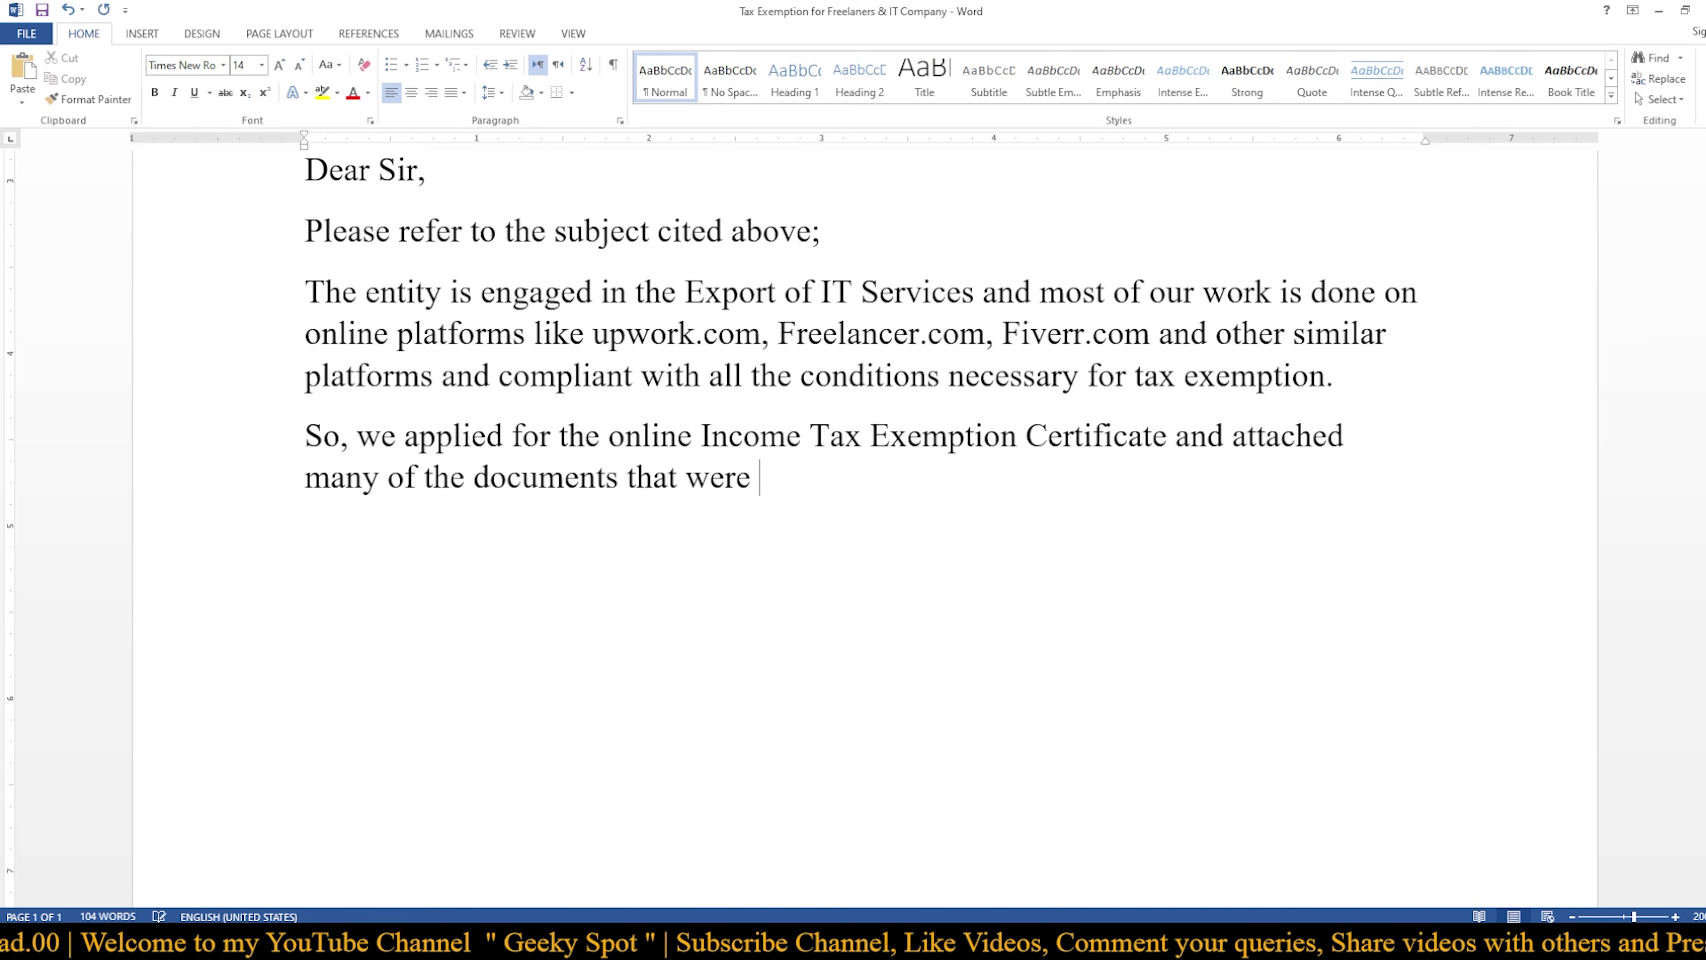
{"action": "type", "text": "attached "}
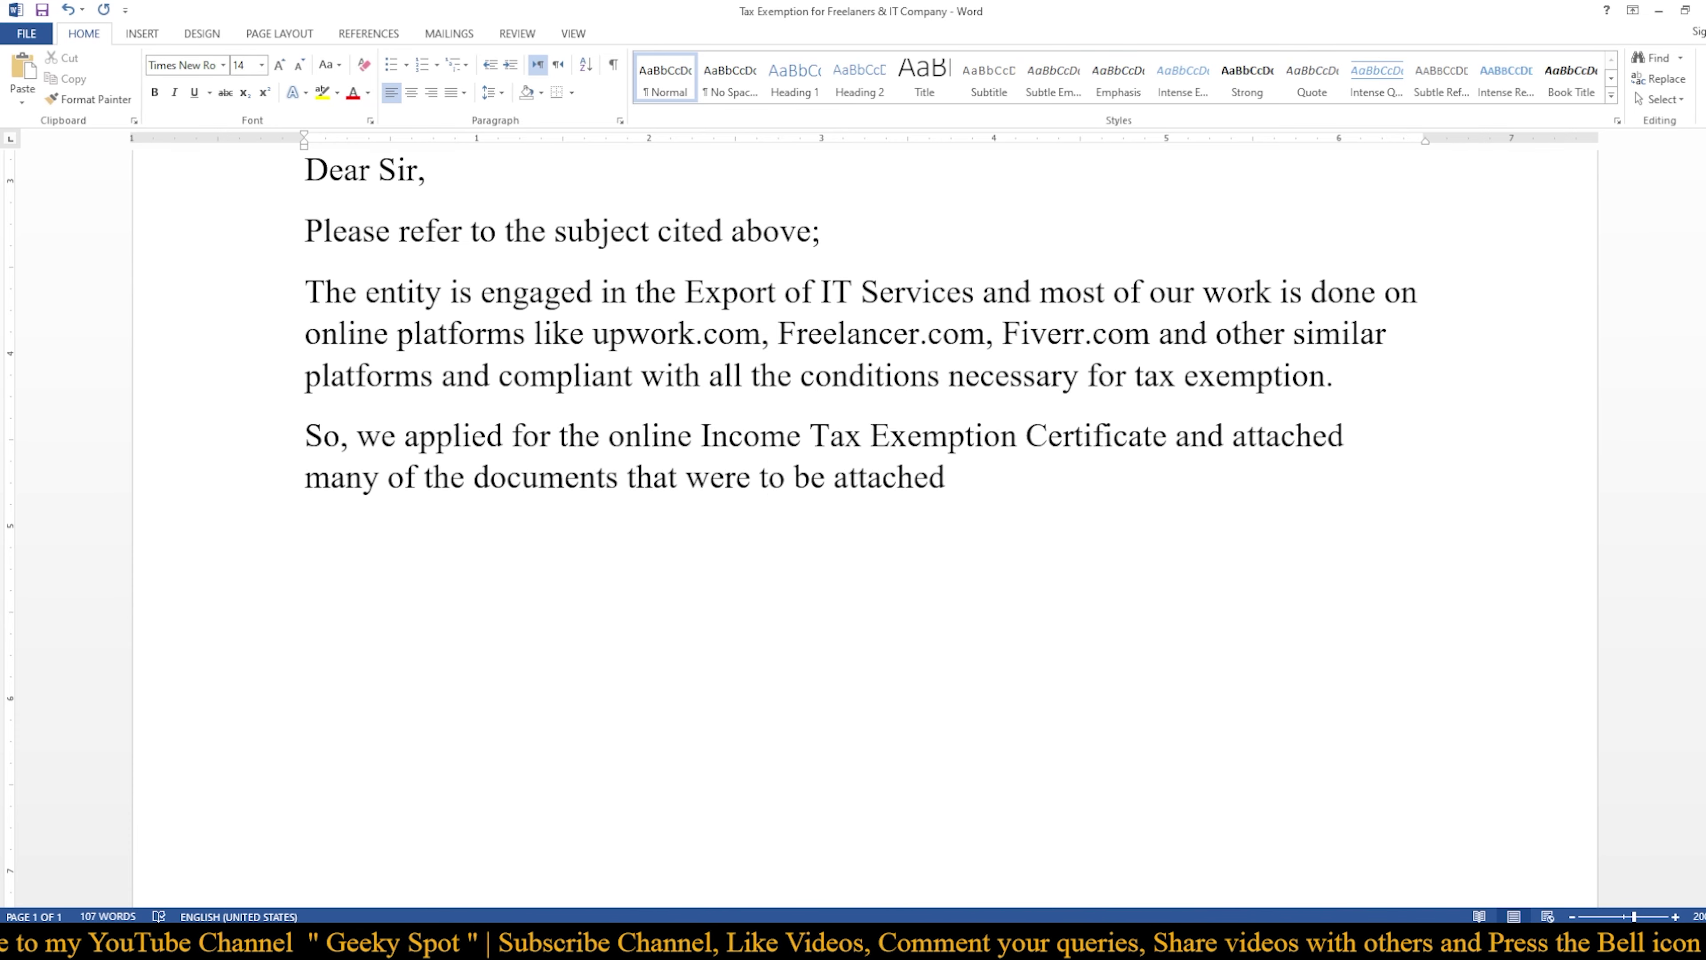
{"action": "type", "text": "for verification"}
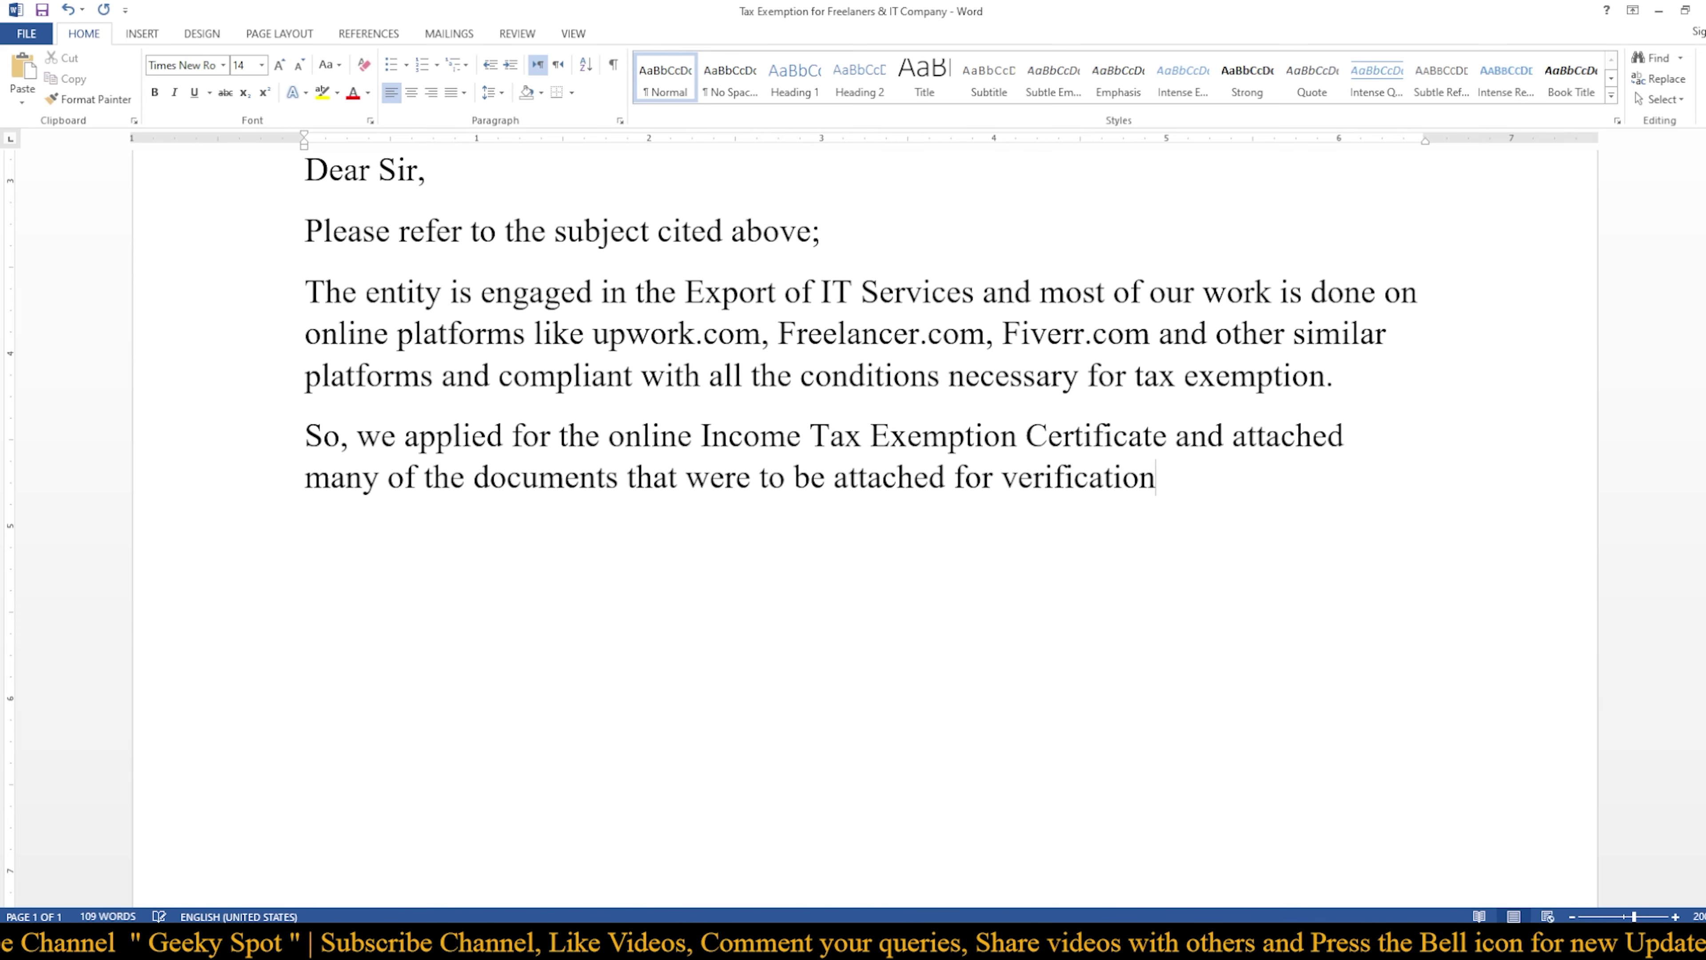
End the verification sentence with a period and begin the next one with "But due to overcrowding of documents"
{"action": "type", "text": ". But"}
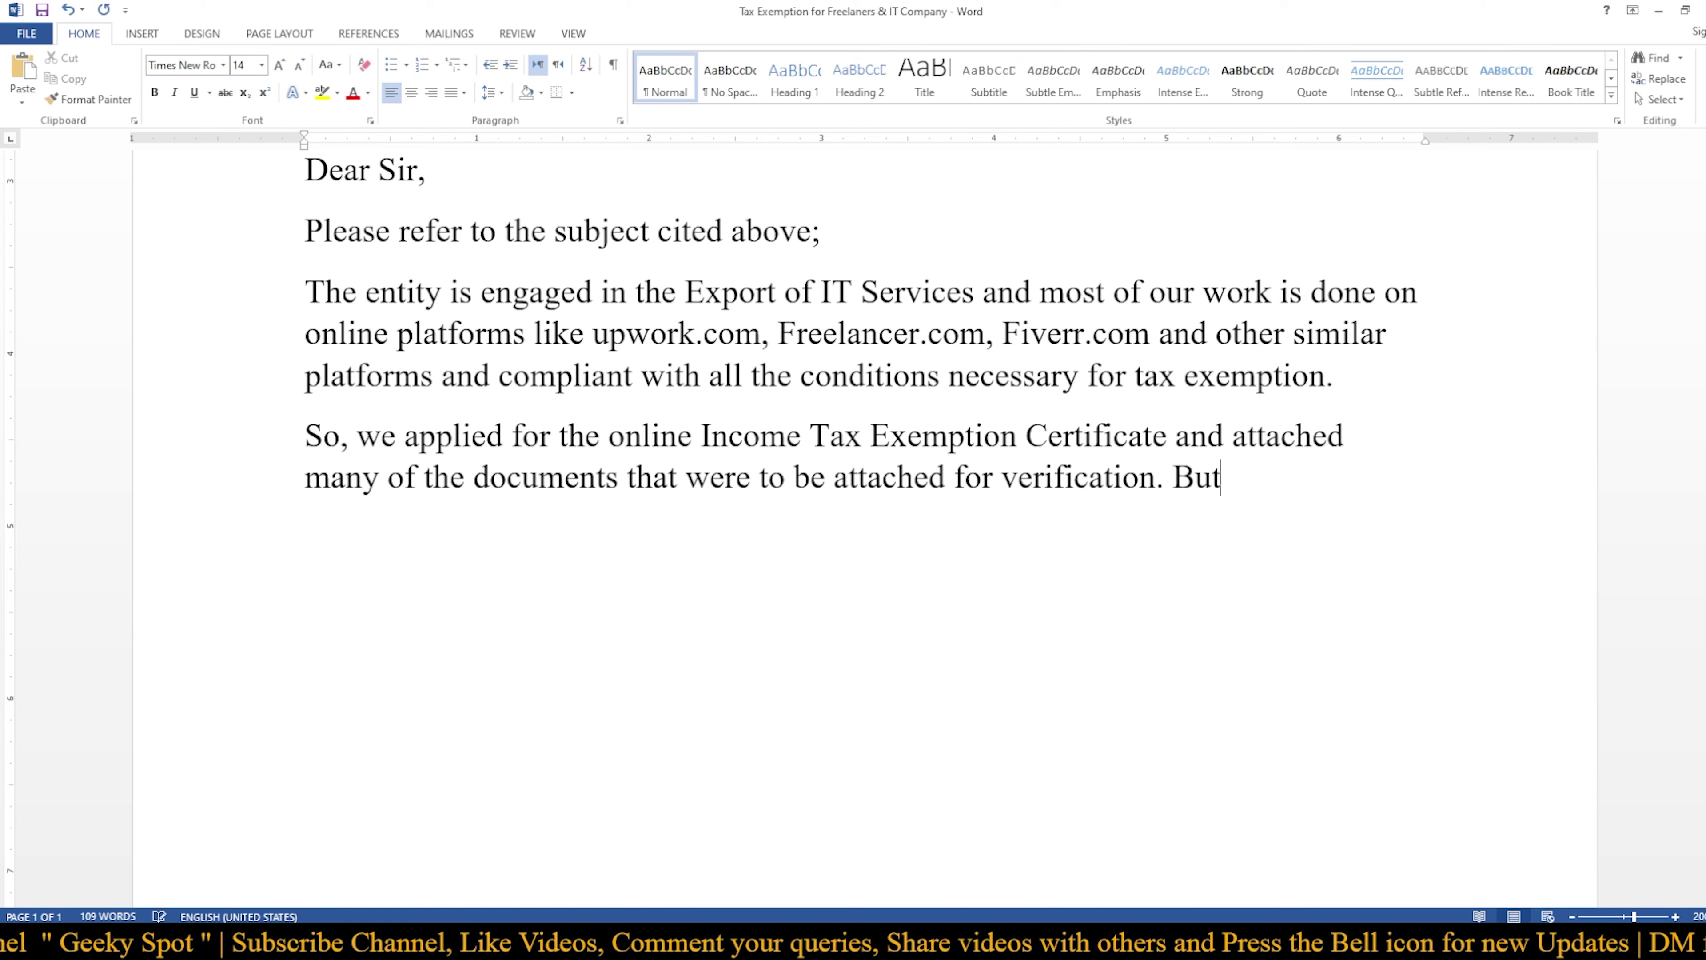
{"action": "type", "text": " due t"}
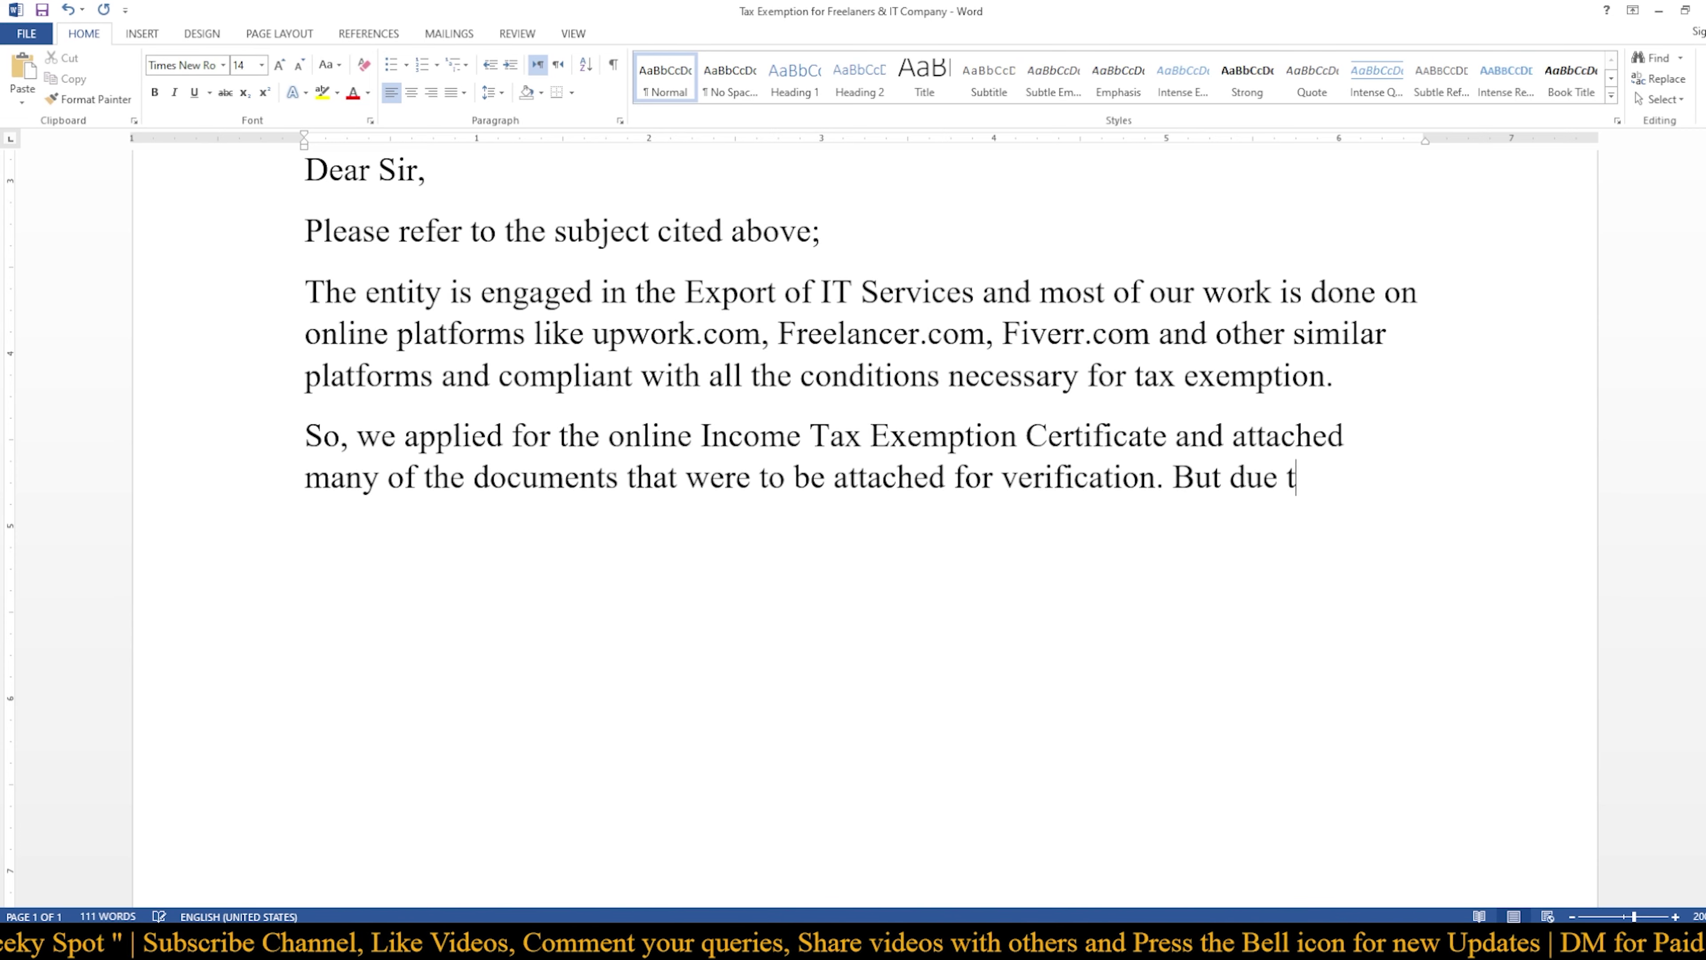
{"action": "type", "text": "o over"}
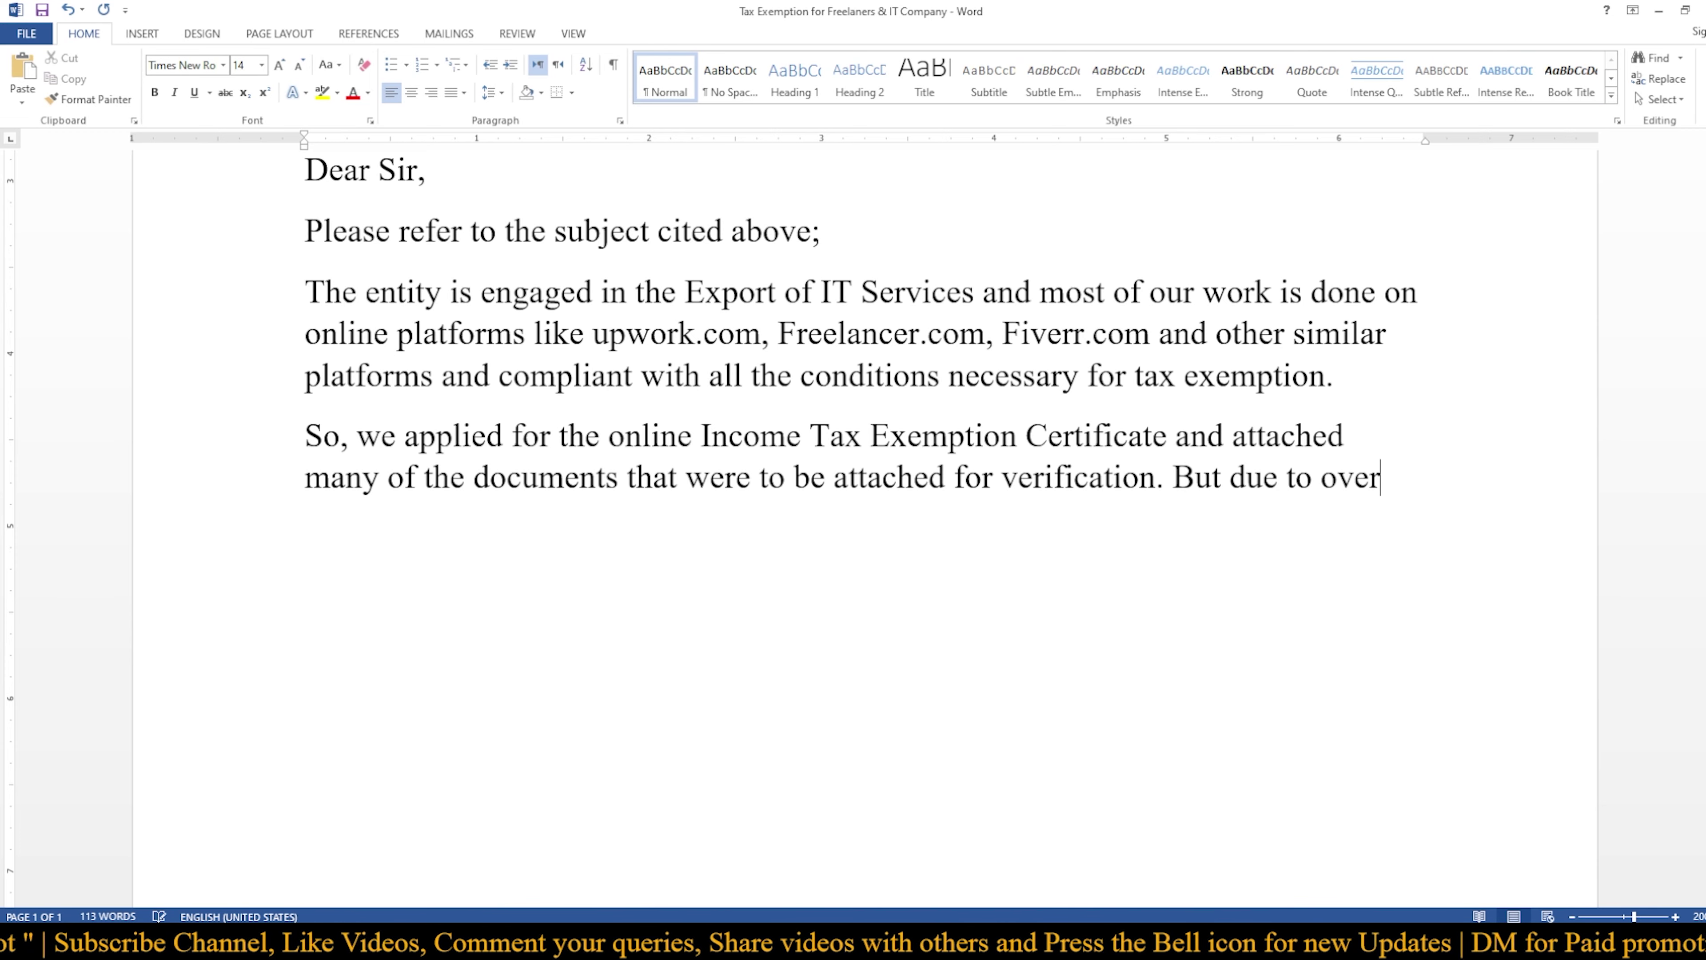
{"action": "type", "text": "crowdi"}
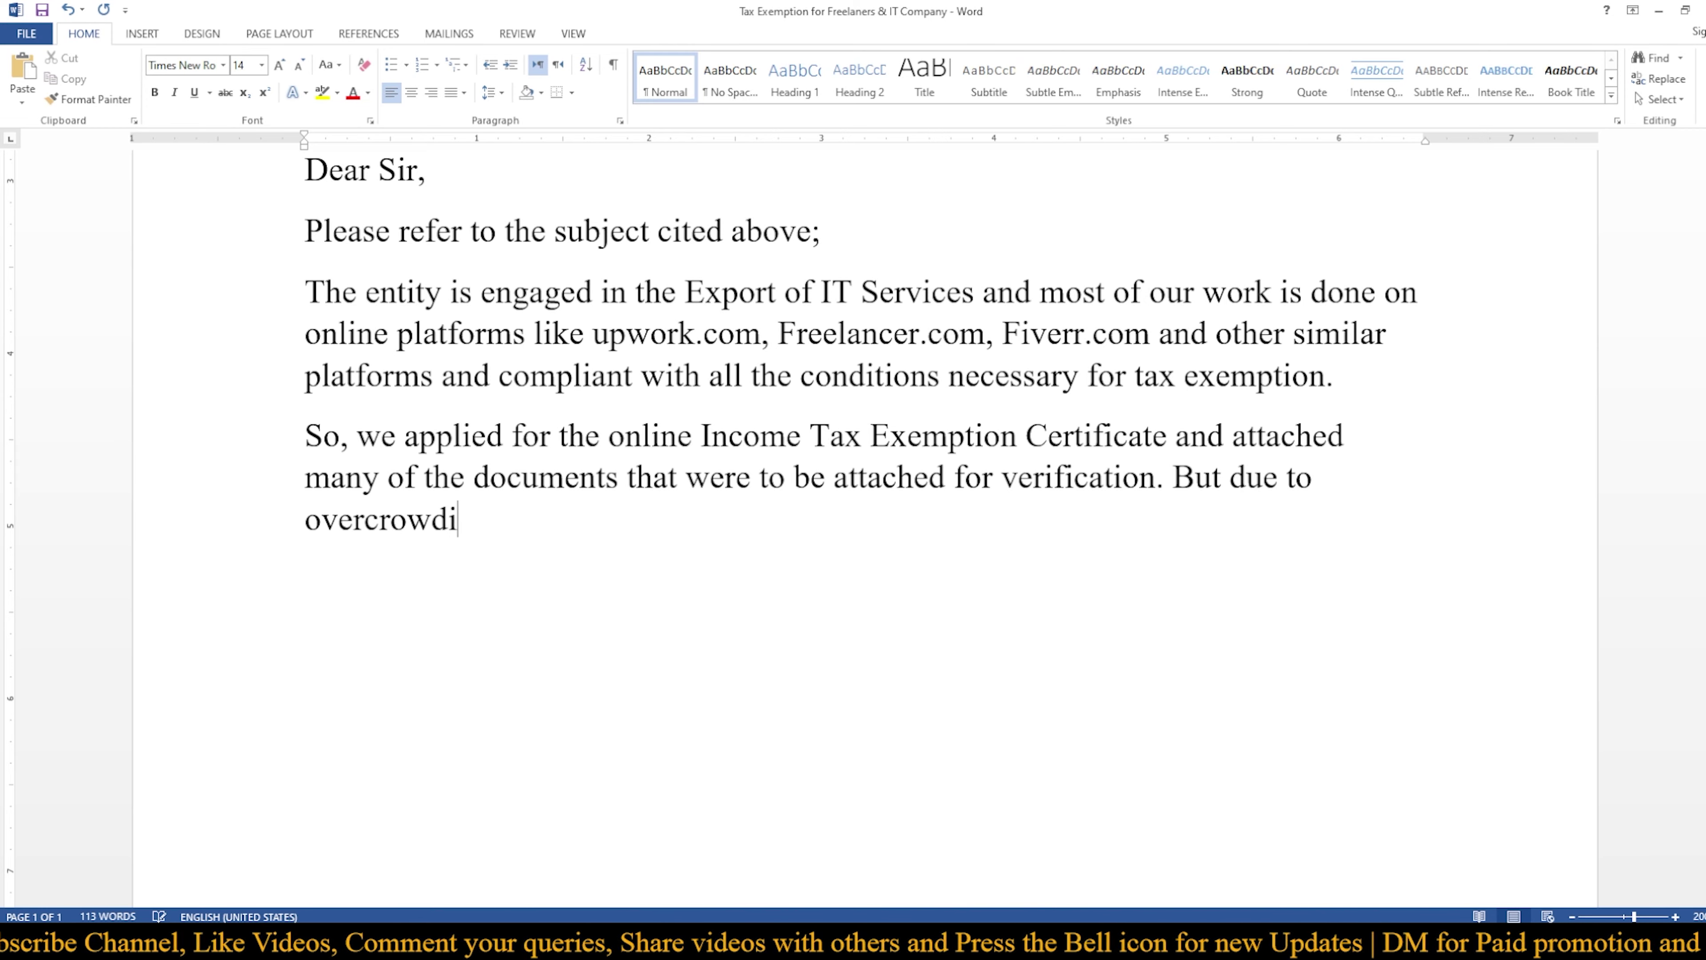
{"action": "type", "text": "ng of "}
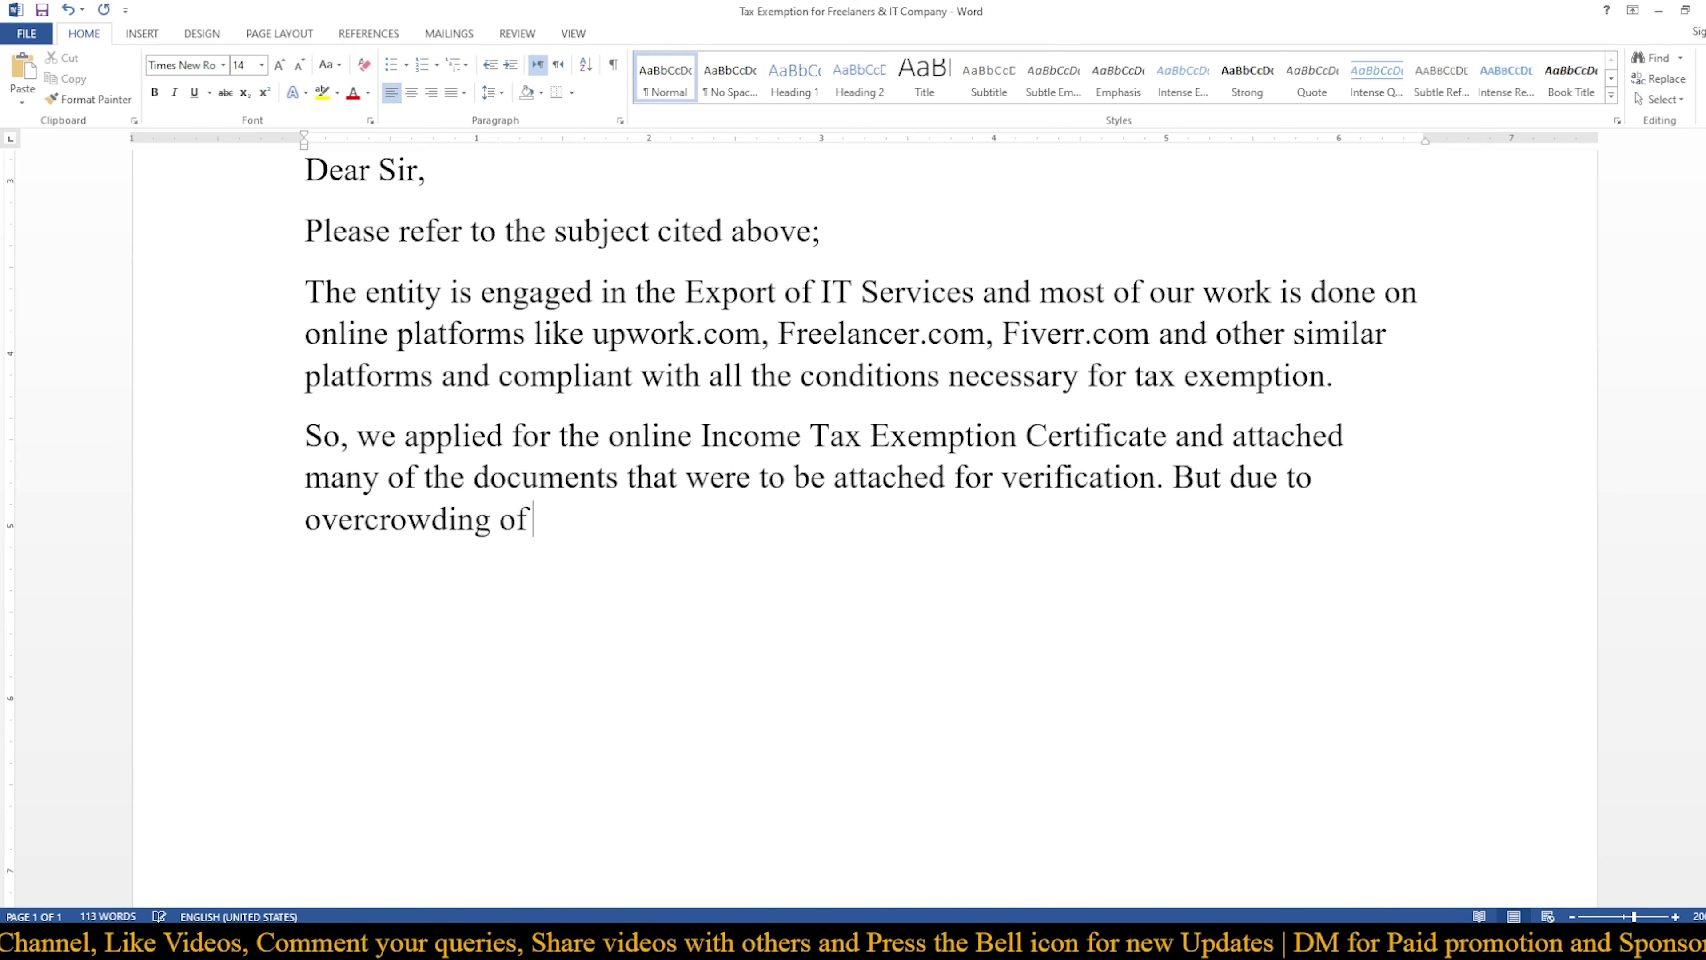
{"action": "type", "text": "documenst"}
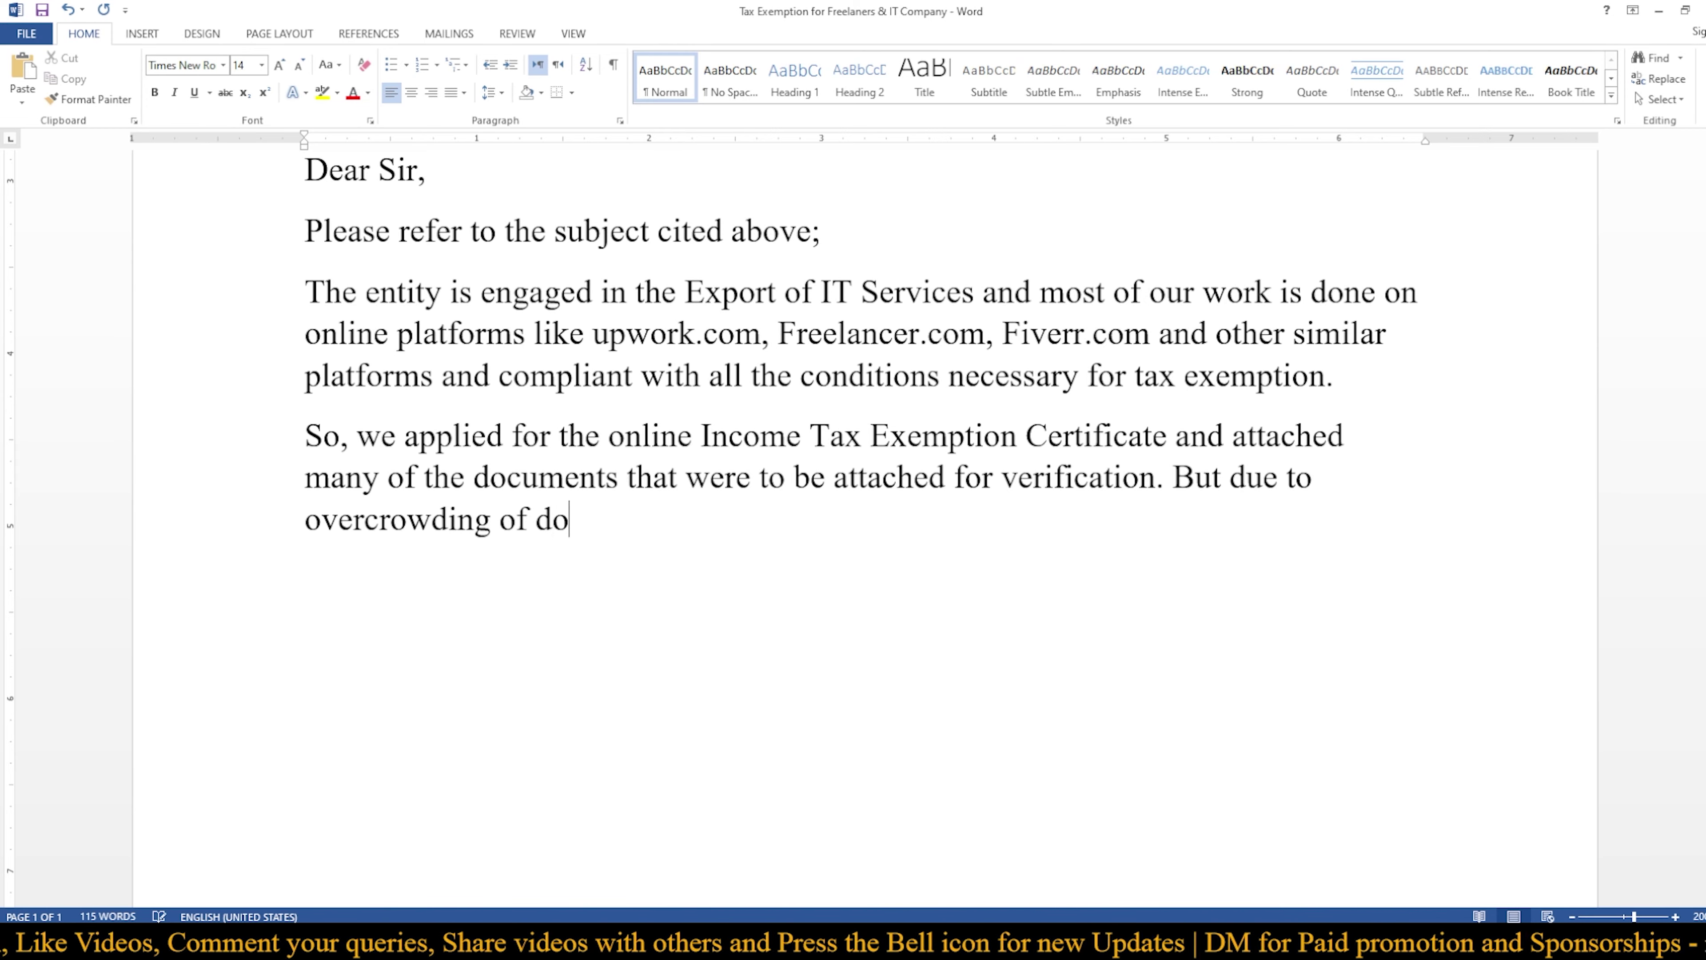
{"action": "key", "text": "BackSpace"}
{"action": "key", "text": "BackSpace"}
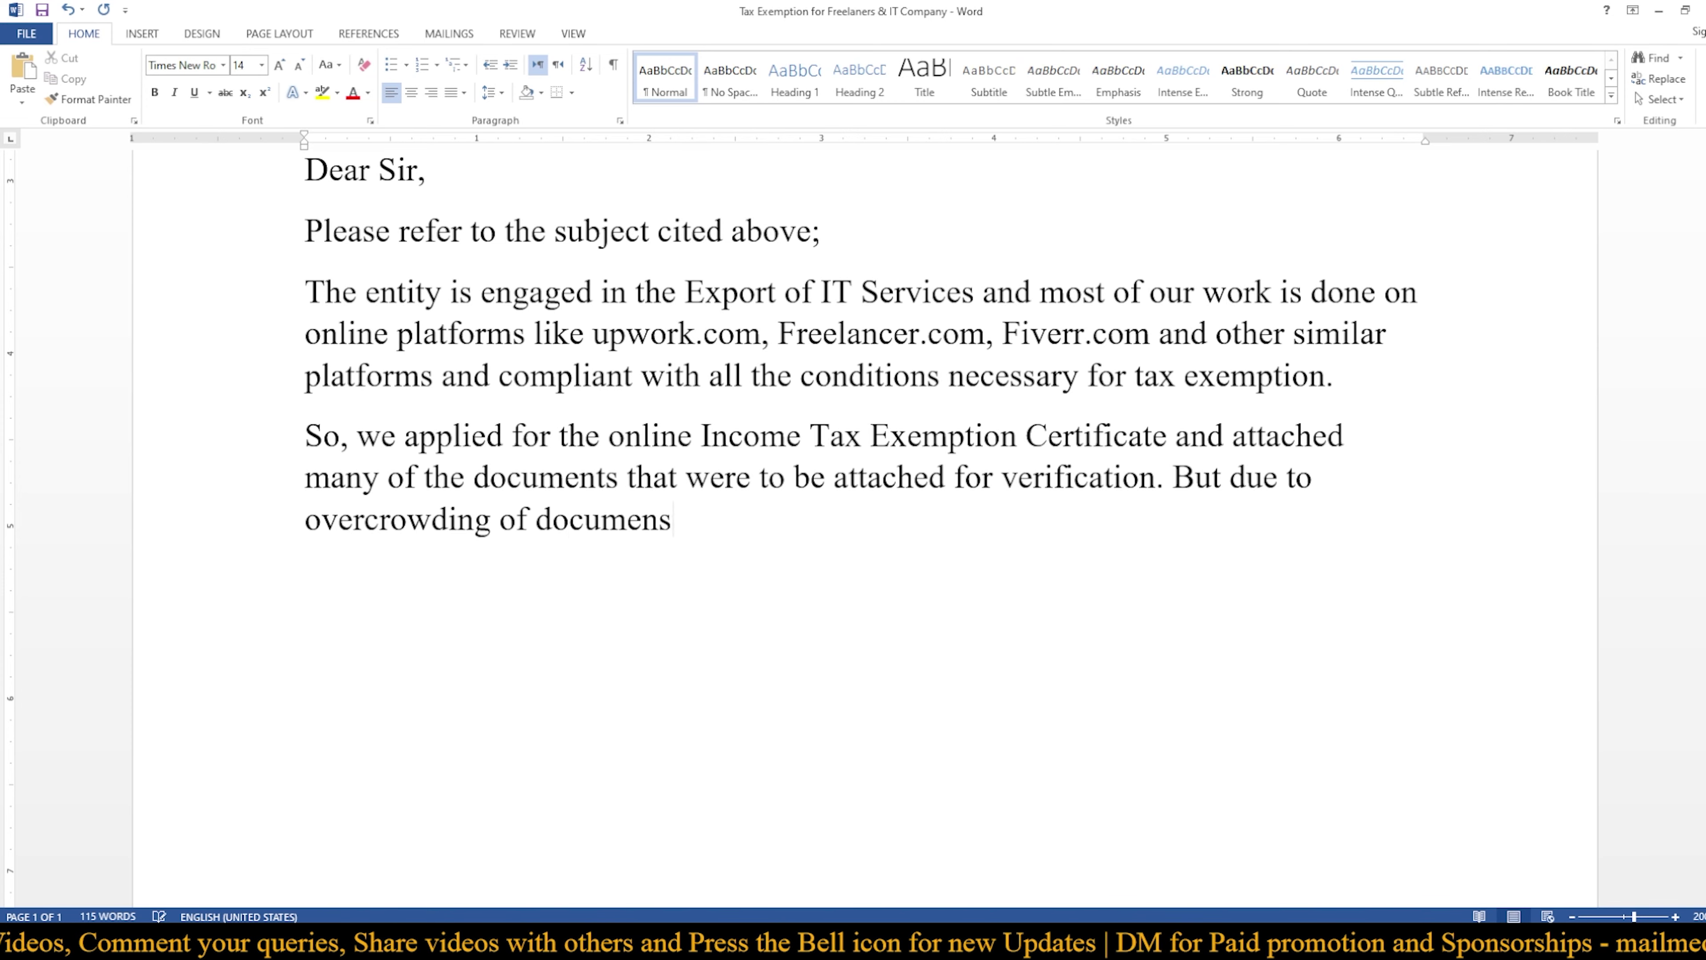
{"action": "type", "text": "ts "}
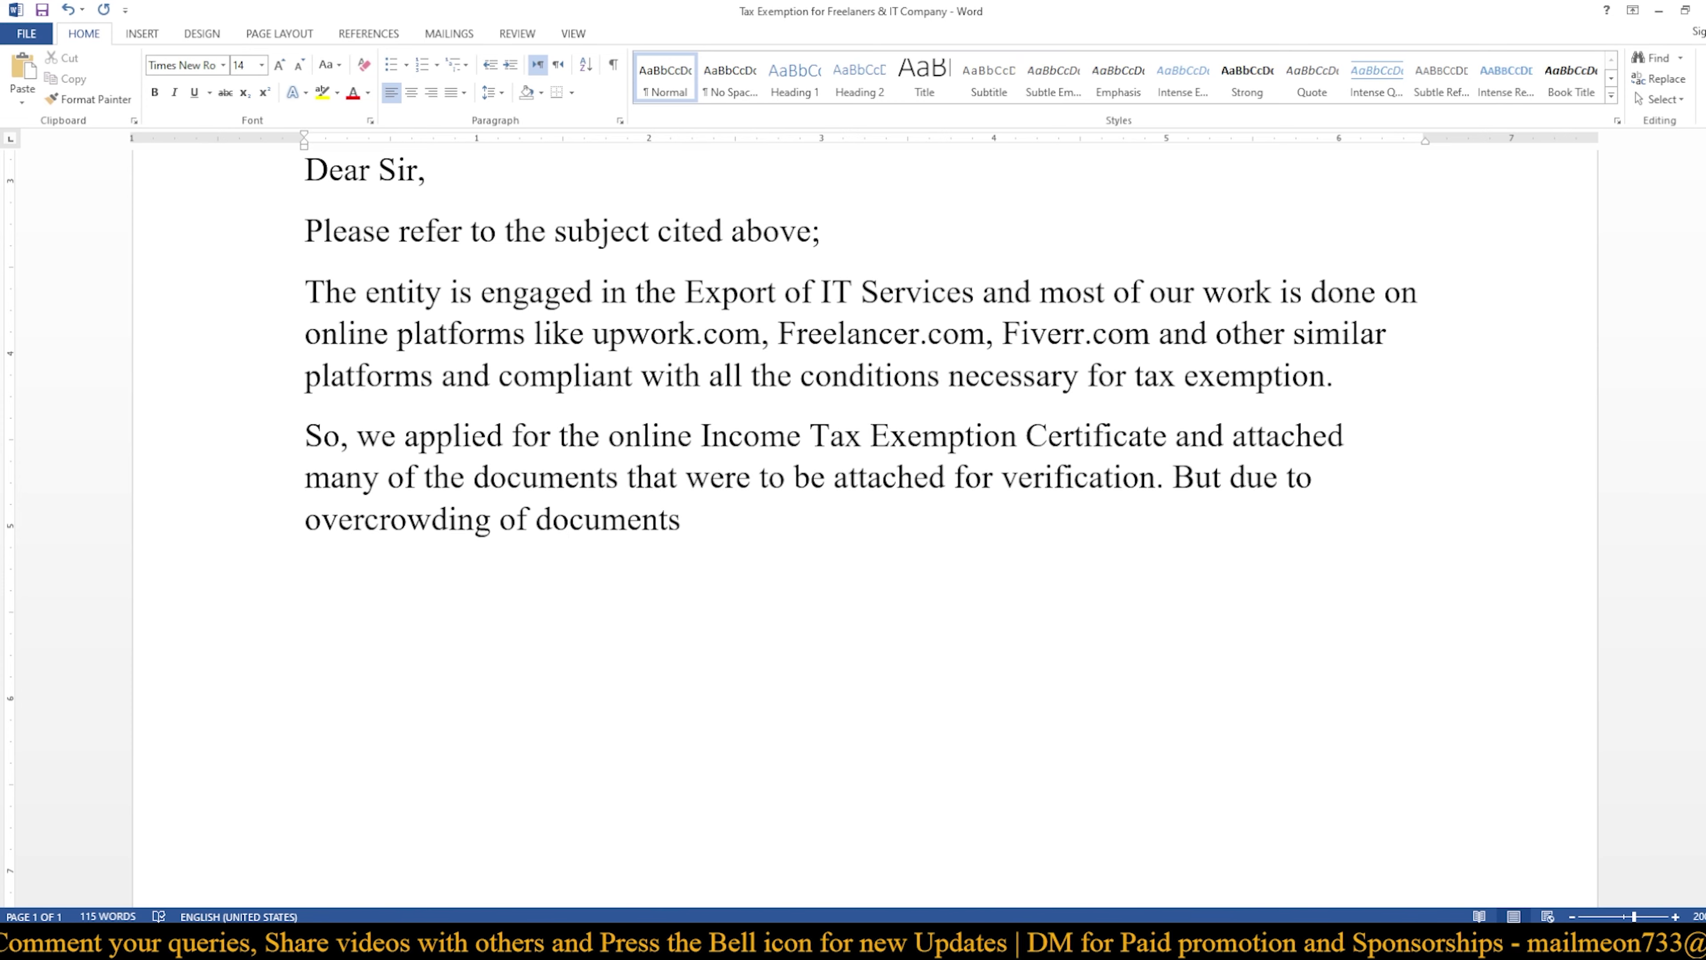
Continue the sentence about overcrowding of documents with "some documents and PRC's were not attached"
{"action": "type", "text": "some docu"}
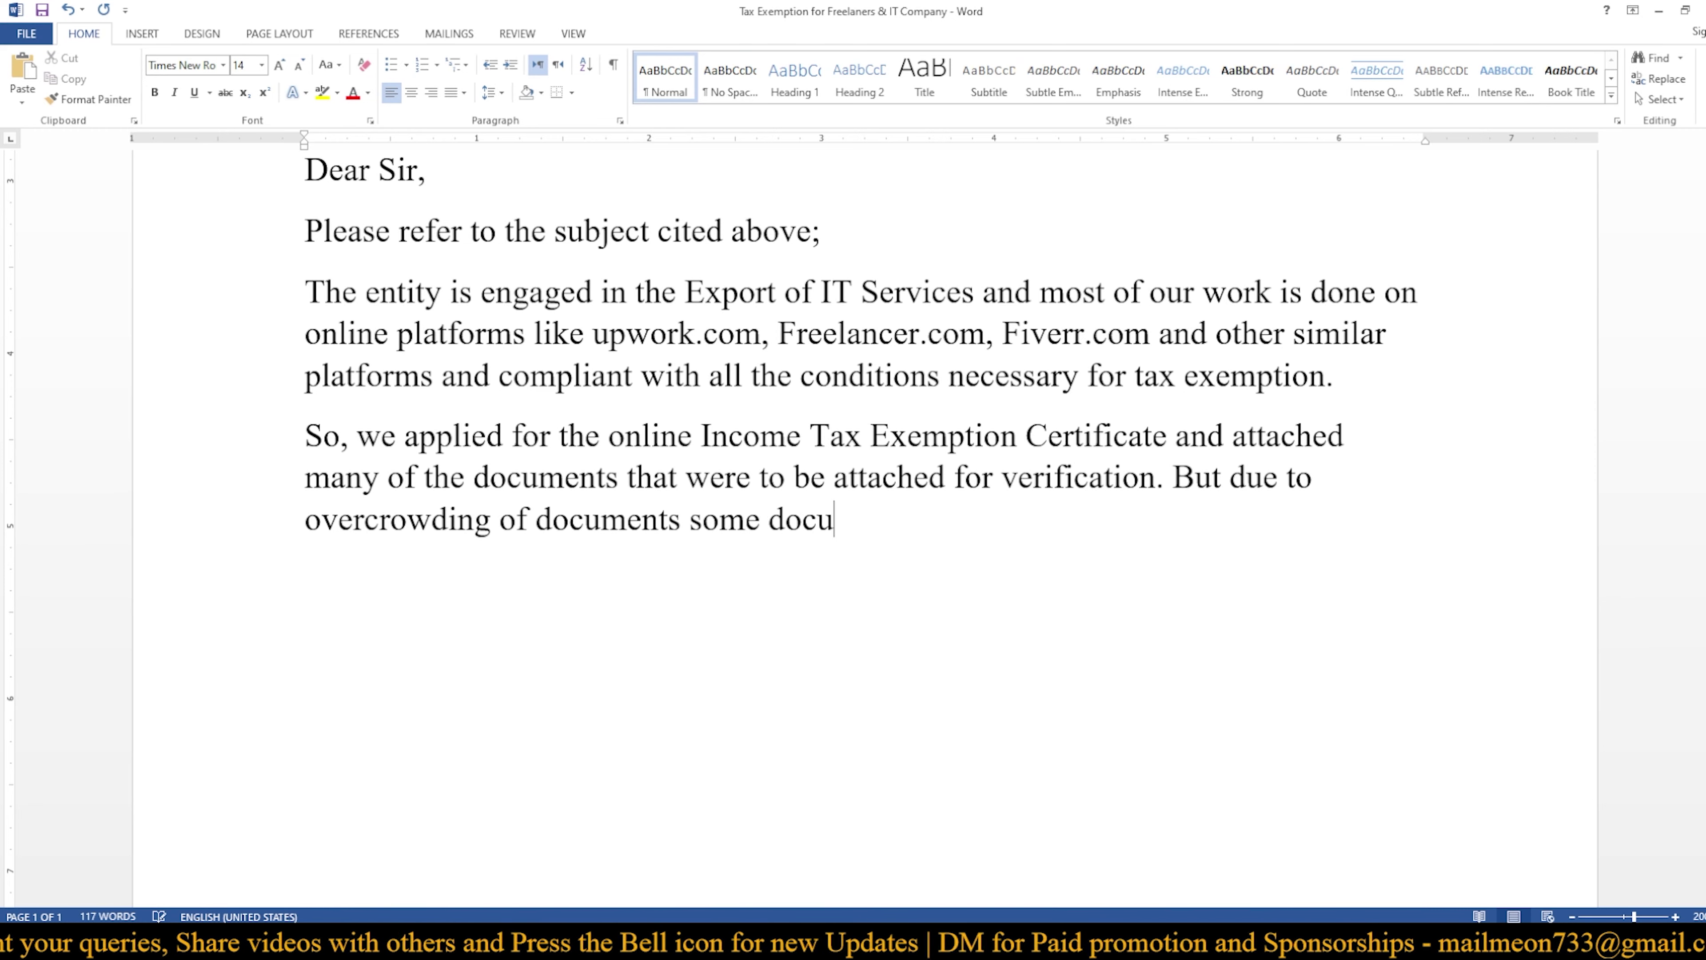
{"action": "type", "text": "ments "}
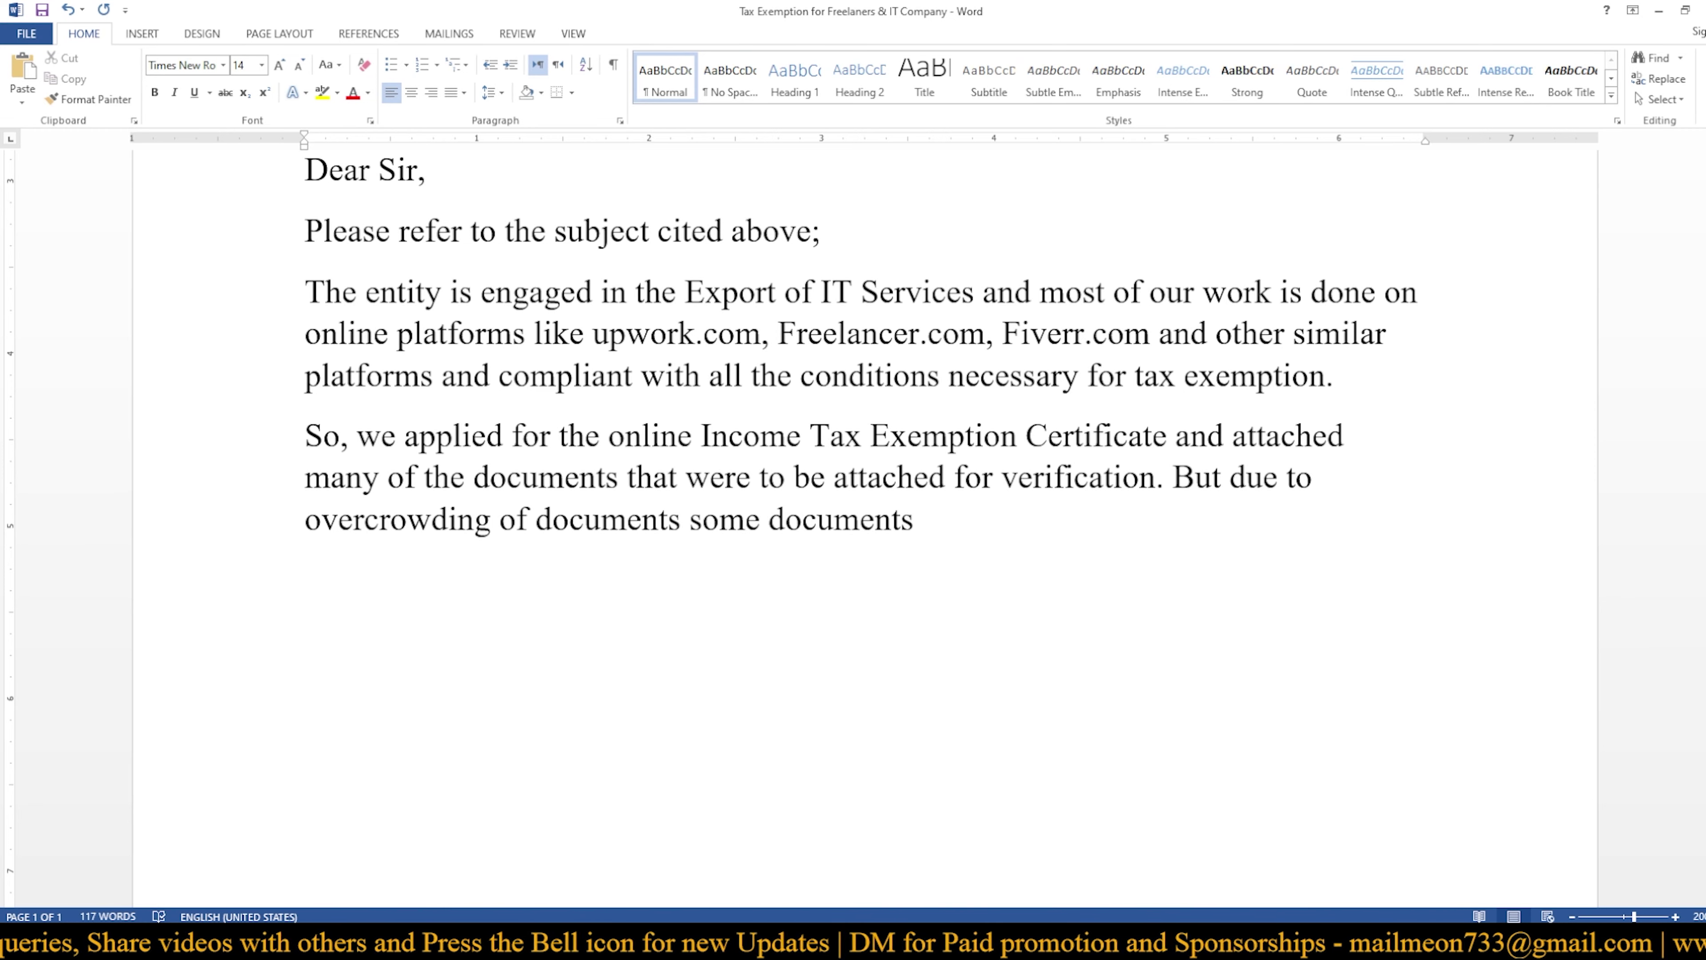
{"action": "type", "text": "and PRC"}
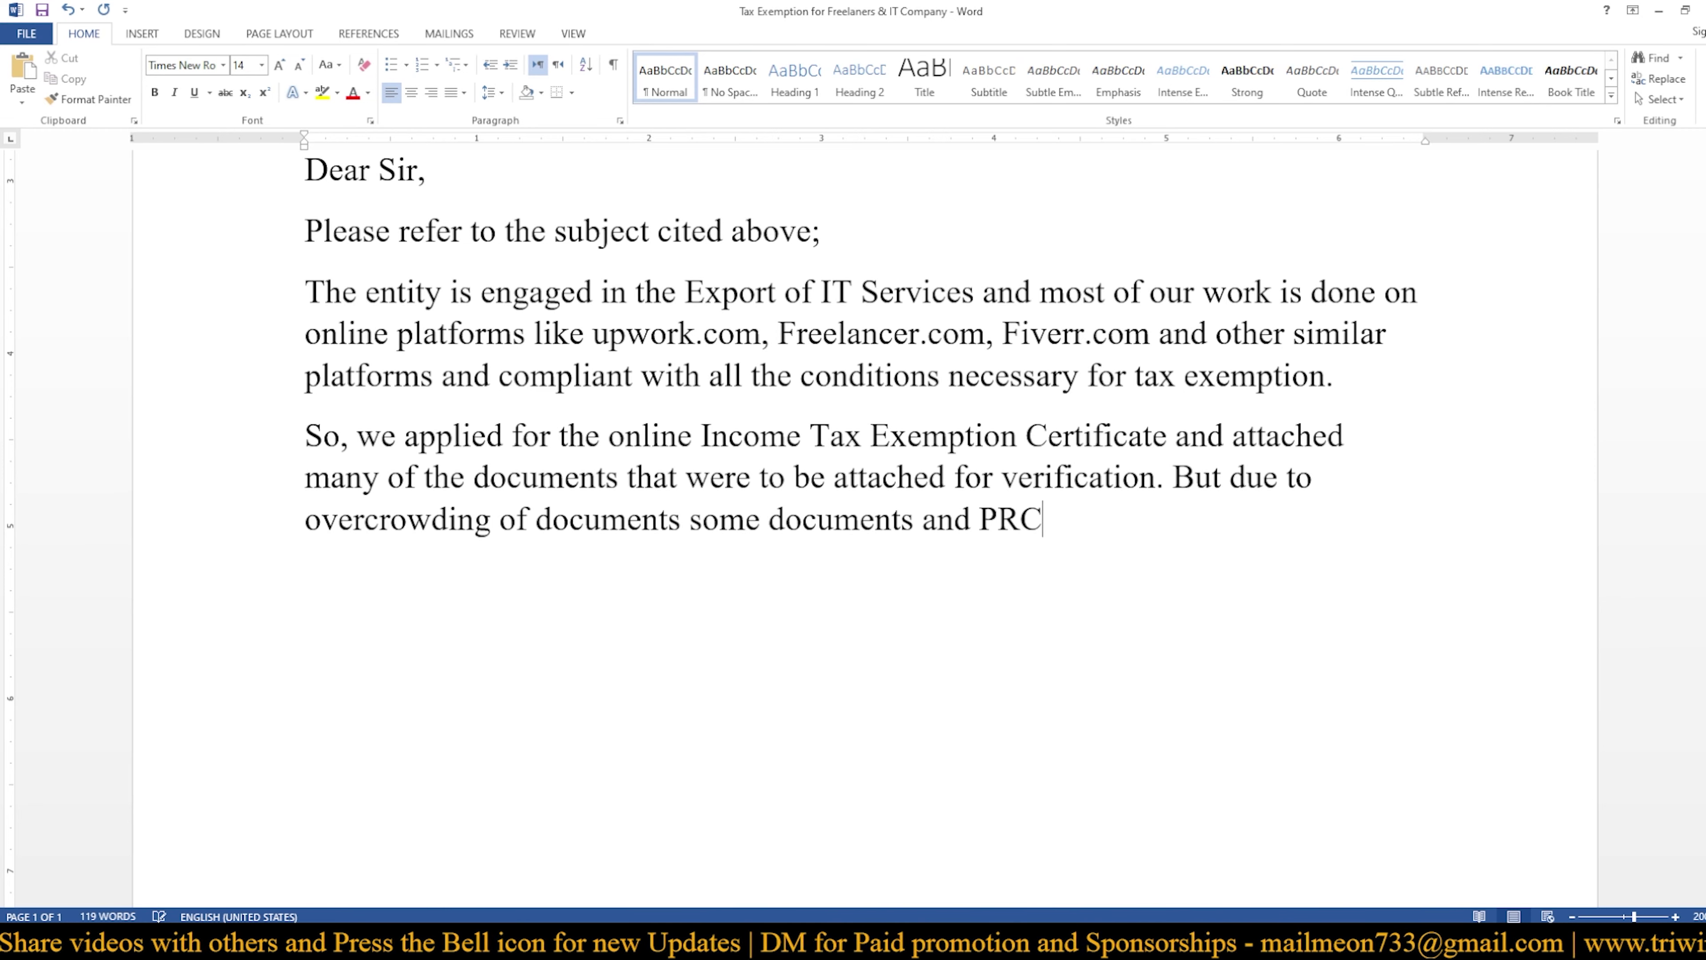
{"action": "type", "text": "'s "}
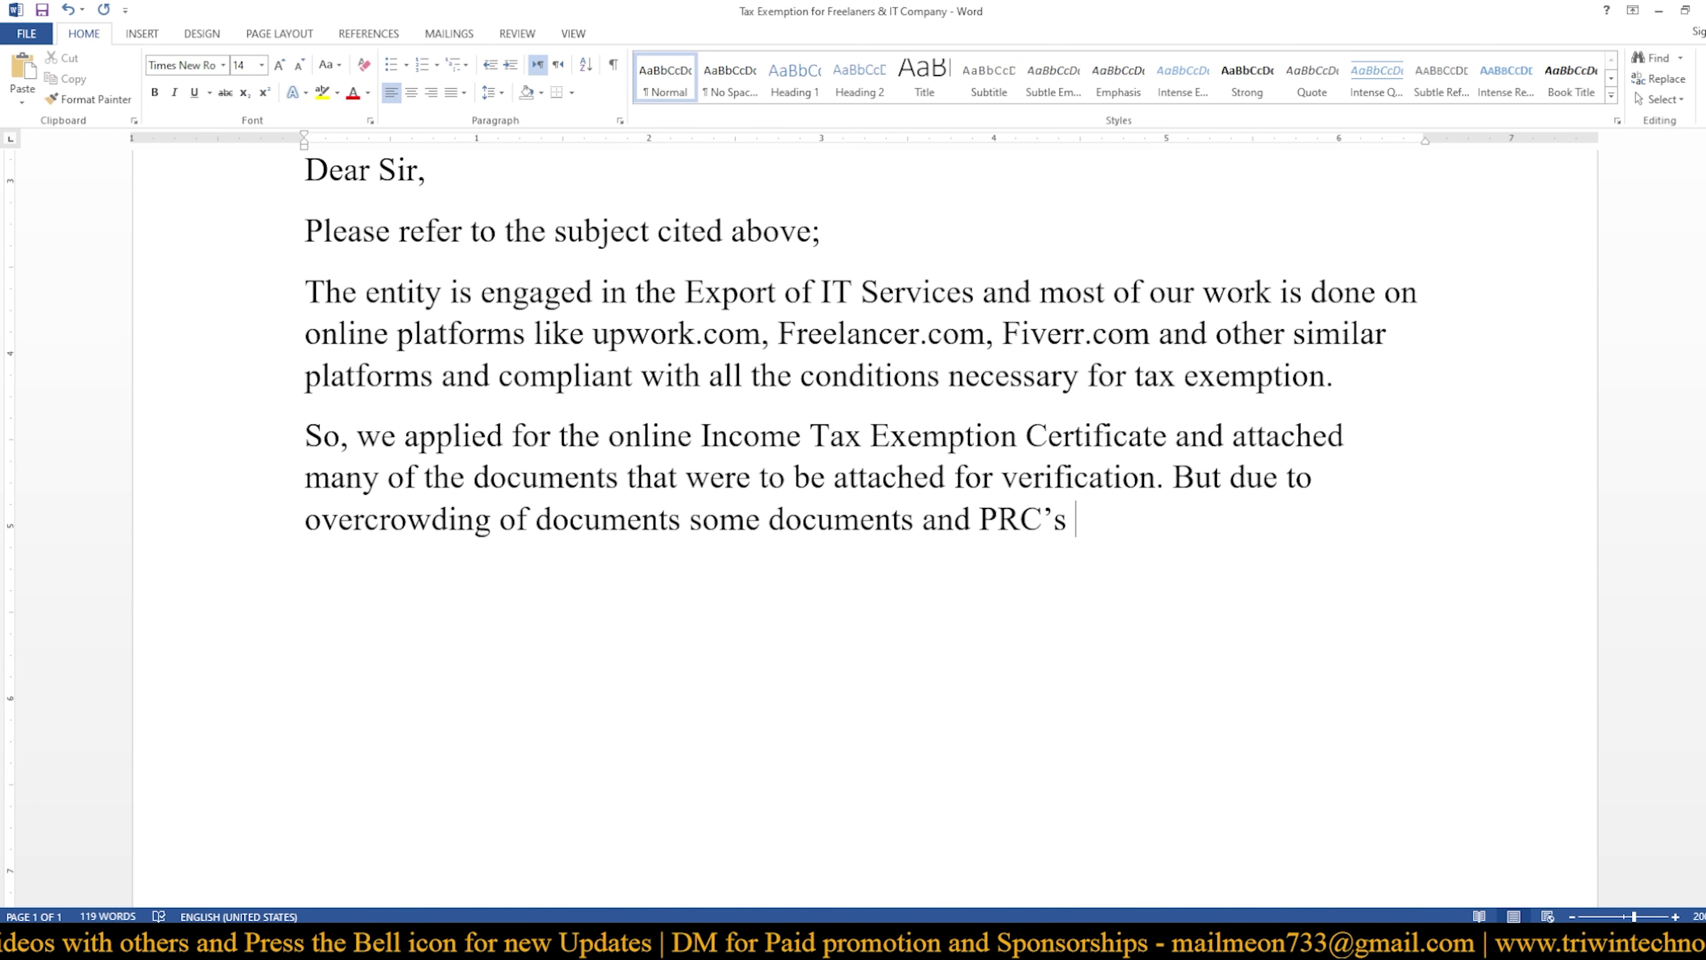
{"action": "type", "text": "were not "}
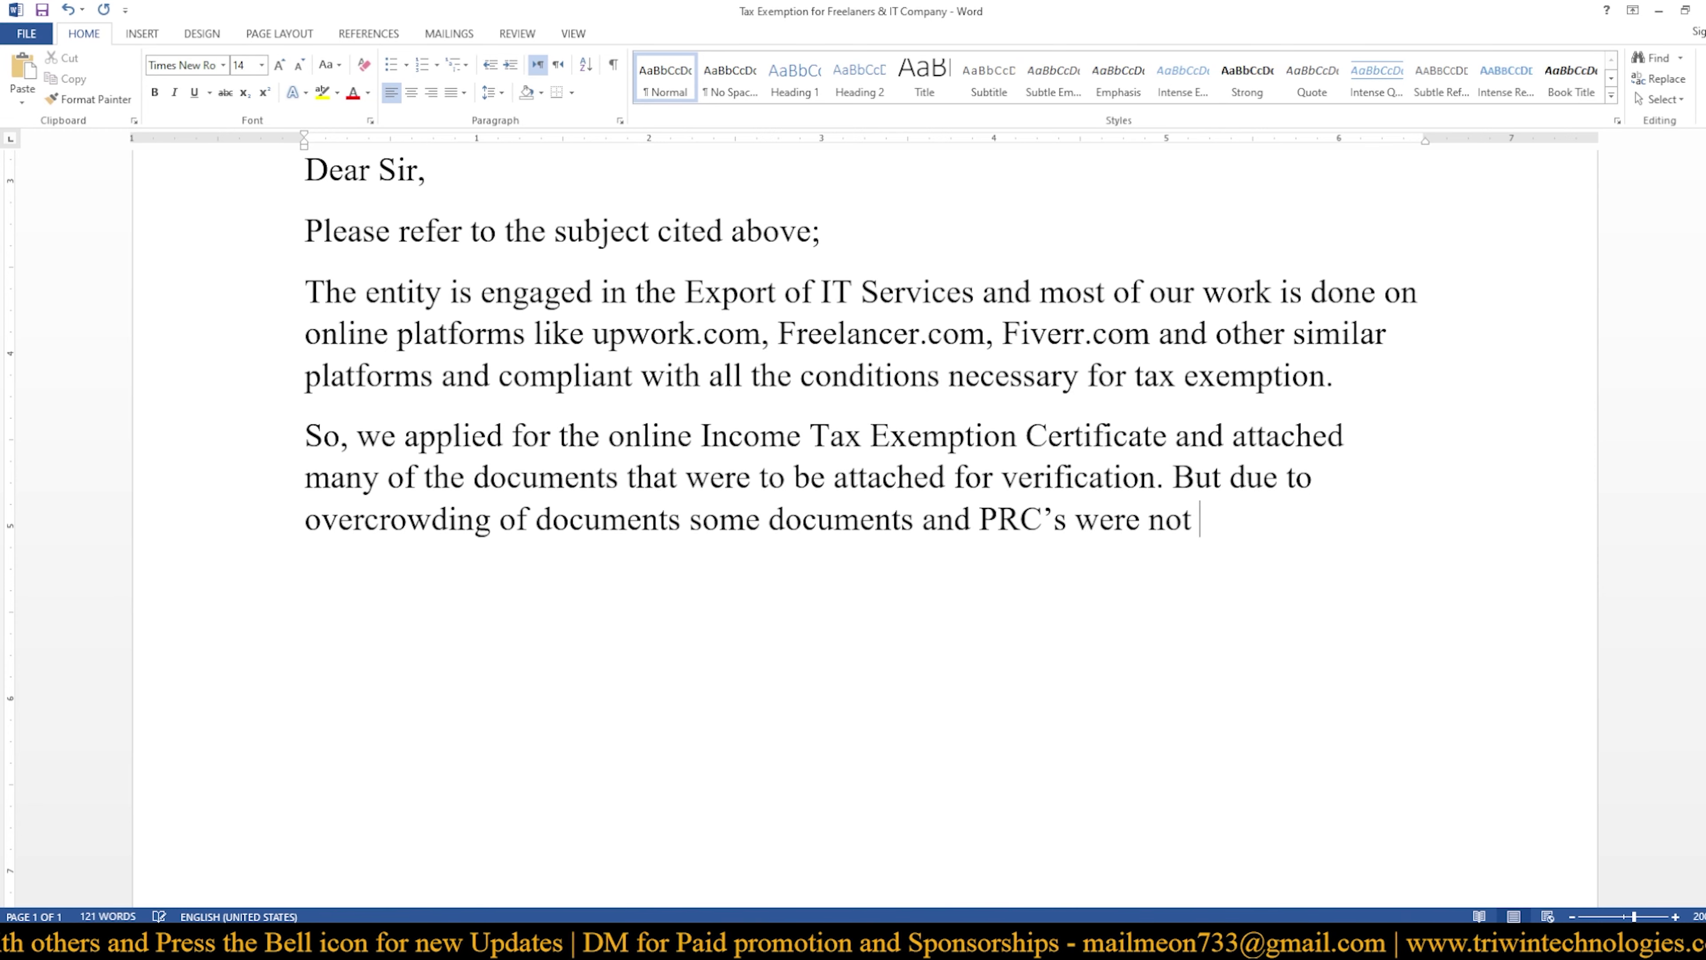
{"action": "type", "text": "att"}
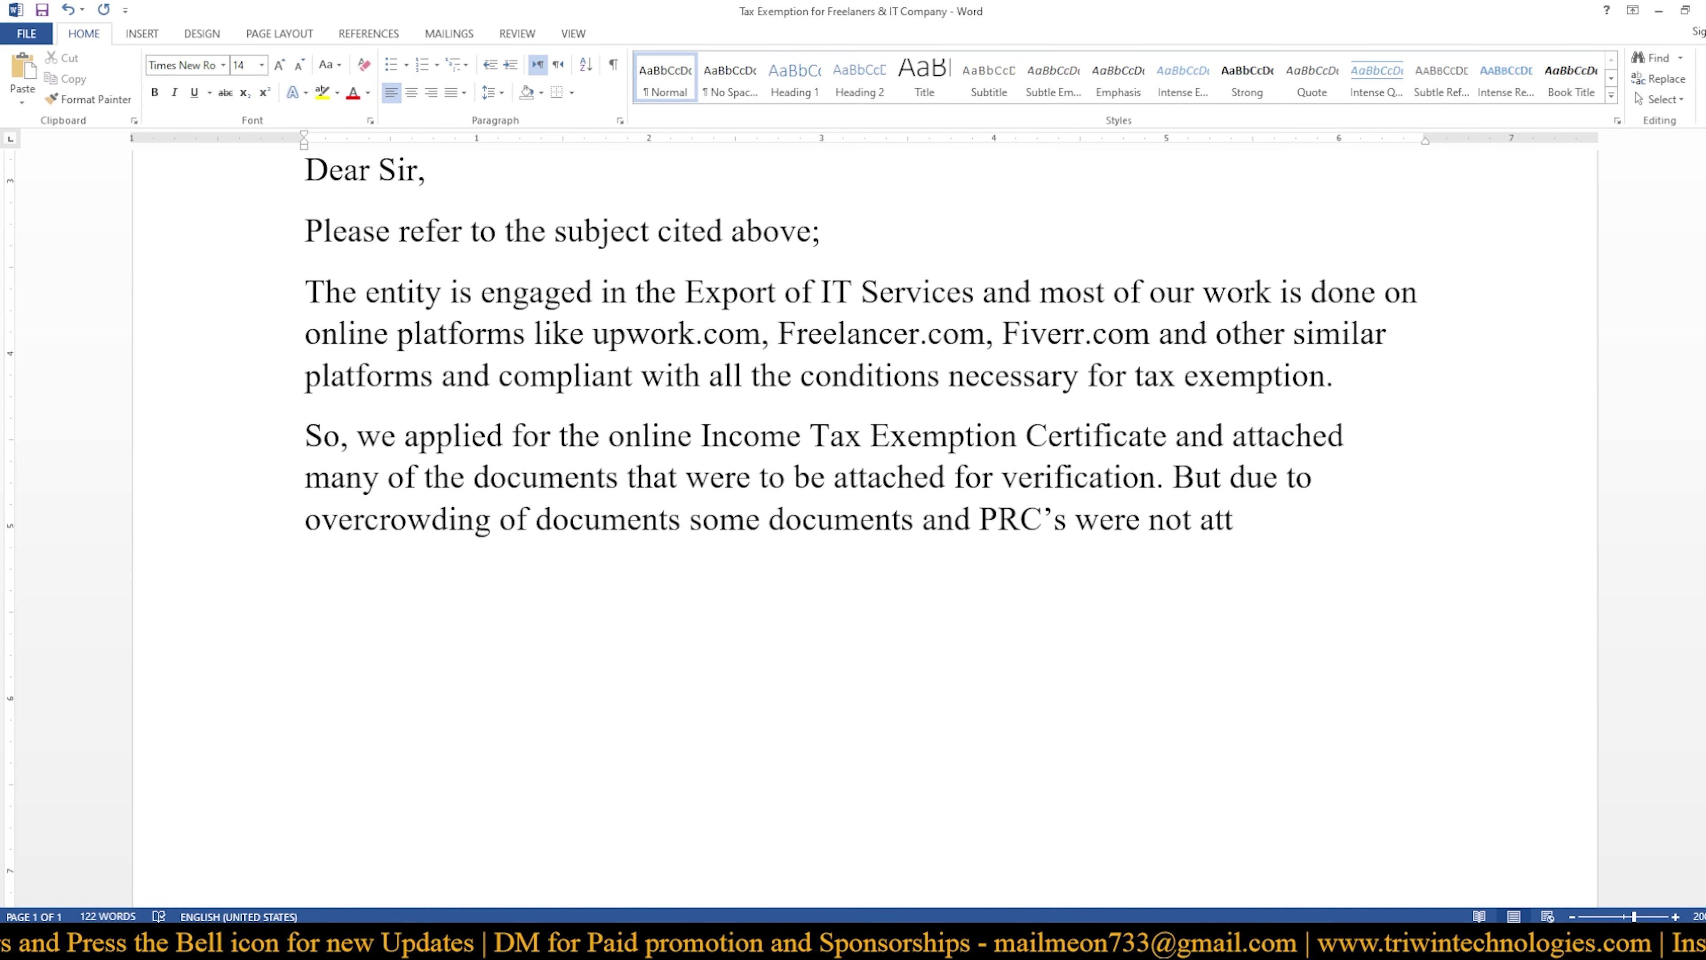
{"action": "type", "text": "ached "}
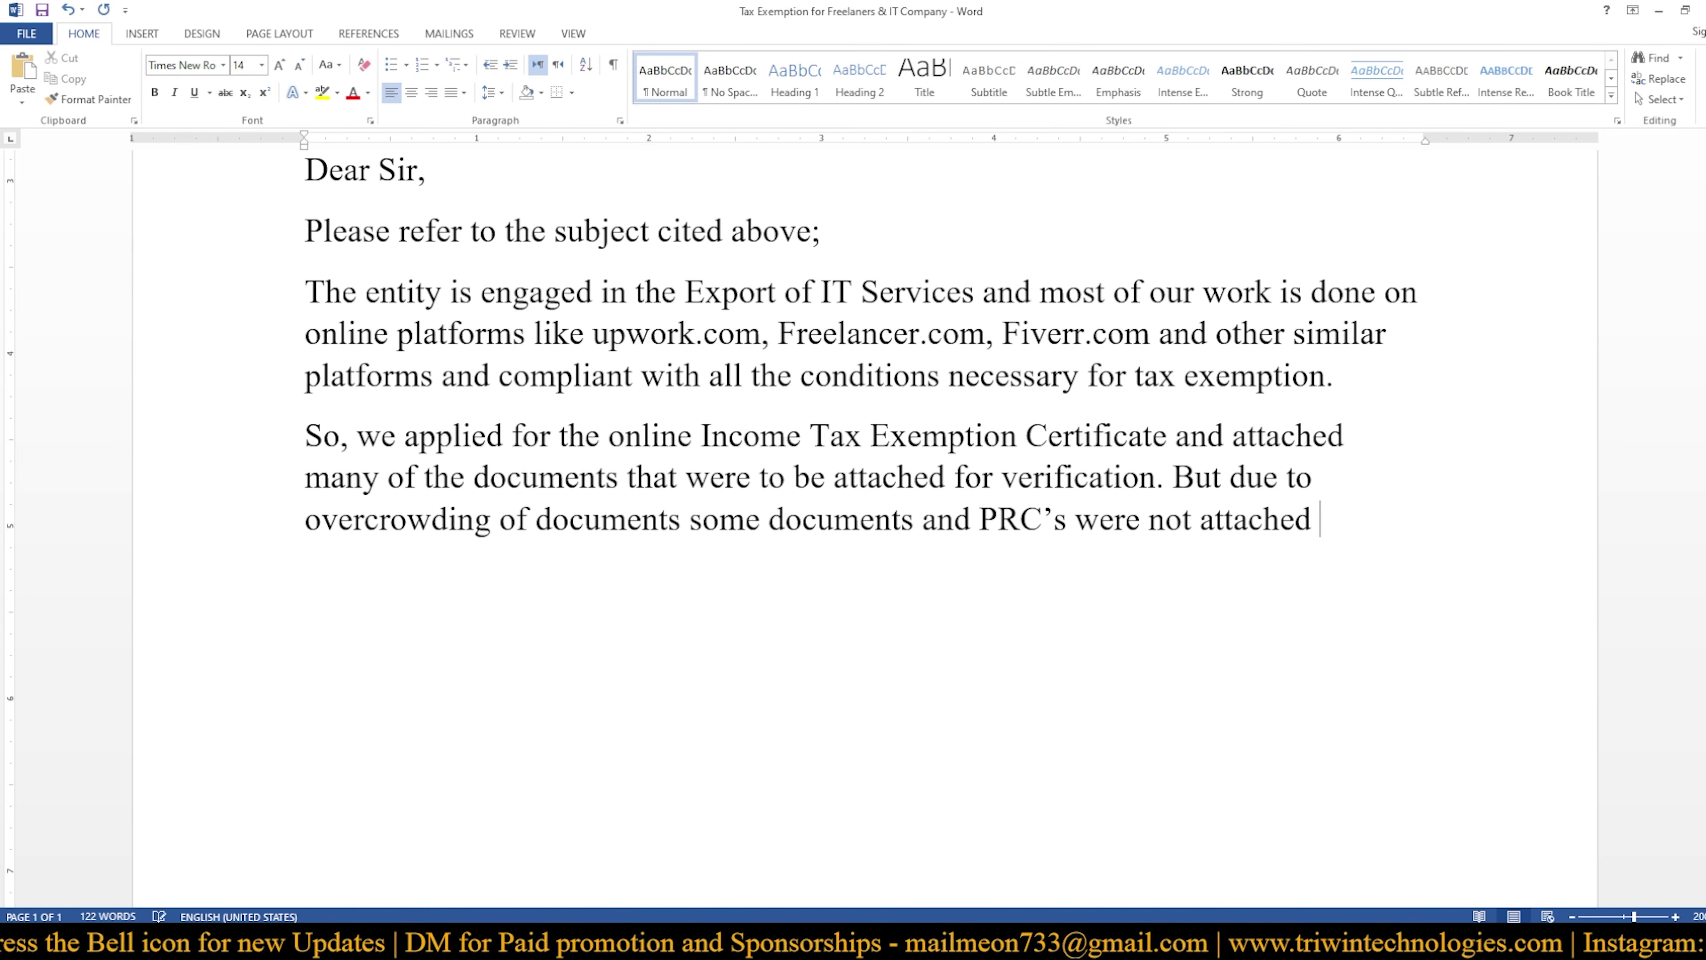
Add the reason "due to technical issue," after "were not attached", correcting the spelling of "technical"
{"action": "type", "text": "due to "}
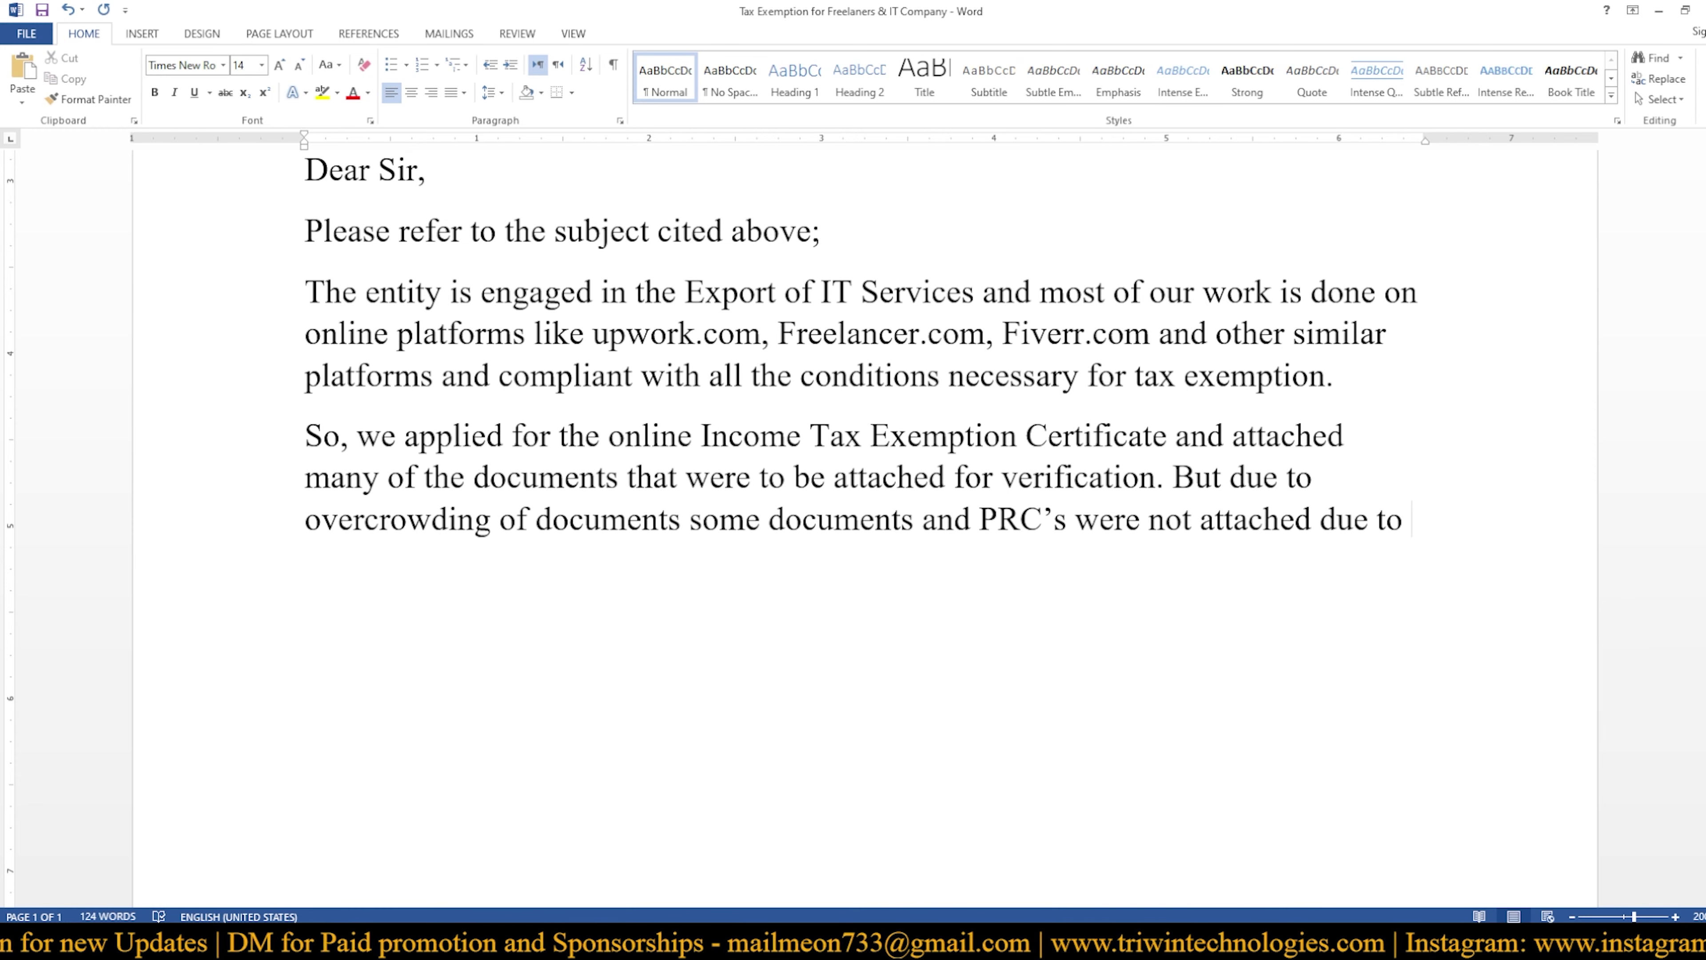
{"action": "type", "text": "twchnical"}
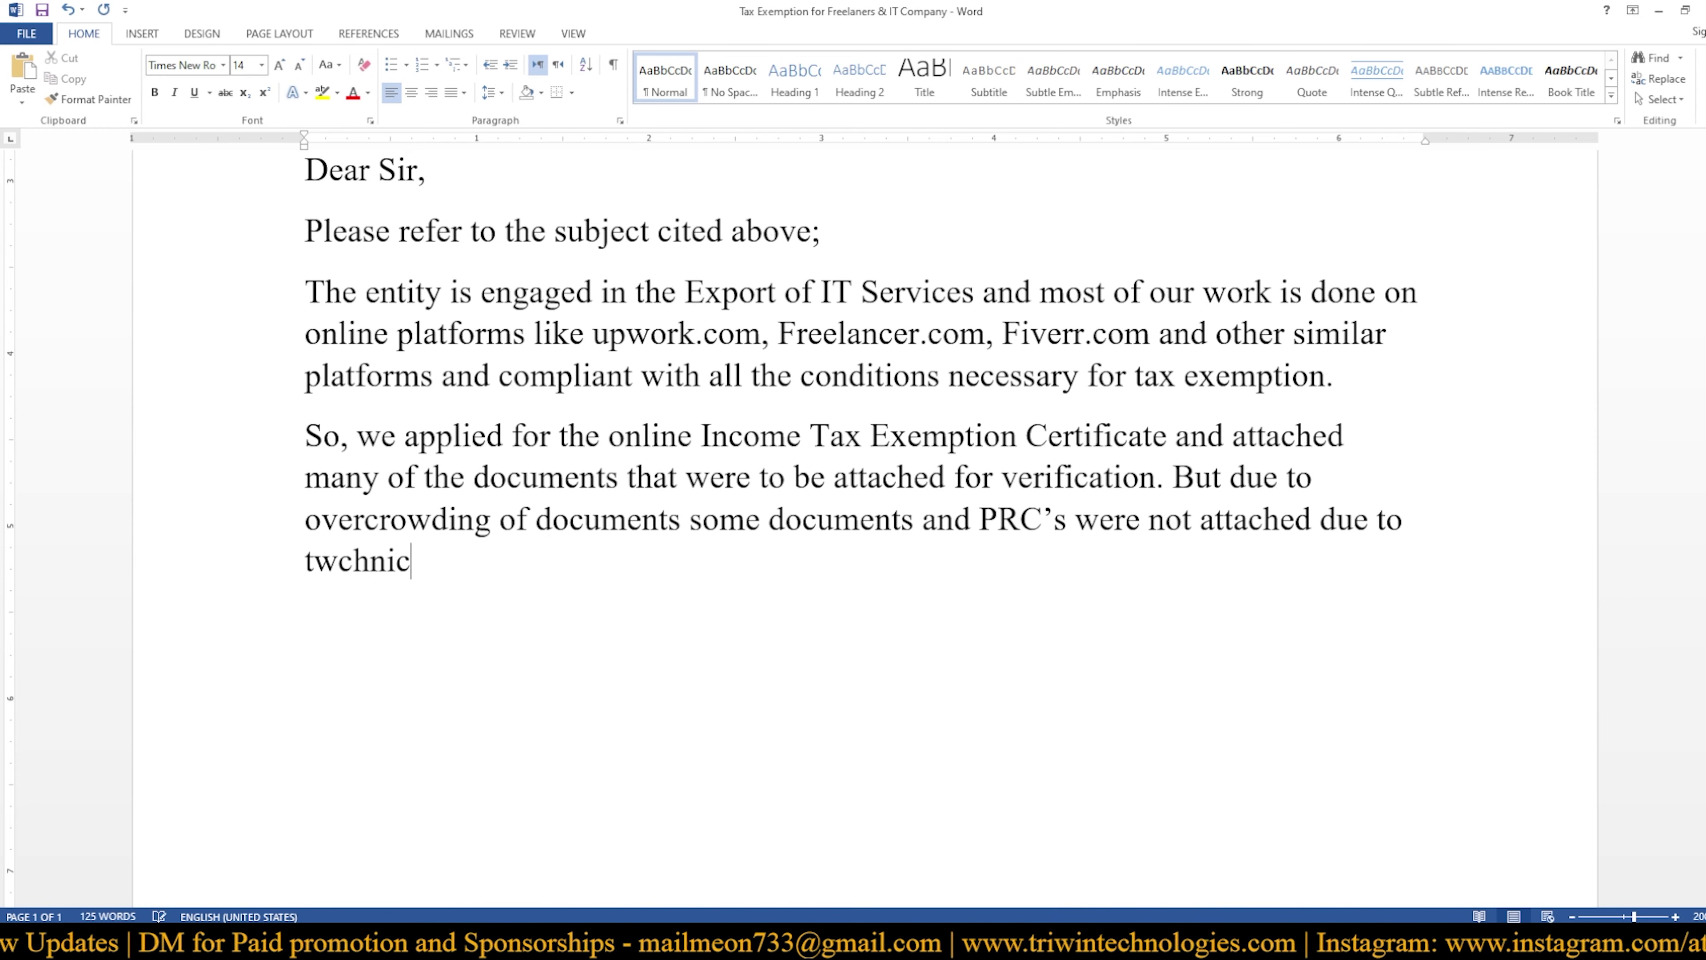
{"action": "key", "text": "BackSpace"}
{"action": "key", "text": "BackSpace"}
{"action": "key", "text": "BackSpace"}
{"action": "key", "text": "BackSpace"}
{"action": "key", "text": "BackSpace"}
{"action": "key", "text": "BackSpace"}
{"action": "key", "text": "BackSpace"}
{"action": "key", "text": "BackSpace"}
{"action": "key", "text": "BackSpace"}
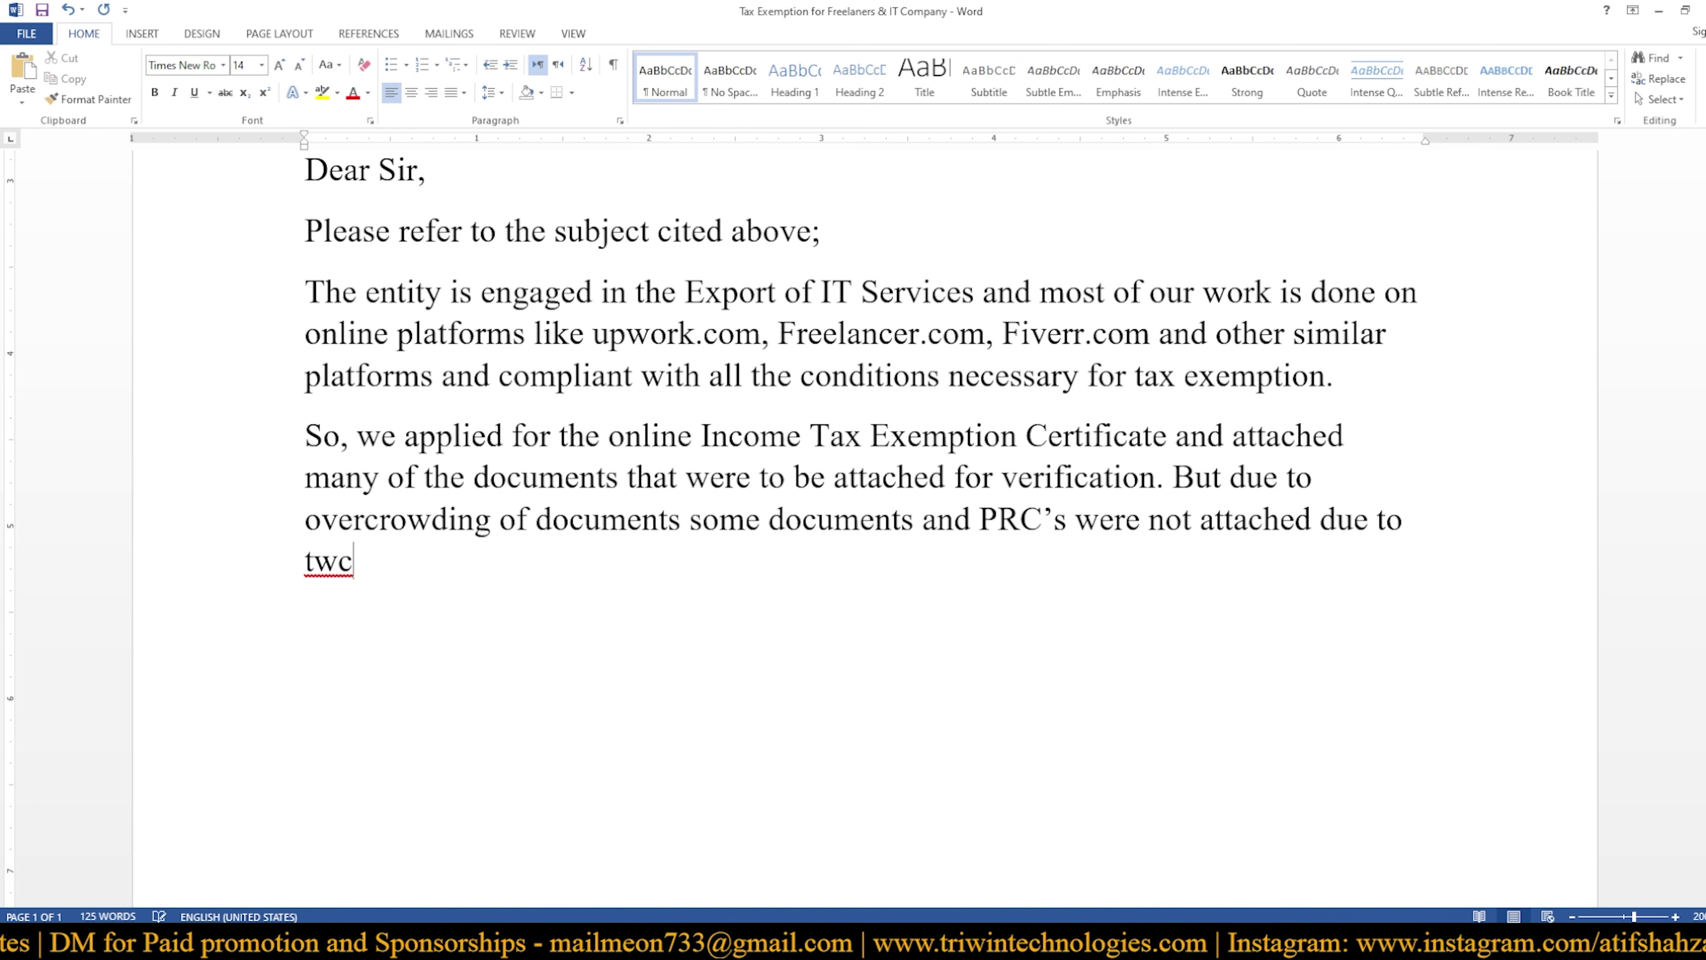
{"action": "type", "text": "ec"}
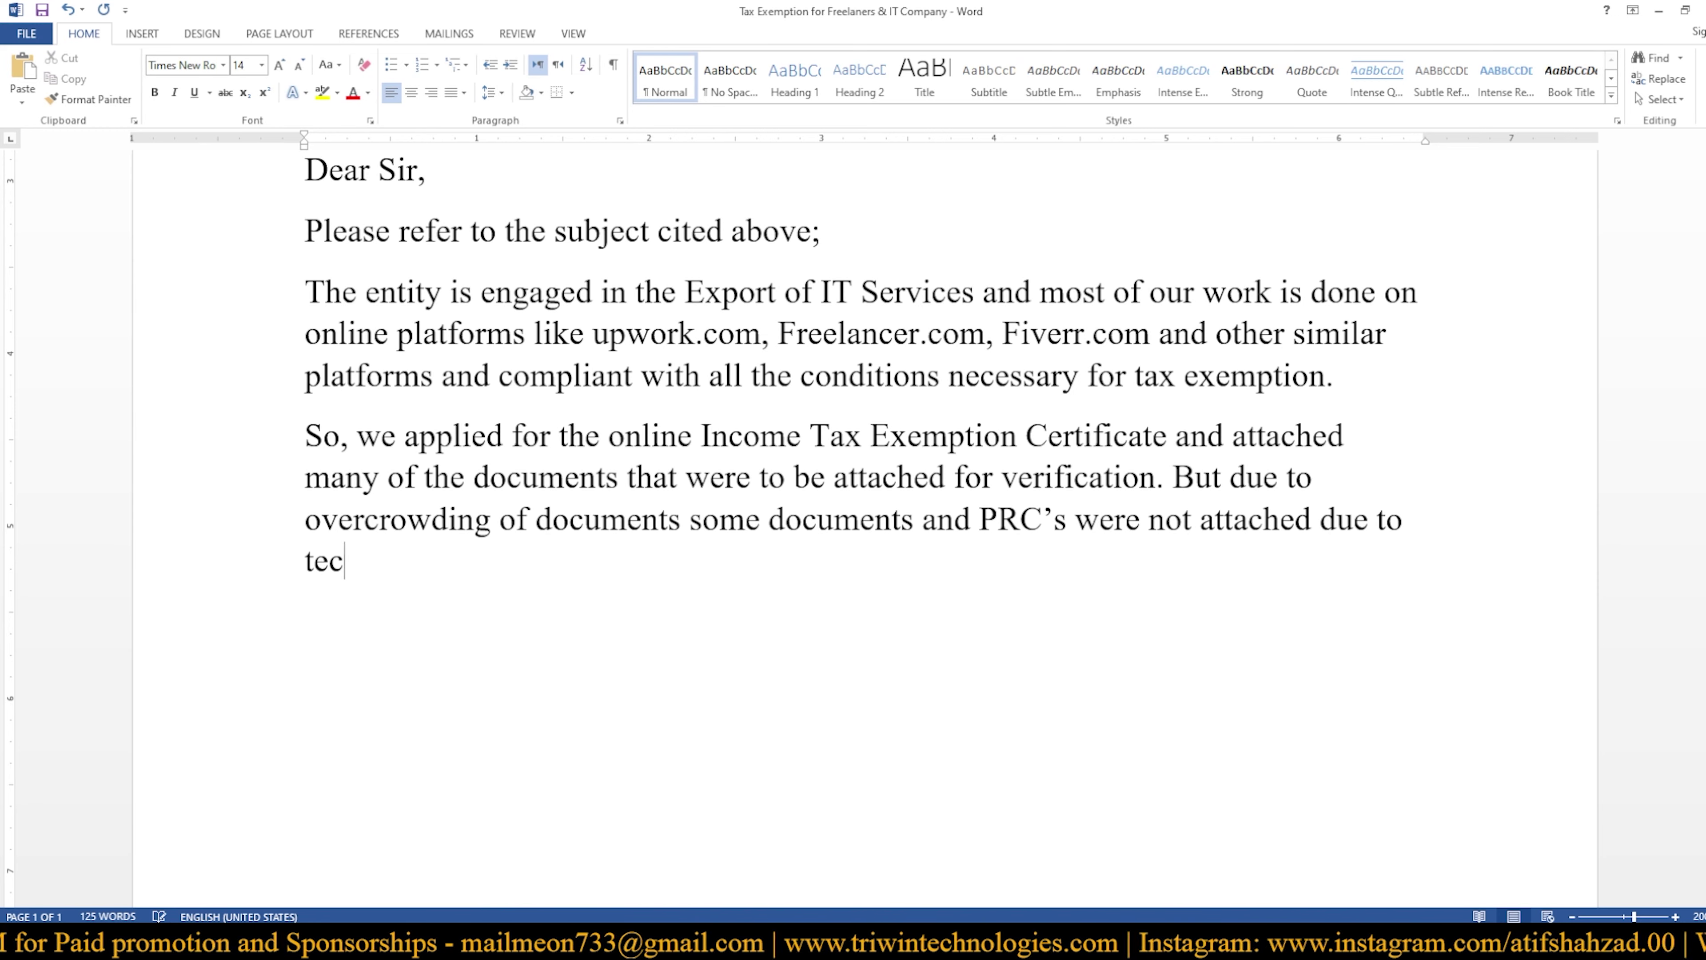
{"action": "type", "text": "hnoi"}
{"action": "key", "text": "BackSpace"}
{"action": "key", "text": "BackSpace"}
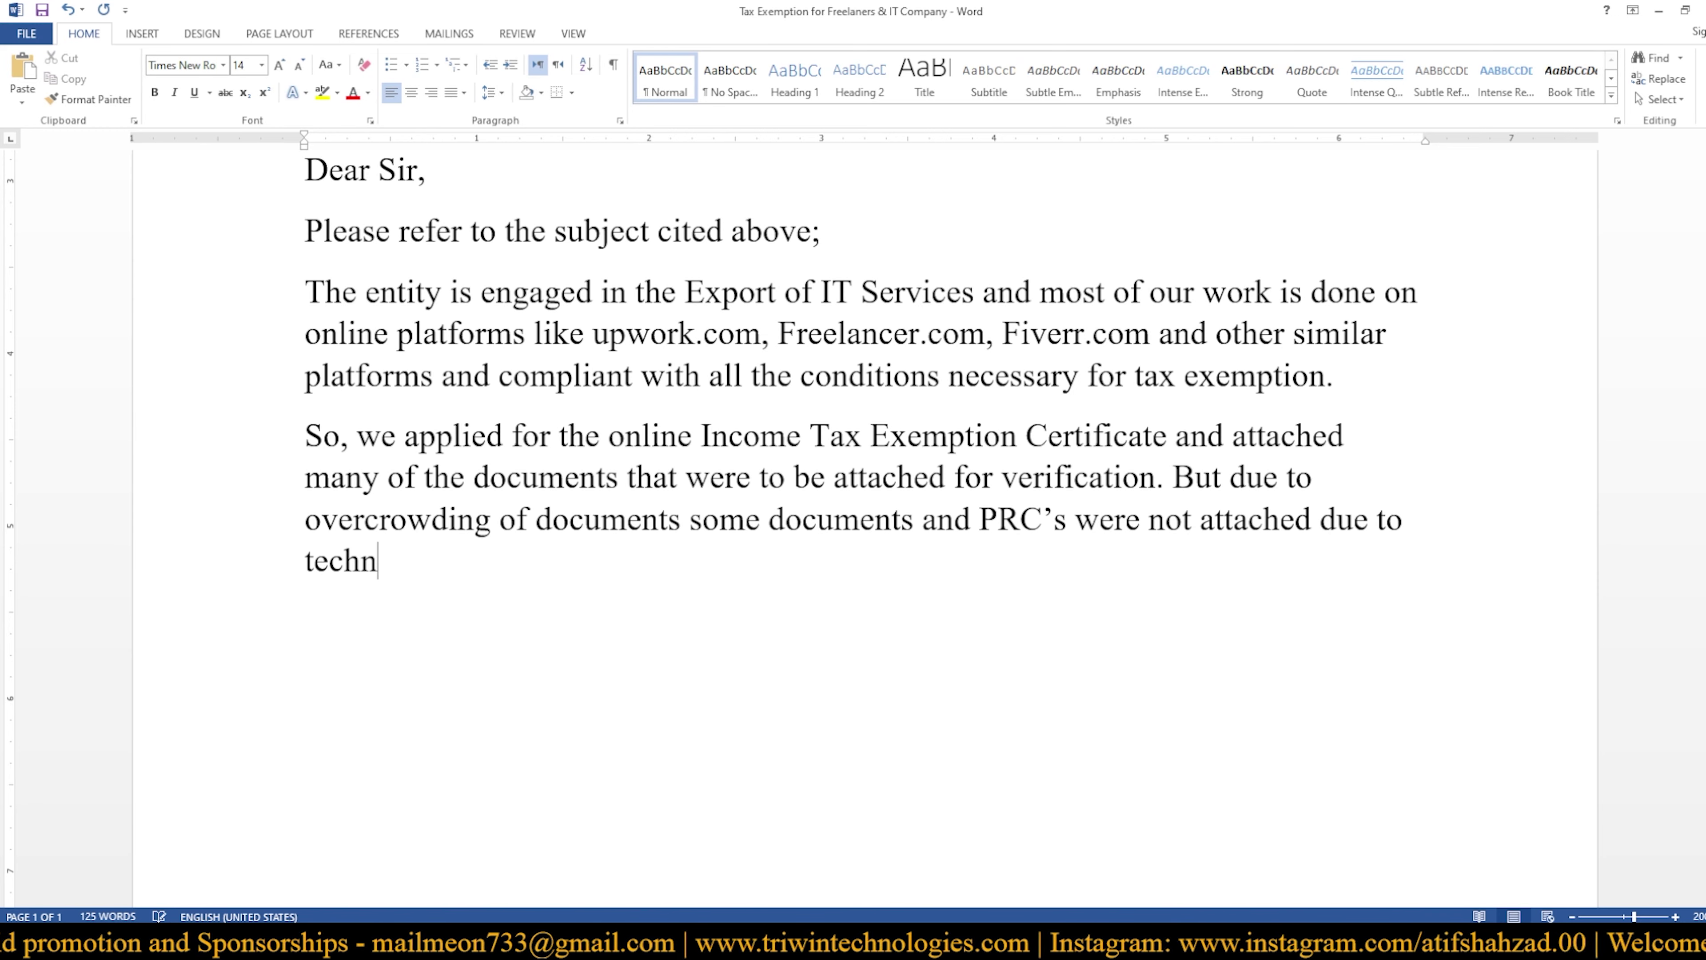
{"action": "type", "text": "ical issue"}
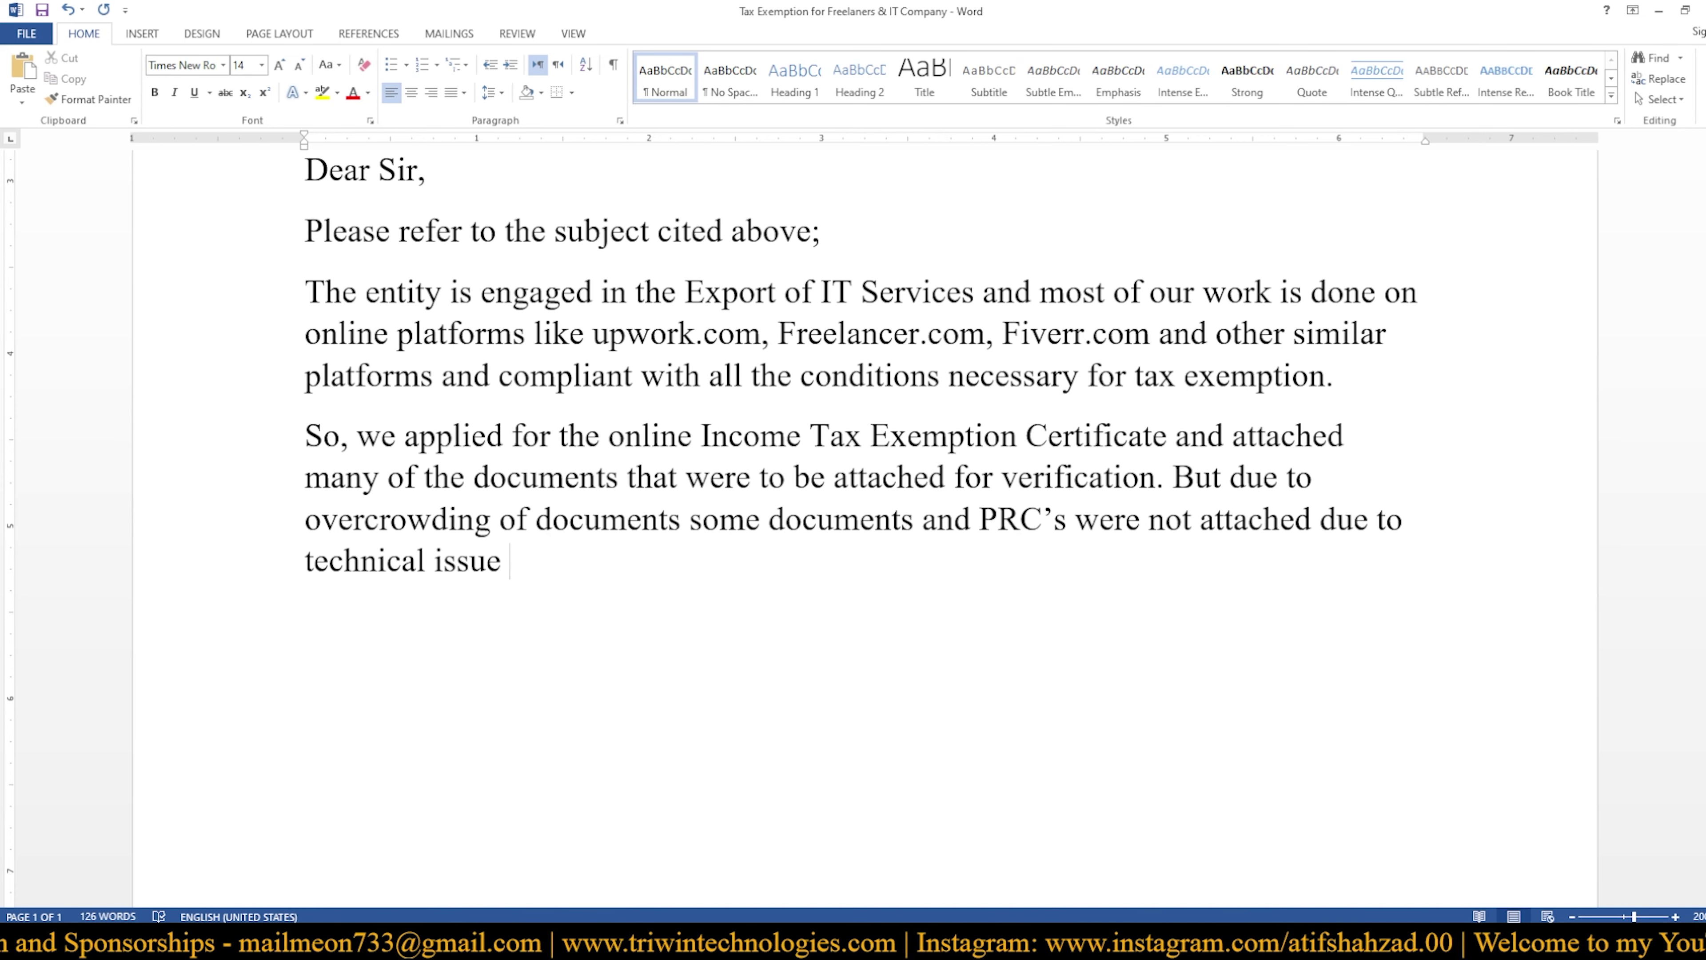
{"action": "key", "text": "BackSpace"}
{"action": "type", "text": ", "}
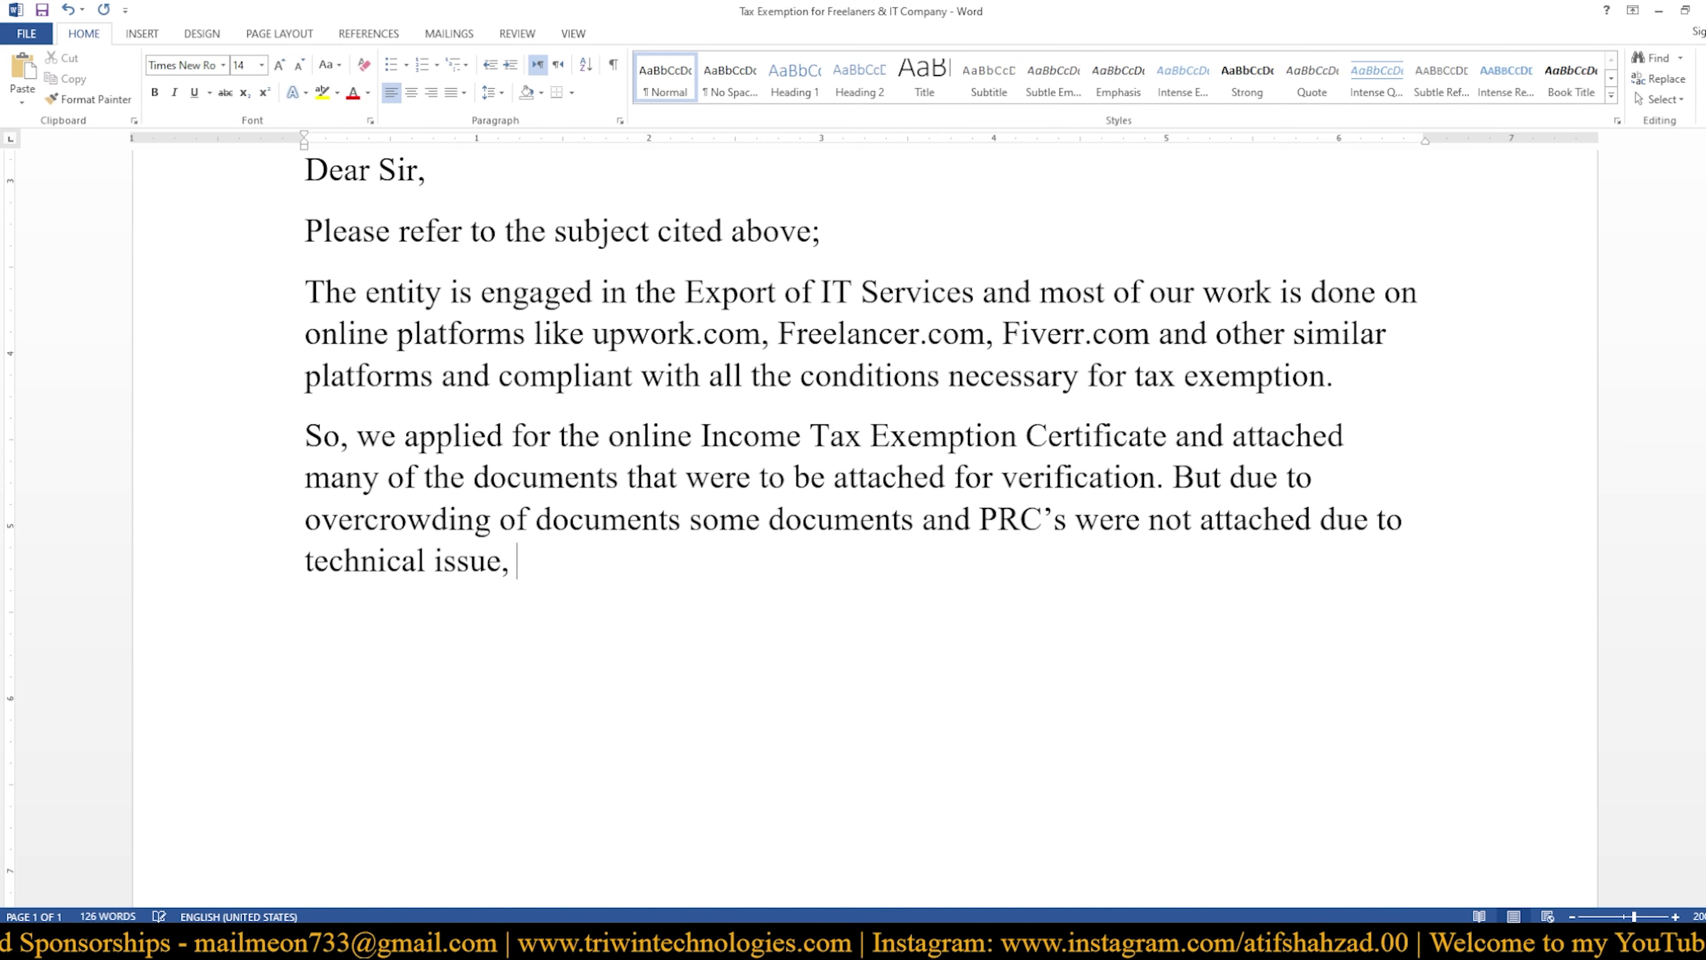
Finish the sentence with "on the basis of which our exemption certificate has been rejected."
{"action": "type", "text": "on the "}
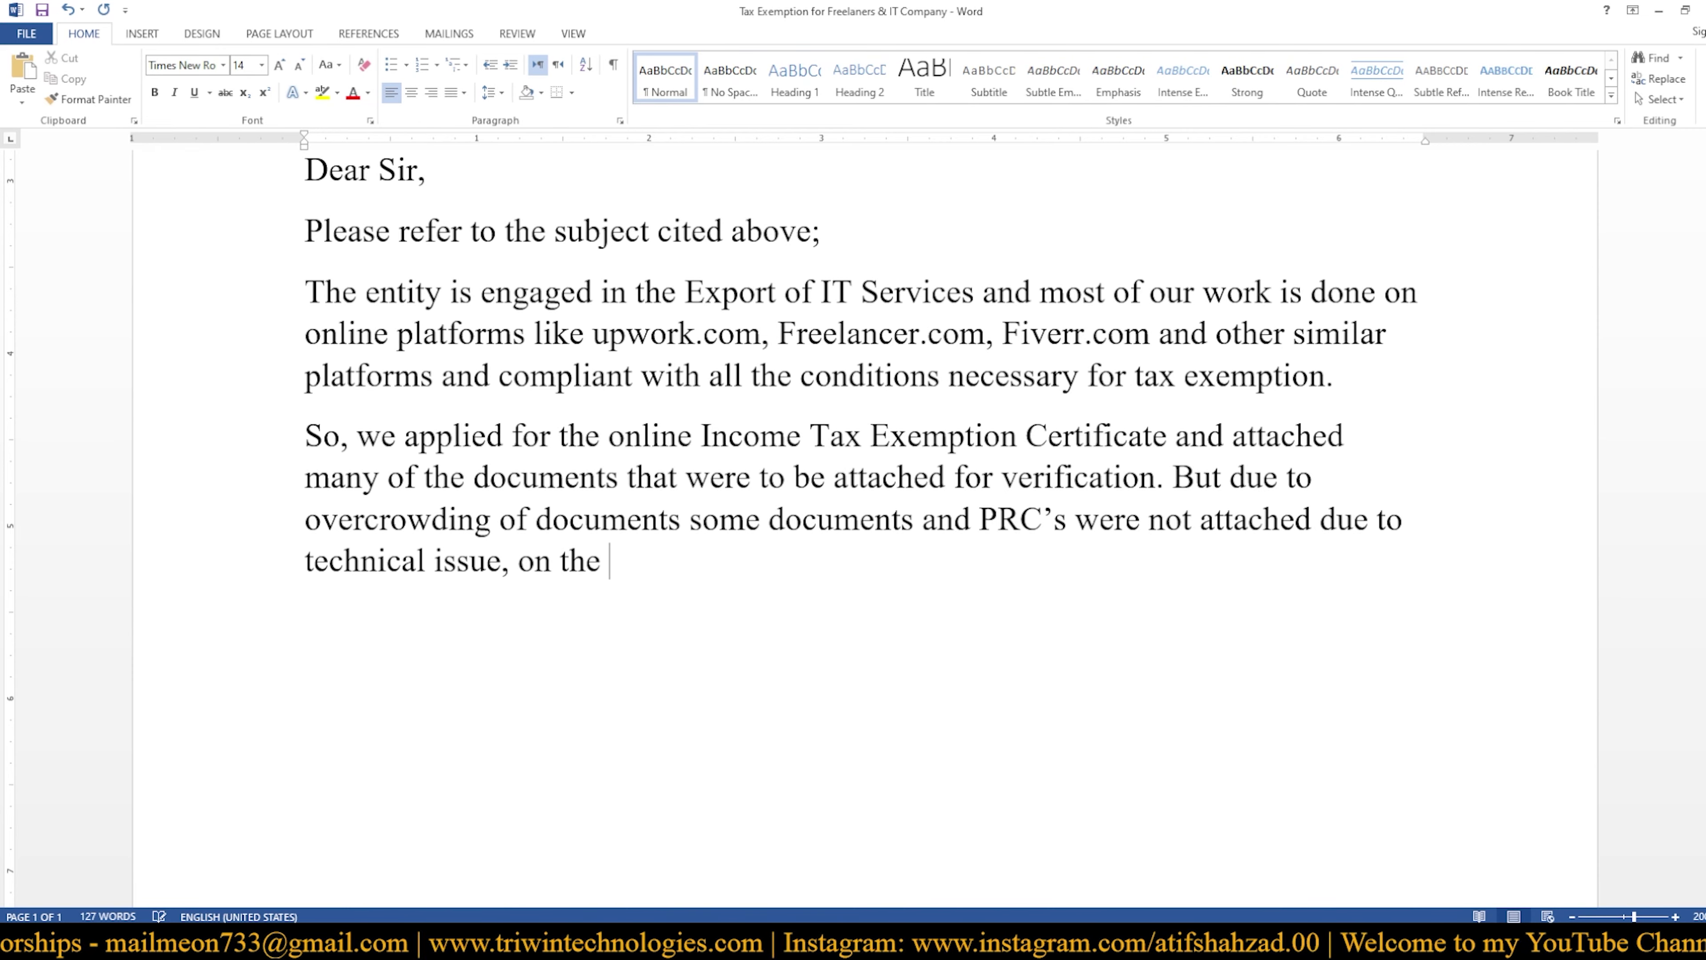
{"action": "type", "text": "basis"}
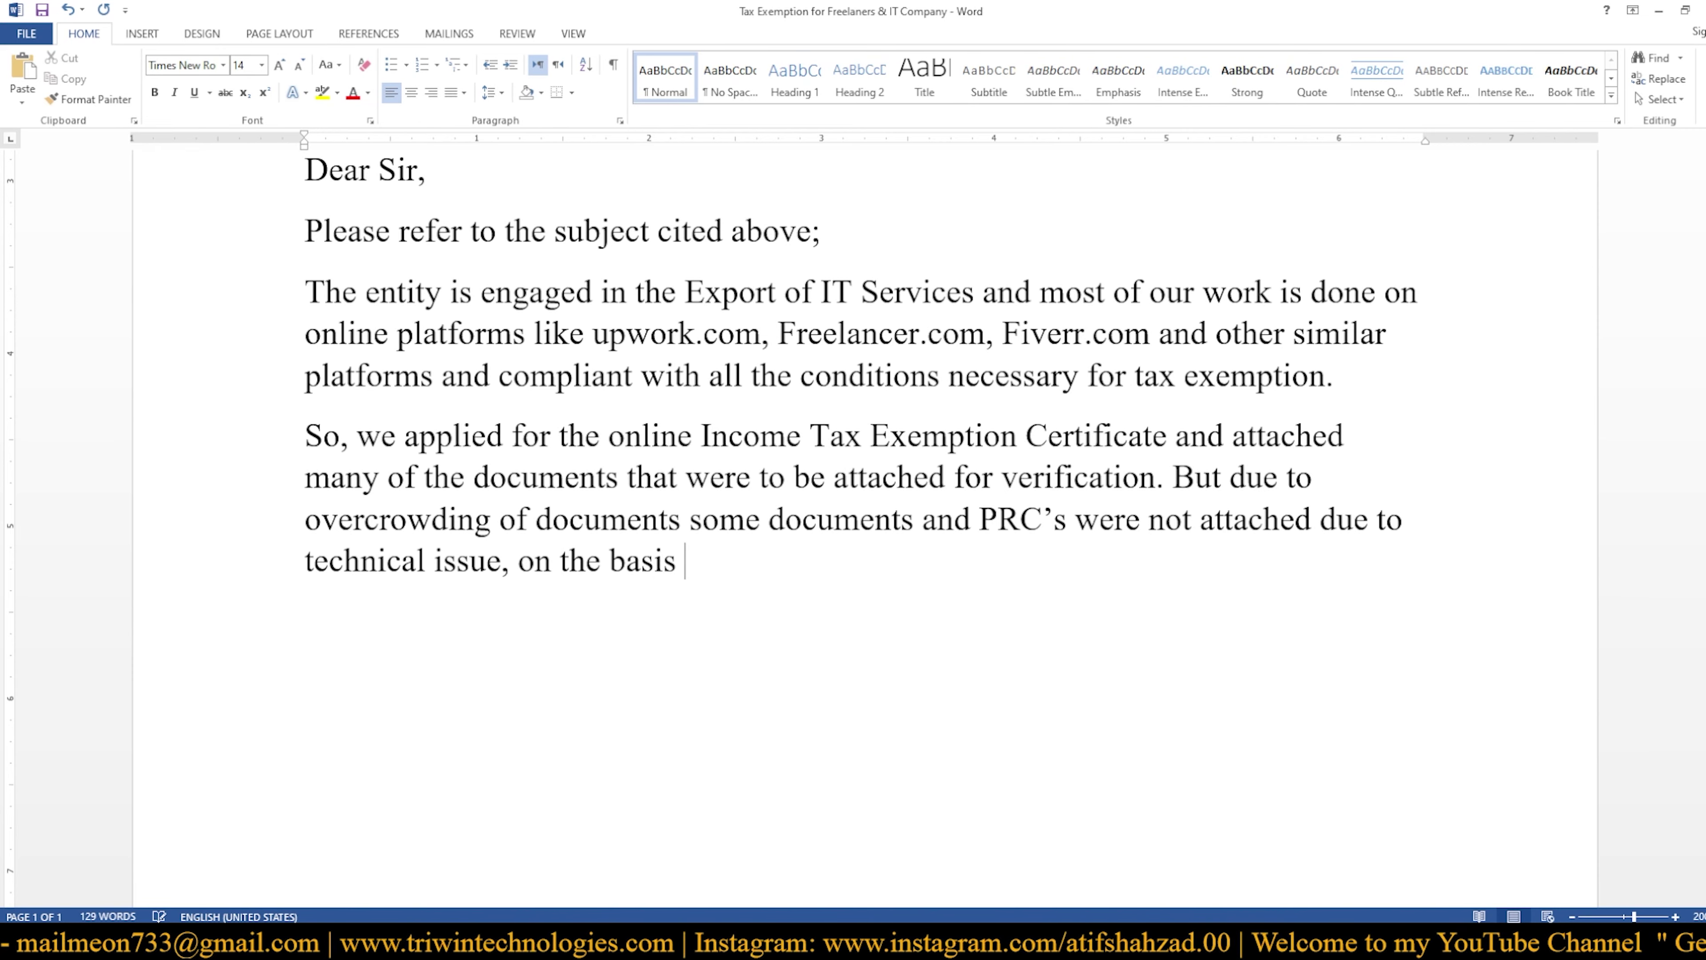
{"action": "type", "text": " of whi"}
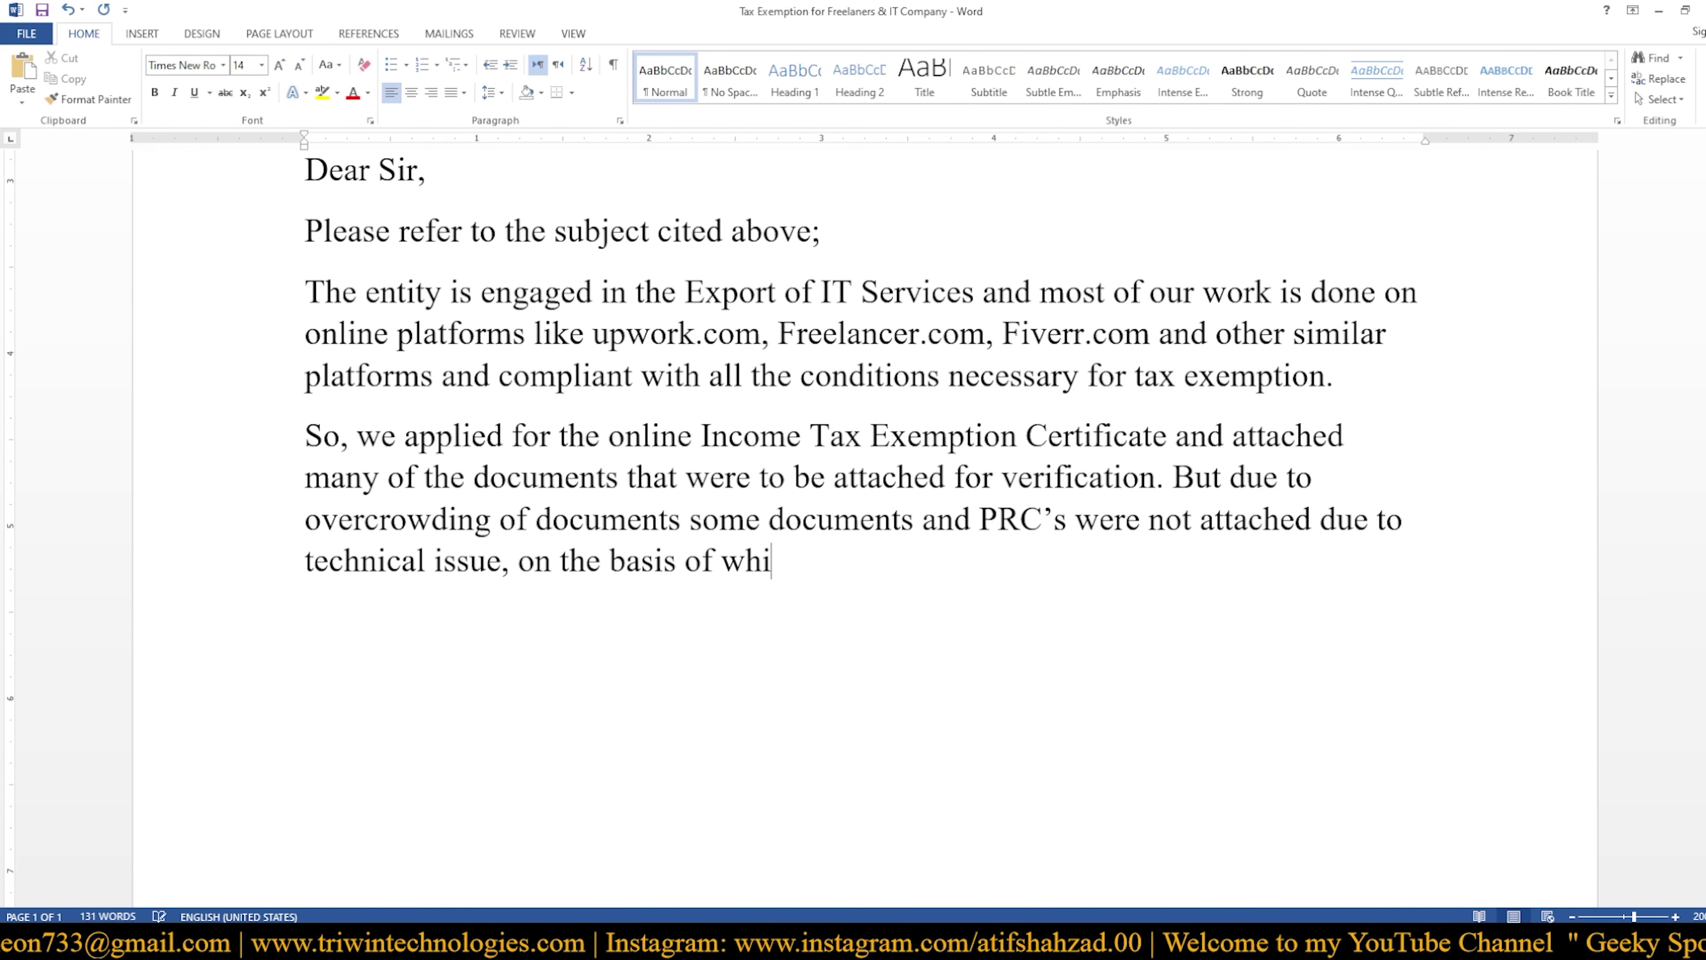
{"action": "type", "text": "ch "}
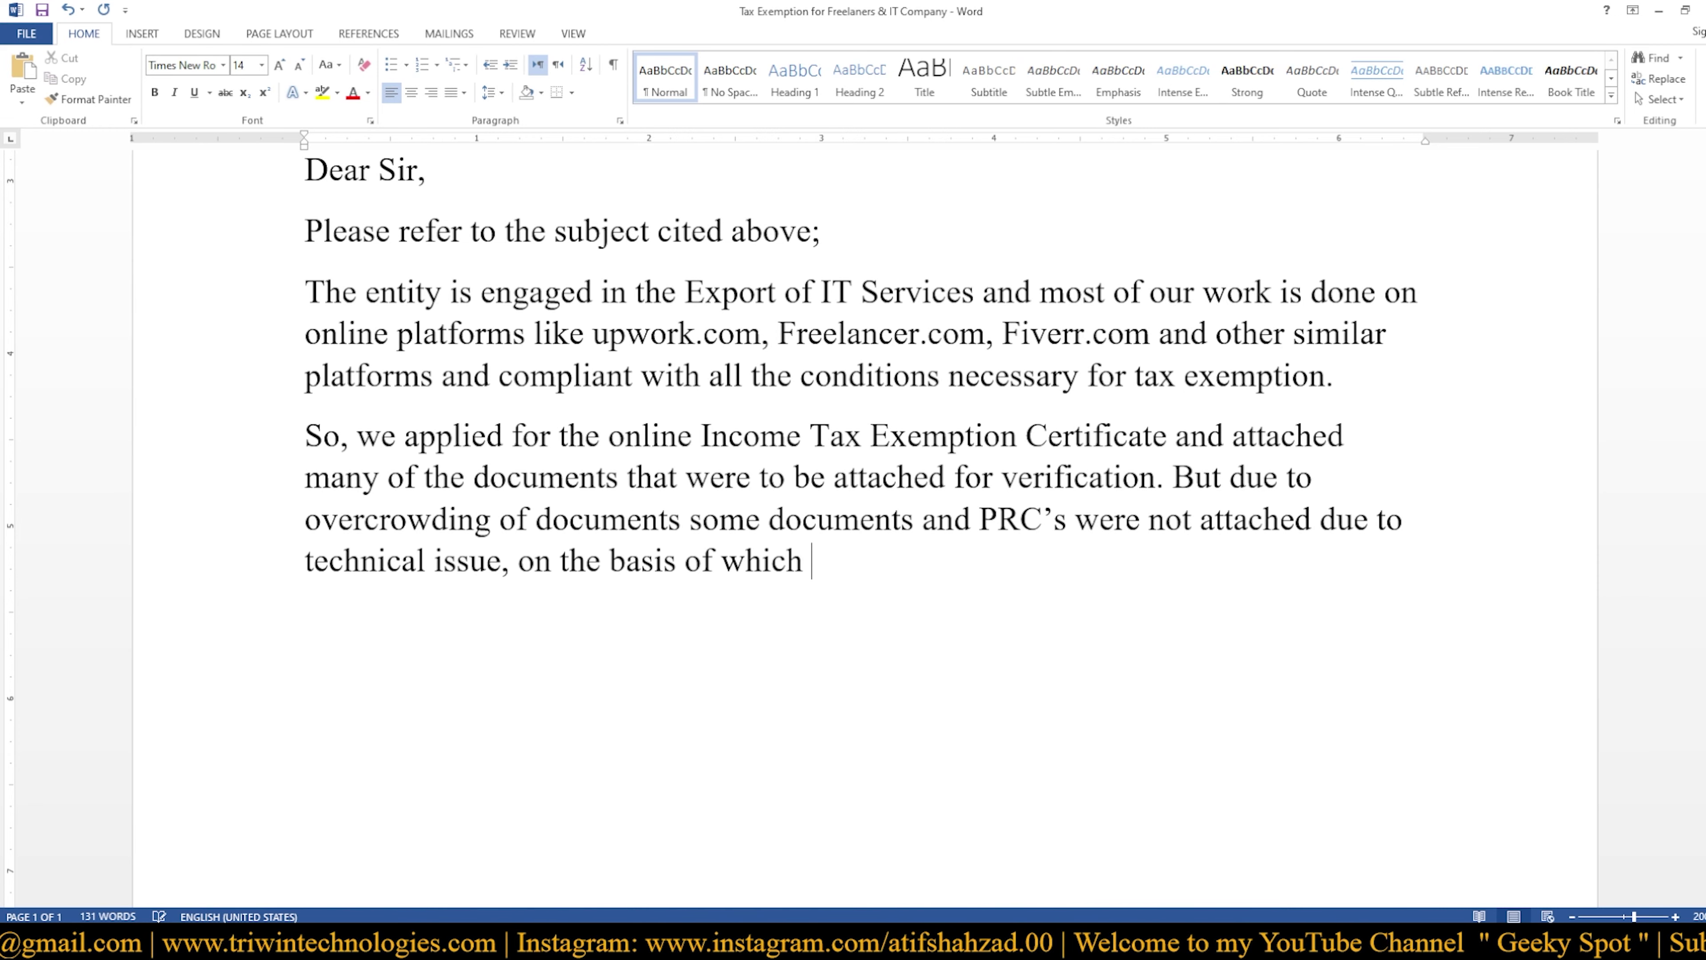
{"action": "type", "text": "our "}
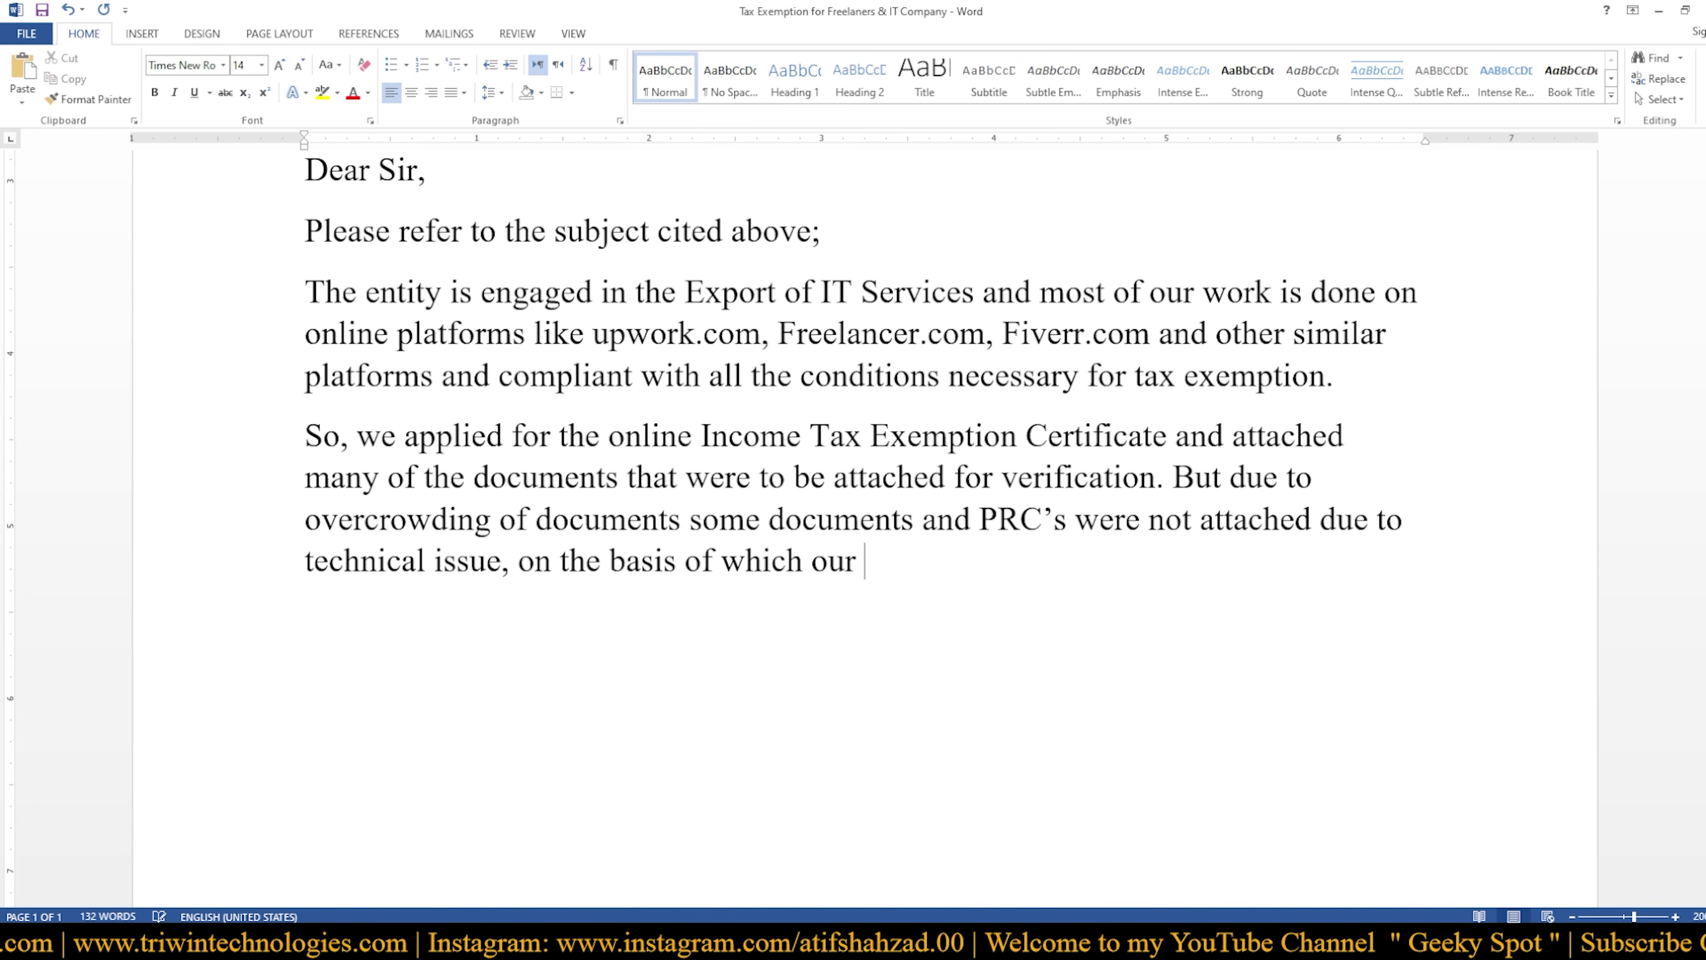
{"action": "type", "text": "exempt"}
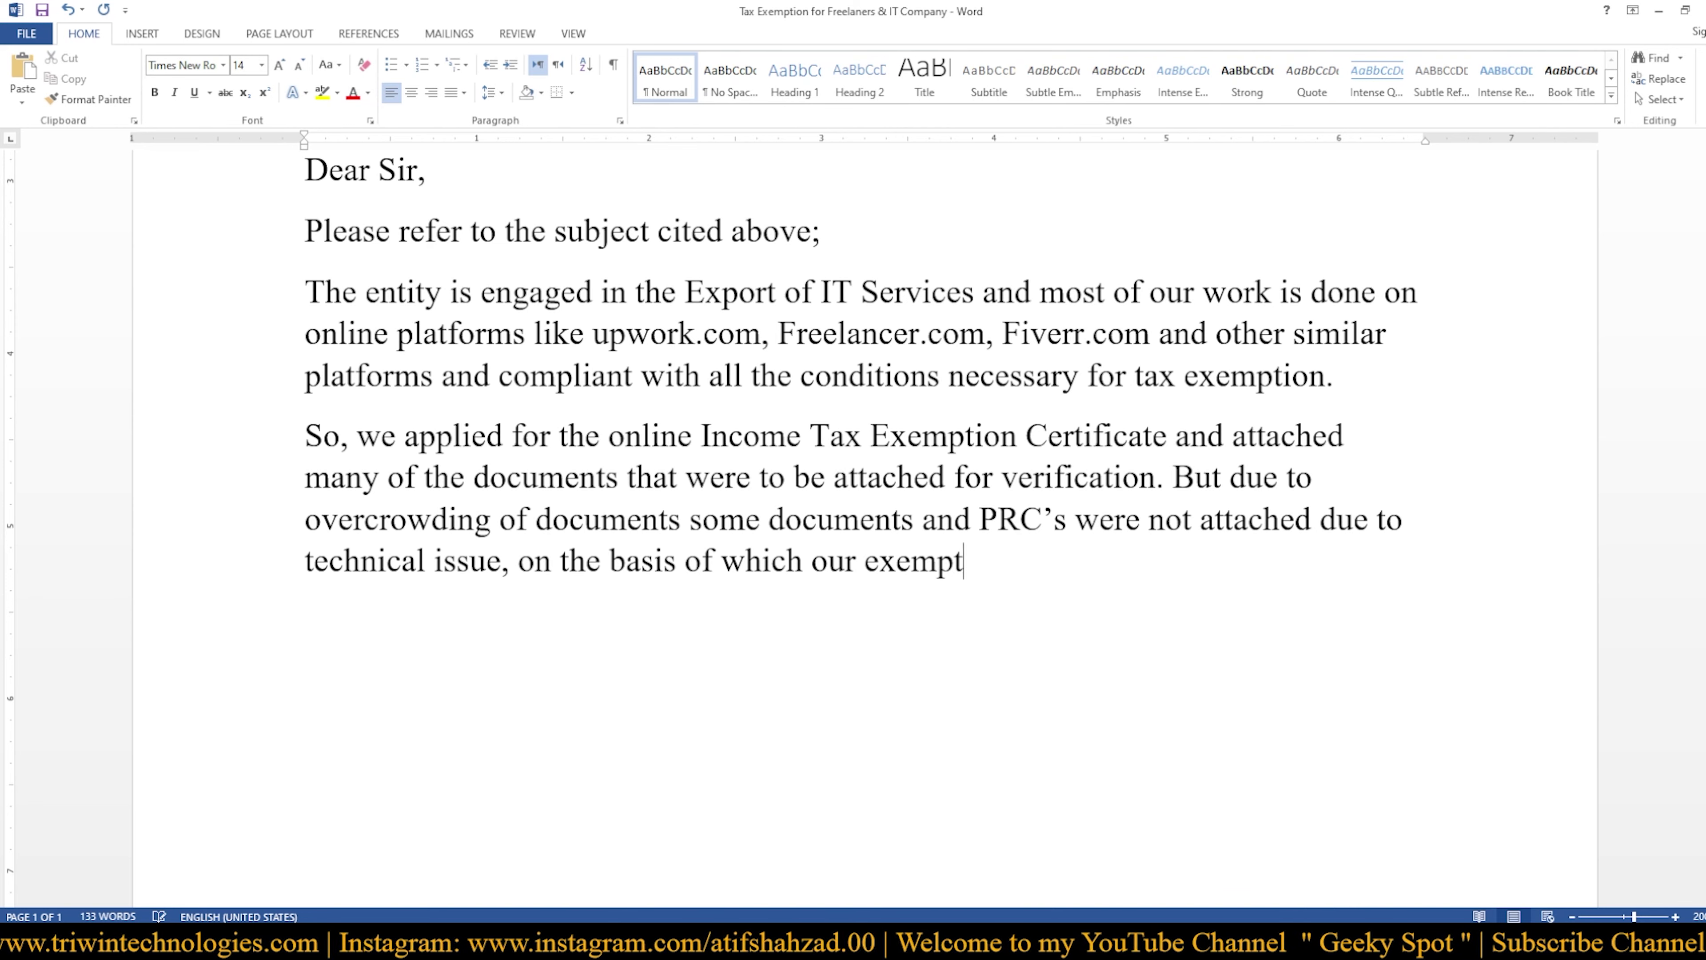
{"action": "type", "text": "ion cer"}
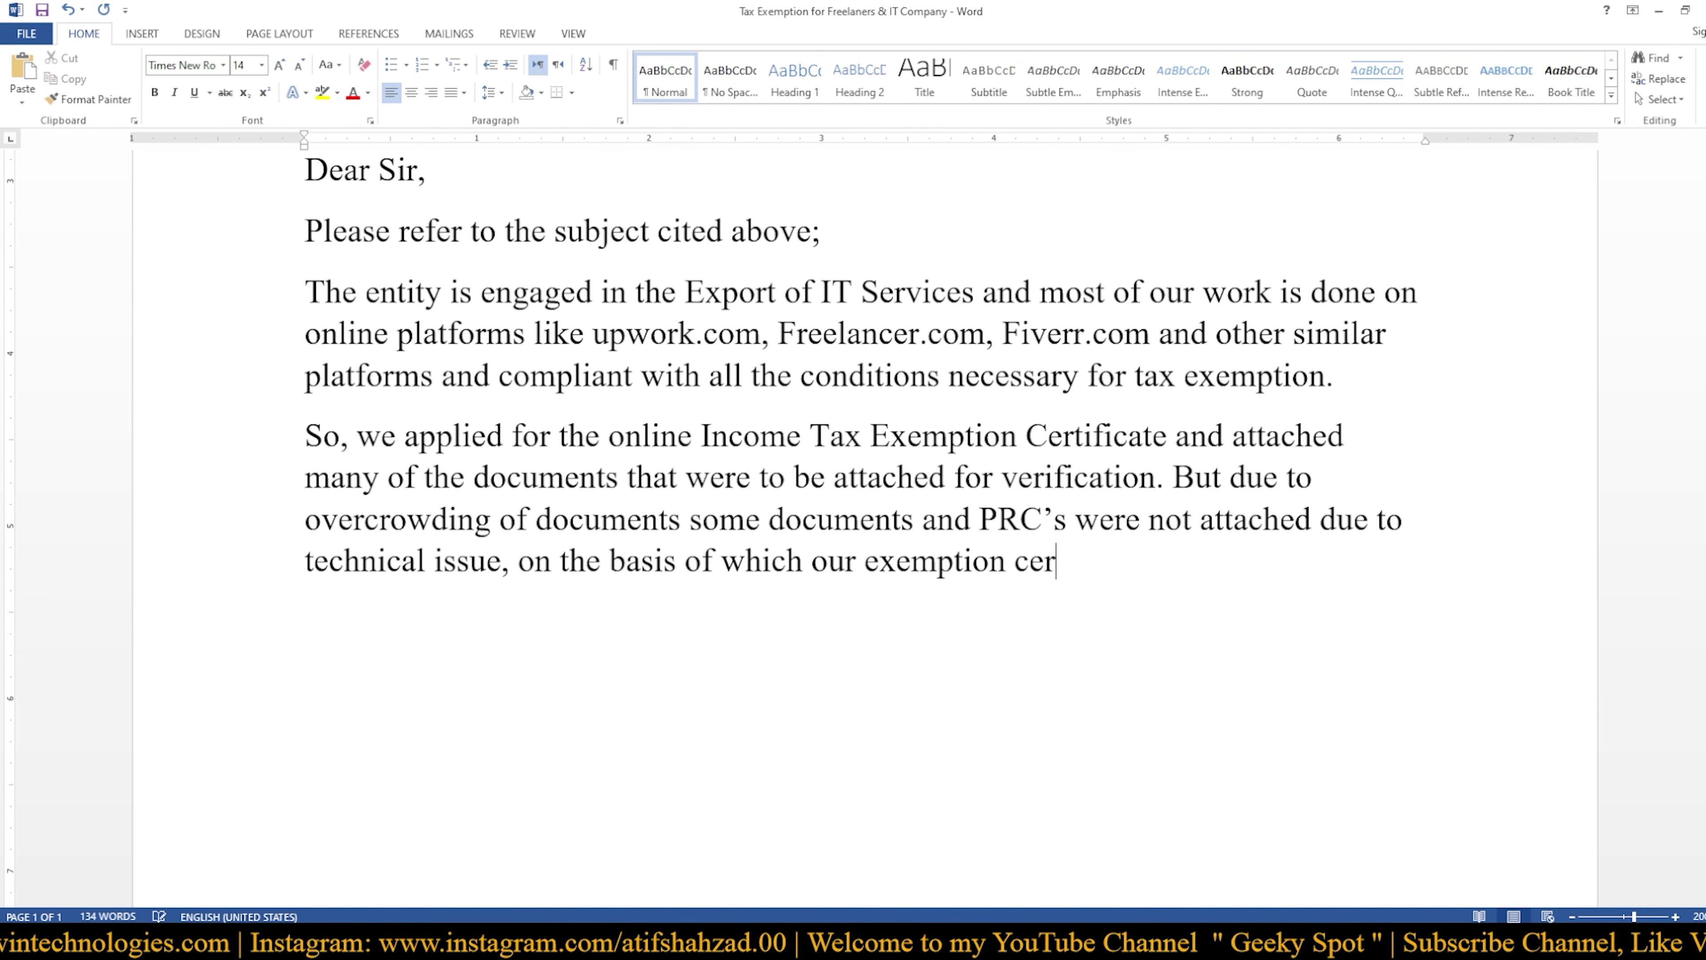
{"action": "type", "text": "tifi"}
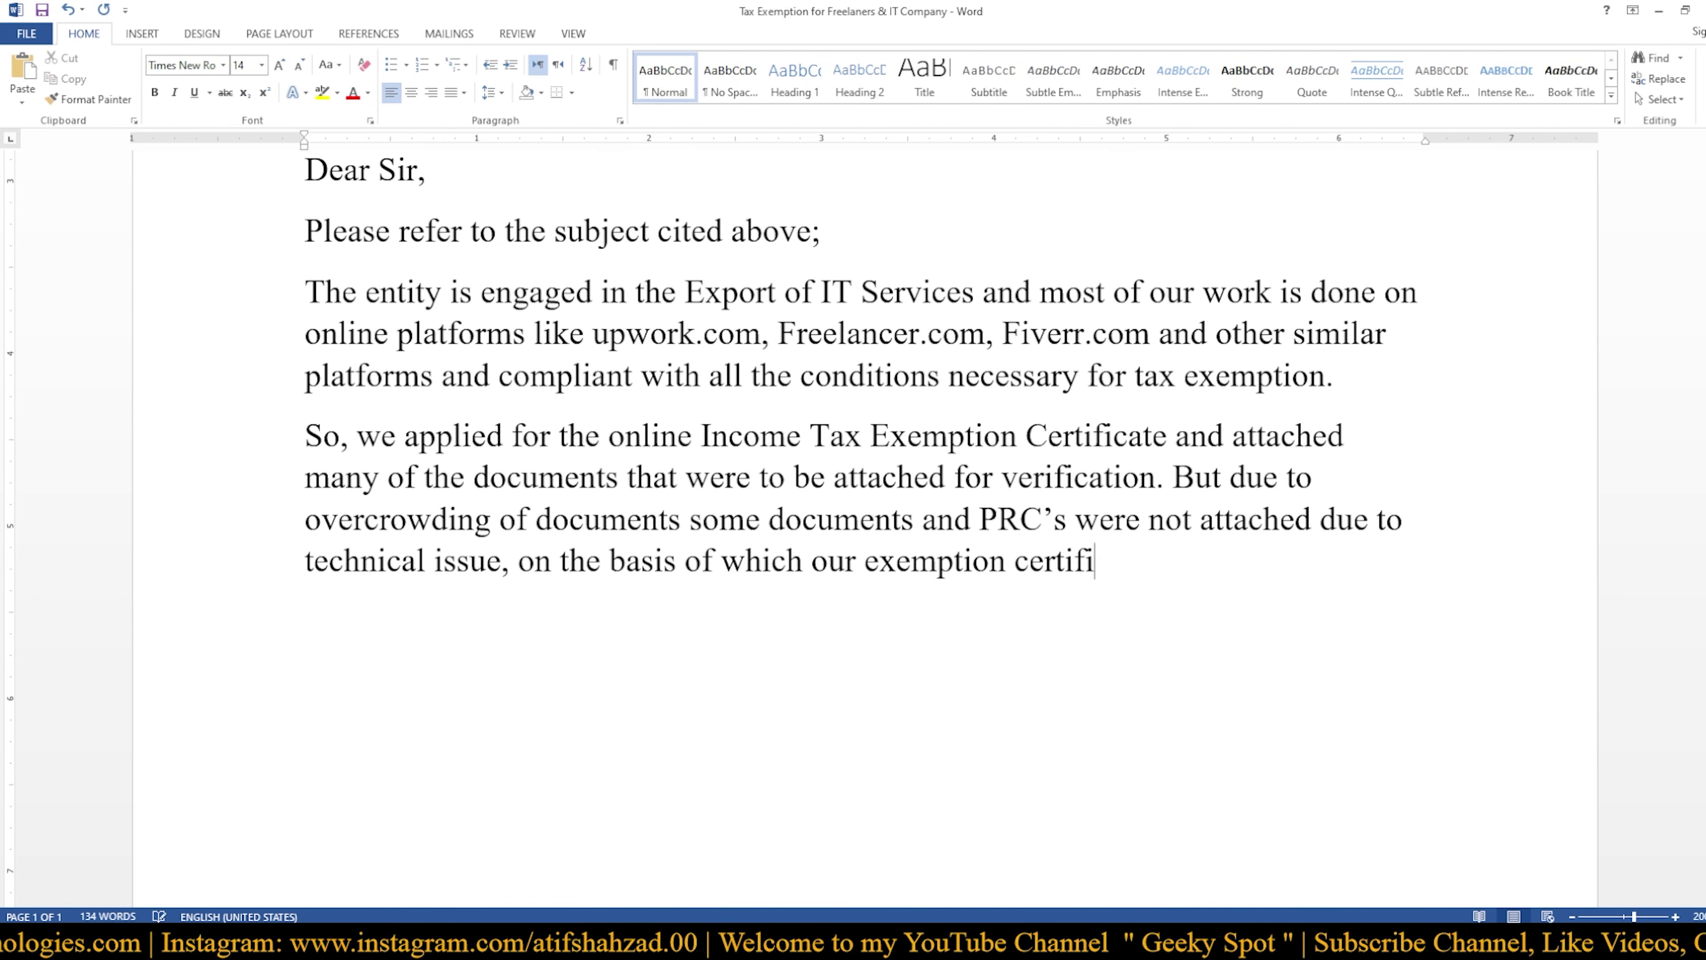
{"action": "type", "text": "cate ha"}
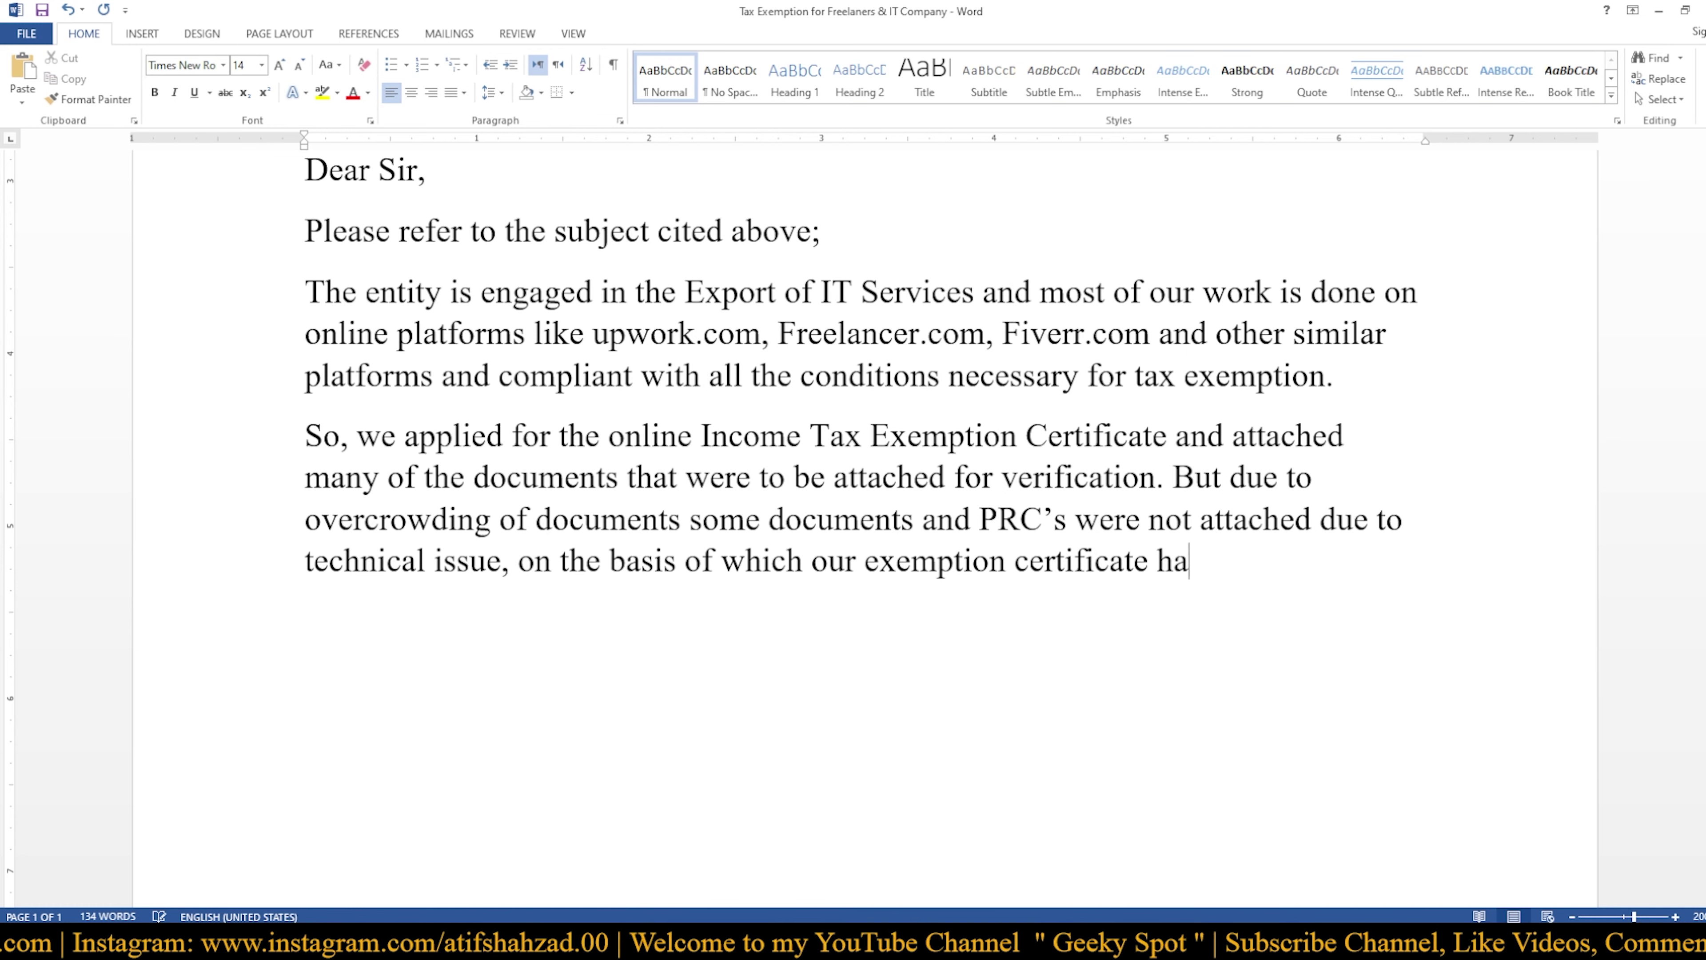
{"action": "type", "text": "s been "}
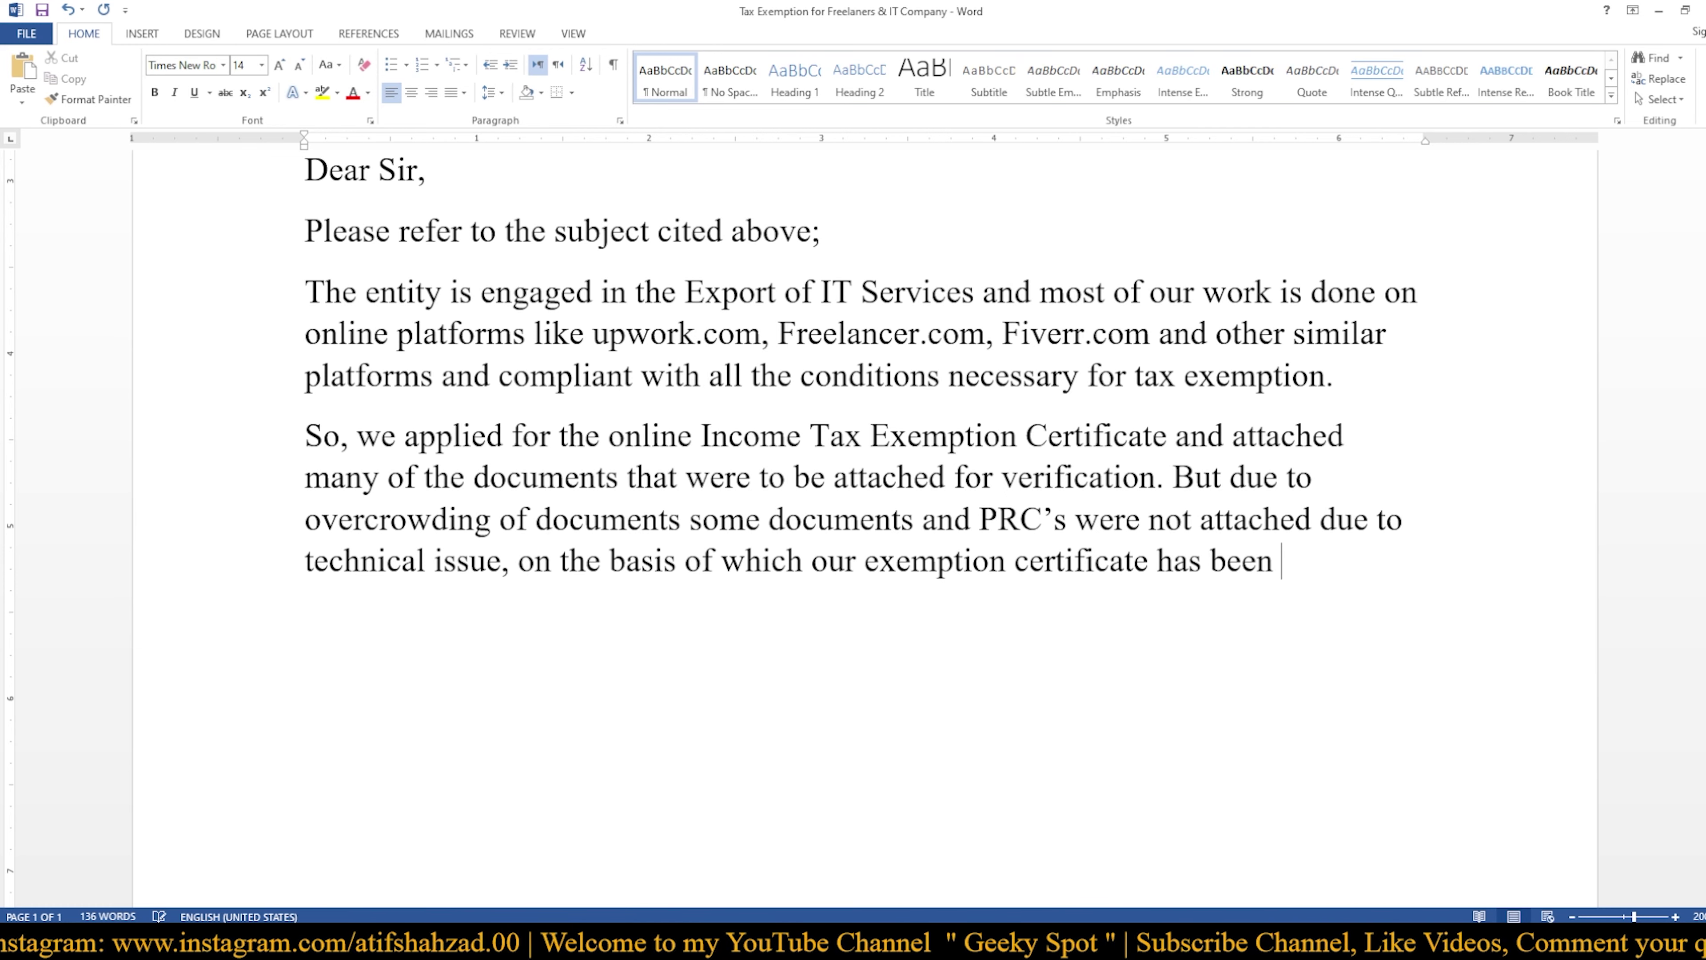
{"action": "type", "text": "reje"}
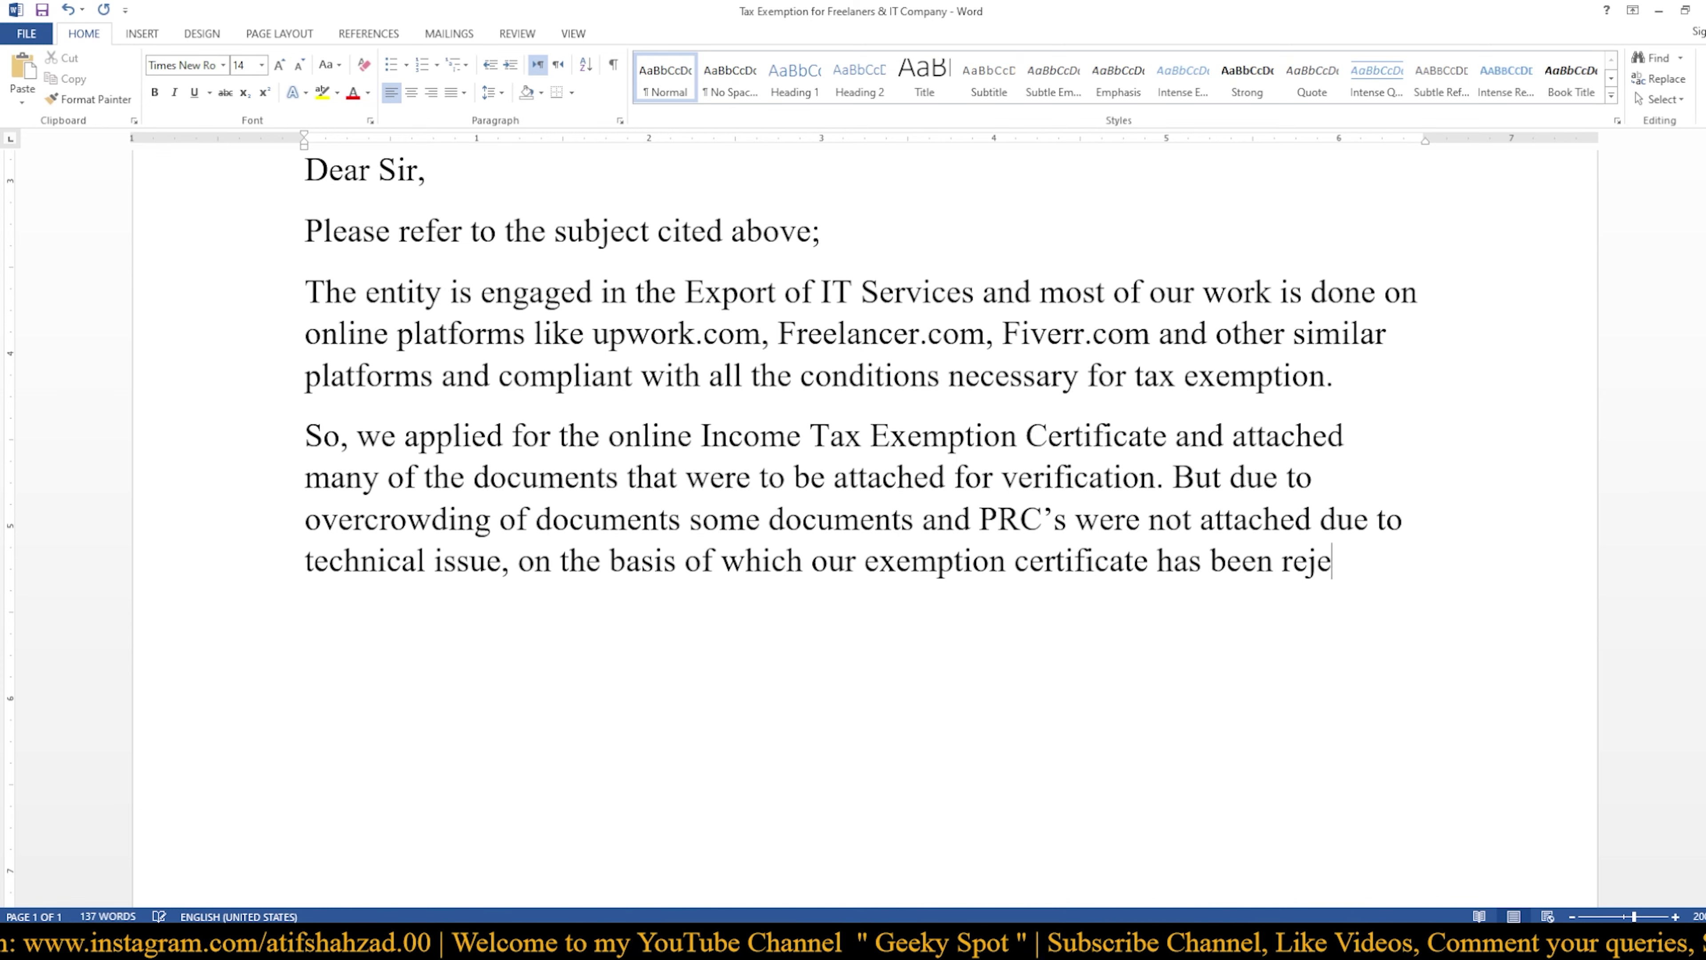
{"action": "type", "text": "cted."}
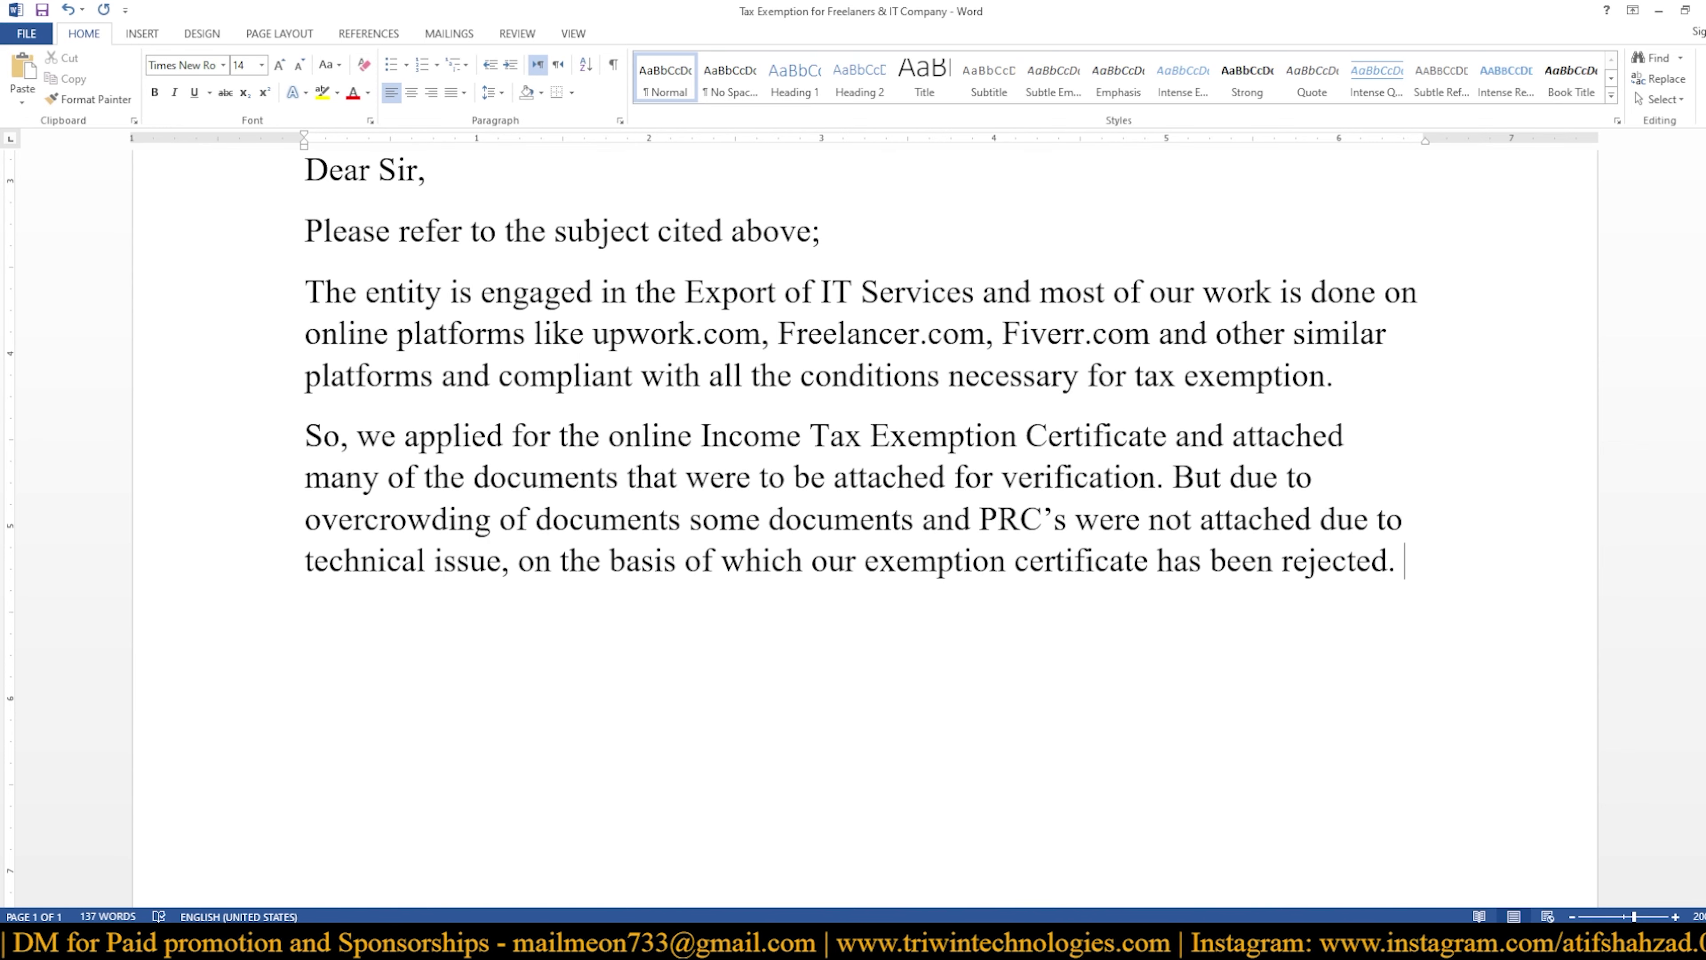
Start a new paragraph below the rejection sentence with "After that we applied for revision of Rejection Order"
{"action": "key", "text": "Return"}
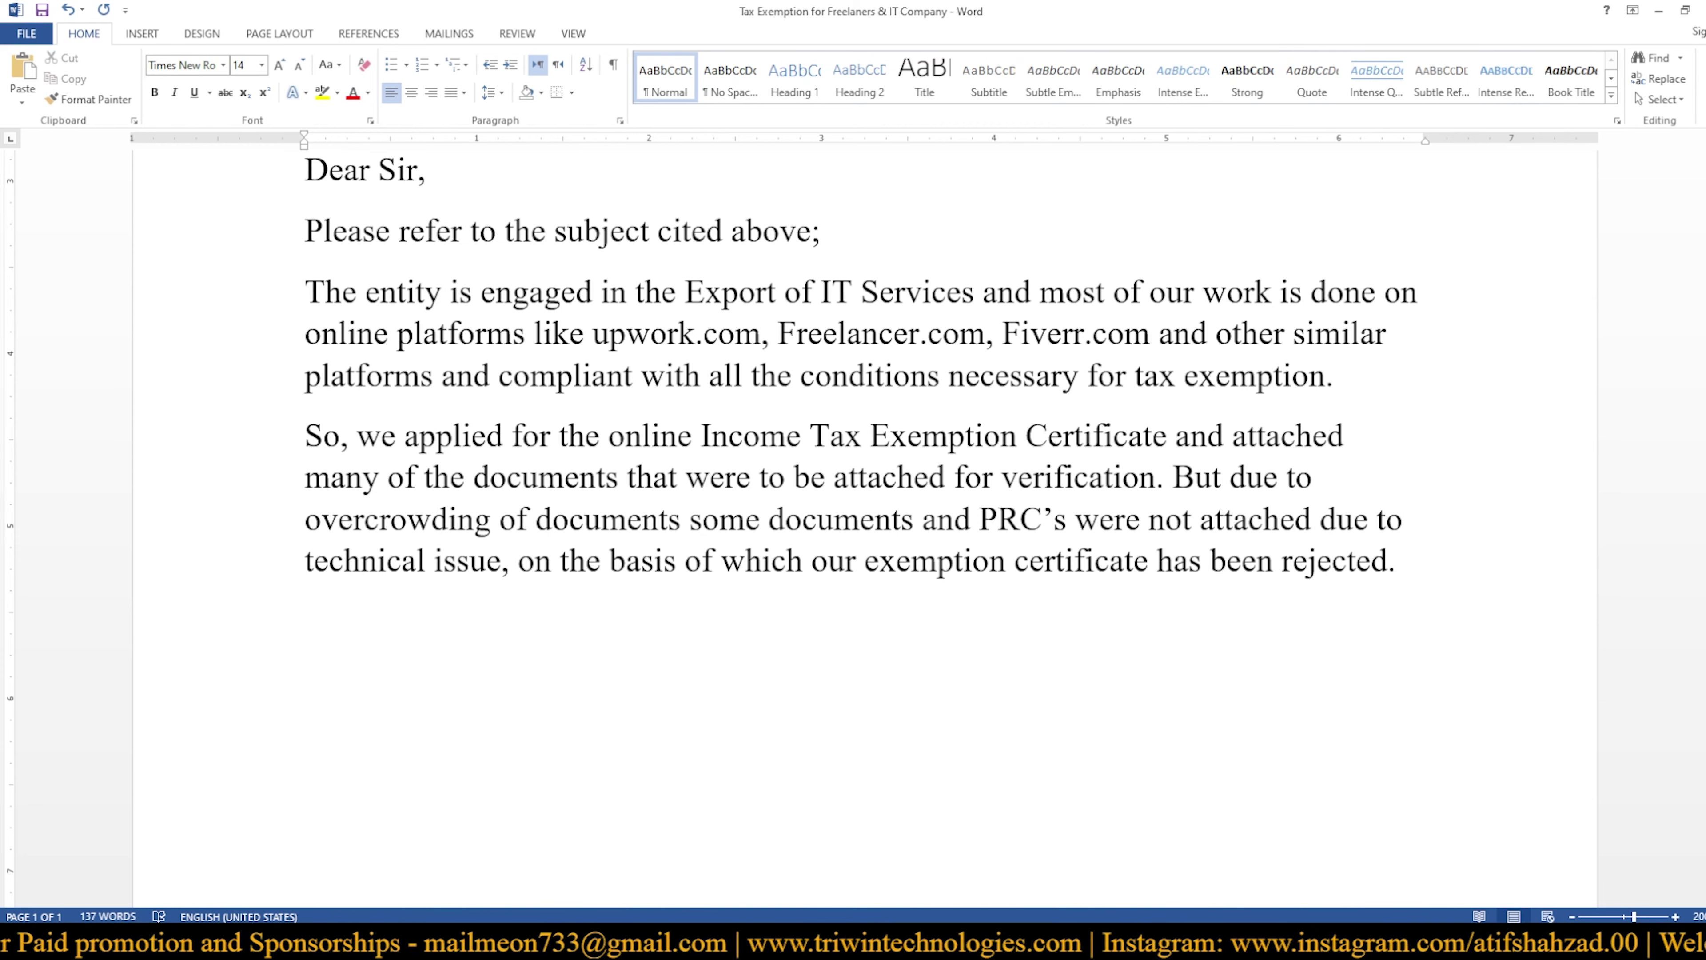
{"action": "type", "text": "After "}
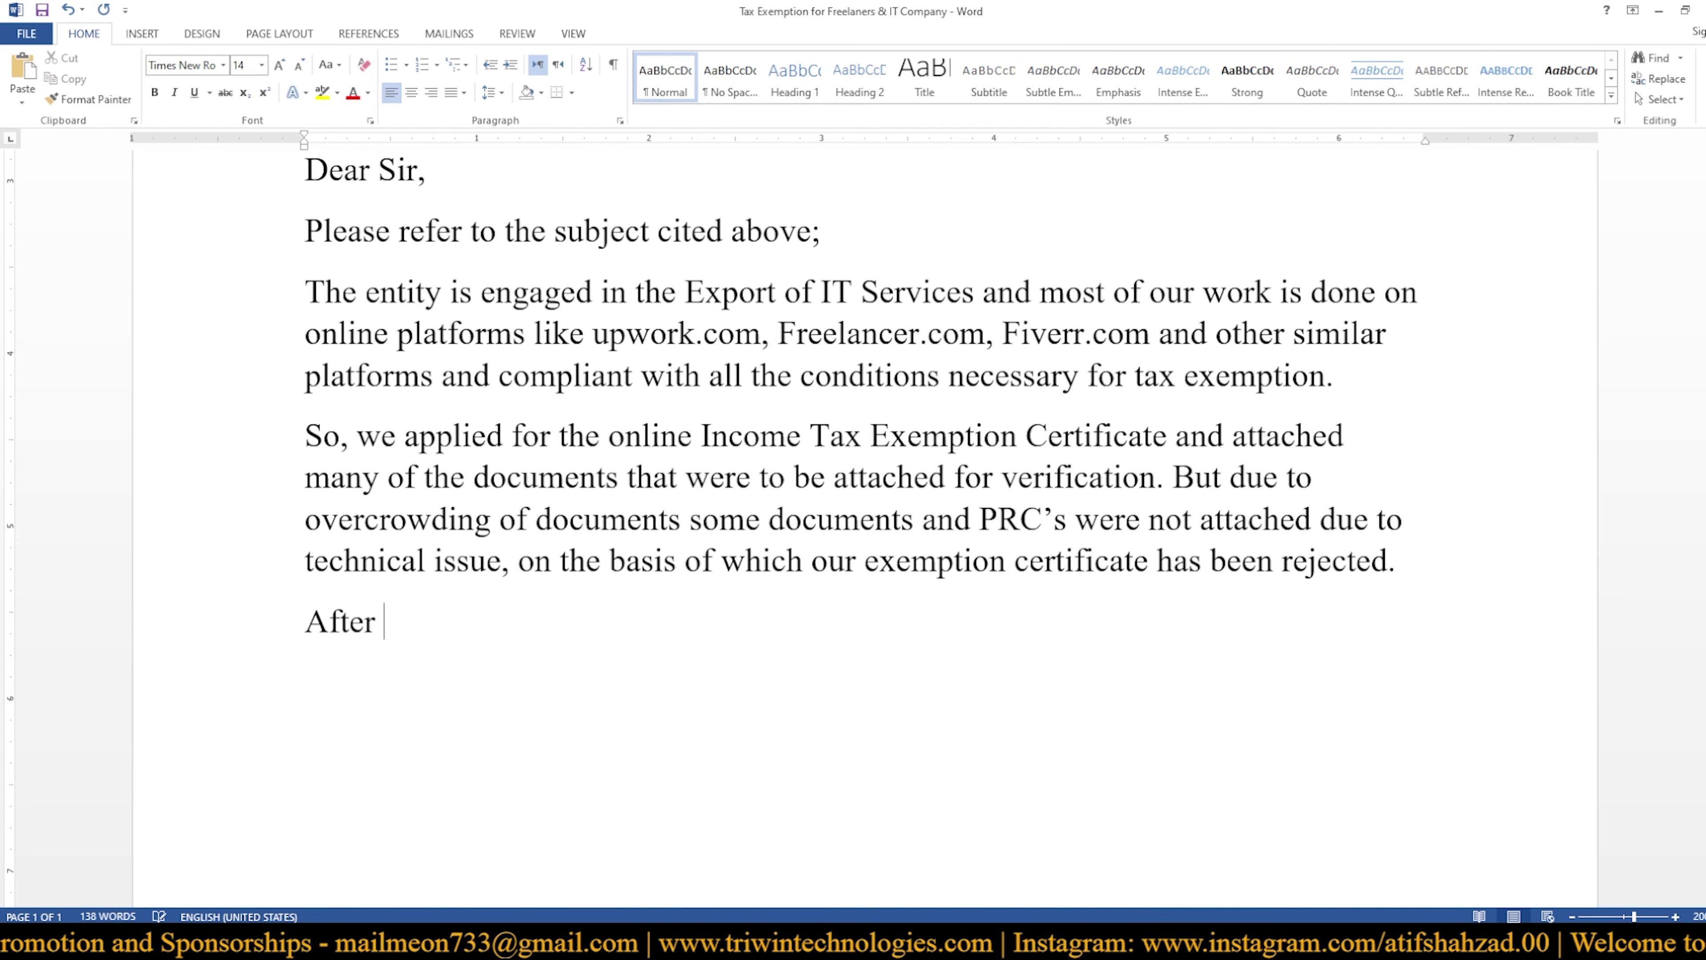
{"action": "type", "text": "that w"}
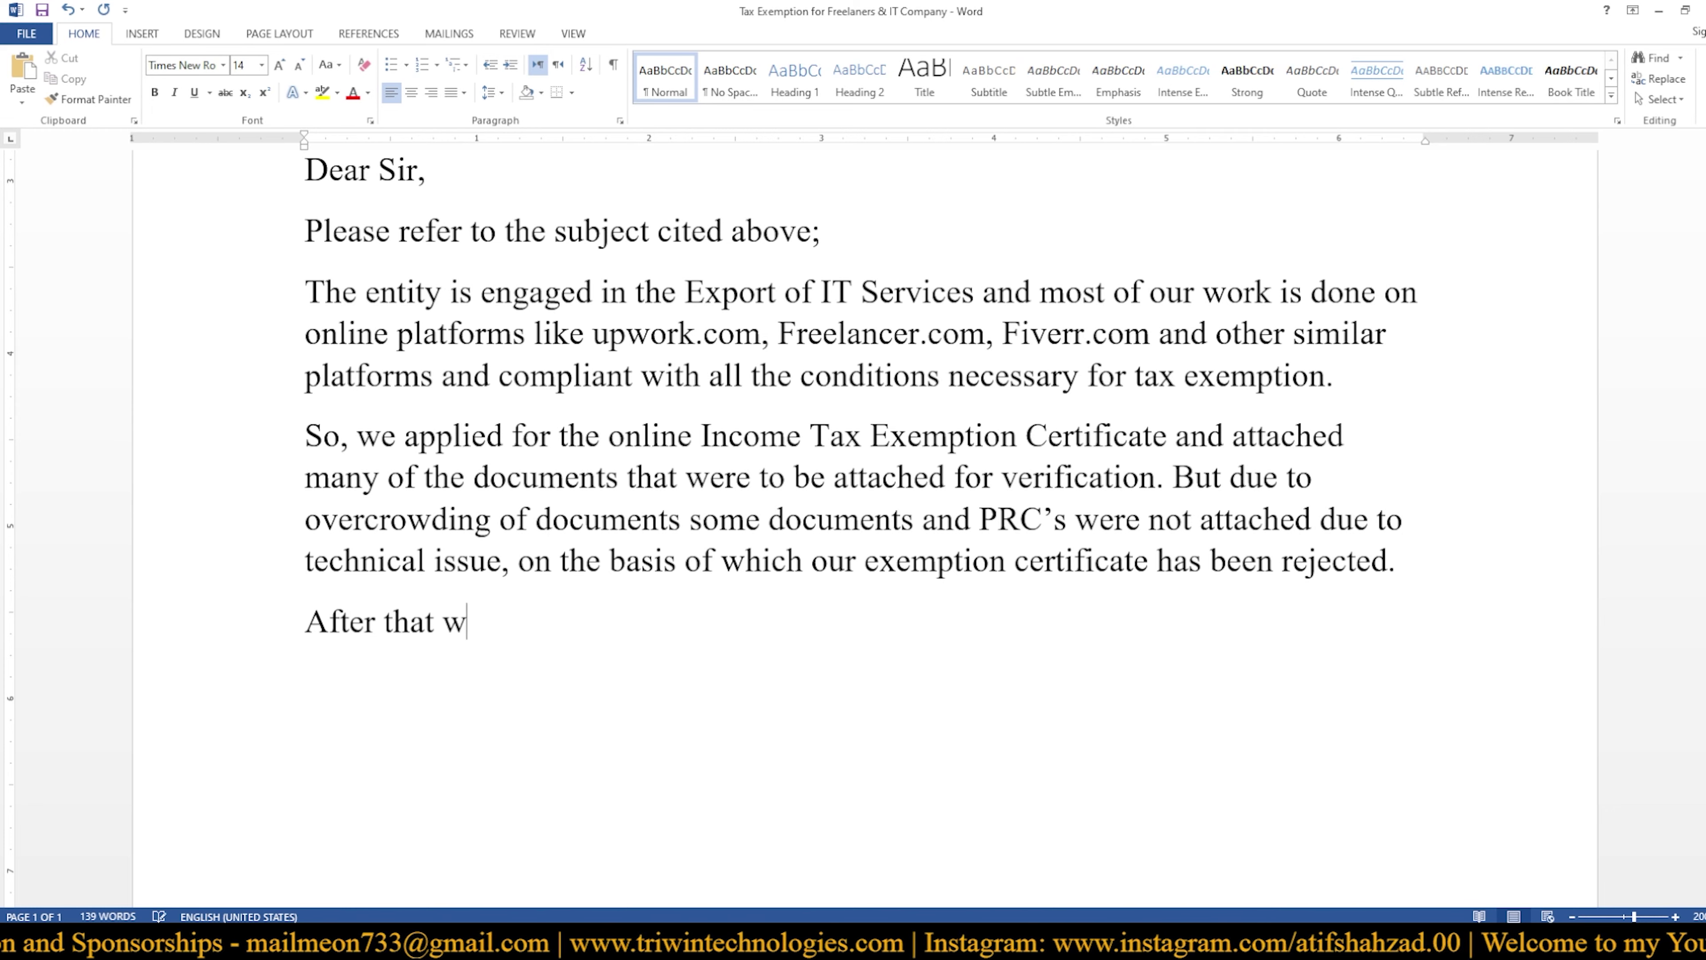
{"action": "type", "text": "e app"}
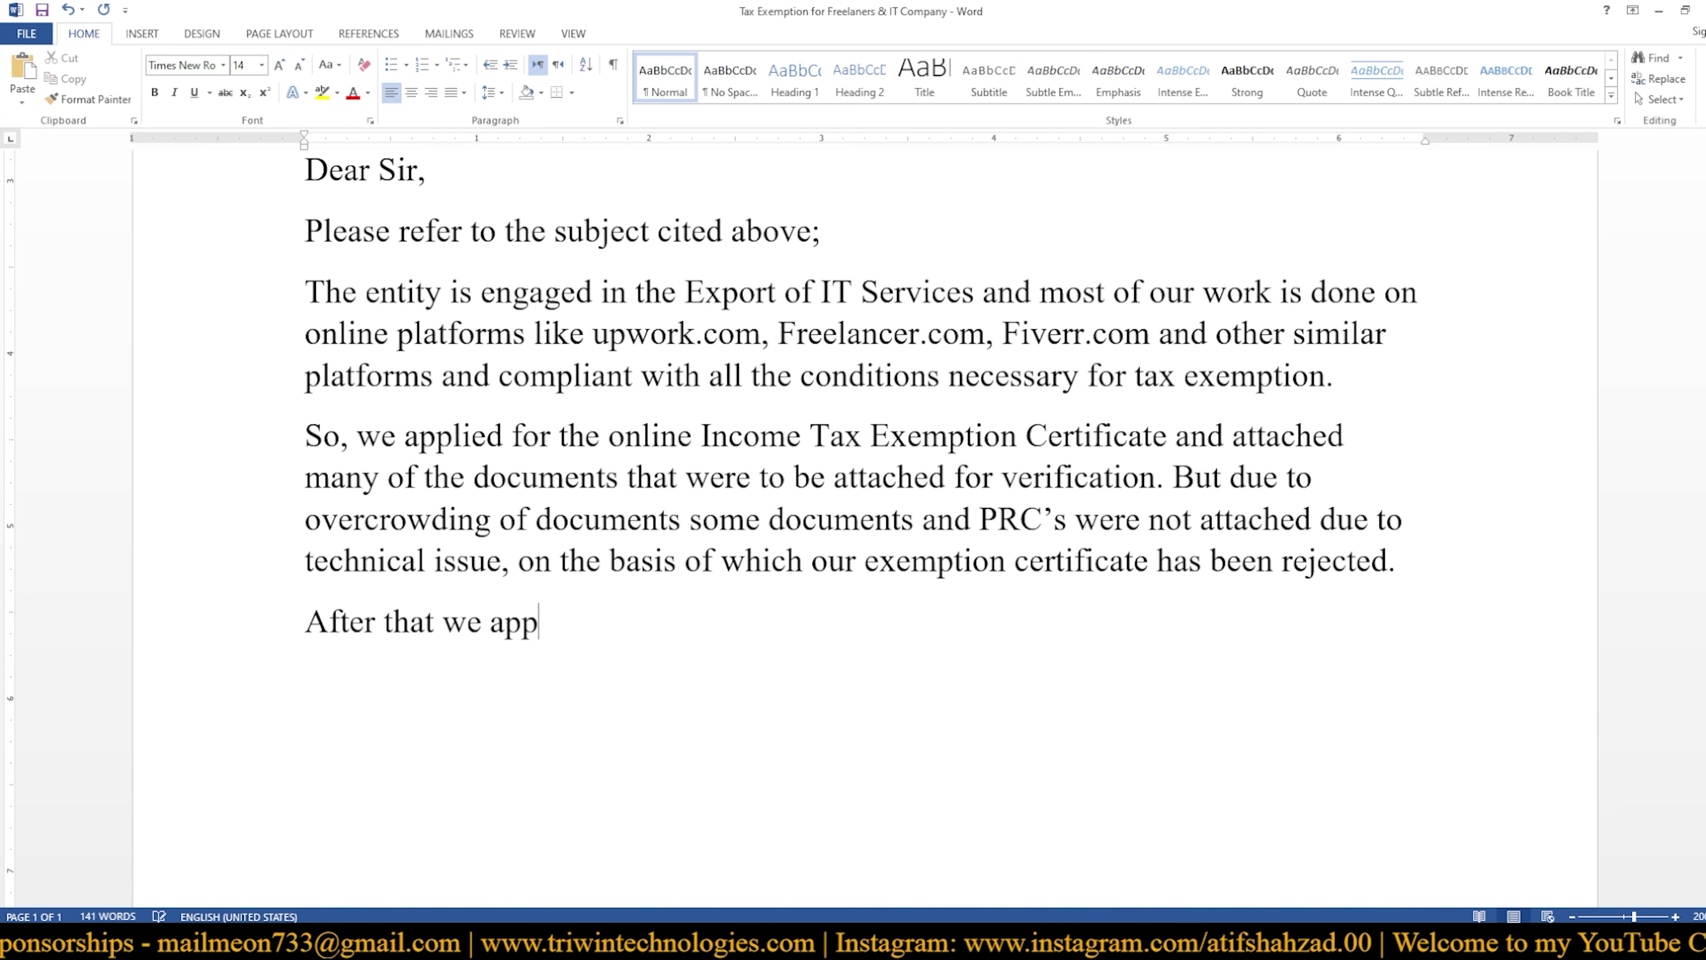
{"action": "type", "text": "lied "}
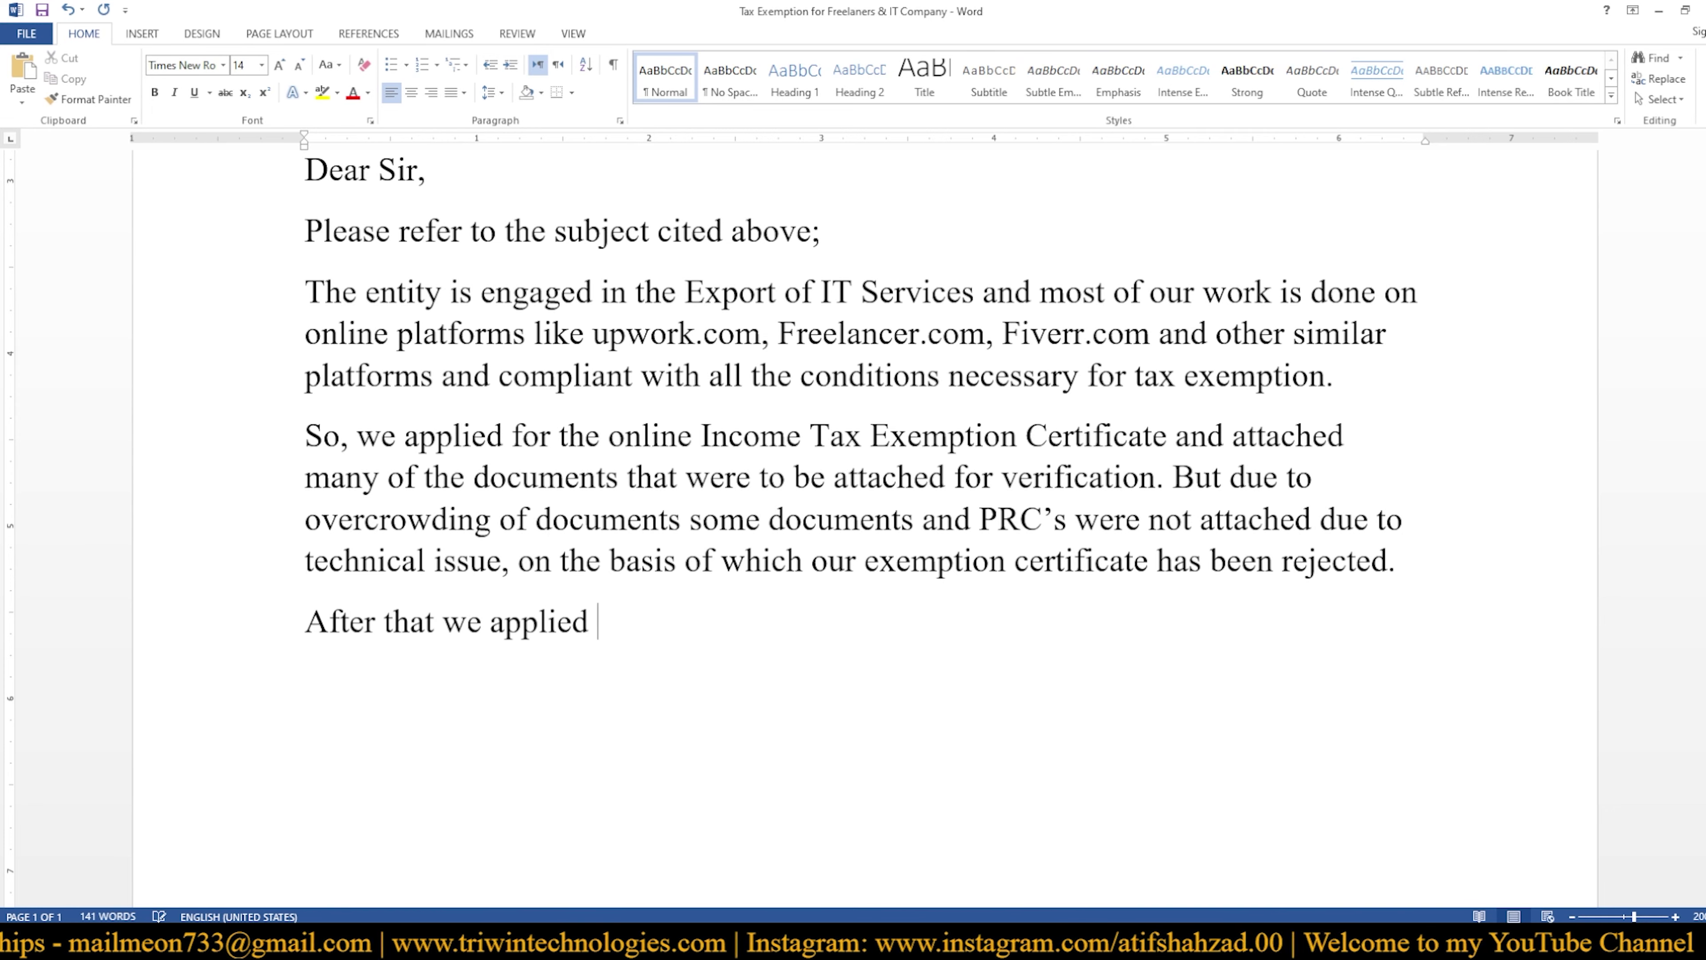
{"action": "type", "text": "for "}
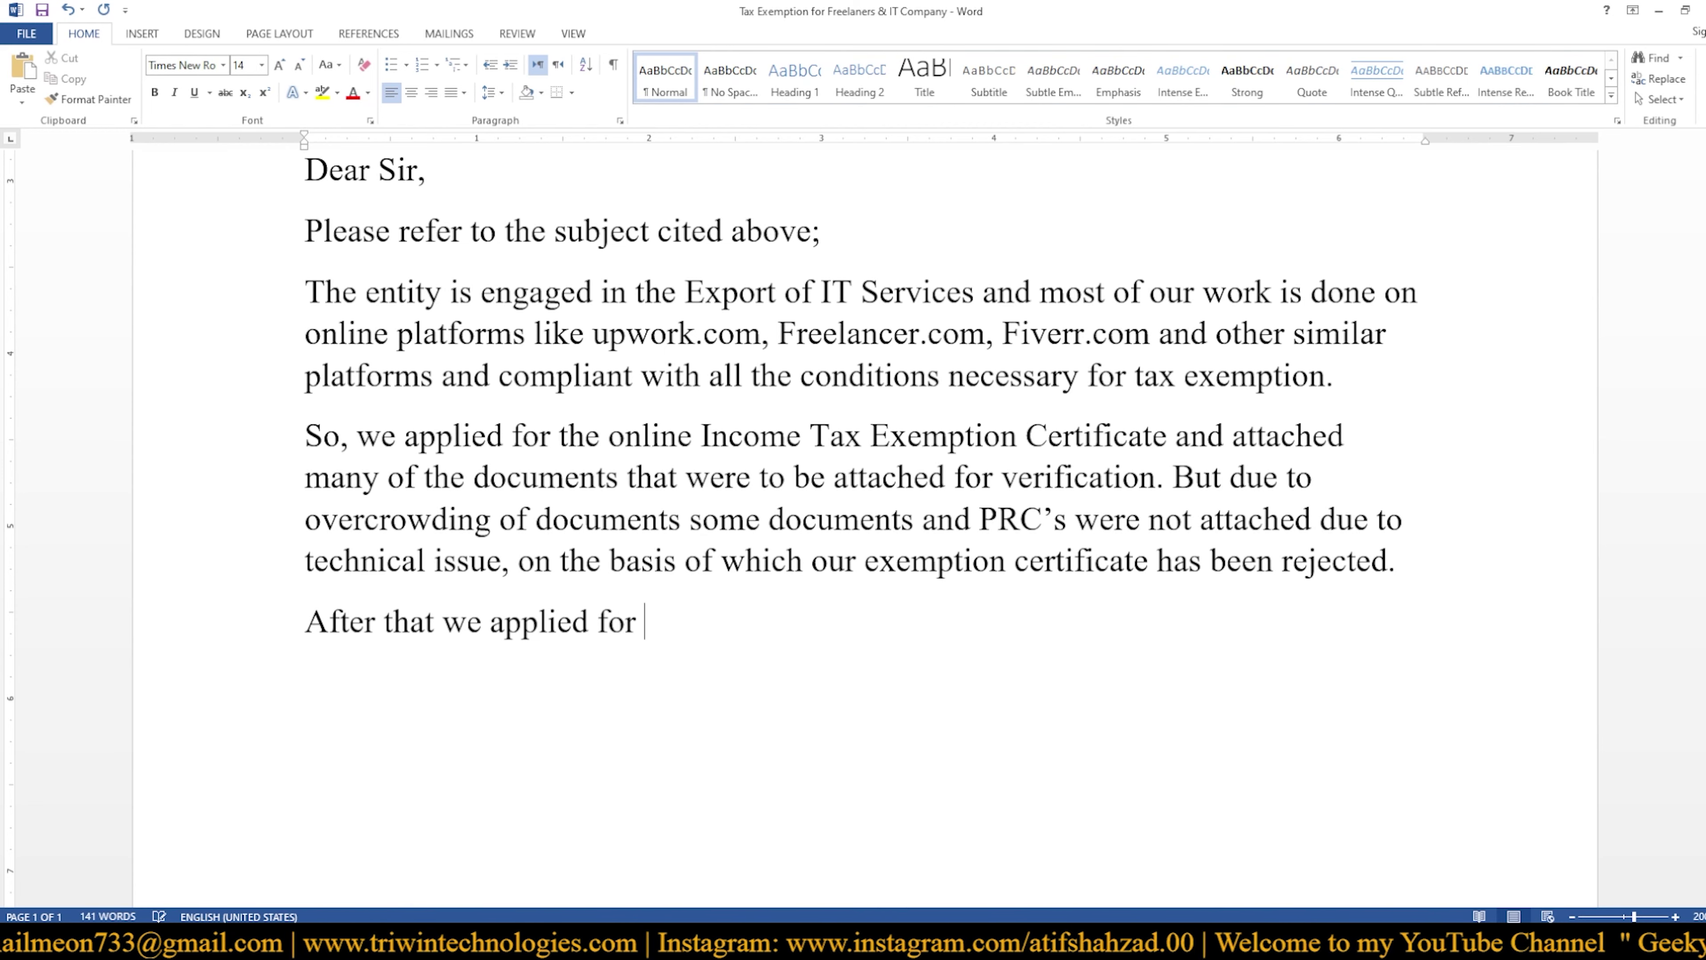
{"action": "type", "text": "revisio"}
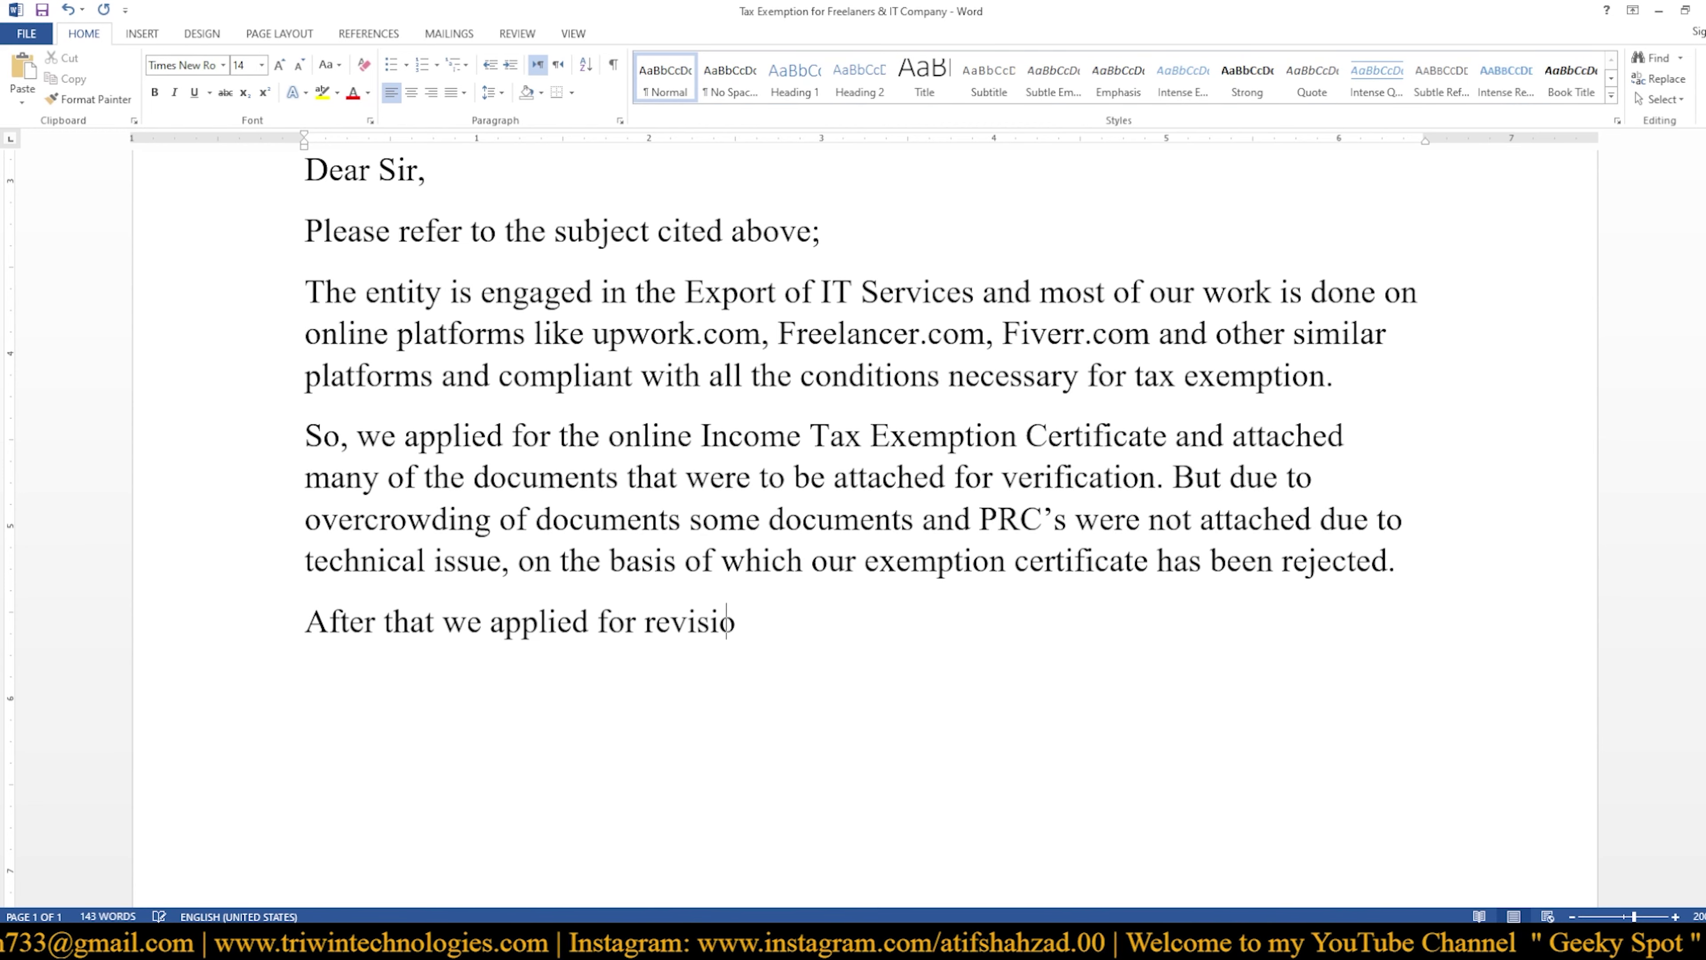
{"action": "type", "text": "n of R"}
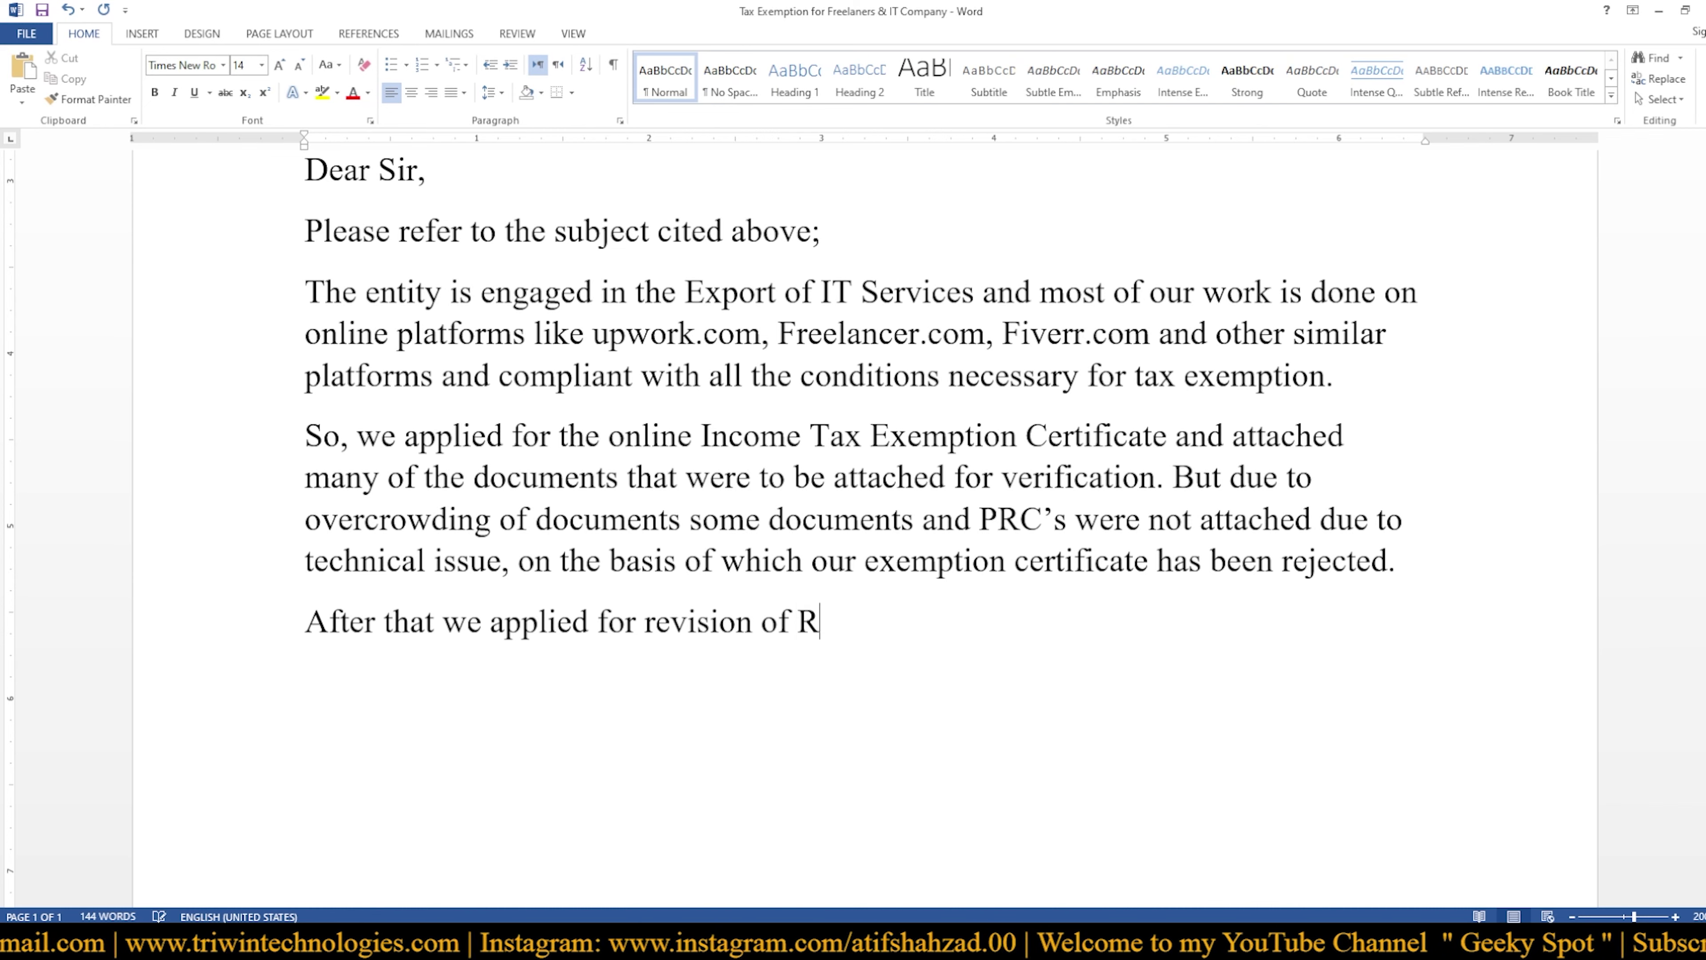
{"action": "type", "text": "ejection "}
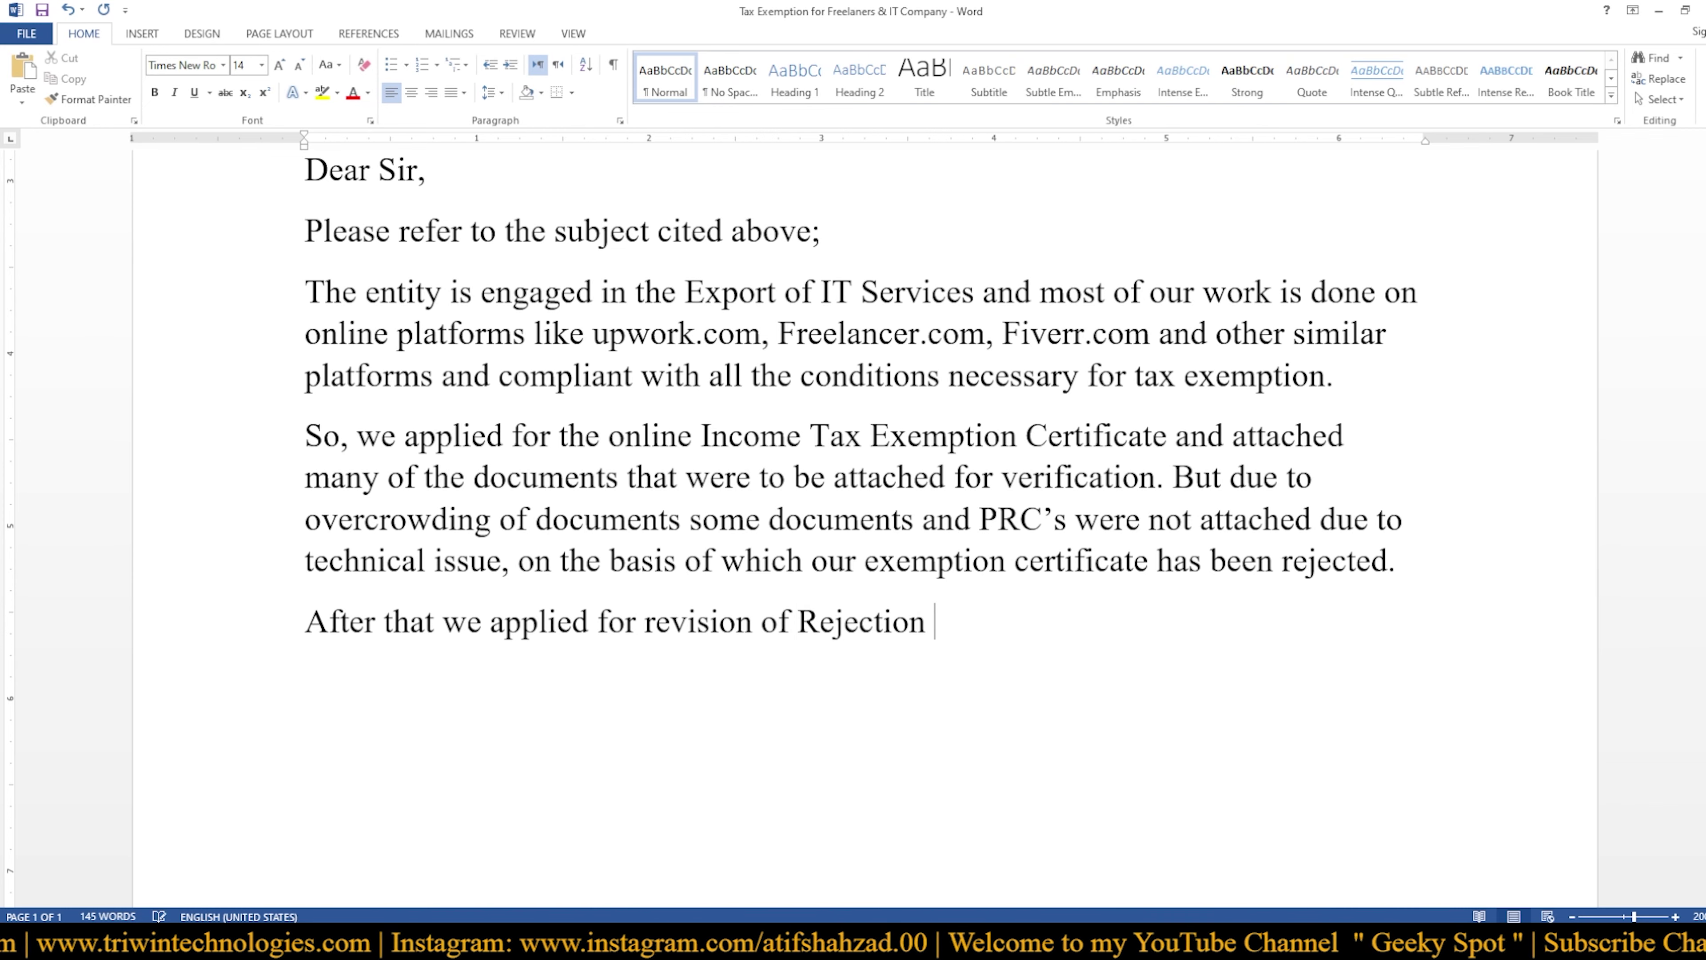
{"action": "type", "text": "Orde"}
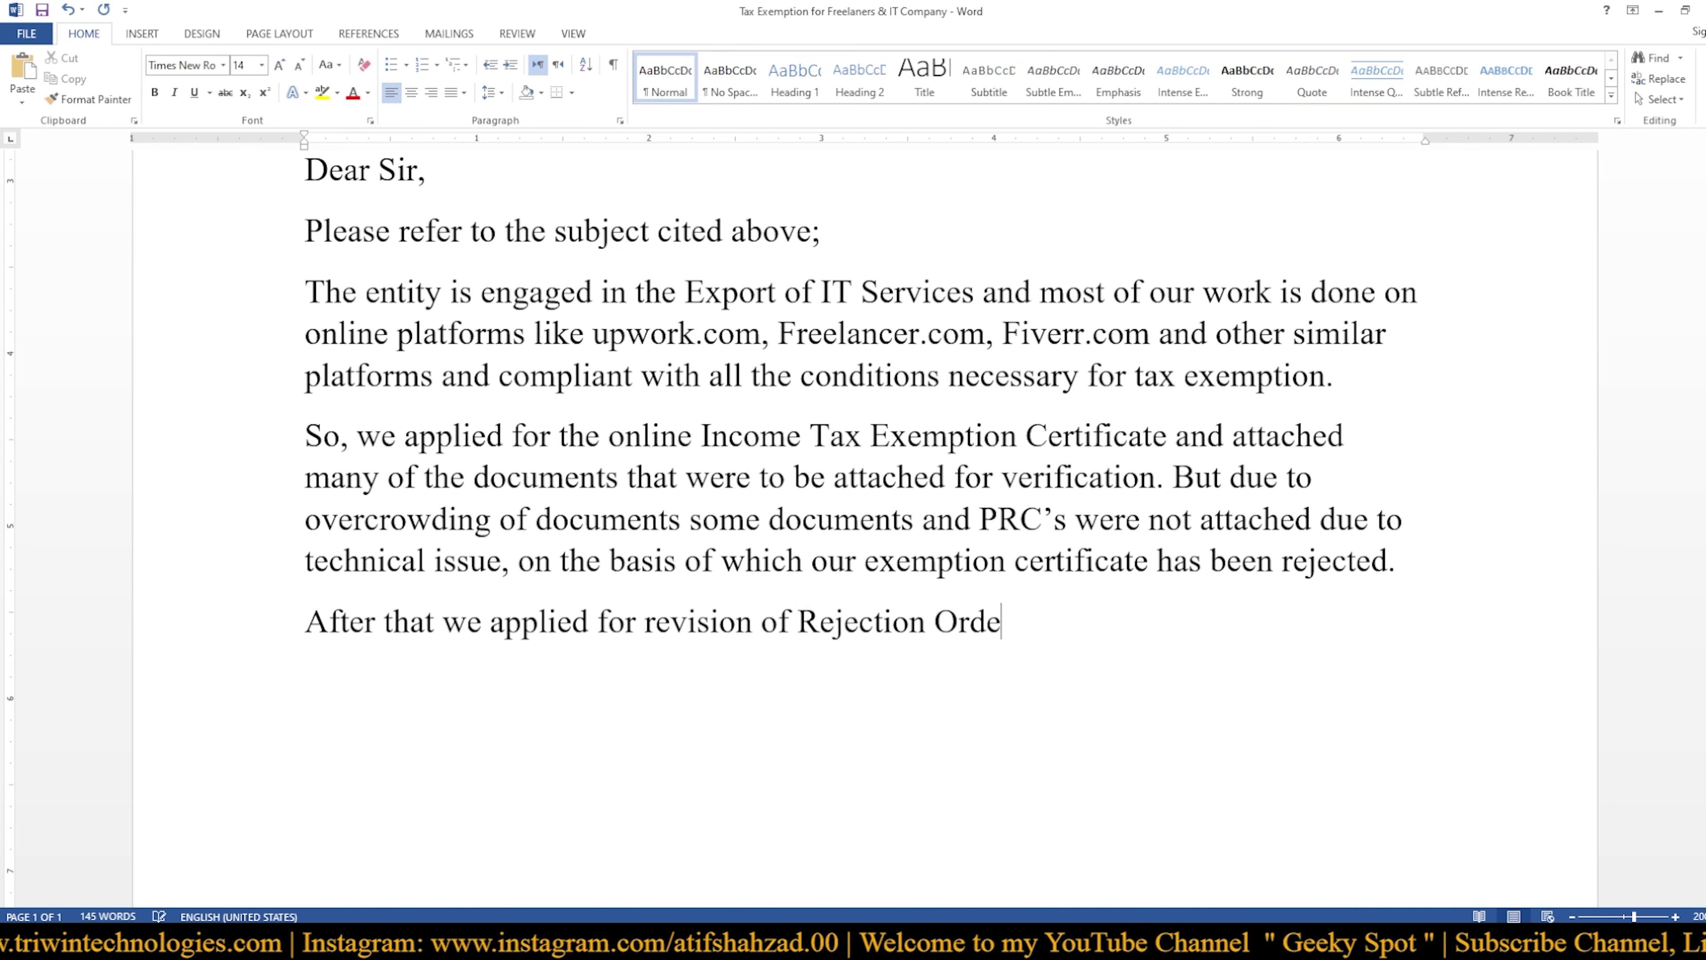
Complete the revision sentence with the section reference "u/s 122B(1).", removing the stray asterisk
{"action": "type", "text": "r u"}
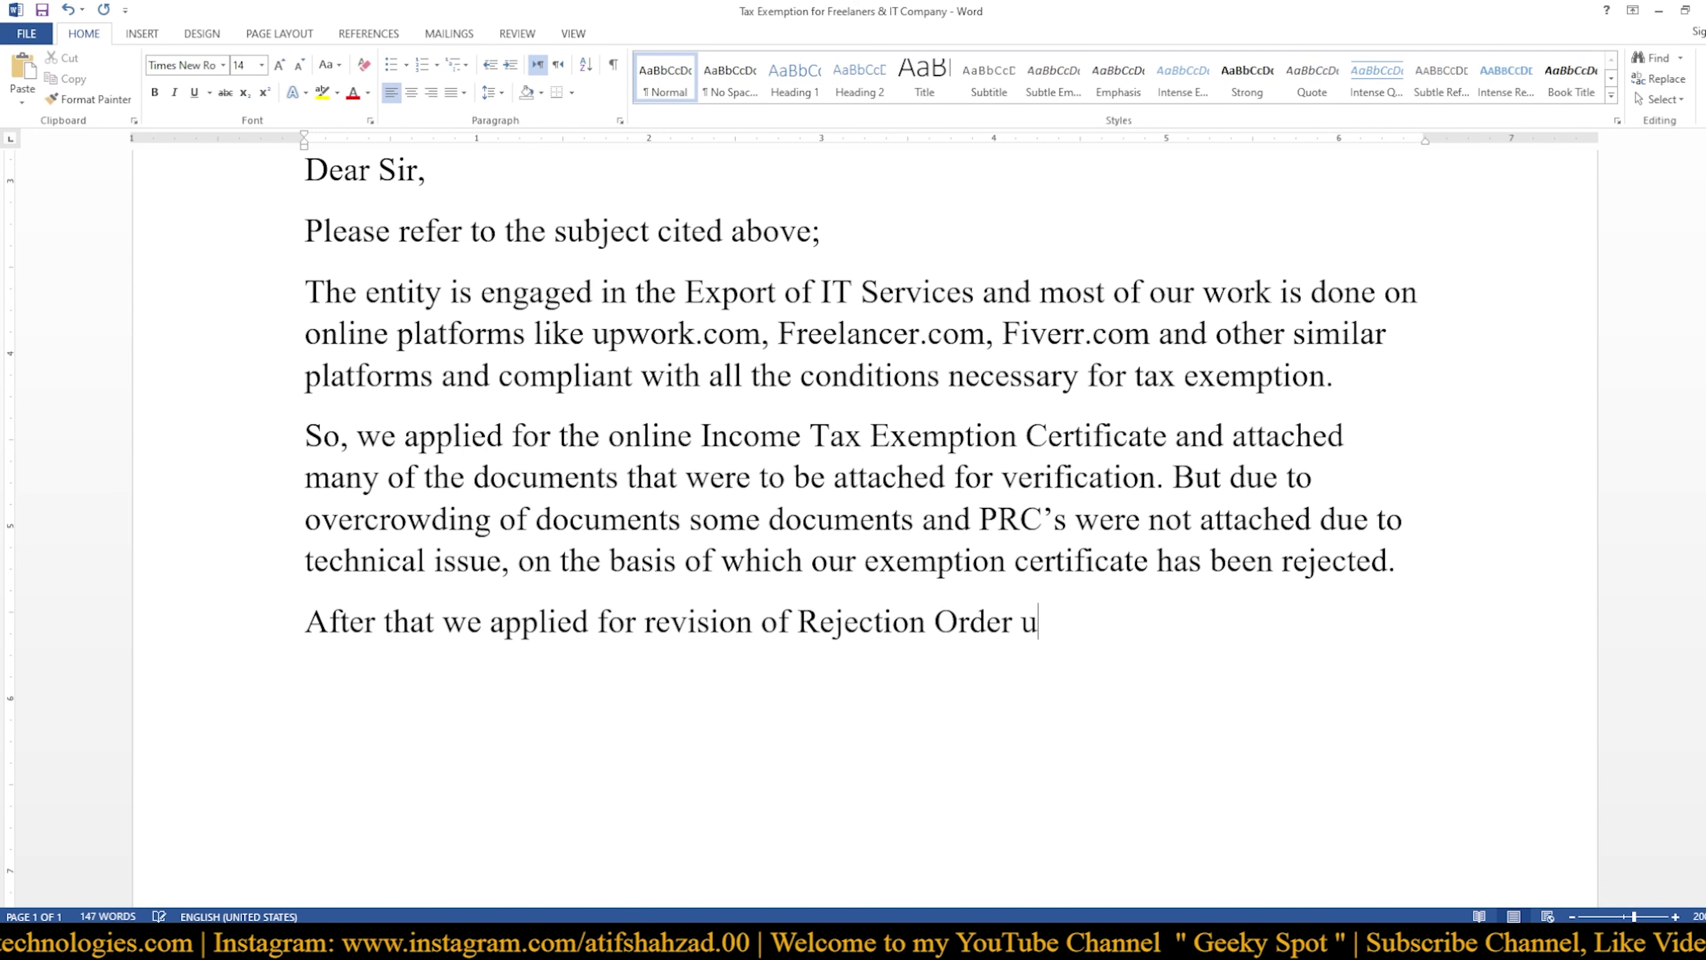
{"action": "type", "text": "/s 122"}
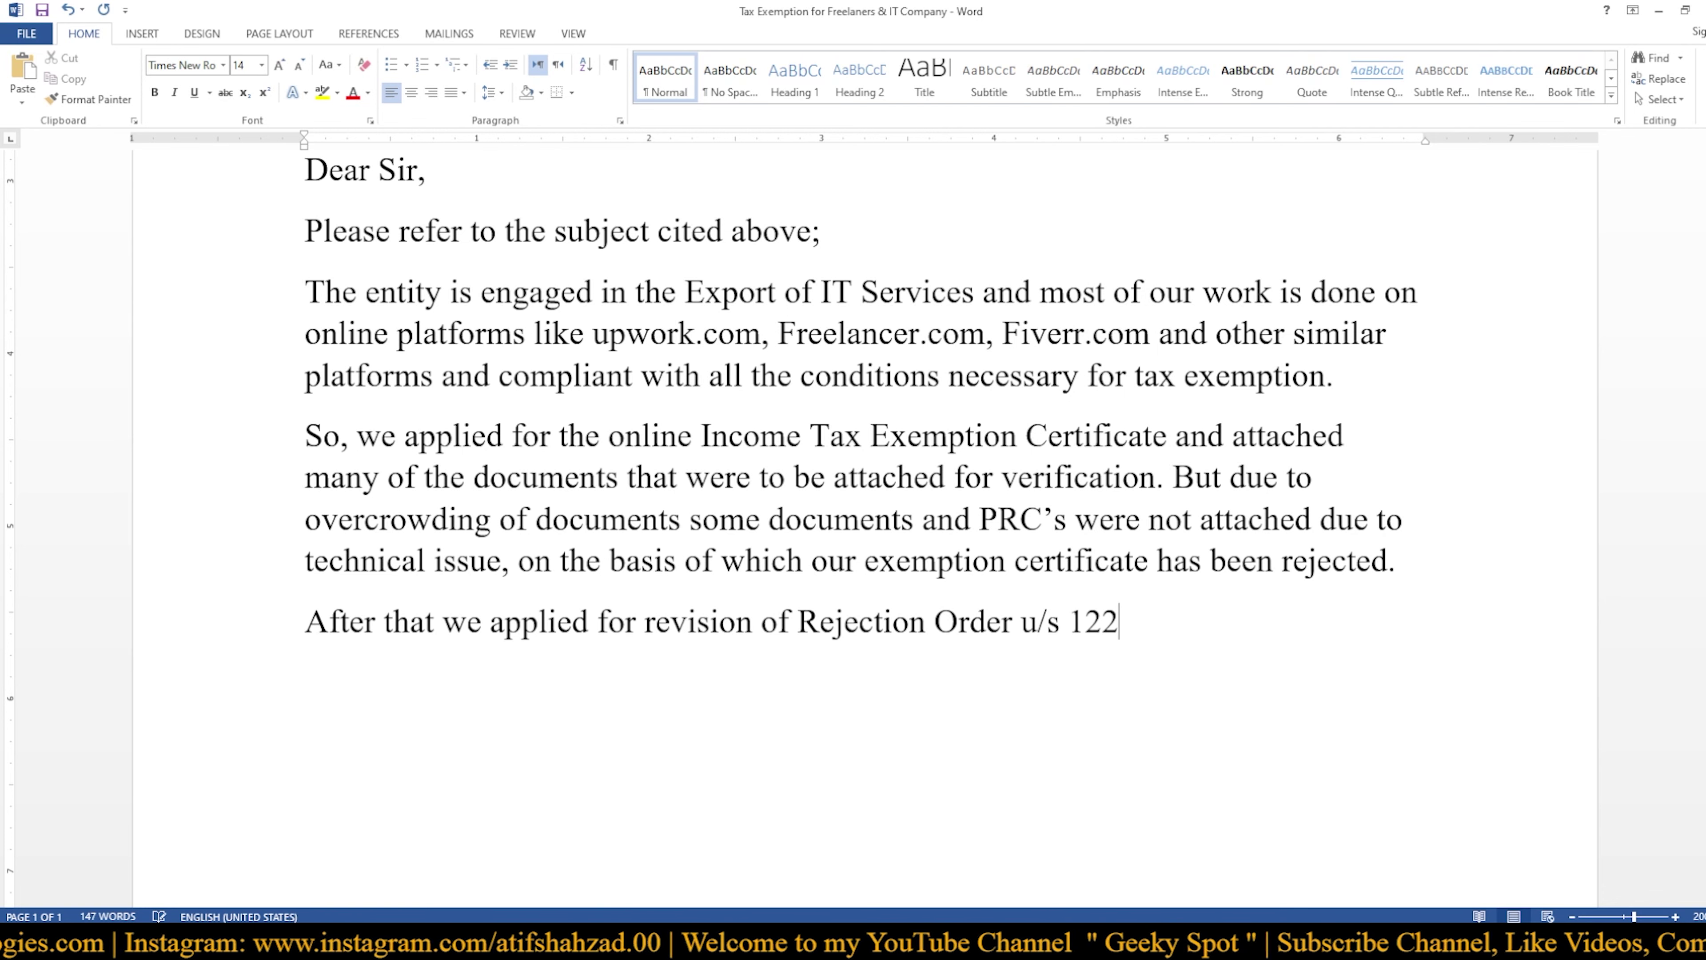
{"action": "type", "text": "B*("}
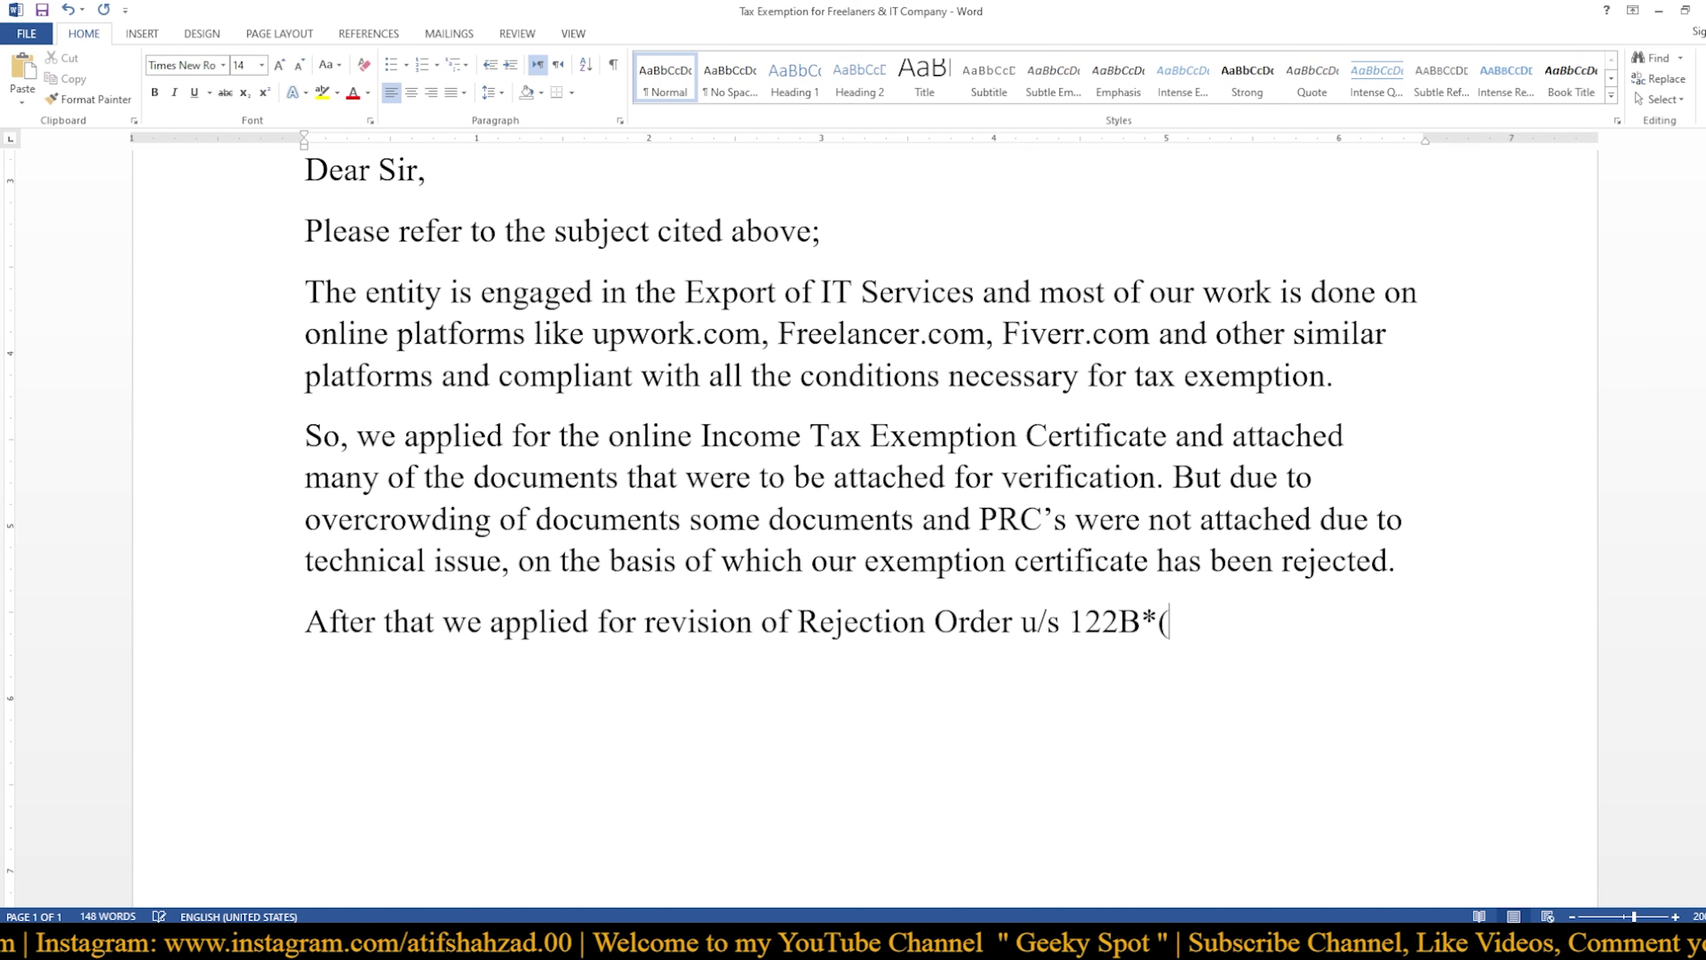
{"action": "key", "text": "BackSpace"}
{"action": "key", "text": "BackSpace"}
{"action": "type", "text": "(1)"}
{"action": "key", "text": "Left"}
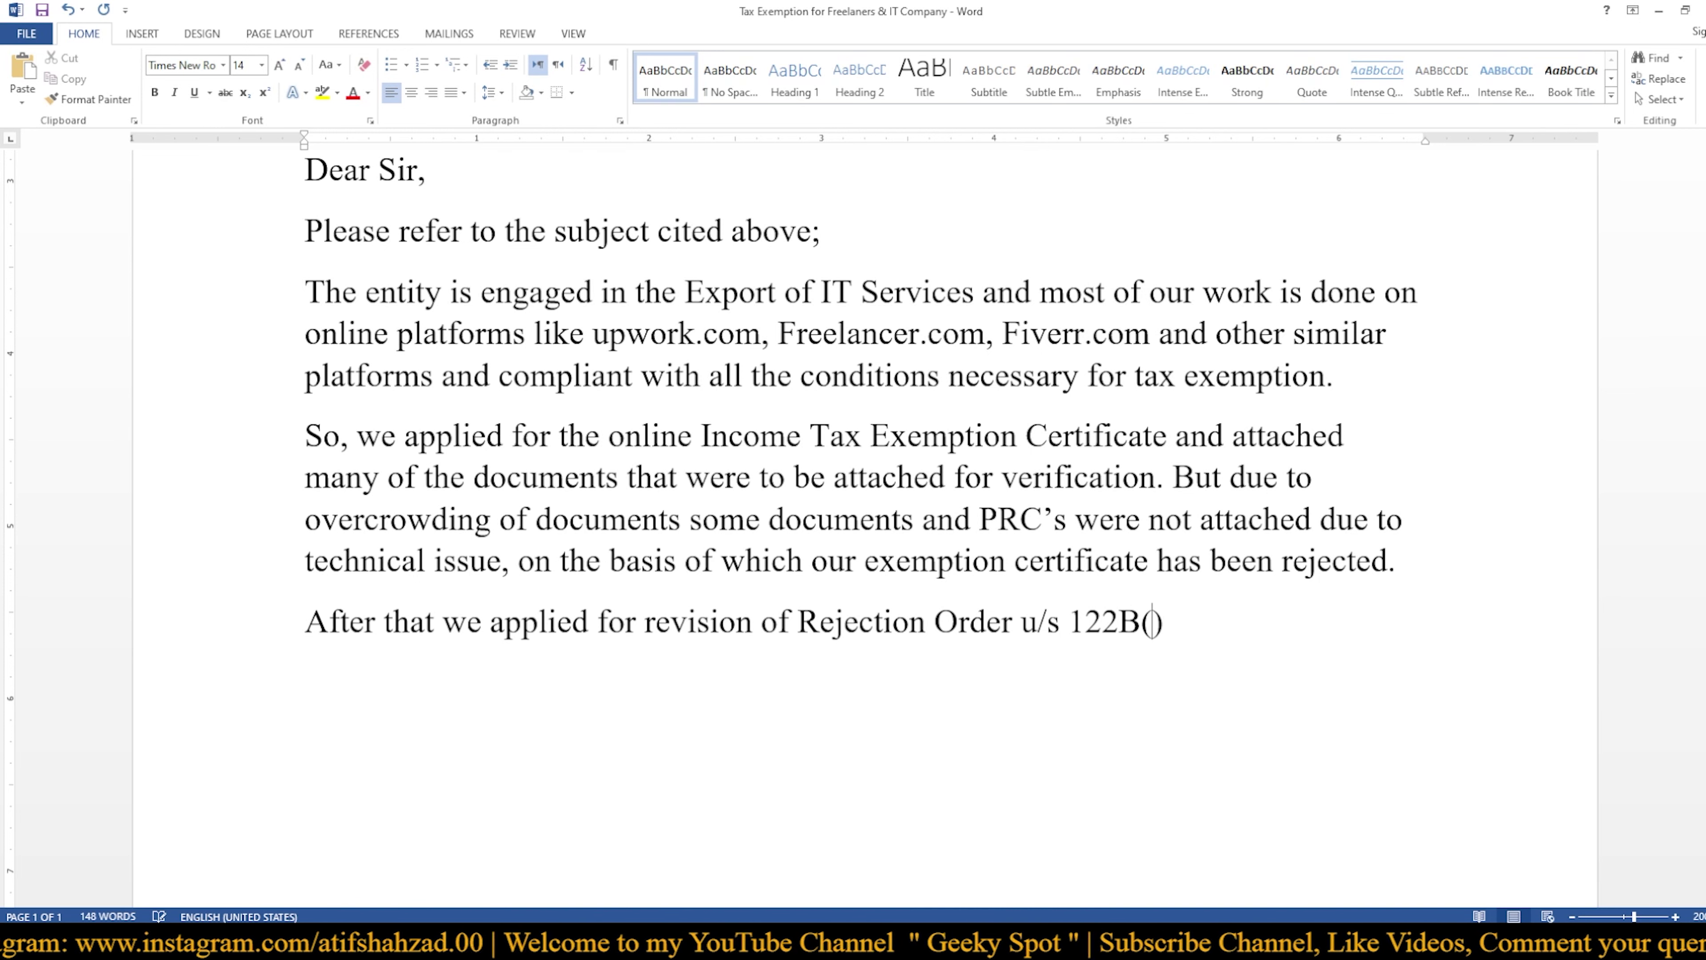
{"action": "type", "text": "1"}
{"action": "key", "text": "Right"}
{"action": "type", "text": ". "}
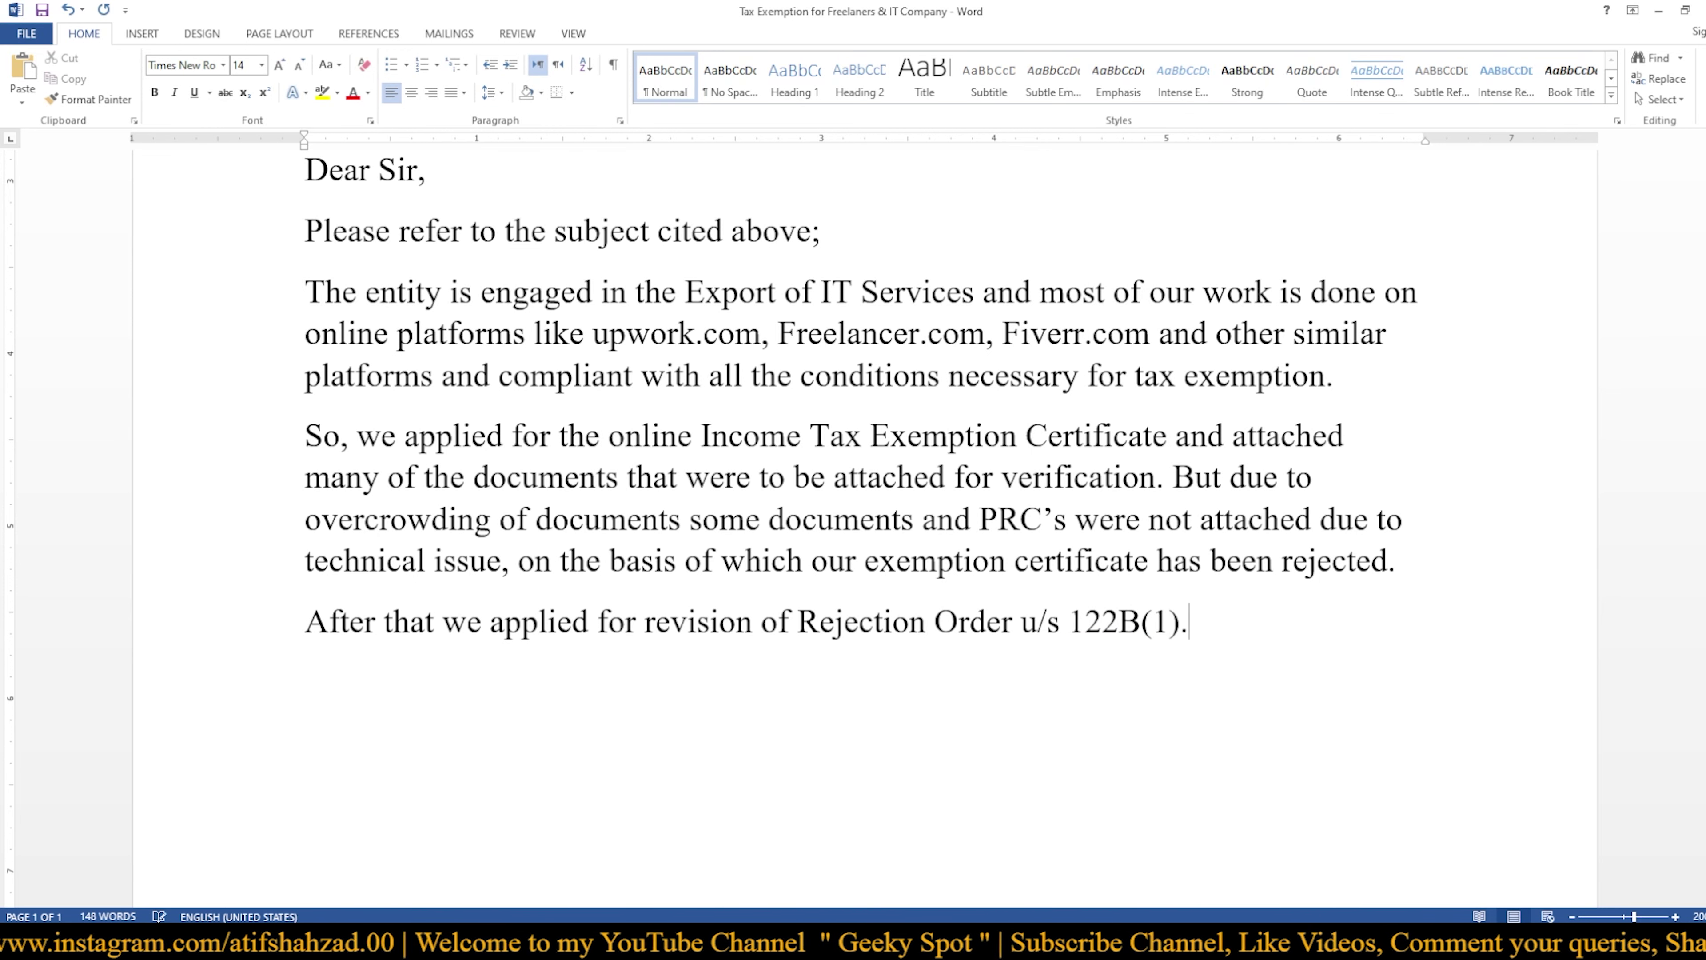
Begin the next sentence with "After" and insert a space between "122B" and "(1)" in the section reference
{"action": "type", "text": "After"}
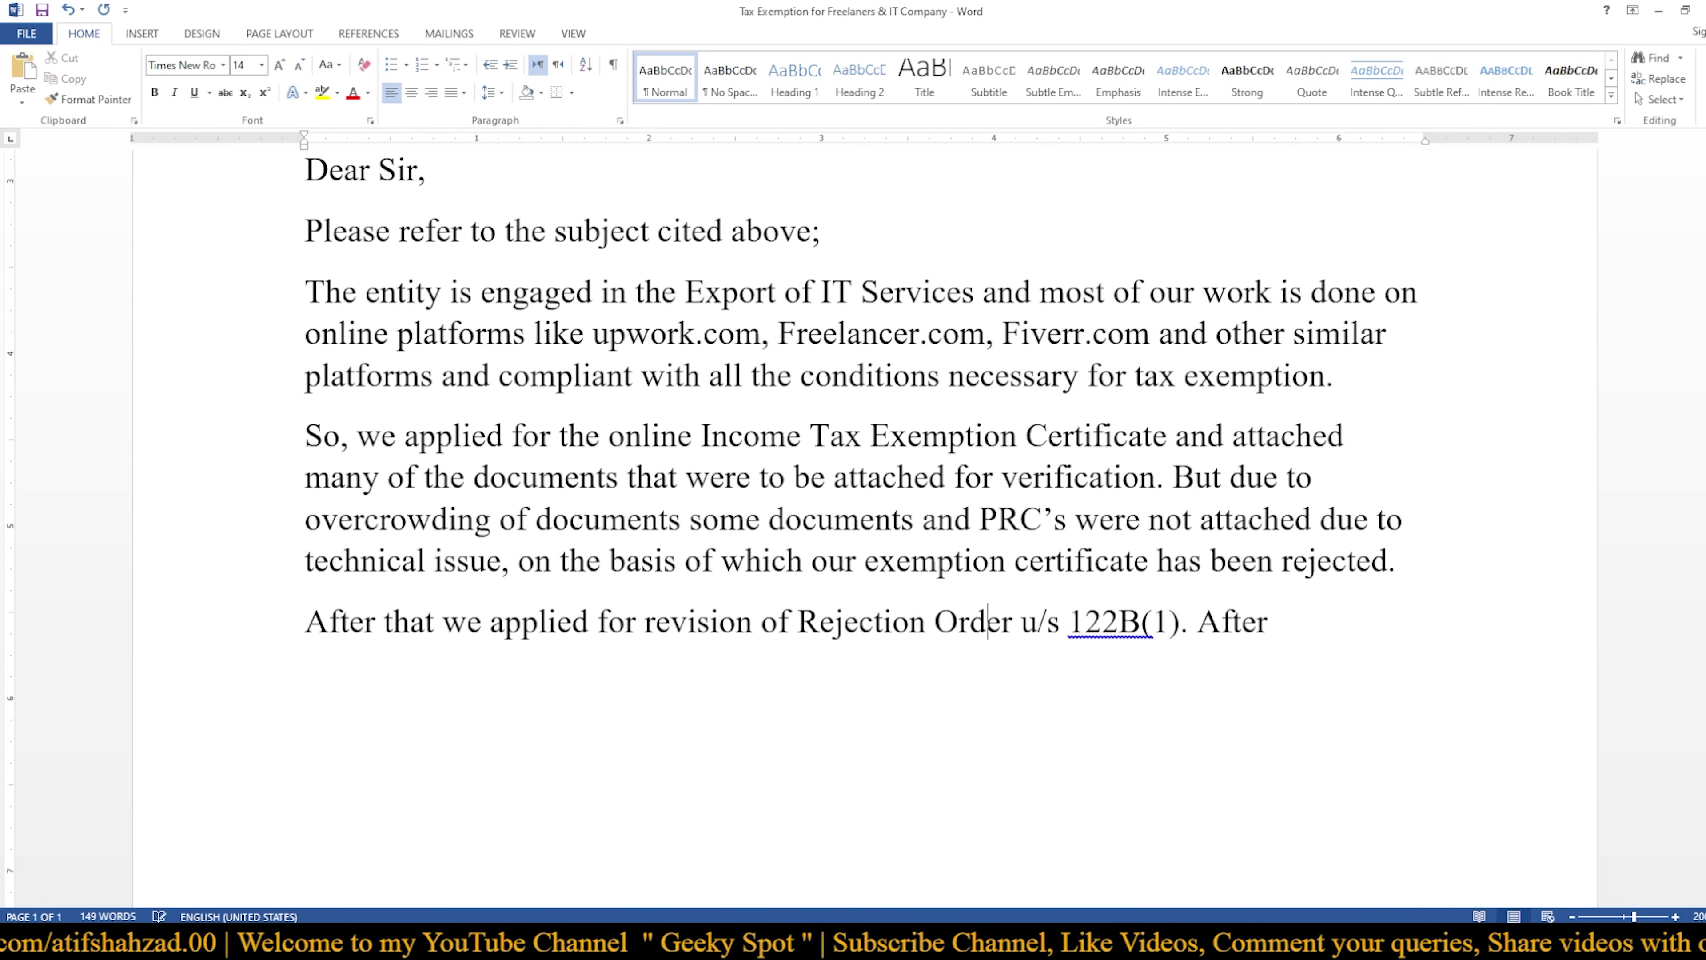
{"action": "left_click", "coordinate": [1019, 621]}
{"action": "key", "text": "Right"}
{"action": "key", "text": "Right"}
{"action": "key", "text": "Right"}
{"action": "key", "text": "Right"}
{"action": "key", "text": "Right"}
{"action": "key", "text": "Right"}
{"action": "key", "text": "Right"}
{"action": "key", "text": "Right"}
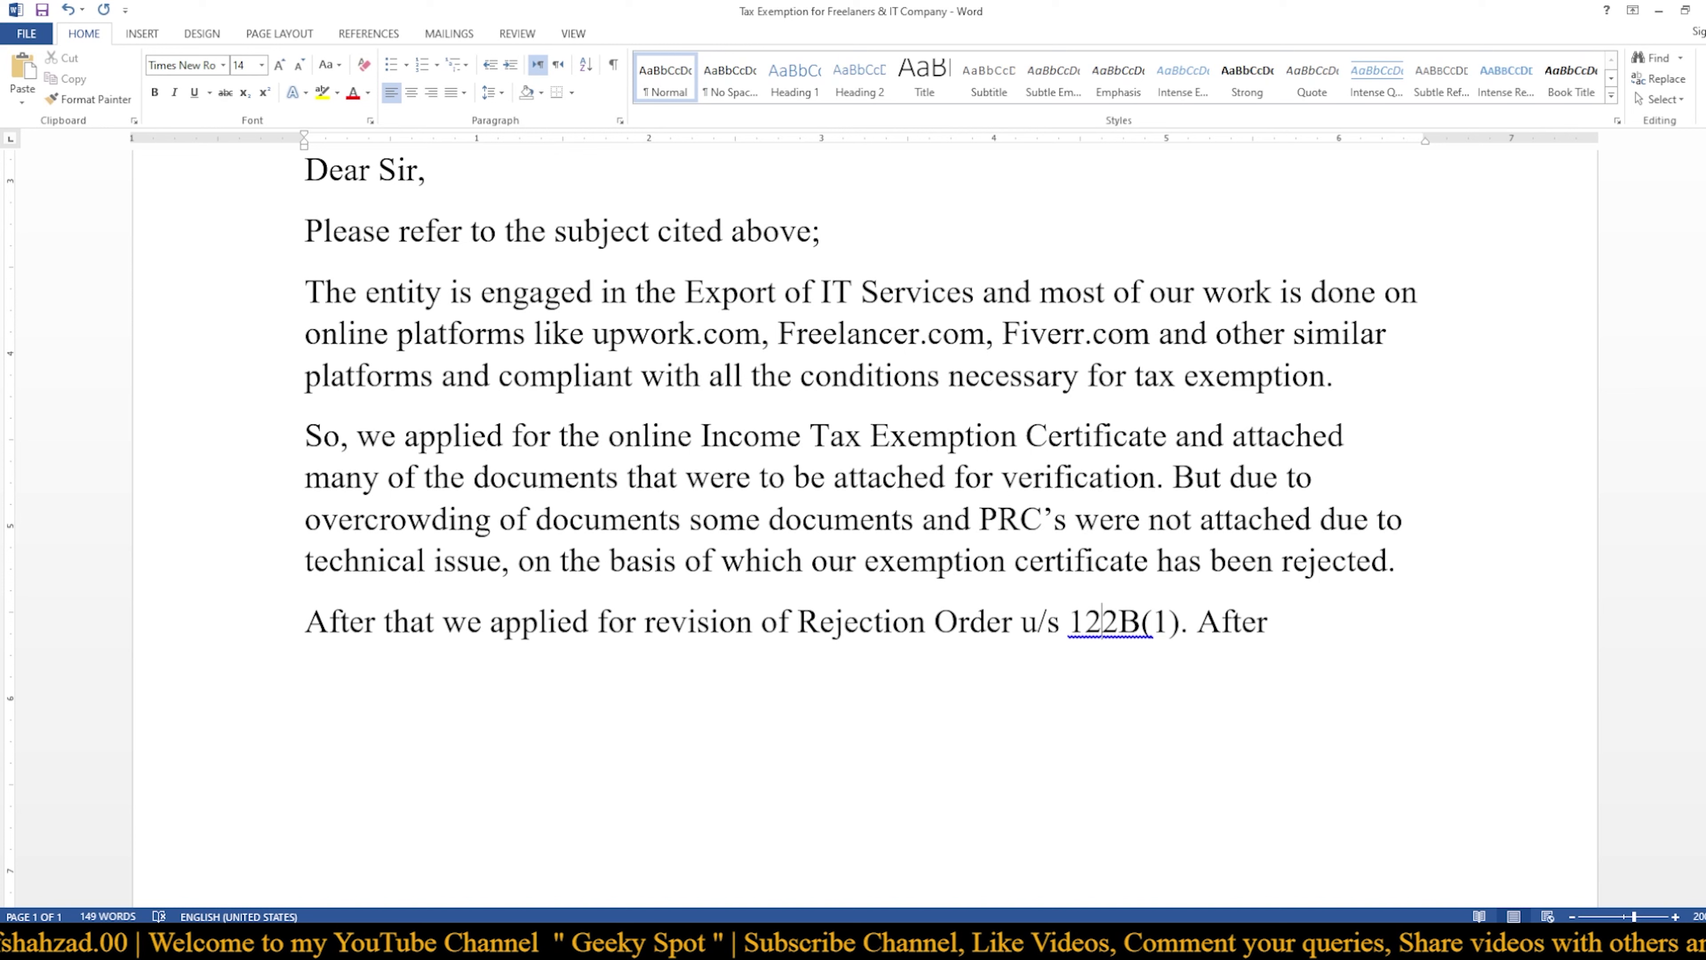
{"action": "key", "text": "Right"}
{"action": "key", "text": "Right"}
{"action": "key", "text": "Right"}
{"action": "key", "text": "Right"}
{"action": "key", "text": "Right"}
{"action": "key", "text": "Right"}
{"action": "key", "text": "Right"}
{"action": "key", "text": "Right"}
{"action": "key", "text": "Right"}
{"action": "key", "text": "Right"}
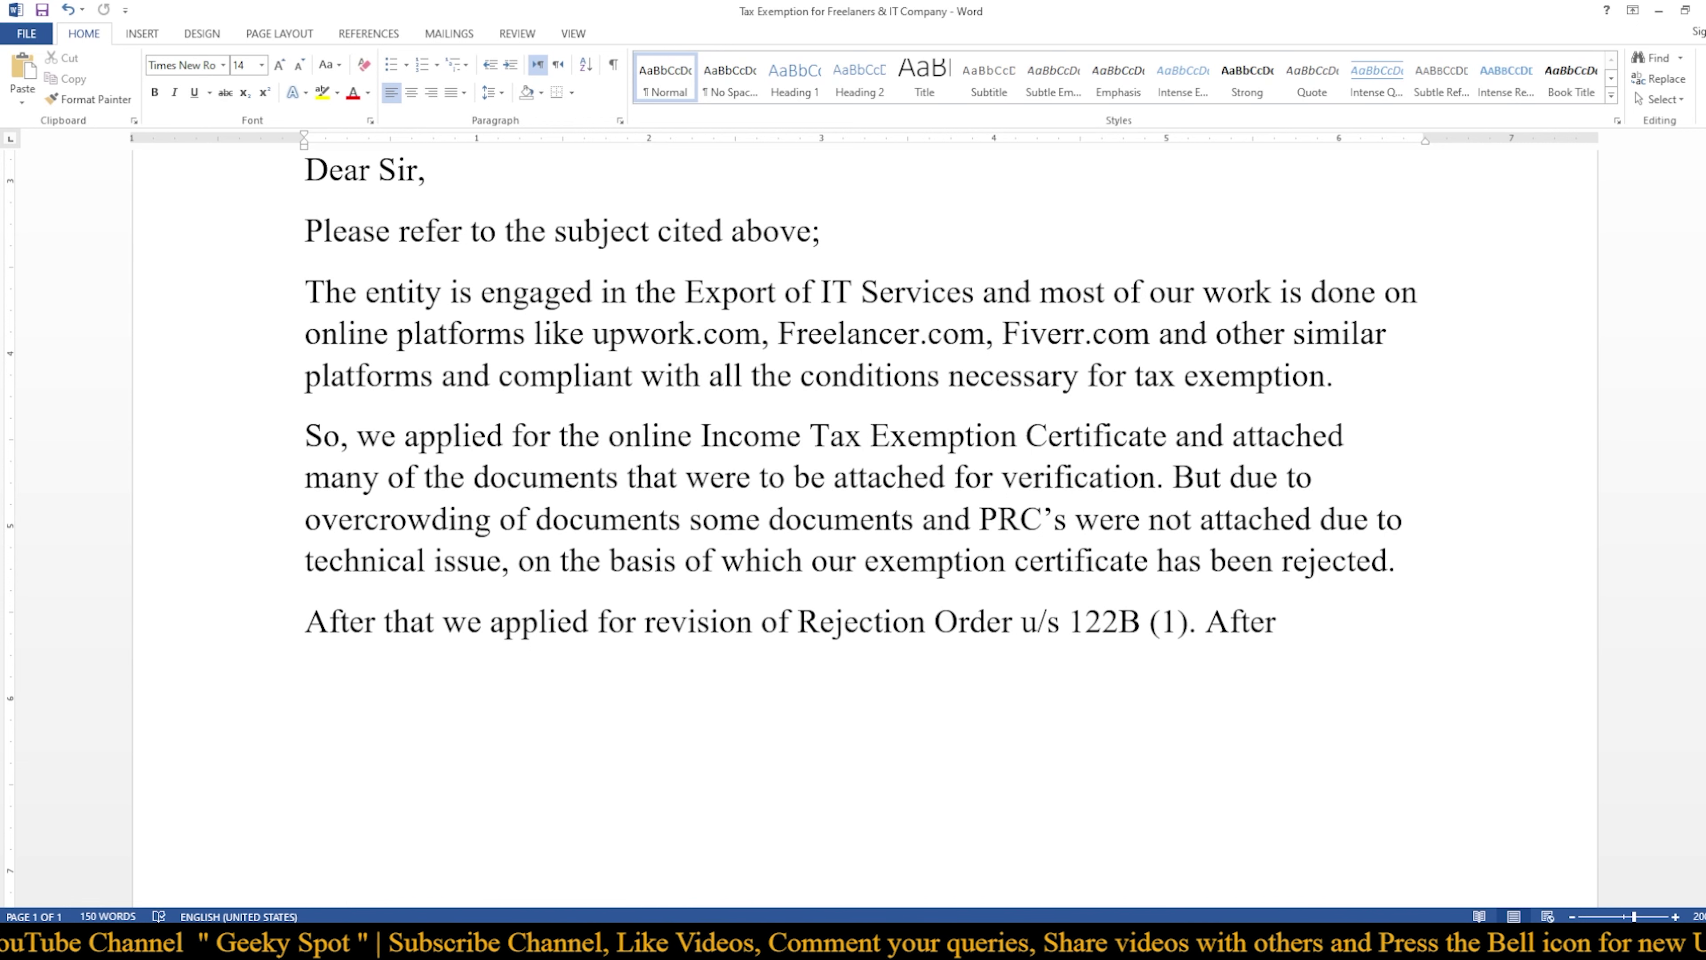
Continue the sentence after "After" with "and verifying", writing "and" in lowercase
{"action": "type", "text": "a"}
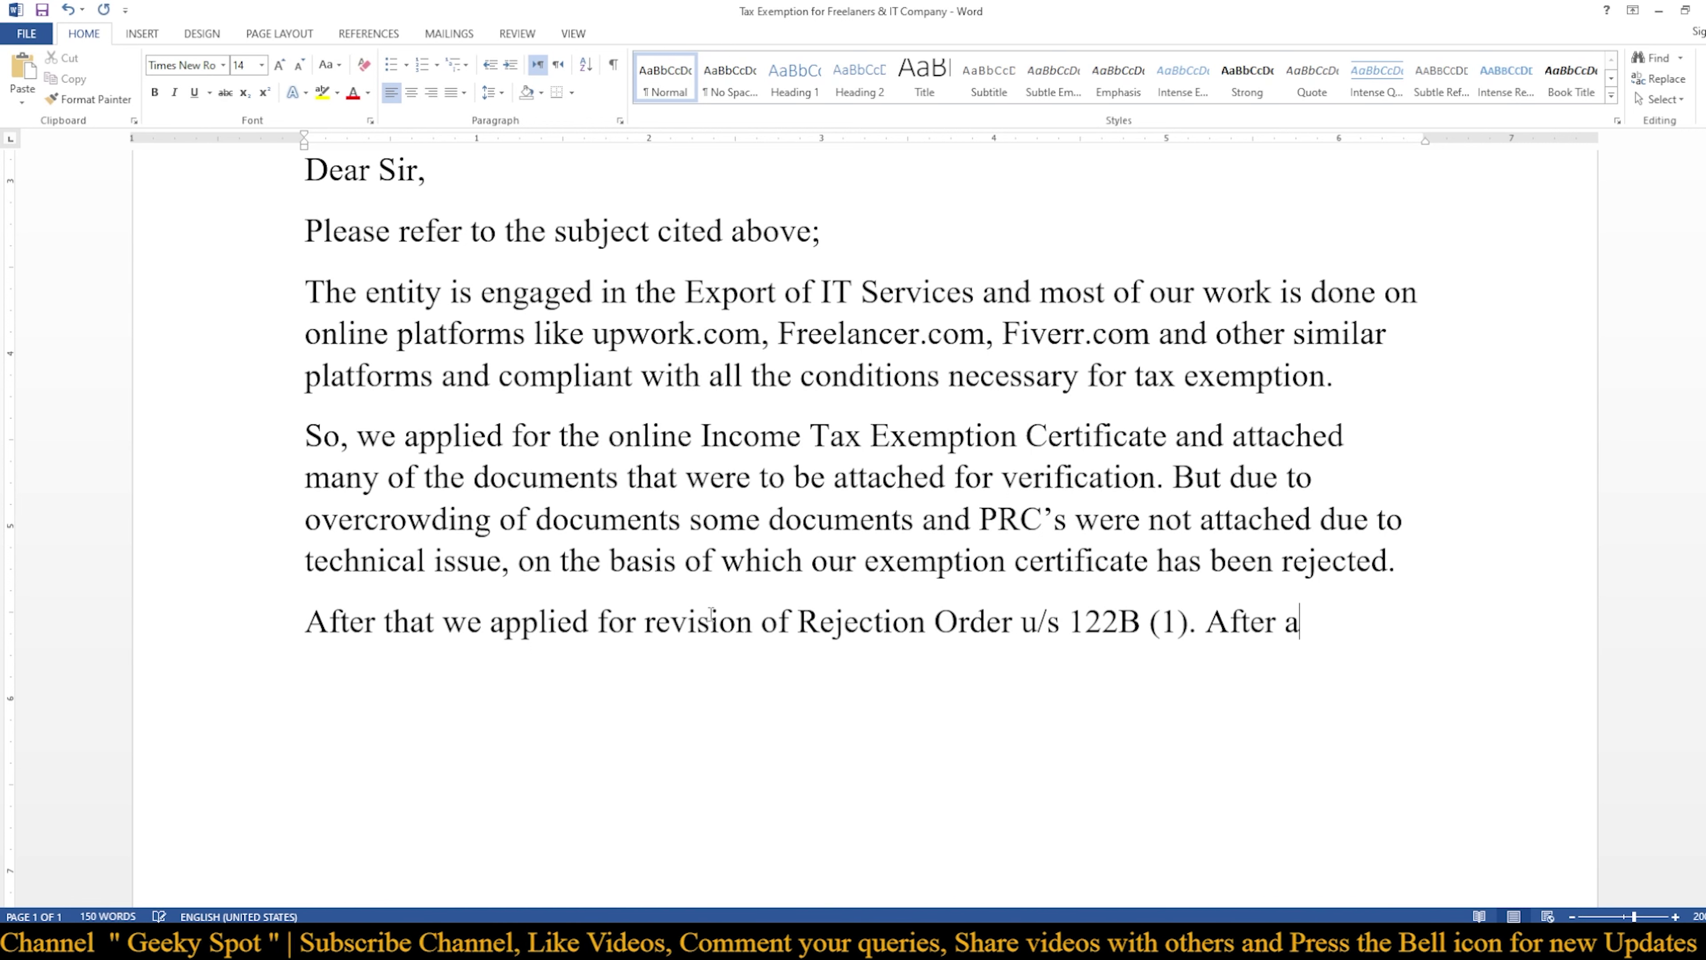
{"action": "type", "text": "ND"}
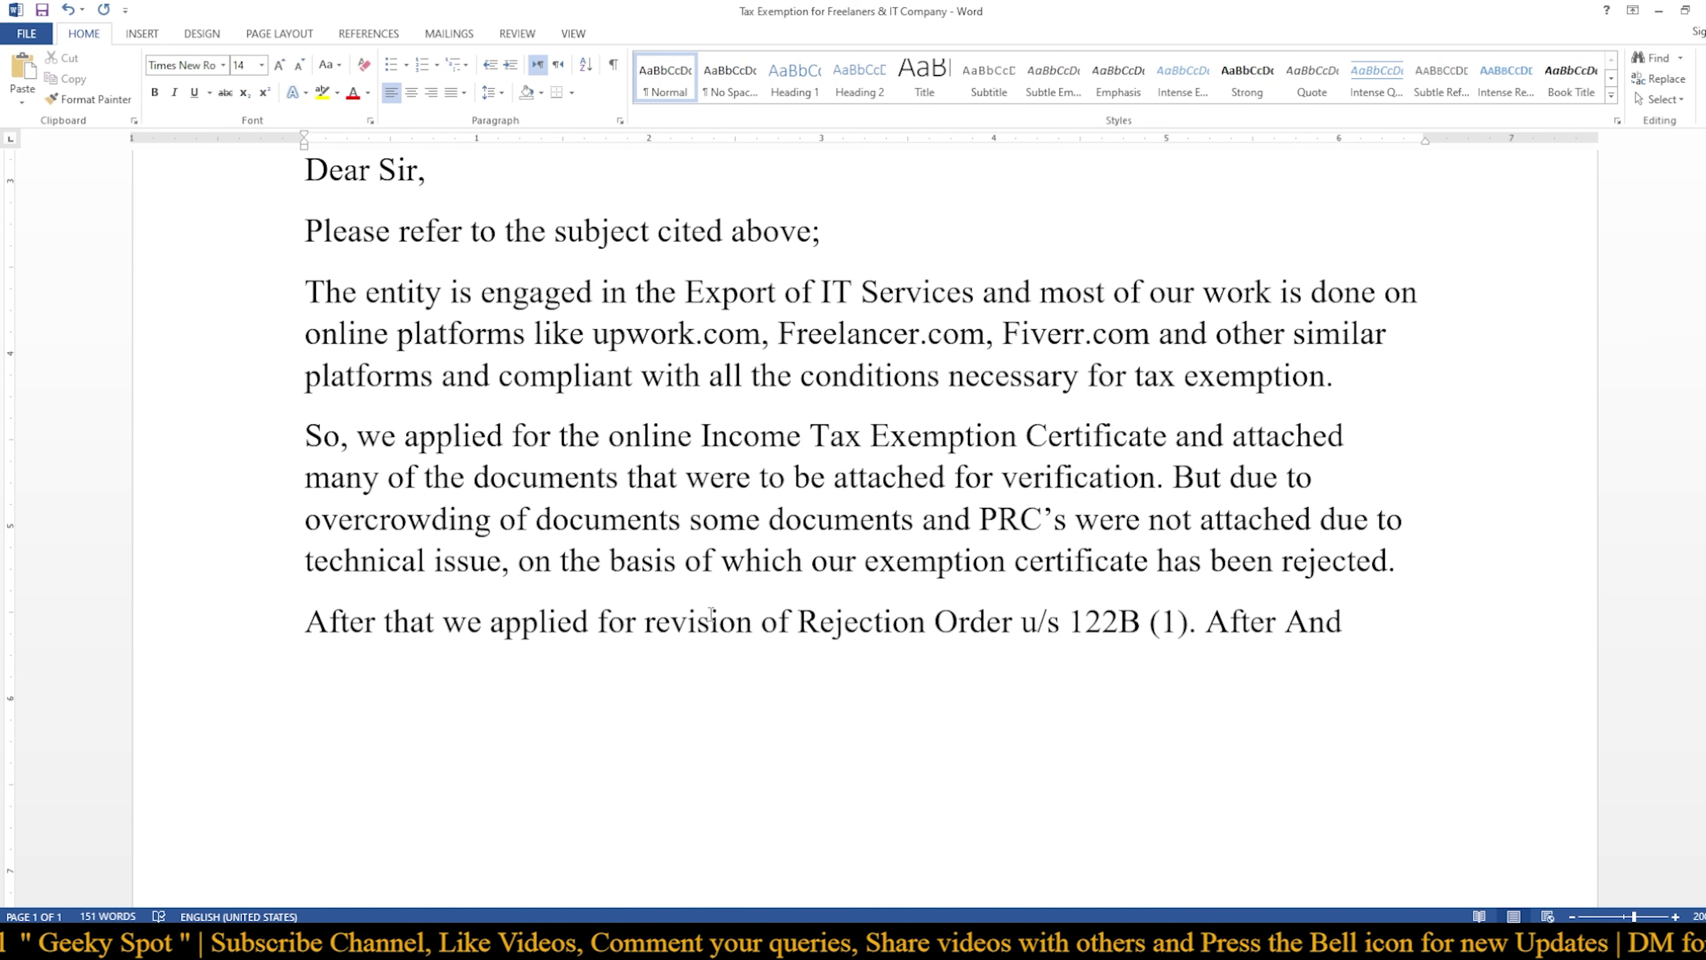
{"action": "key", "text": "BackSpace"}
{"action": "key", "text": "BackSpace"}
{"action": "key", "text": "BackSpace"}
{"action": "key", "text": "BackSpace"}
{"action": "type", "text": "an"}
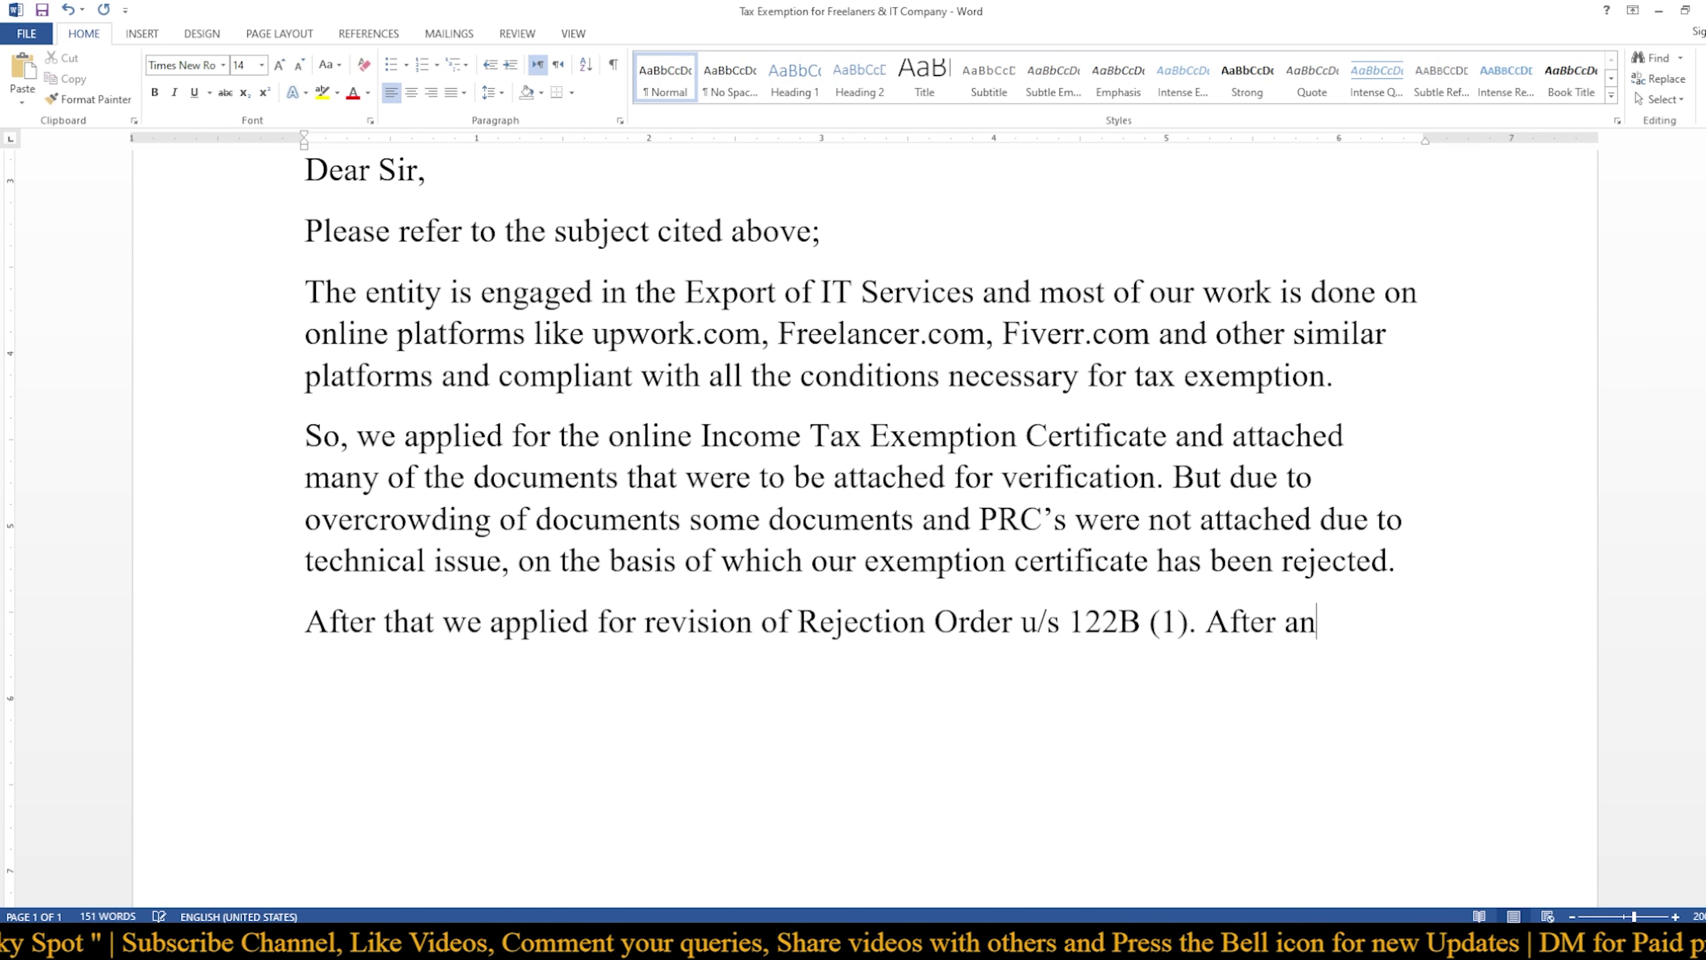
{"action": "type", "text": "d verifi"}
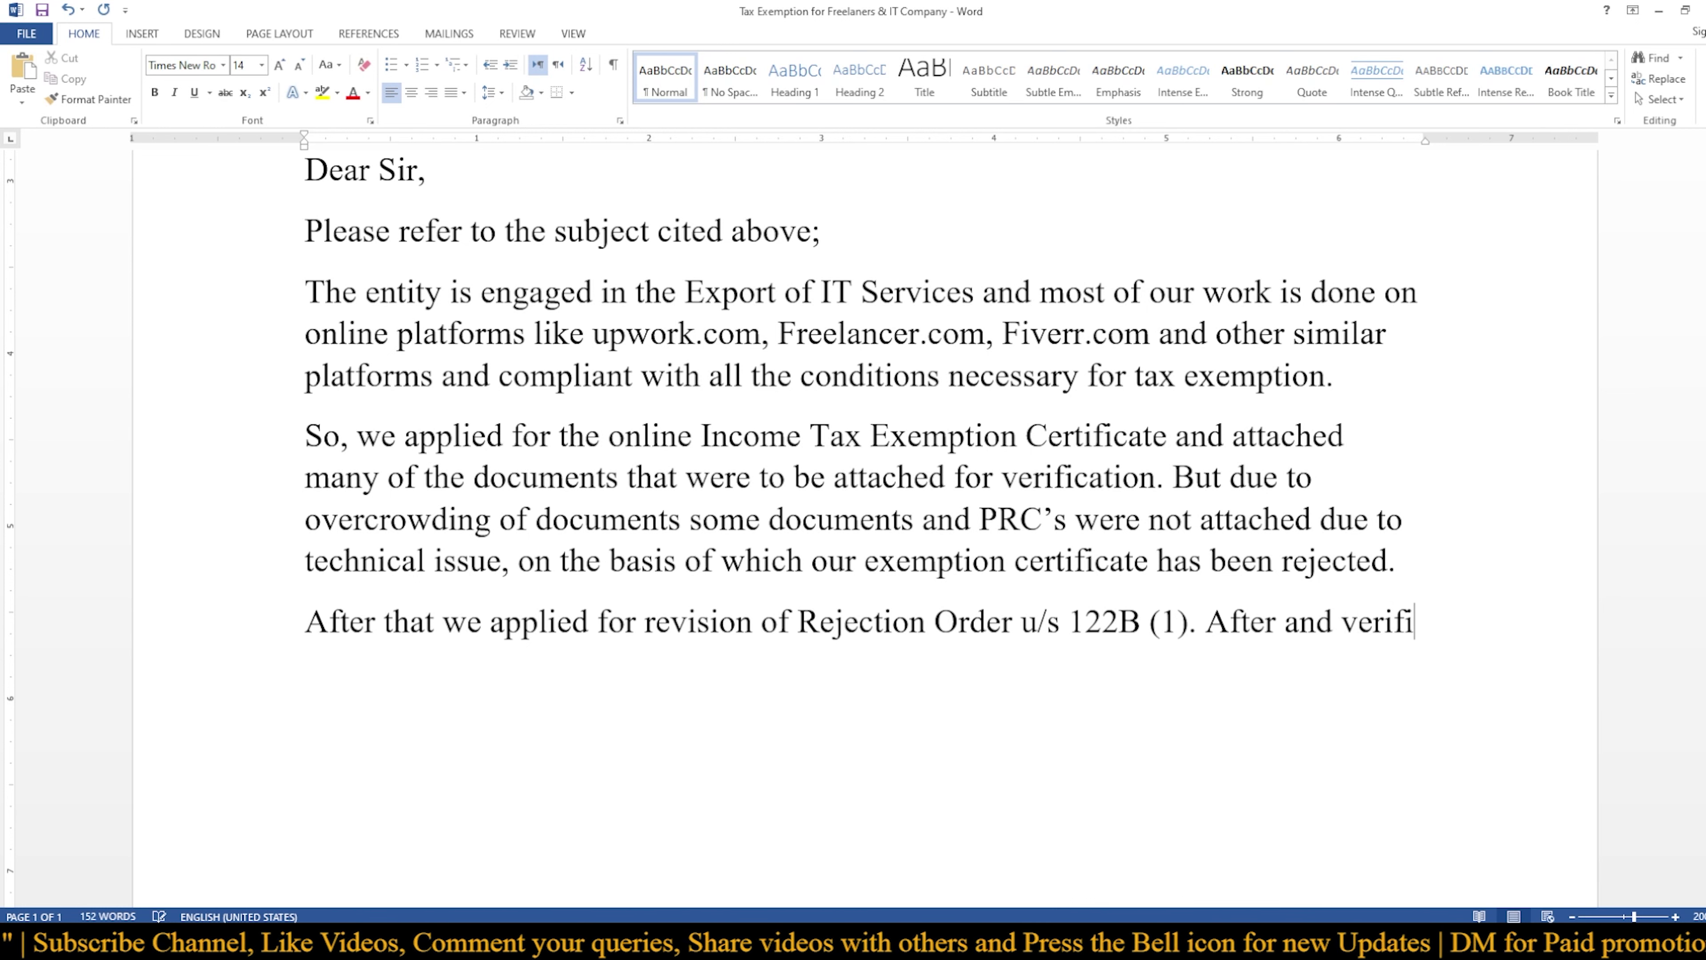
{"action": "key", "text": "BackSpace"}
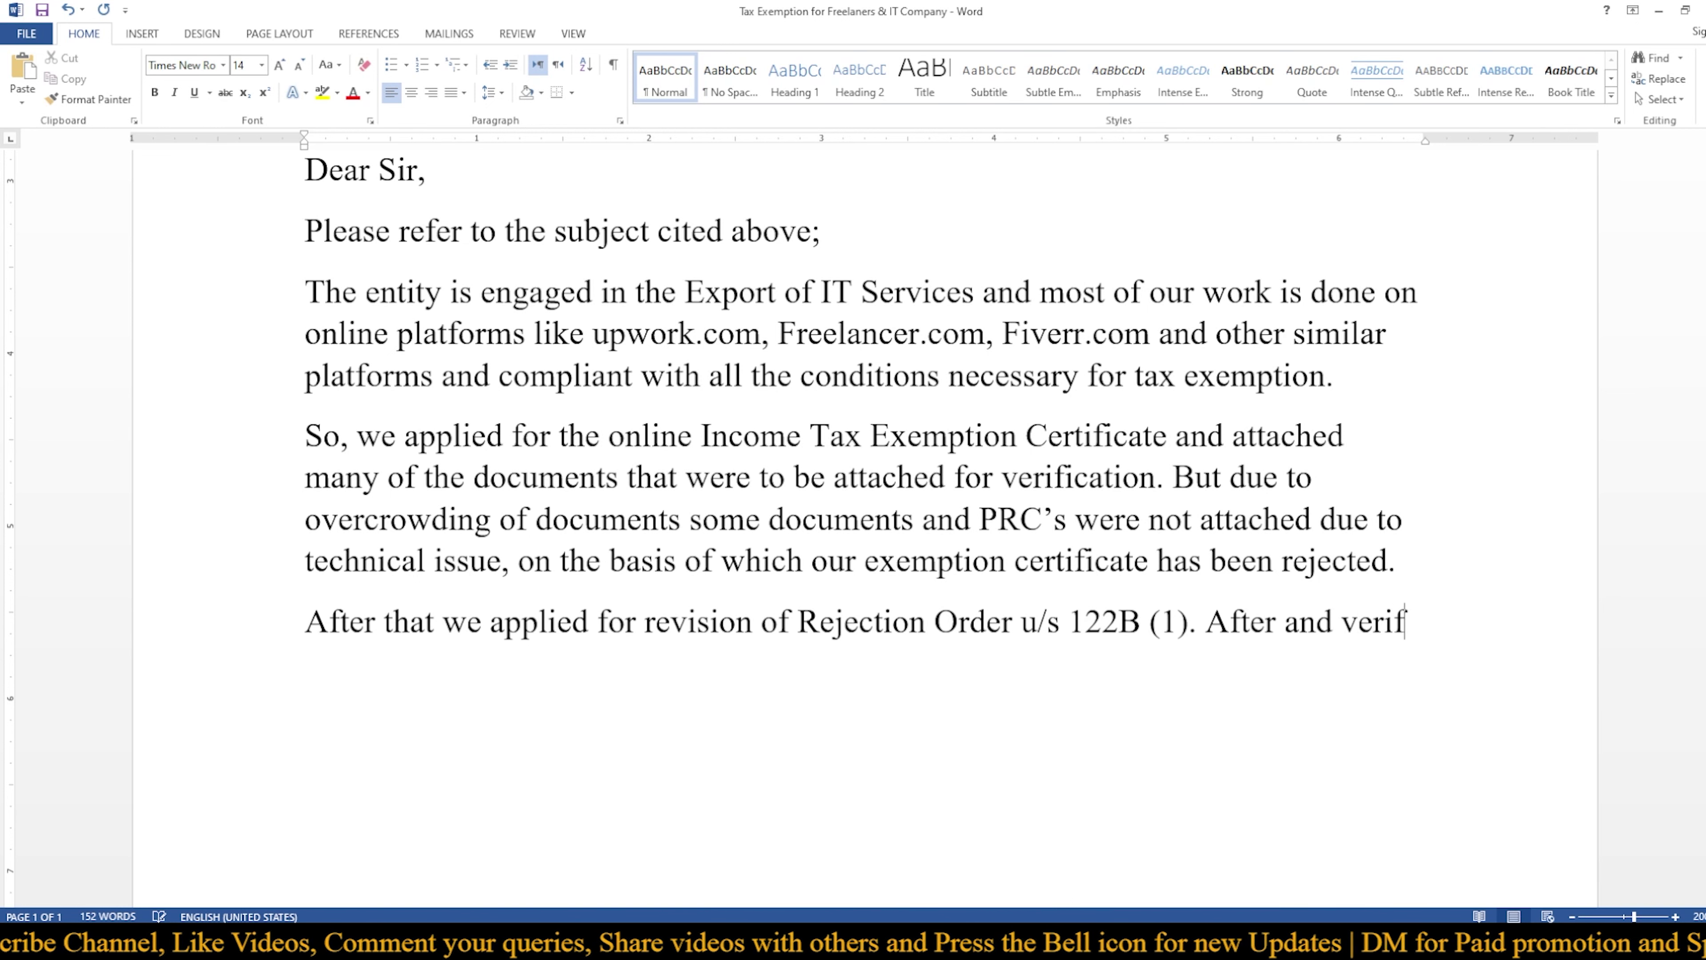
{"action": "type", "text": "ying "}
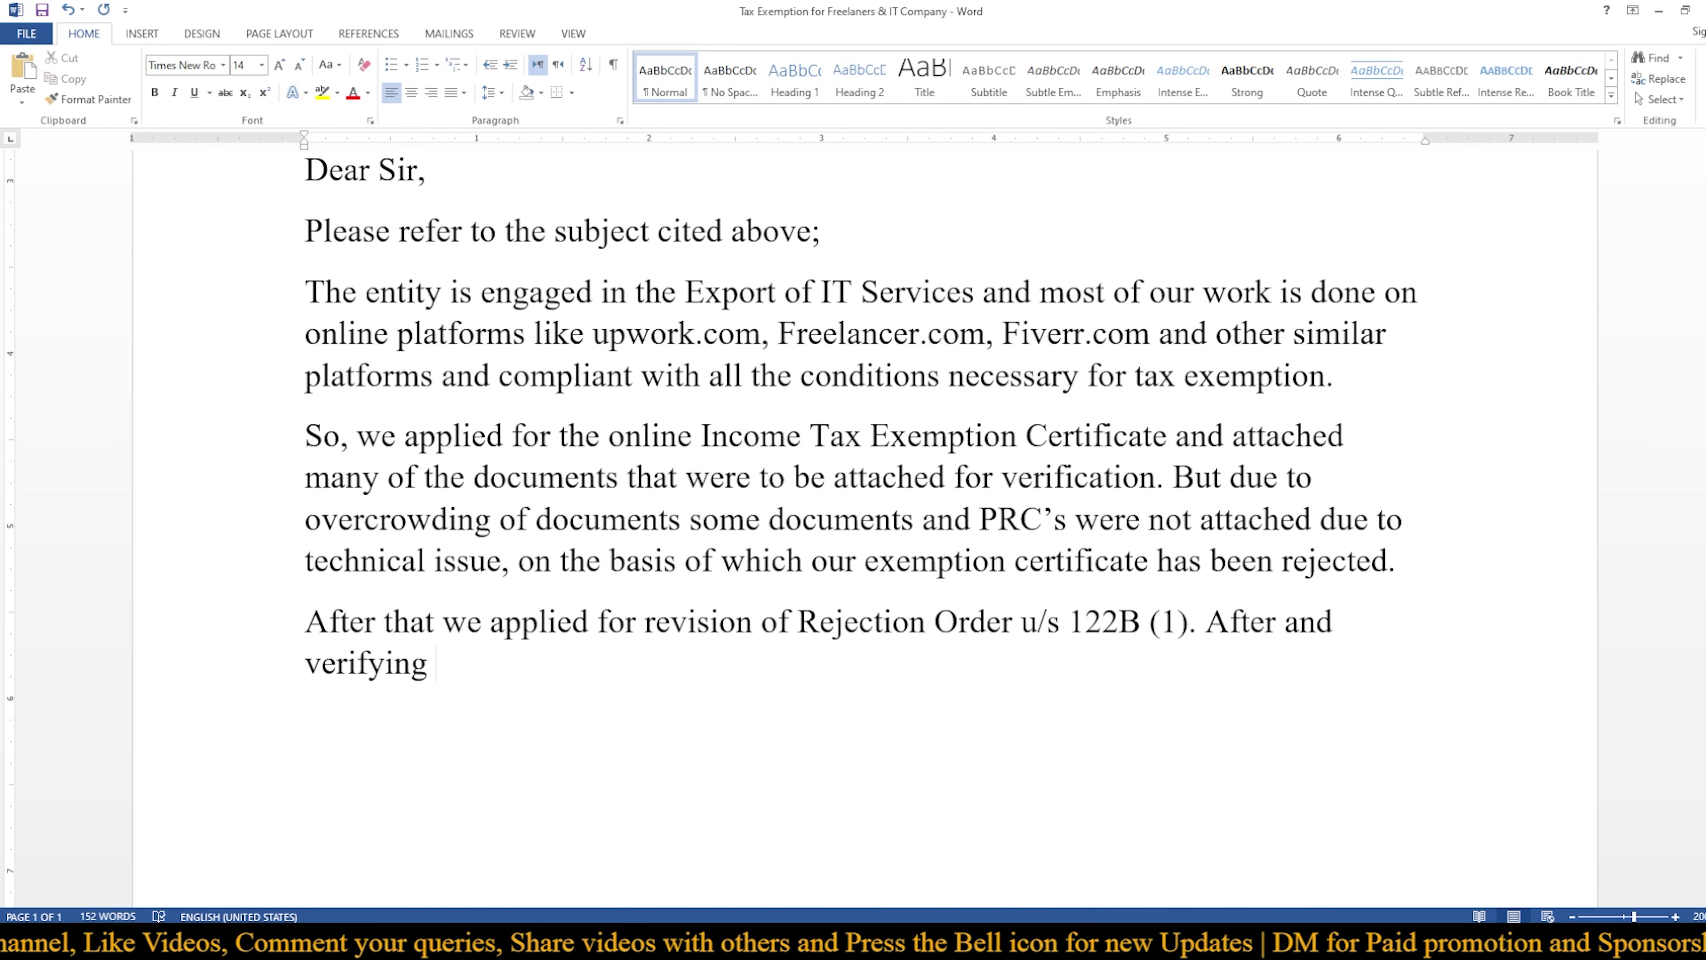
Add "all the documentary evidences" after "verifying", correcting the typing errors
{"action": "type", "text": "all the doc"}
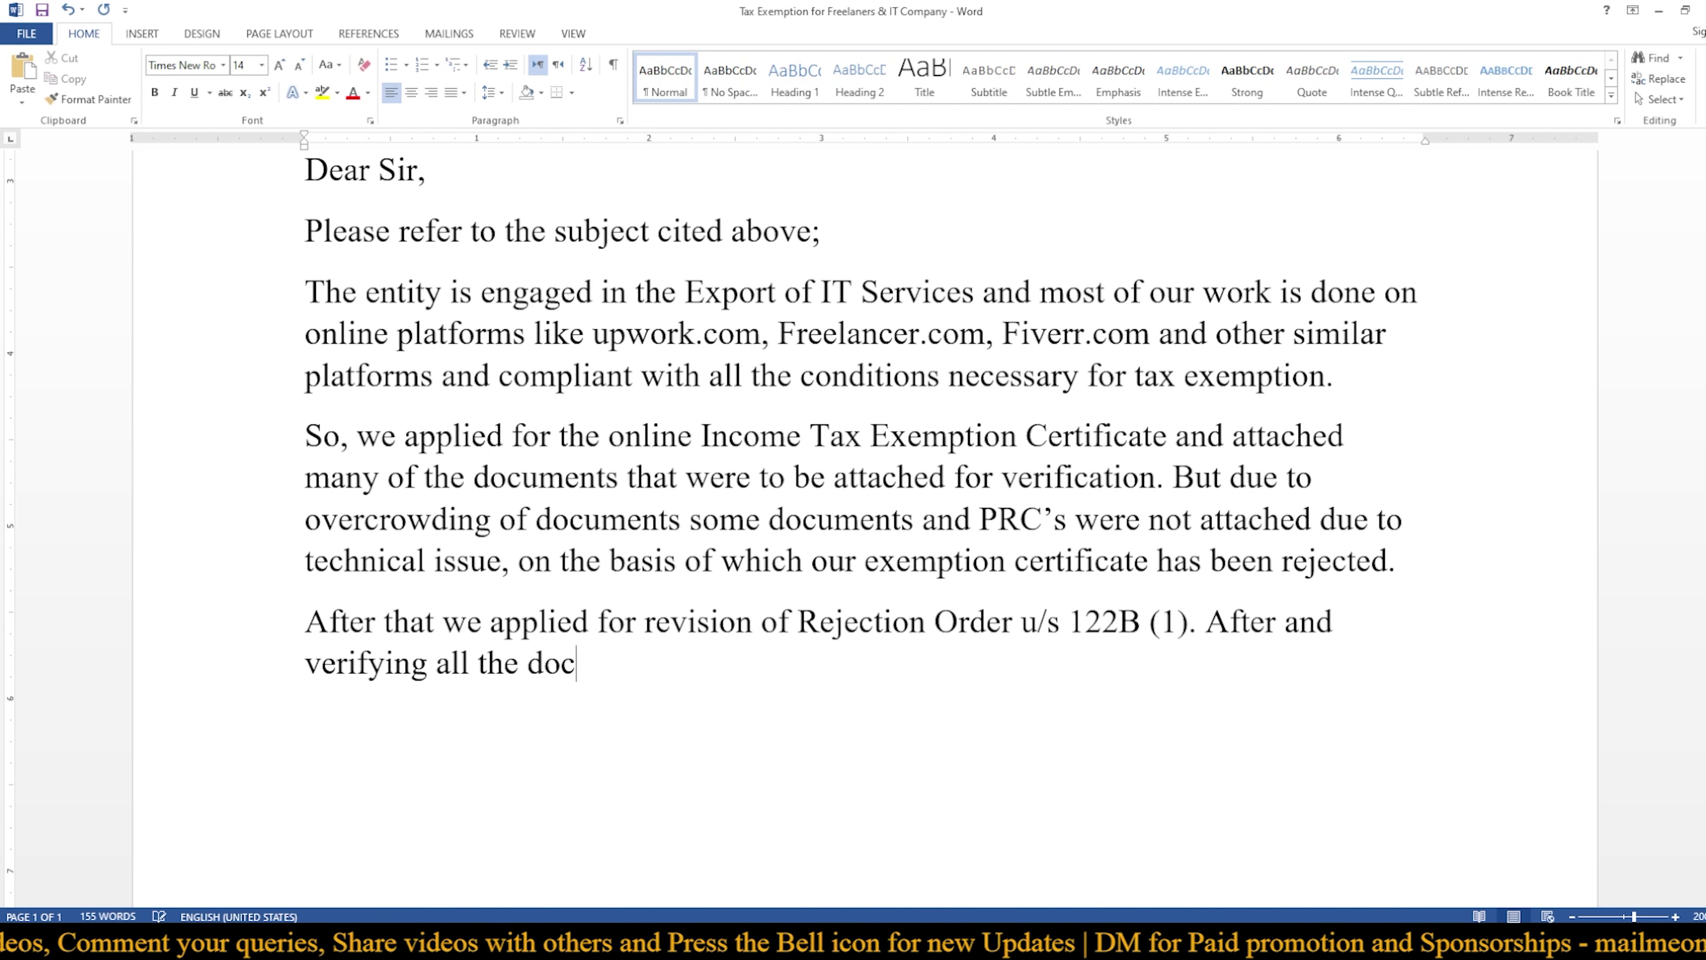
{"action": "type", "text": "mren"}
{"action": "key", "text": "BackSpace"}
{"action": "key", "text": "BackSpace"}
{"action": "key", "text": "BackSpace"}
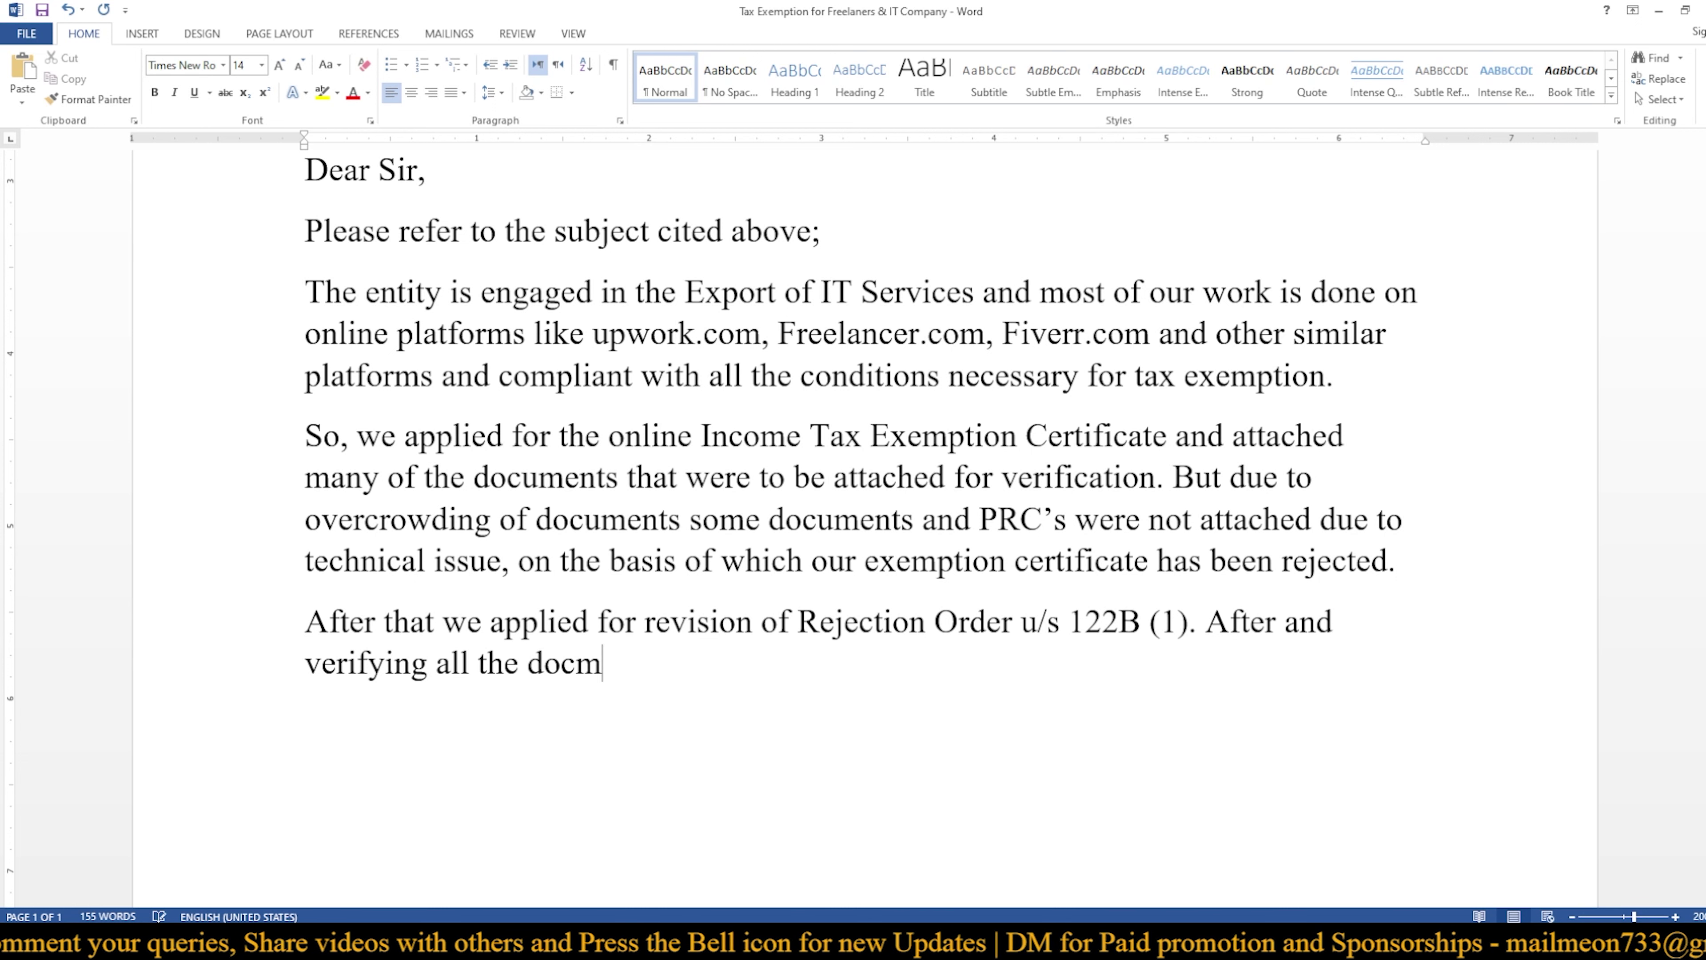
{"action": "type", "text": "en"}
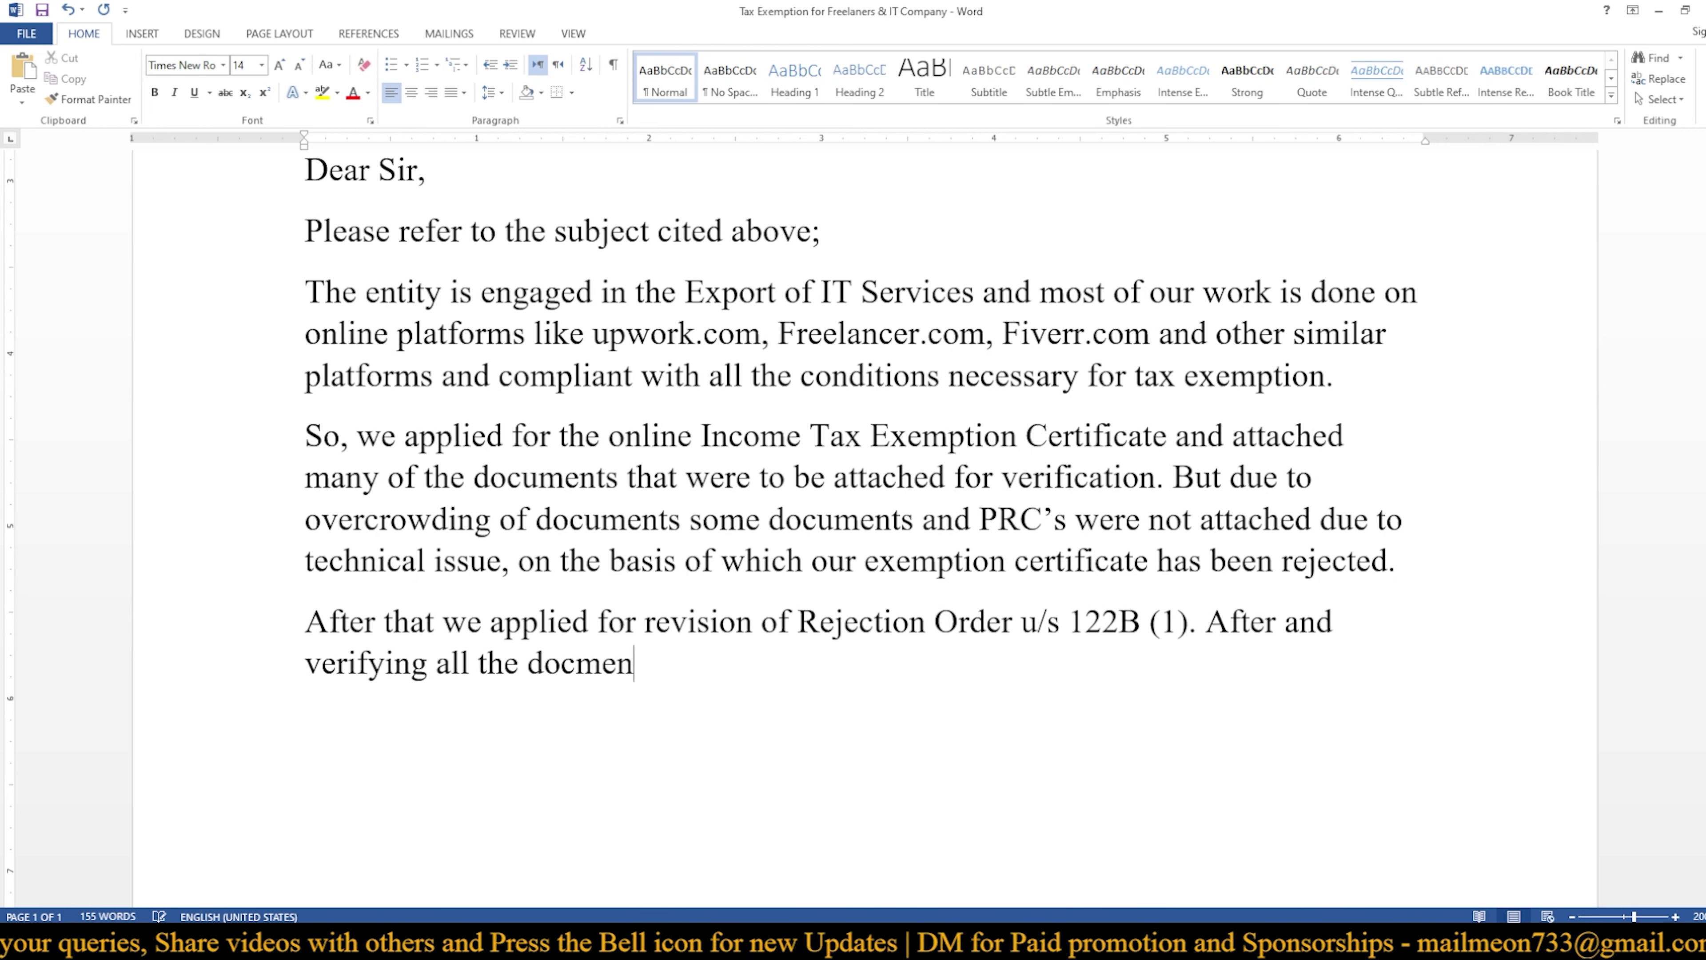
{"action": "type", "text": "tary"}
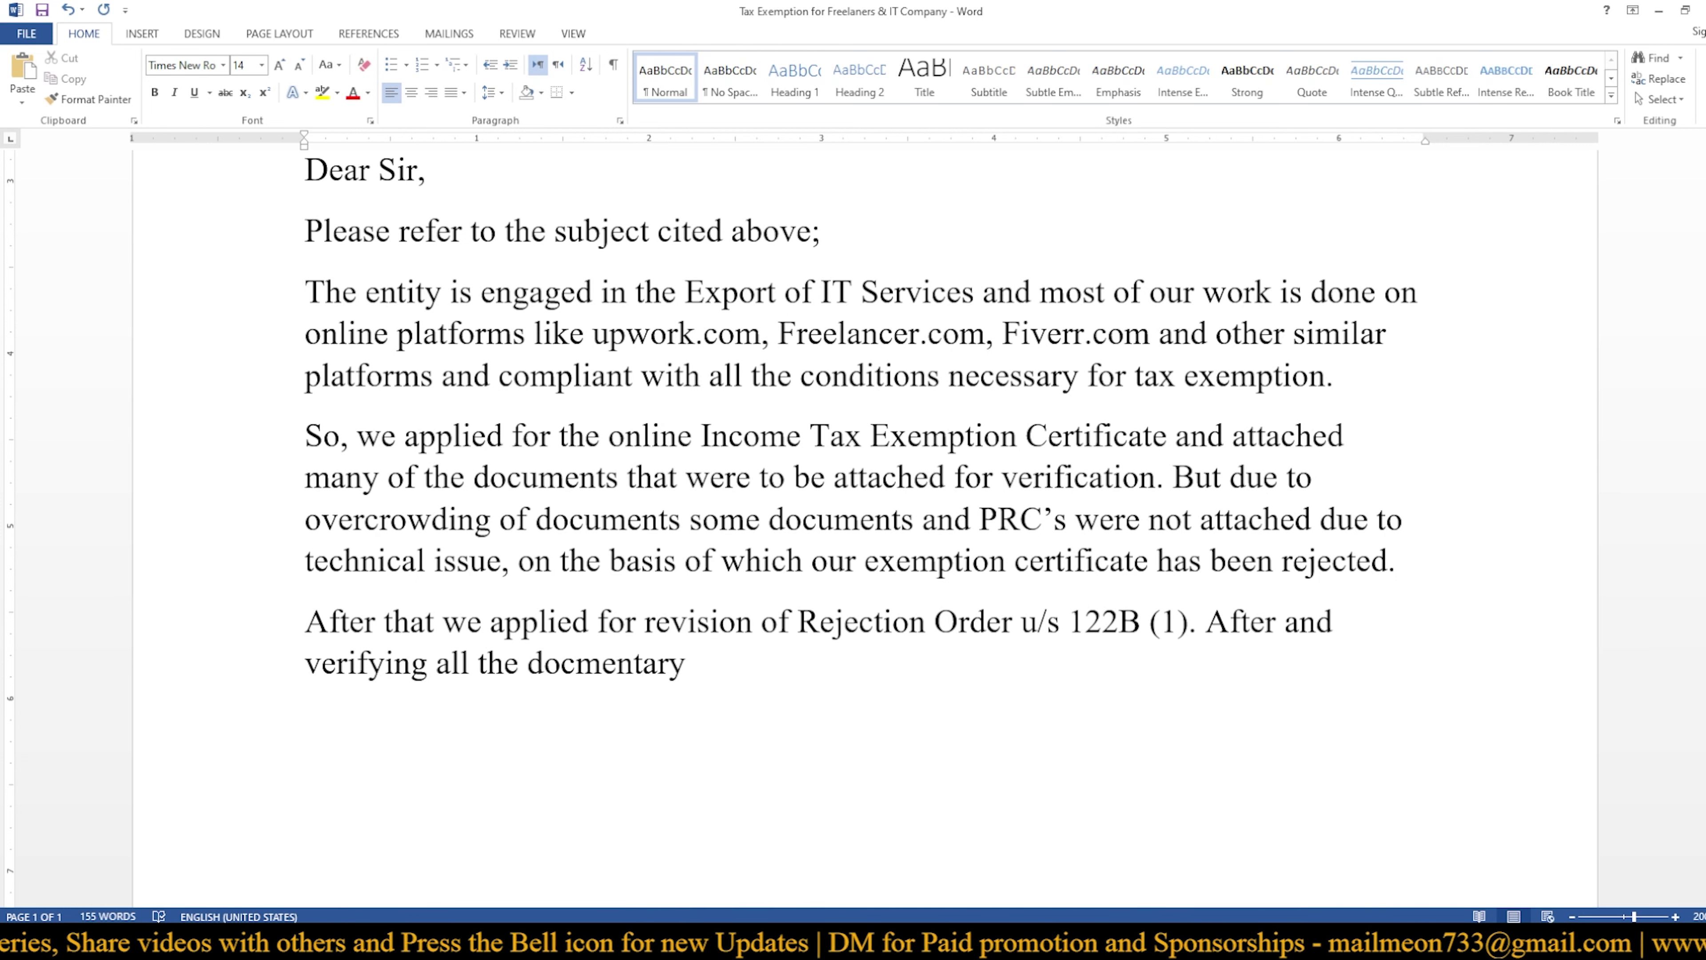
{"action": "type", "text": " evidence"}
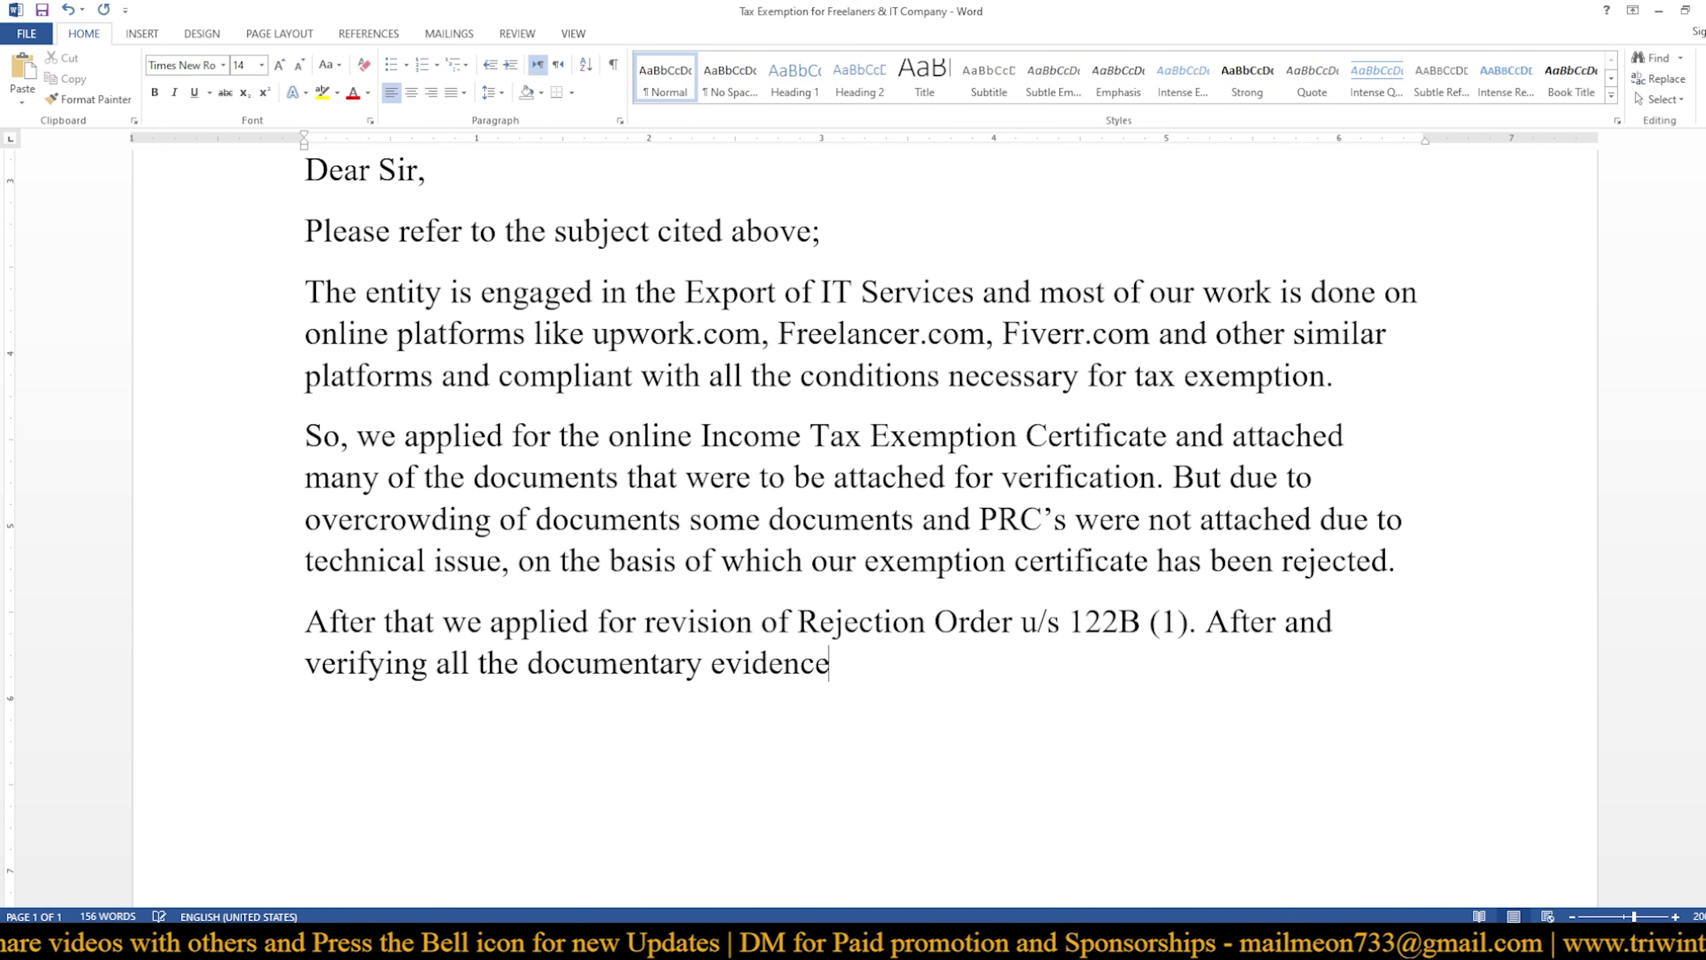
{"action": "type", "text": "s"}
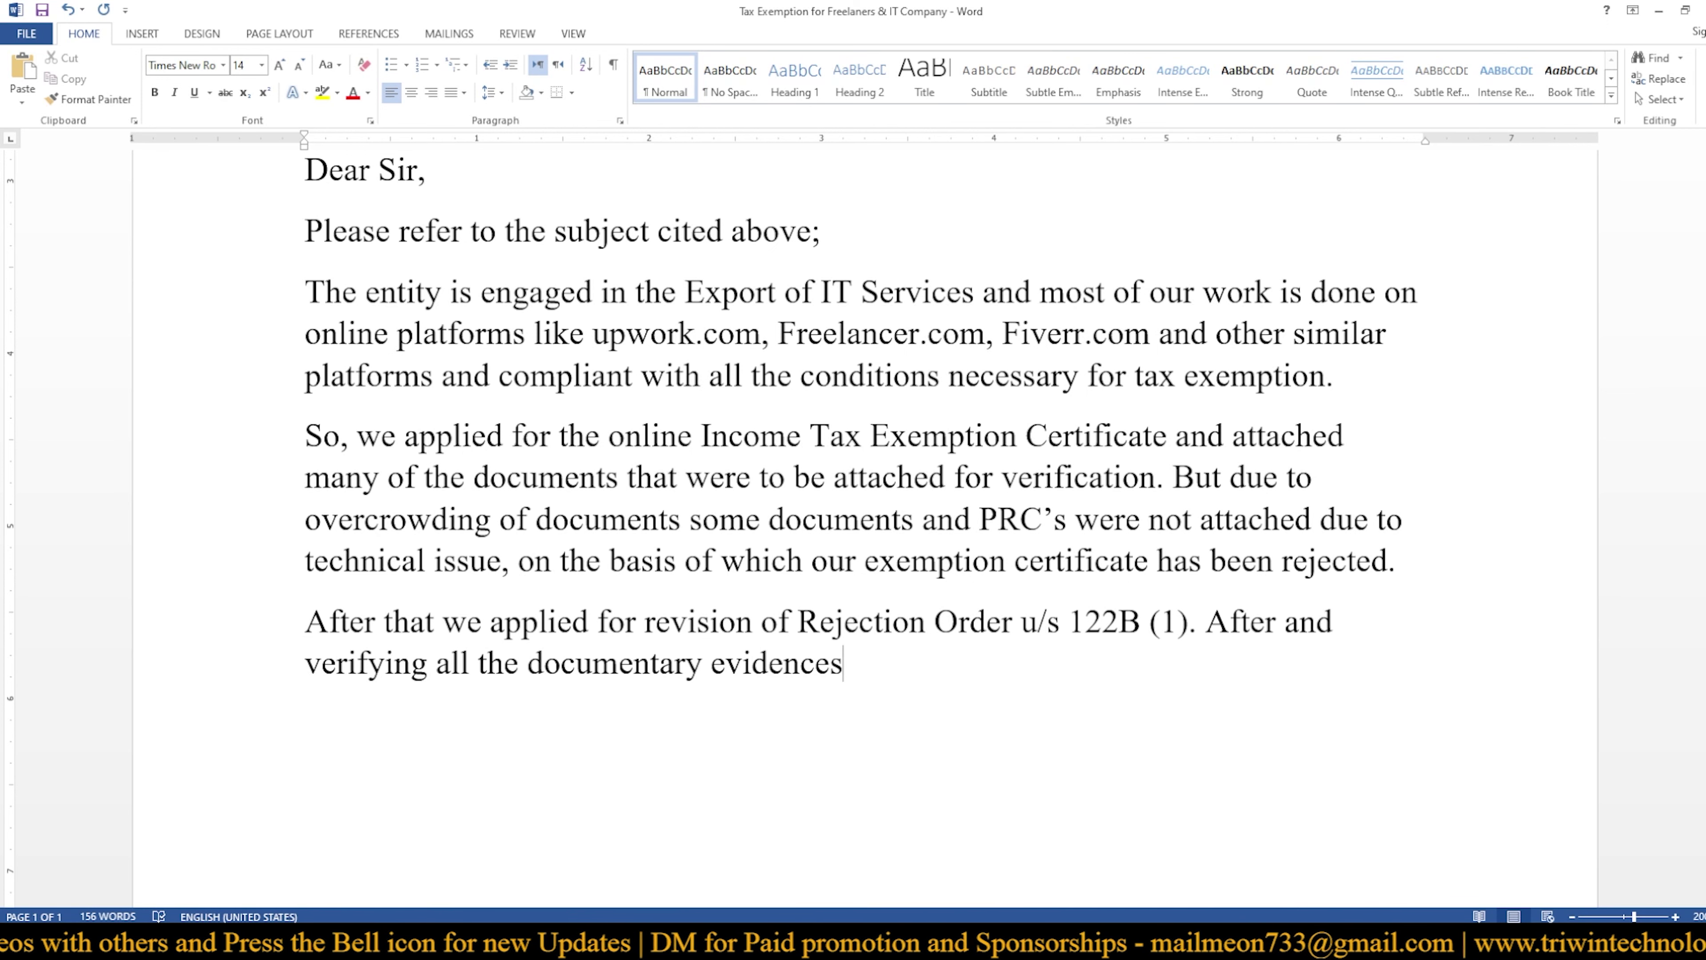
Continue the sentence about documentary evidences with "in the Commissioner's Office"
{"action": "type", "text": " in the "}
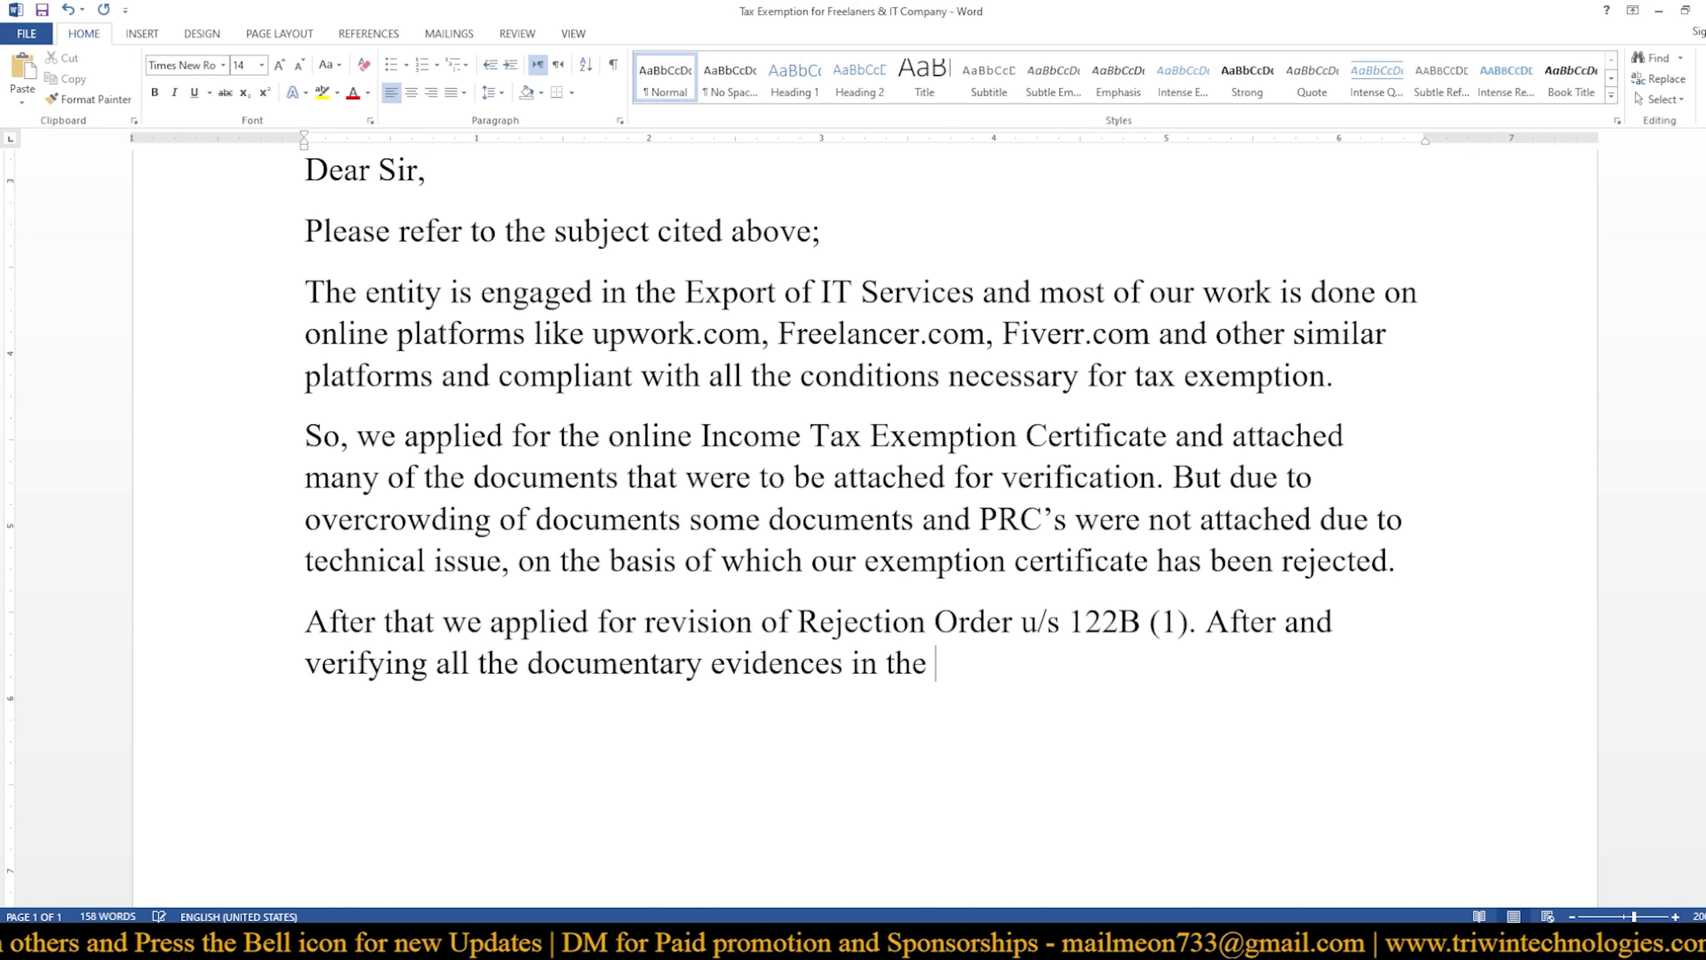
{"action": "type", "text": "Commis"}
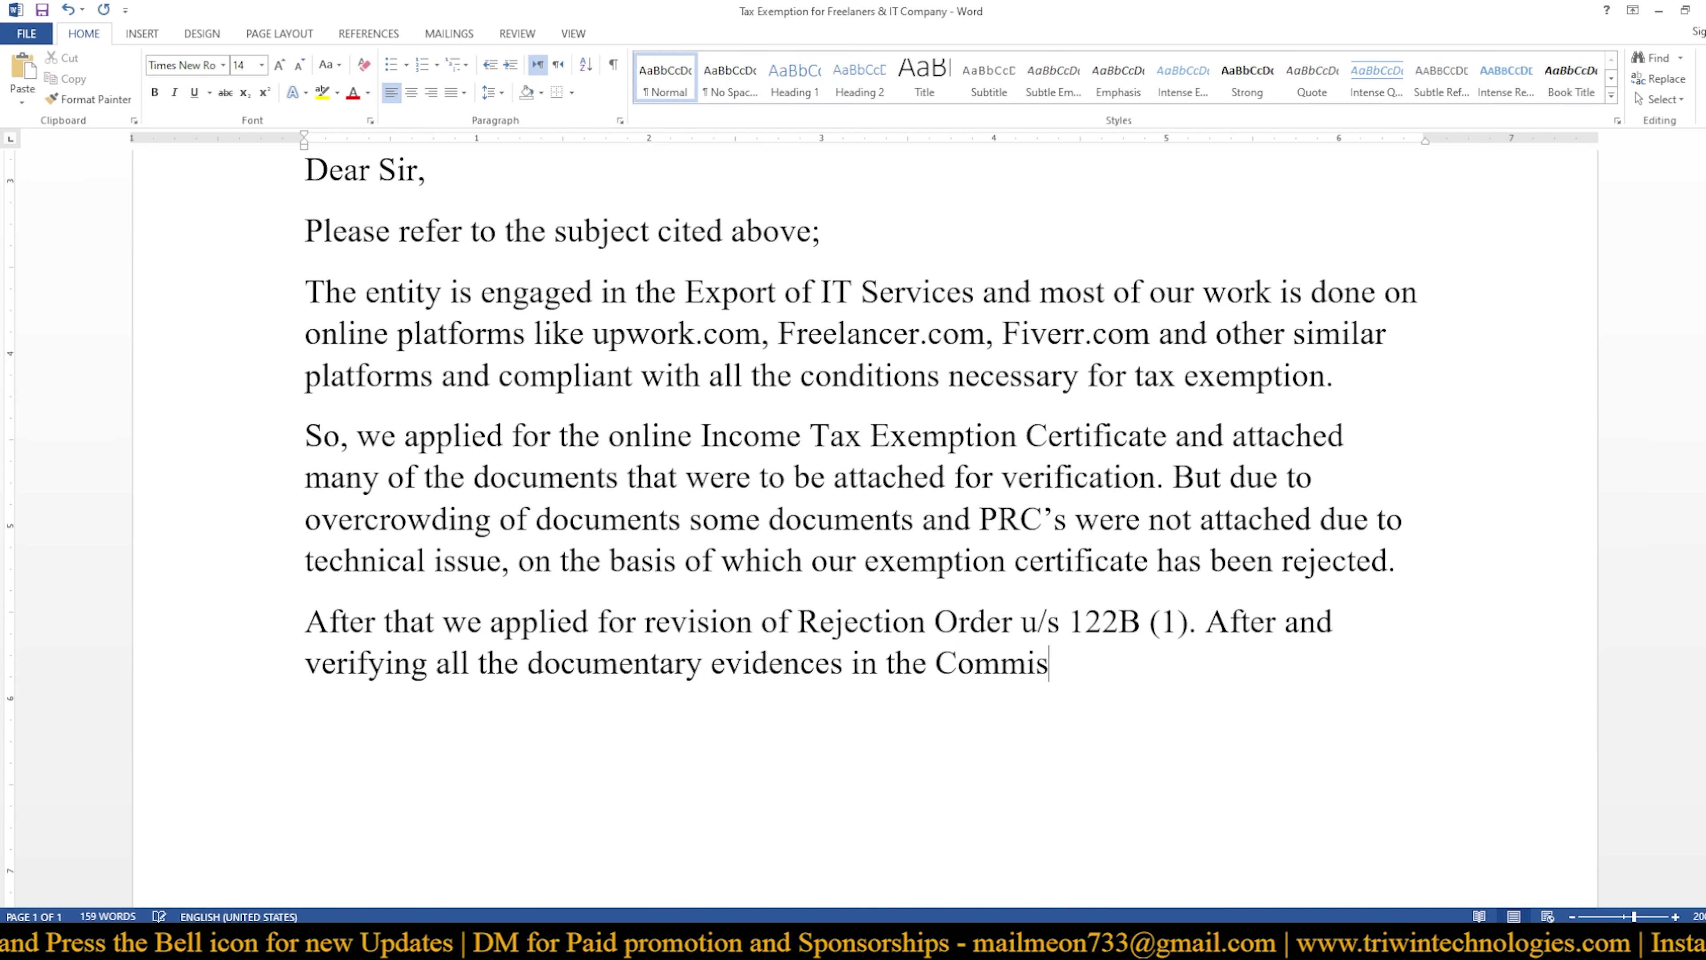
{"action": "type", "text": "sioner"}
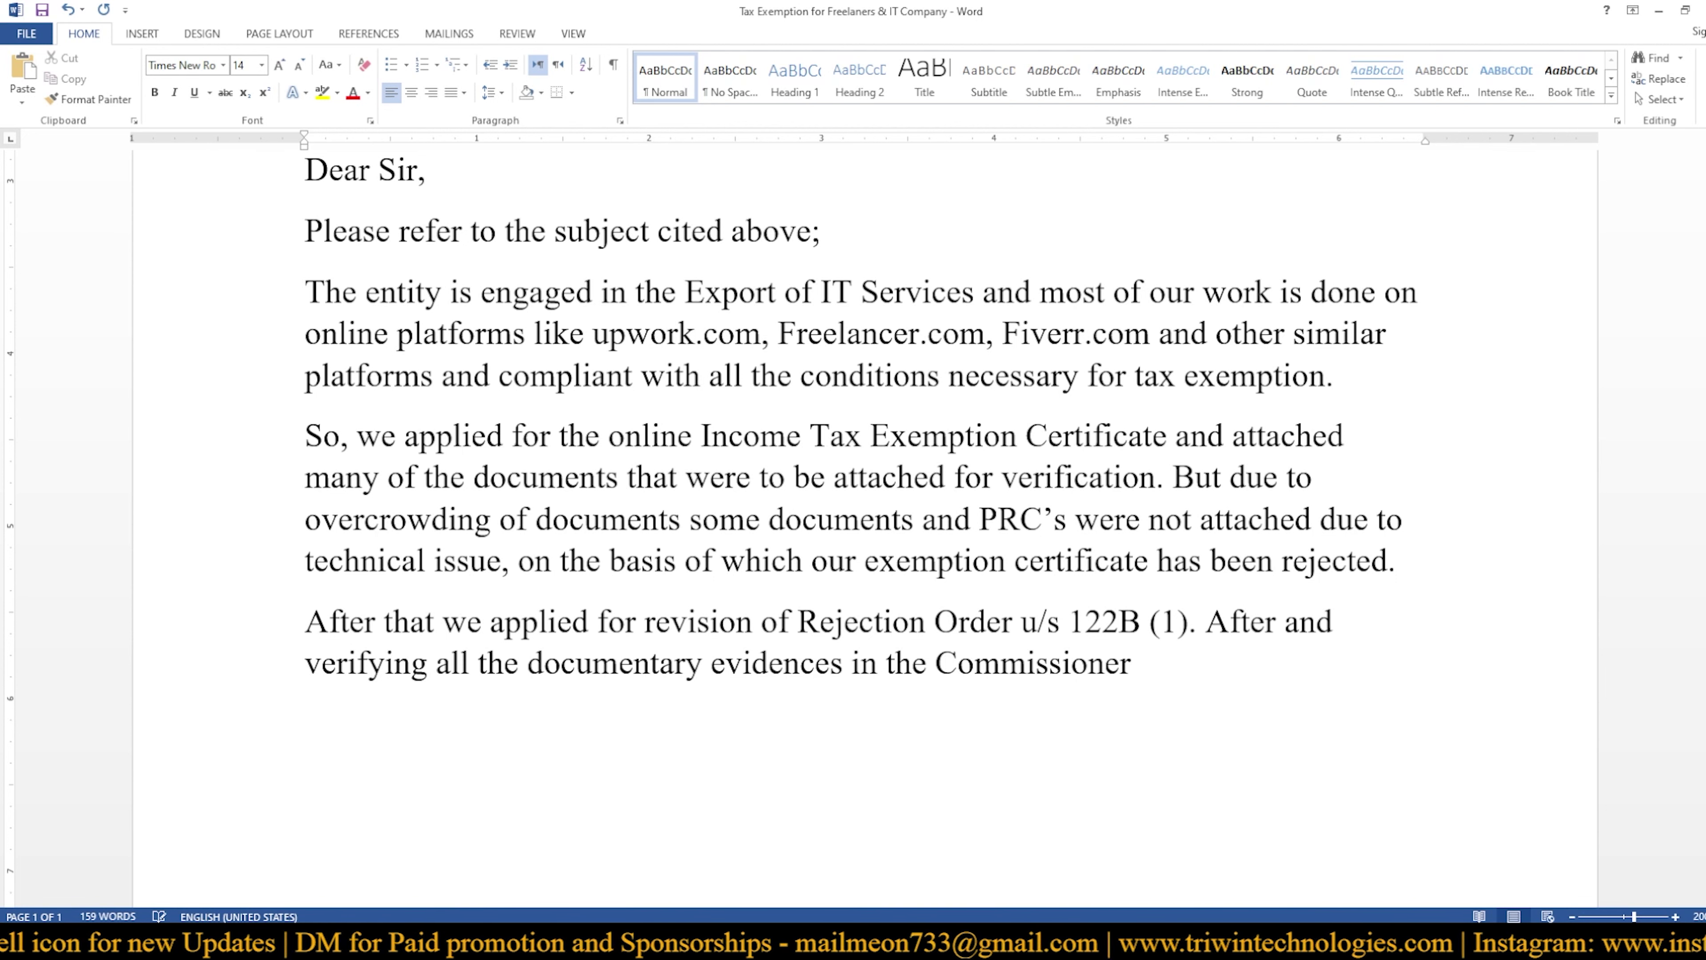
{"action": "type", "text": "'s Offi"}
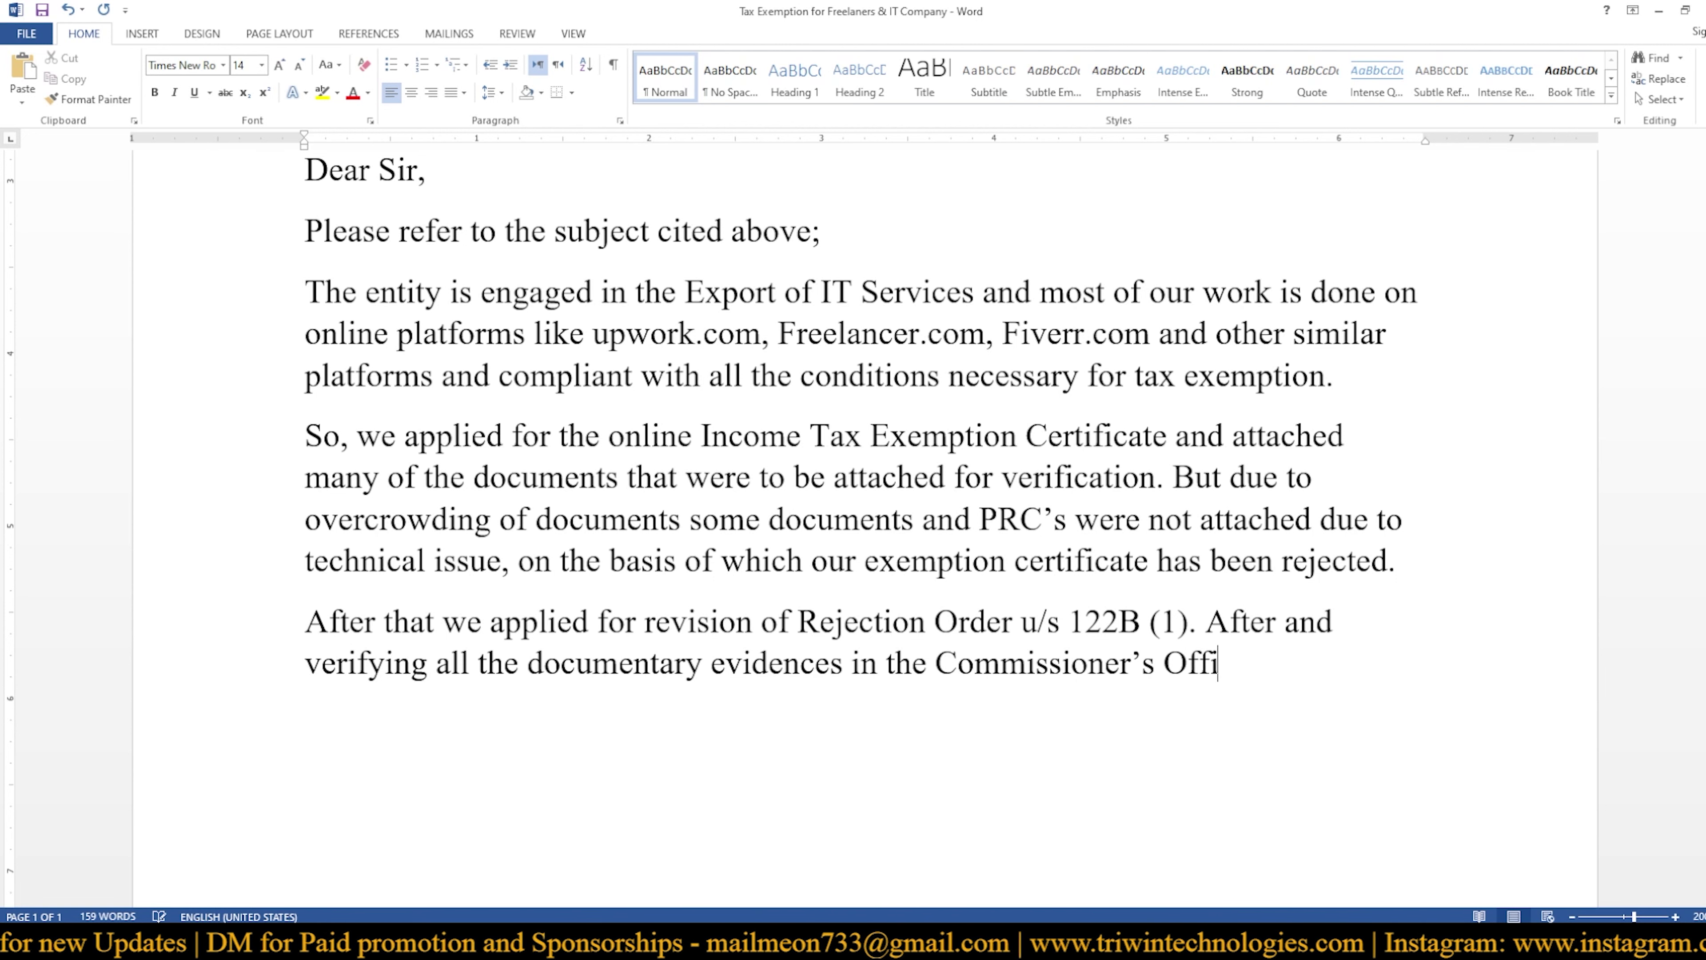
{"action": "type", "text": "ce"}
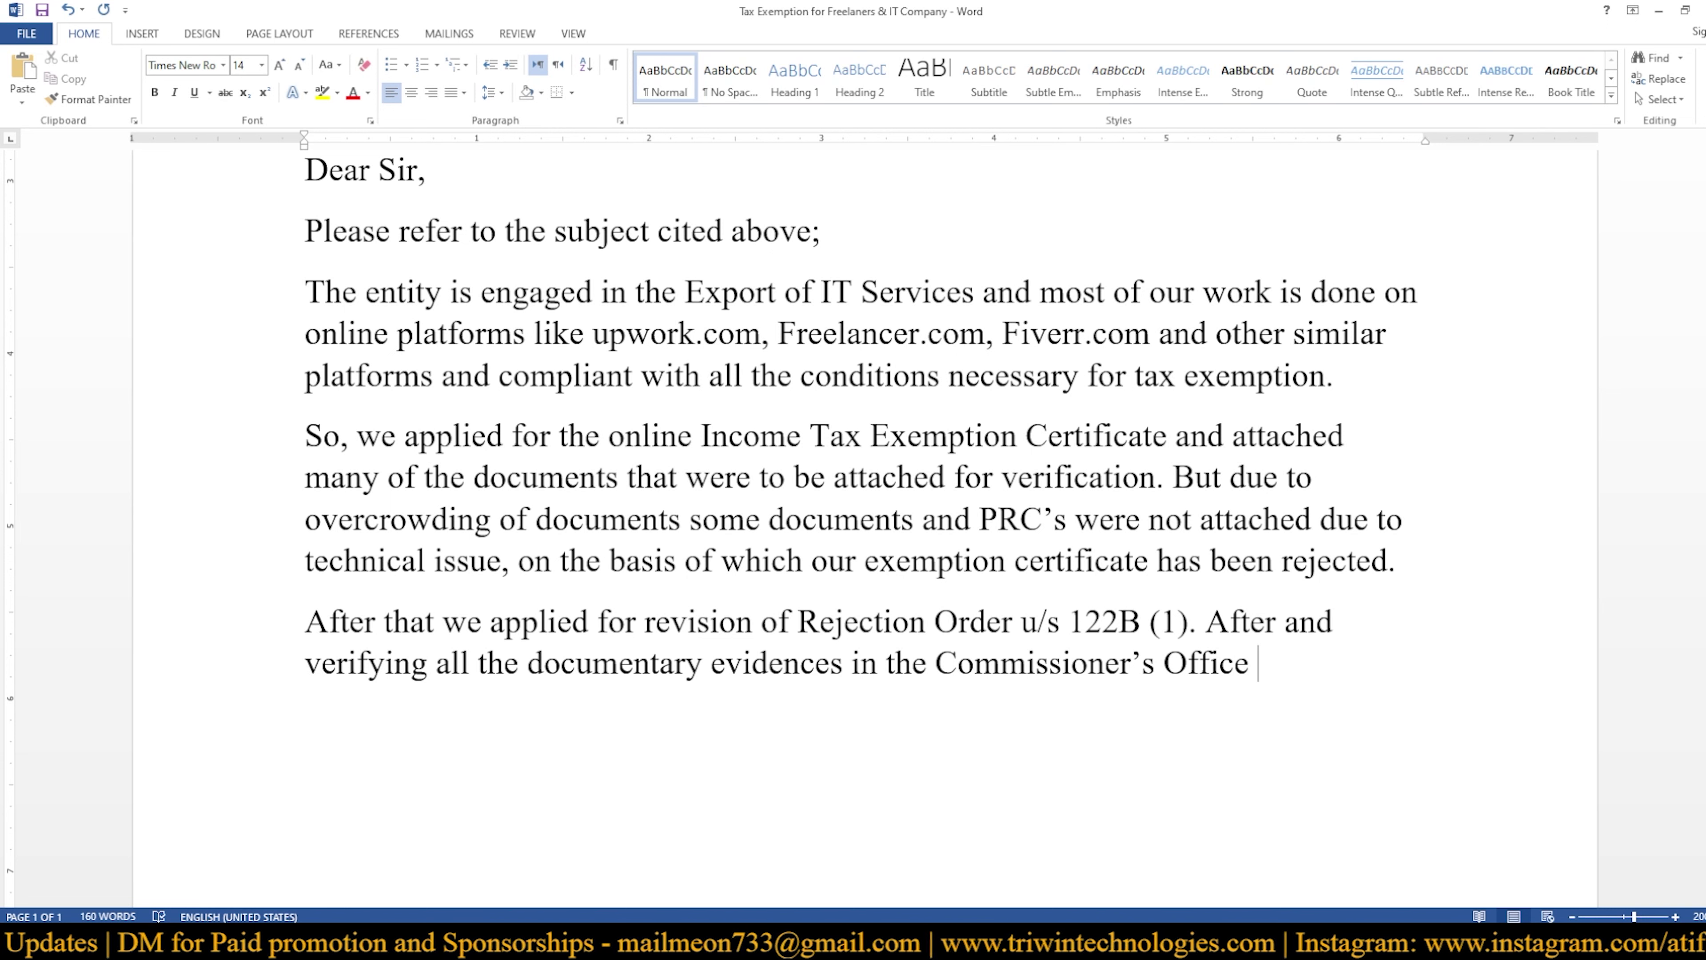
Place a comma directly after "Office" and continue the sentence with "our rejection order has been revised"
{"action": "key", "text": "BackSpace"}
{"action": "type", "text": ","}
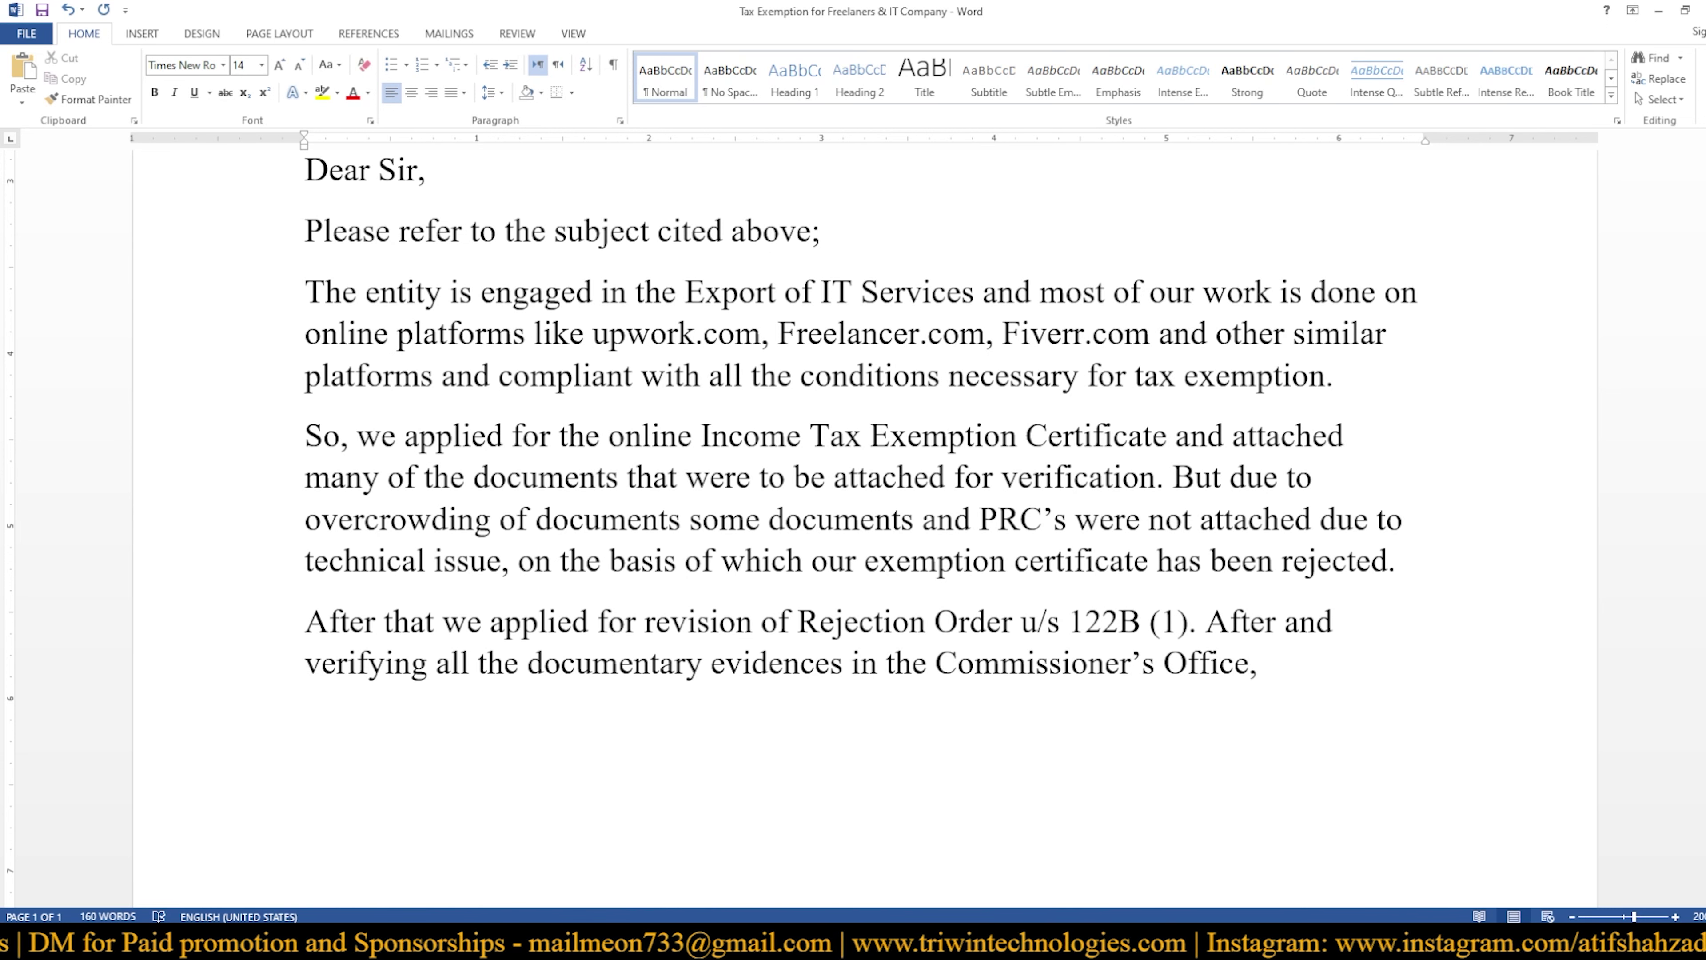
{"action": "type", "text": " our re"}
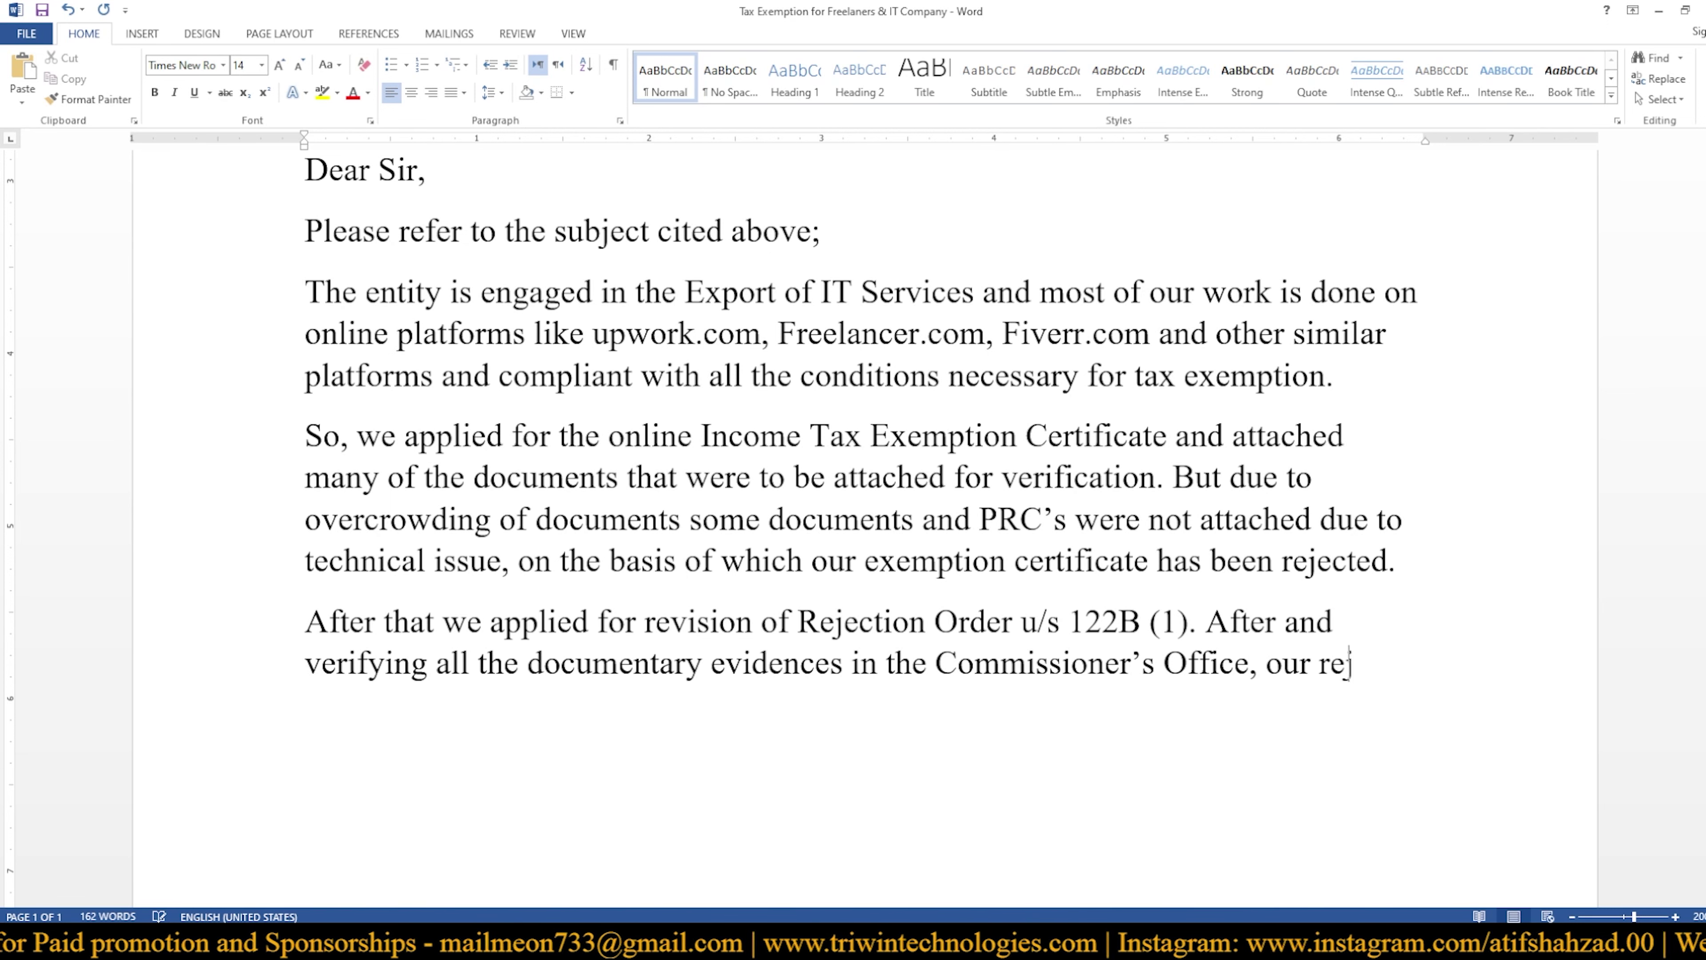
{"action": "type", "text": "jection "}
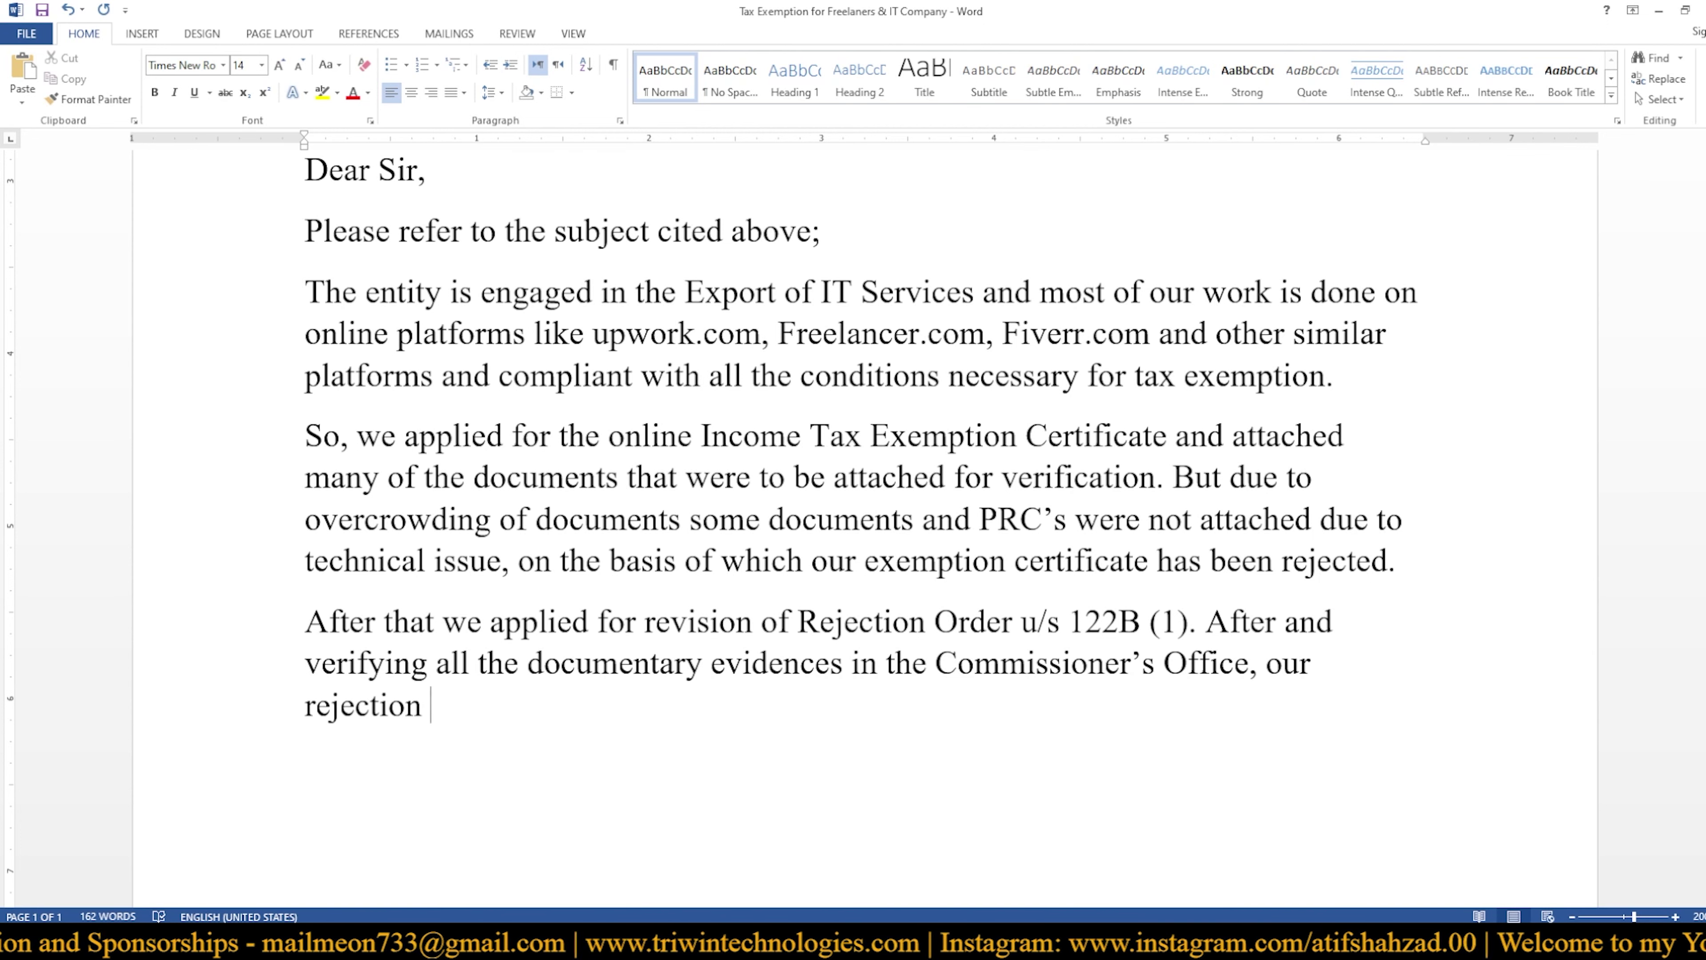
{"action": "type", "text": "order h"}
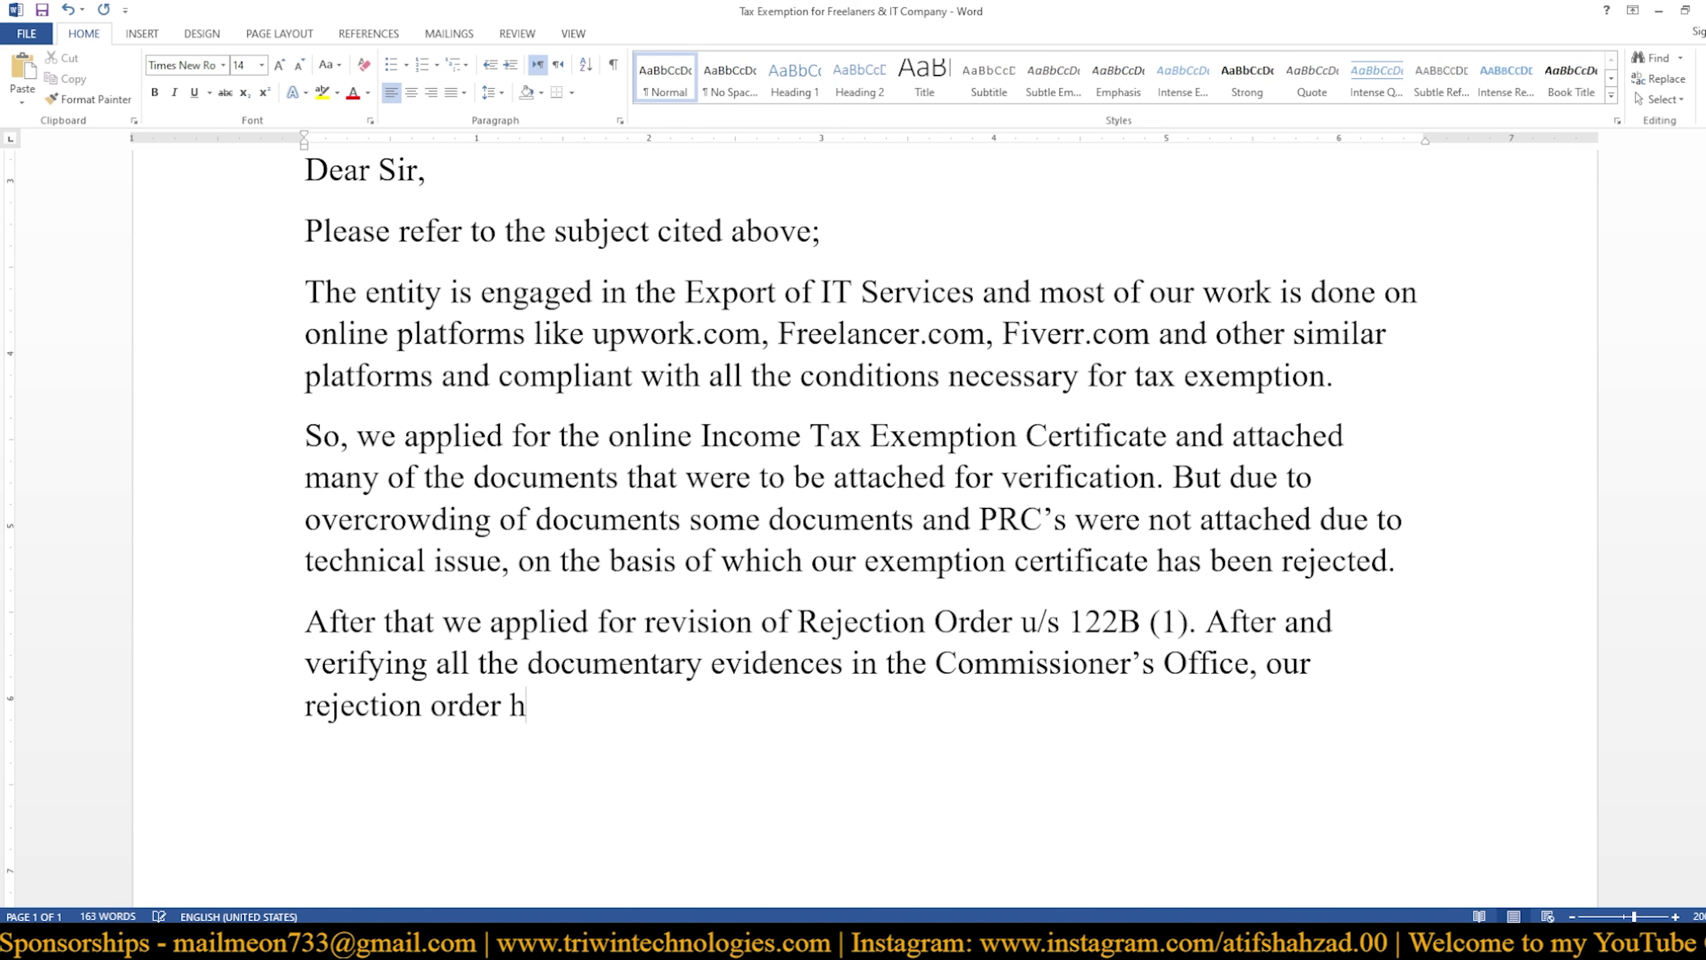
{"action": "type", "text": "as been "}
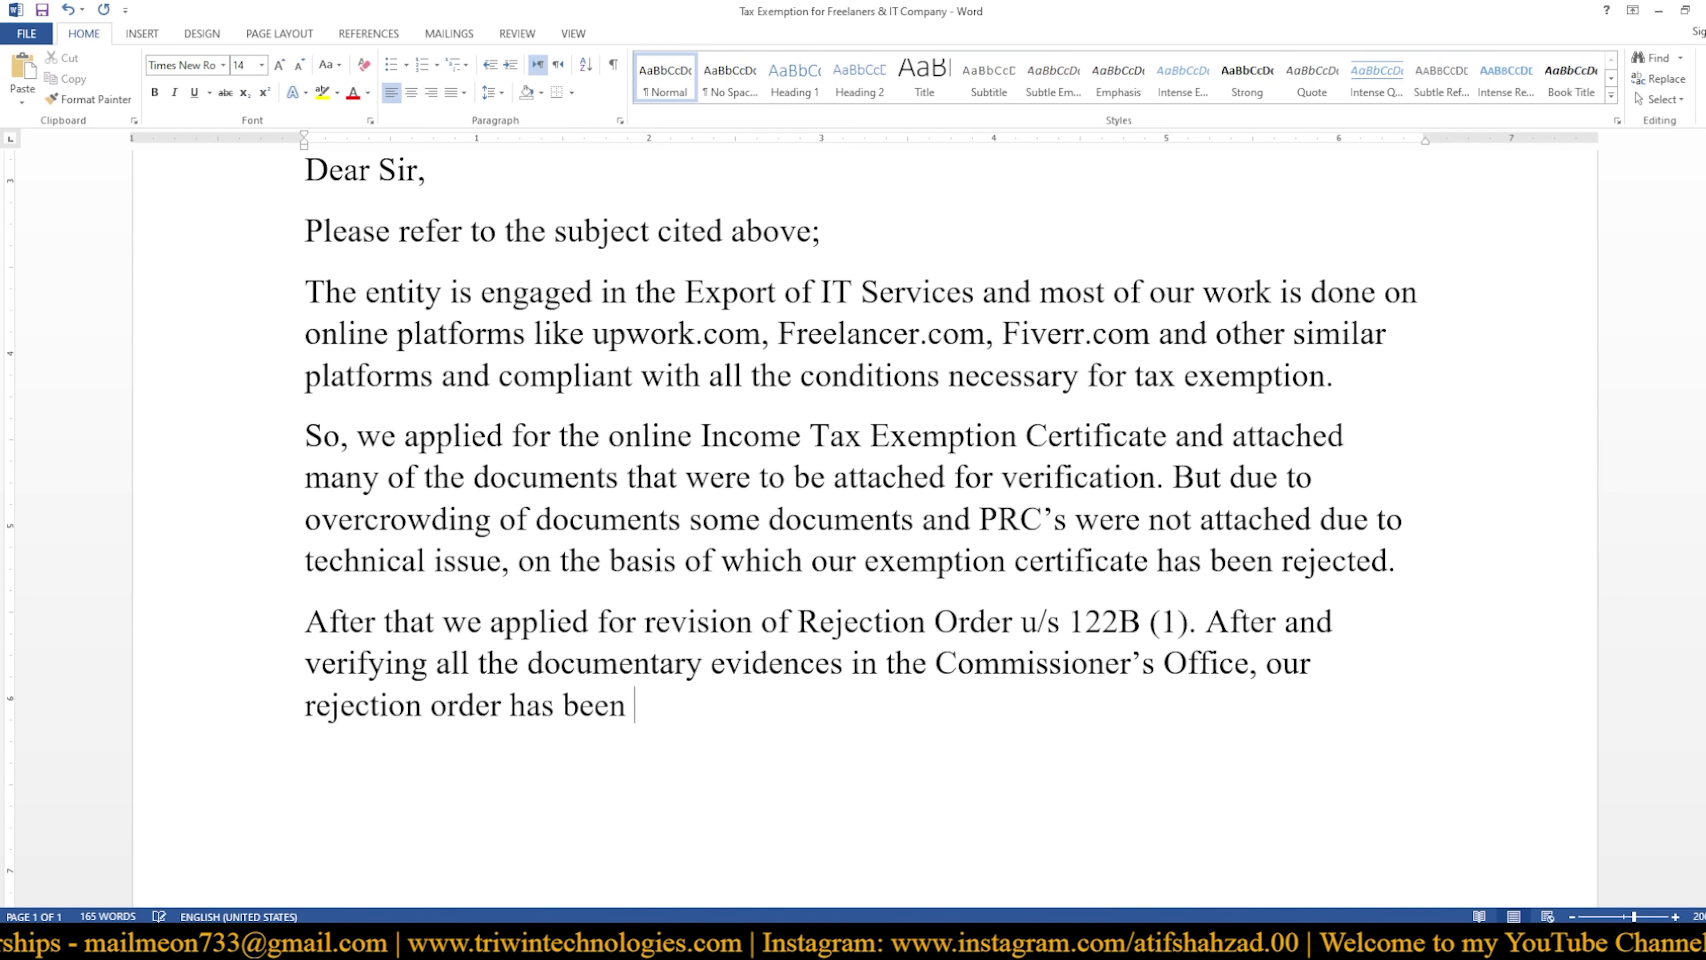
{"action": "type", "text": "revisd"}
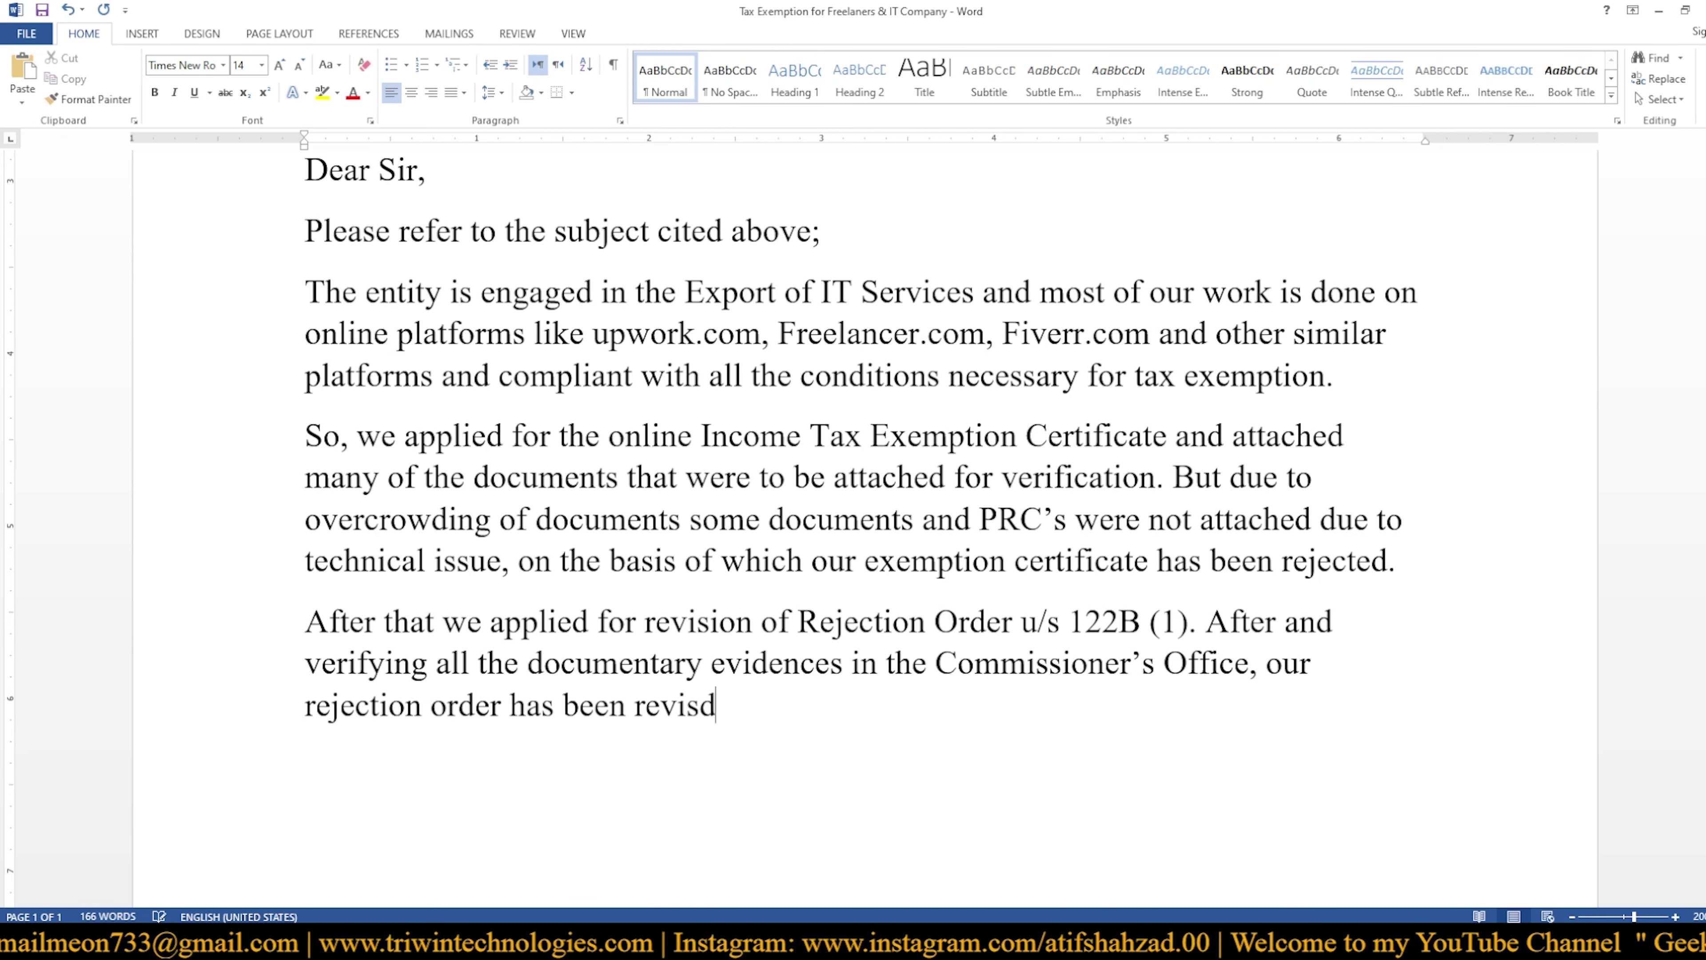
{"action": "key", "text": "BackSpace"}
{"action": "type", "text": "ed"}
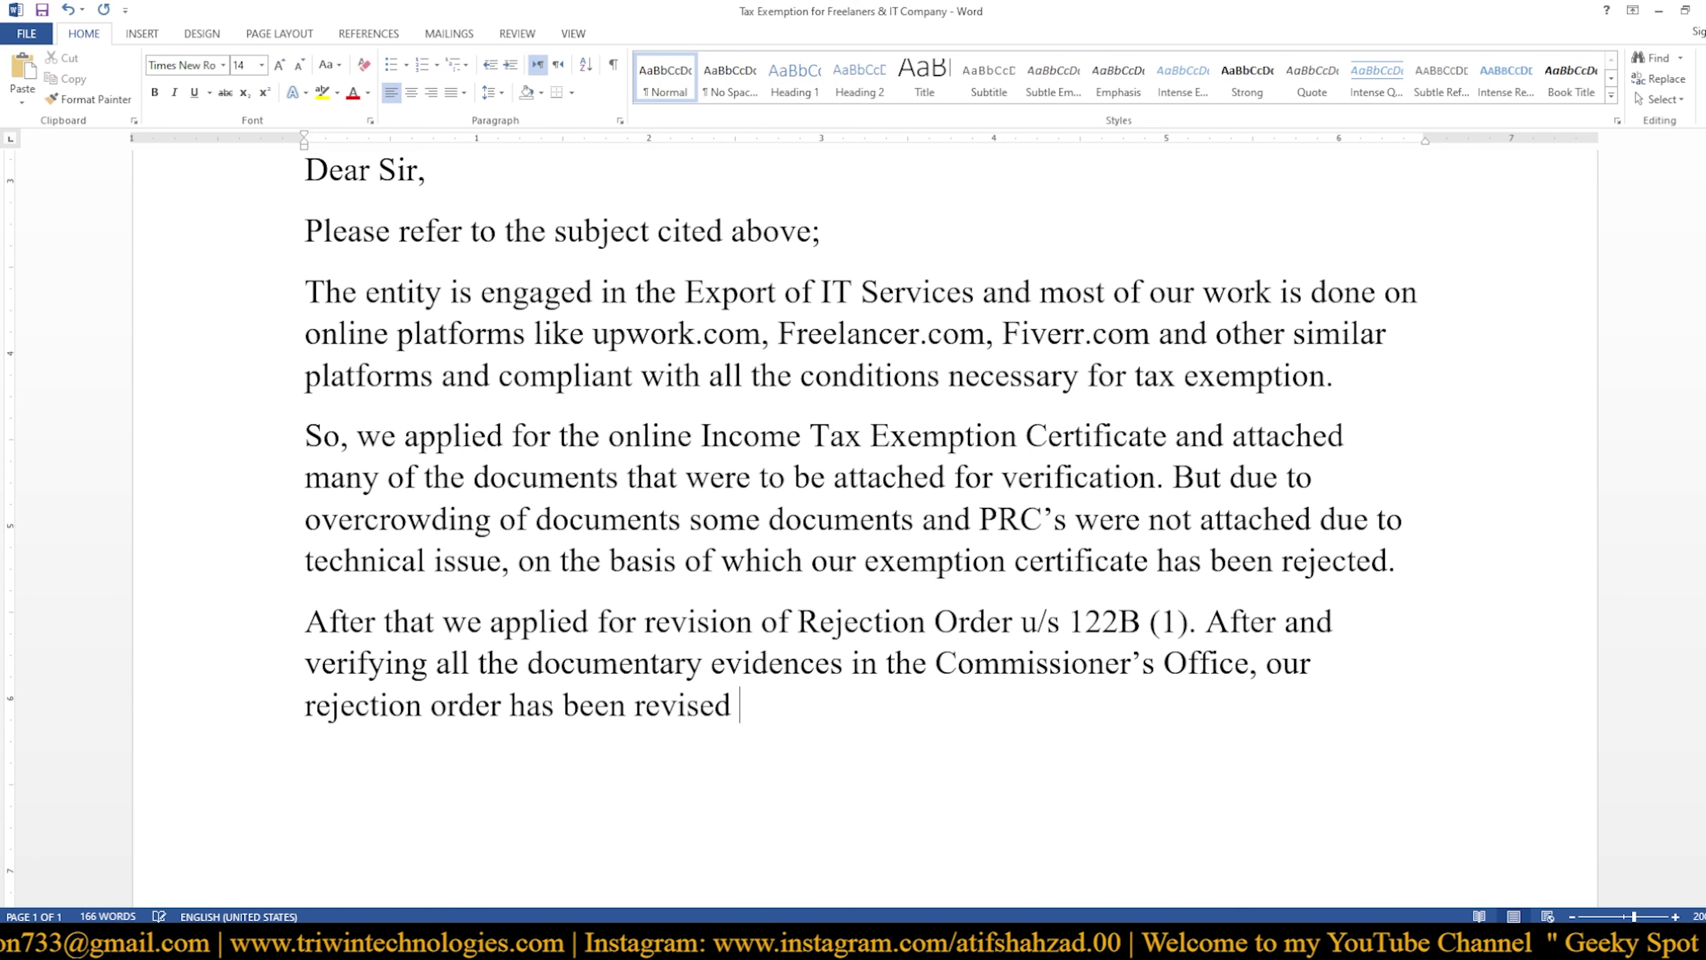
Extend the sentence about the revised rejection order with "which has been attached with this application"
{"action": "type", "text": " w"}
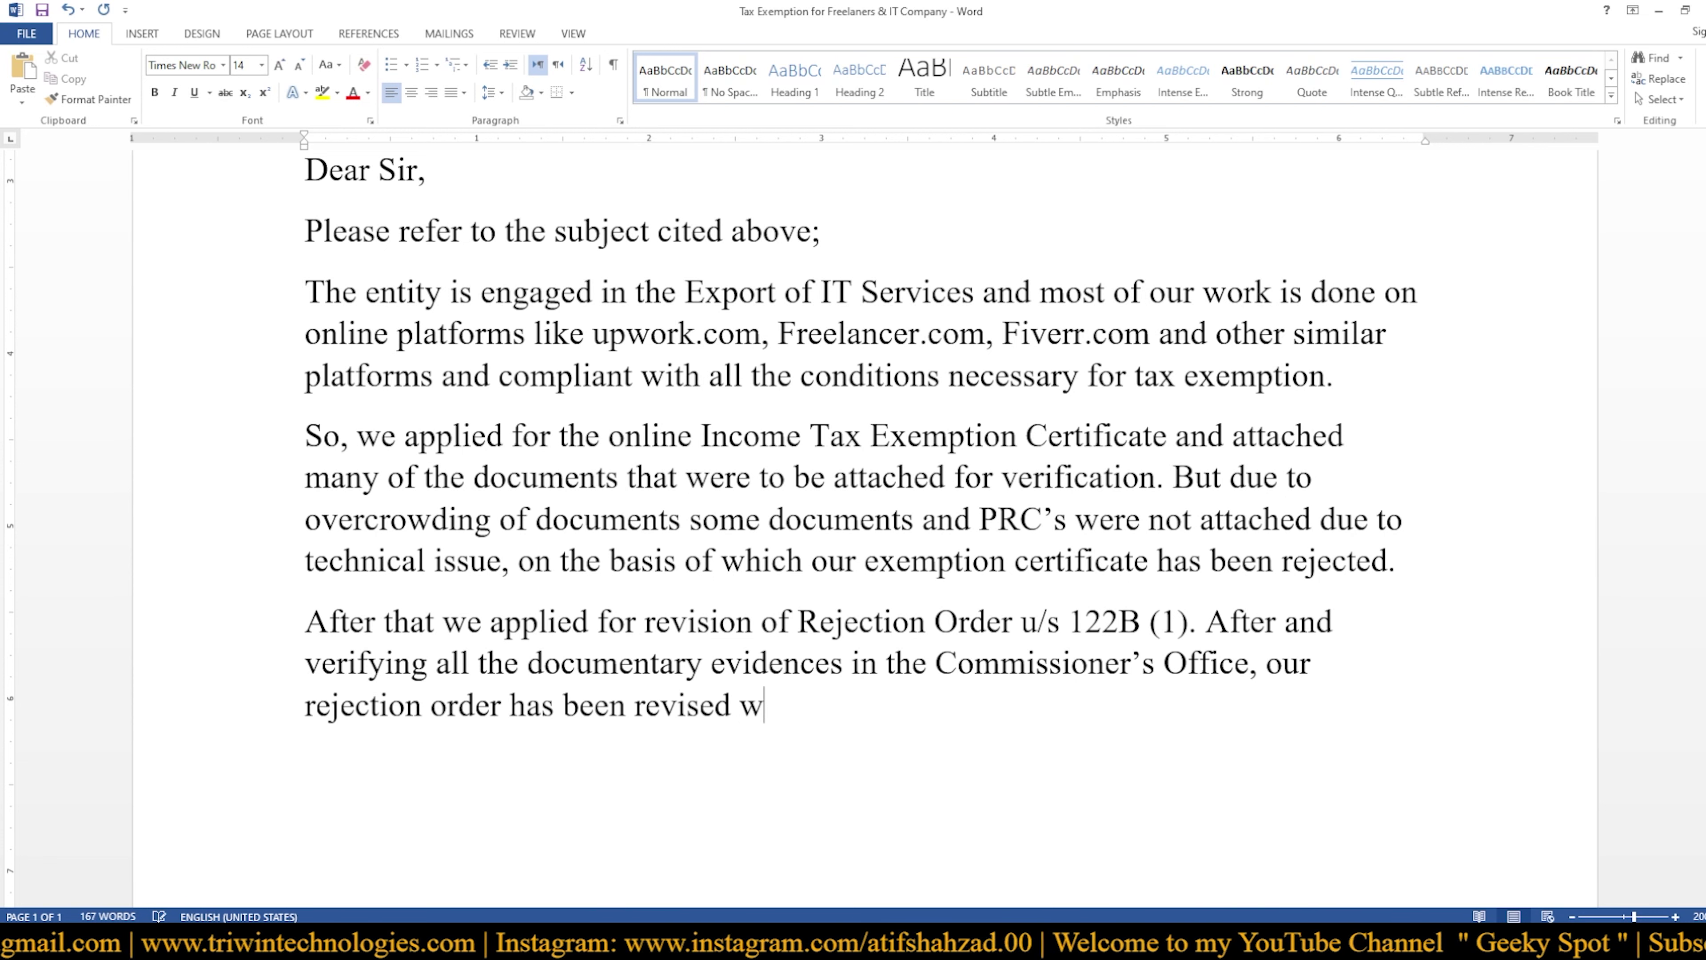
{"action": "type", "text": "hich "}
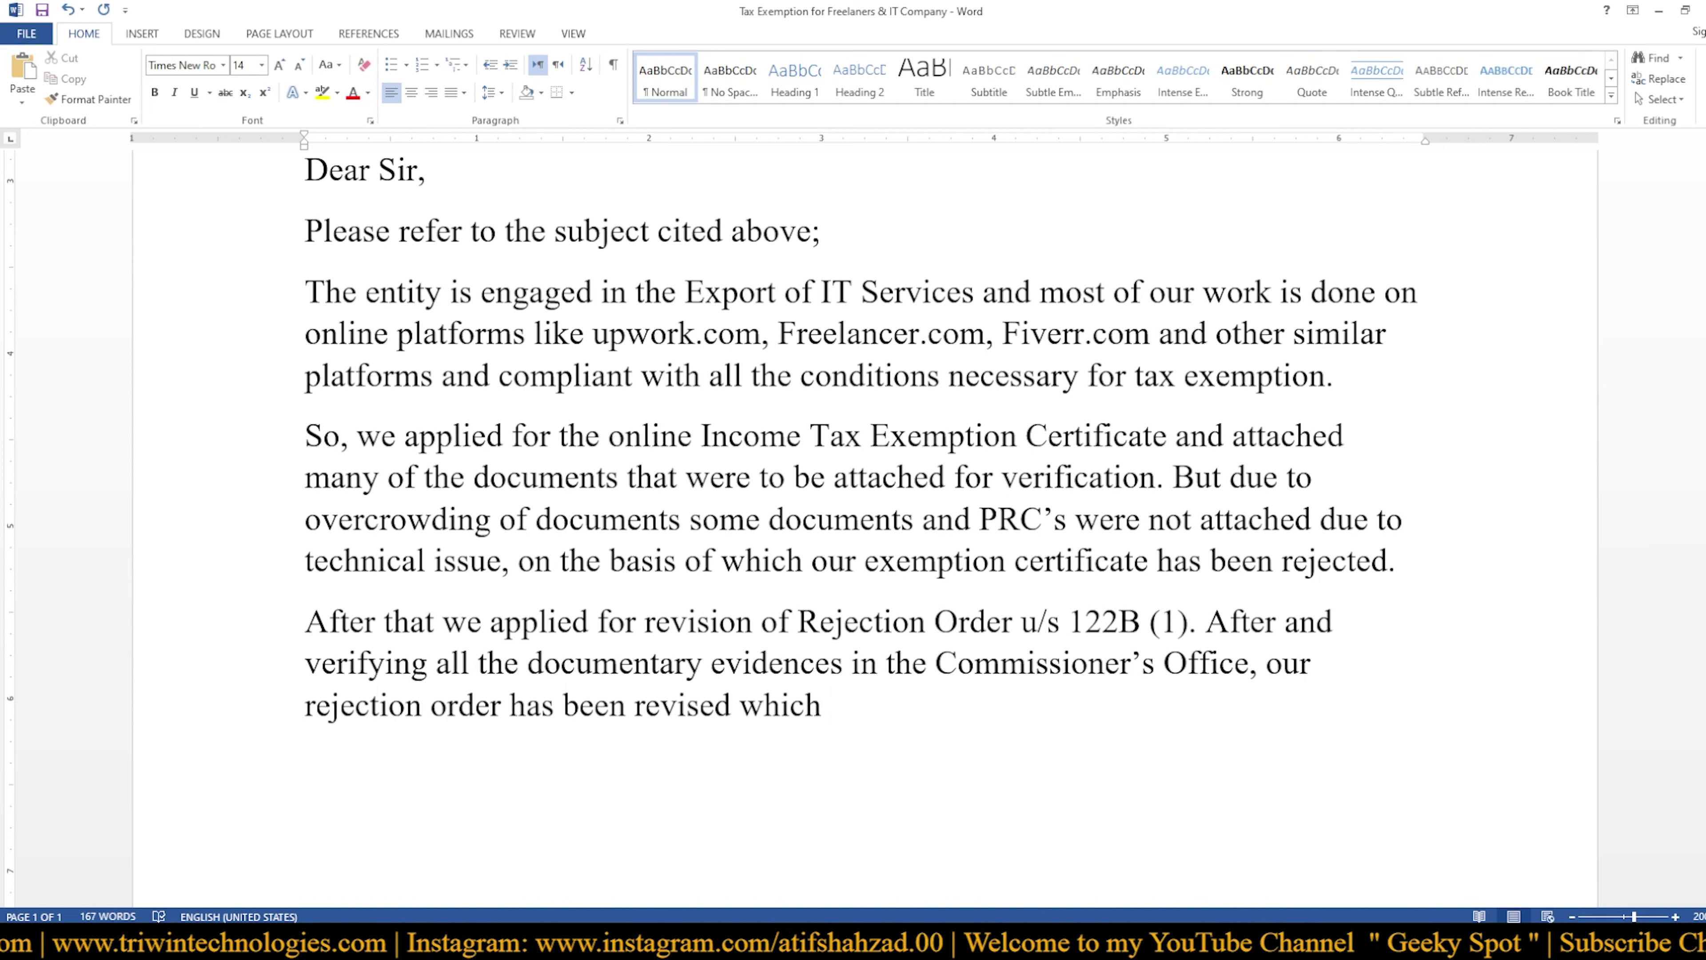
{"action": "type", "text": "has bv"}
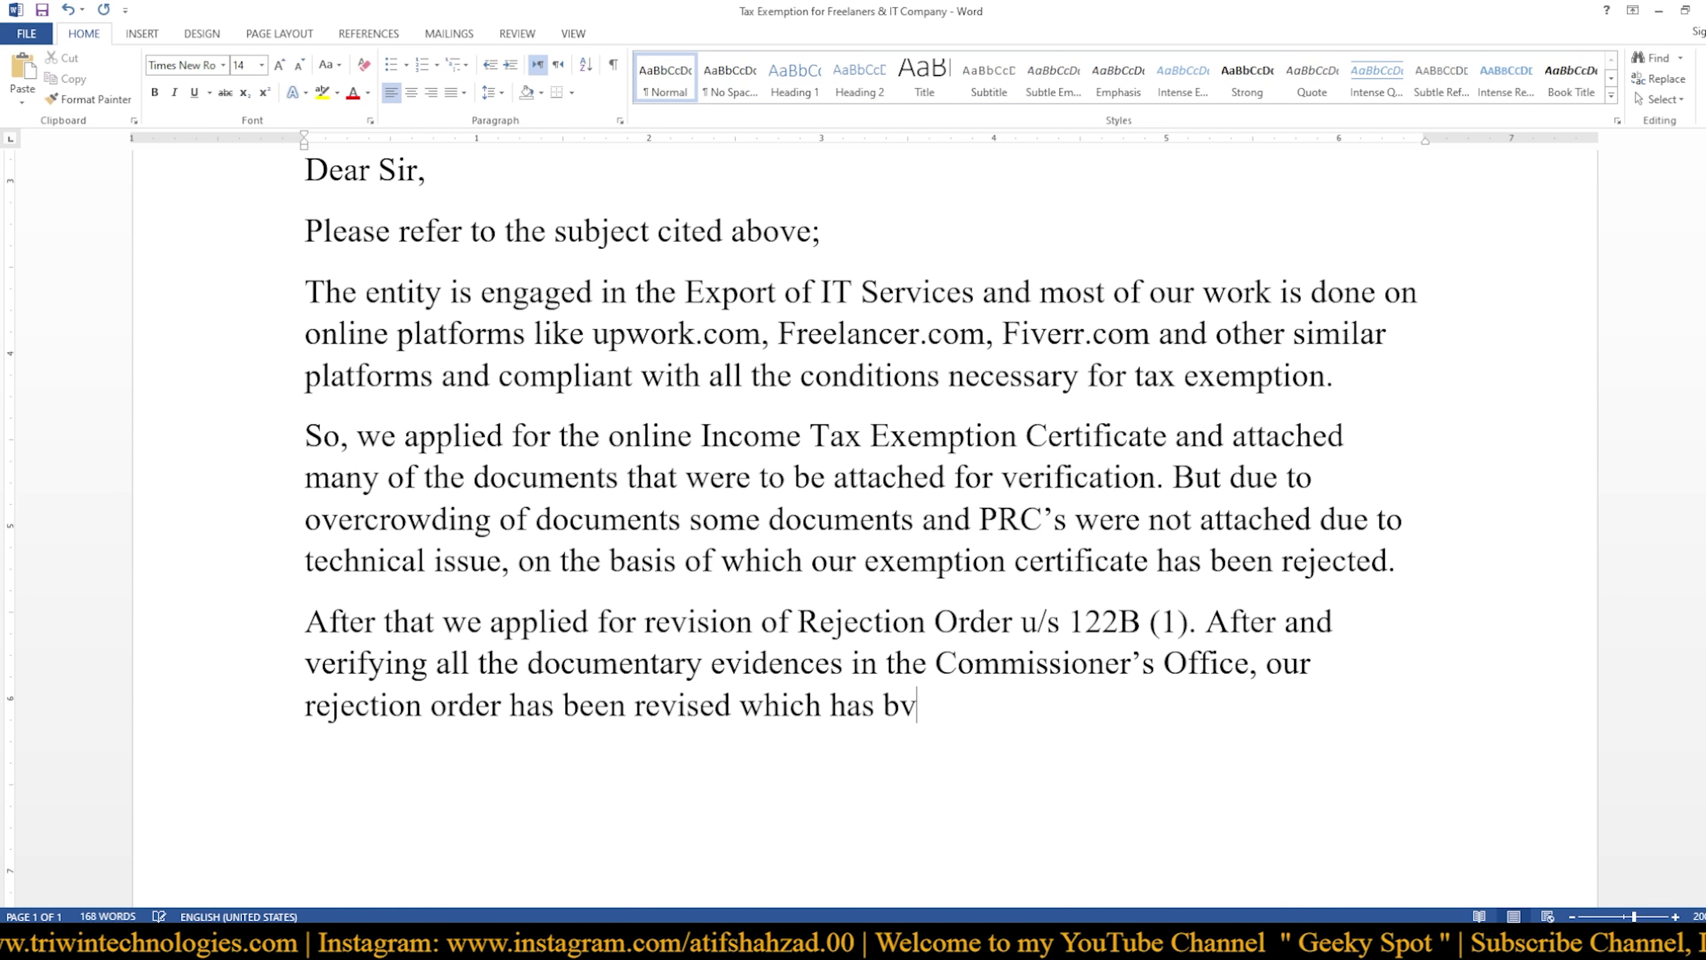
{"action": "key", "text": "BackSpace"}
{"action": "type", "text": "een "}
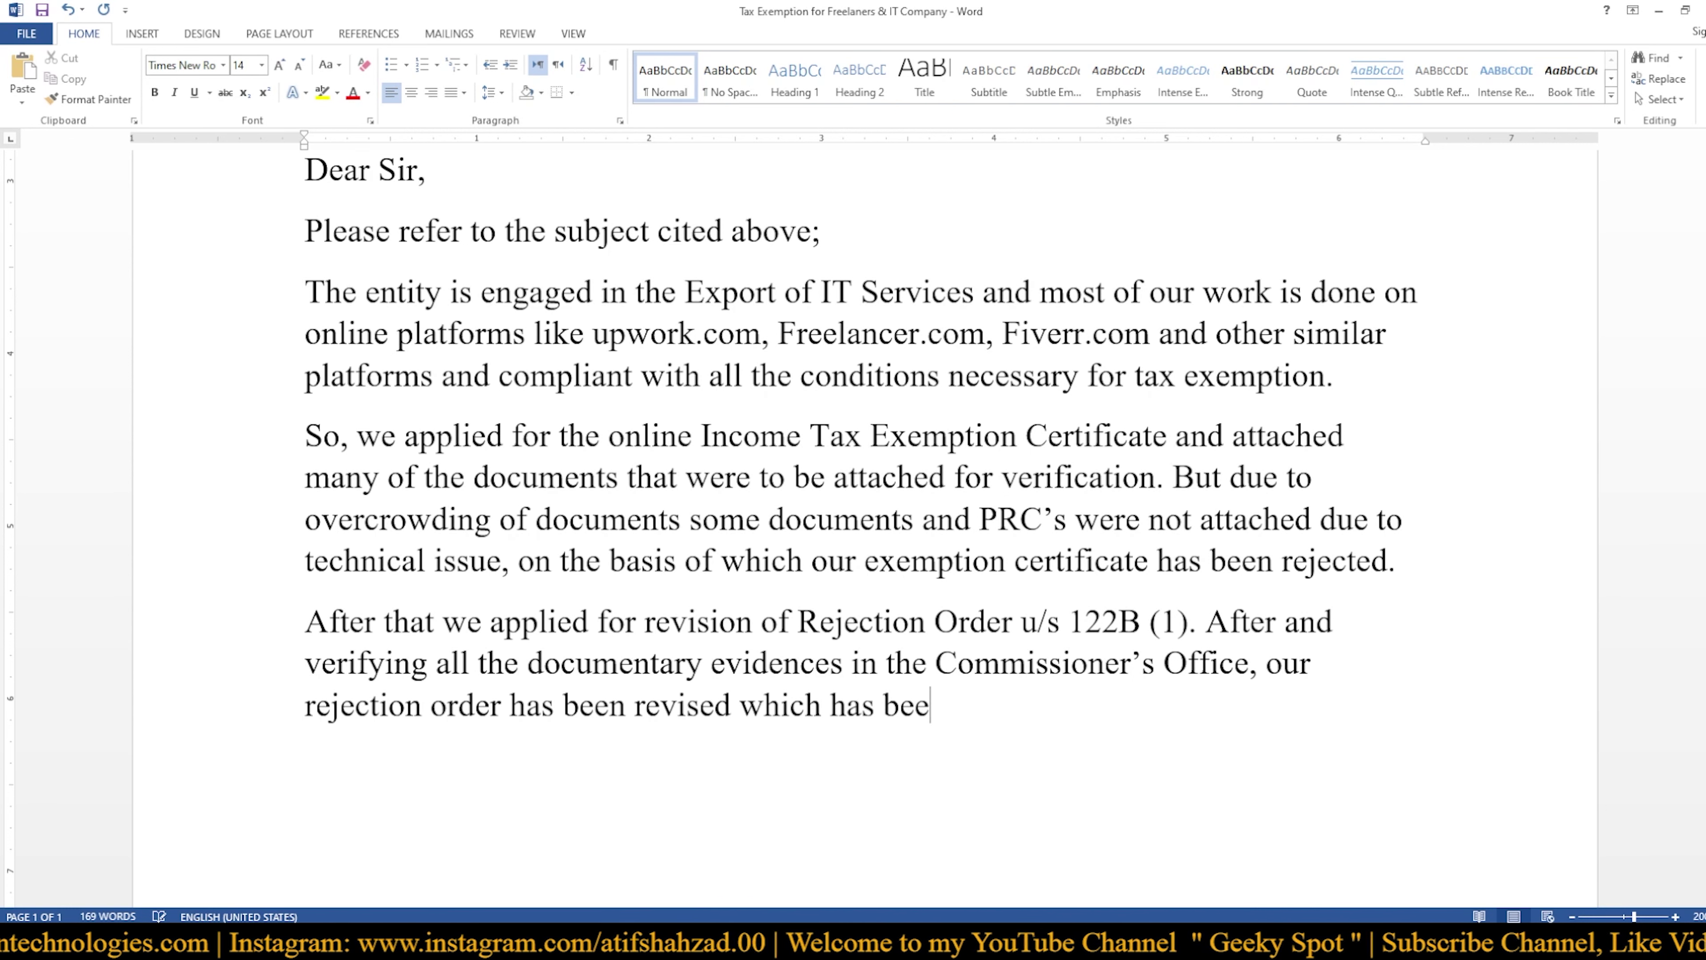
{"action": "type", "text": "att"}
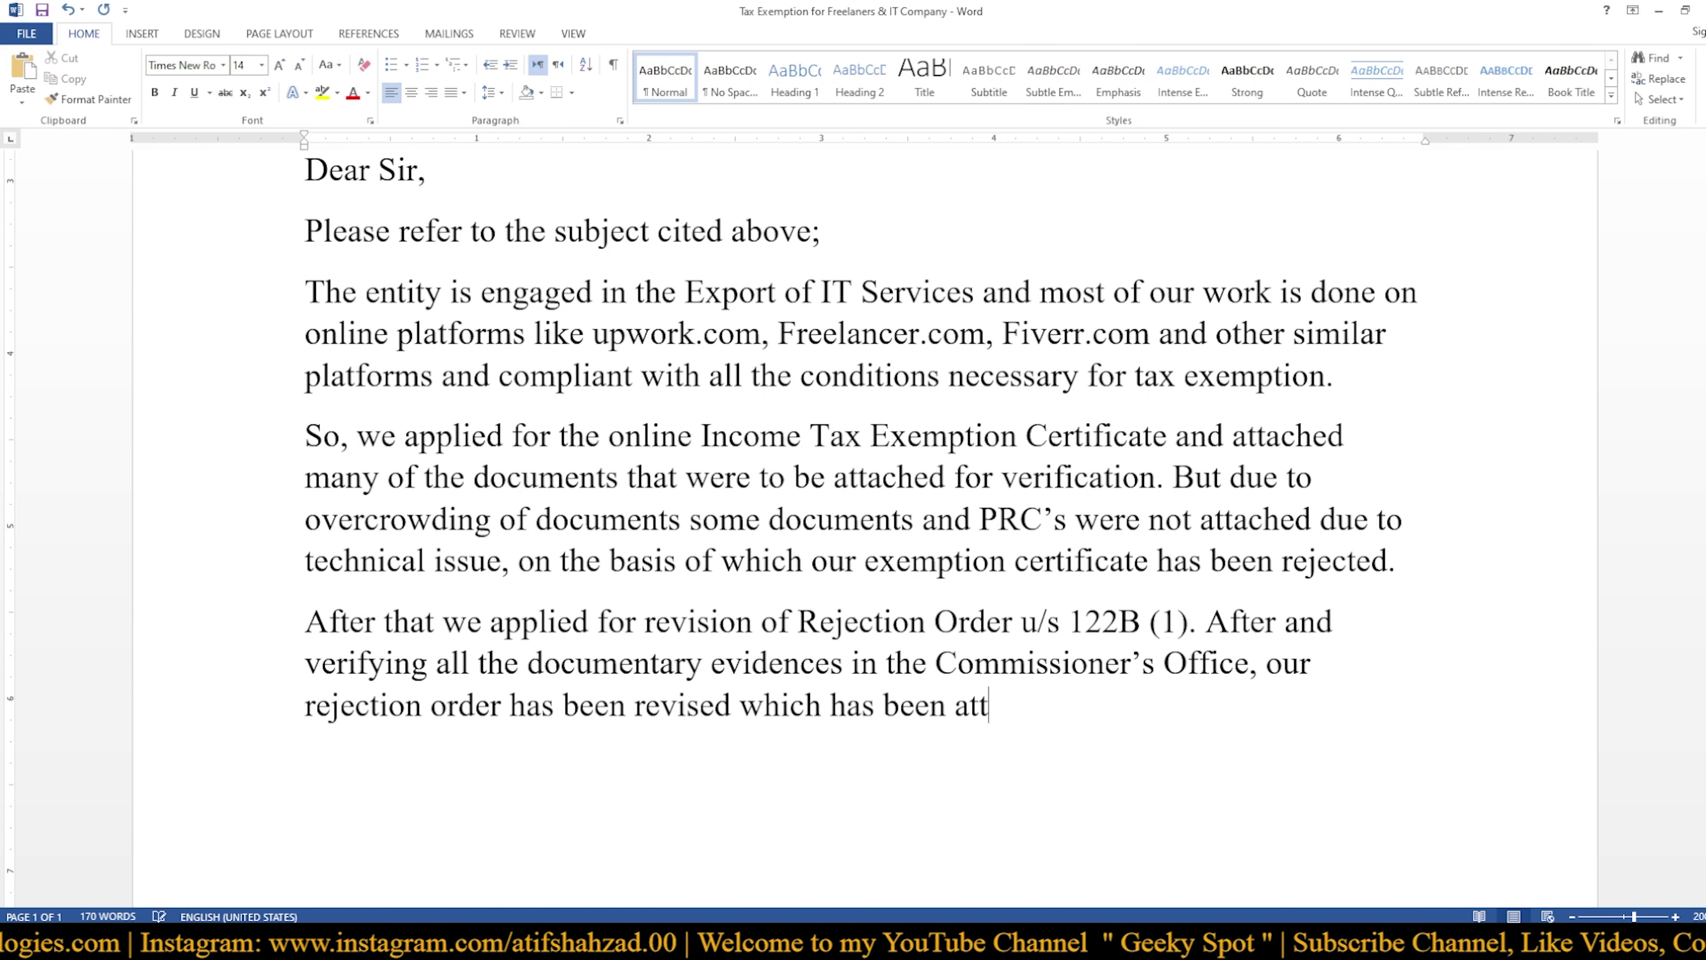
{"action": "type", "text": "ached"}
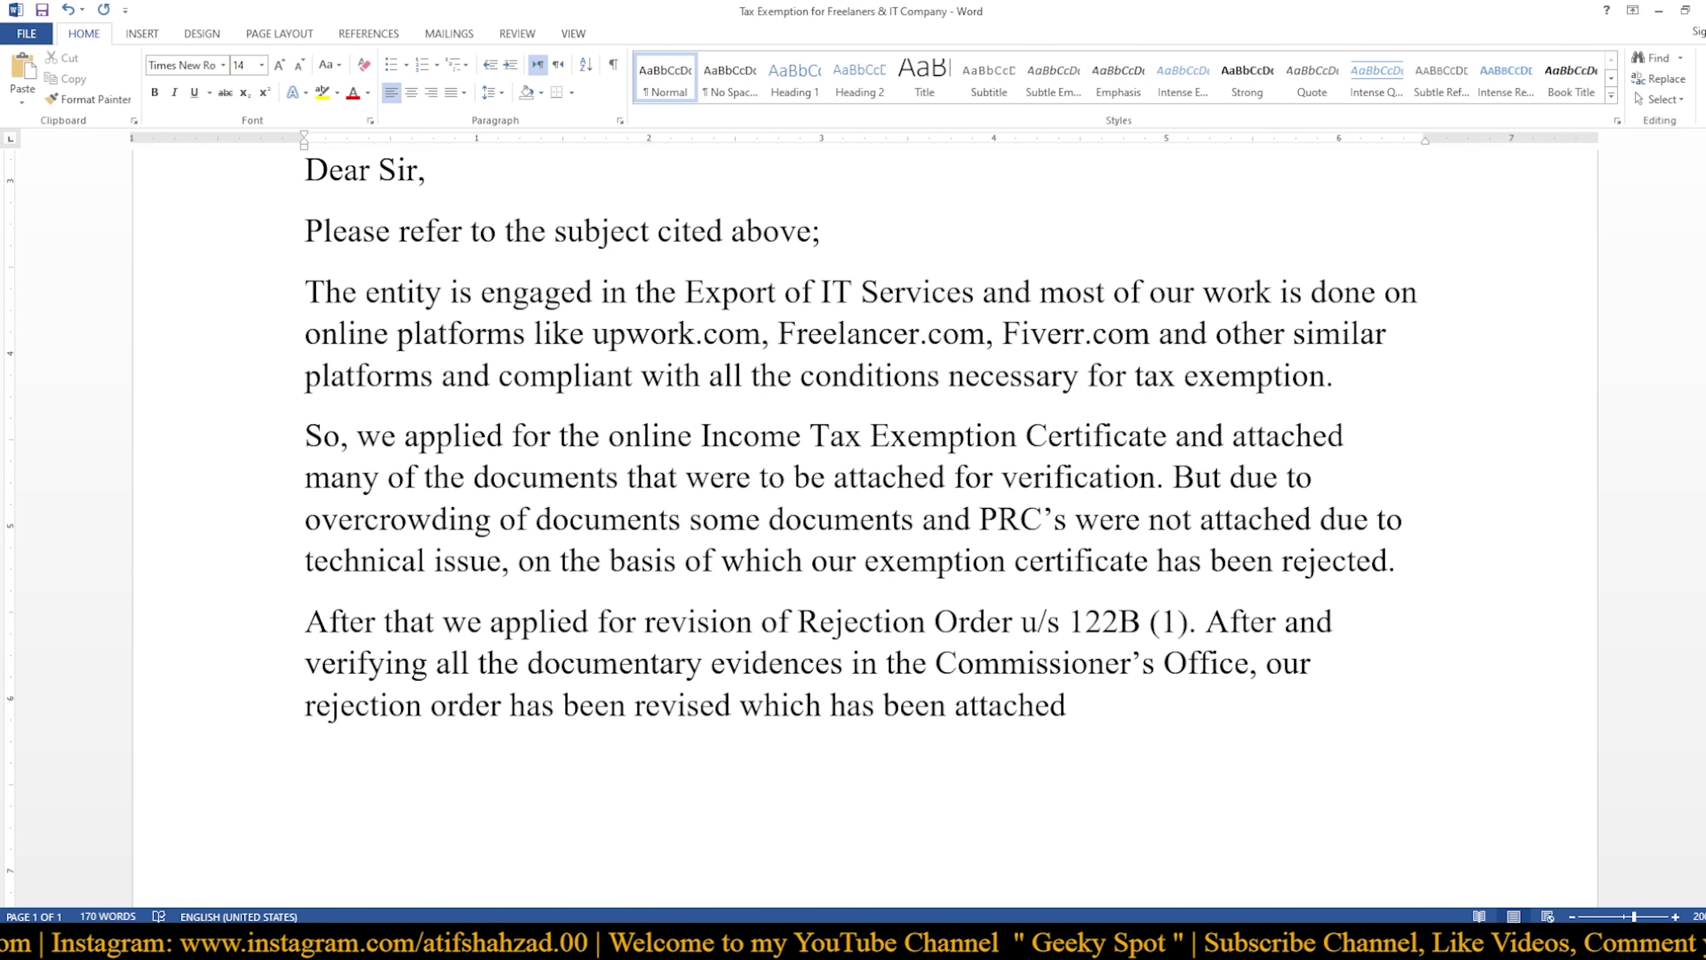
{"action": "type", "text": " with t"}
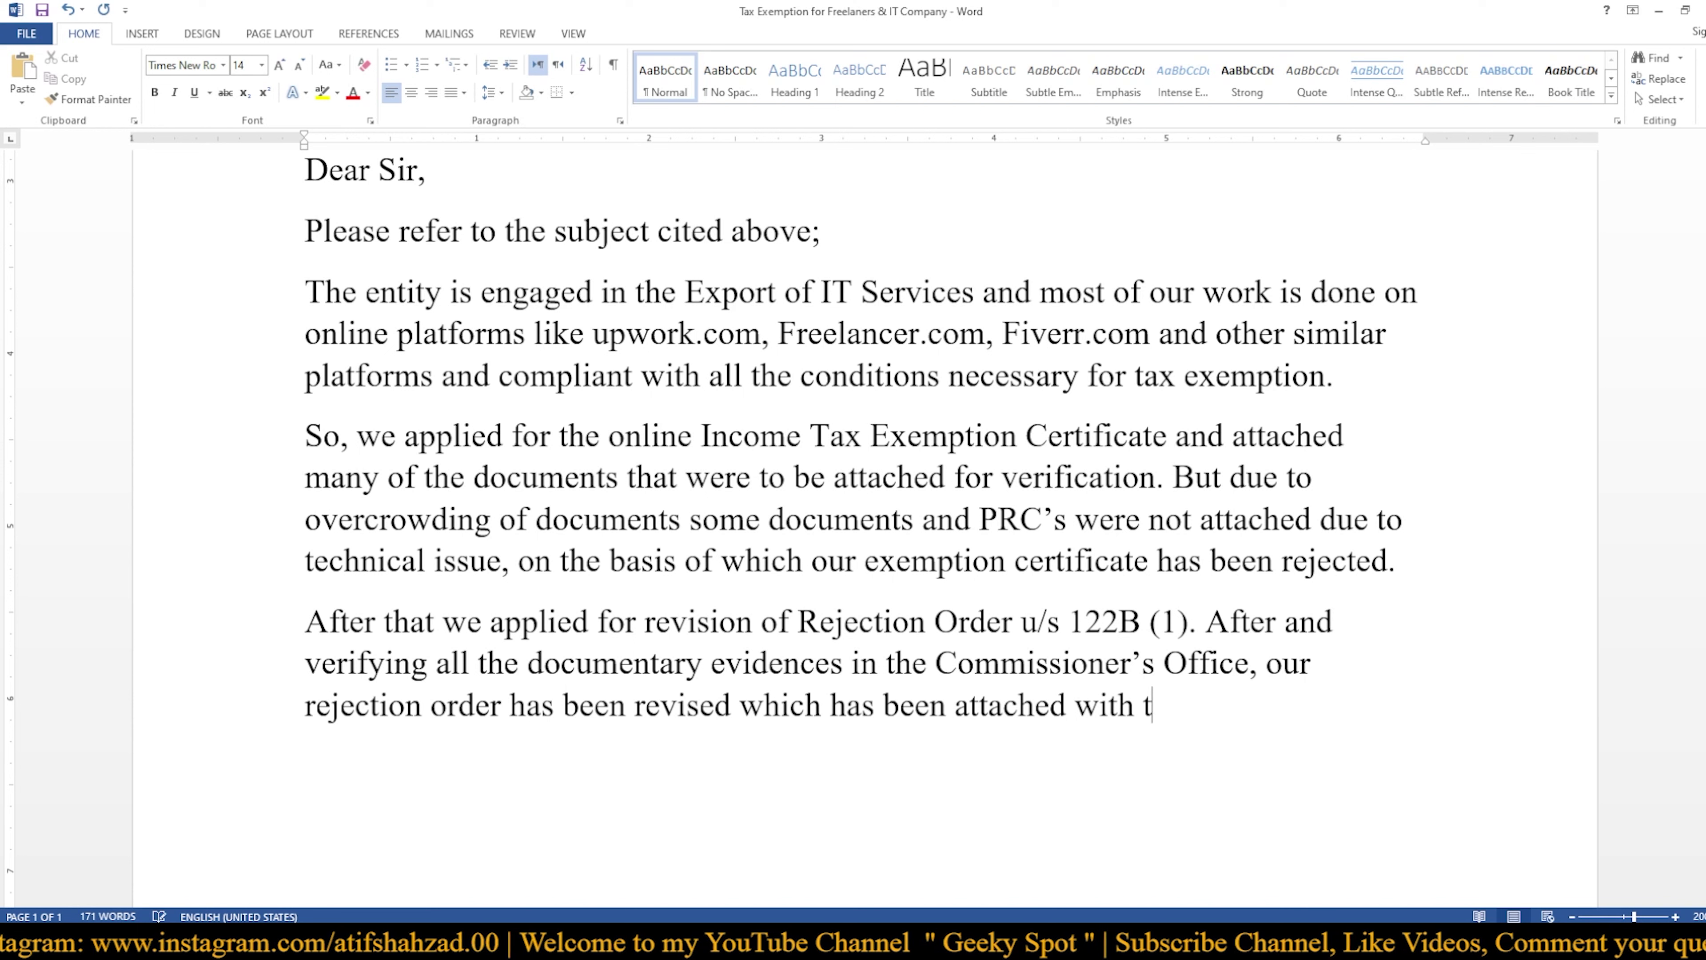
{"action": "type", "text": "his appl"}
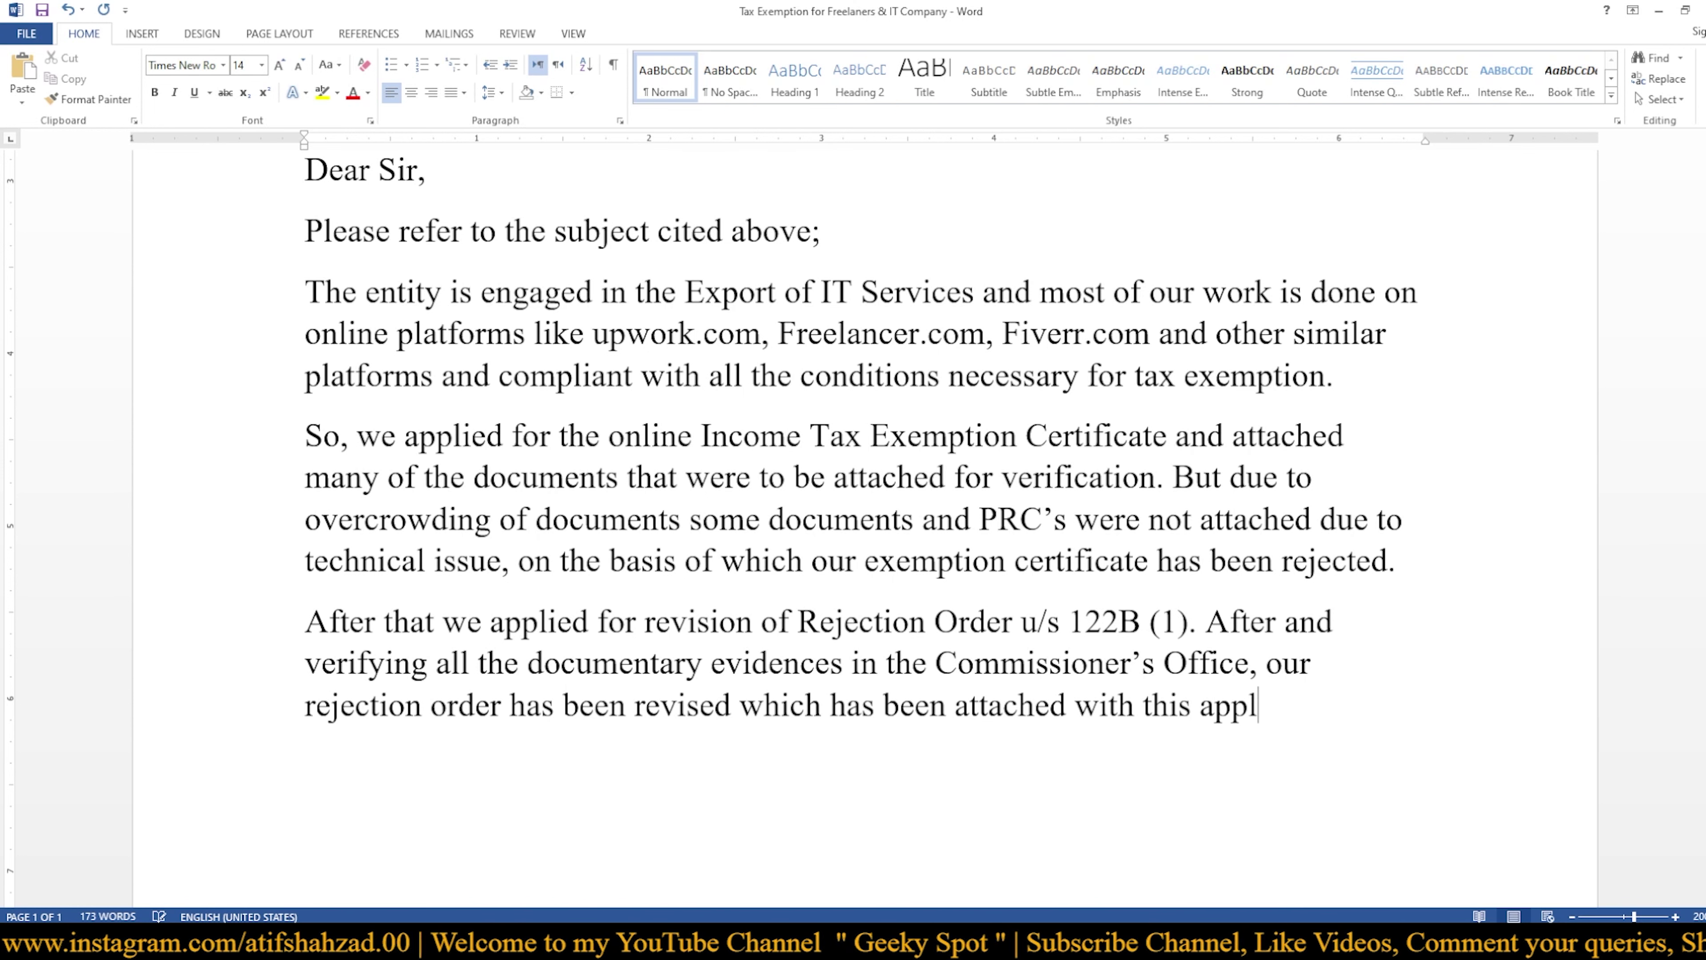
{"action": "type", "text": "icatio"}
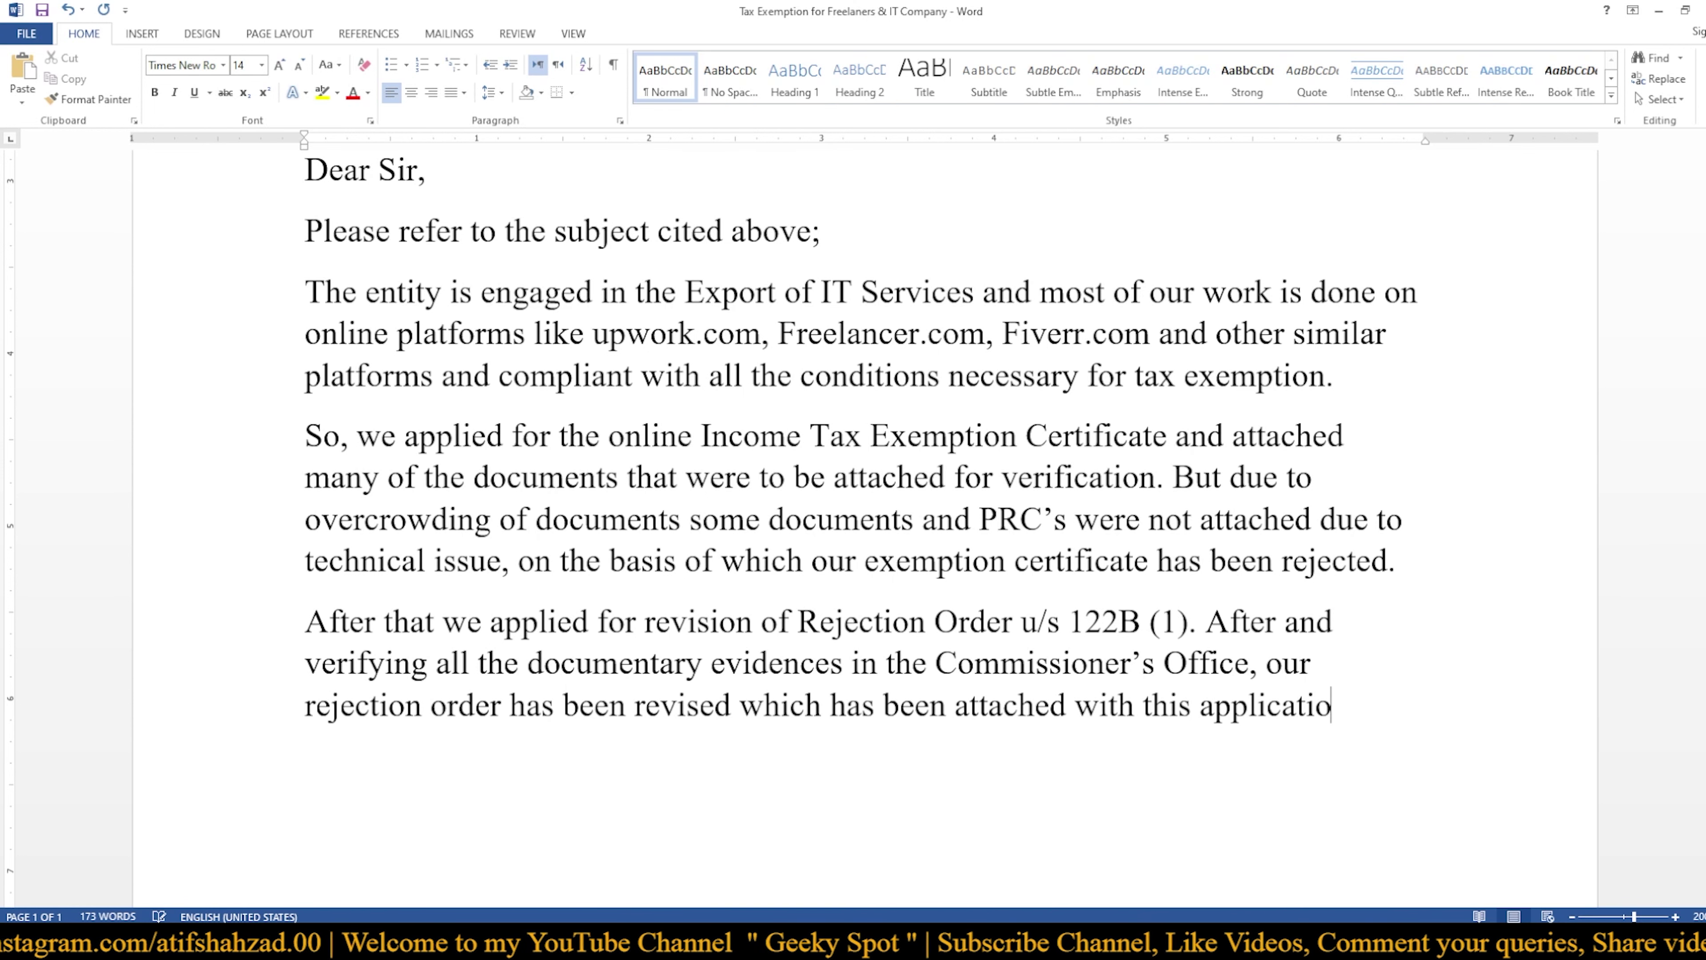
Finish the sentence about the attached order with "for your reference.", correcting the misspelled "your"
{"action": "type", "text": "n for ypou"}
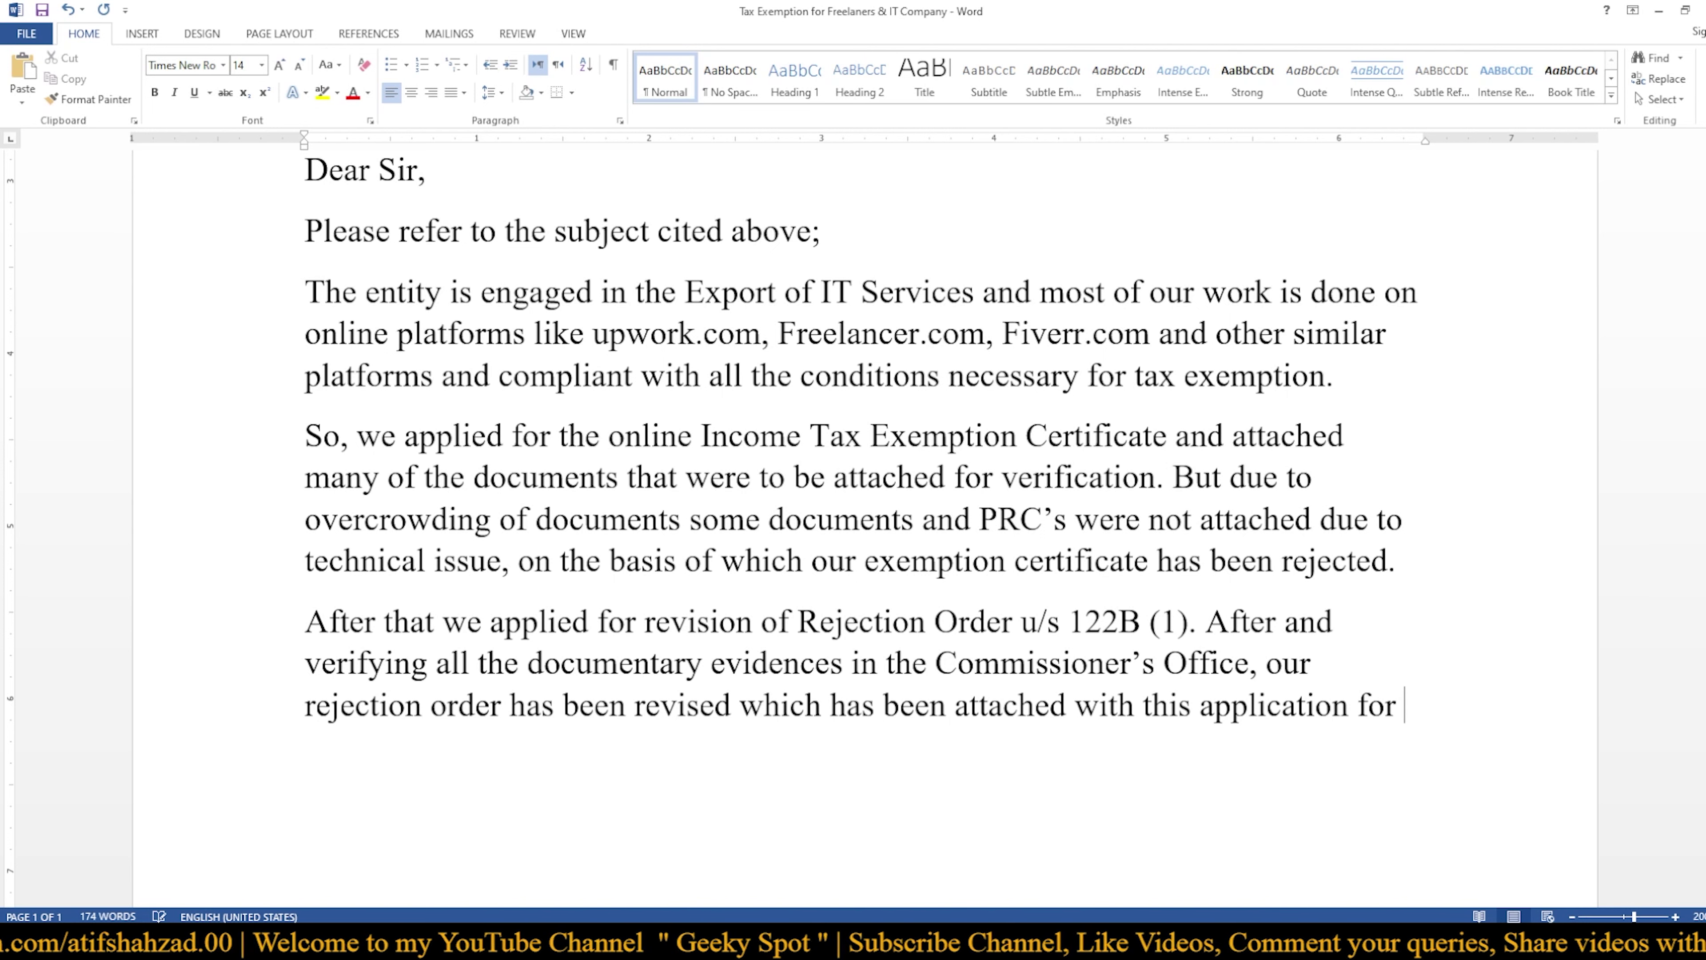
{"action": "key", "text": "BackSpace"}
{"action": "key", "text": "BackSpace"}
{"action": "key", "text": "BackSpace"}
{"action": "key", "text": "BackSpace"}
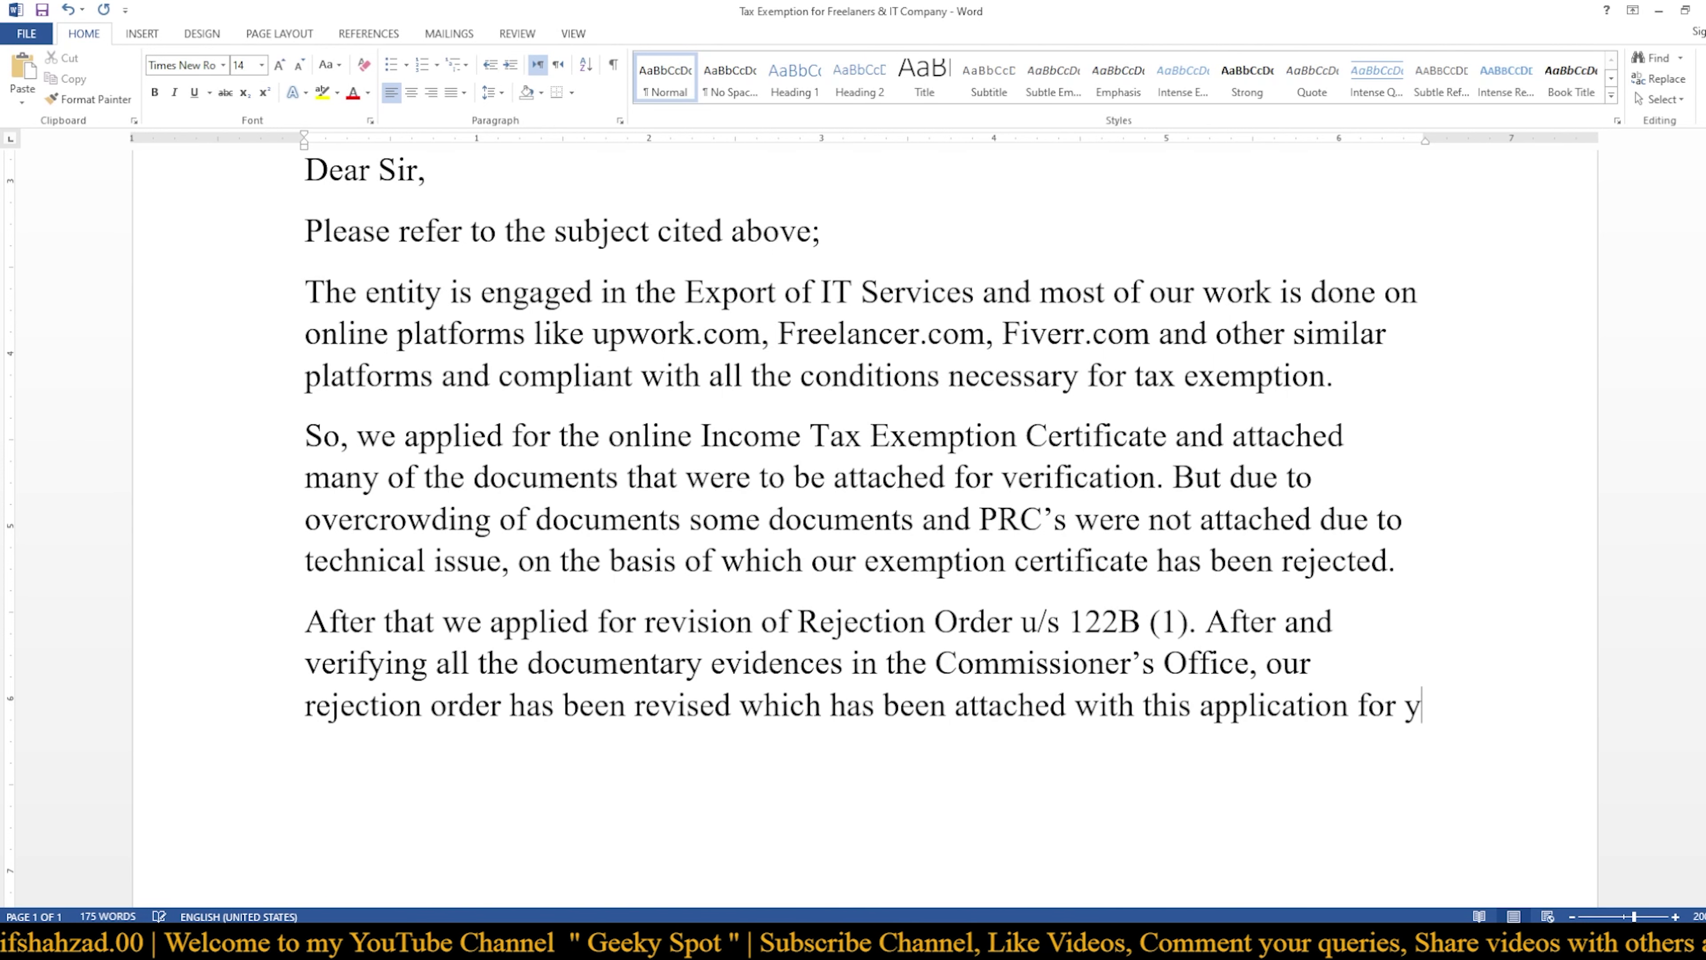
{"action": "type", "text": "your "}
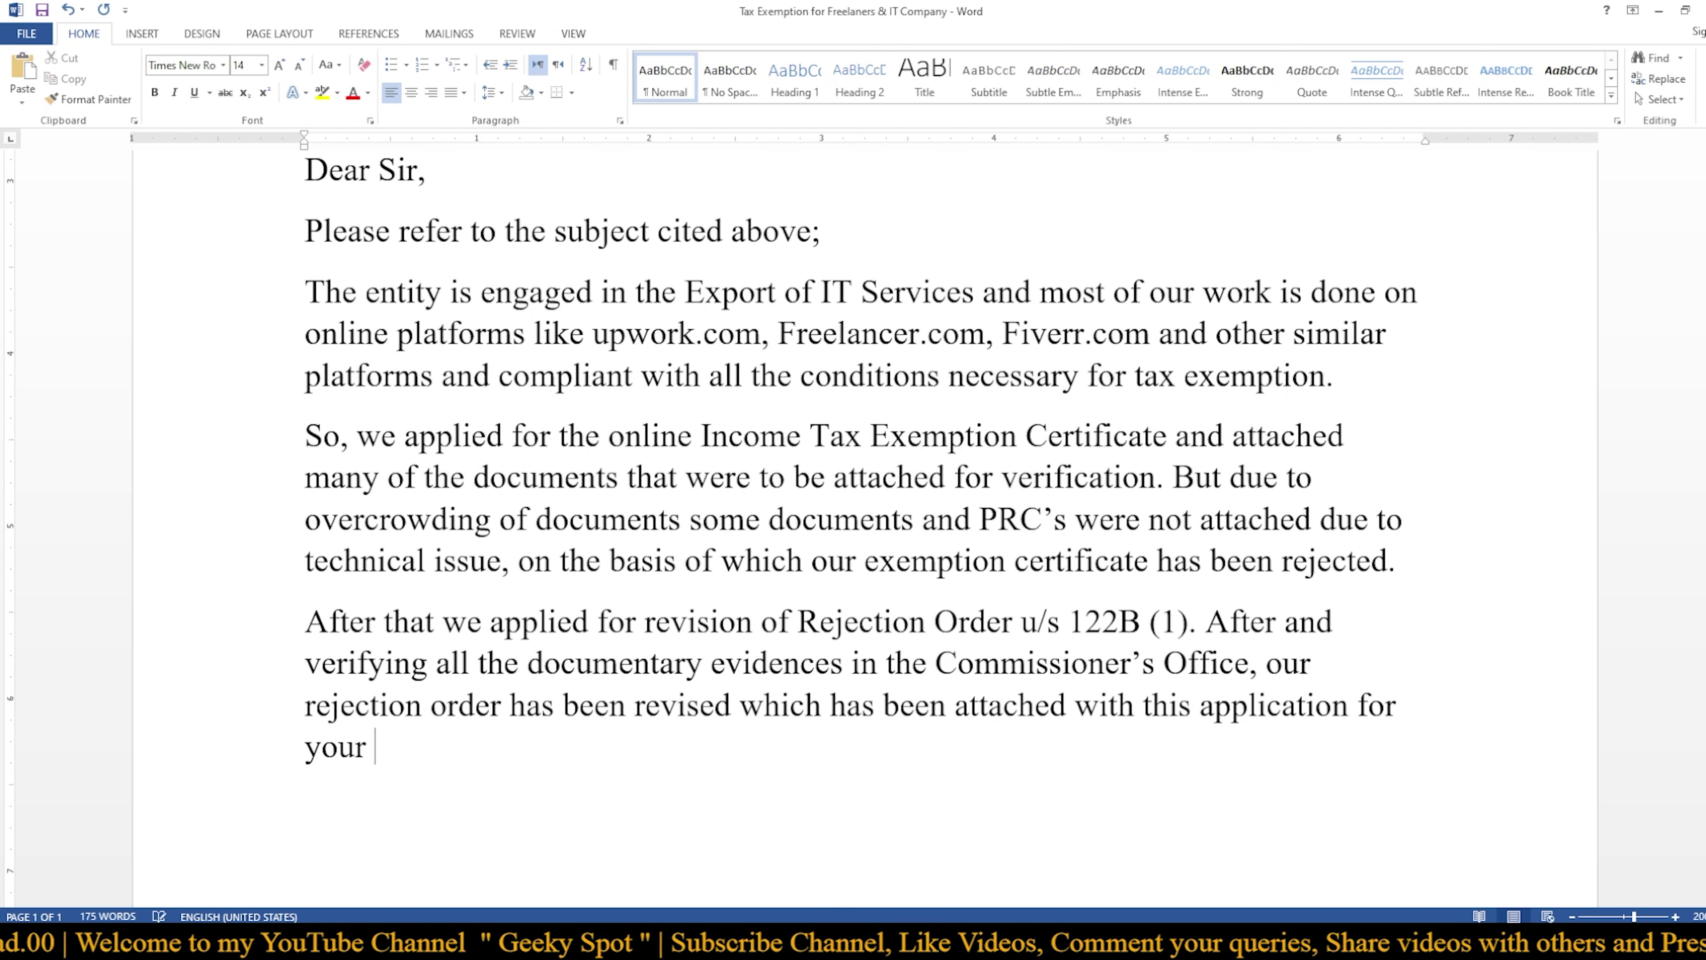
{"action": "type", "text": "re"}
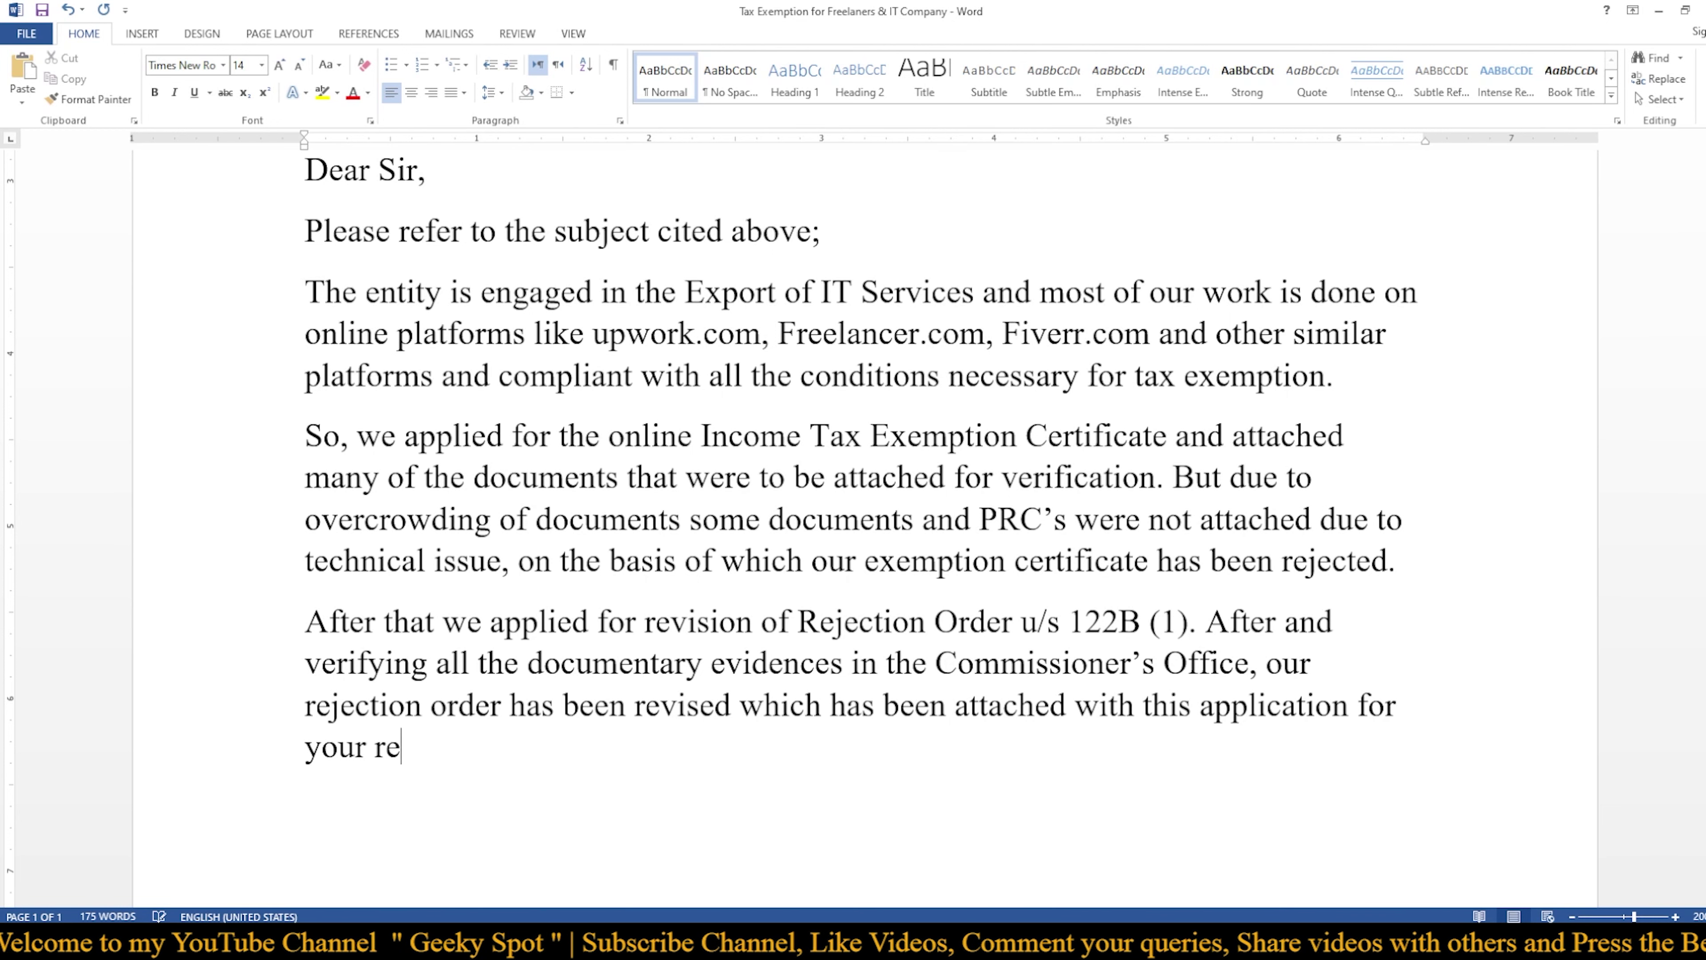
{"action": "type", "text": "ference."}
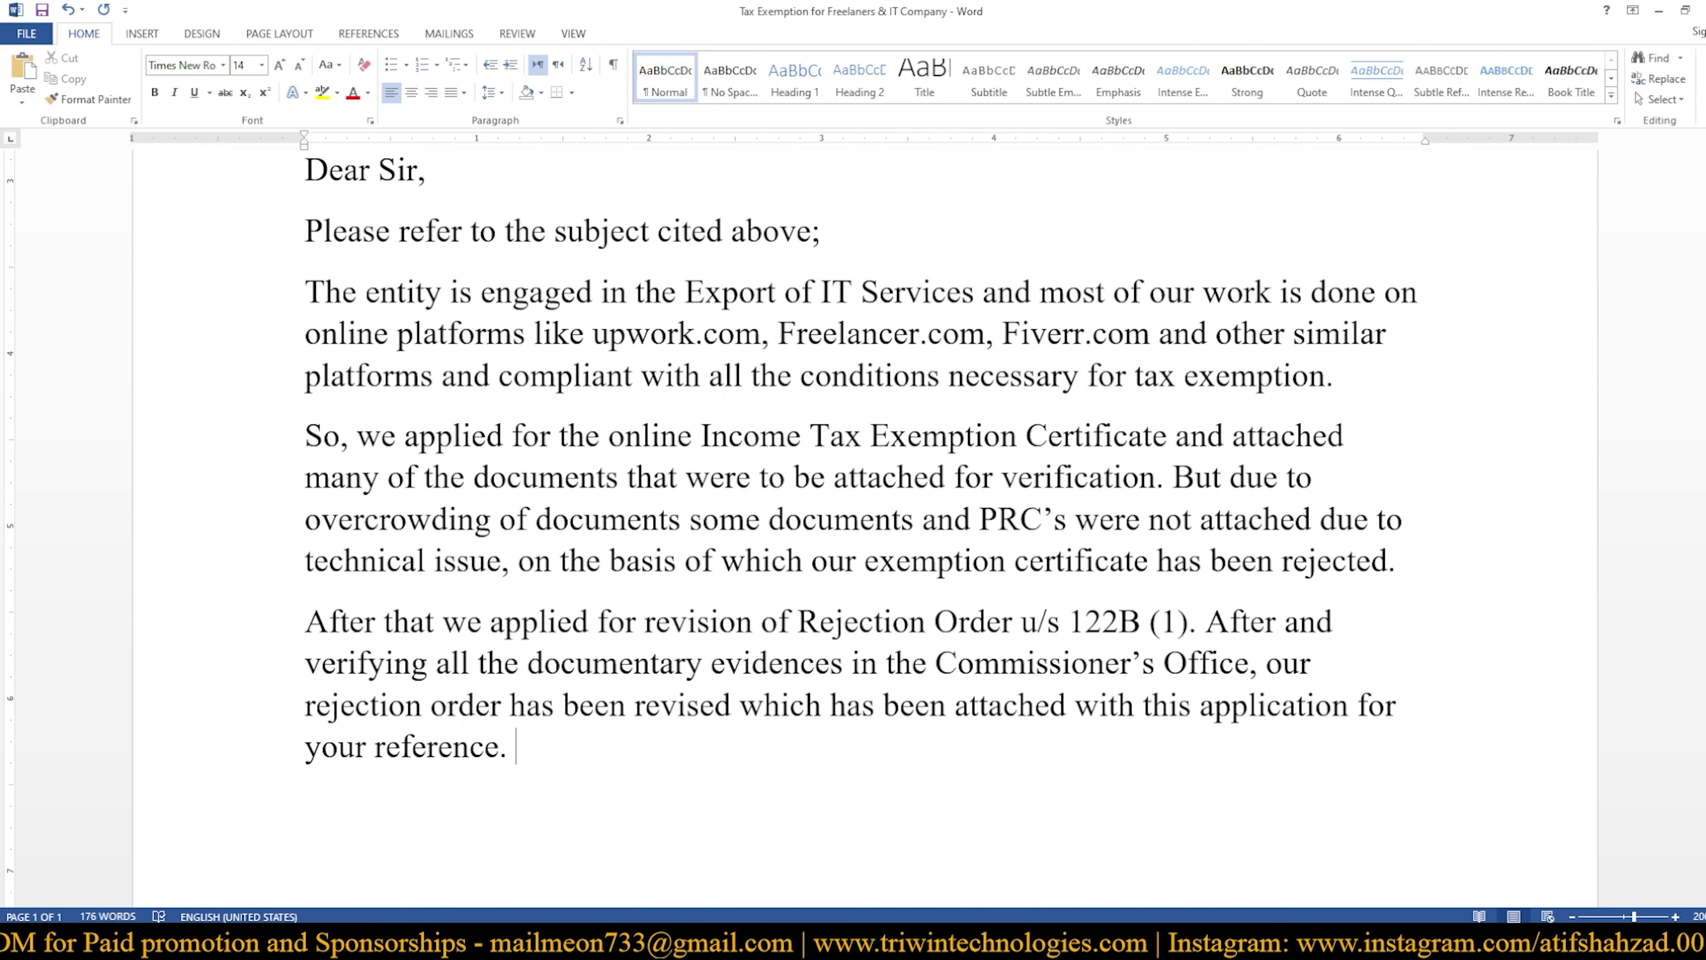
Start a new paragraph below with "We have attached all the documentary evidences"
{"action": "key", "text": "Return"}
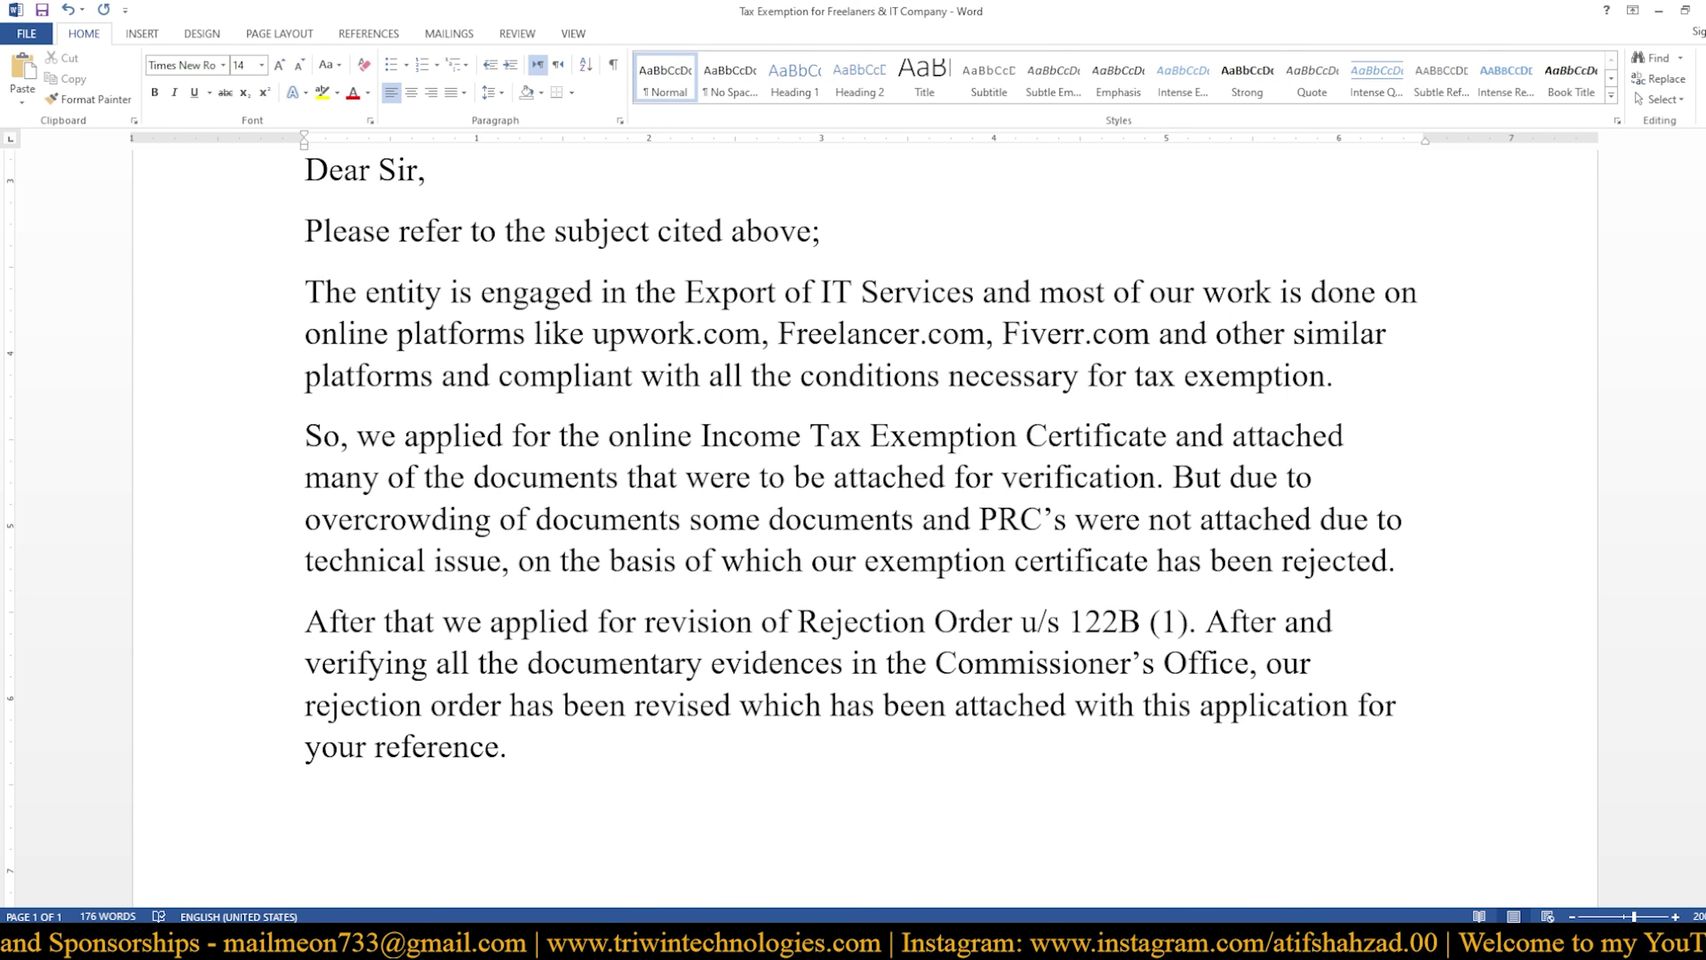
{"action": "type", "text": "We "}
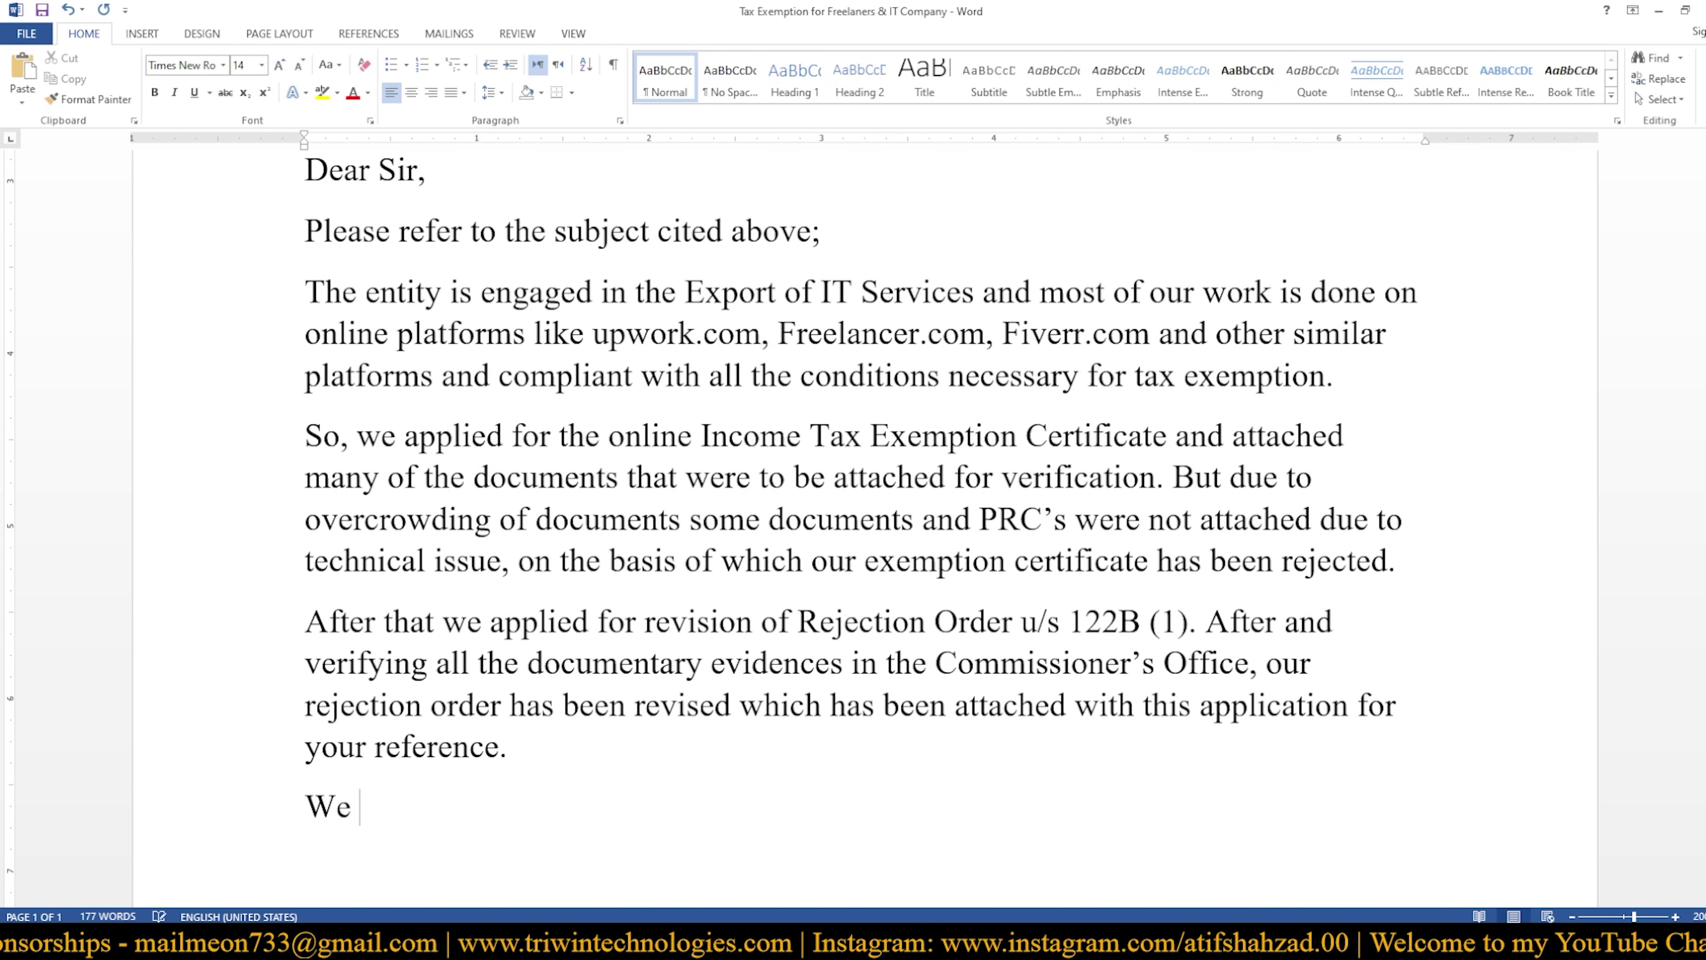
{"action": "type", "text": "have atta"}
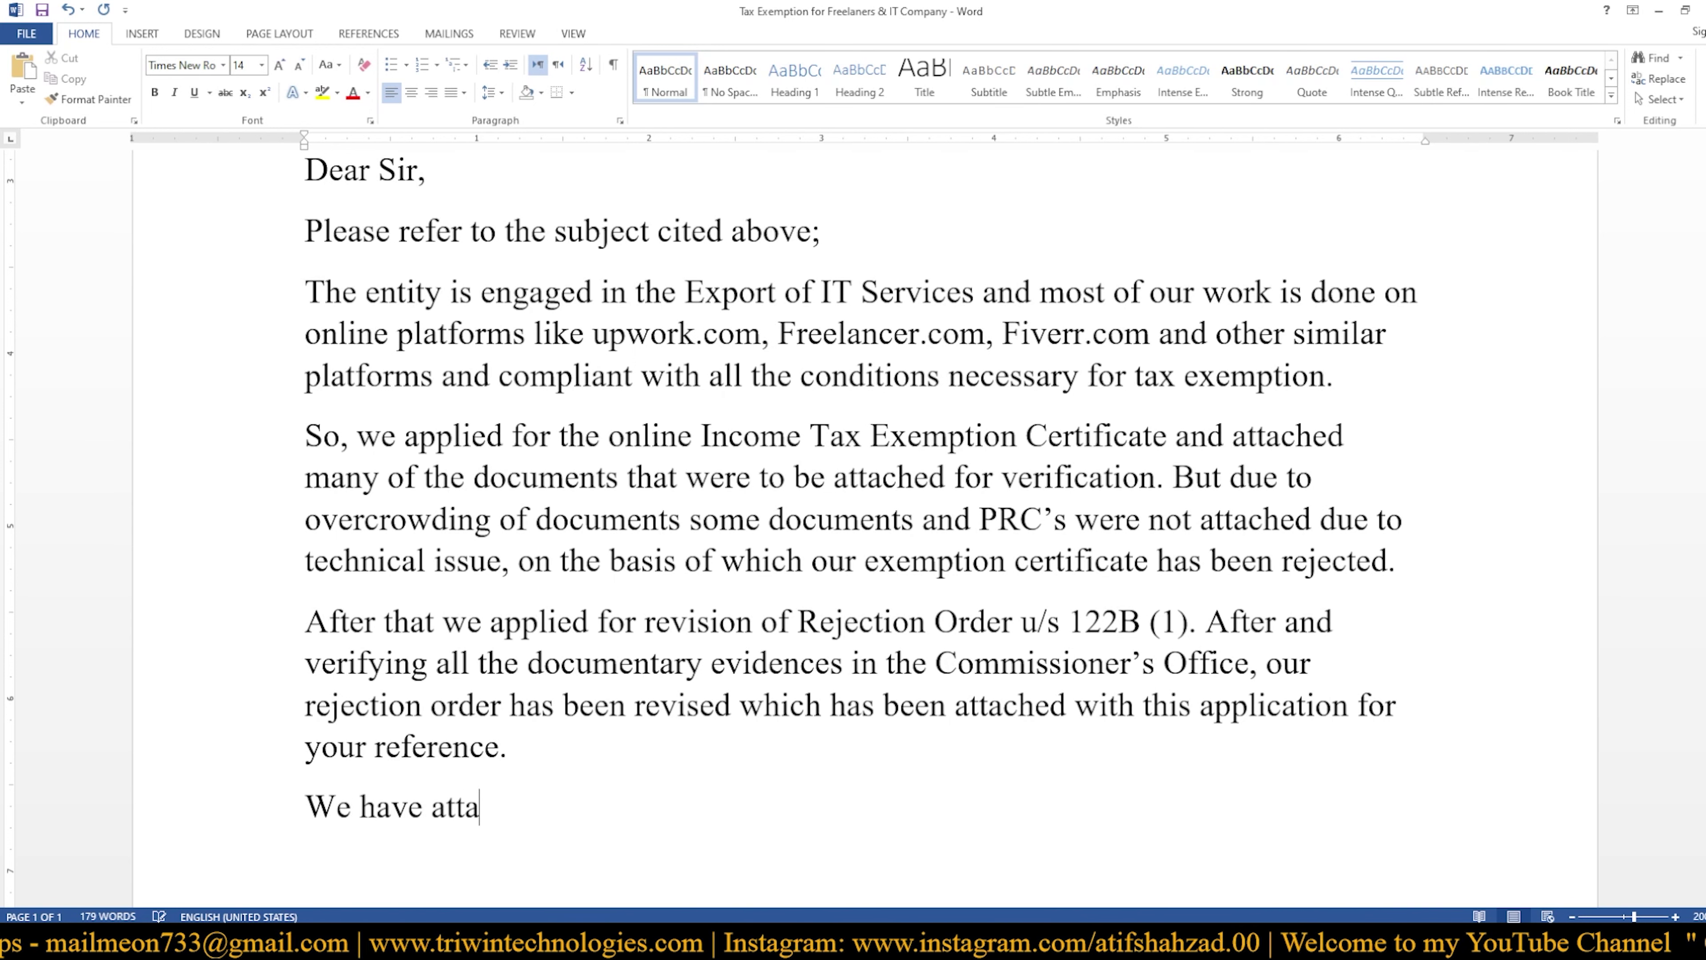
{"action": "type", "text": "ched "}
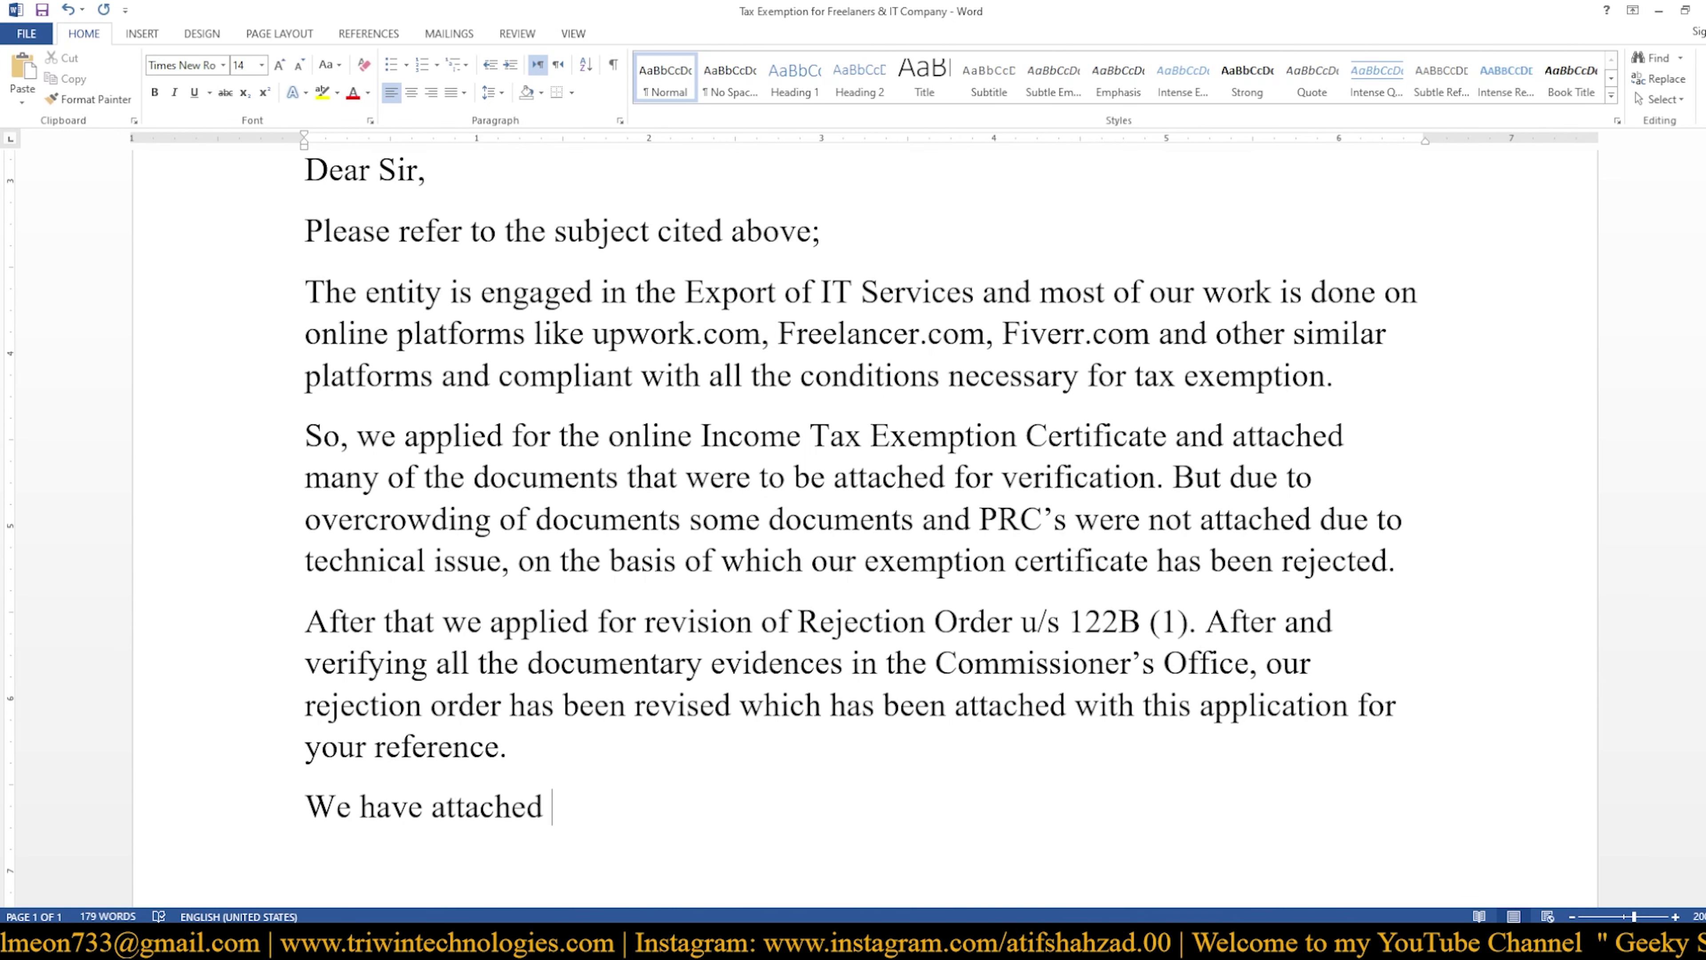
{"action": "type", "text": "all the"}
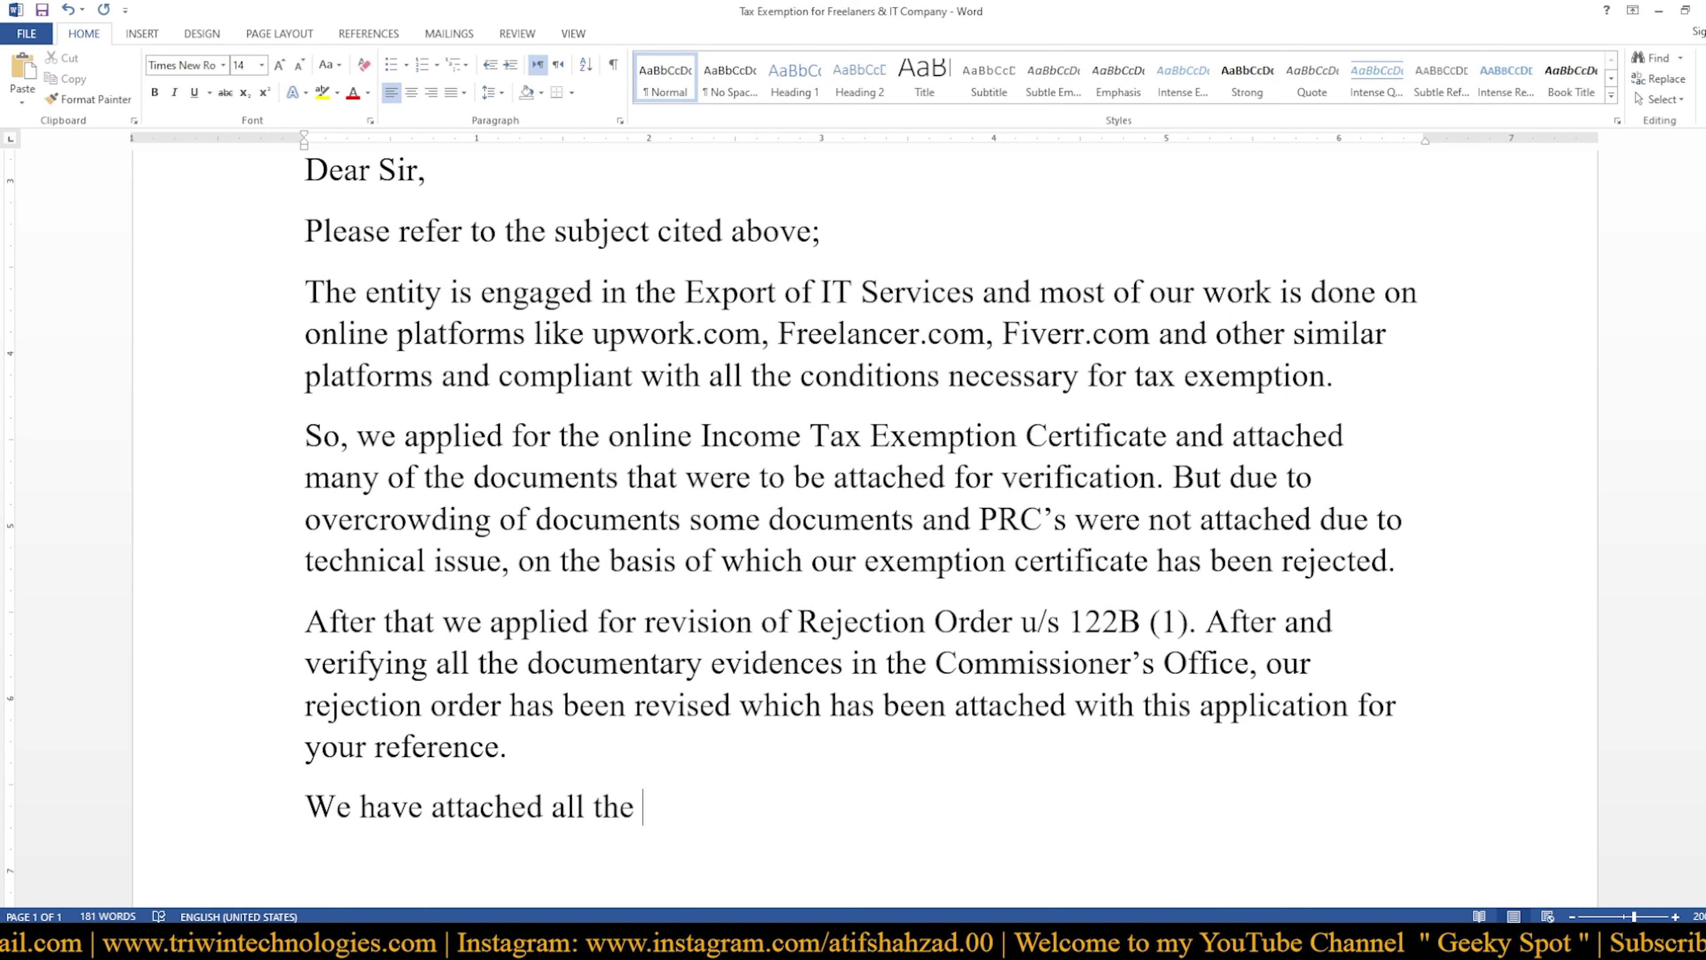
{"action": "type", "text": "docum"}
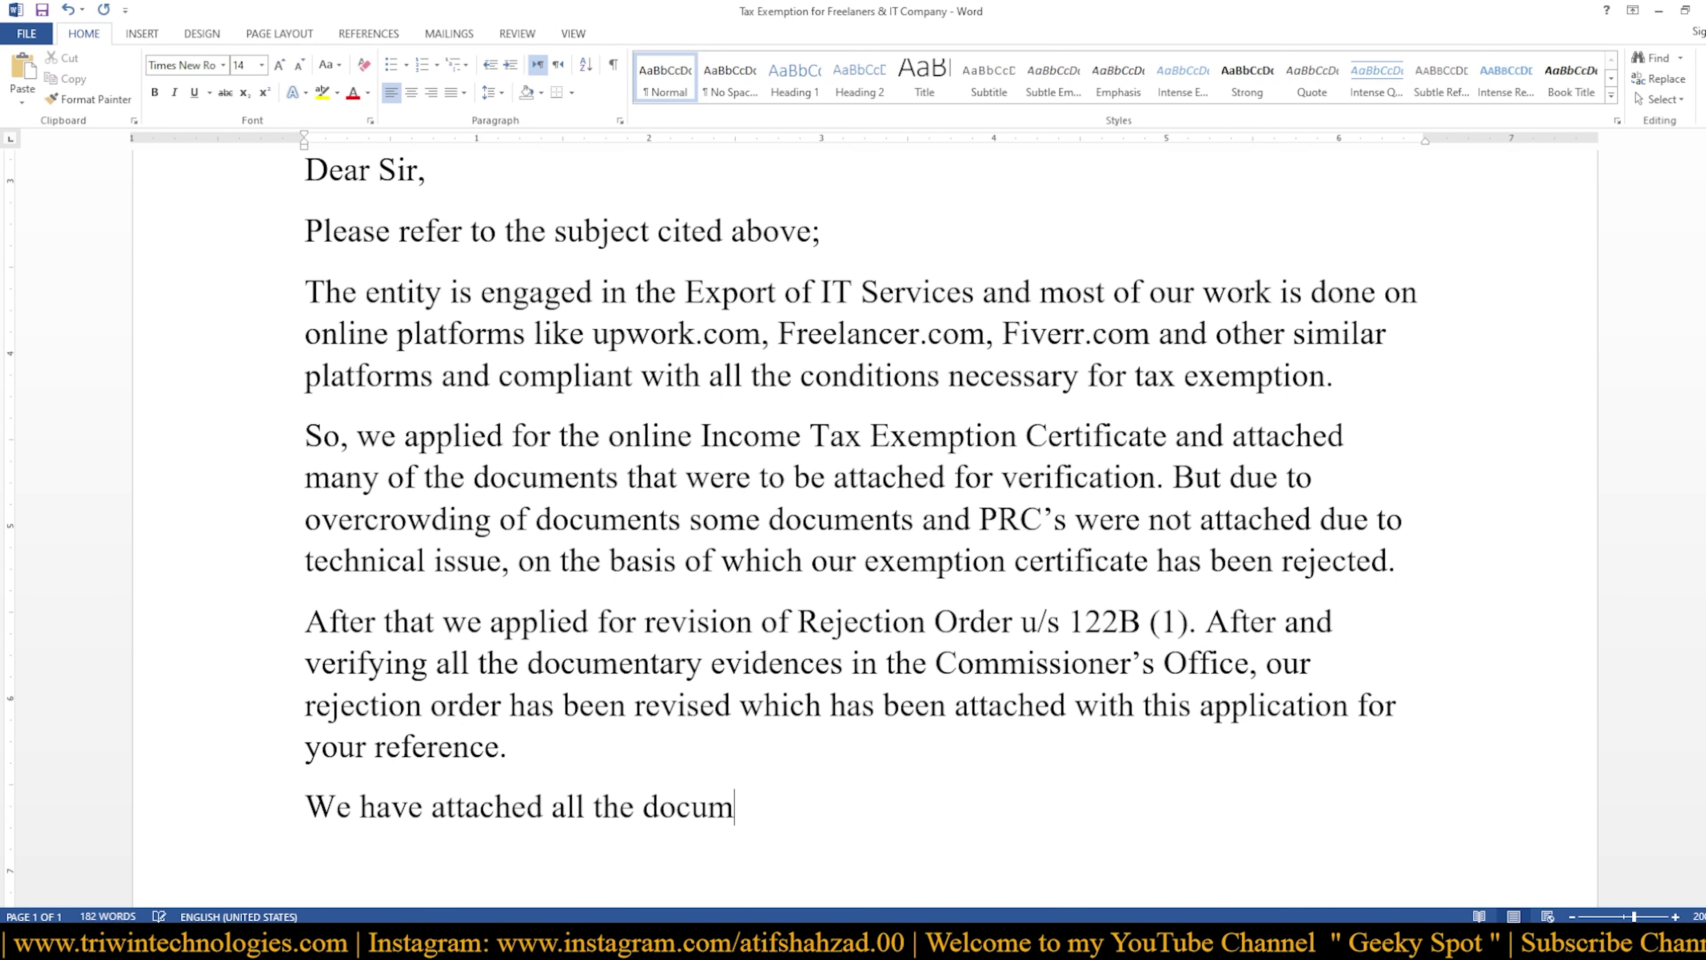
{"action": "type", "text": "entary "}
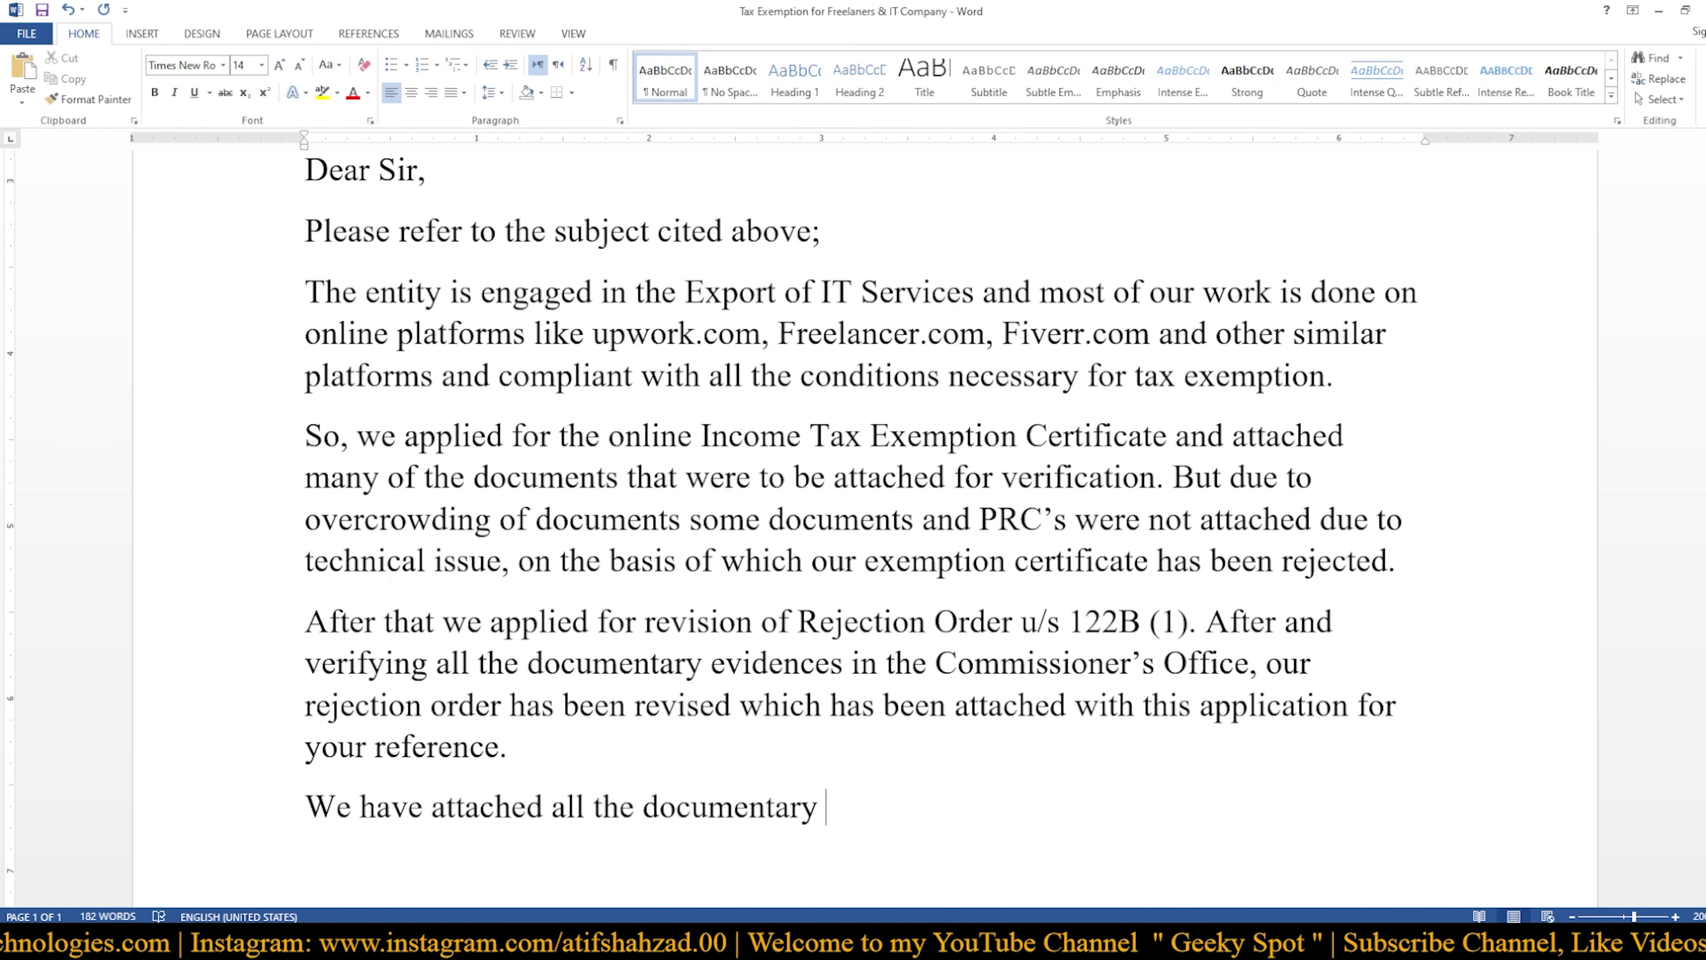
{"action": "type", "text": "evidences "}
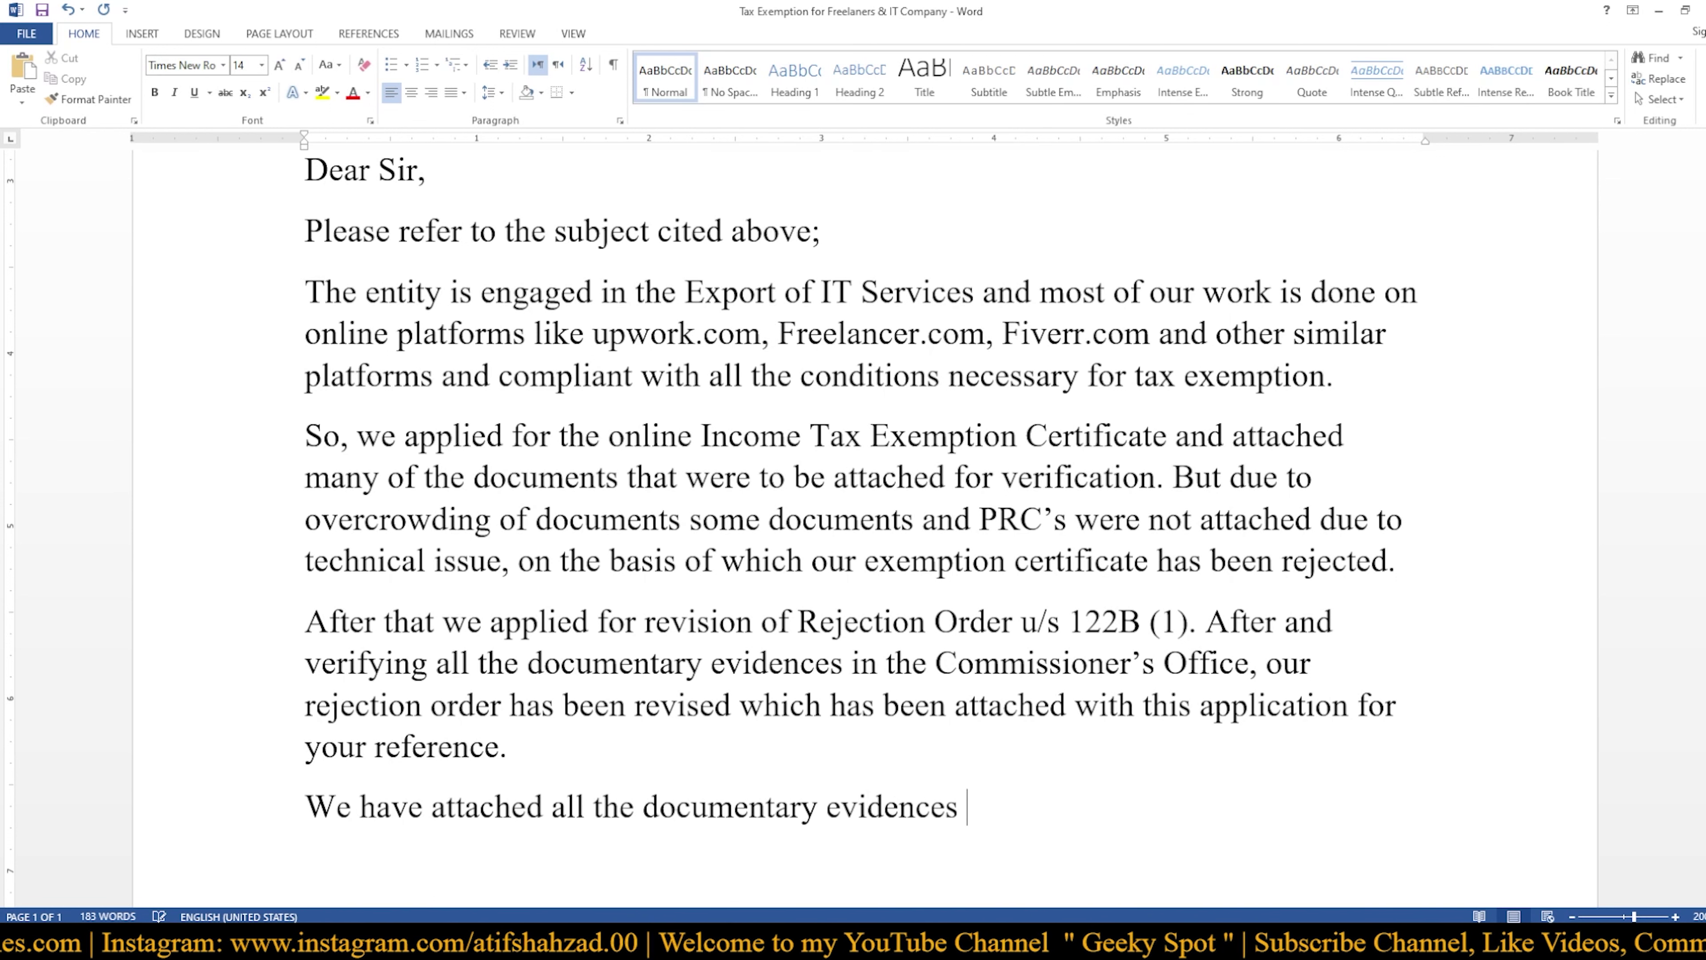
Continue the new paragraph's sentence with "along with this Application", capitalizing "Application"
{"action": "type", "text": "al"}
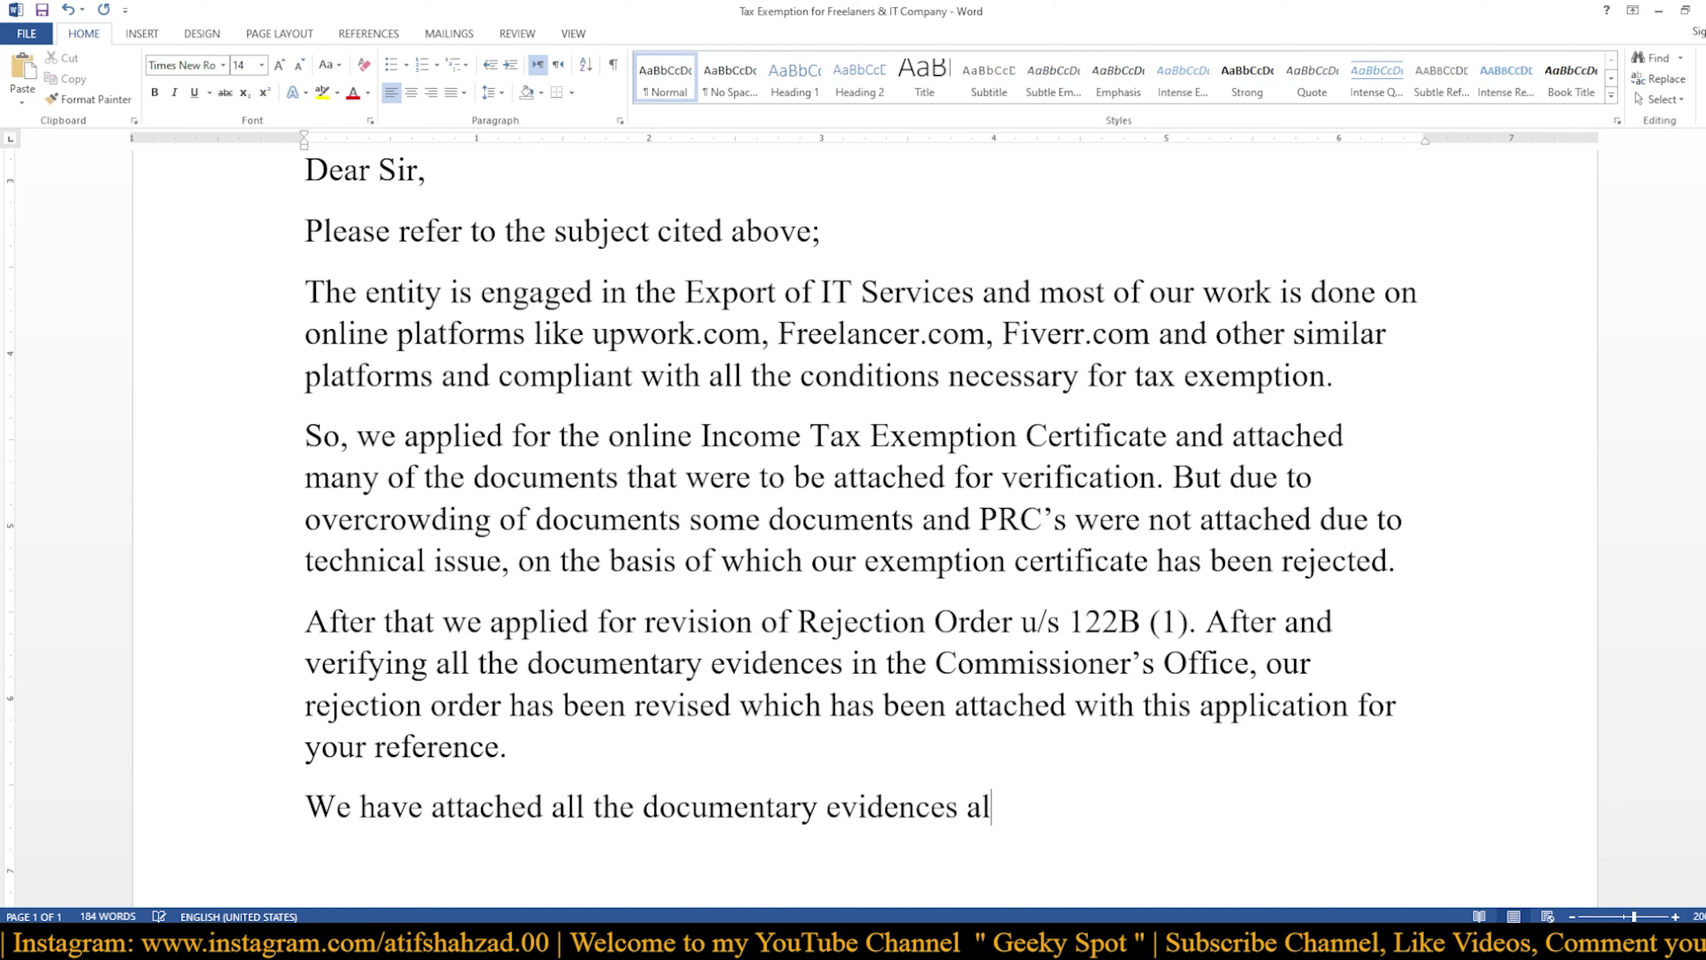
{"action": "type", "text": "ong w"}
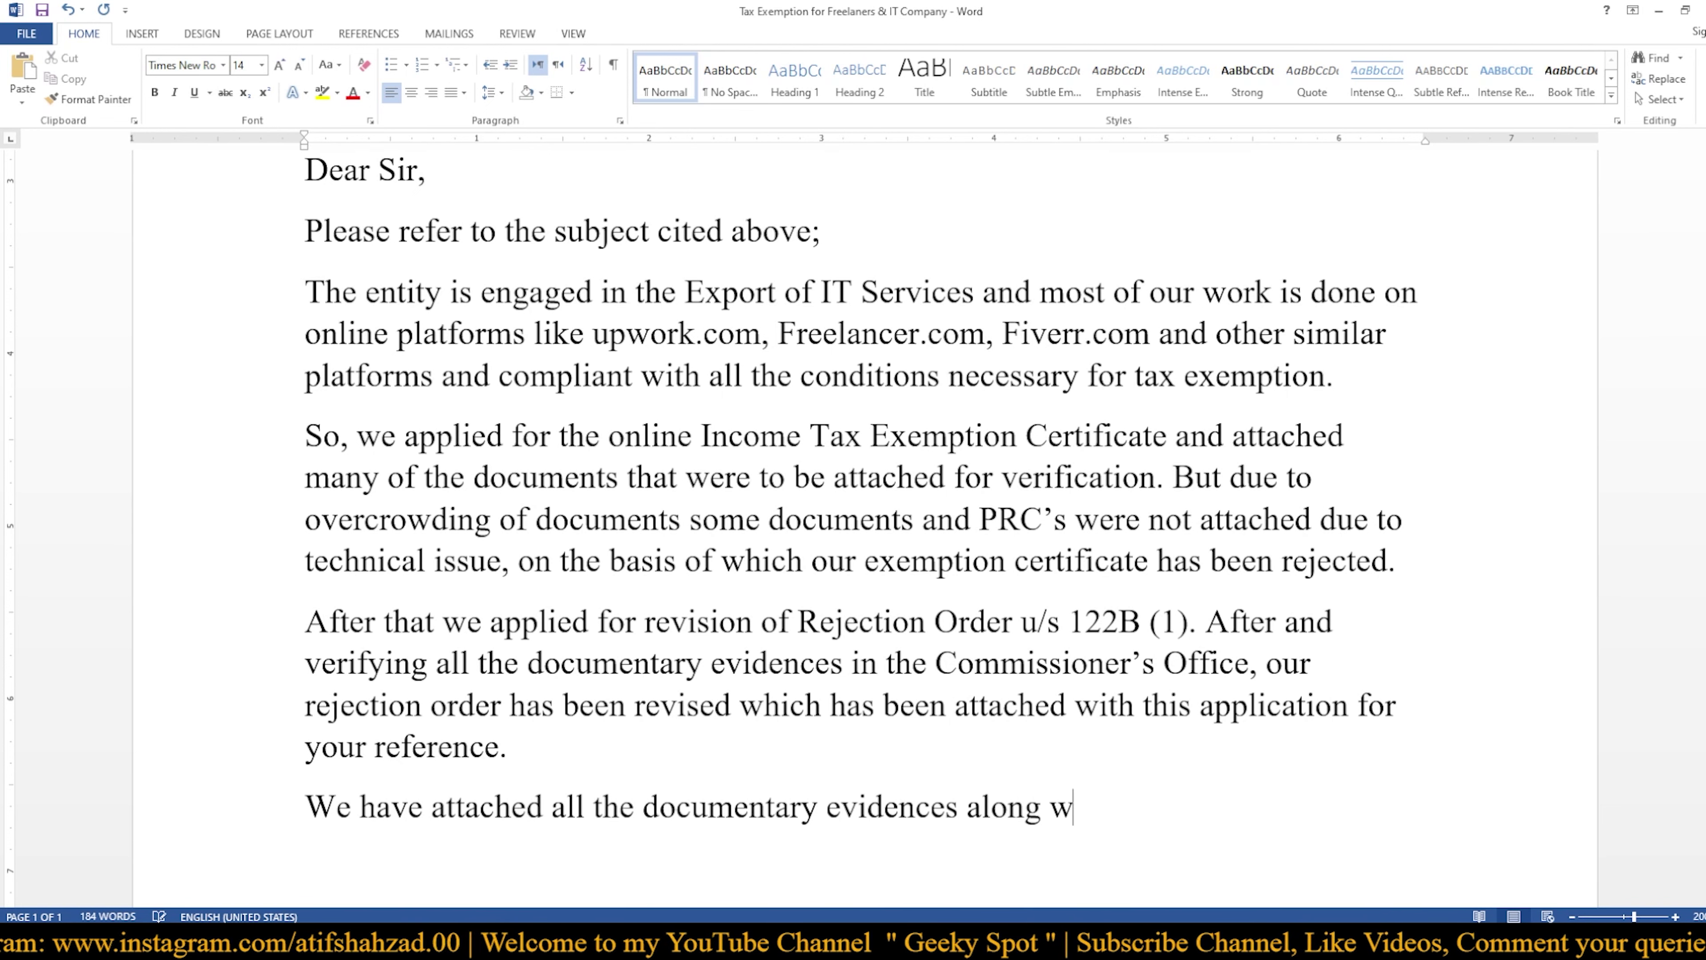
{"action": "type", "text": "ith "}
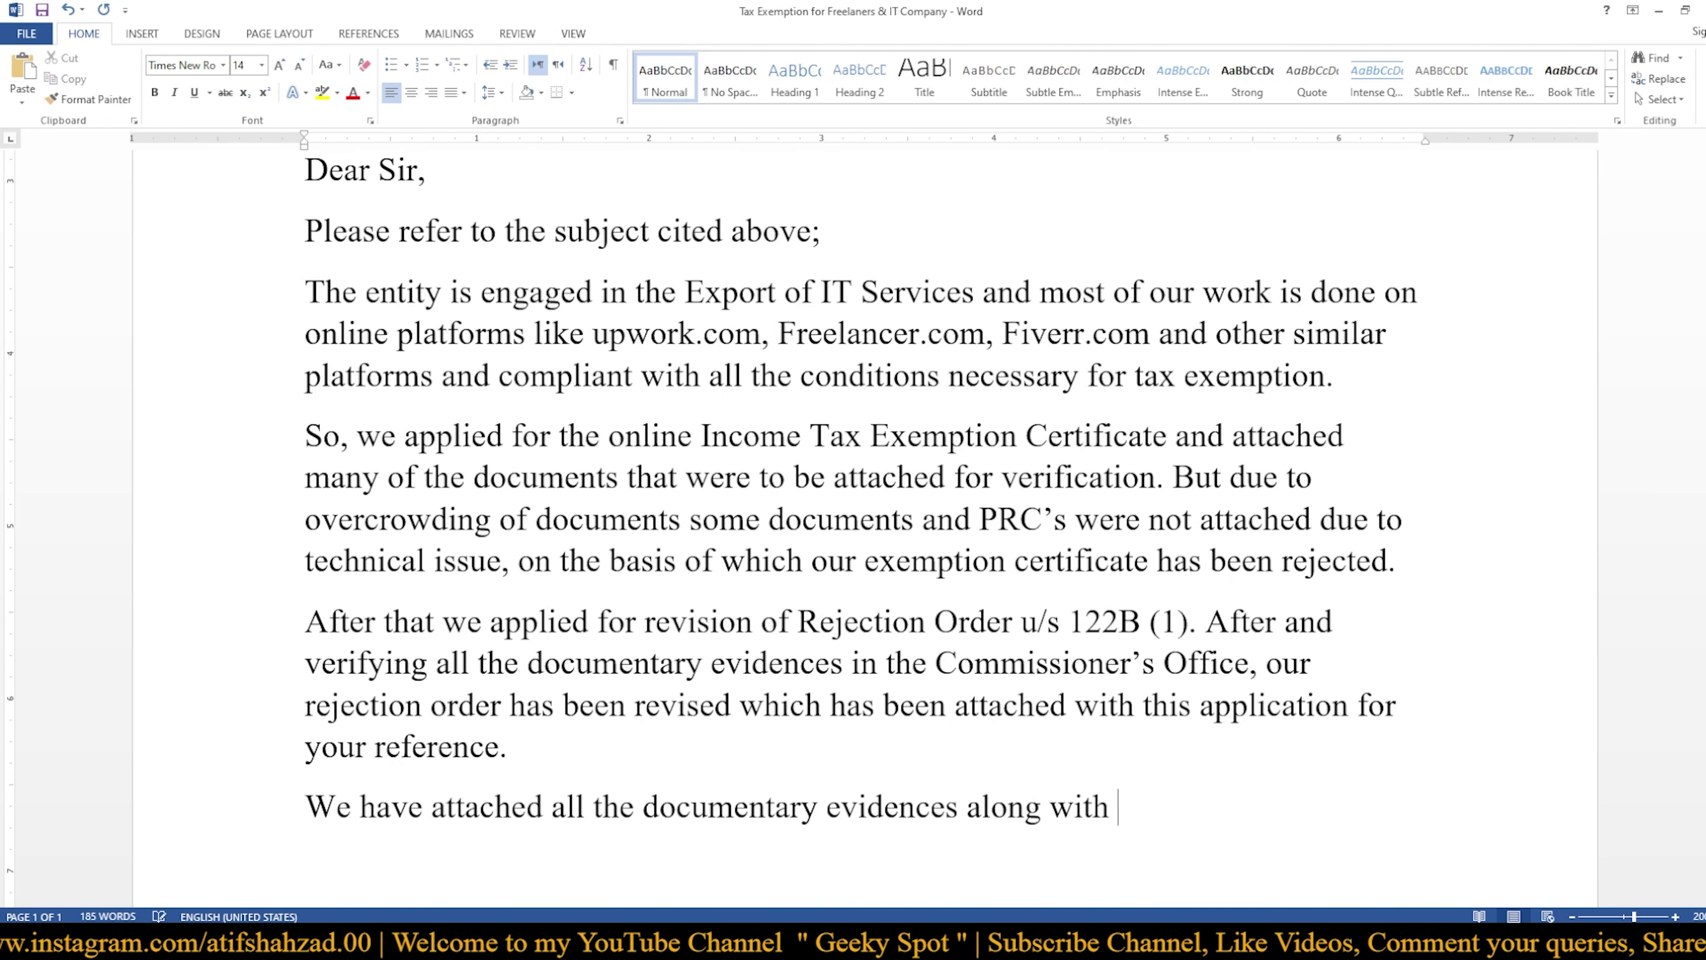
{"action": "type", "text": "this "}
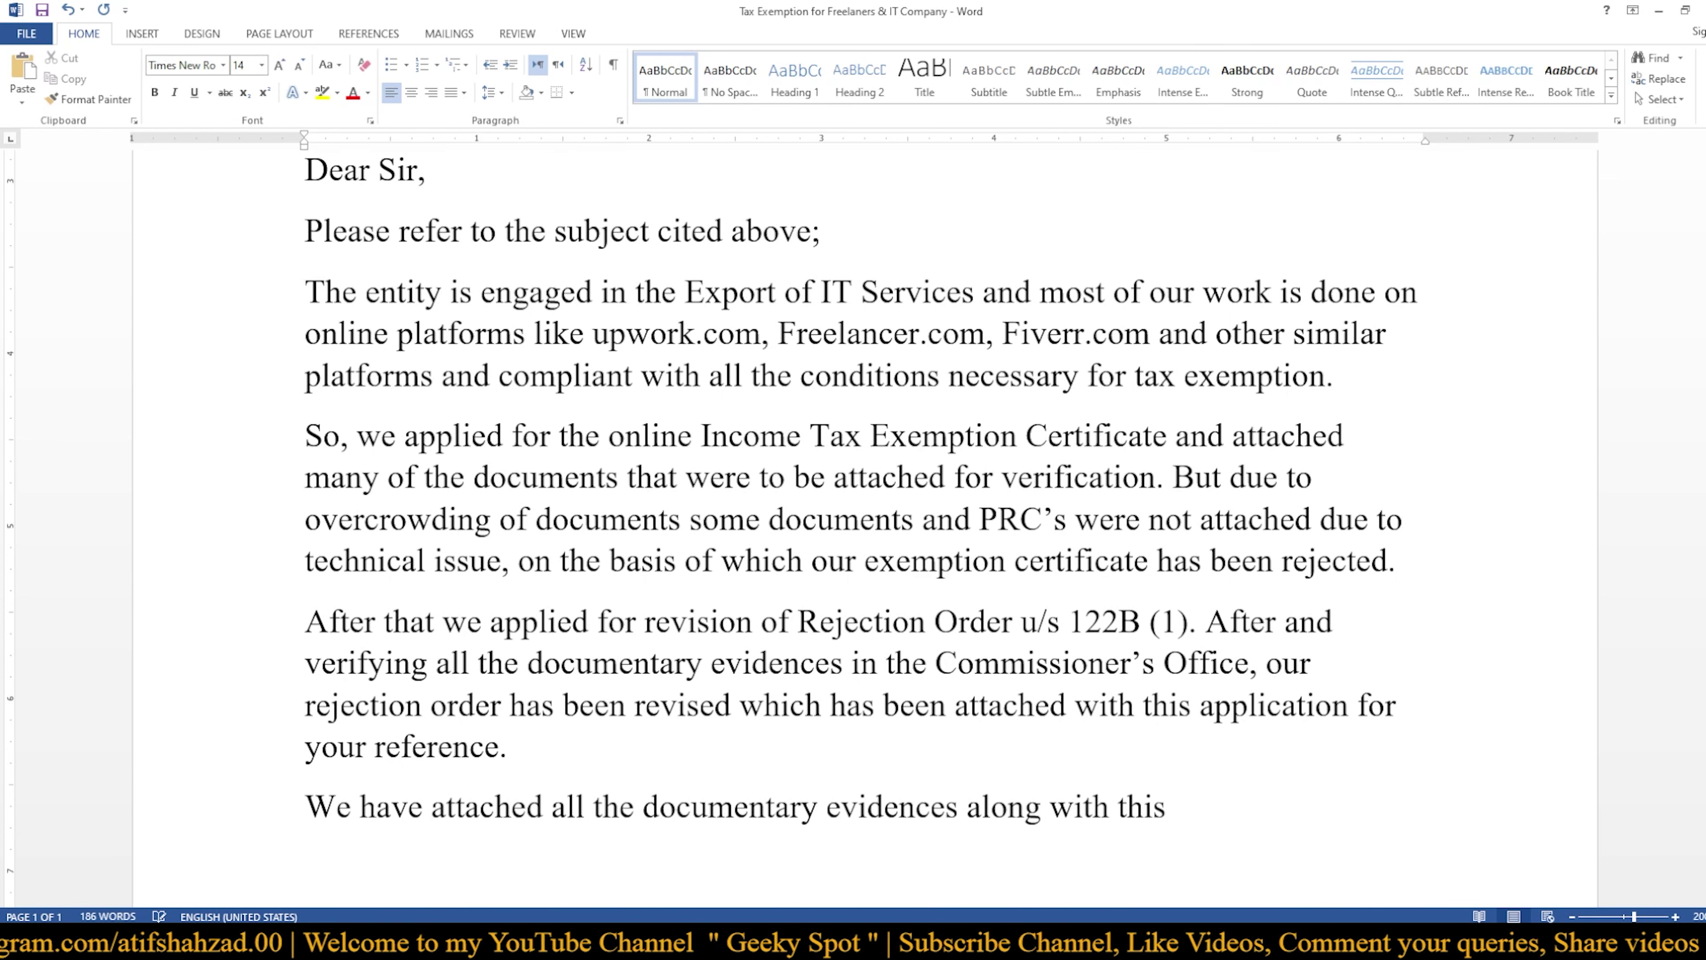
{"action": "type", "text": "App"}
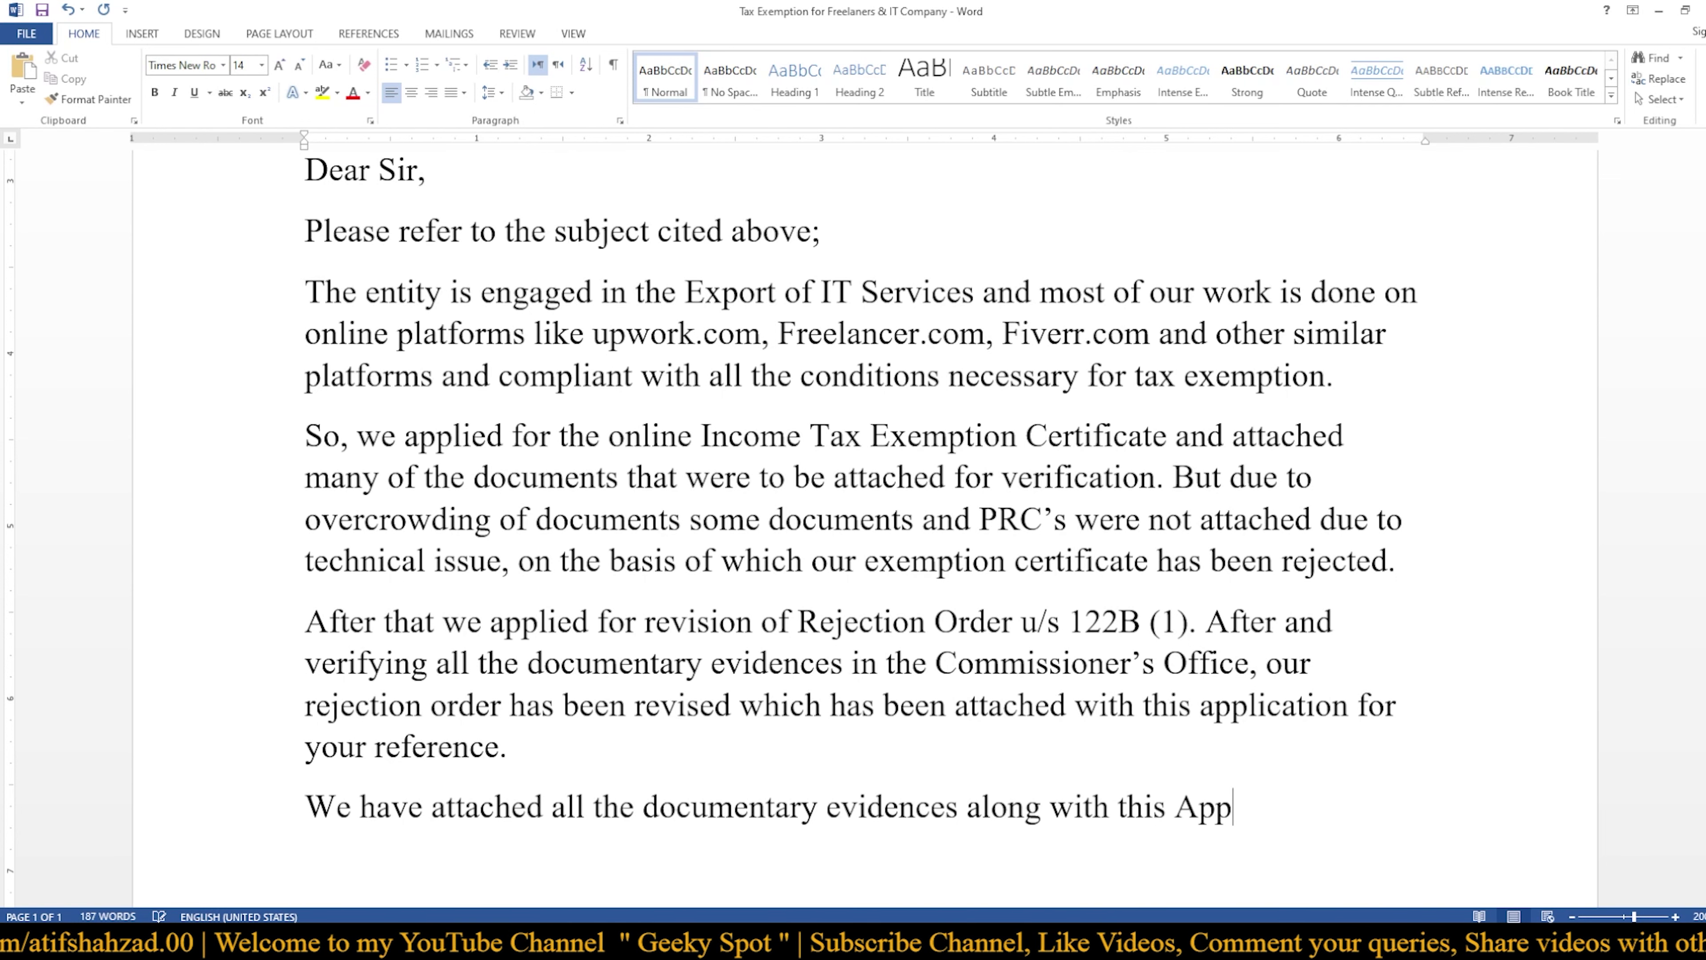
{"action": "type", "text": "lication"}
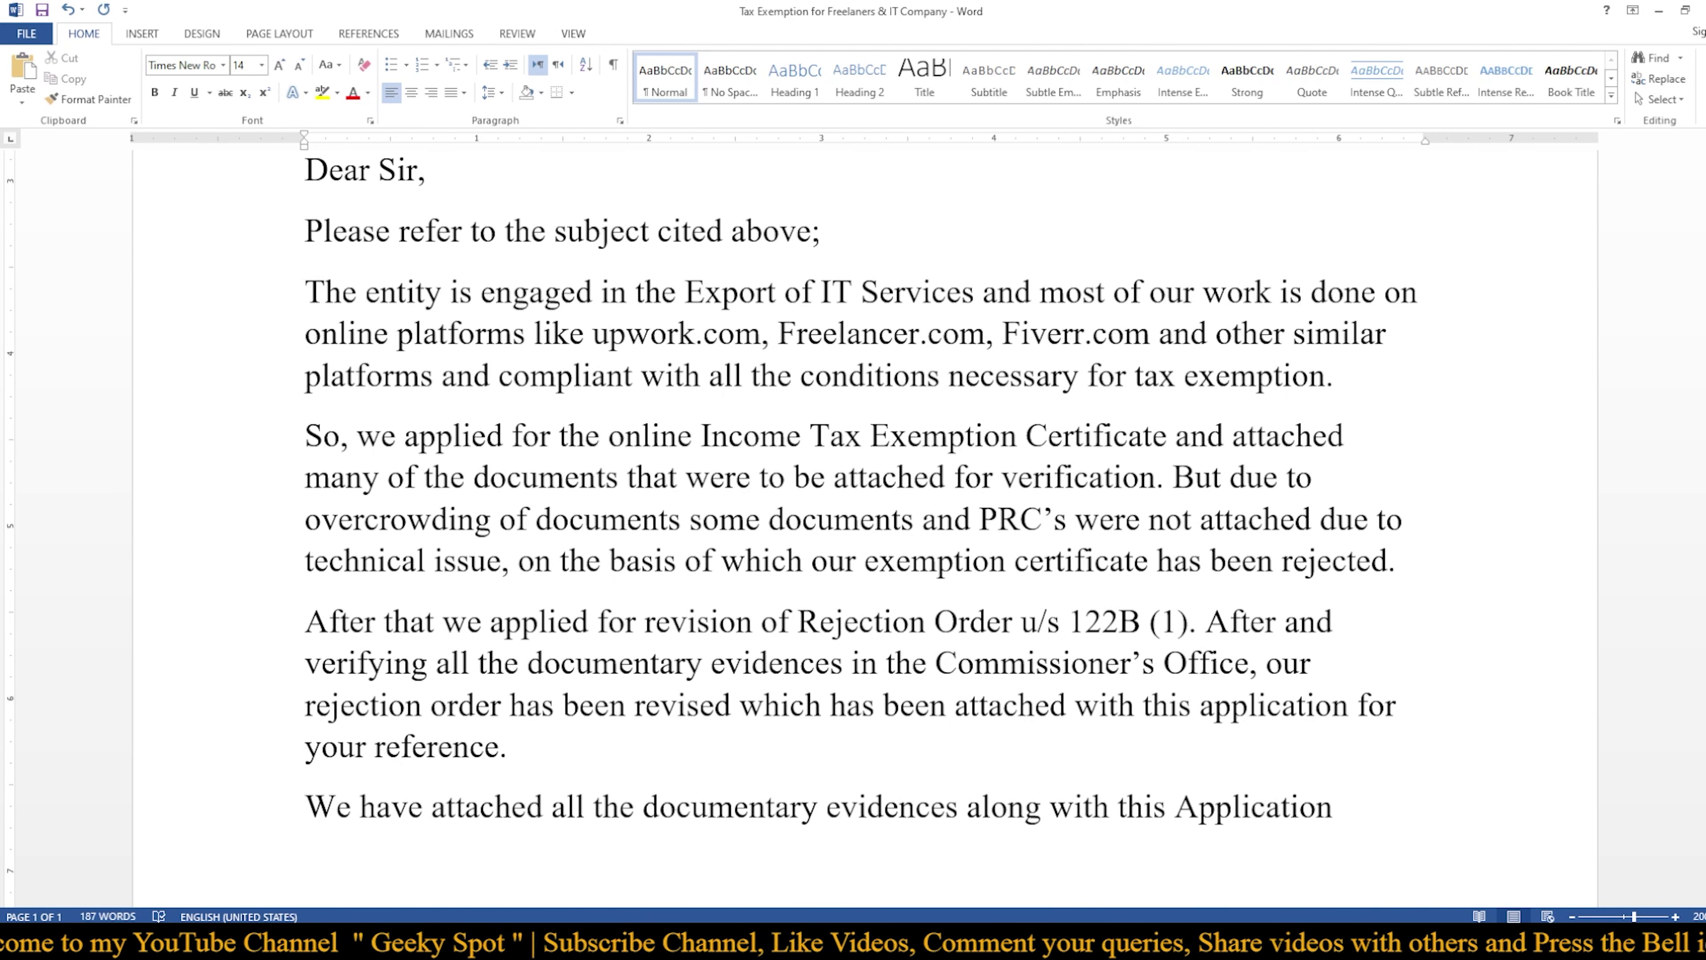
Add the bracketed section reference "[159(1) / A ()]" after "Application" in the last paragraph, leaving the second parentheses empty
{"action": "key", "text": "BackSpace"}
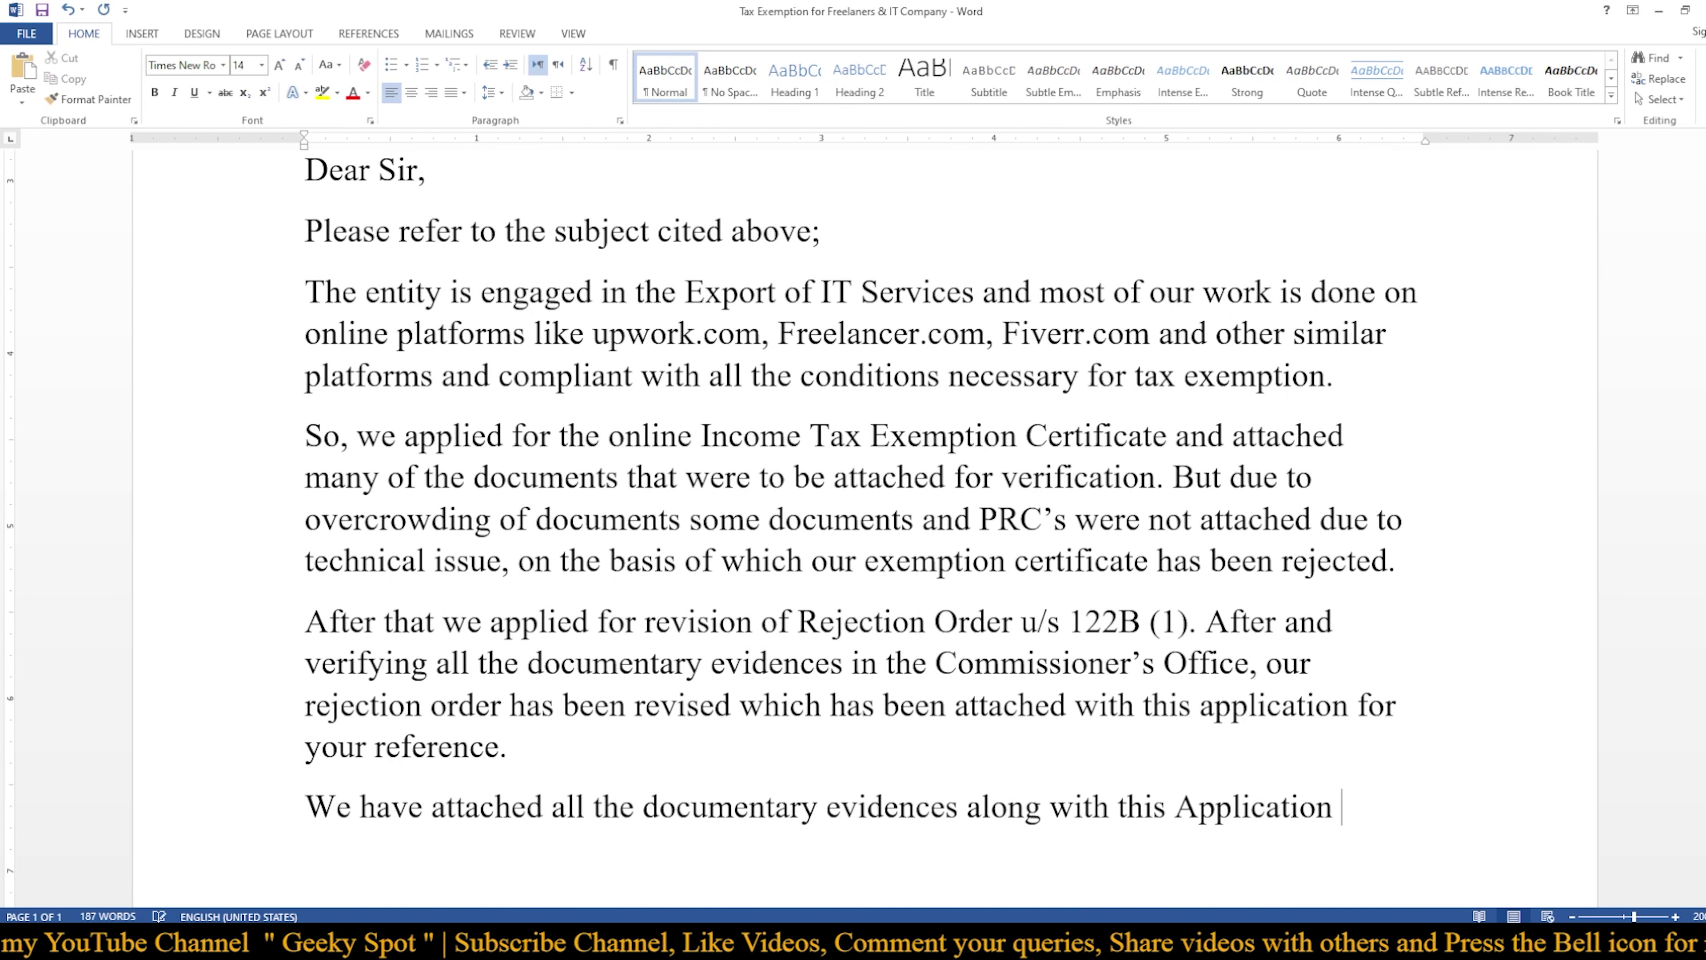
{"action": "type", "text": "[]"}
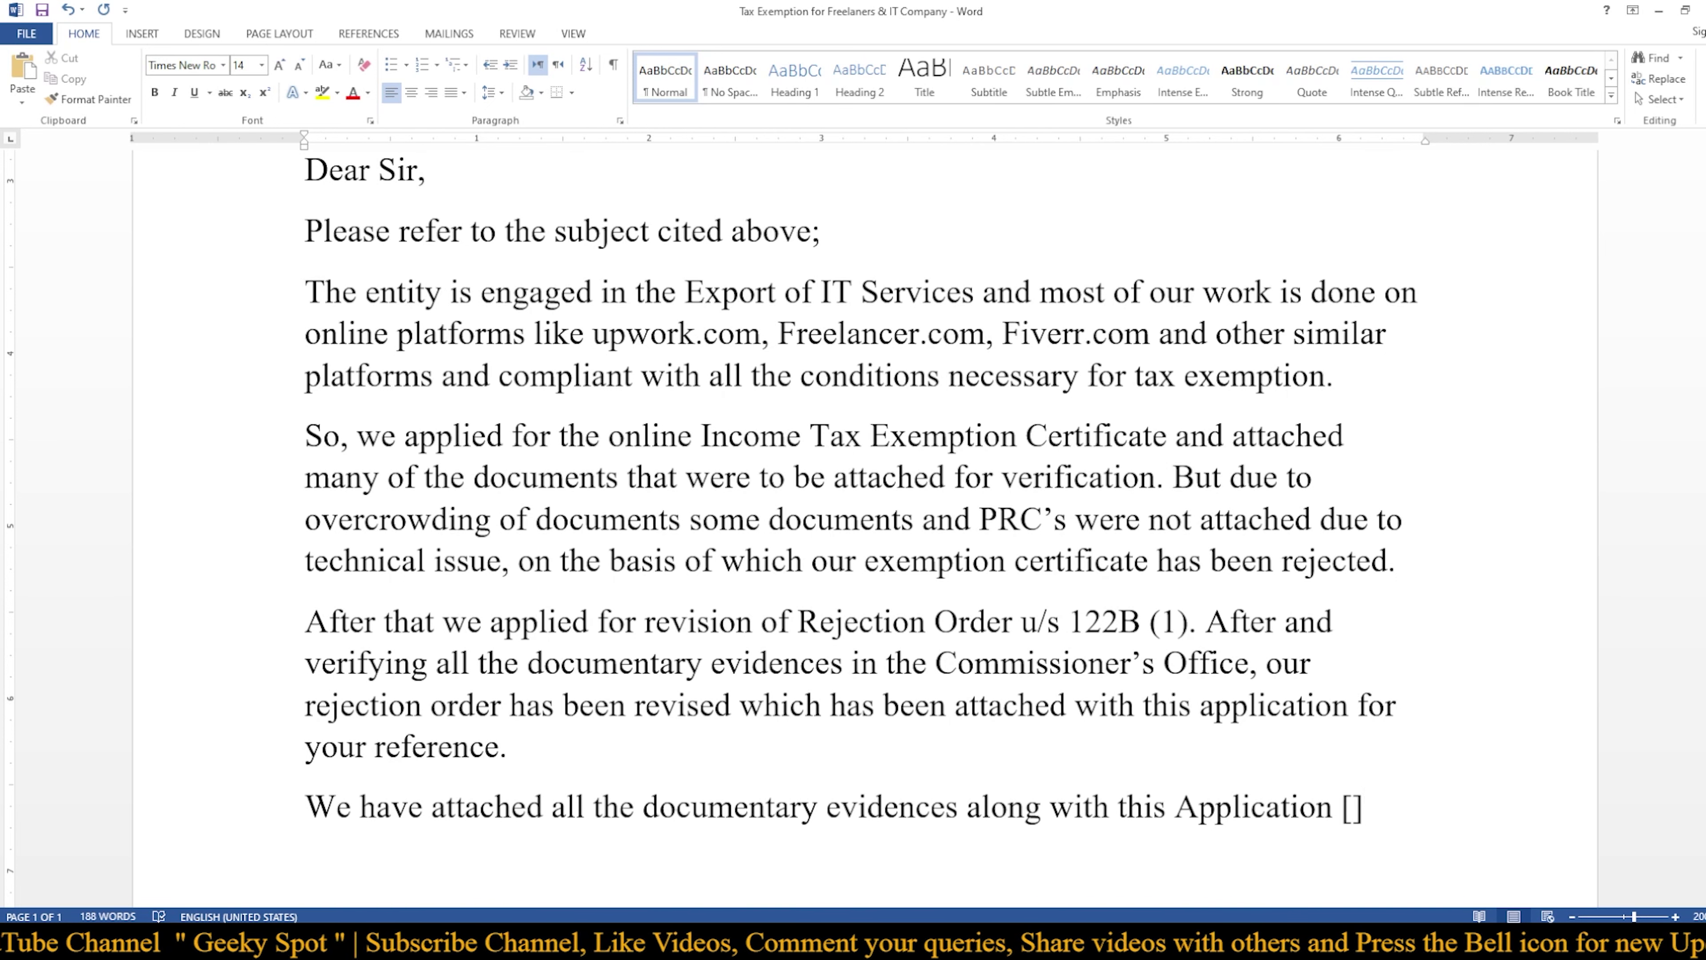
{"action": "type", "text": "159"}
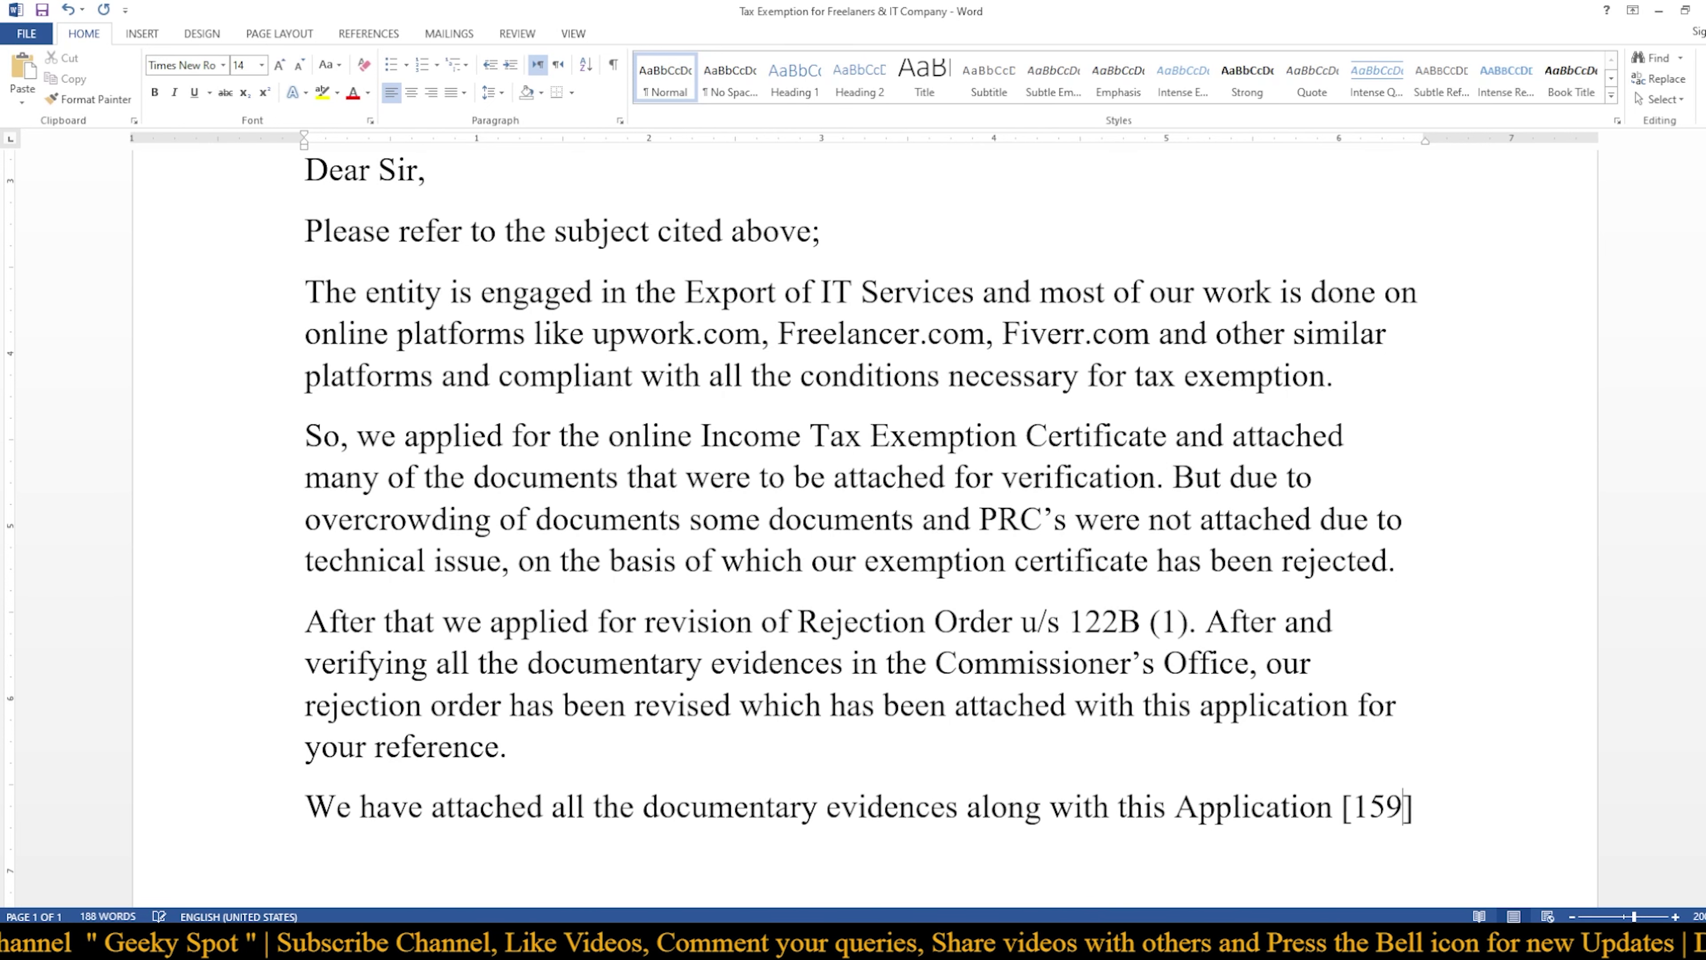
{"action": "type", "text": "()"}
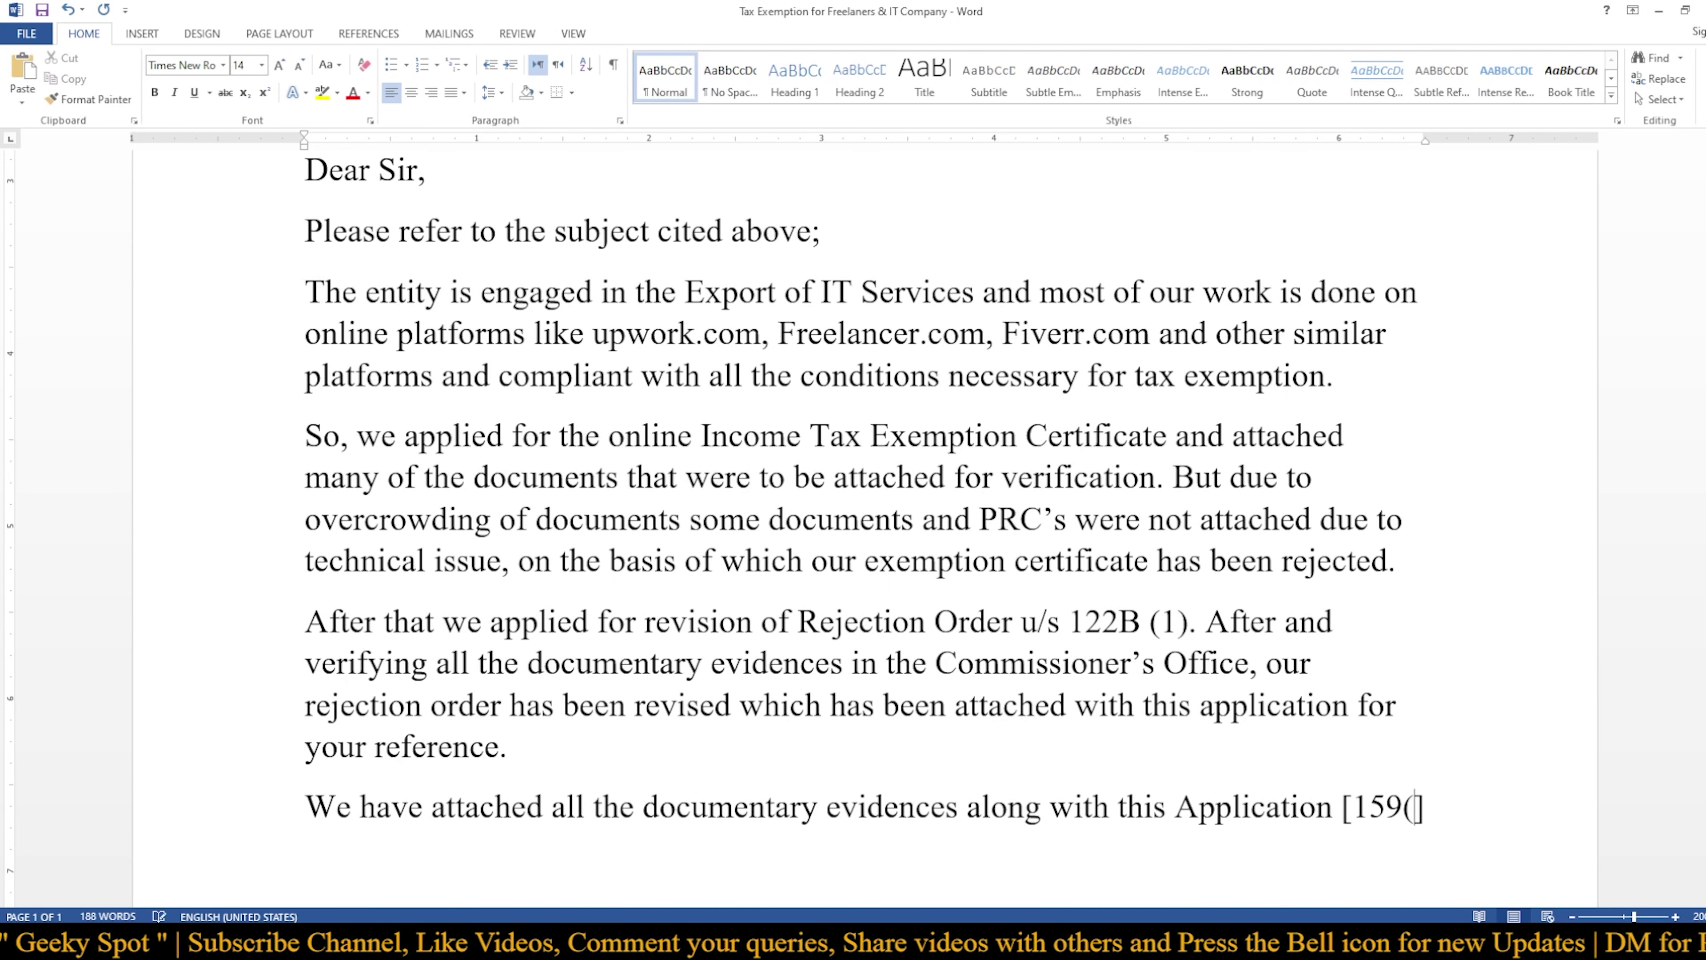
{"action": "type", "text": "1"}
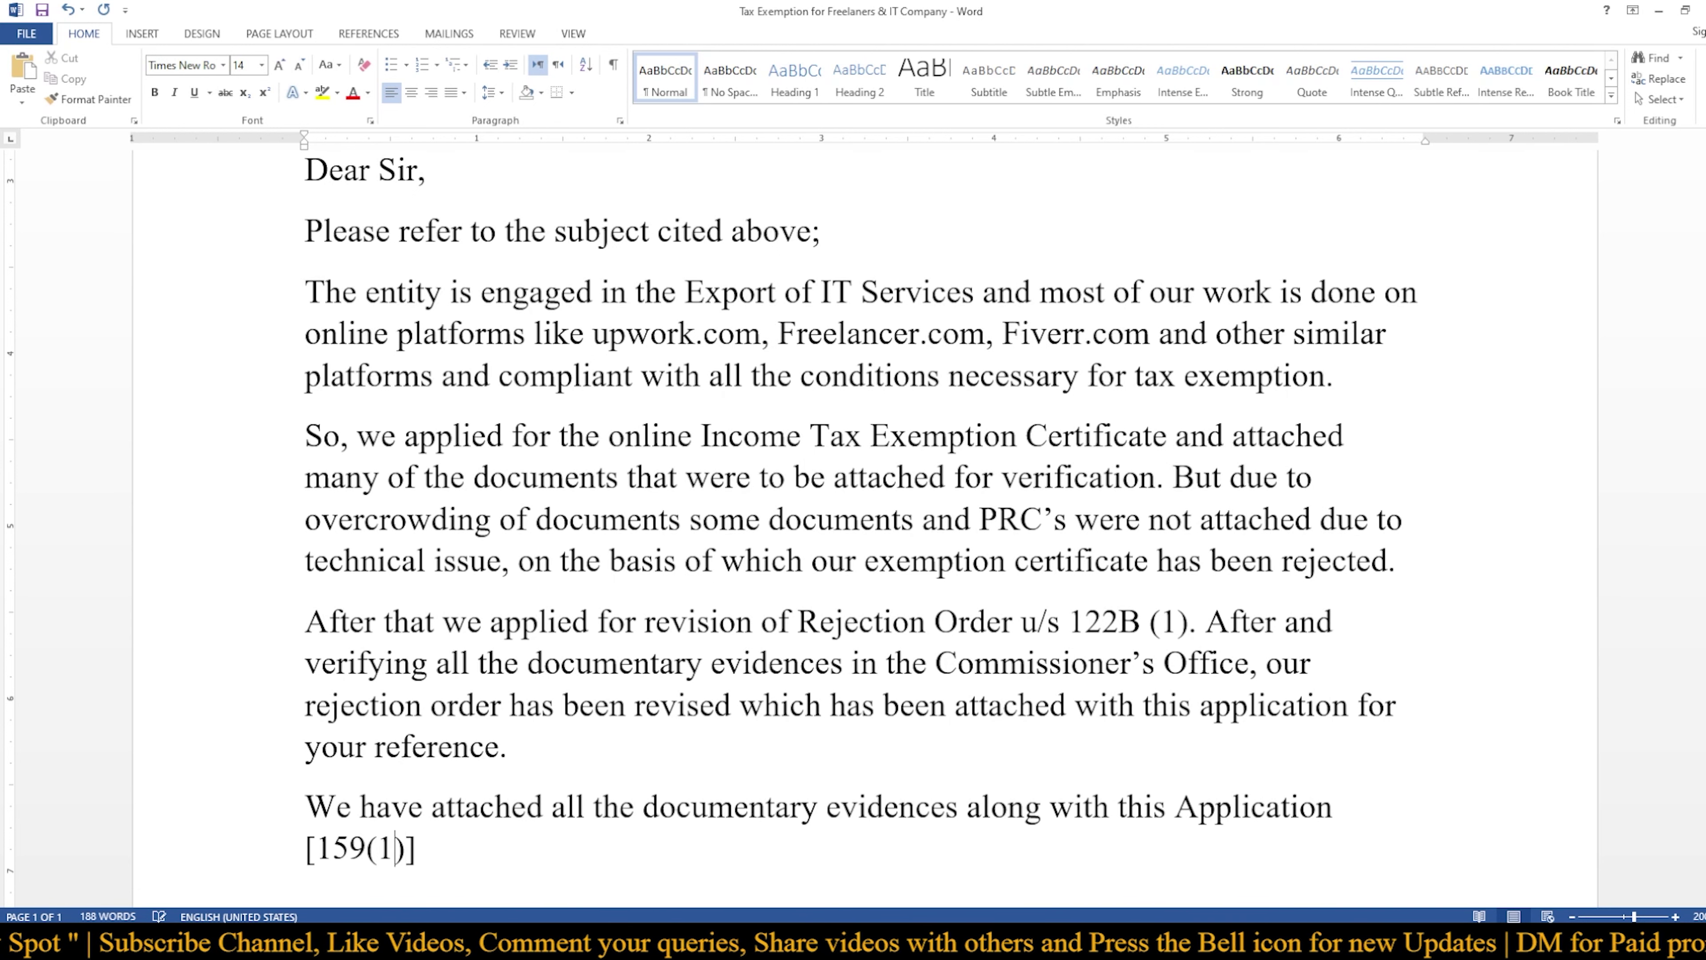
{"action": "key", "text": "Right"}
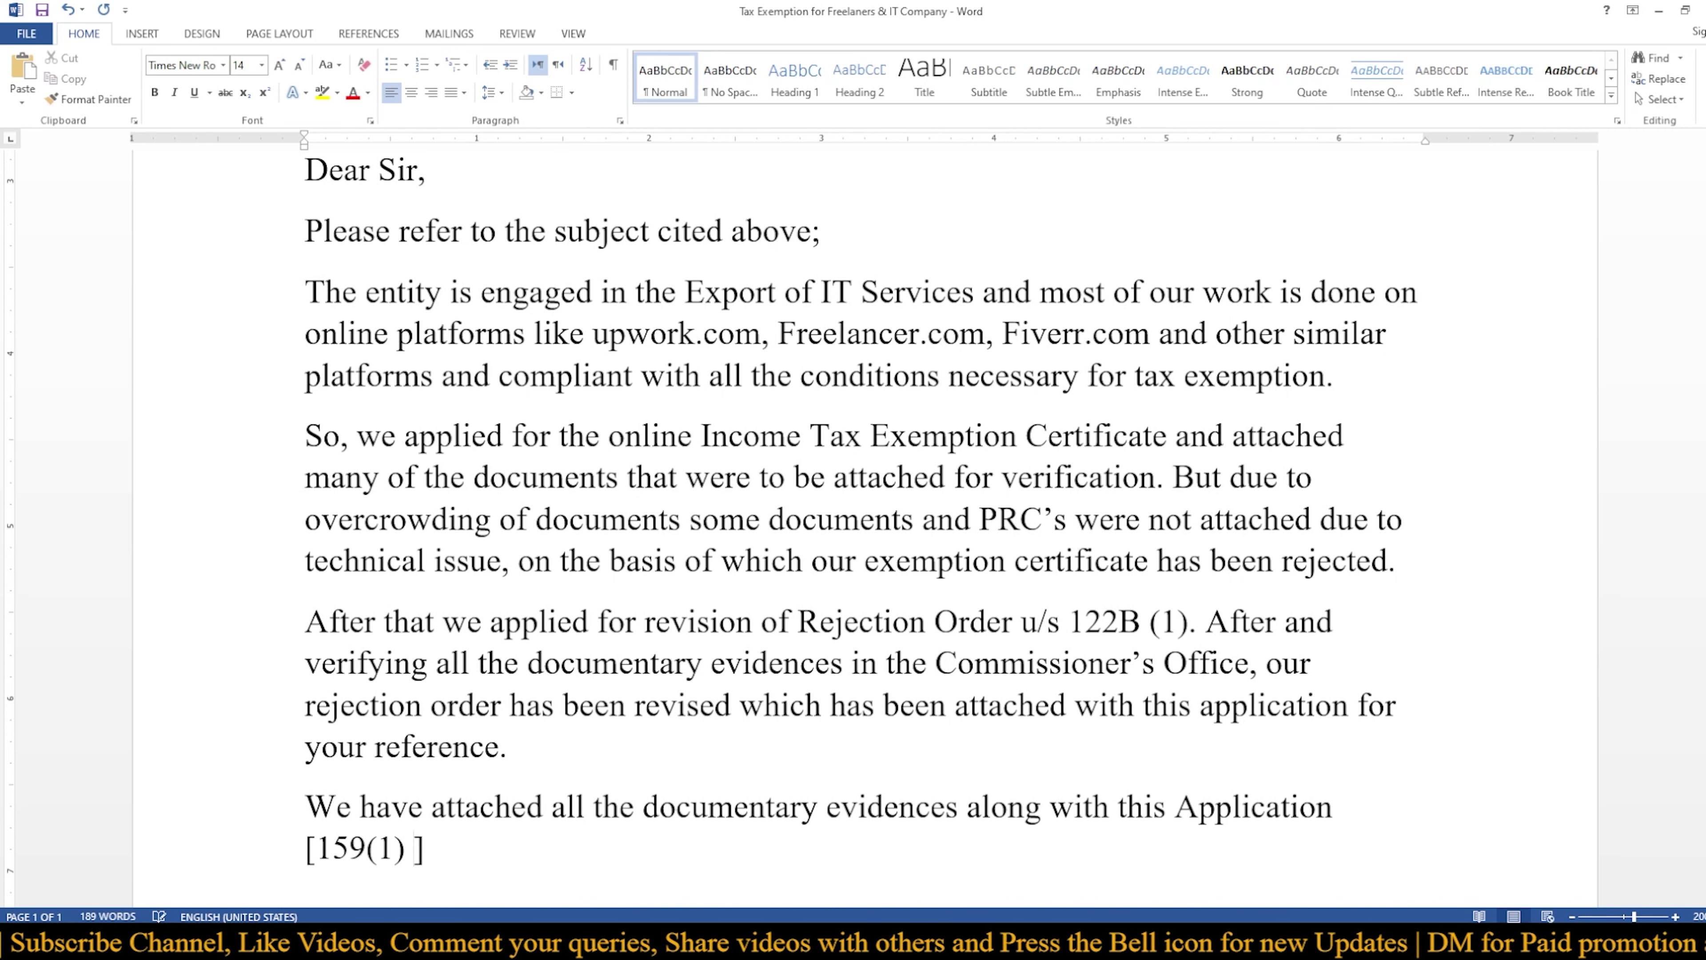
{"action": "type", "text": "/"}
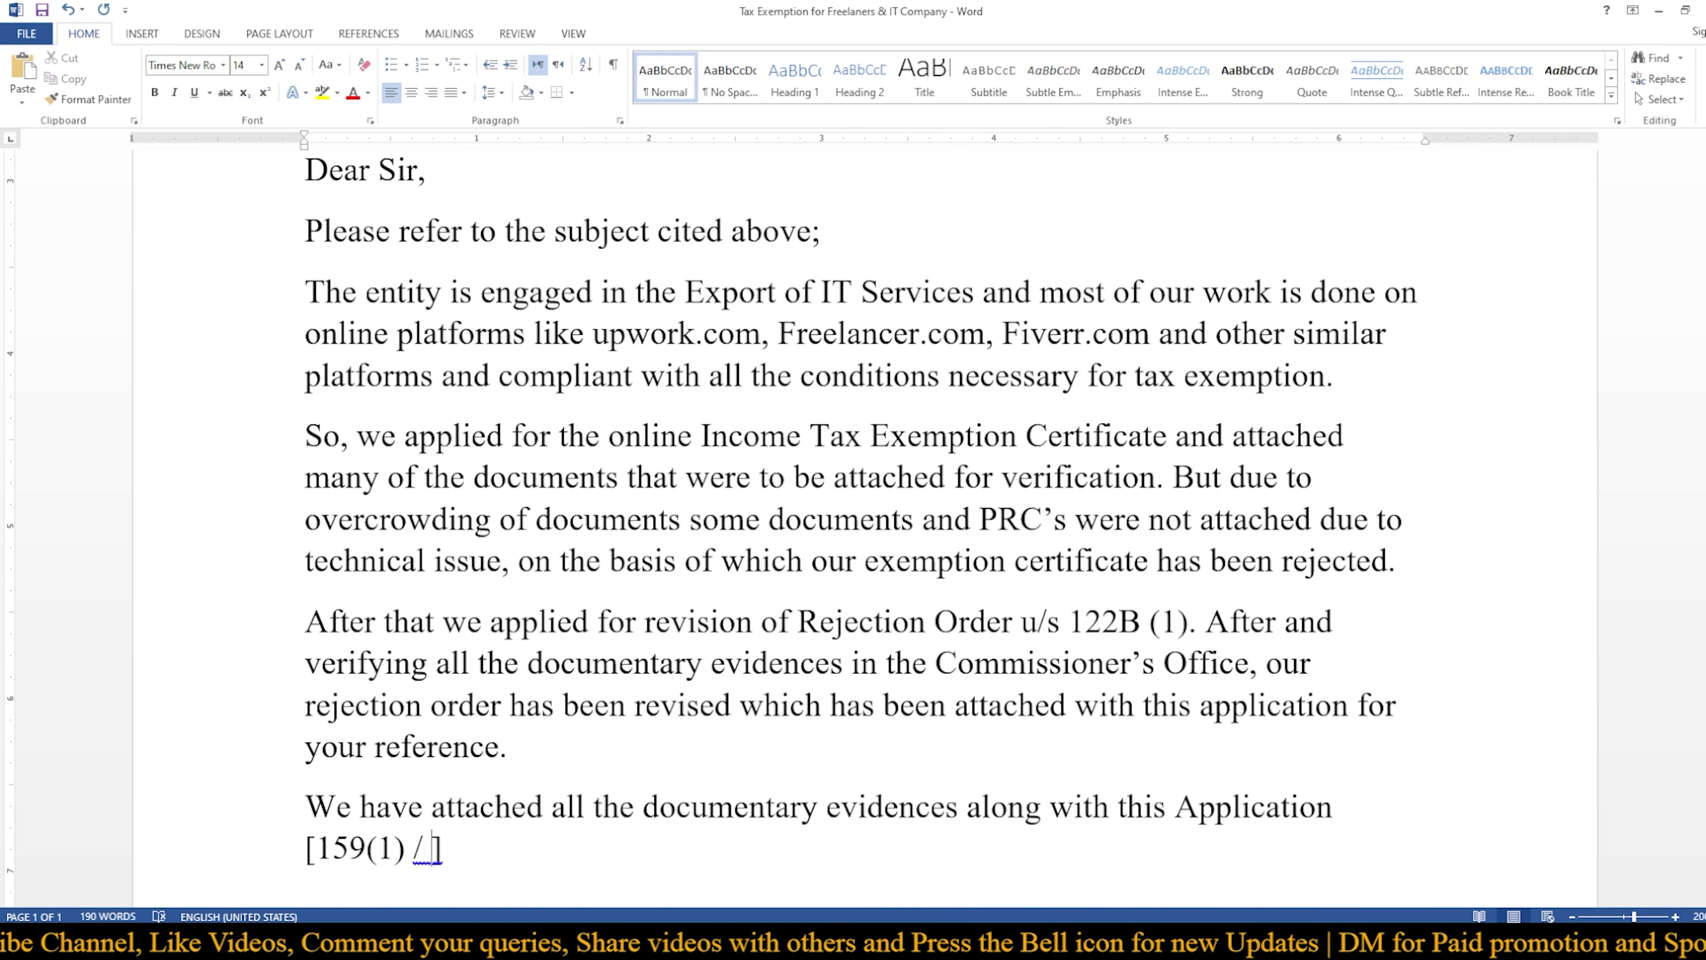
{"action": "type", "text": " A"}
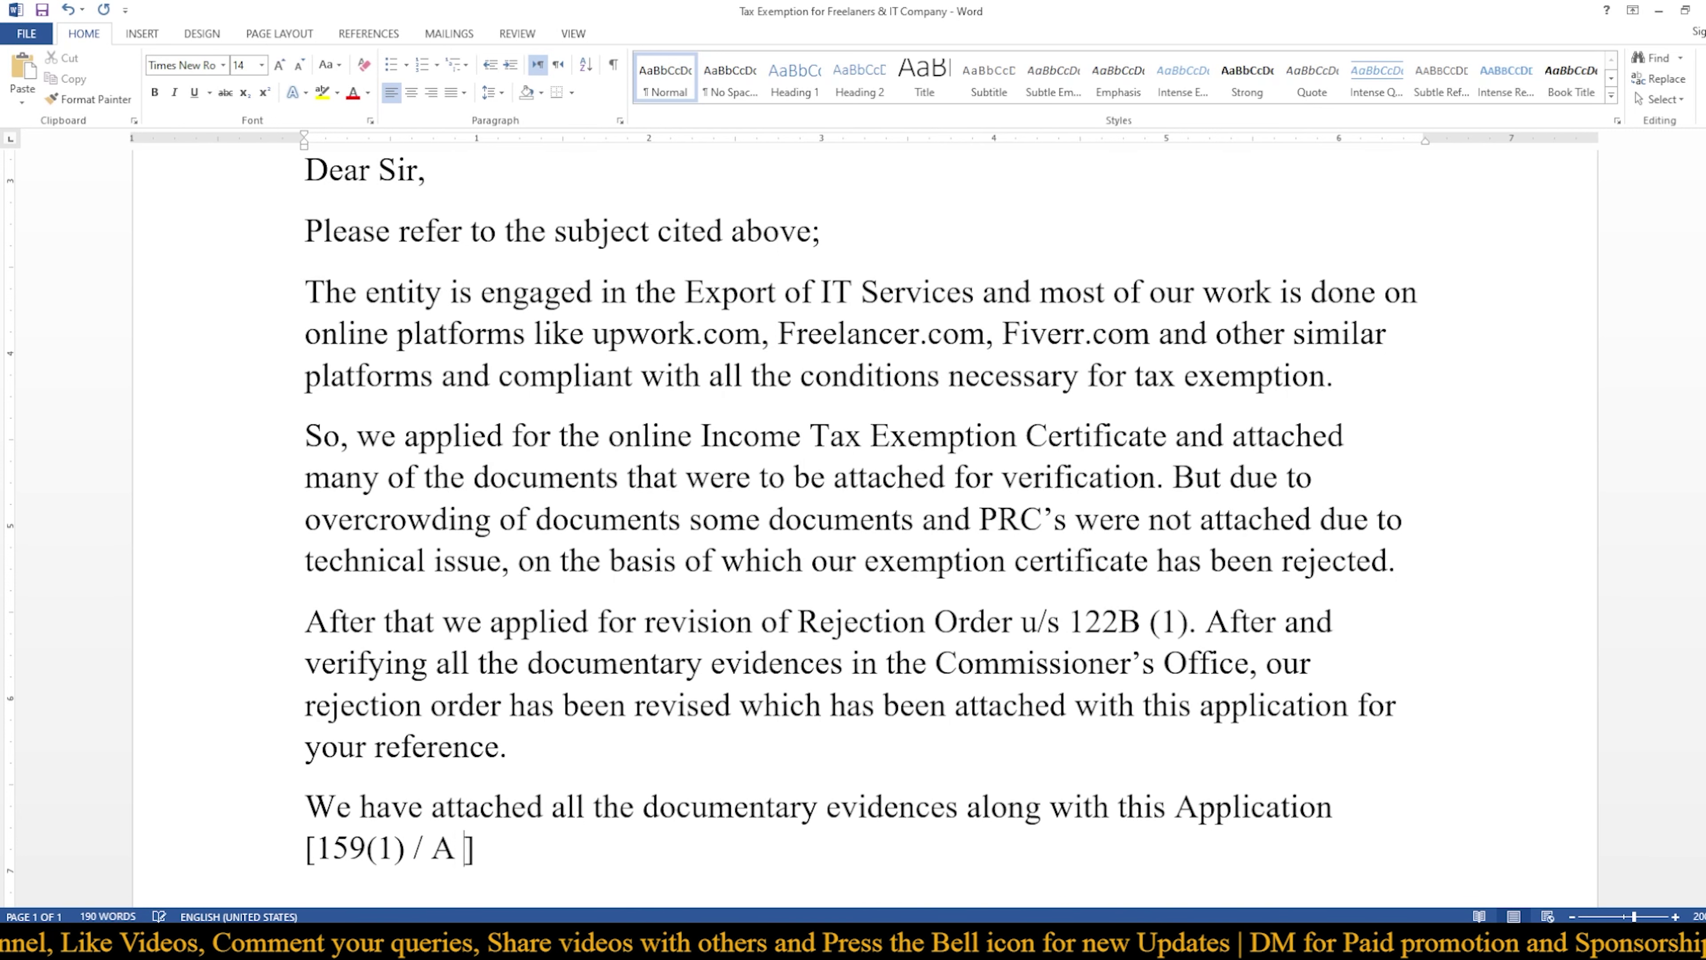
{"action": "type", "text": " ()"}
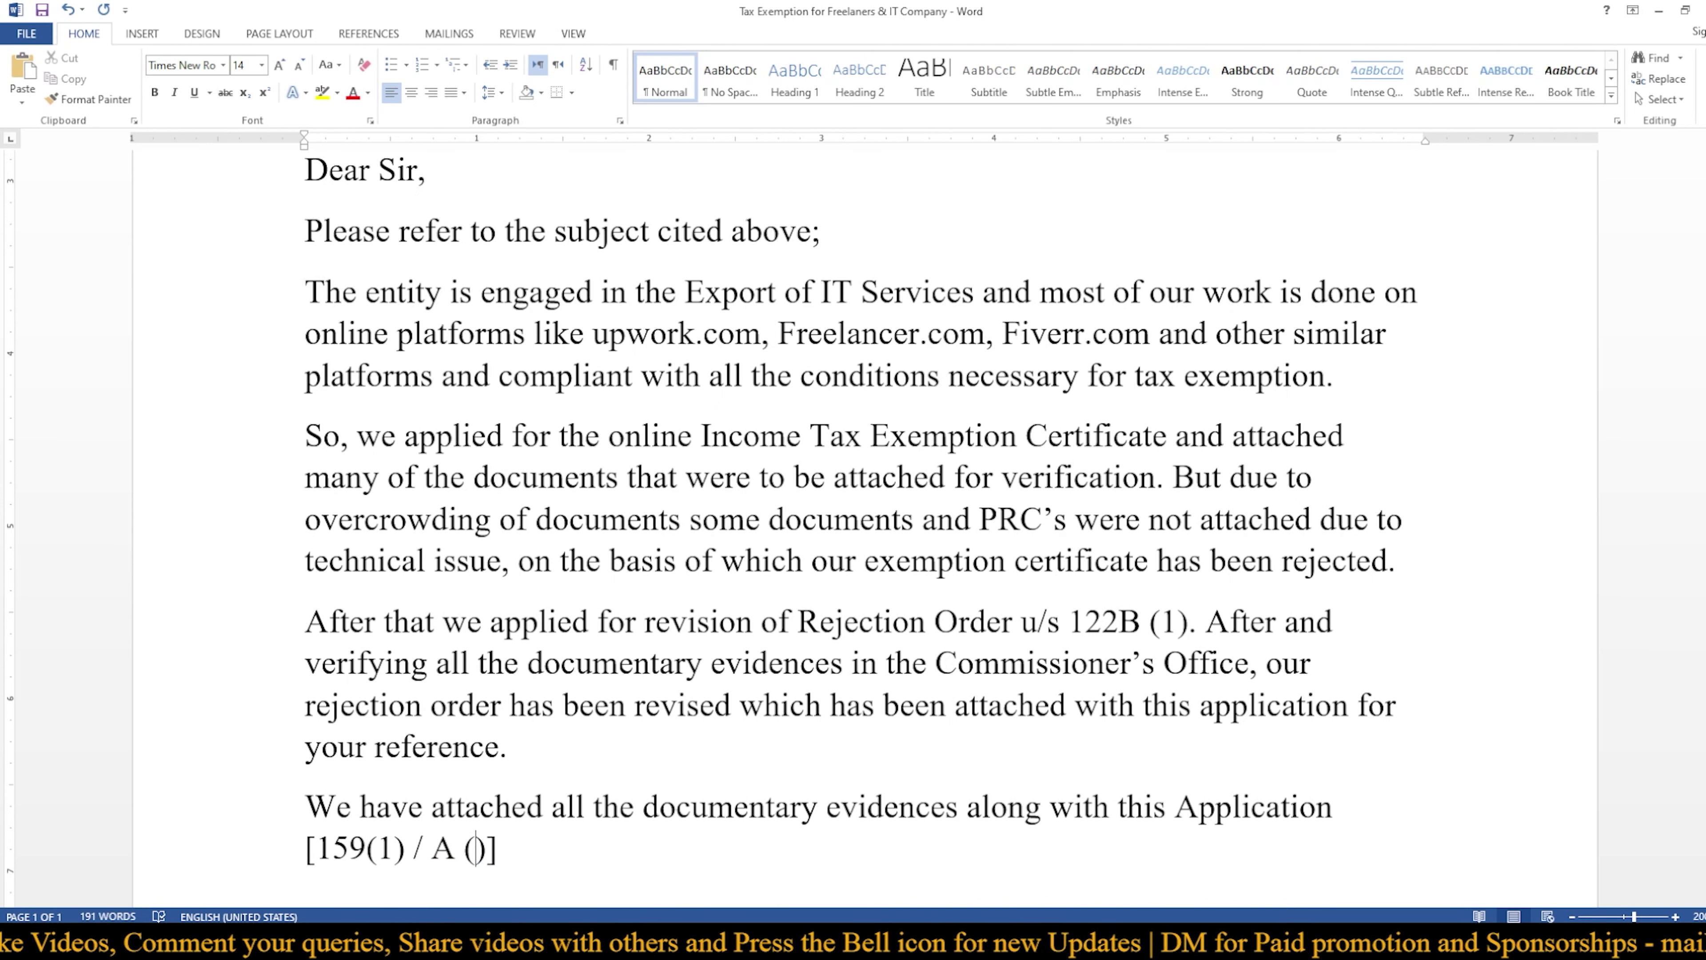
Fill the empty parentheses in the bracketed reference with "Application for reduced rate of withholding on export of services"
{"action": "key", "text": "Left"}
{"action": "type", "text": "Application"}
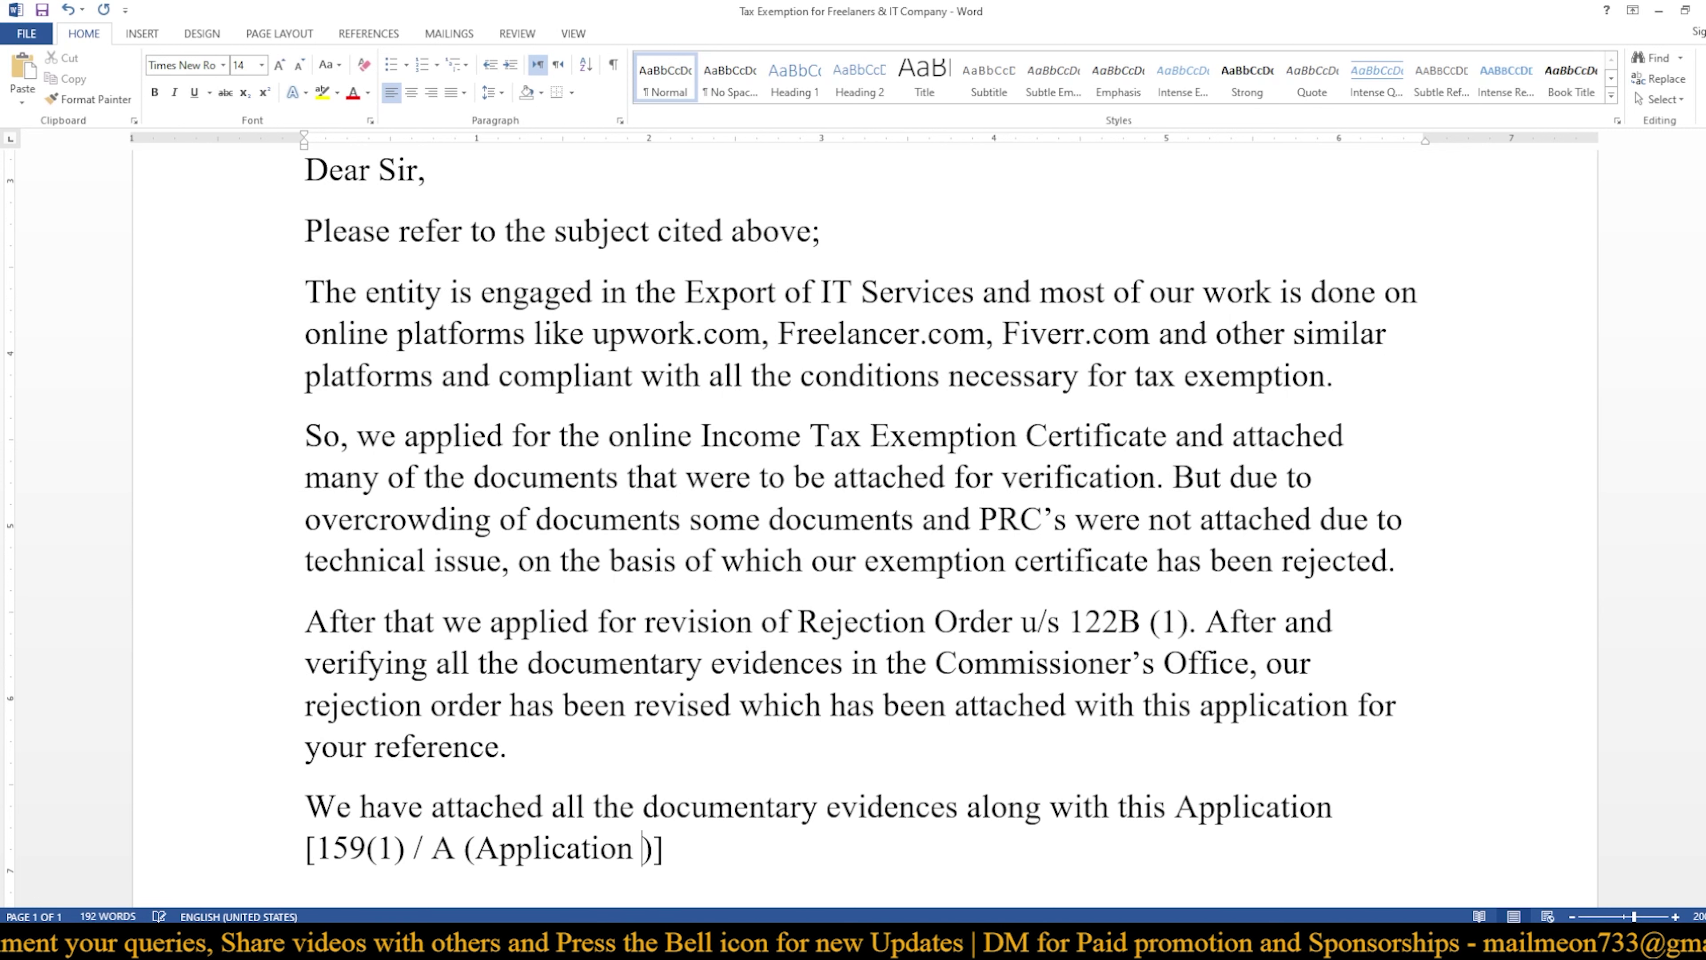
{"action": "type", "text": " for reduc"}
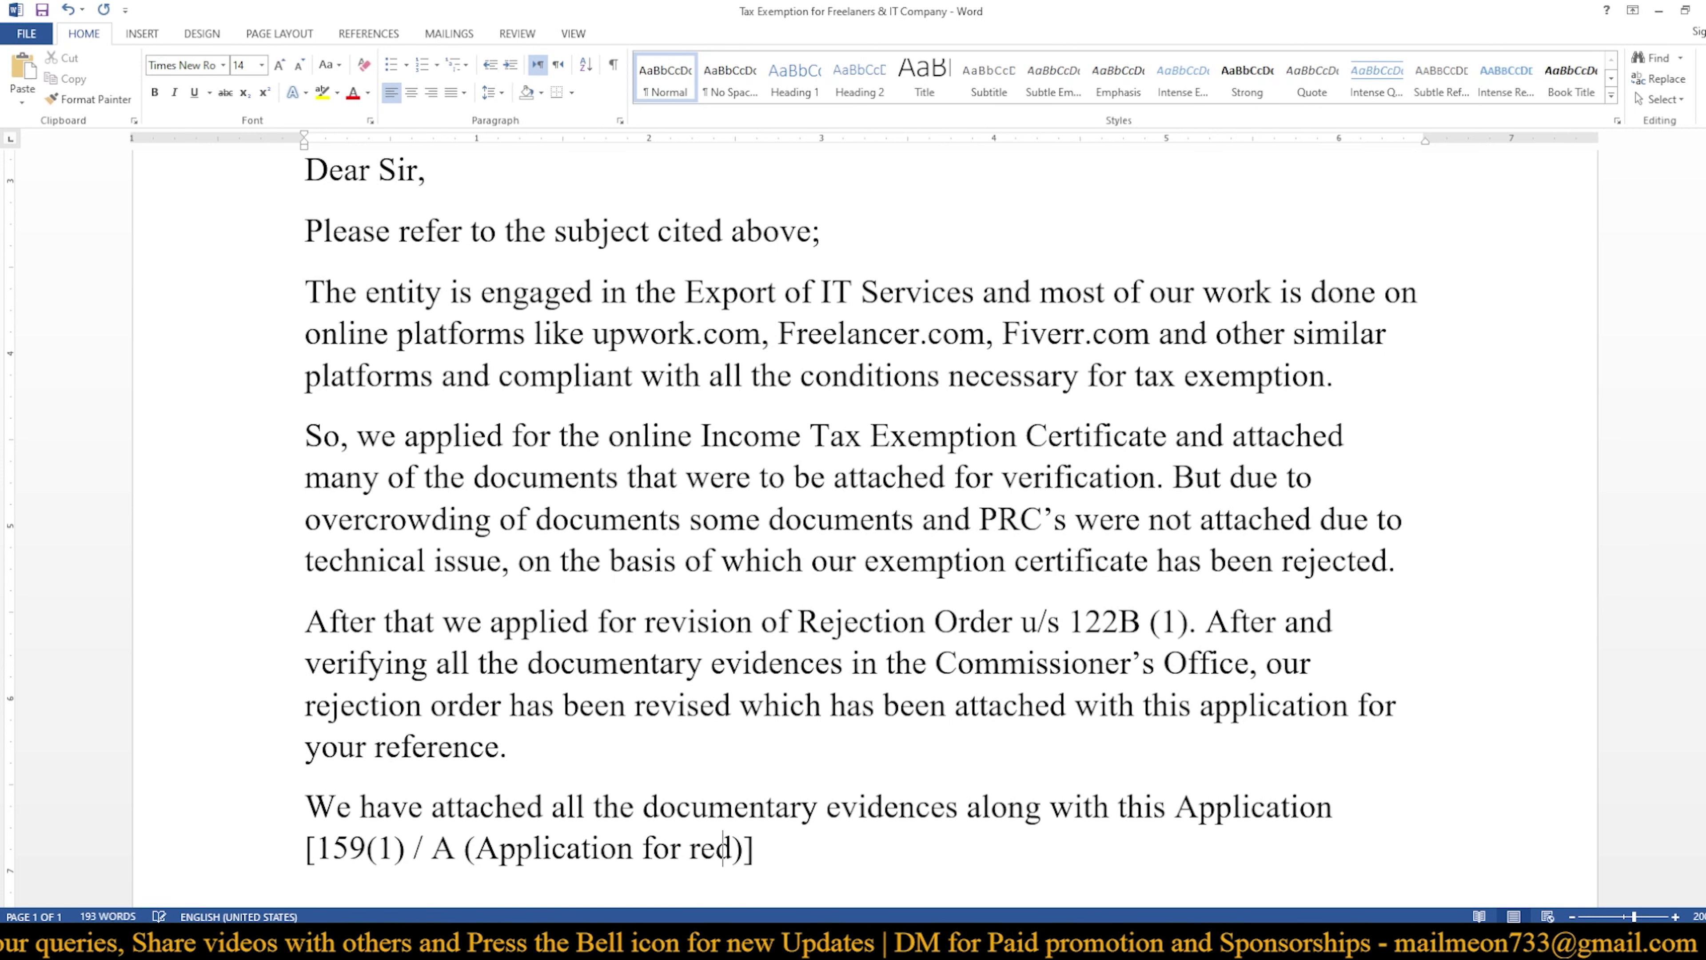
{"action": "type", "text": "ed "}
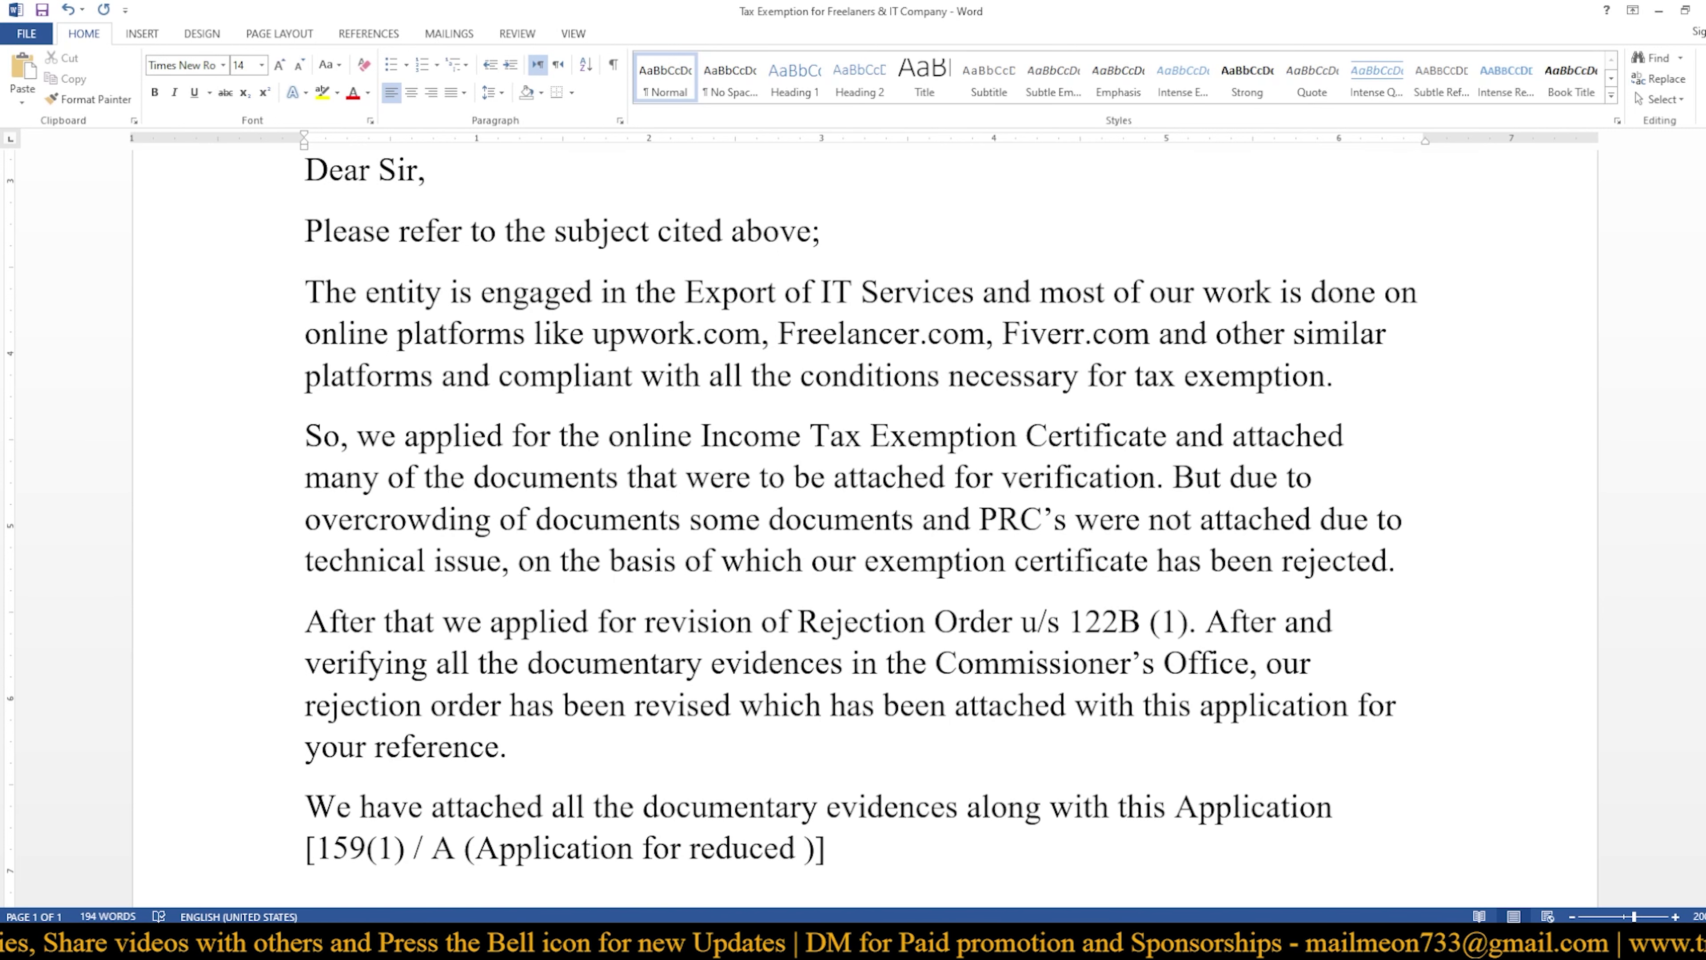
{"action": "type", "text": "rate of "}
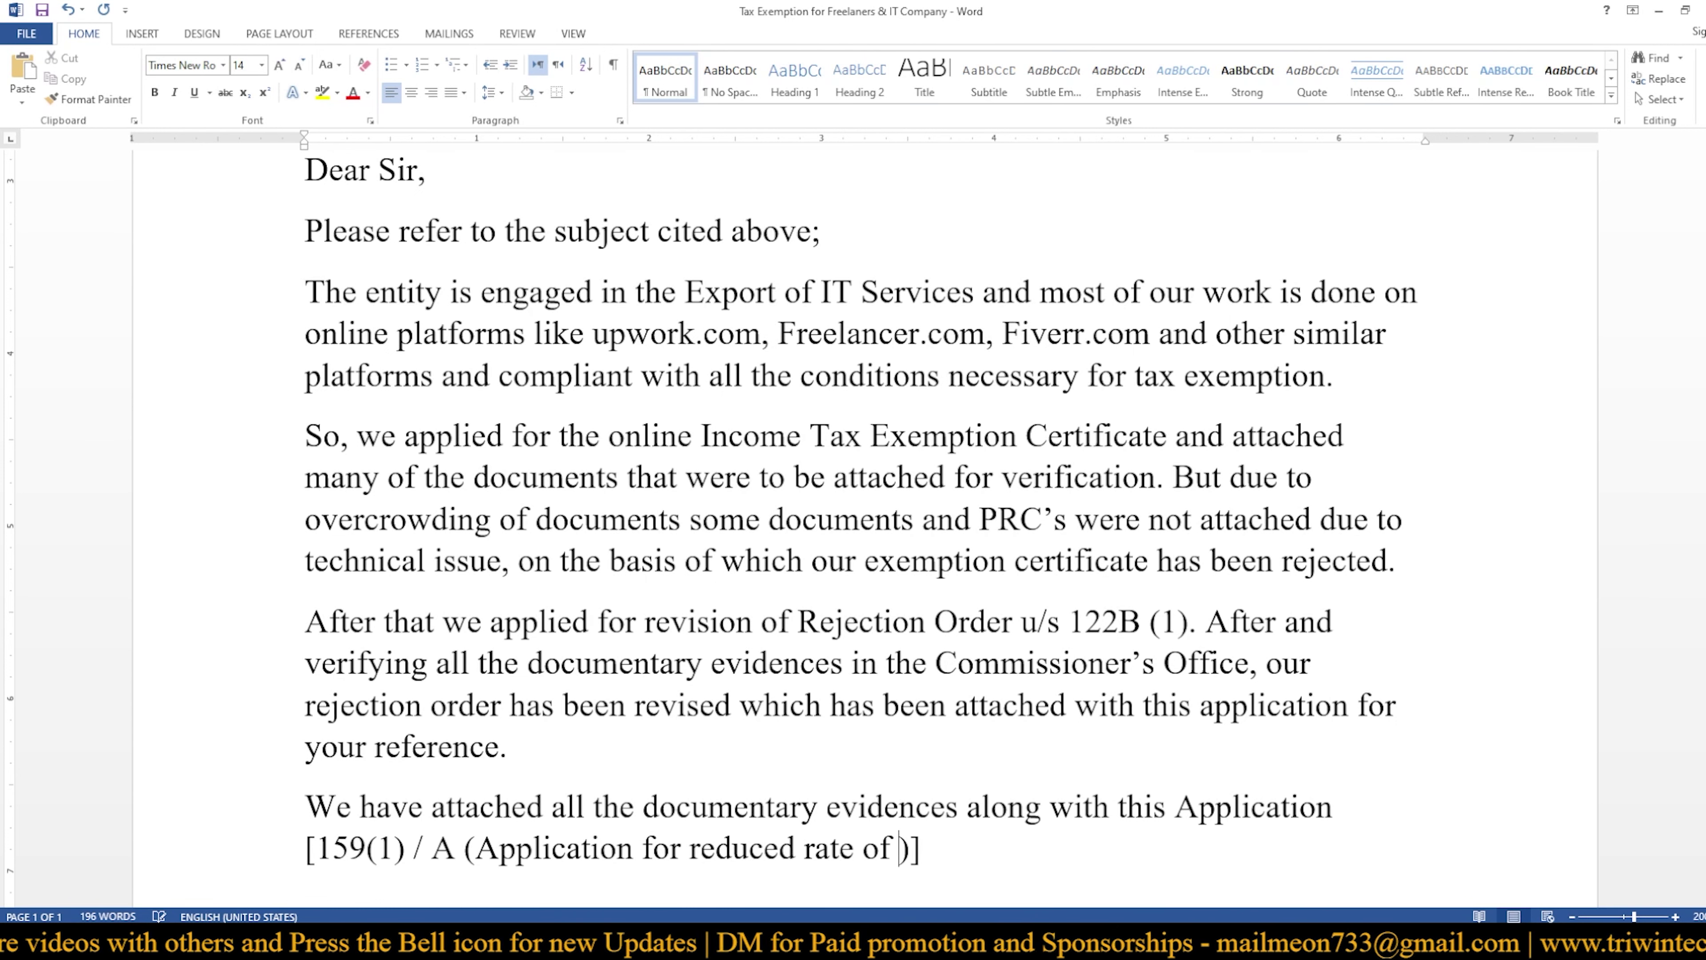
{"action": "type", "text": "withholdi"}
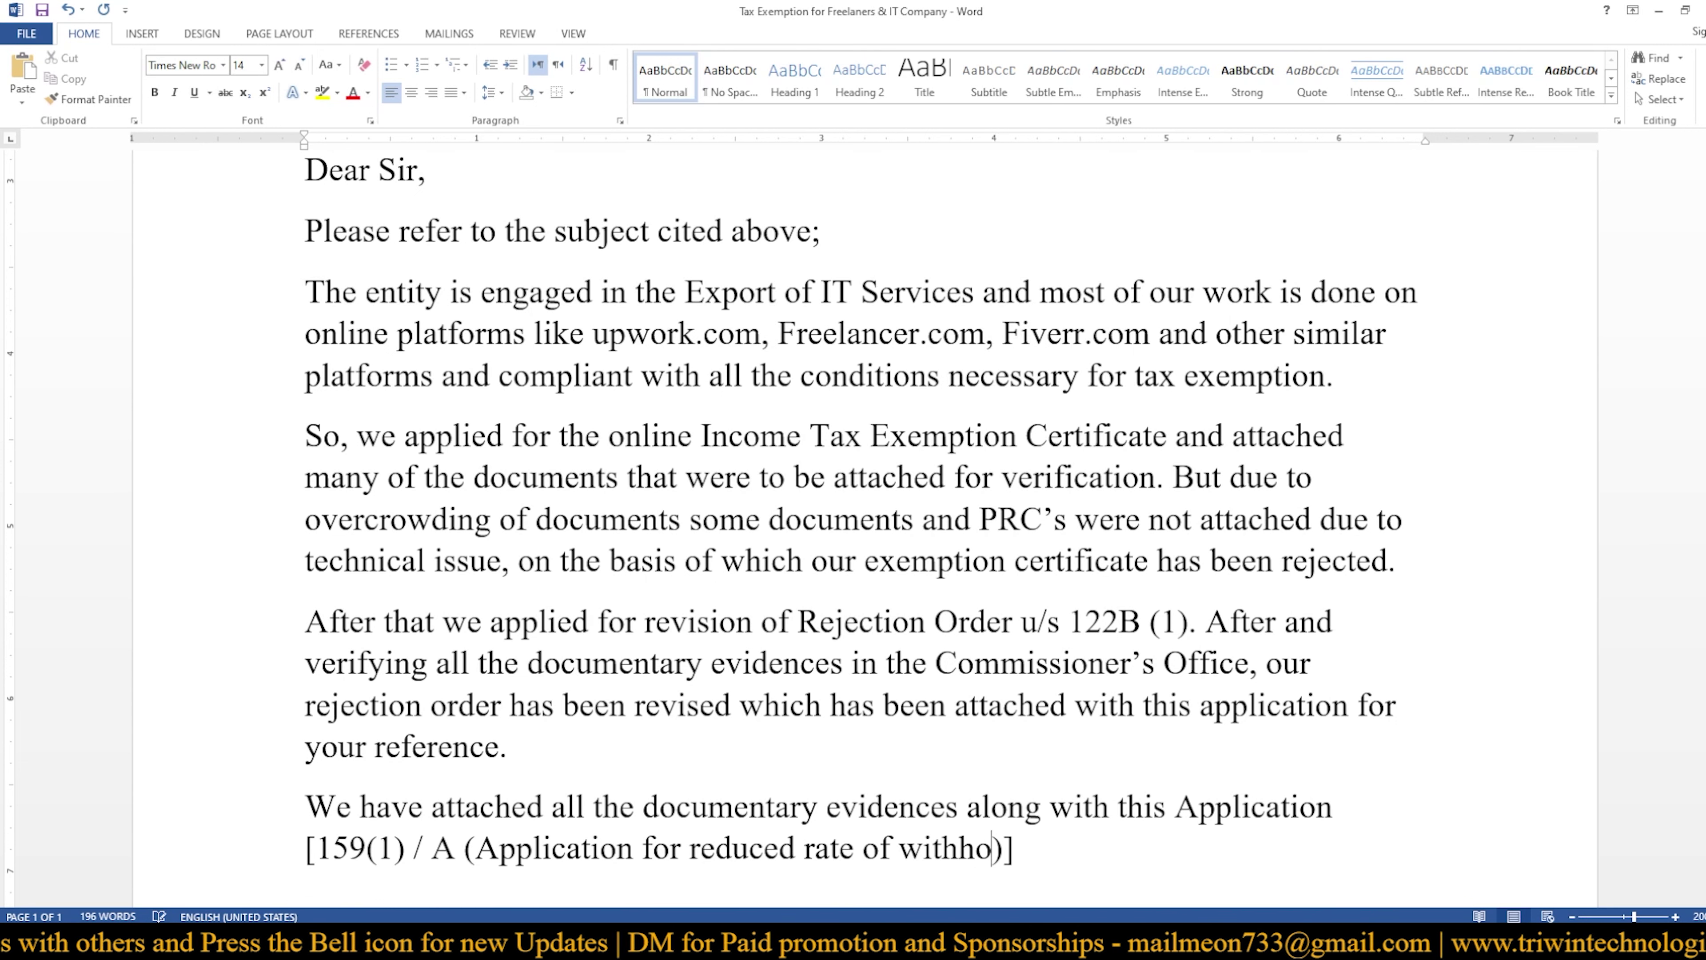
{"action": "type", "text": "ng "}
{"action": "type", "text": "on "}
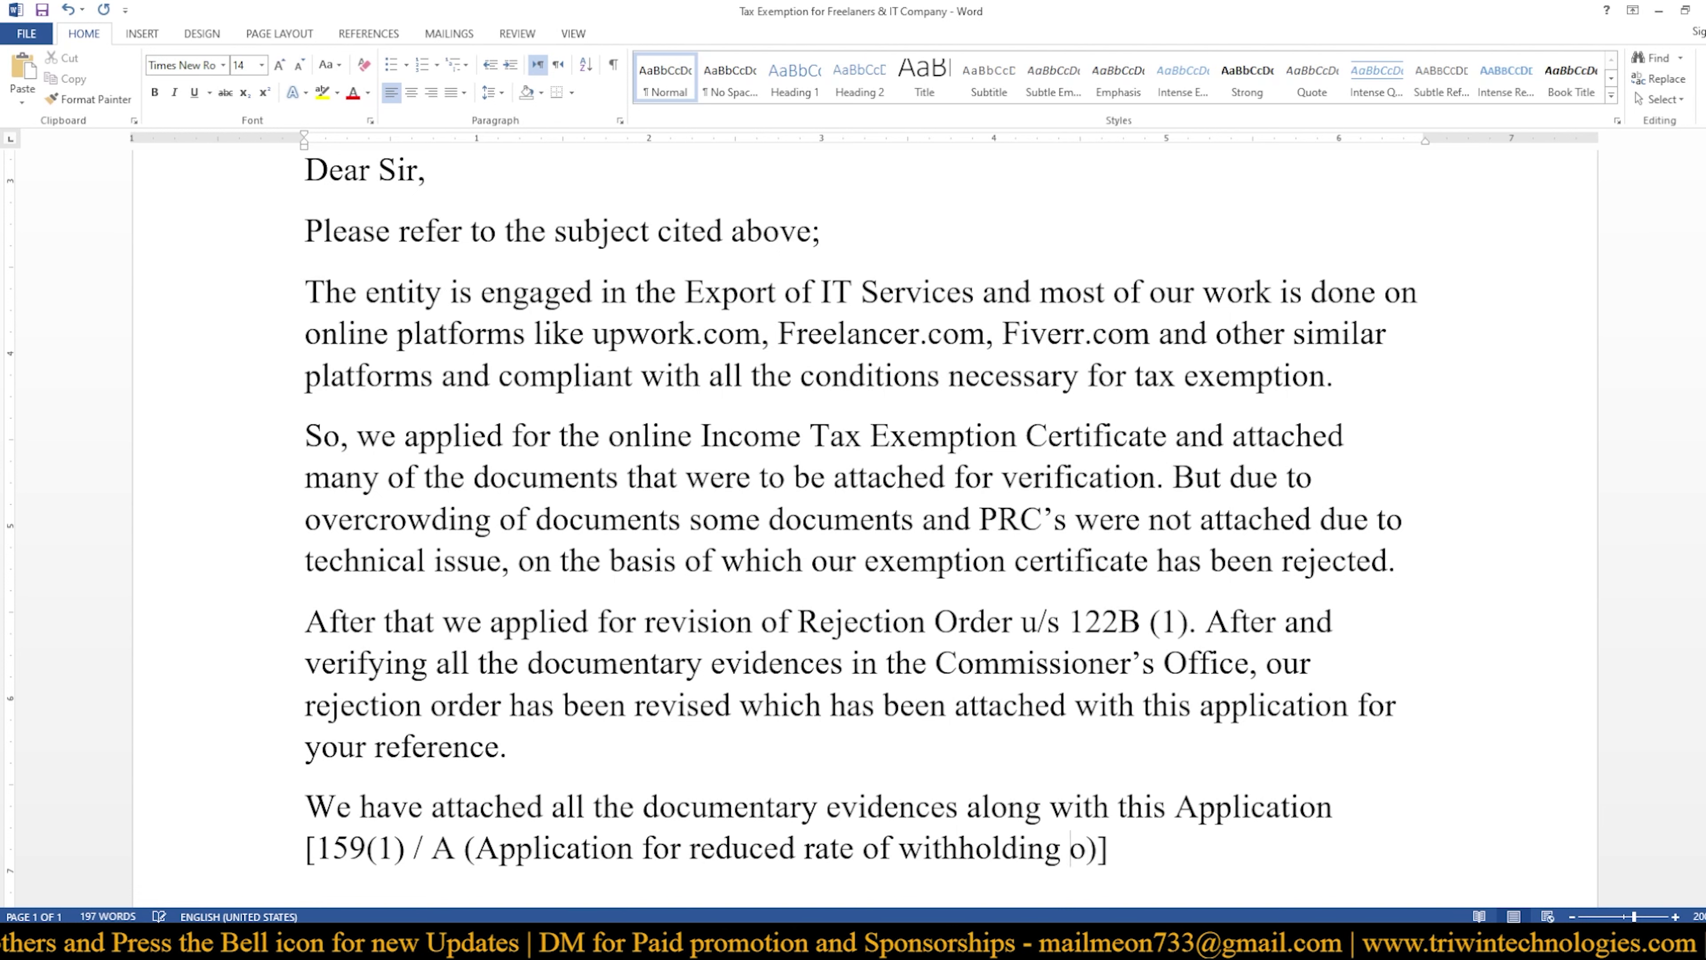
{"action": "type", "text": "export "}
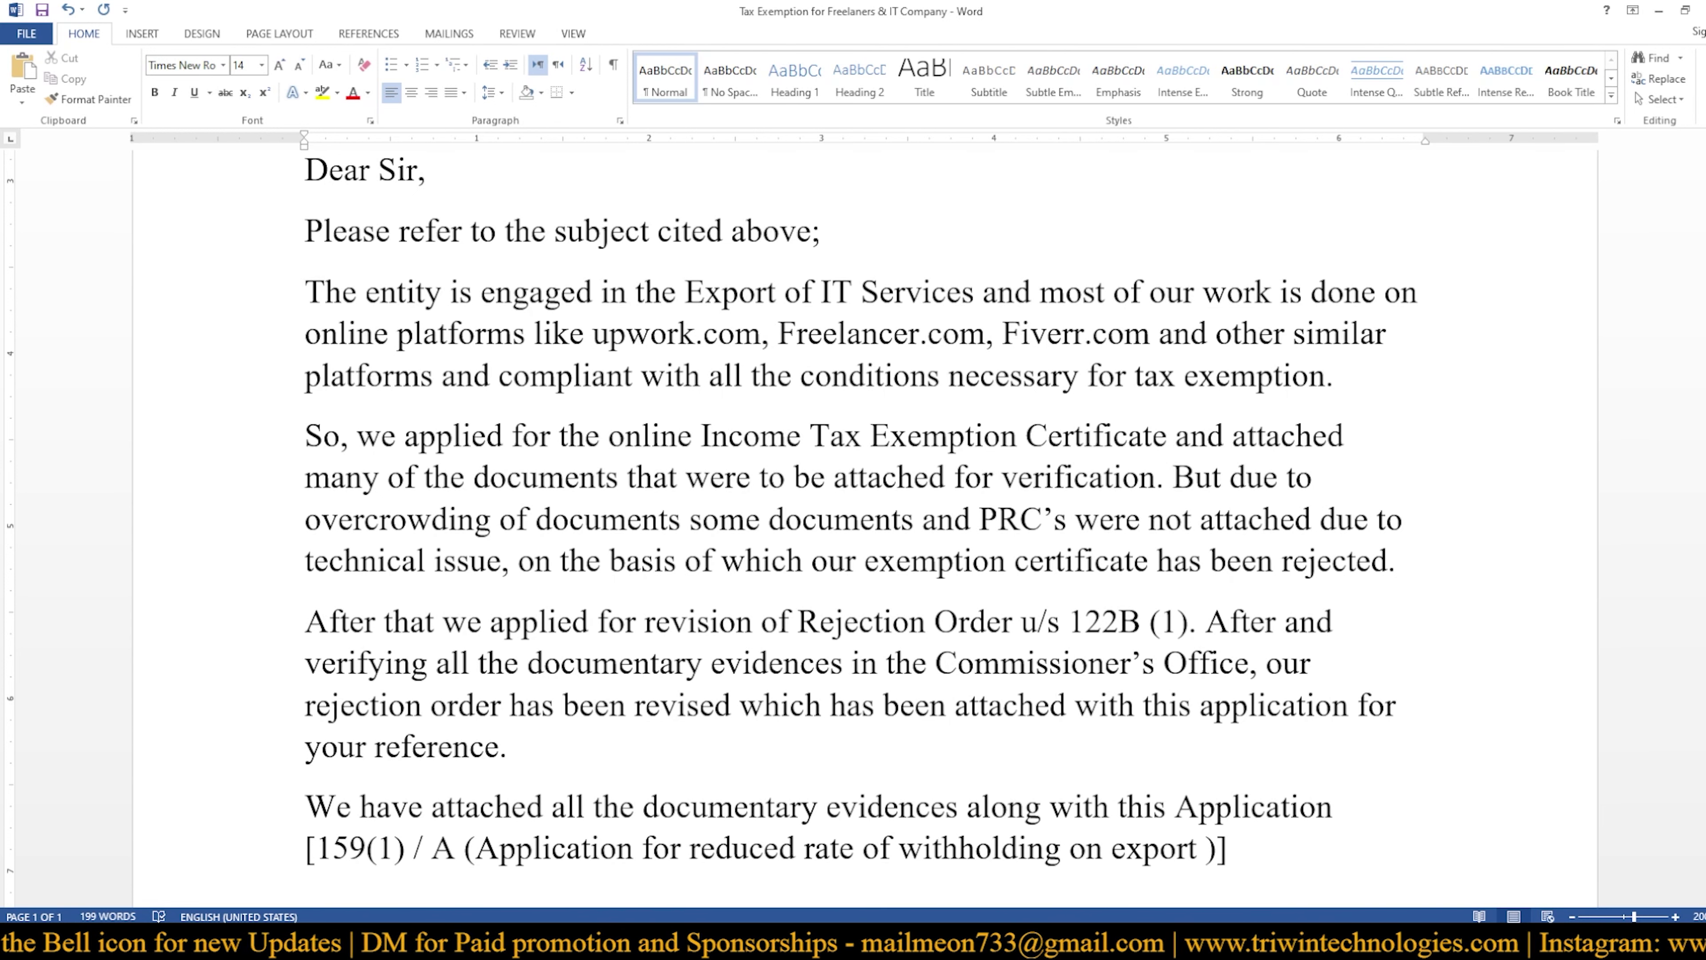
{"action": "type", "text": "of "}
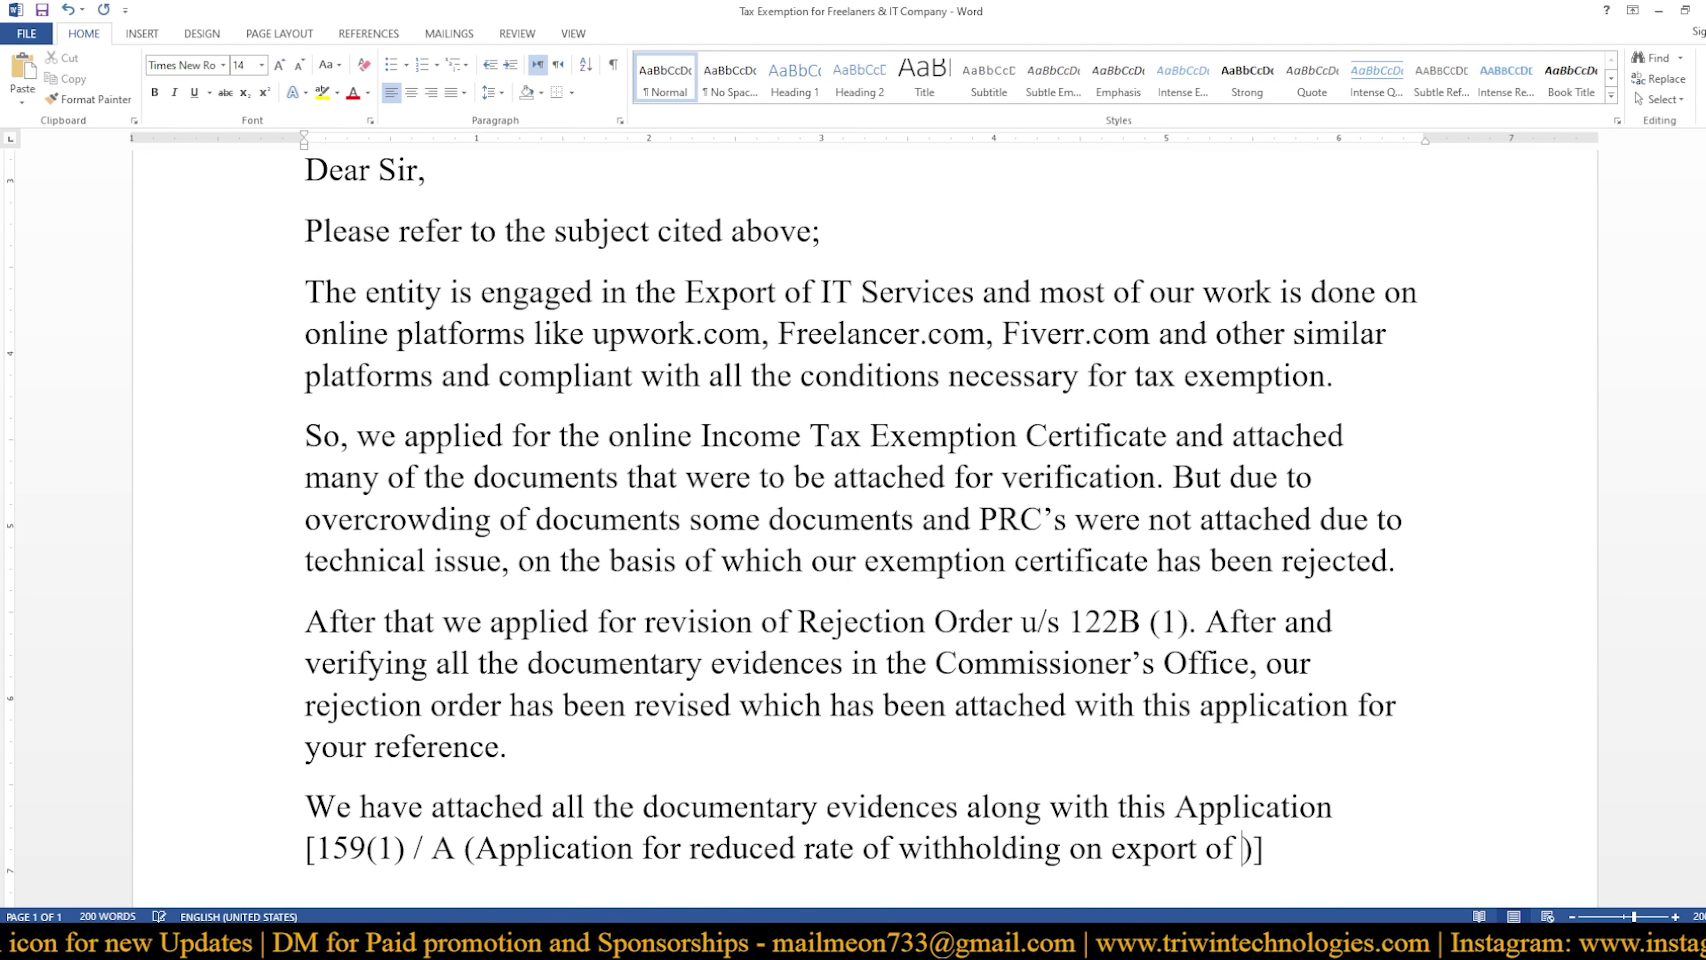
{"action": "type", "text": "services)] "}
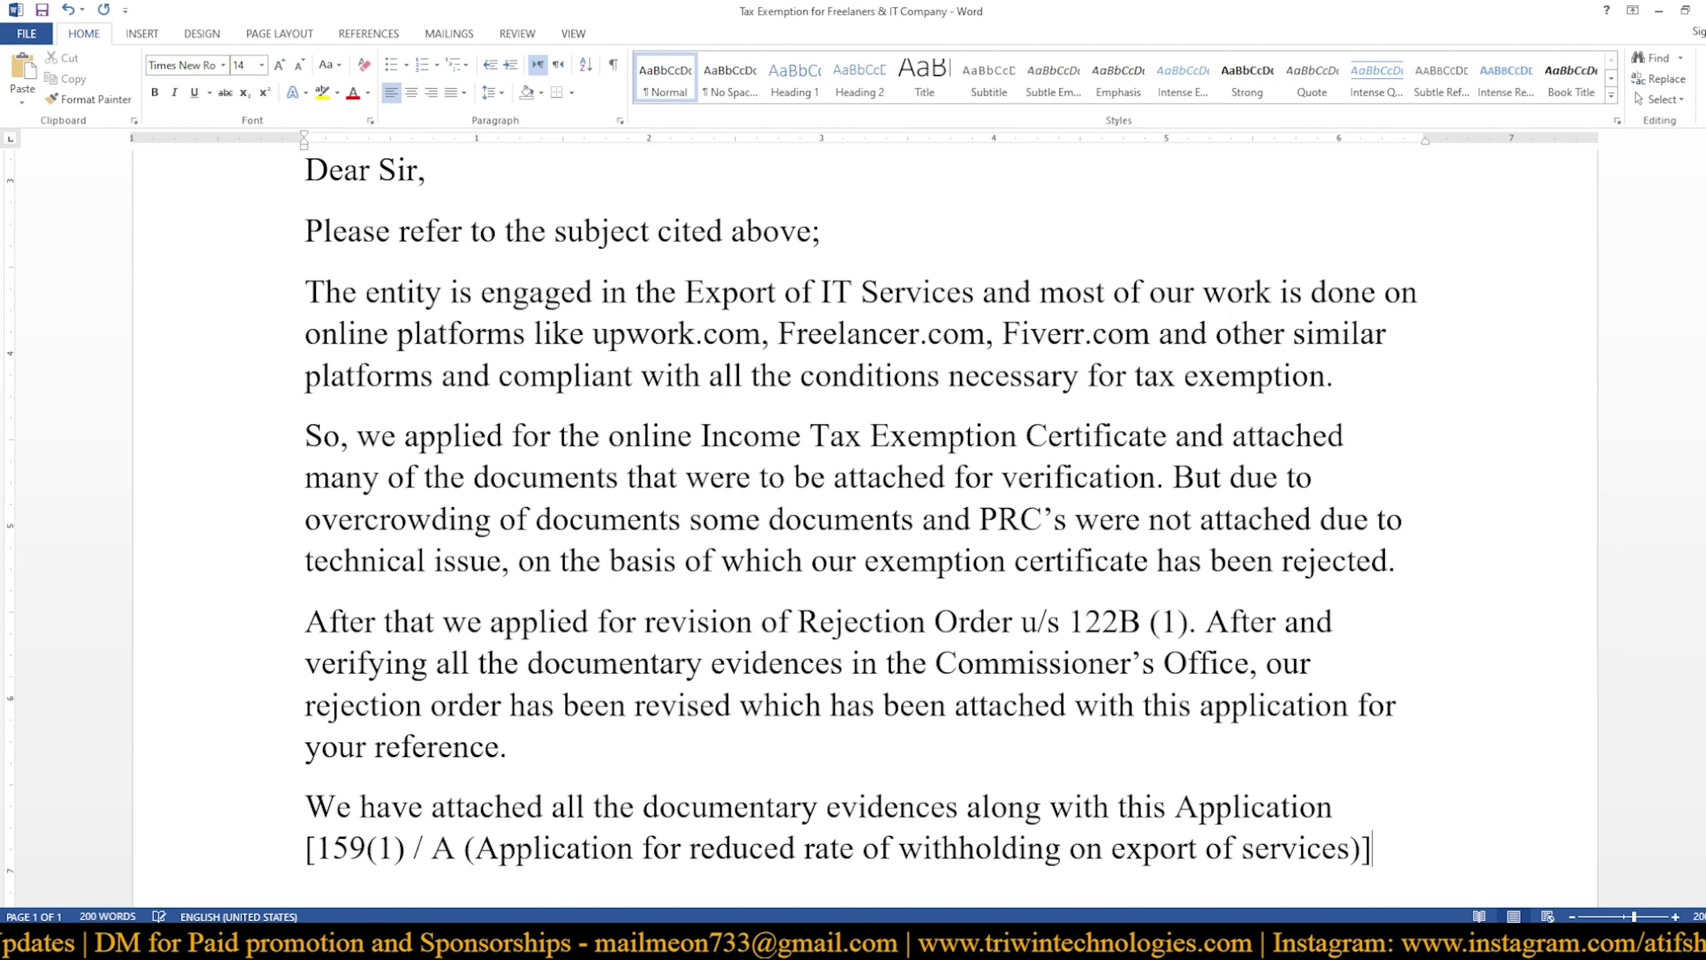
Finish the documentary evidences sentence with "for your kind reference." after the bracketed reference, correcting the misspelled "kind"
{"action": "type", "text": "for"}
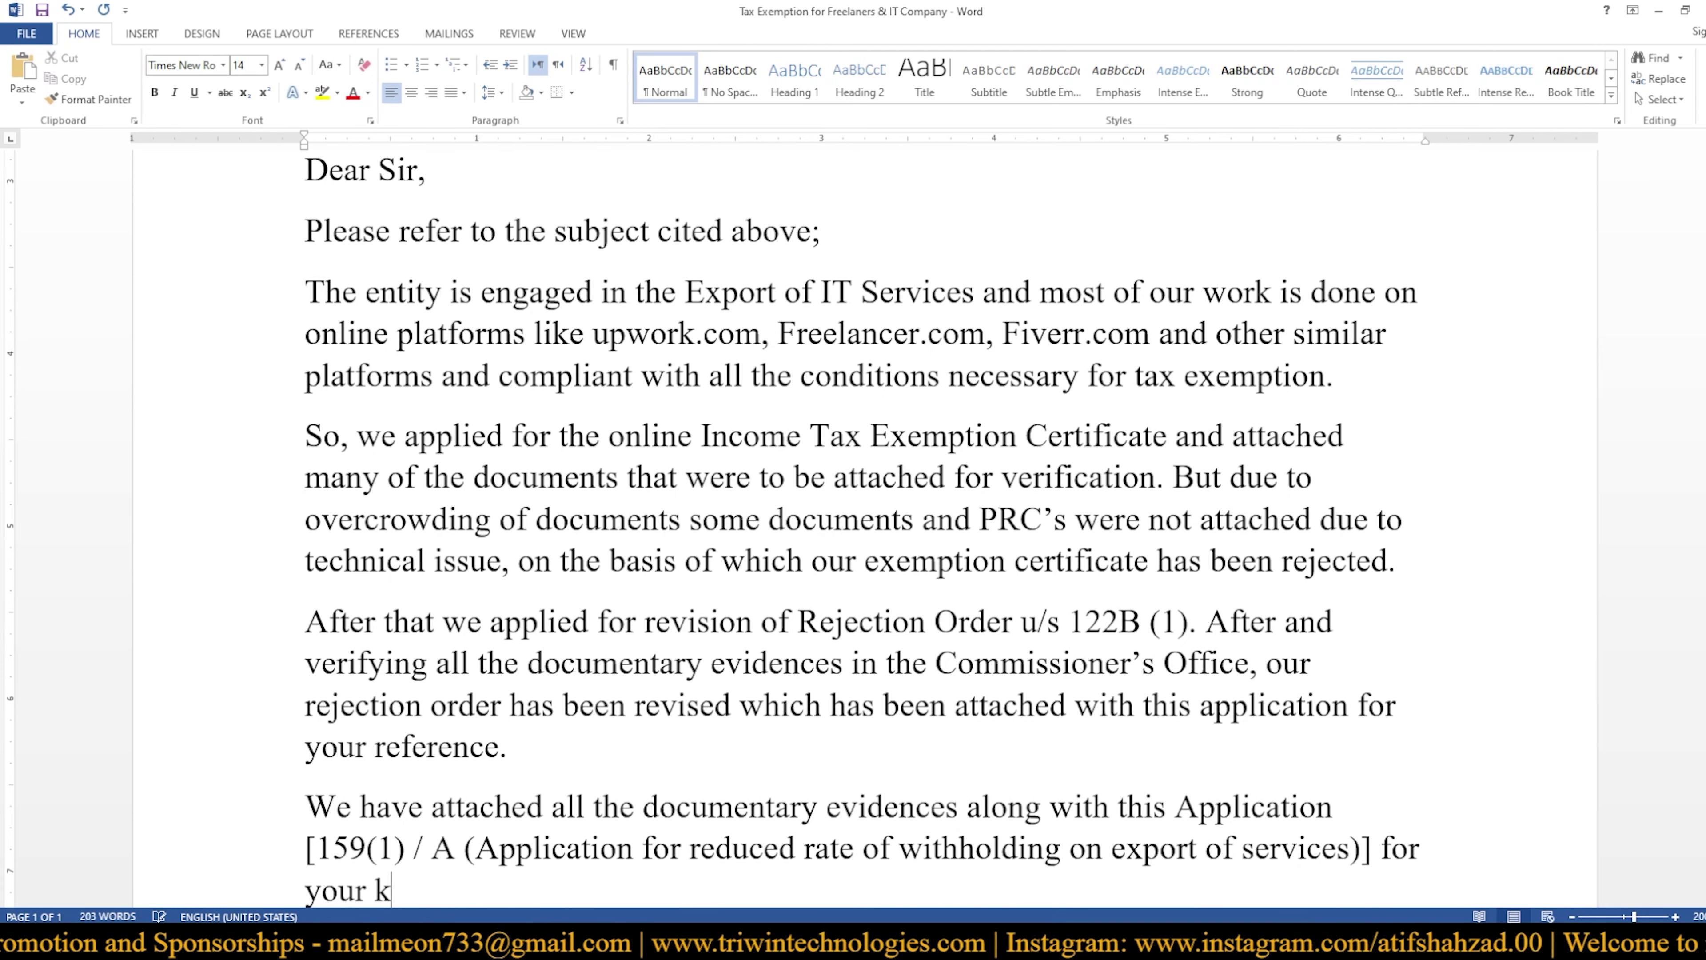
{"action": "scroll", "coordinate": [1260, 569], "scroll_direction": "down", "scroll_amount": 5}
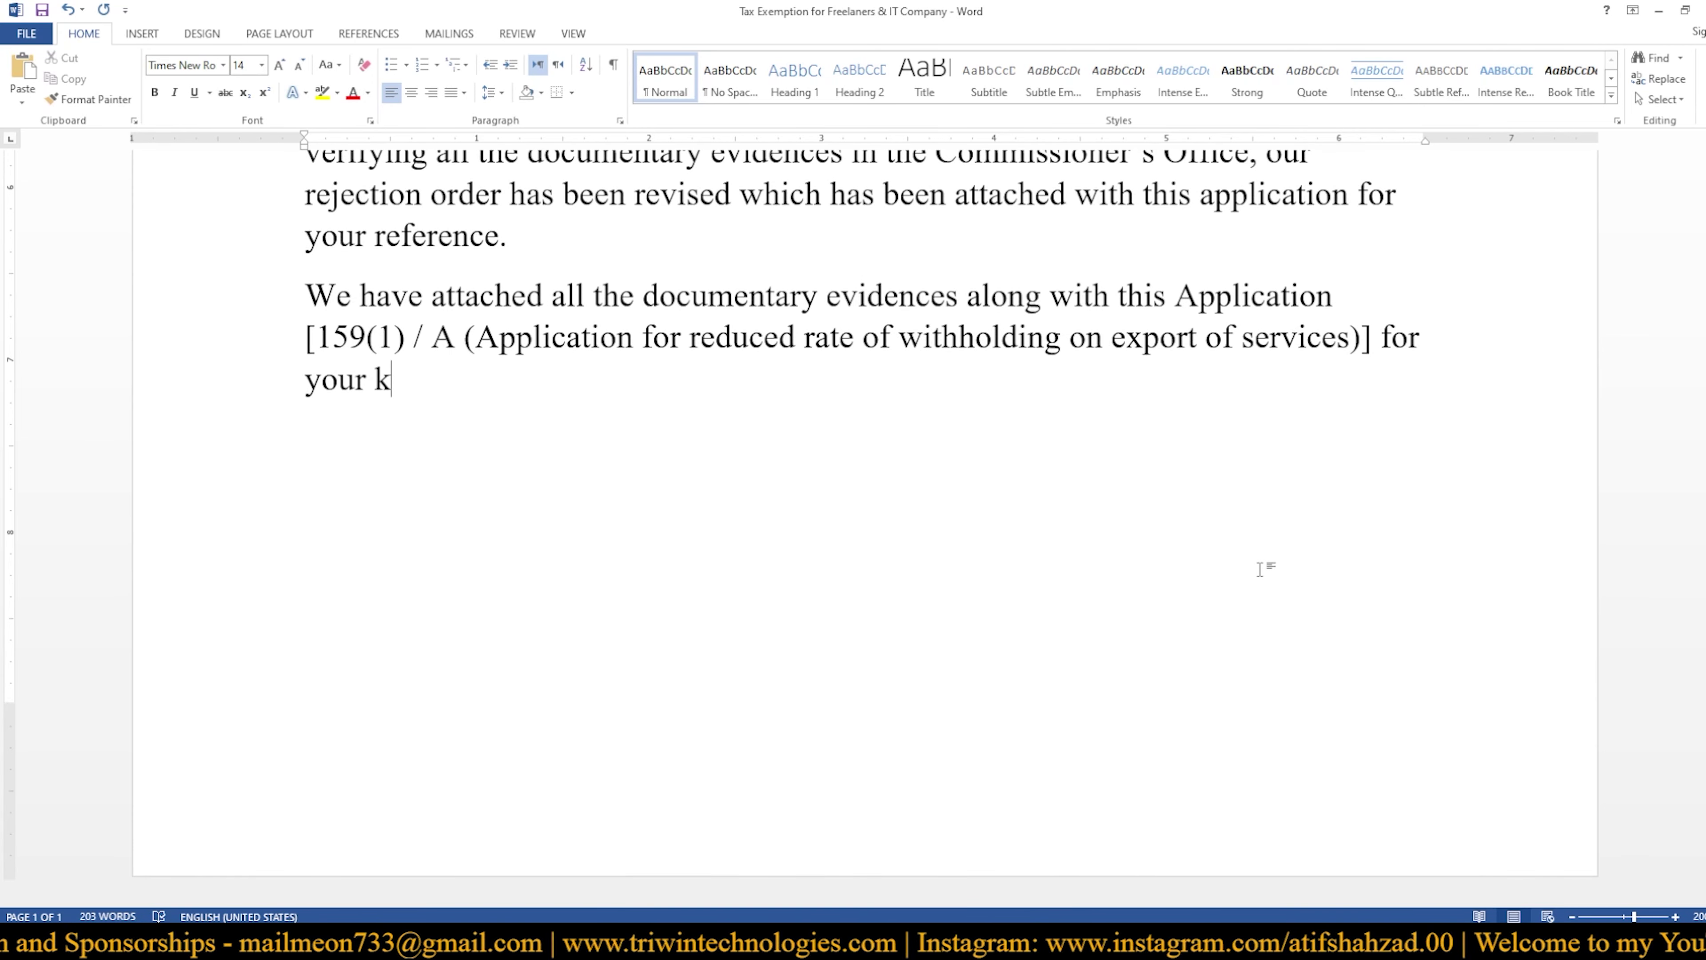
{"action": "type", "text": "your kinf"}
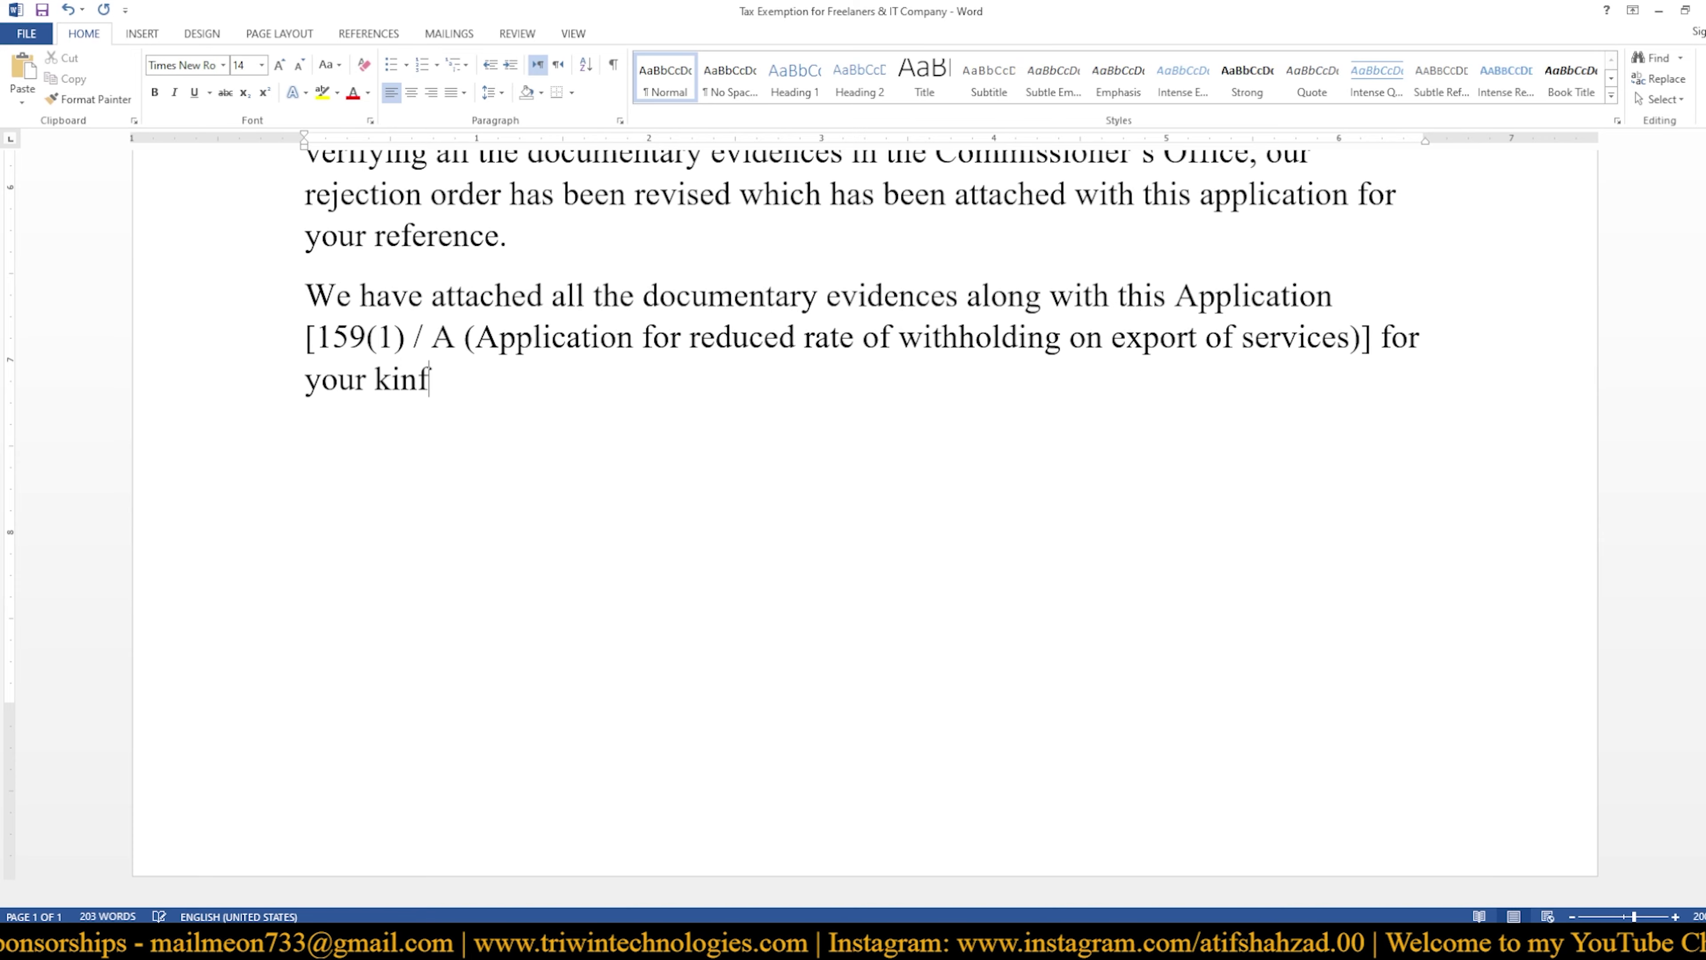
{"action": "key", "text": "BackSpace"}
{"action": "type", "text": "d "}
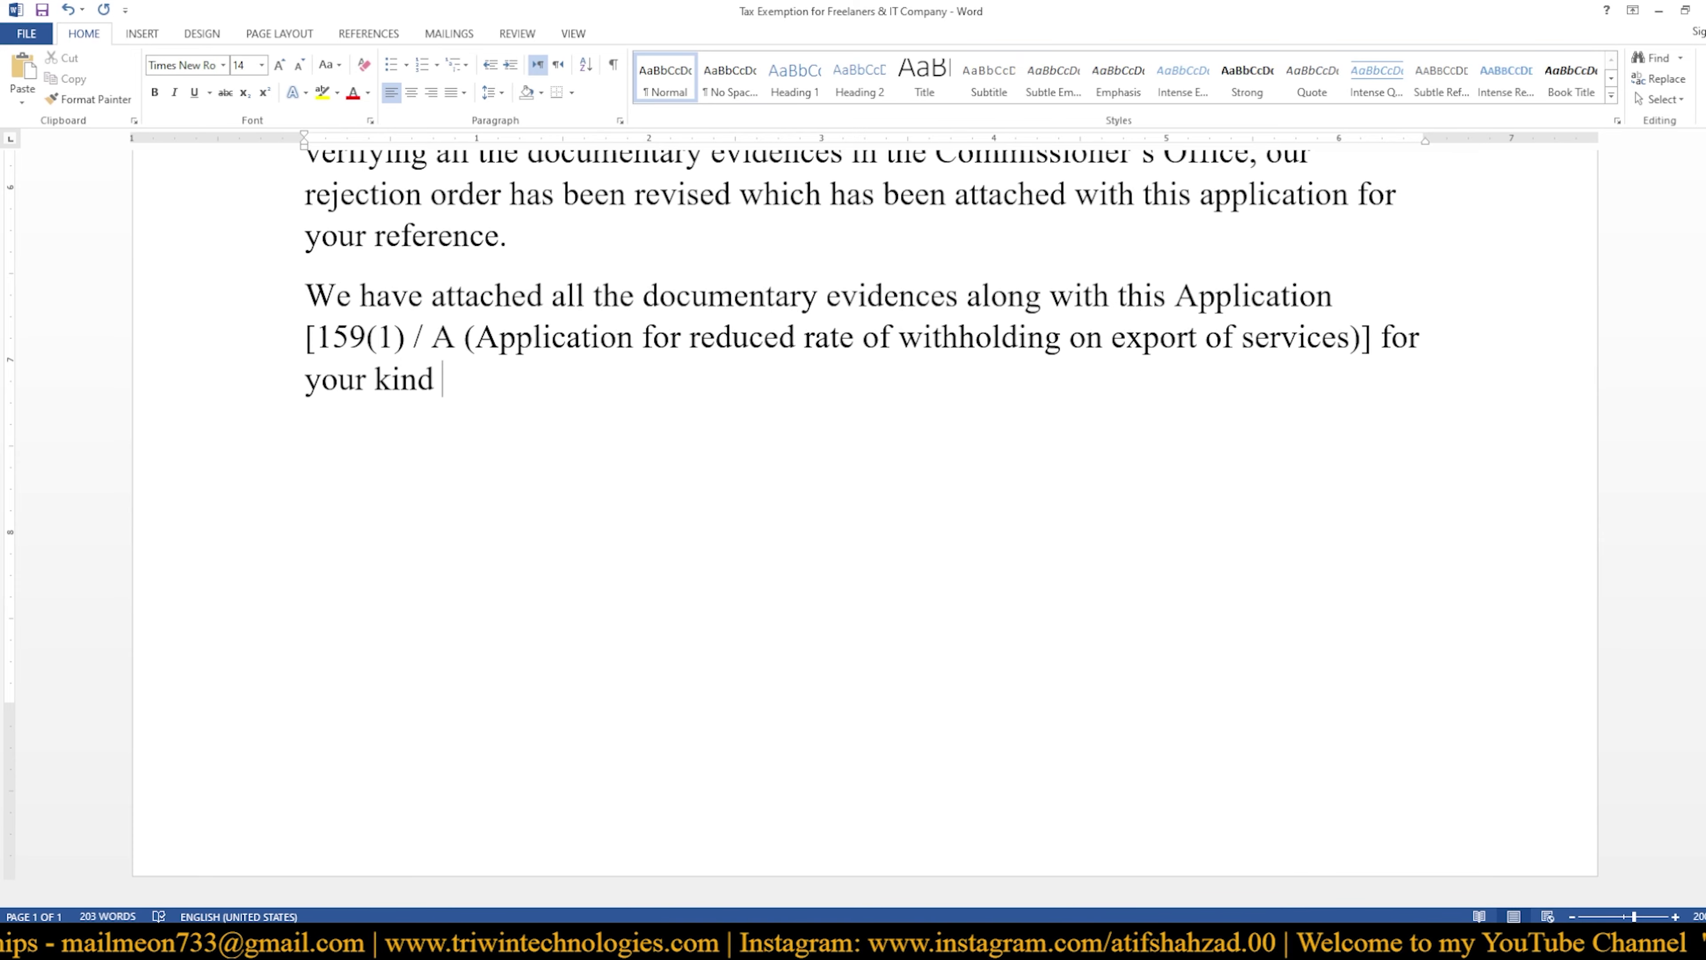
{"action": "type", "text": "refer"}
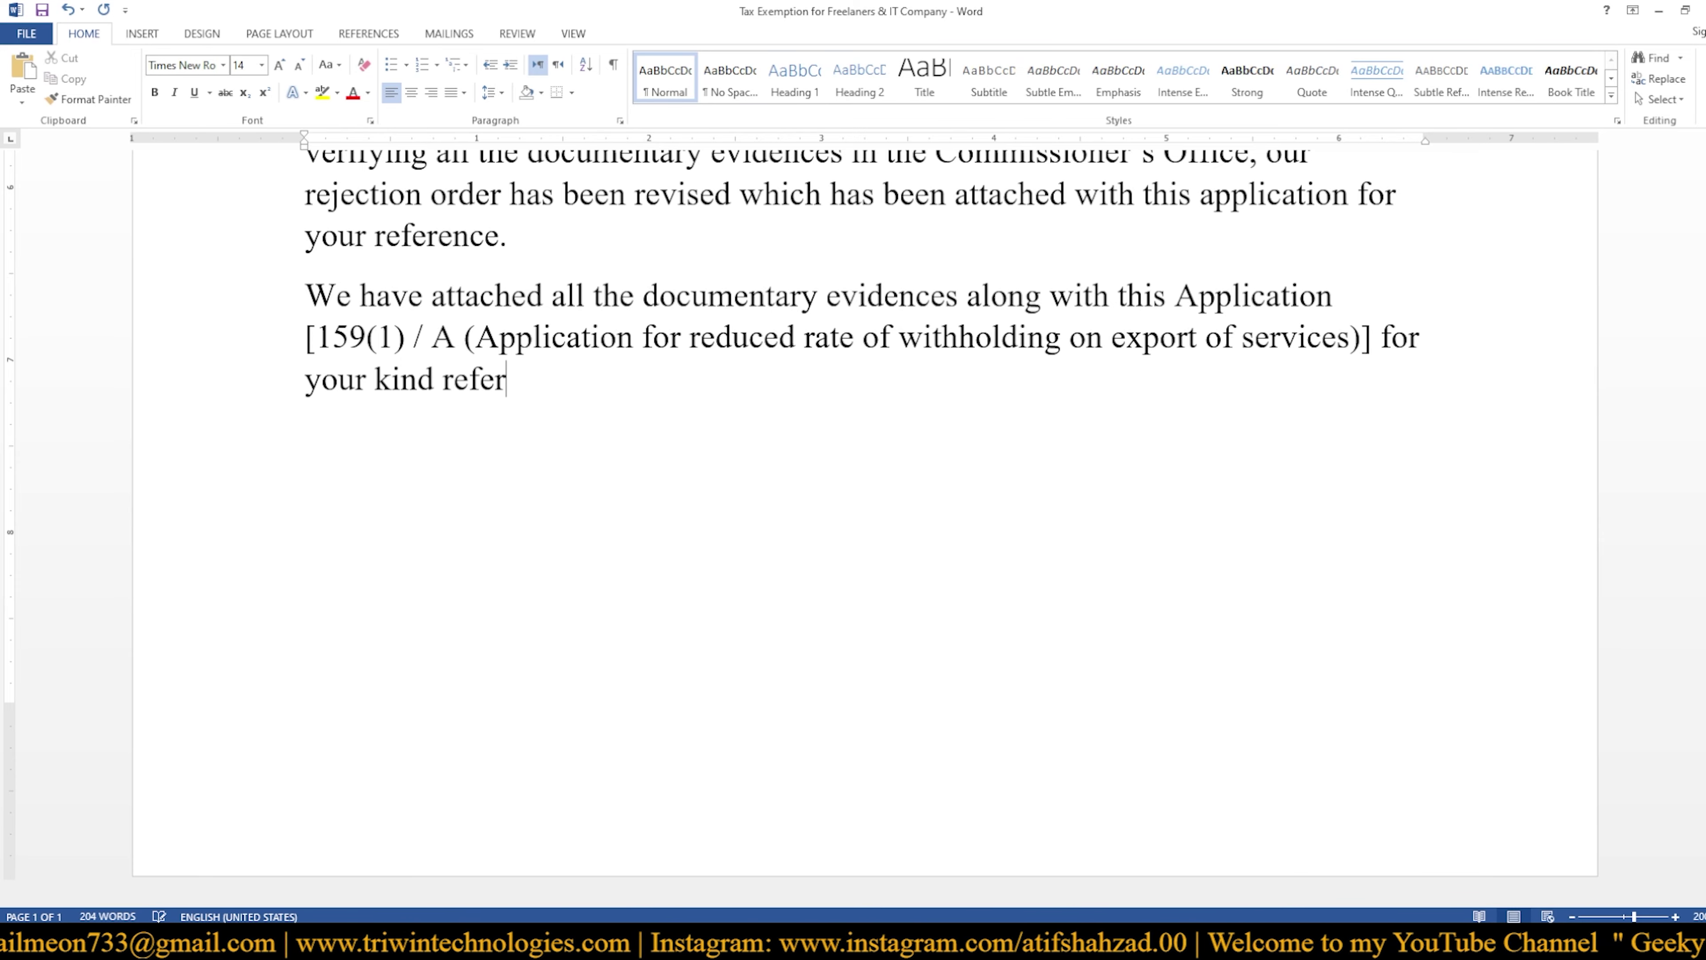
{"action": "type", "text": "ence"}
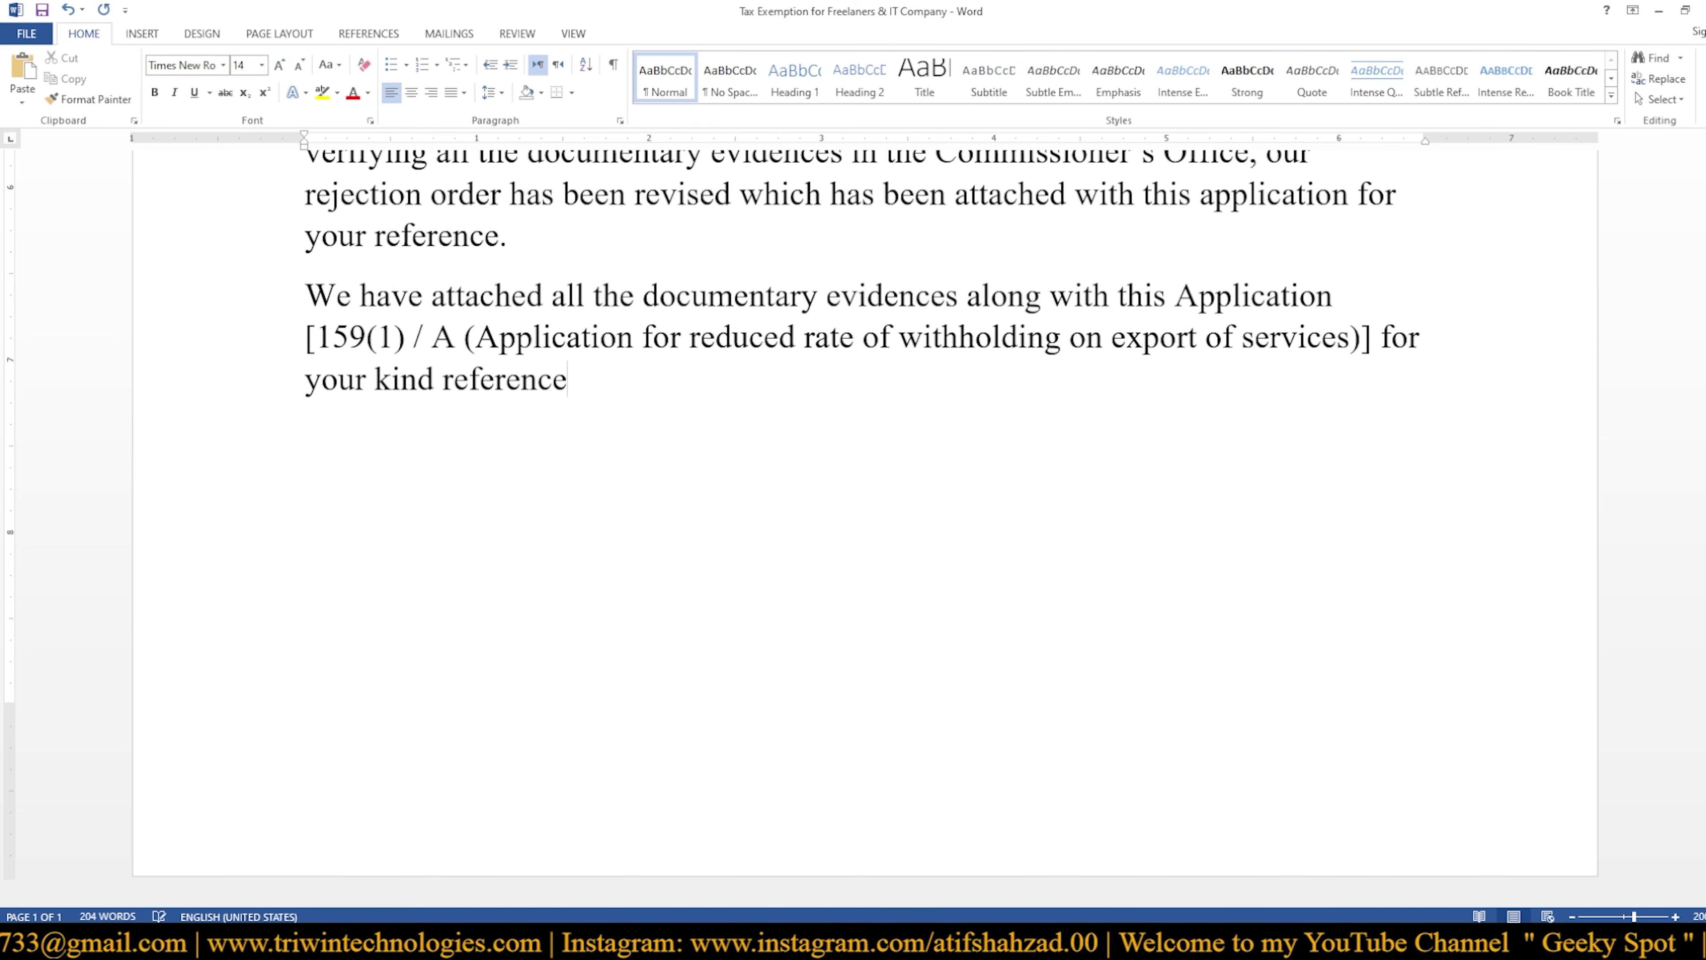
{"action": "type", "text": ". "}
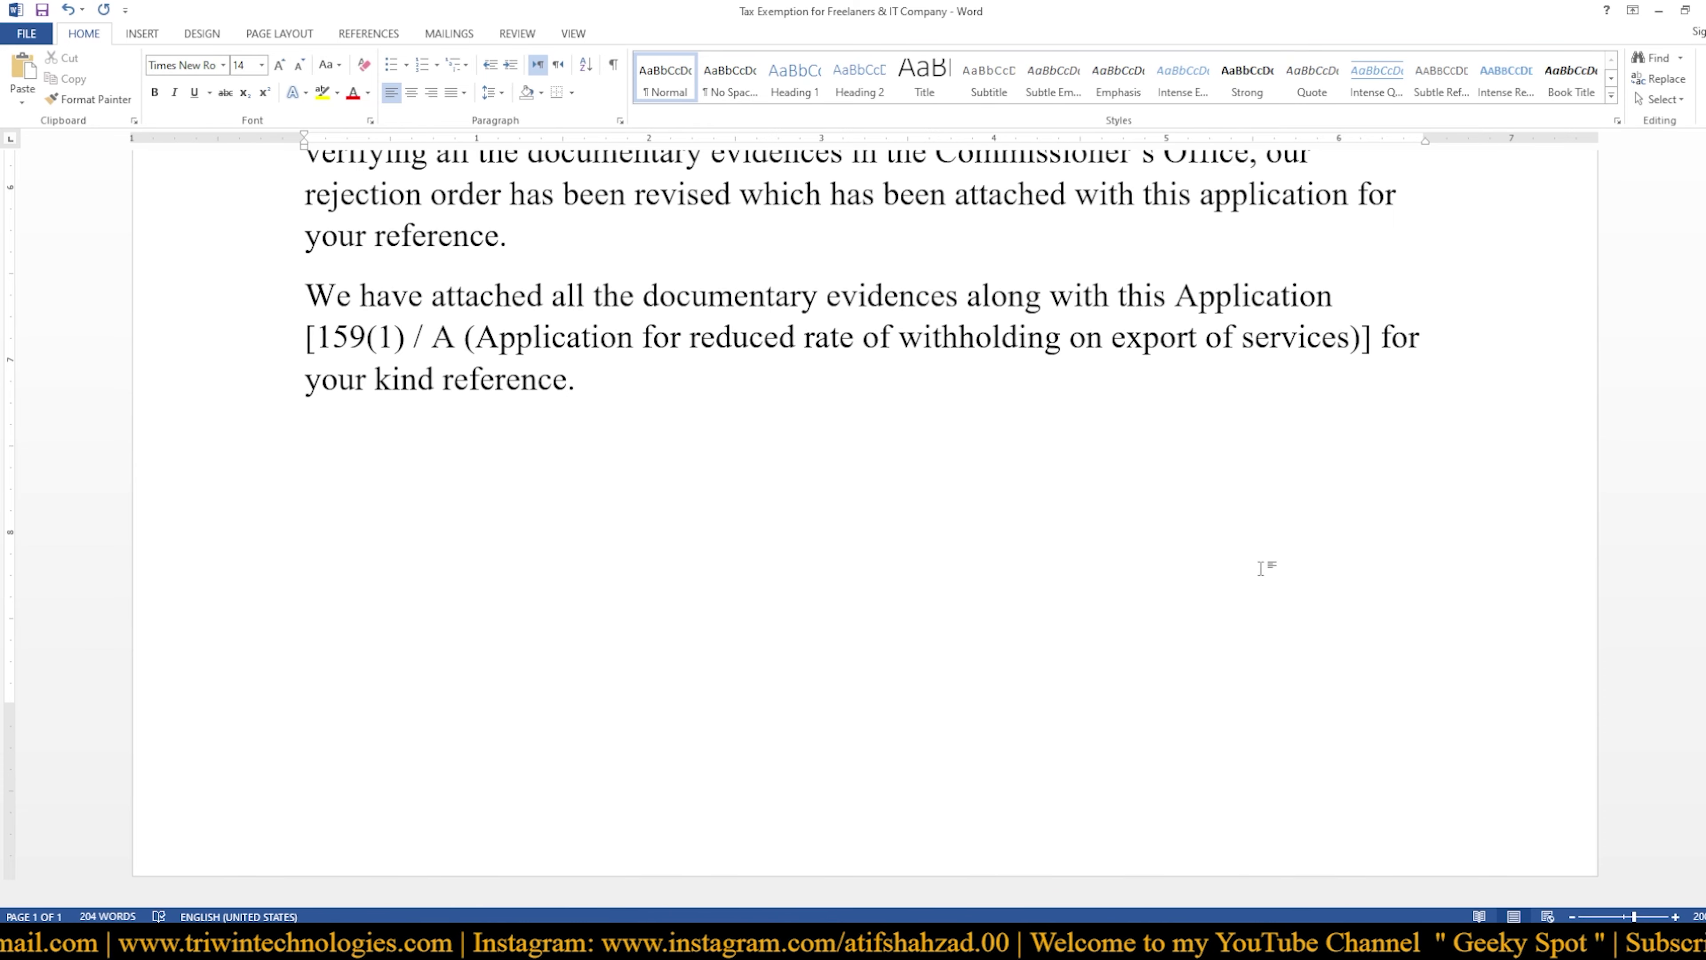
Start a new paragraph below with "The criteria for exemption certificate is"
{"action": "type", "text": "The "}
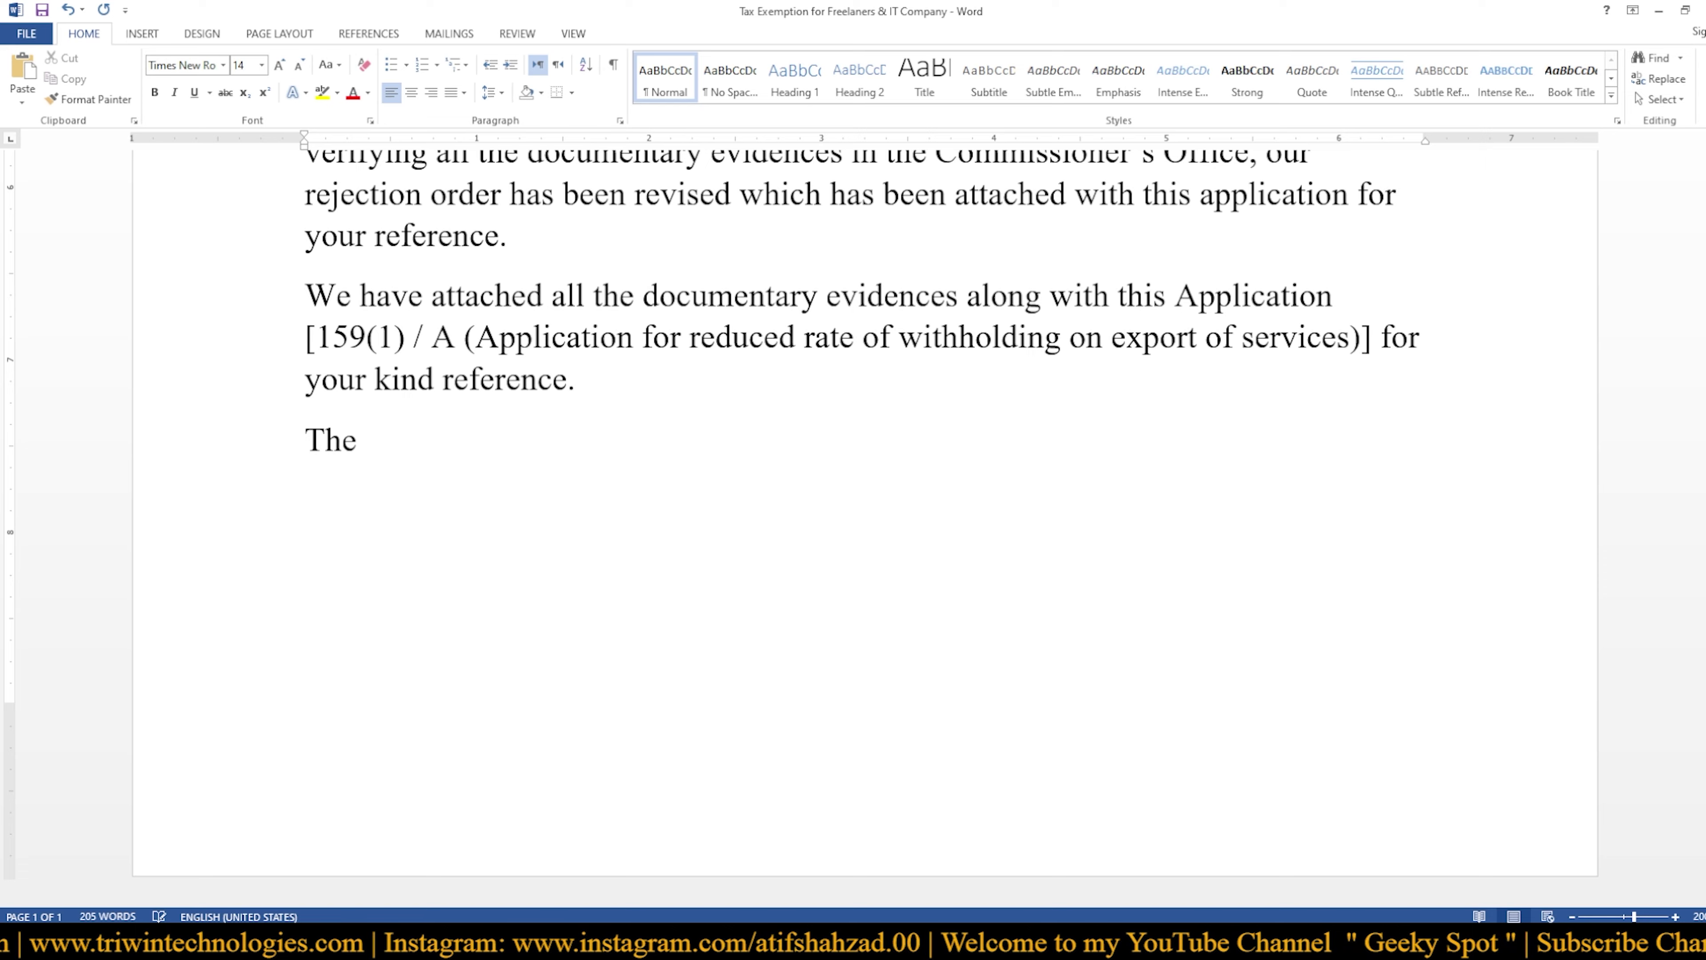
{"action": "type", "text": "criteri"}
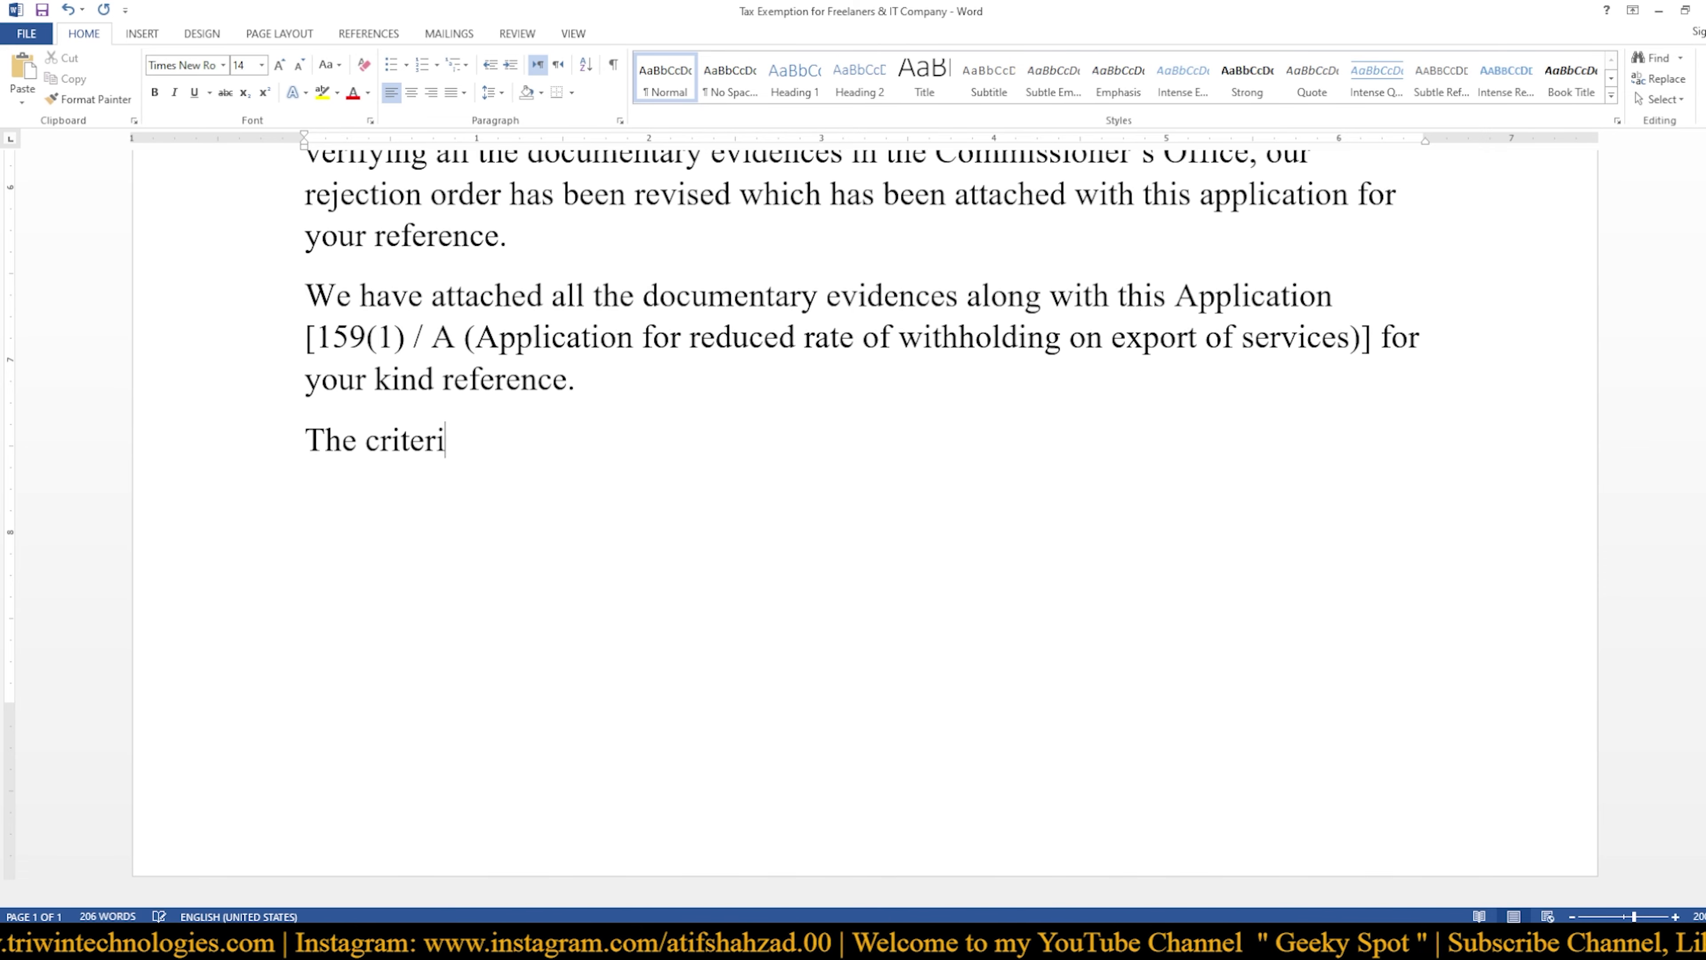
{"action": "type", "text": "a f"}
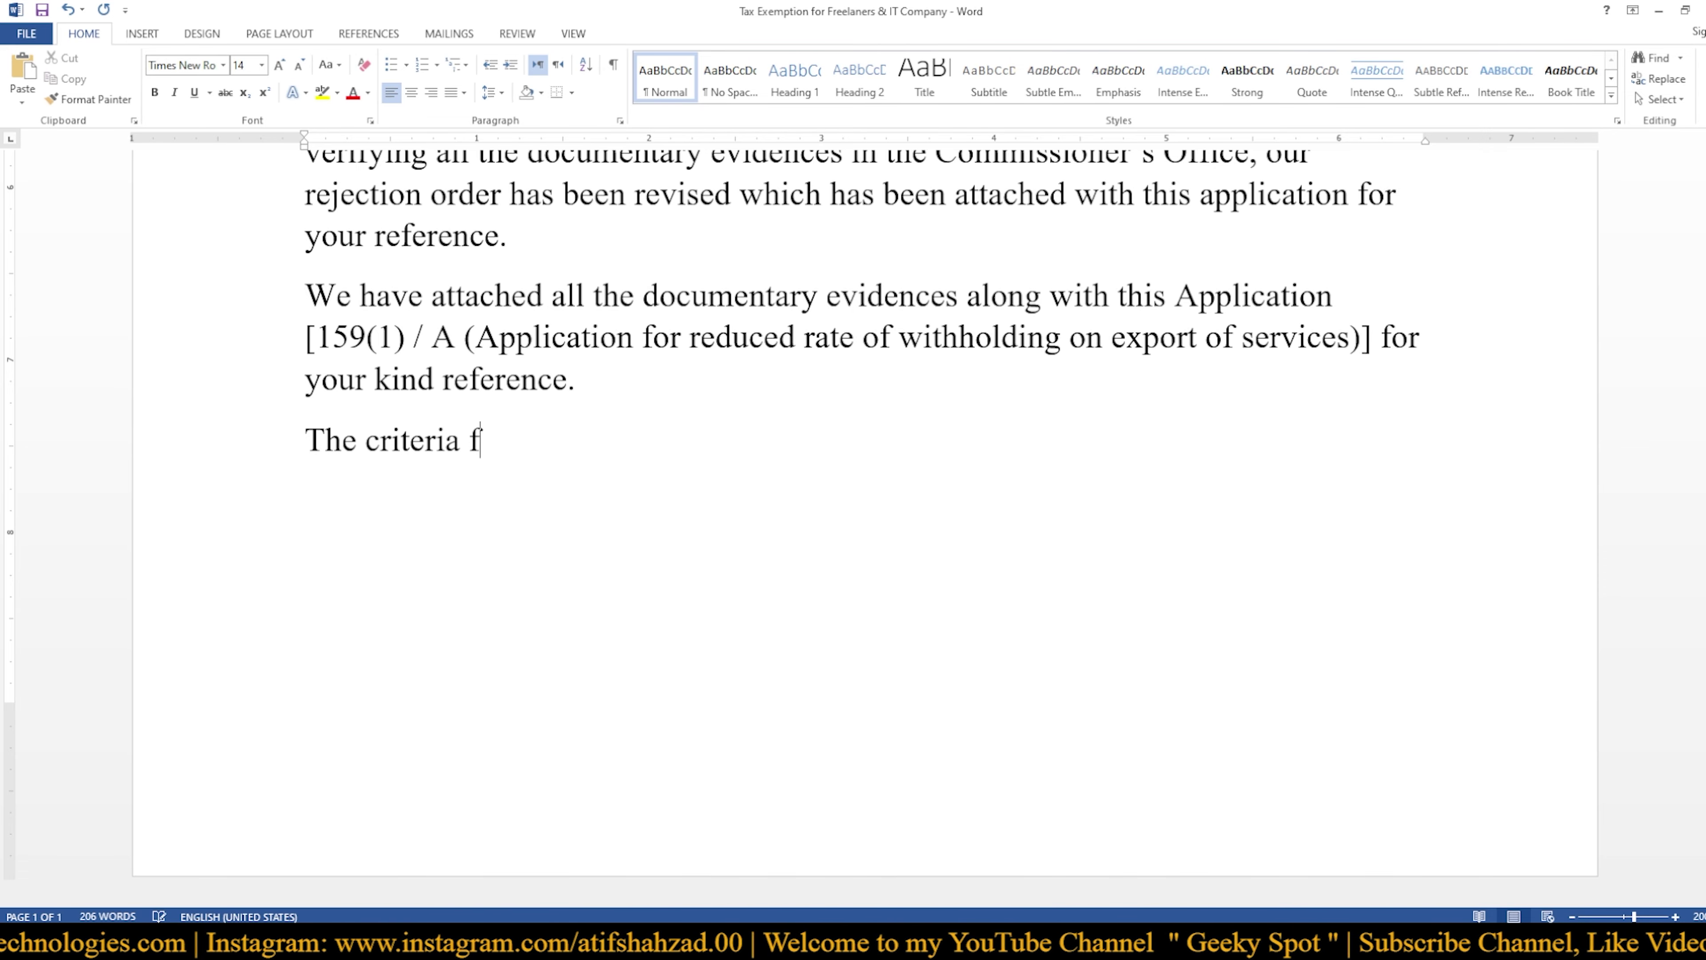
{"action": "type", "text": "or exemption "}
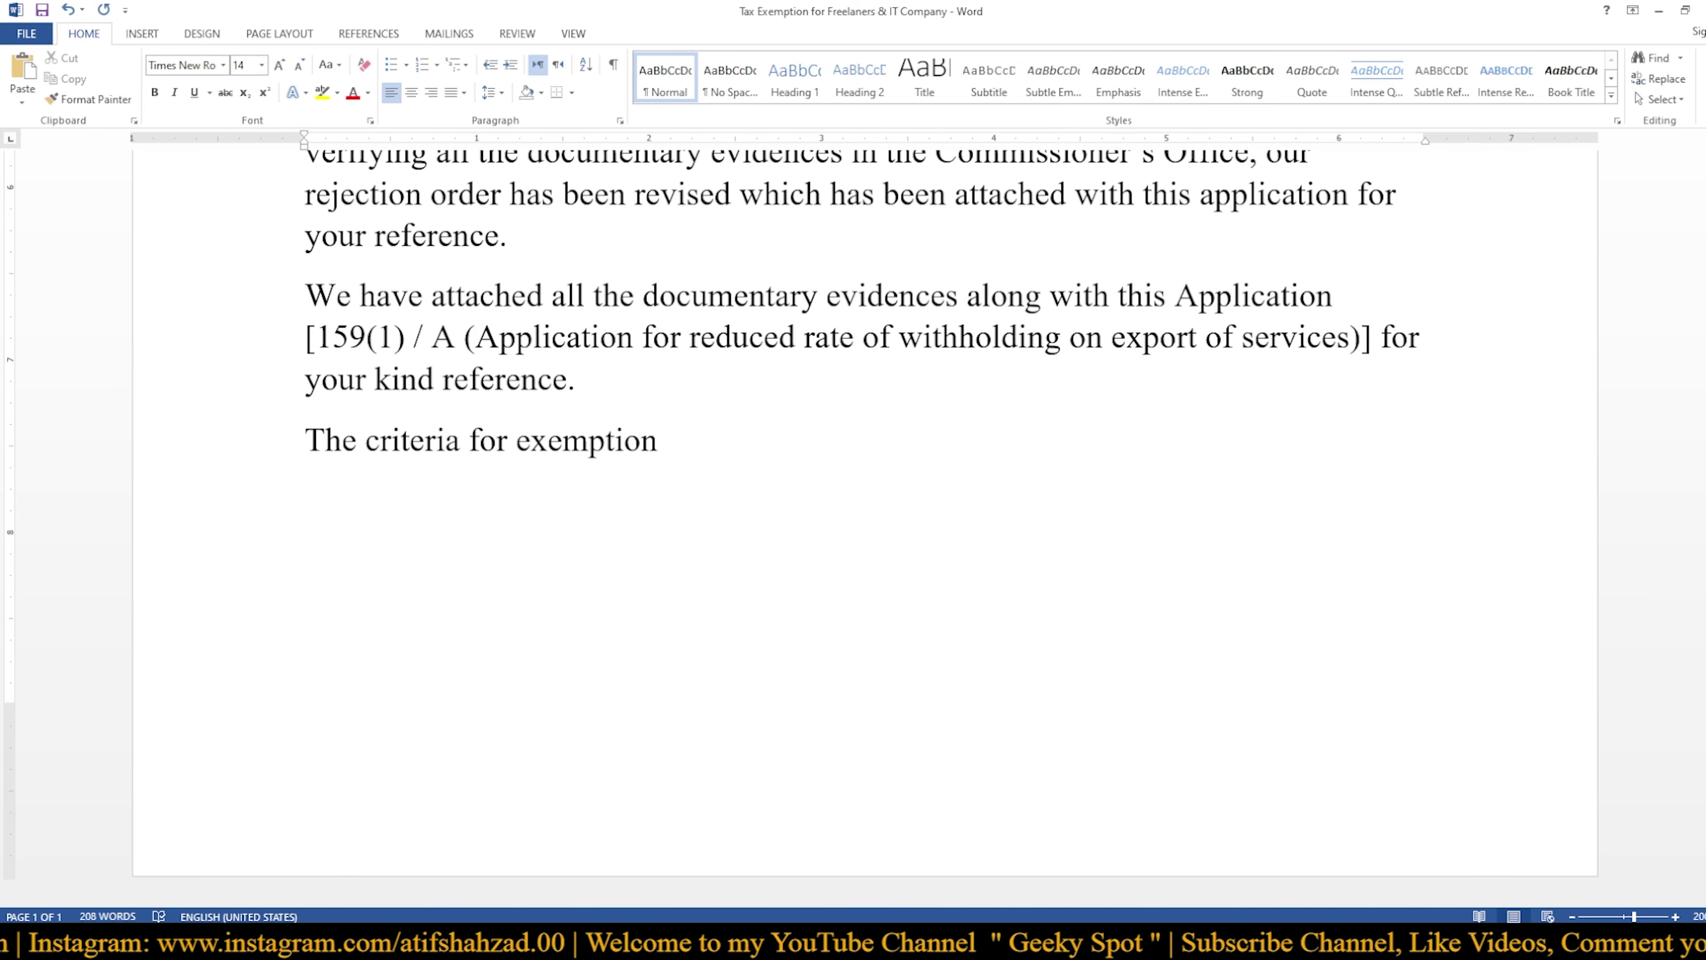
{"action": "type", "text": "certific"}
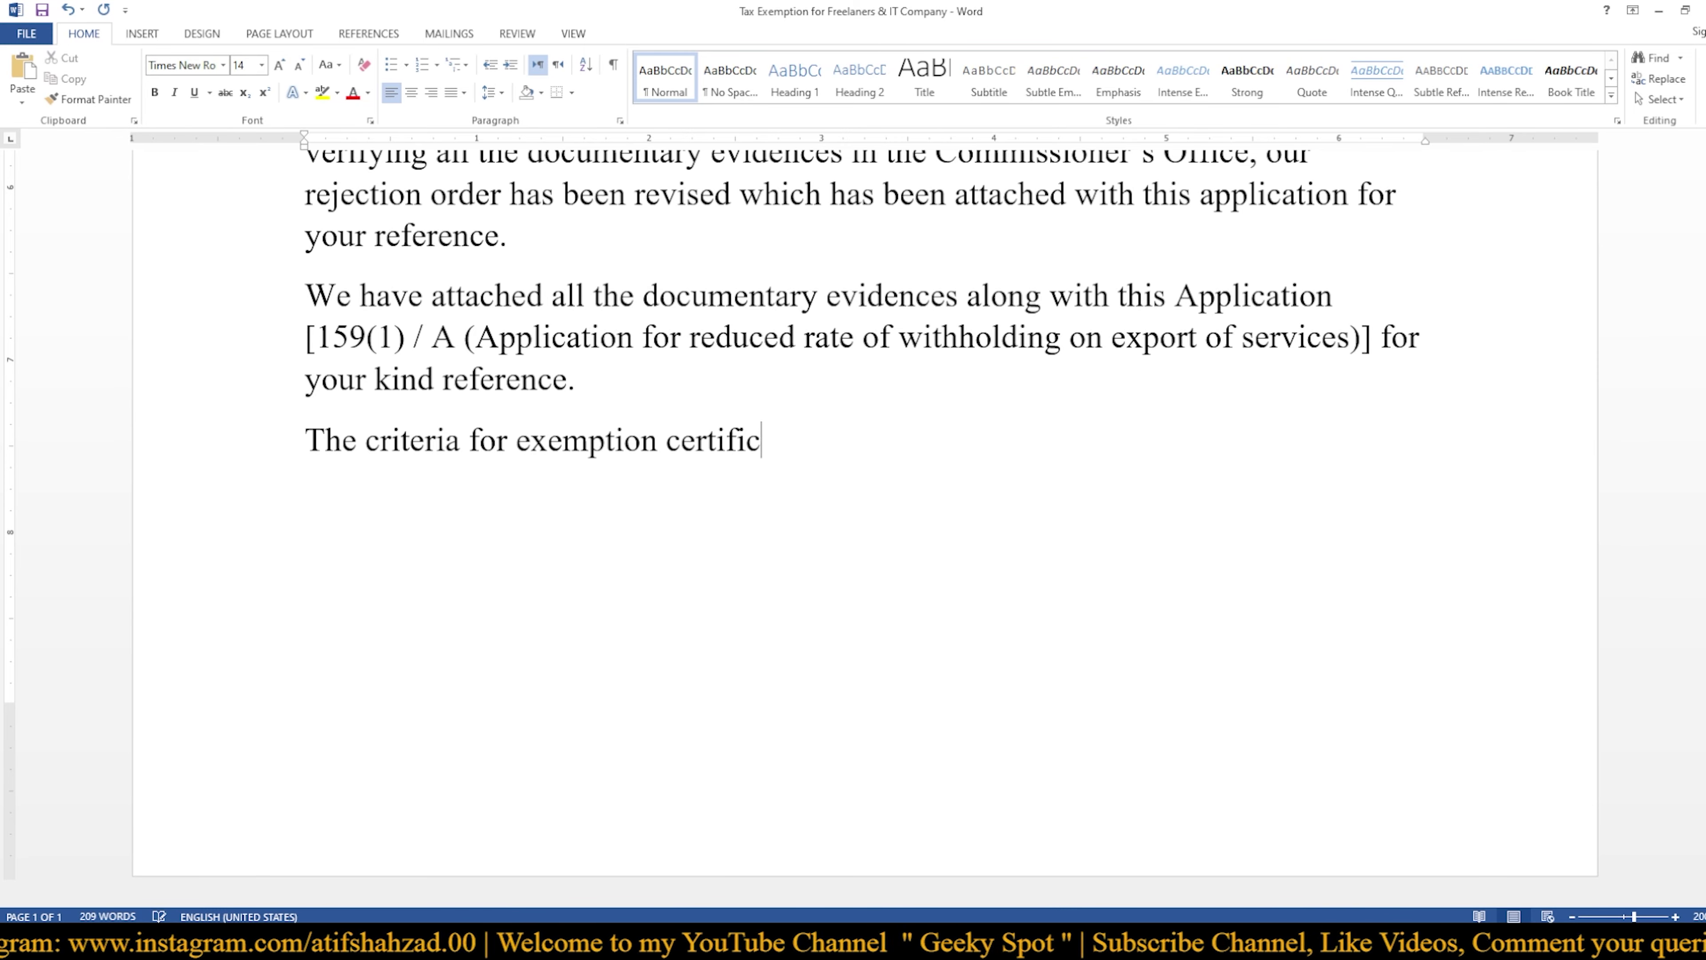
{"action": "type", "text": "ate is "}
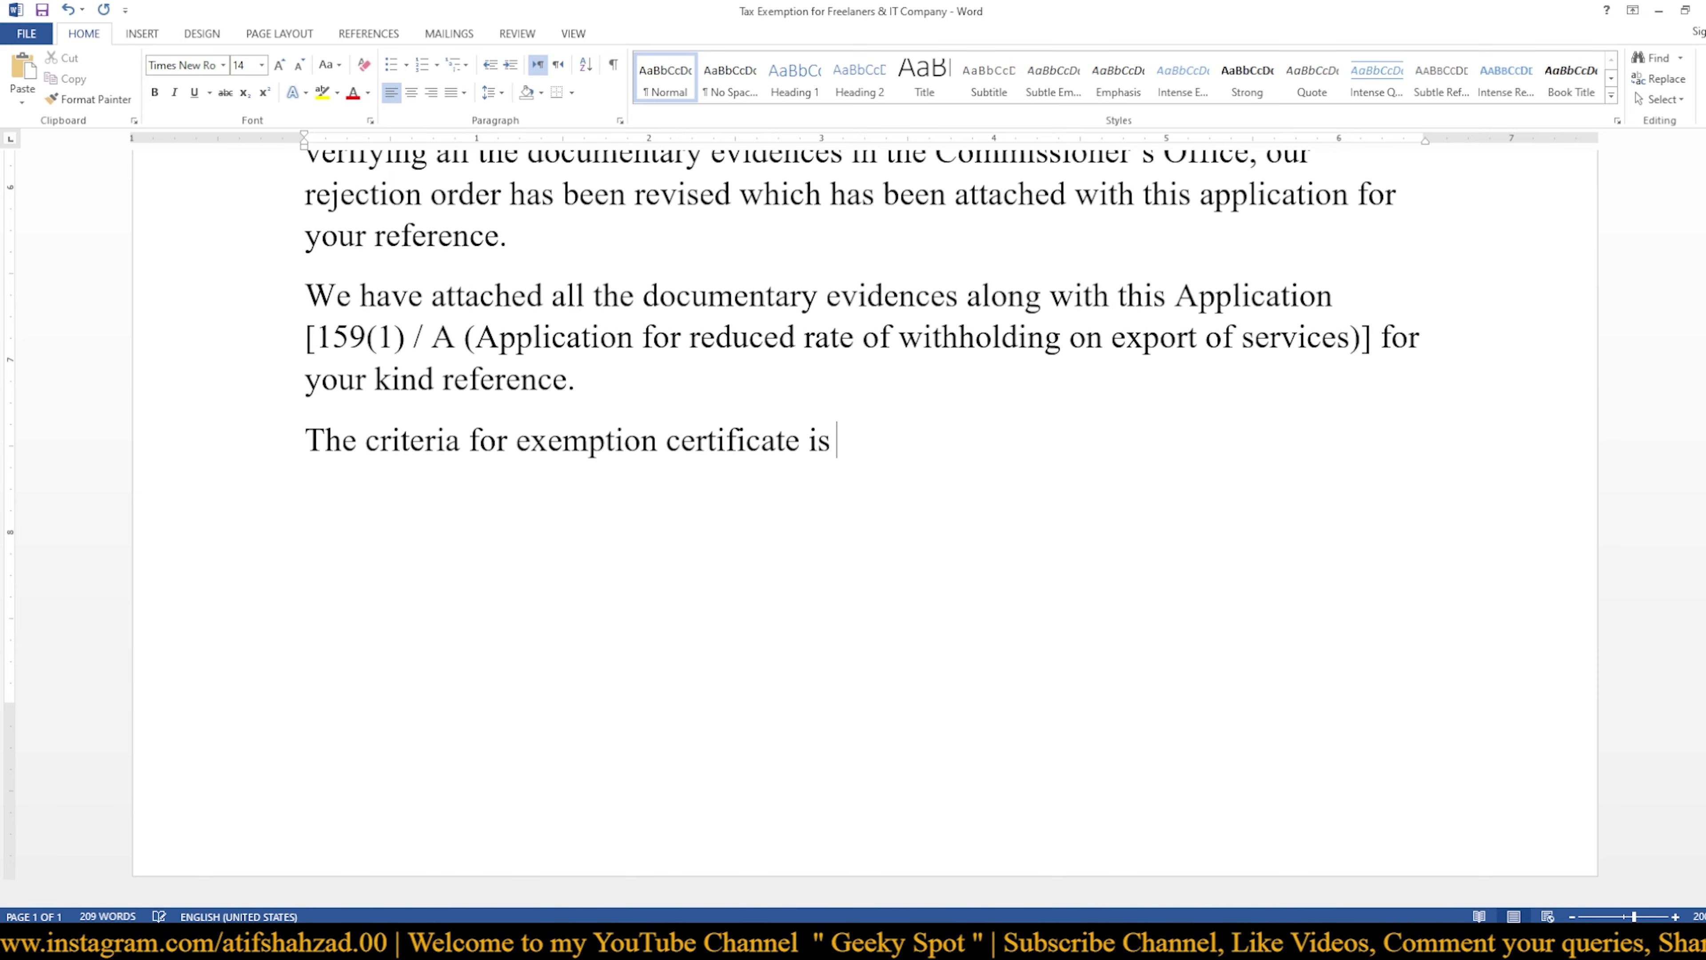
Continue the exemption criteria sentence with "that Eighty percent of the export proceeds are"
{"action": "type", "text": "that E"}
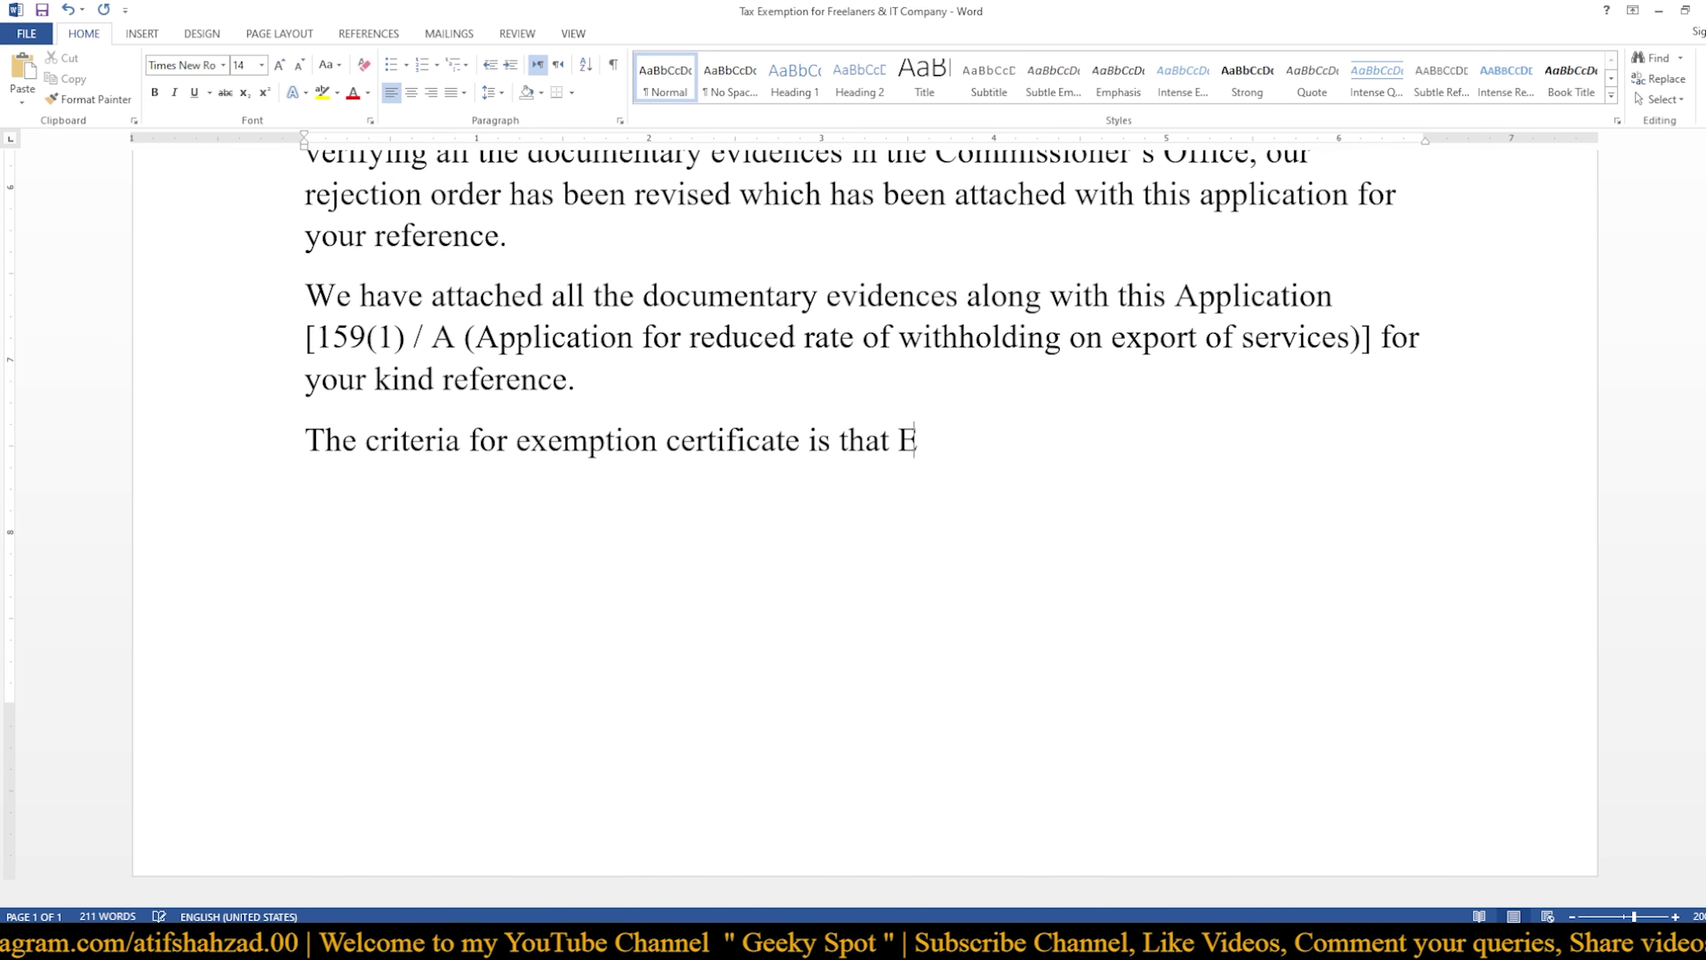
{"action": "type", "text": "ight"}
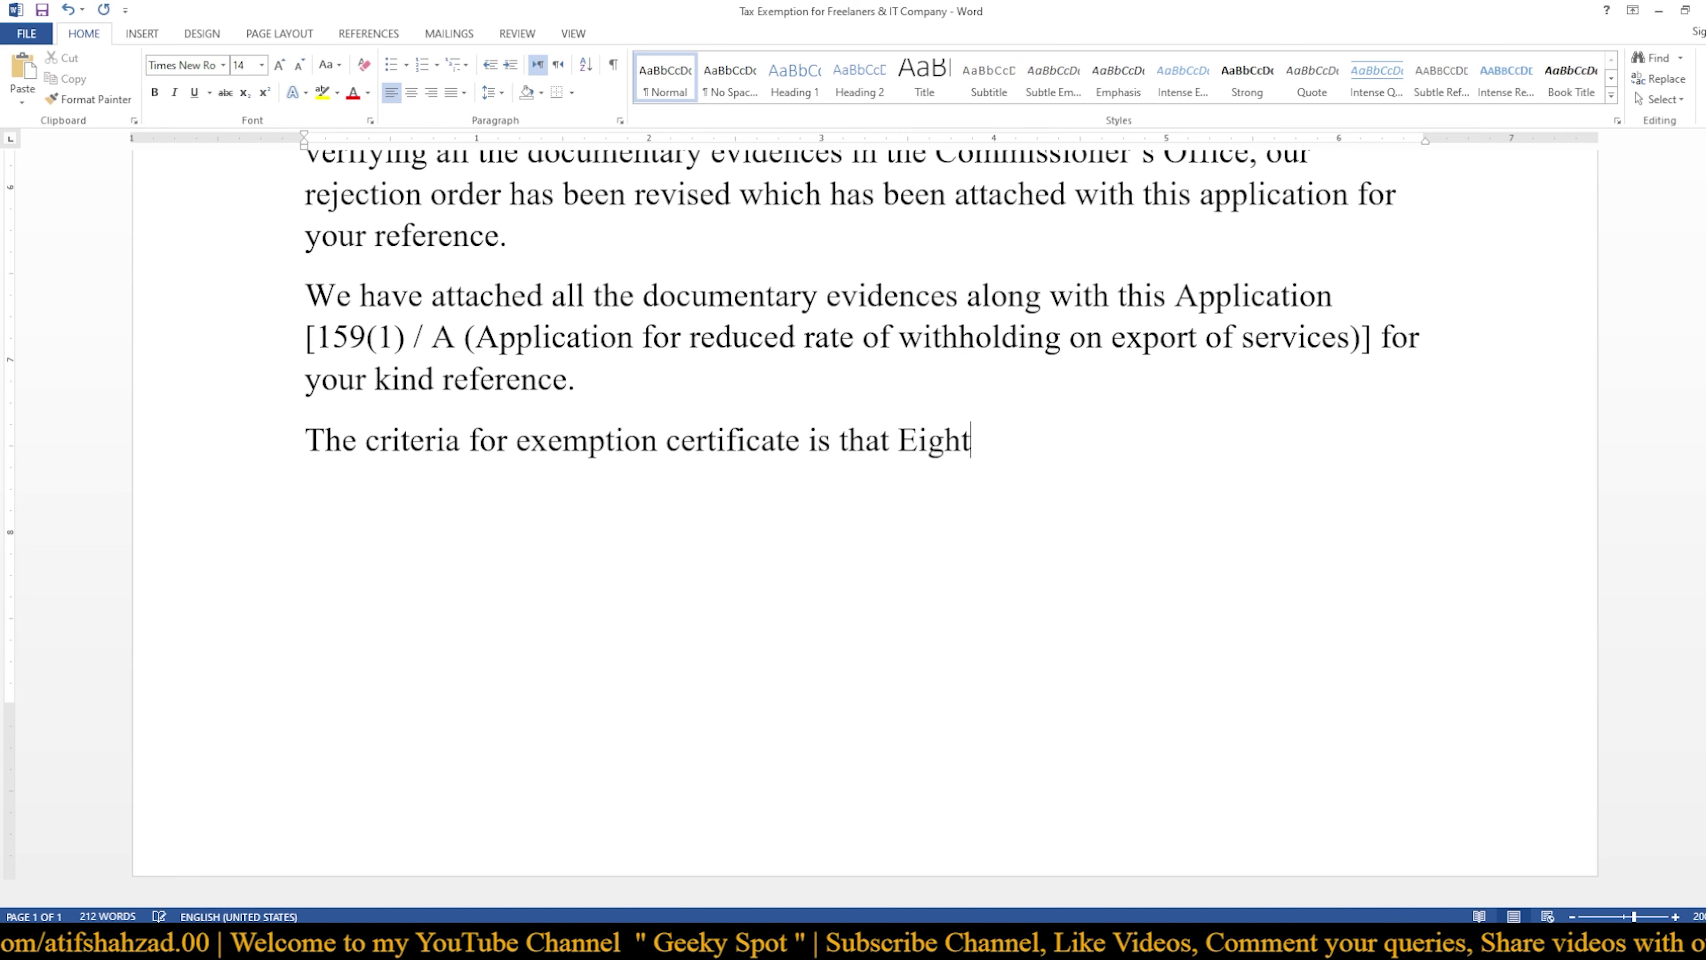
{"action": "type", "text": "y percent"}
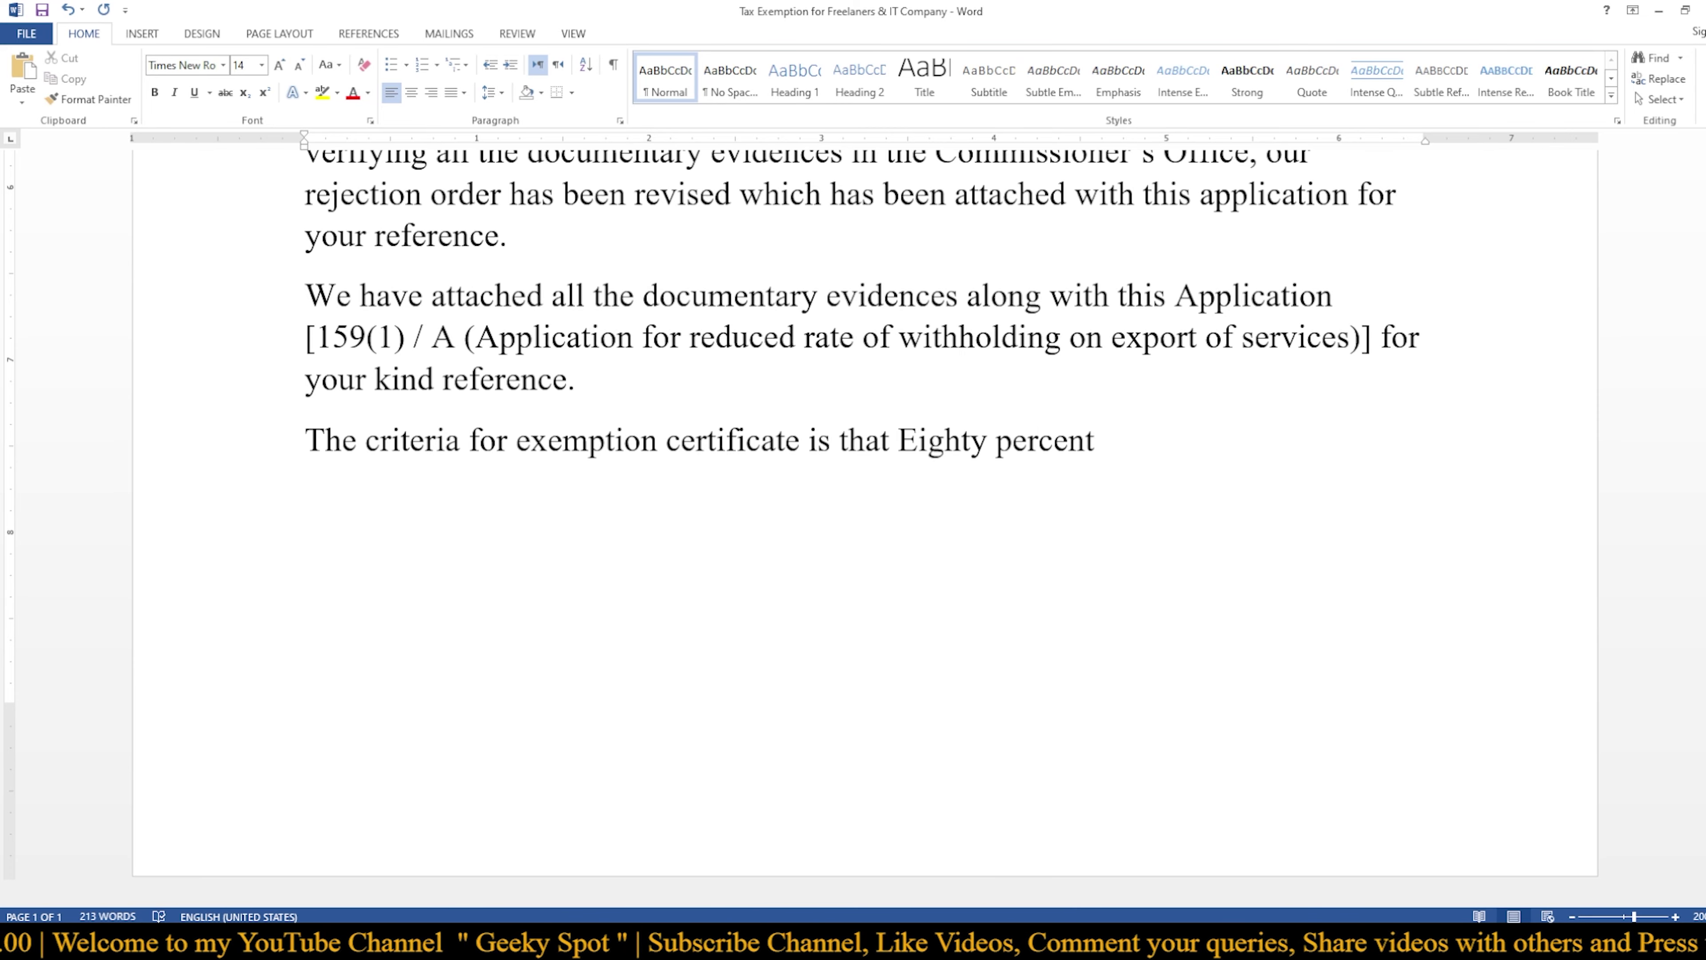
{"action": "type", "text": " of the "}
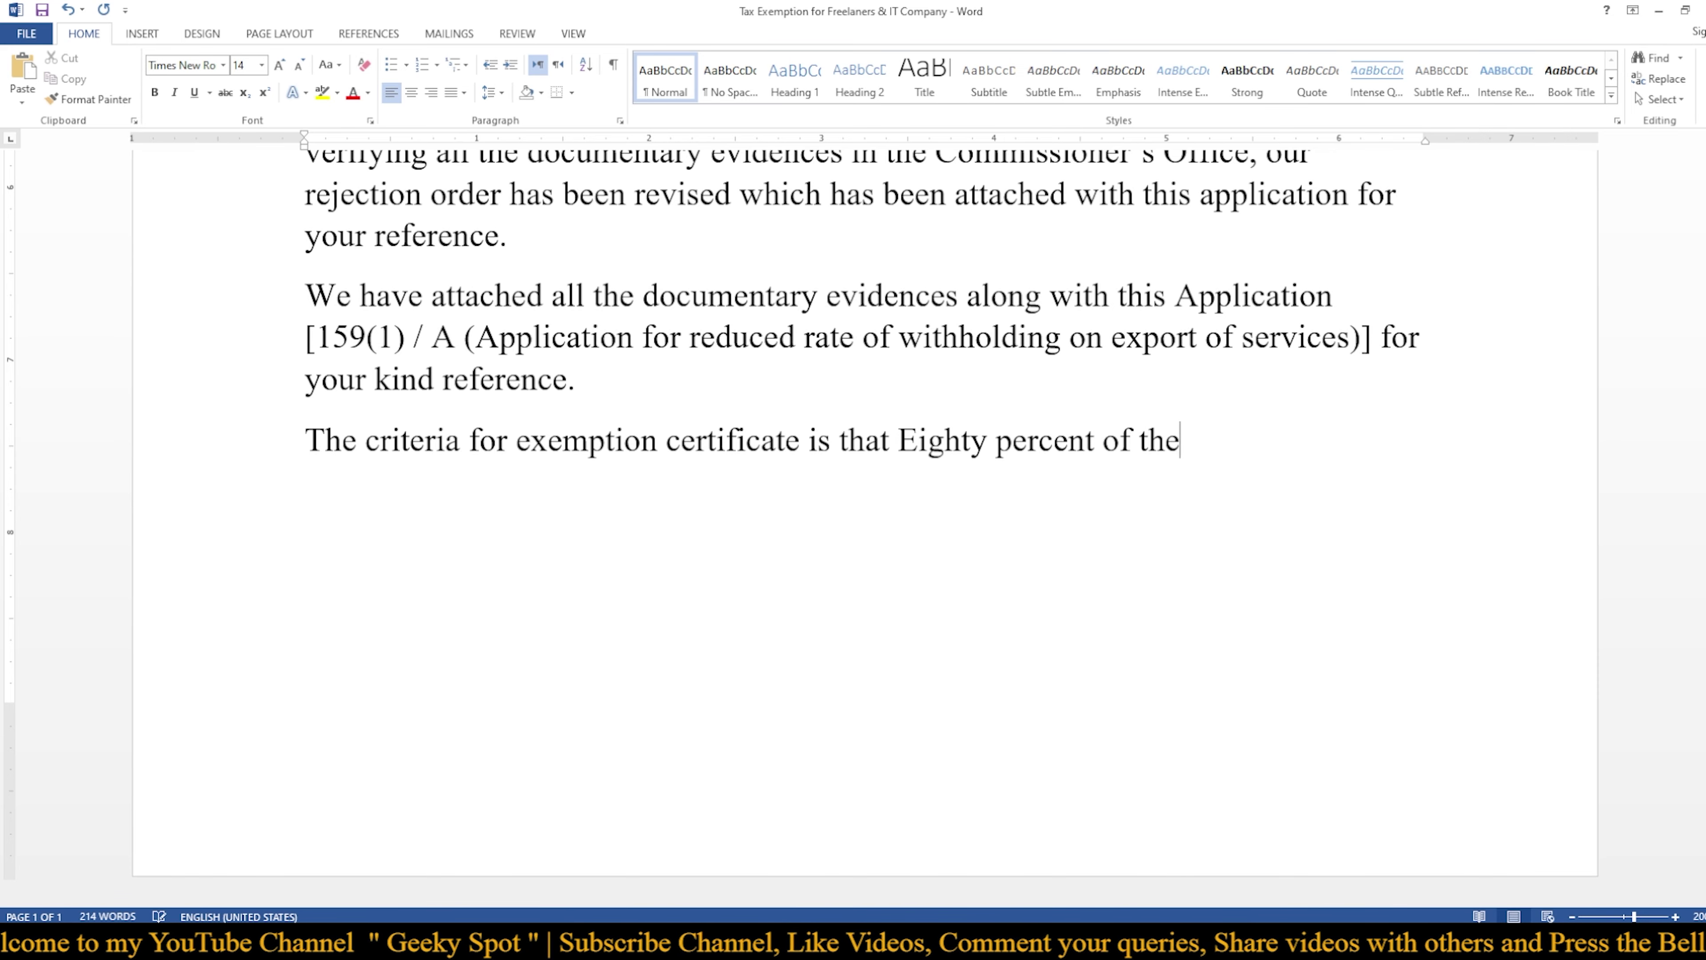
{"action": "type", "text": "export "}
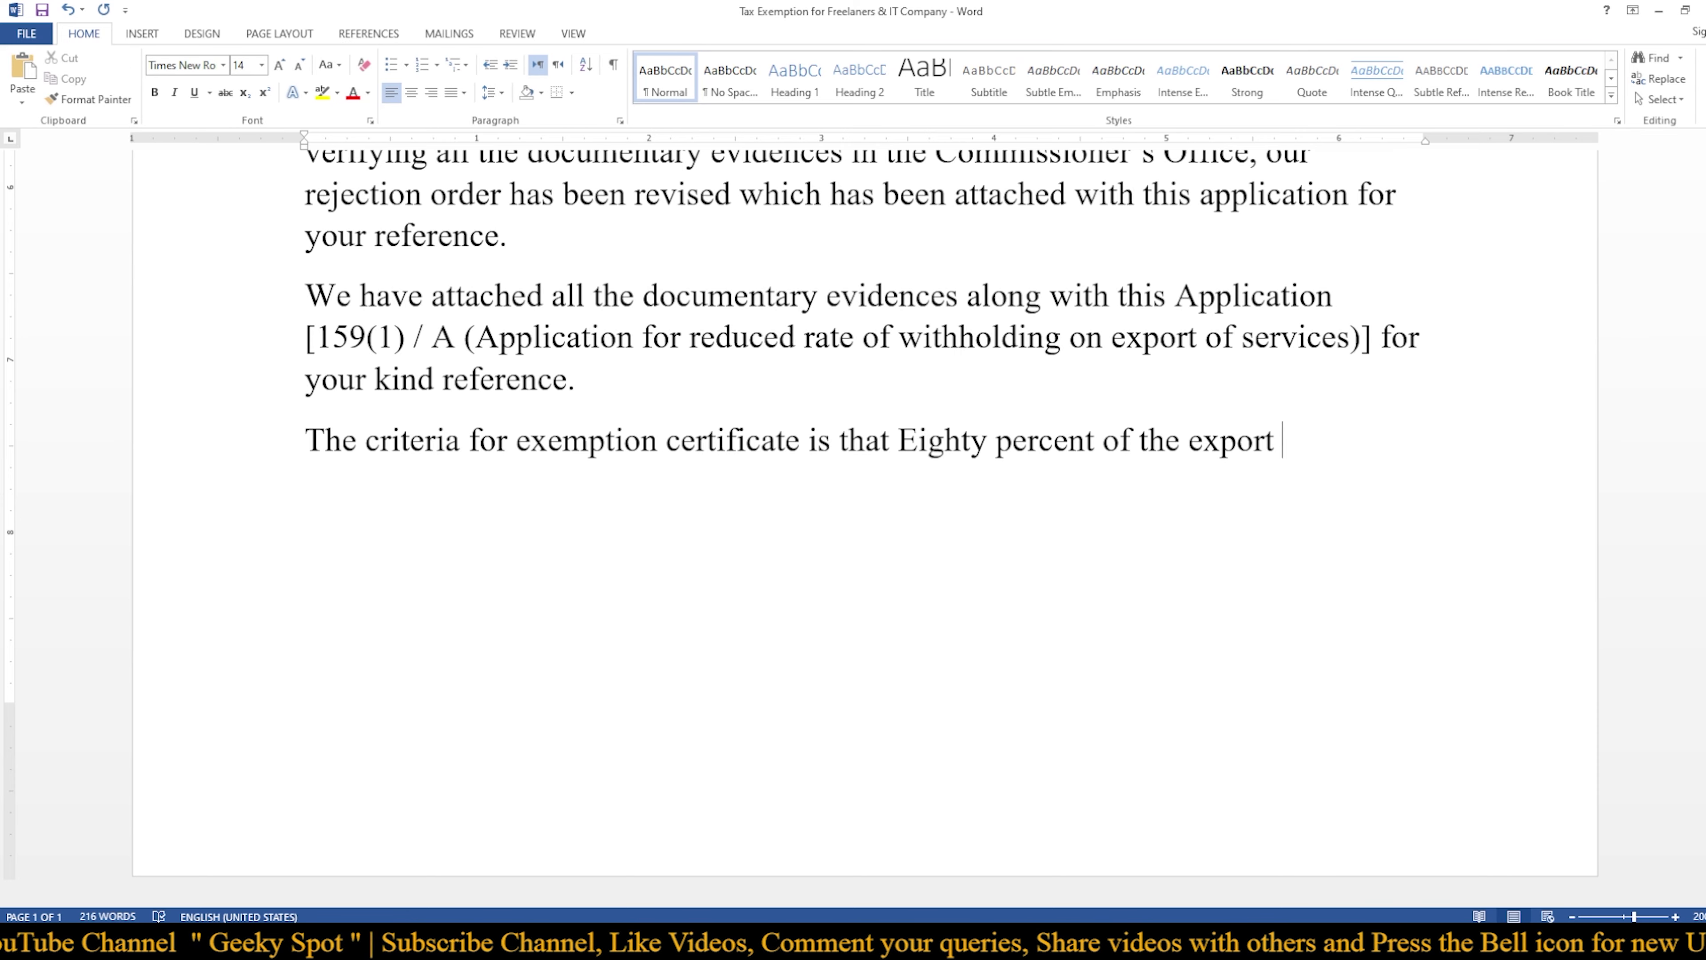
{"action": "type", "text": "proceeda"}
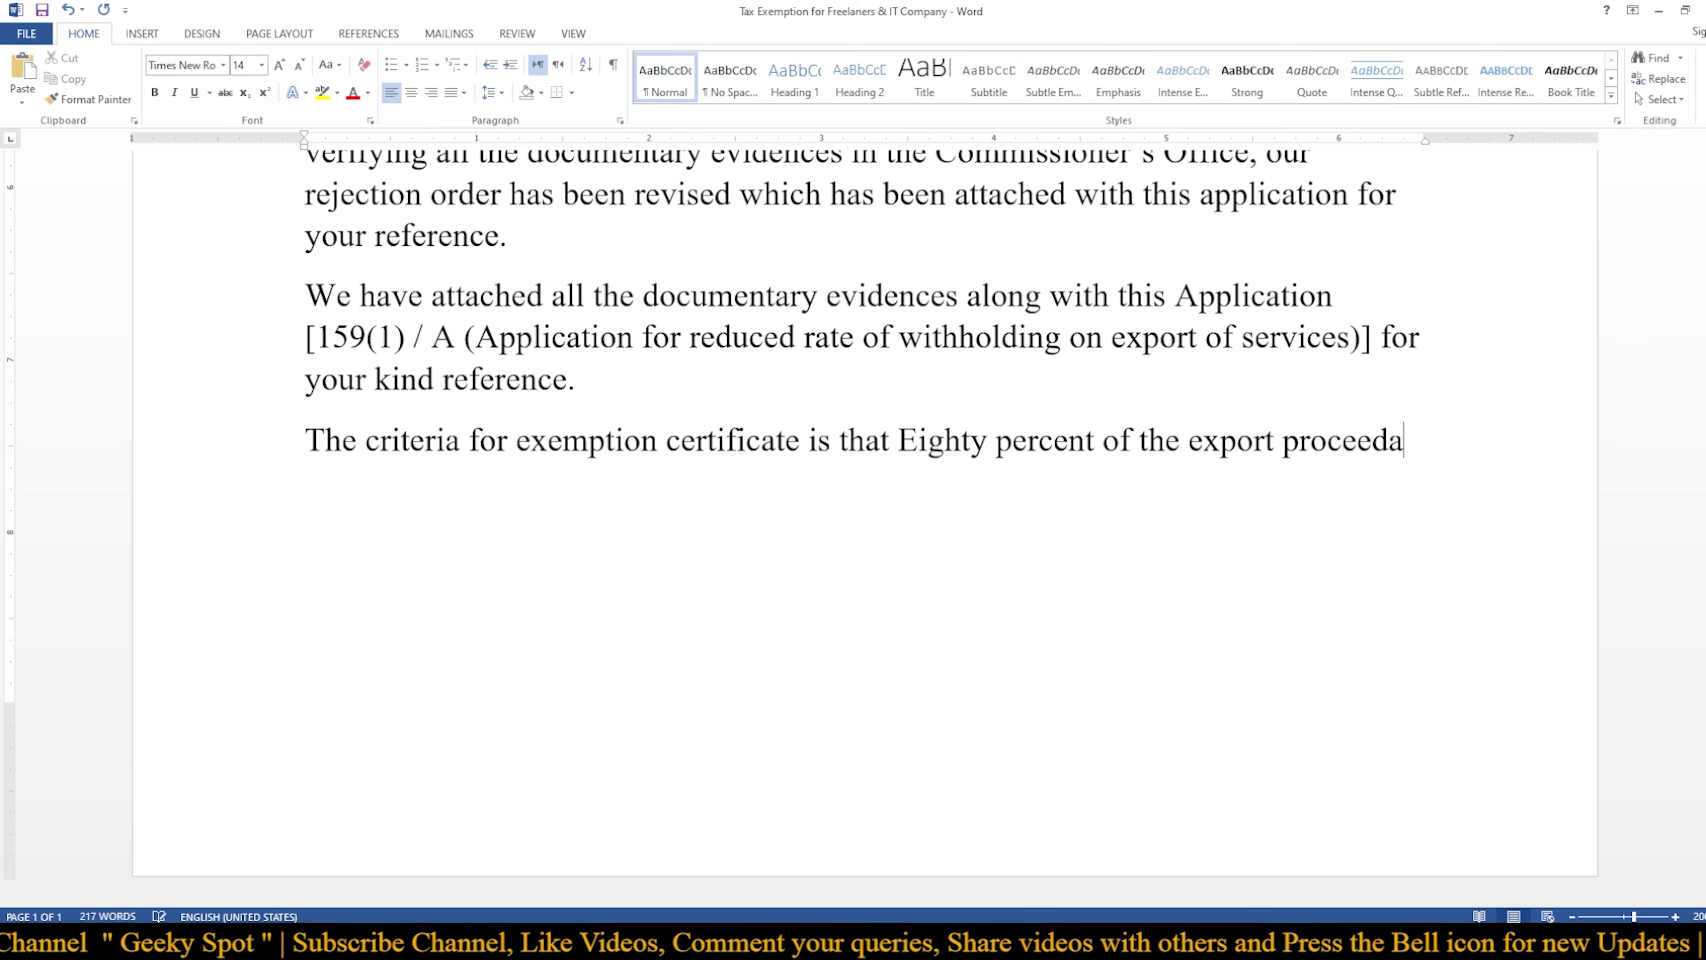
{"action": "key", "text": "BackSpace"}
{"action": "type", "text": "s are"}
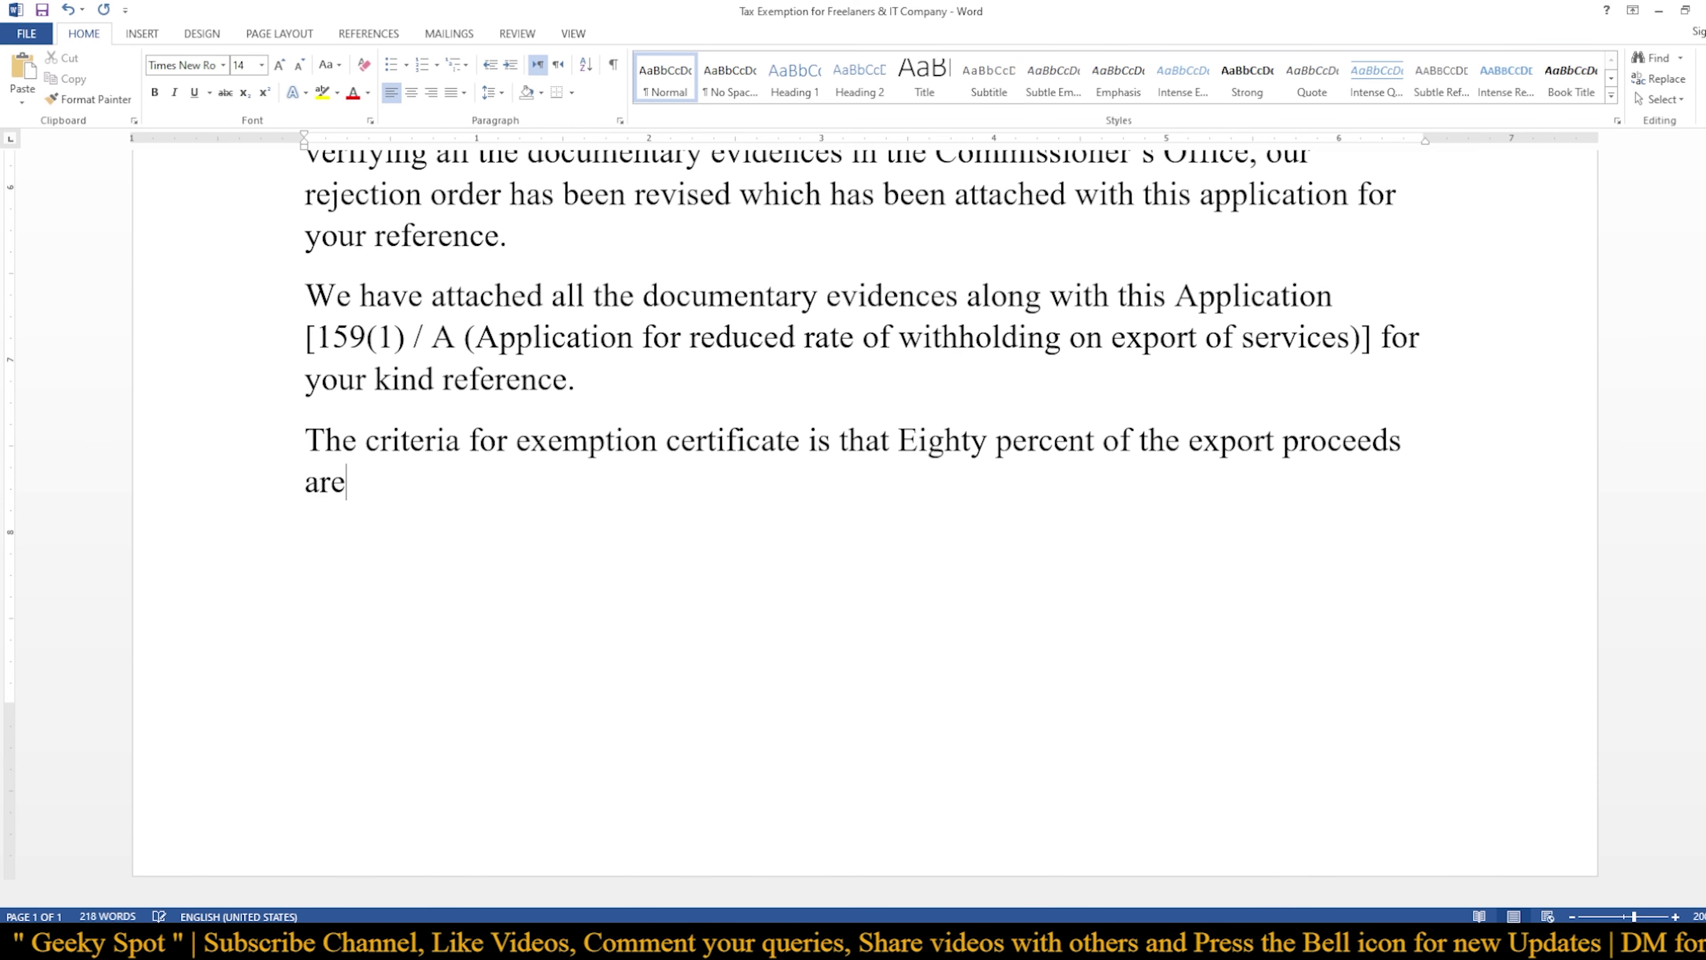
Extend the exemption criteria sentence with "brought into Pakistan in foreign exchange"
{"action": "type", "text": " brough"}
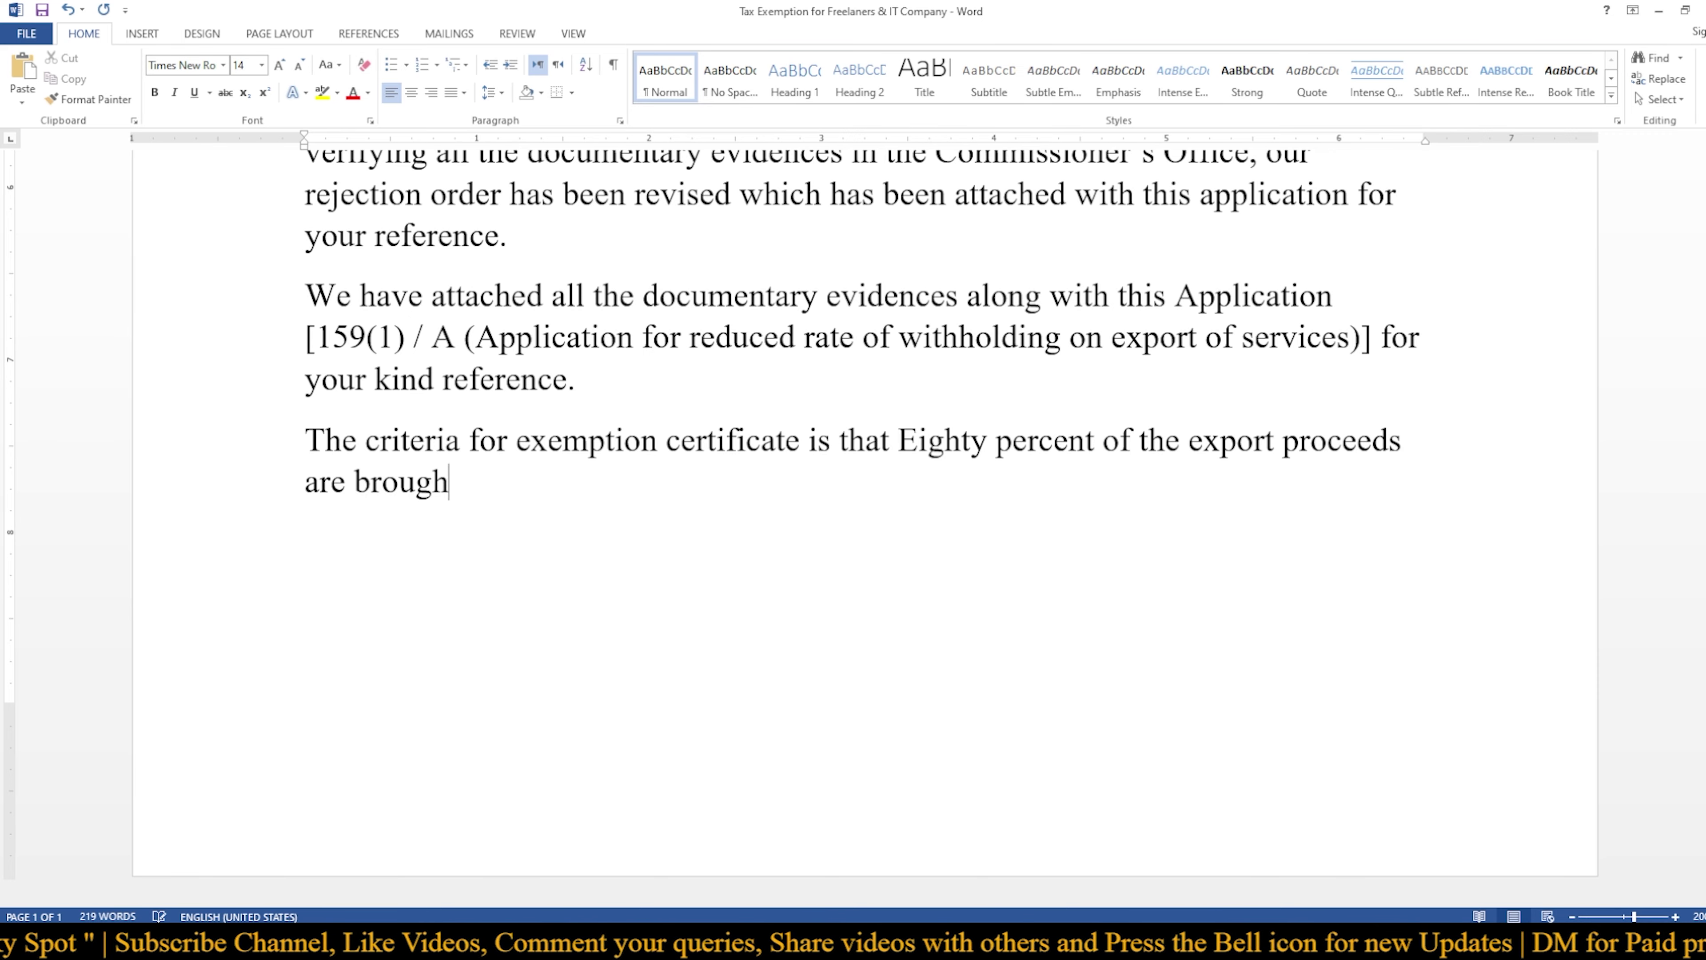
{"action": "type", "text": "t into "}
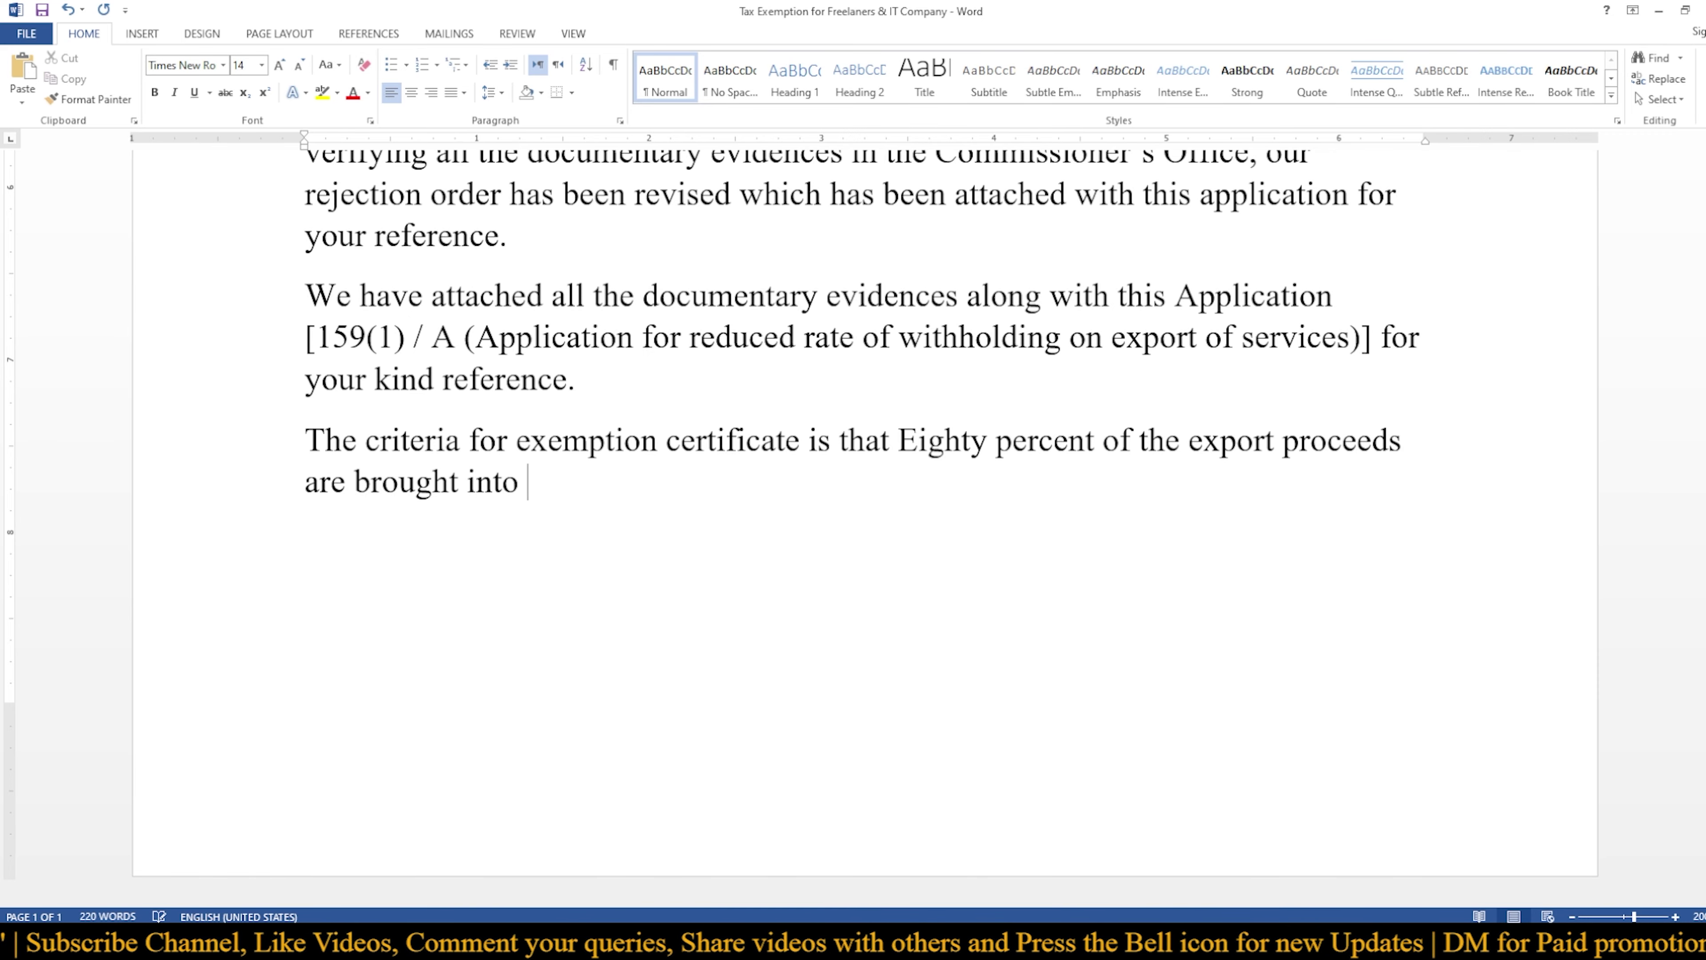
{"action": "type", "text": "OP"}
{"action": "key", "text": "BackSpace"}
{"action": "key", "text": "BackSpace"}
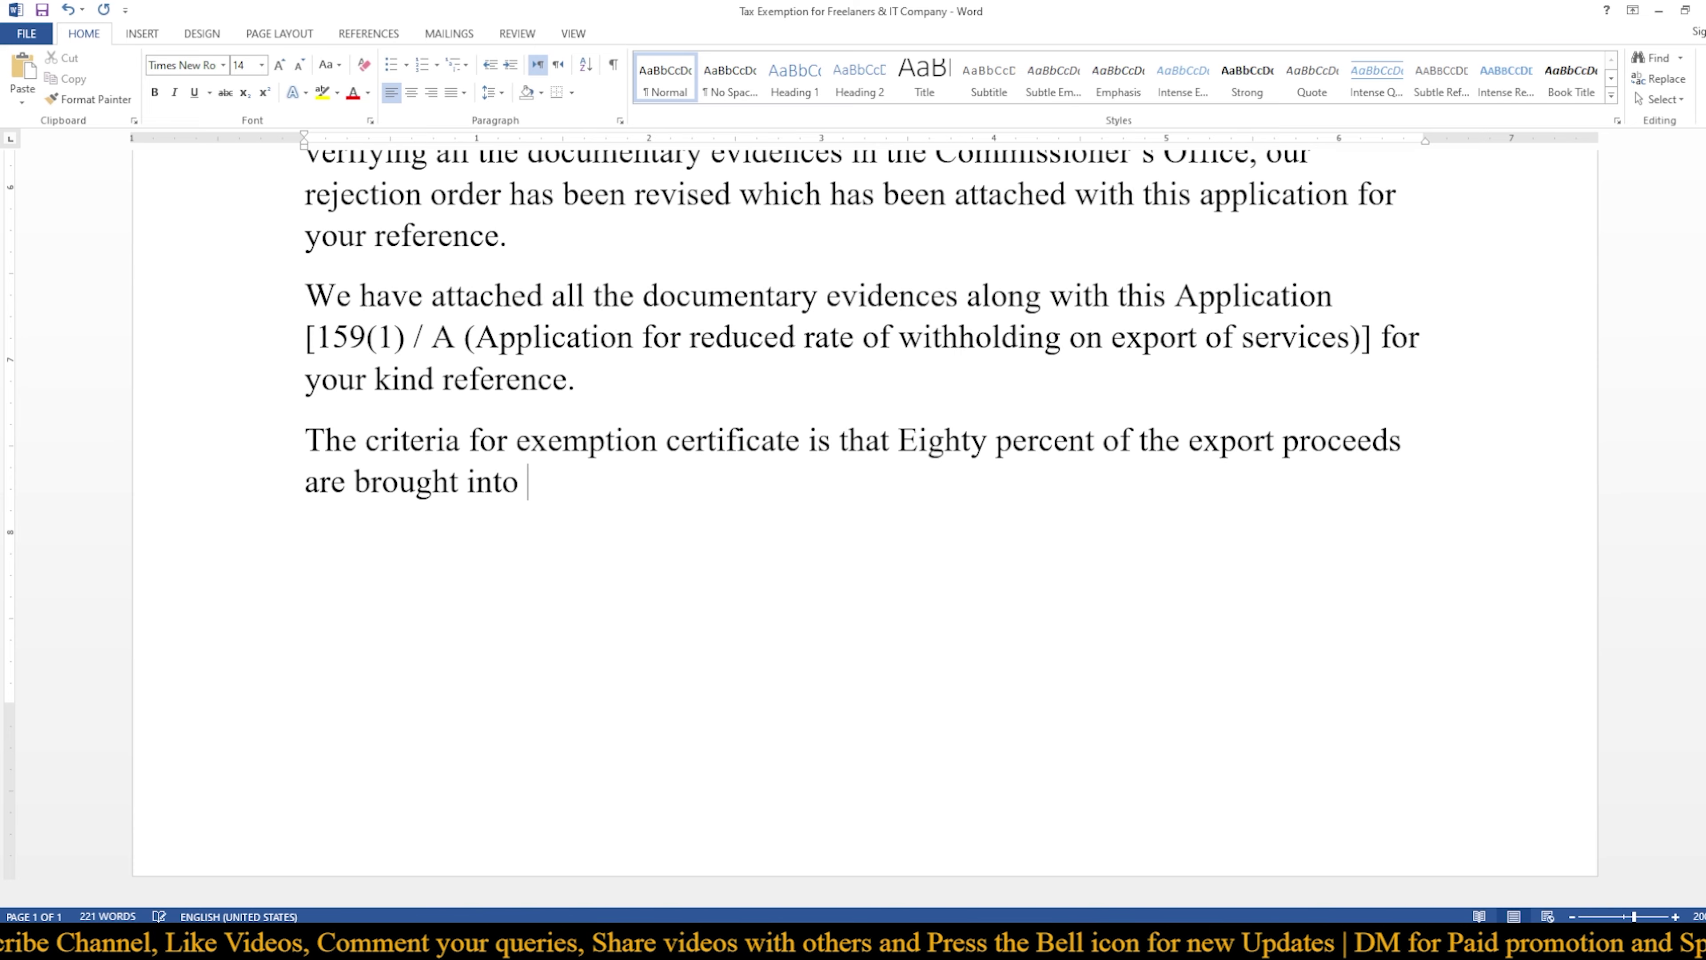
{"action": "type", "text": "Pa"}
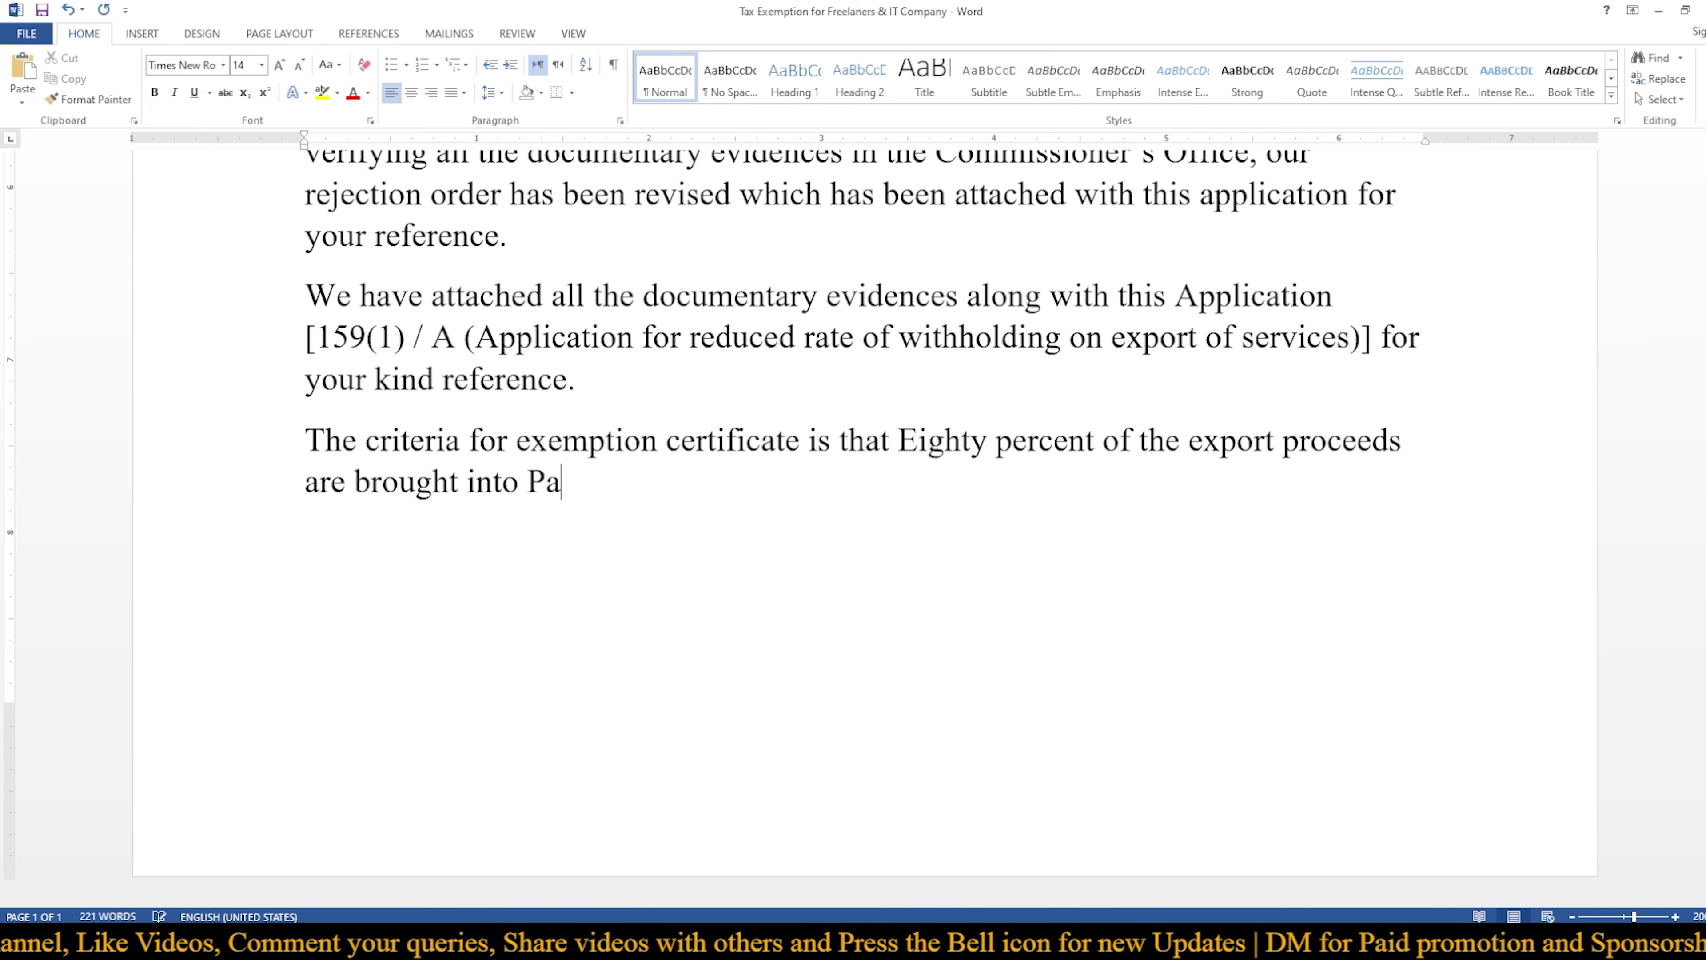
{"action": "type", "text": "kistan i"}
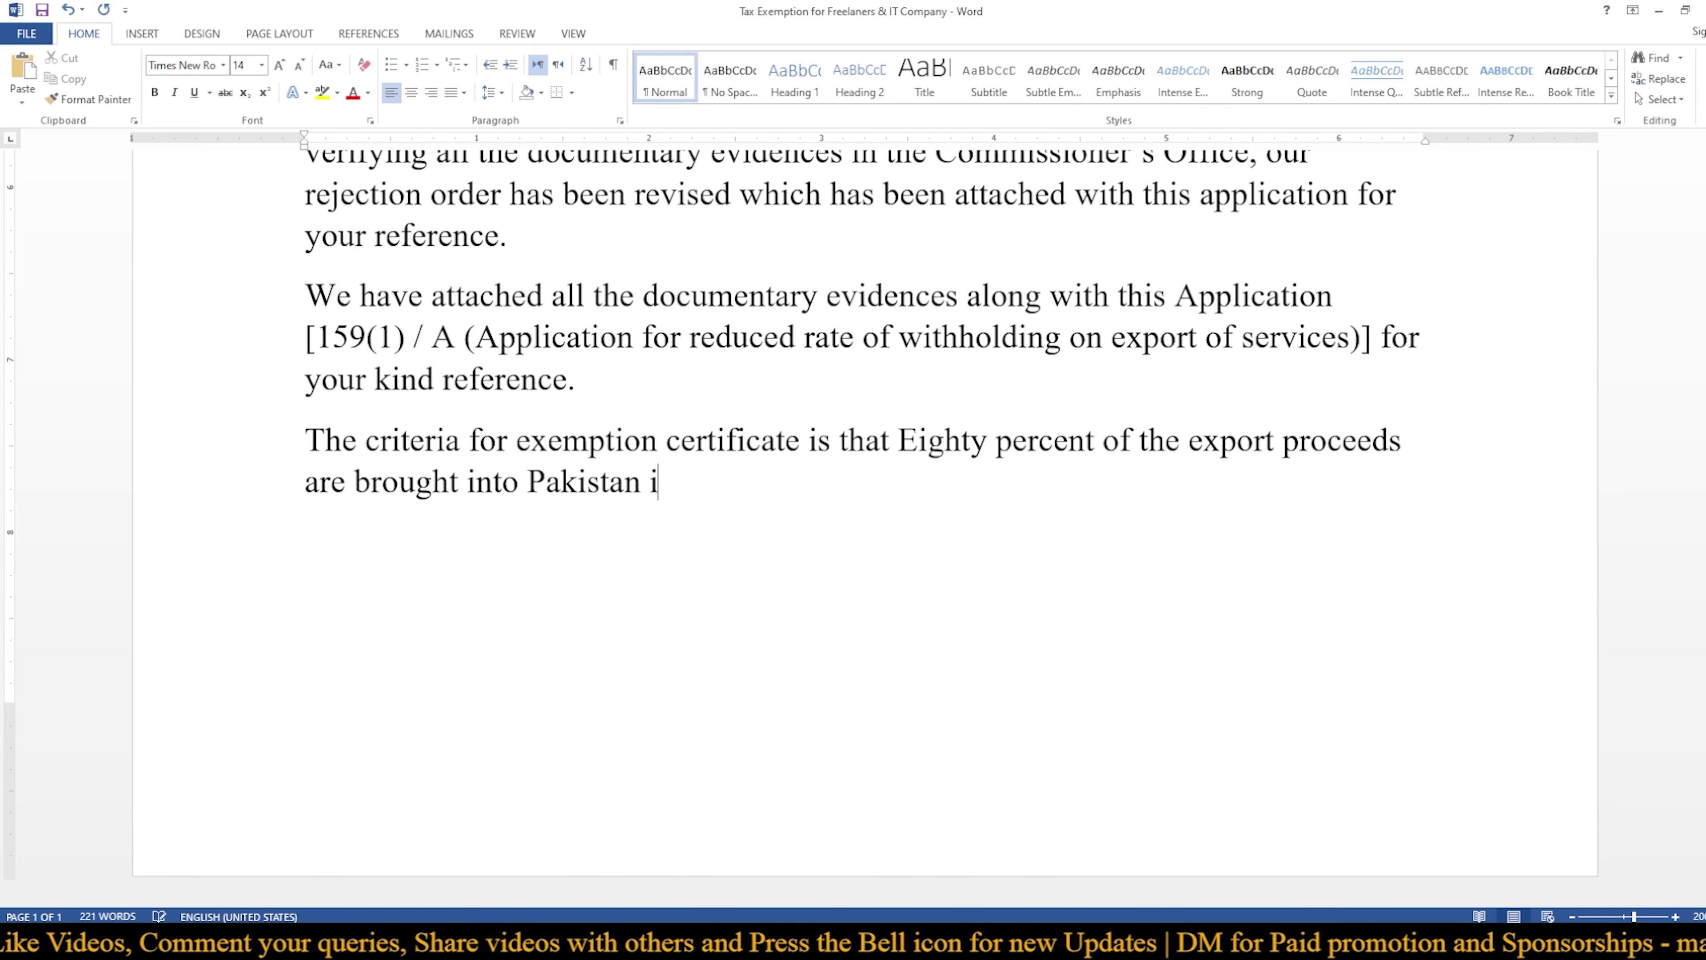
{"action": "type", "text": "n foreign "}
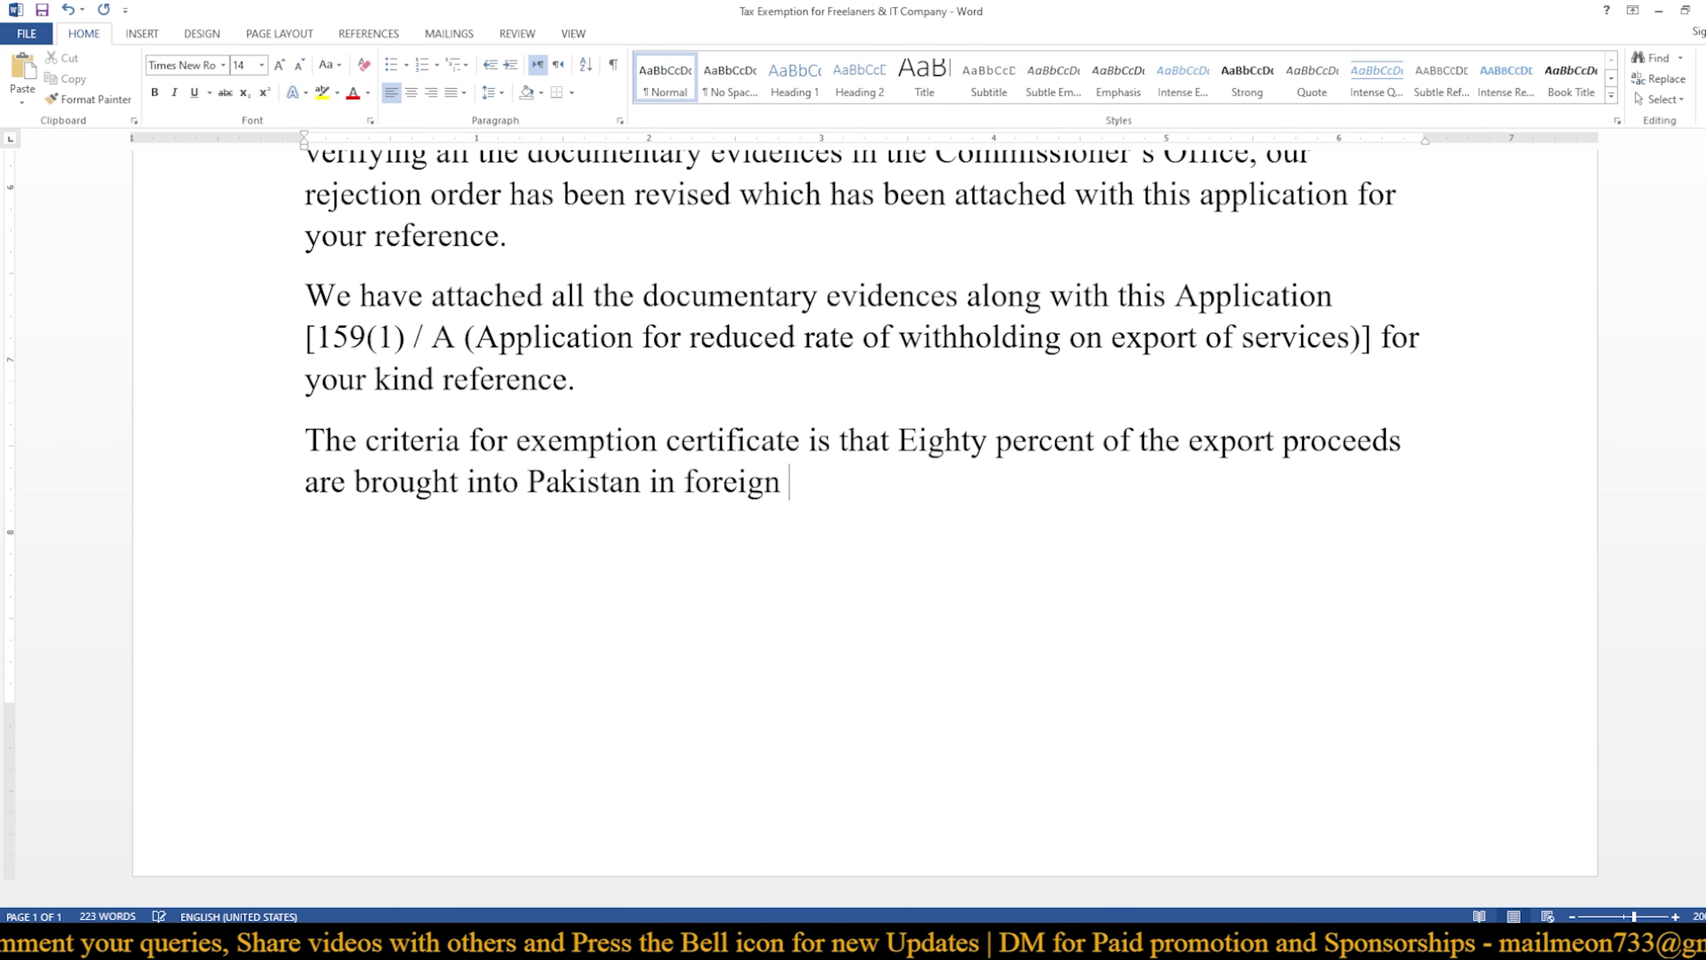
{"action": "type", "text": "exchange"}
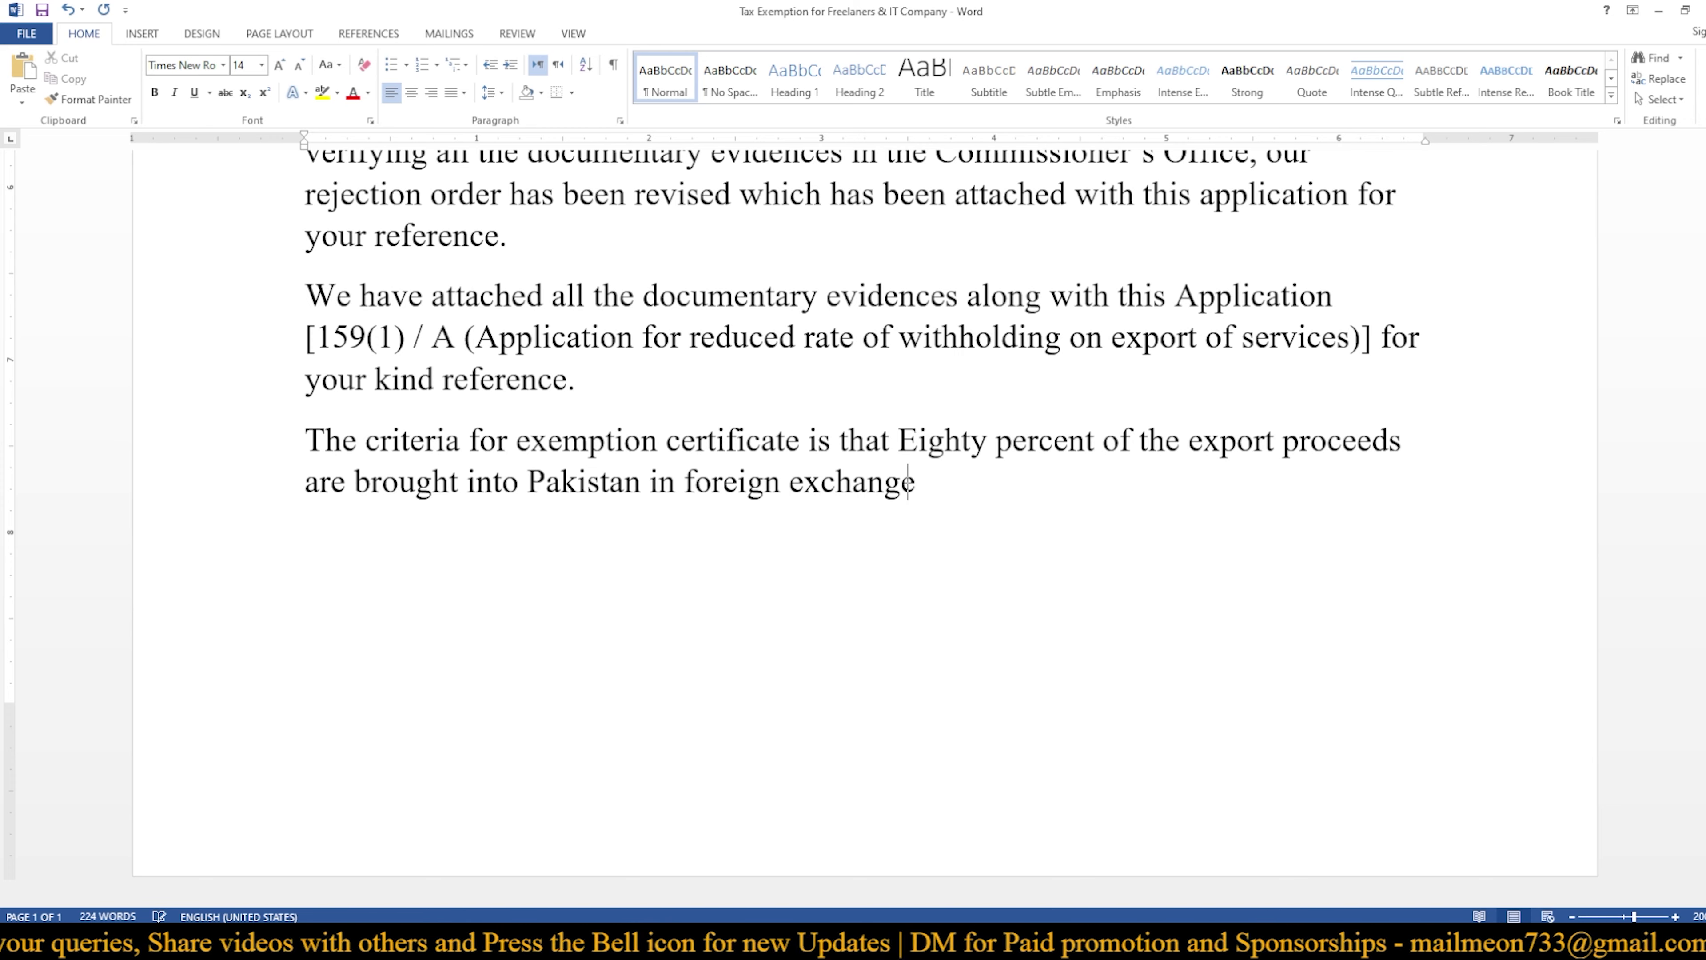
Add "remittance from outside Pakistan" after "foreign exchange", correcting typing slips in the added words
{"action": "type", "text": " re"}
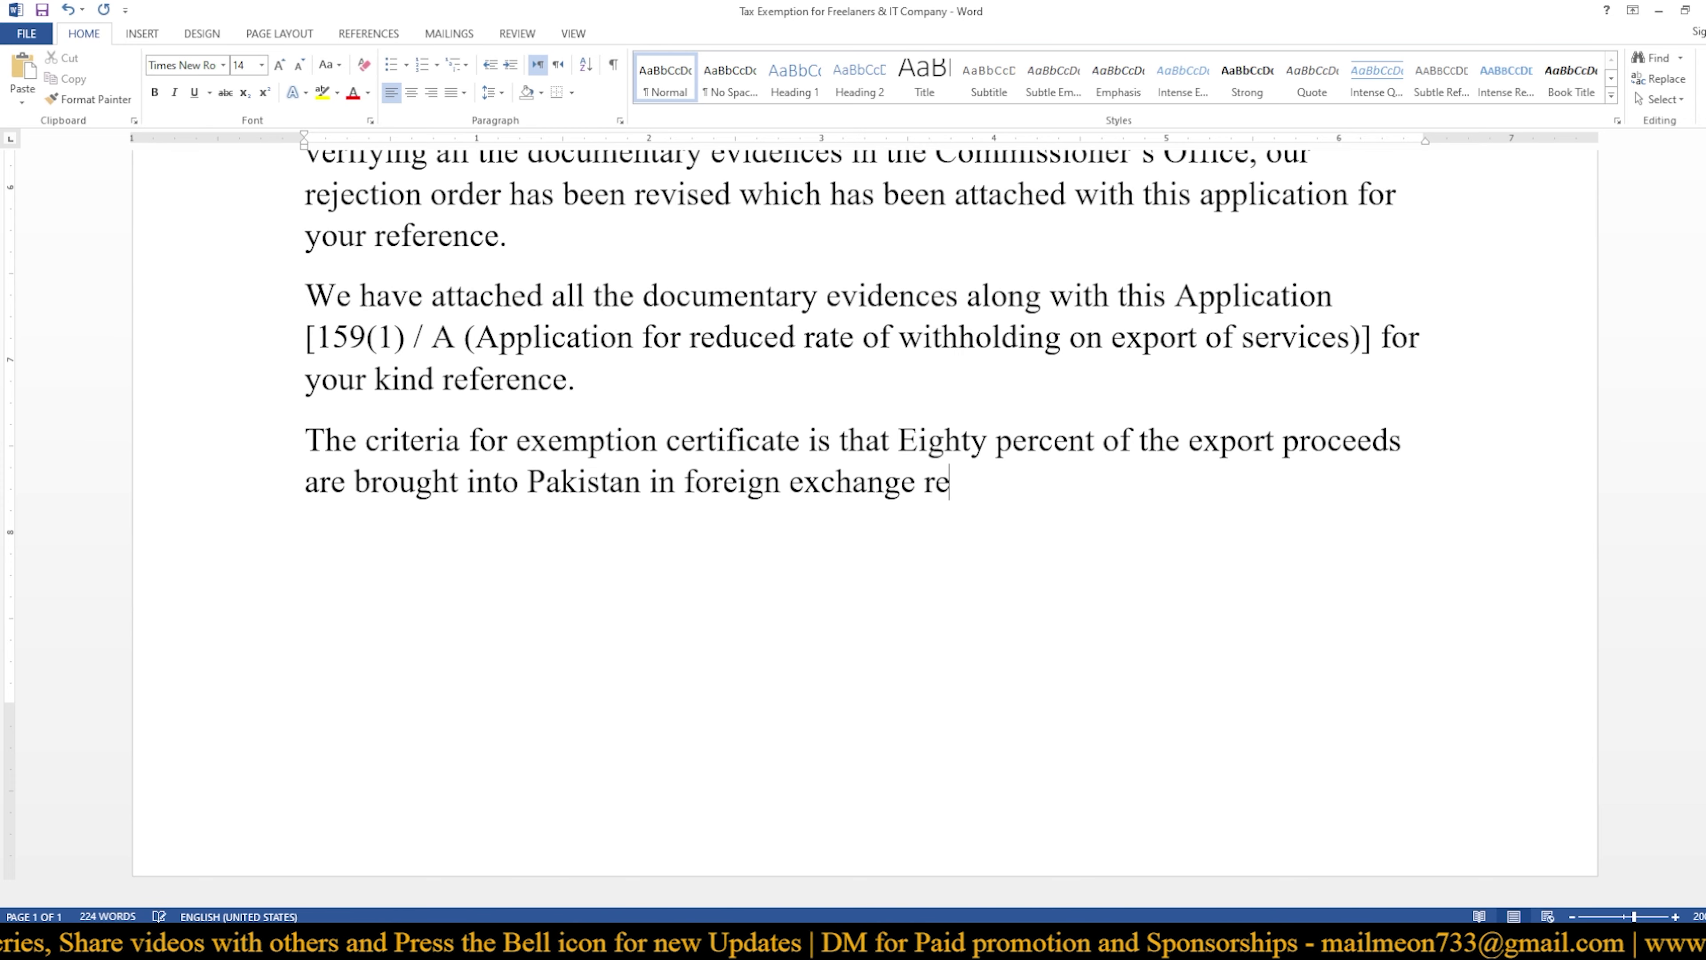
{"action": "type", "text": "mm"}
{"action": "key", "text": "BackSpace"}
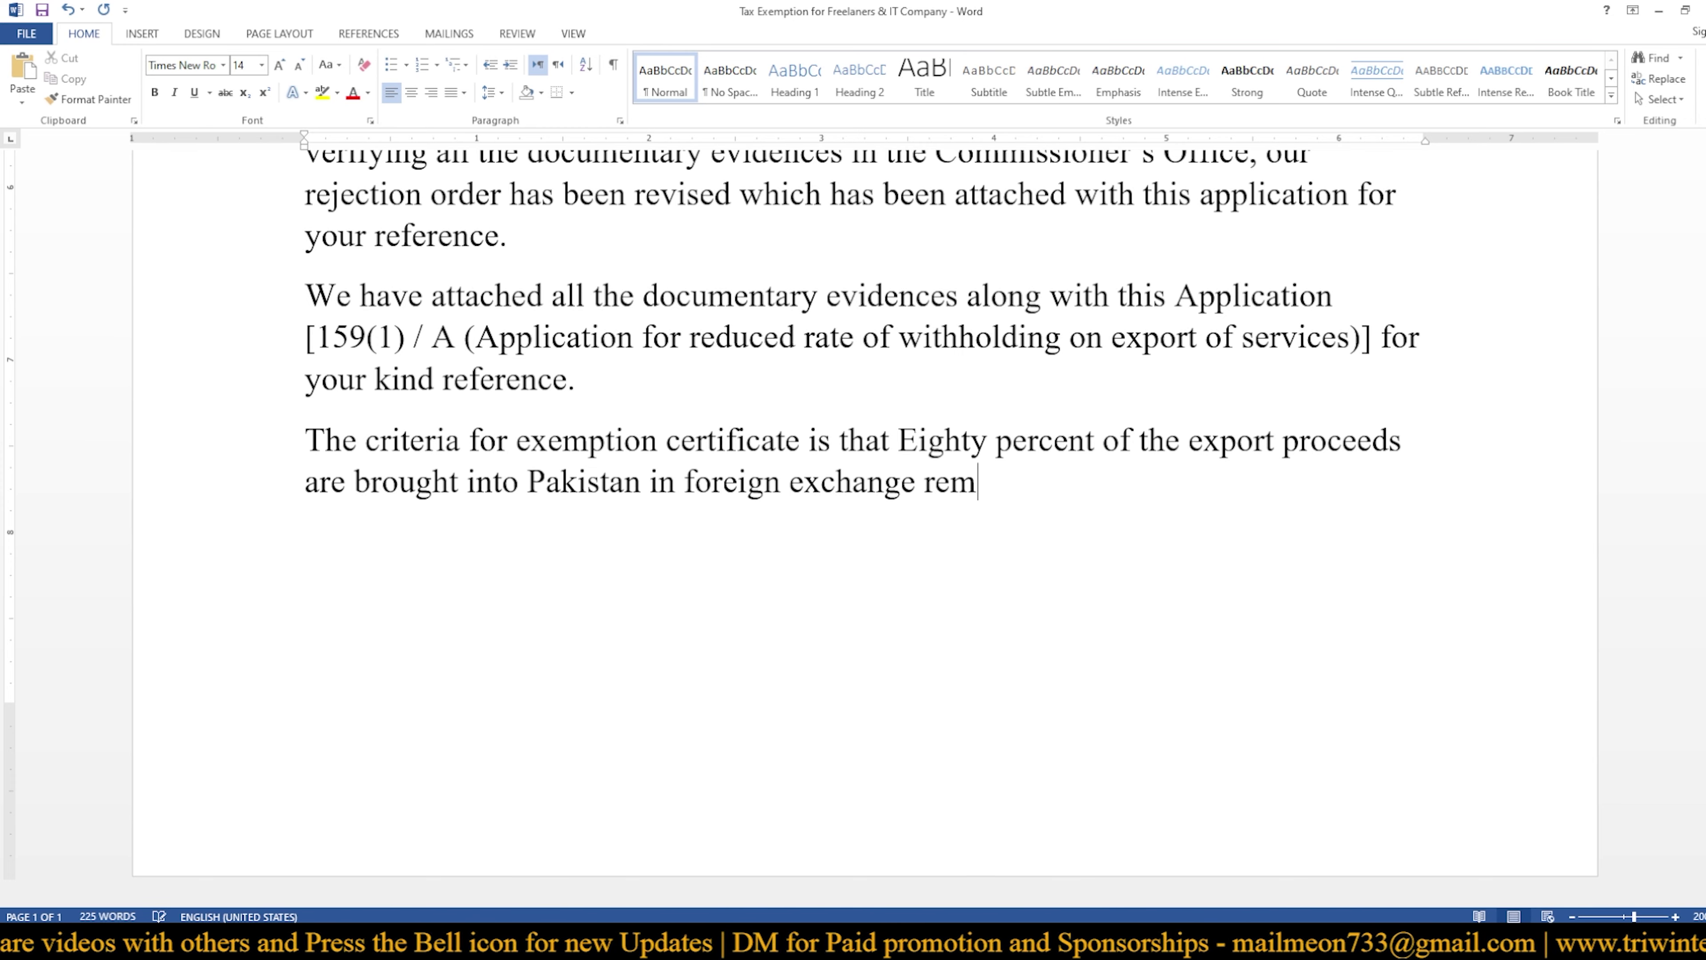
{"action": "type", "text": "itt"}
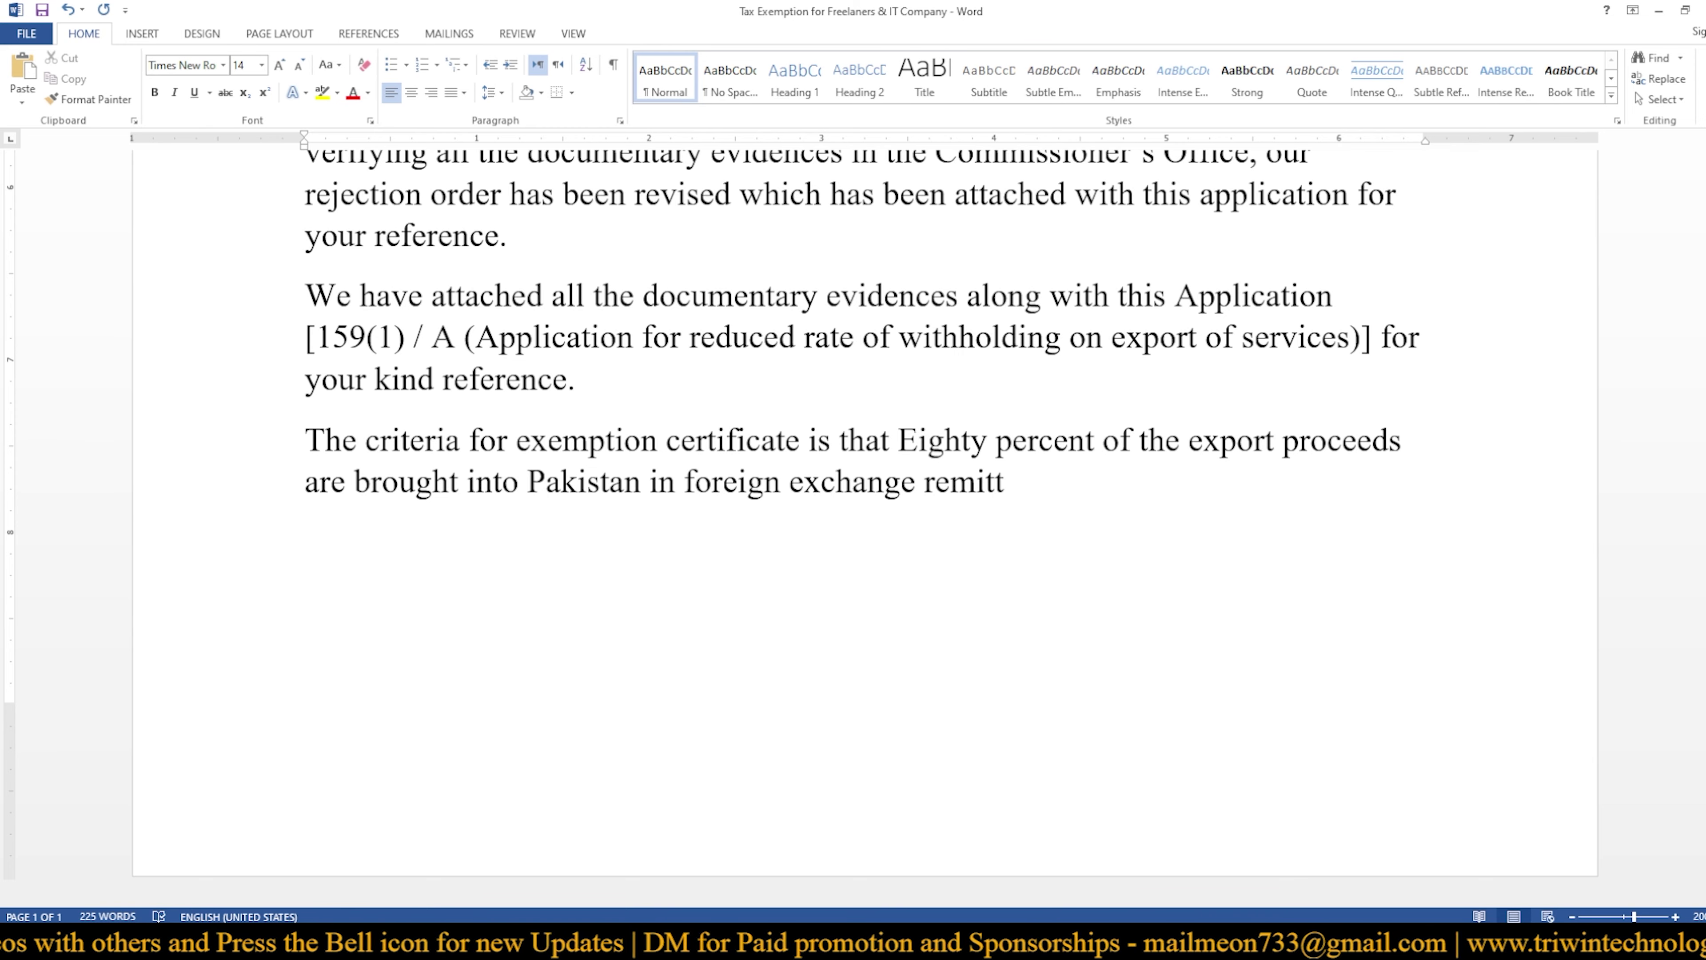
{"action": "type", "text": "ance "}
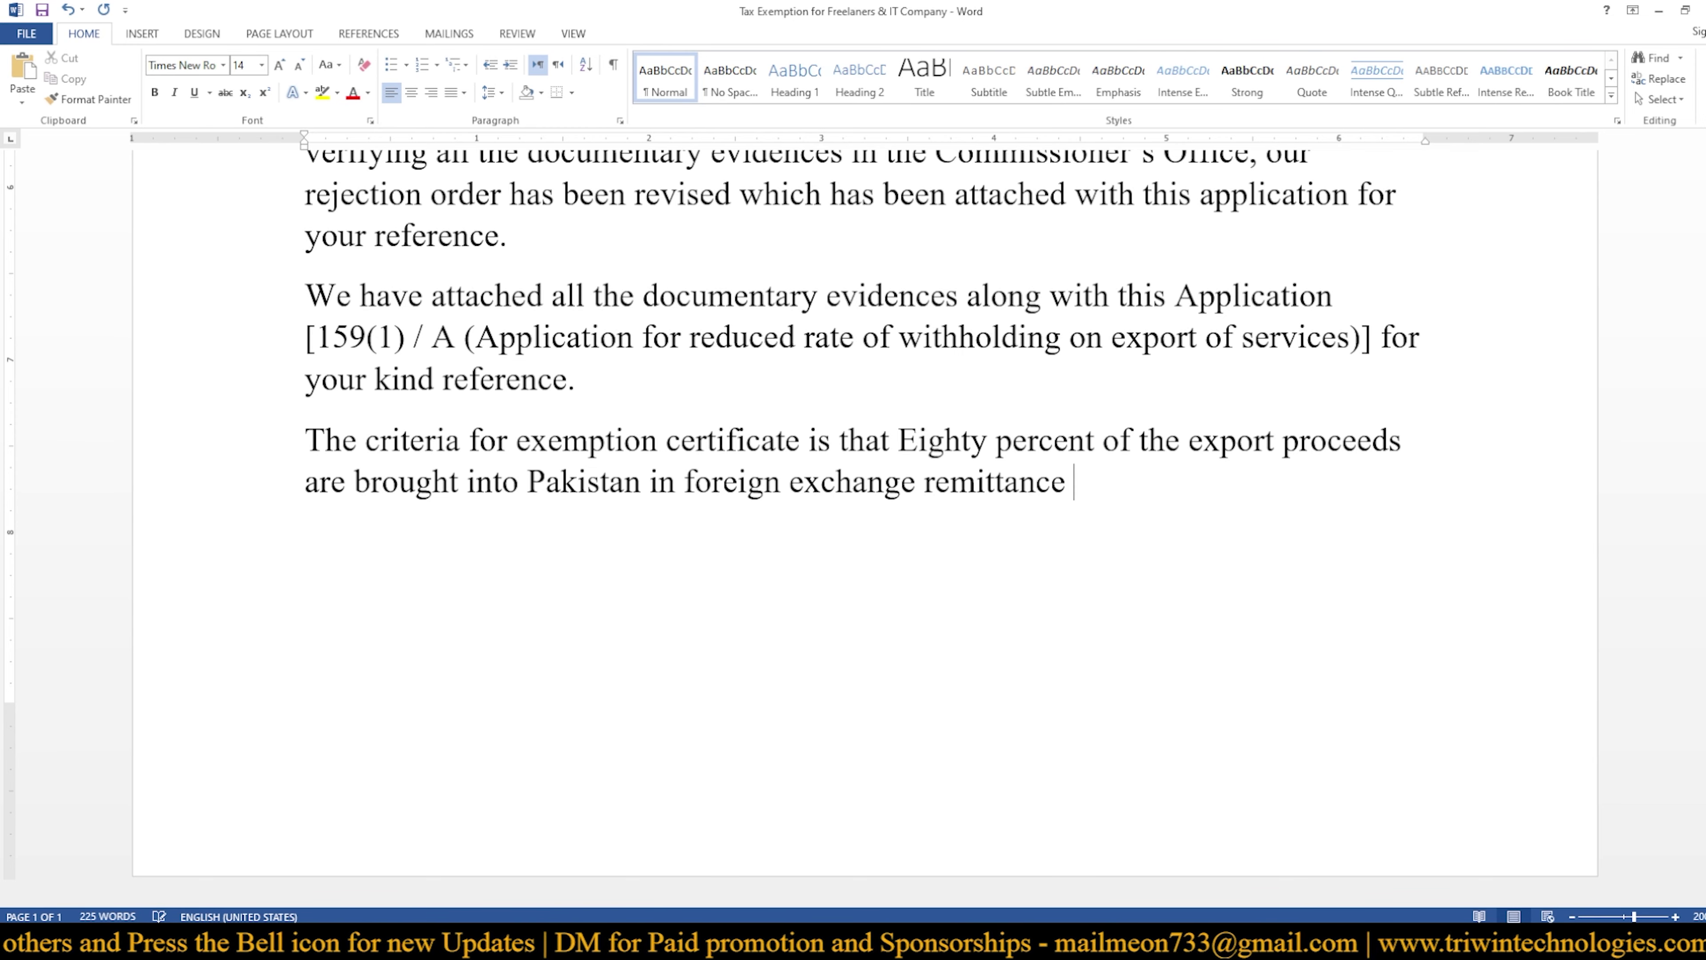
{"action": "type", "text": "from o"}
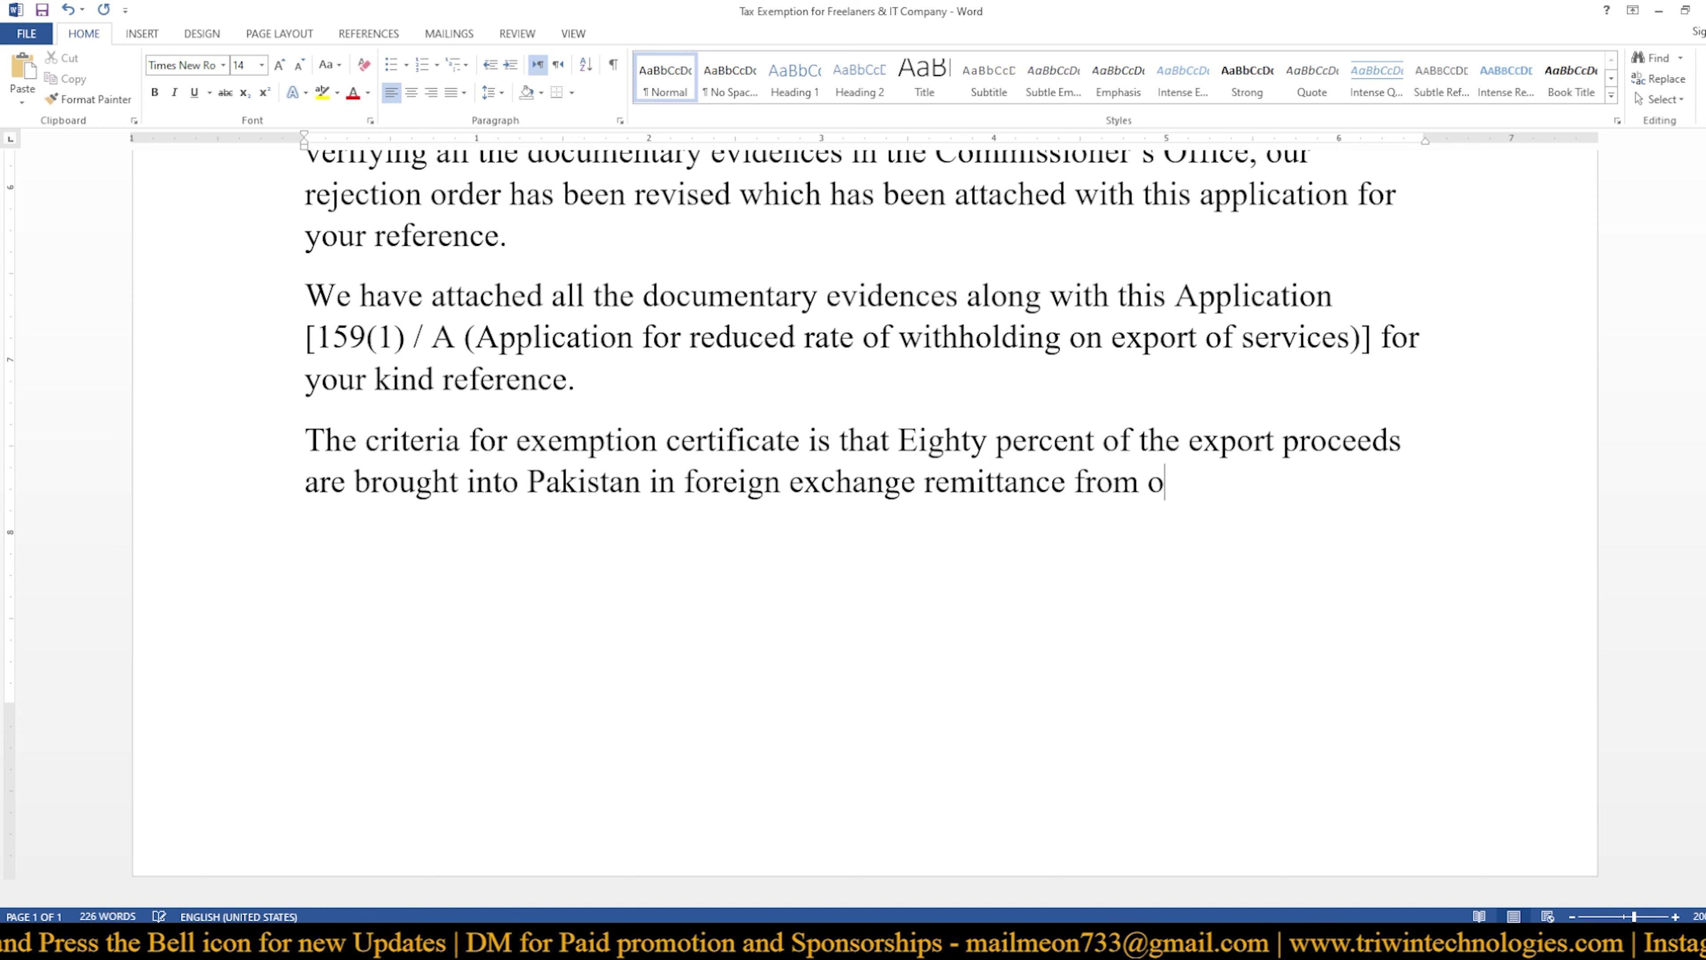
{"action": "type", "text": "utside"}
{"action": "key", "text": "BackSpace"}
{"action": "key", "text": "BackSpace"}
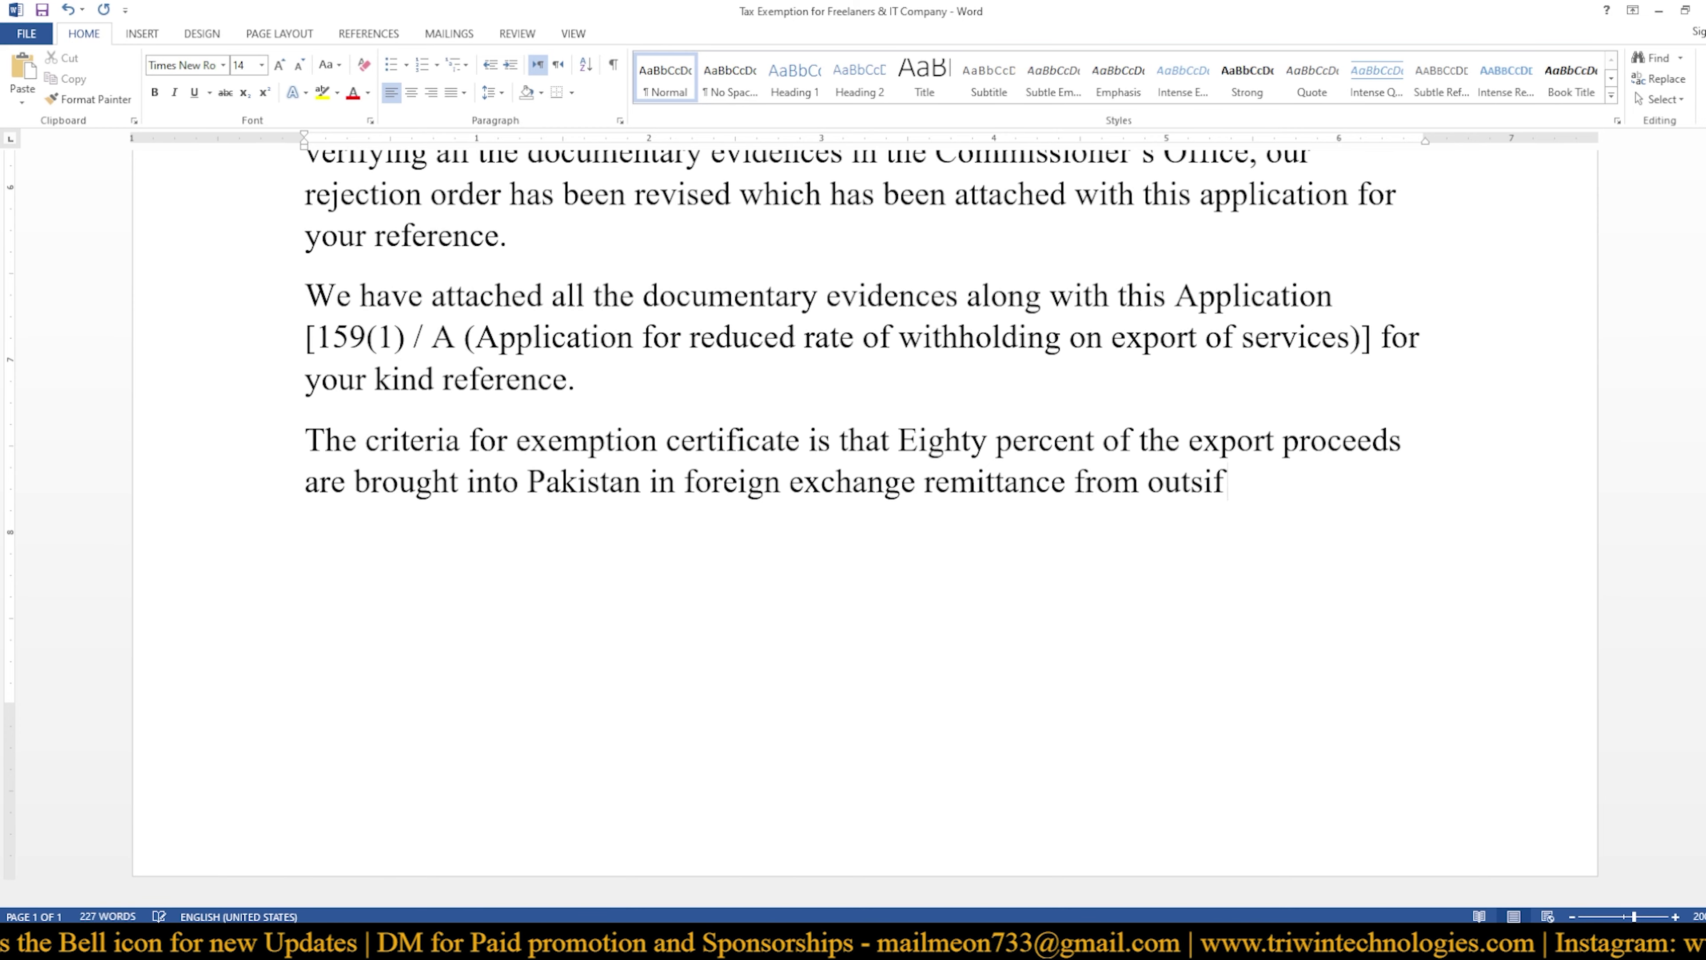
{"action": "type", "text": "de "}
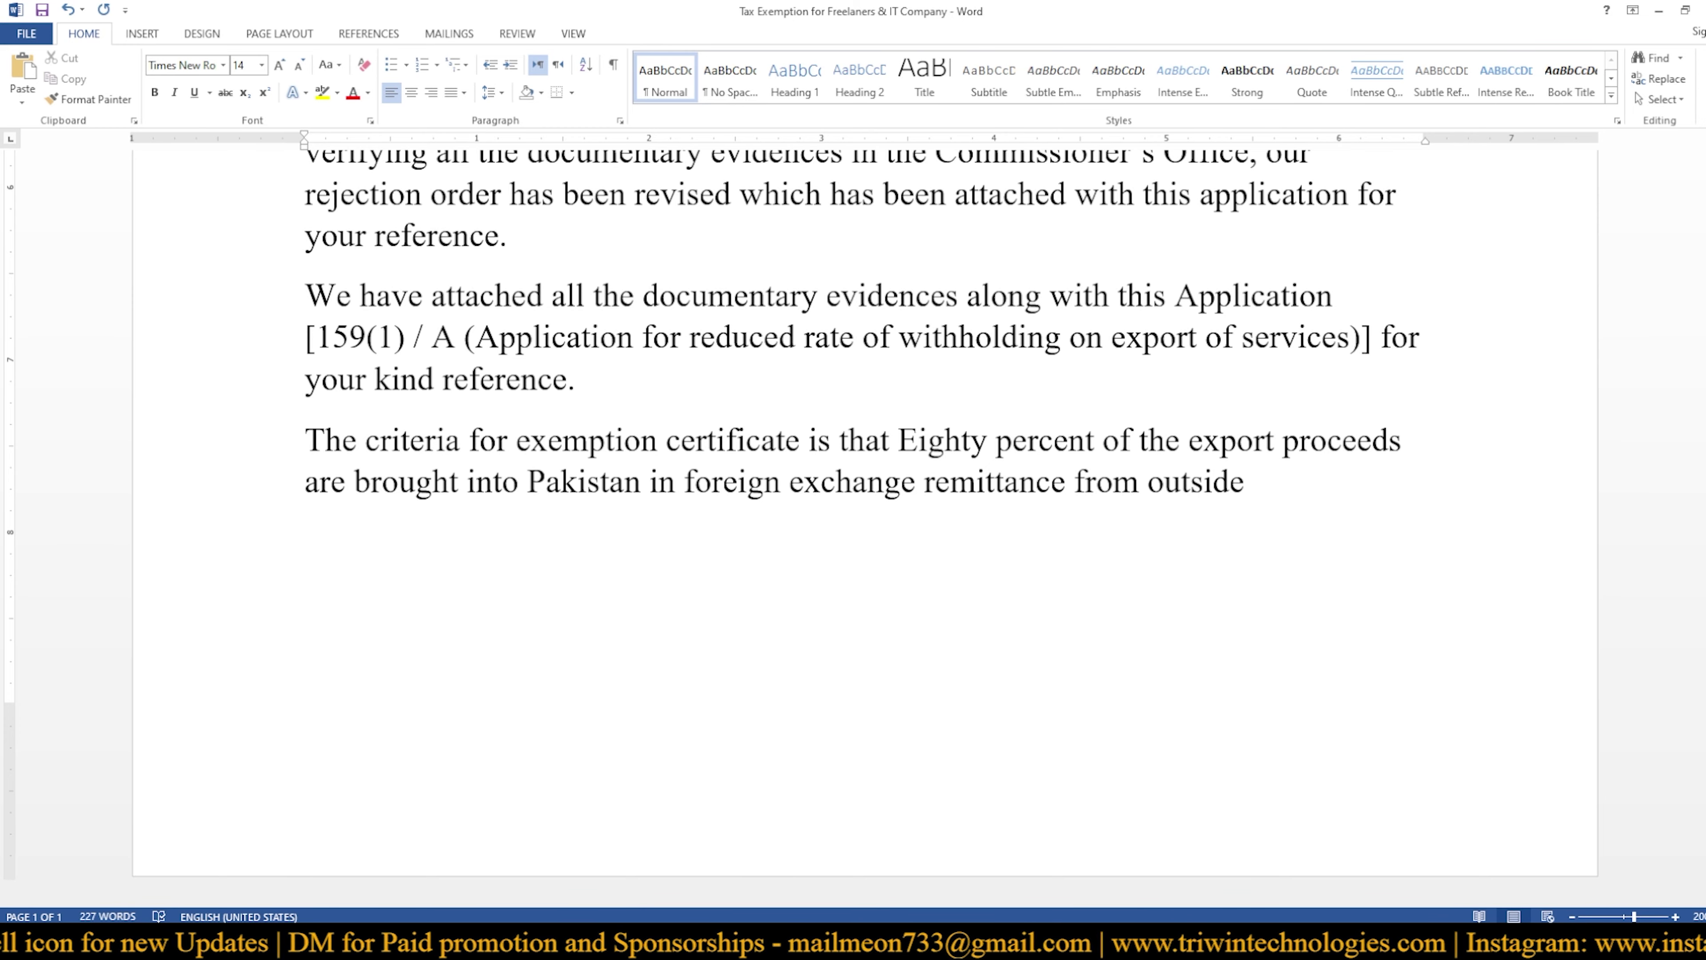
{"action": "type", "text": "Pakistan"}
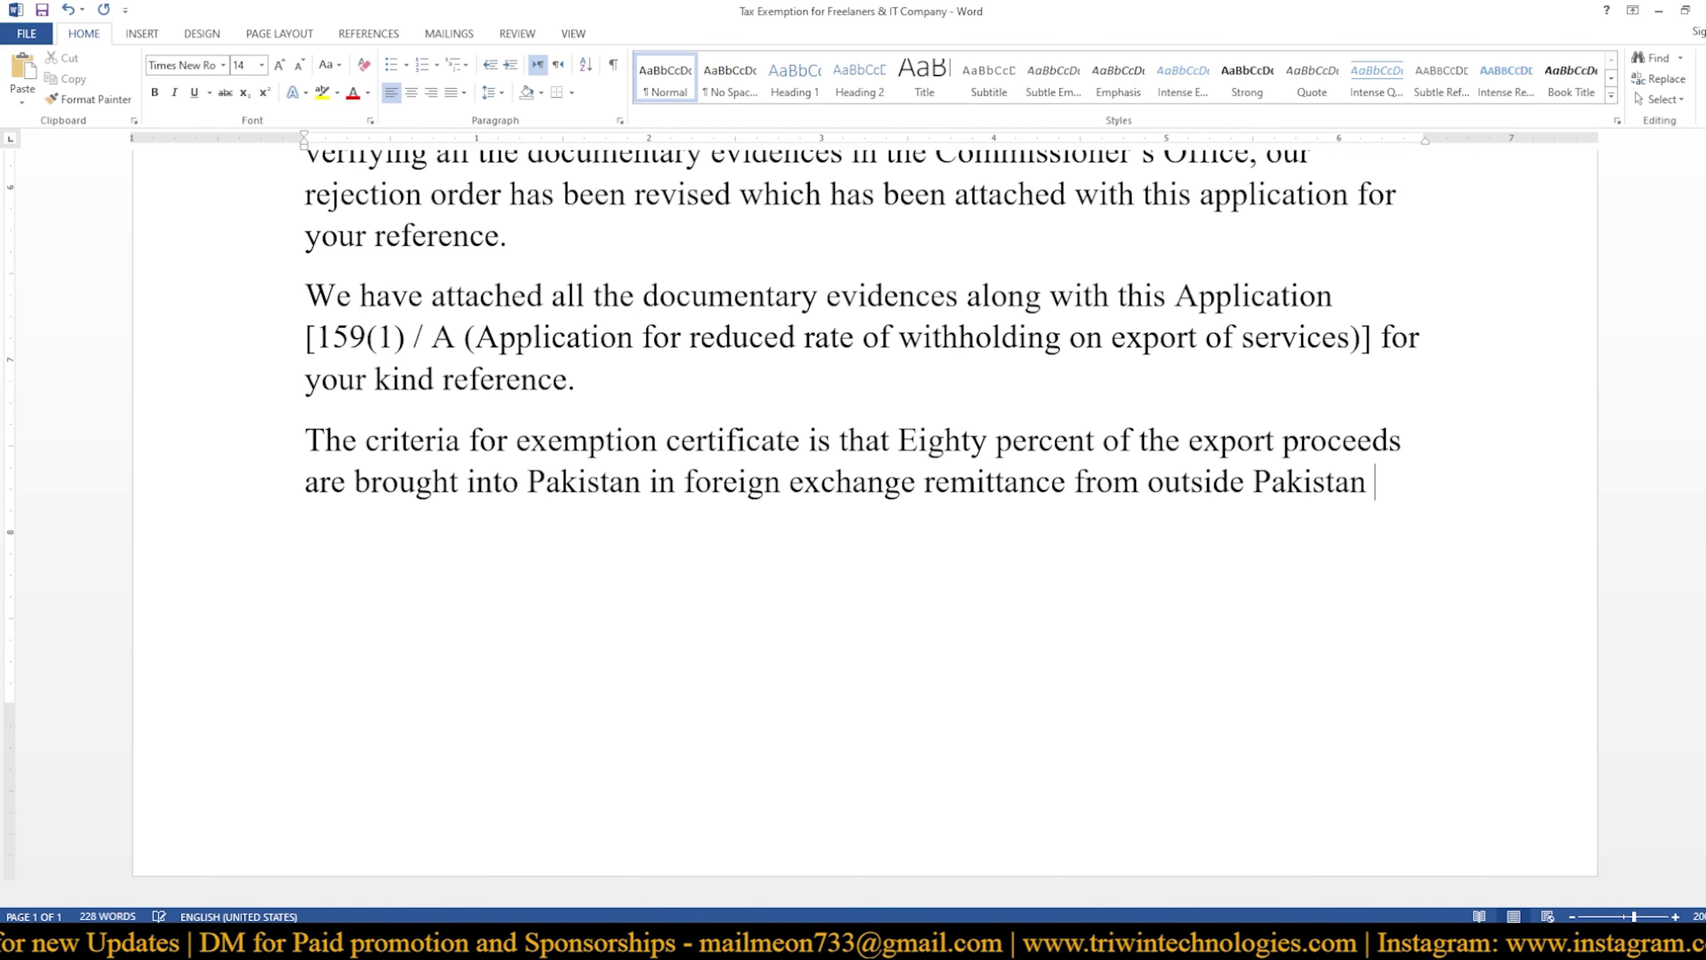
Add "through normal banking channels" after "outside Pakistan", correcting the misspelled "banking"
{"action": "key", "text": "BackSpace"}
{"action": "type", "text": "through"}
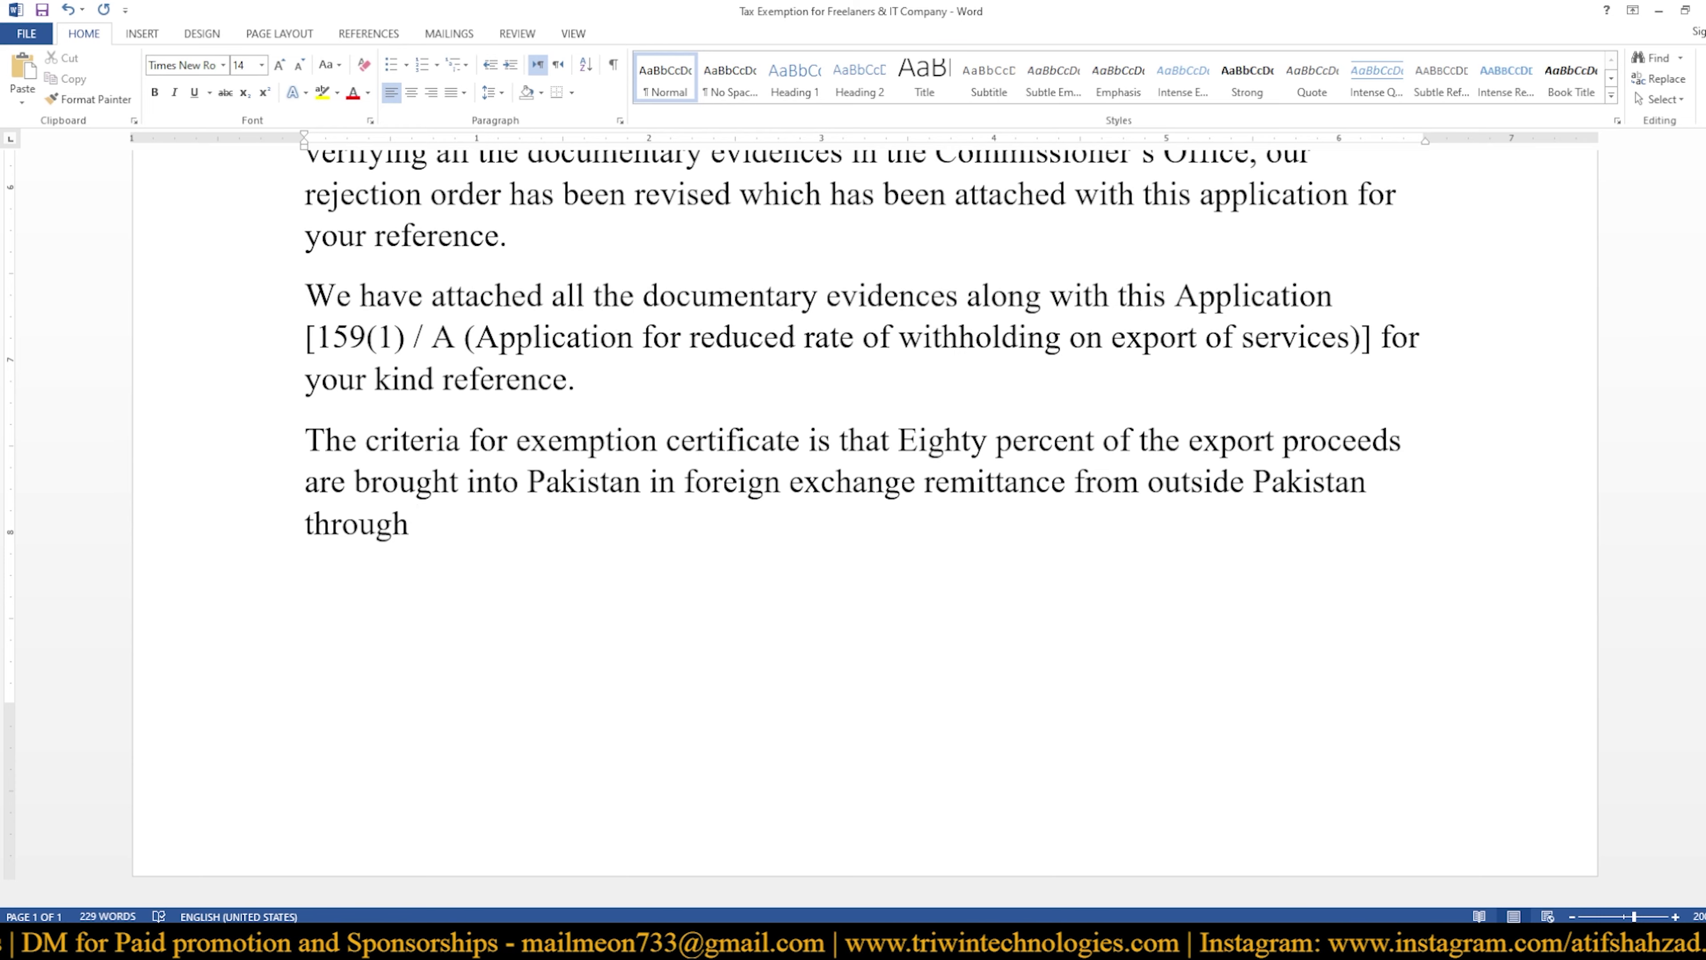
{"action": "type", "text": " normal ban"}
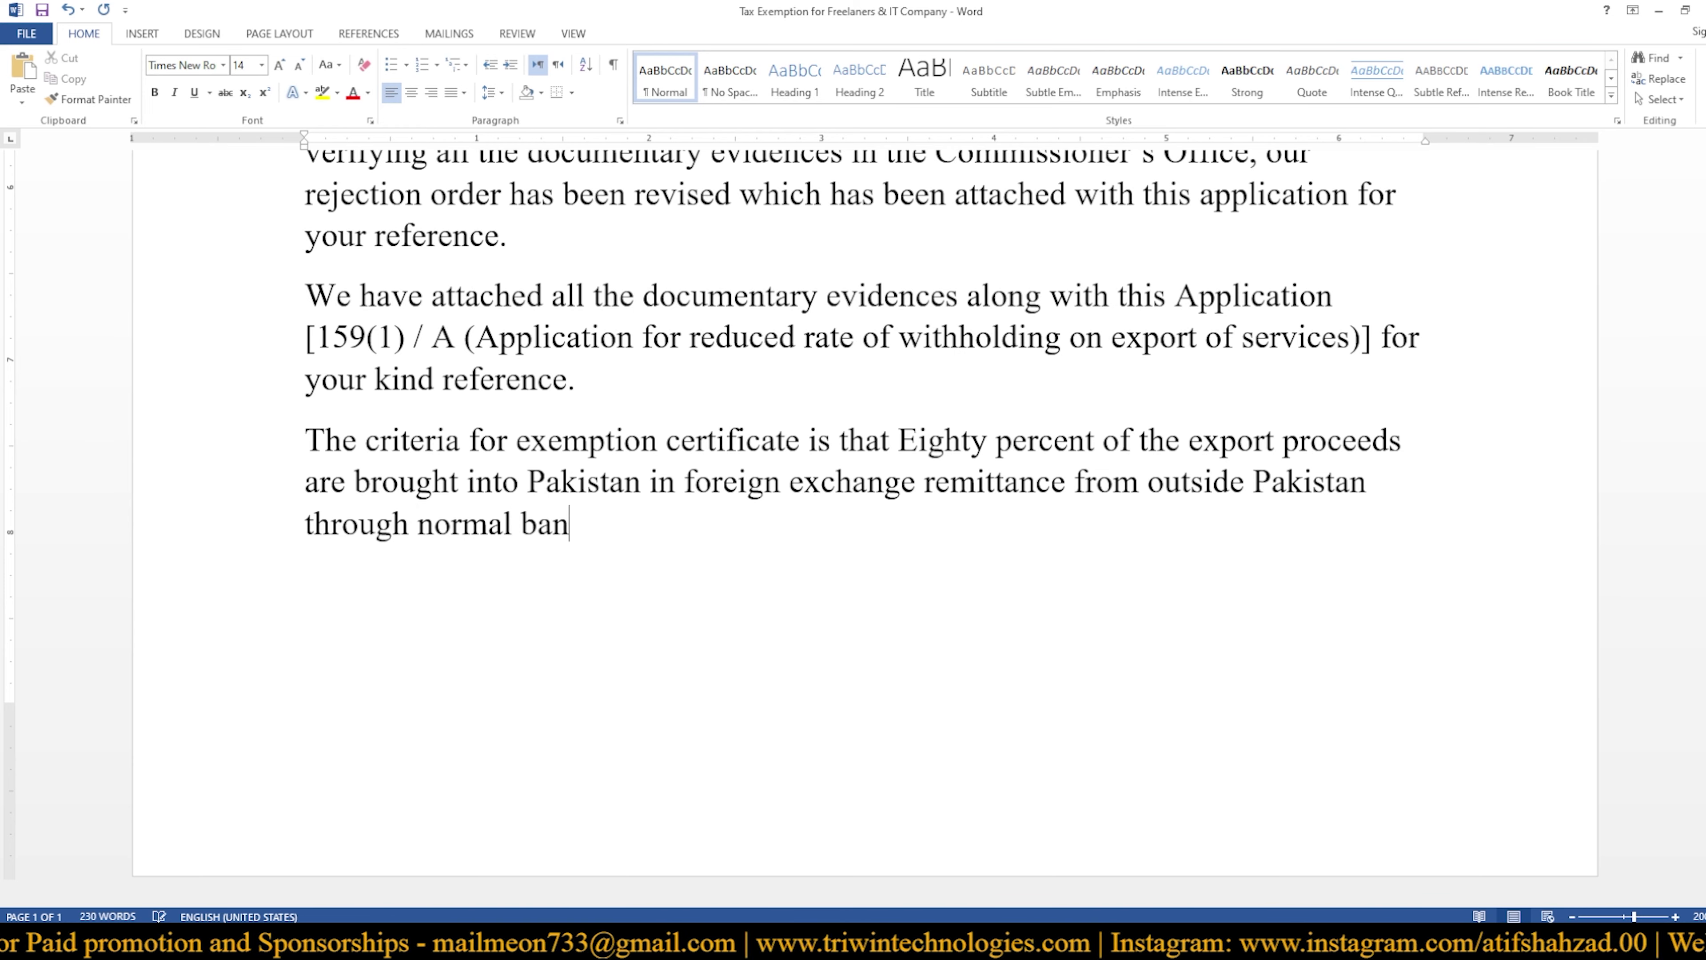
{"action": "type", "text": "kiong"}
{"action": "key", "text": "BackSpace"}
{"action": "key", "text": "BackSpace"}
{"action": "key", "text": "BackSpace"}
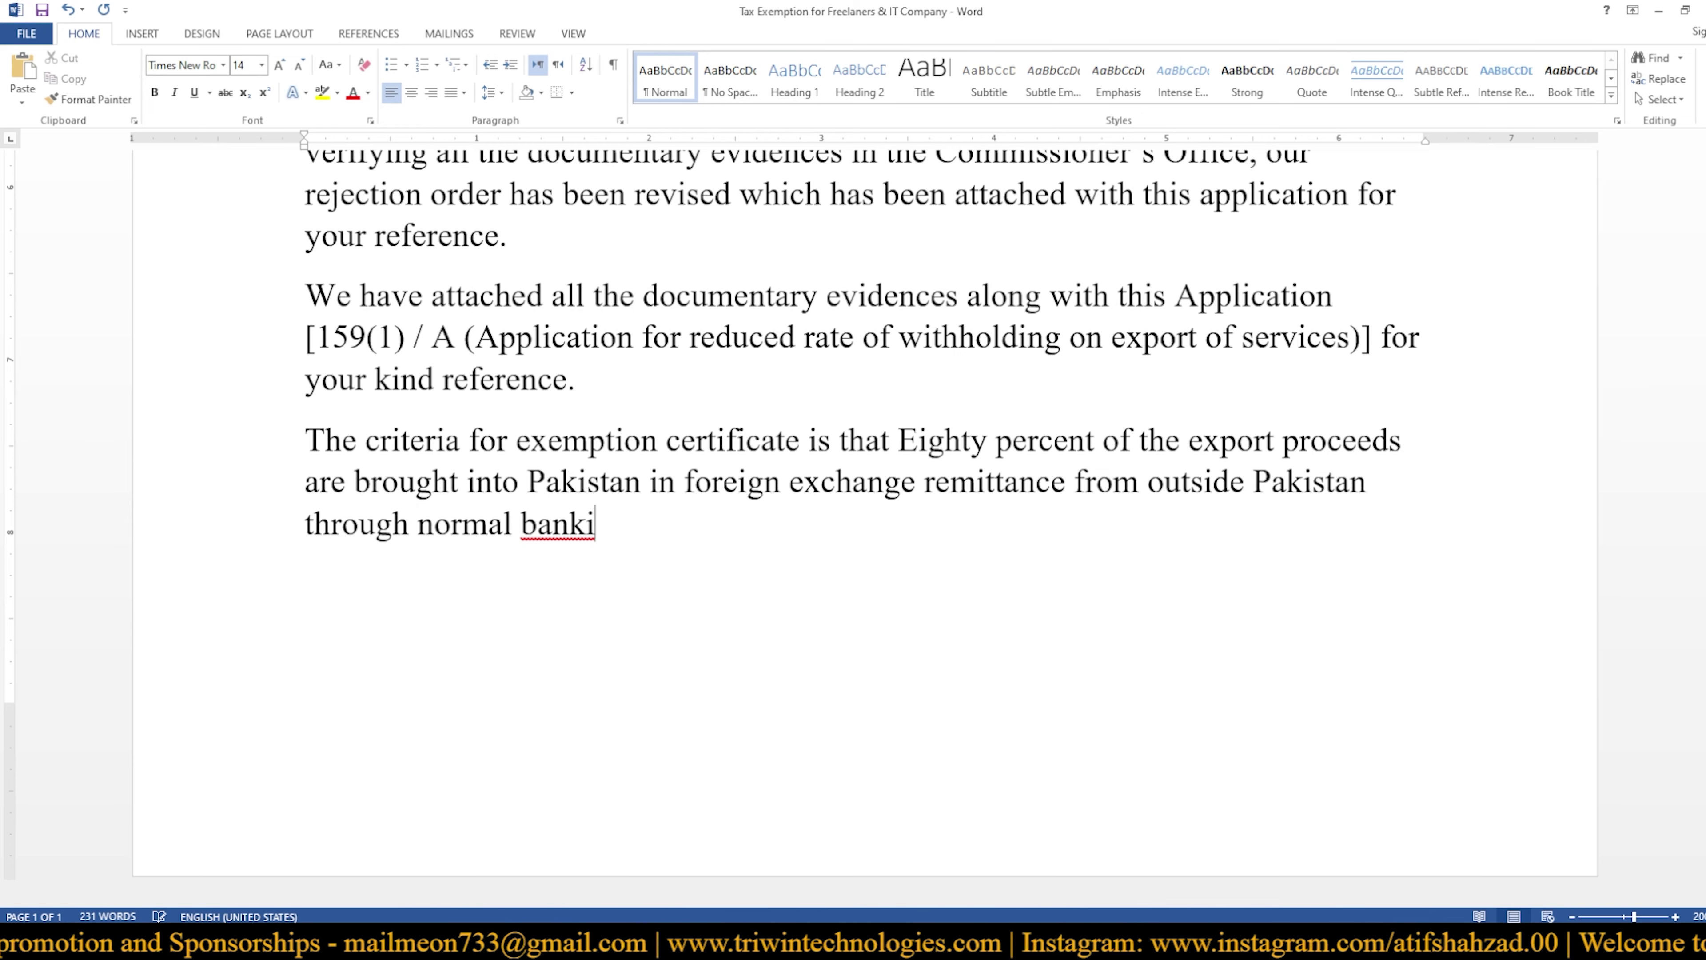
{"action": "type", "text": "nf"}
{"action": "key", "text": "BackSpace"}
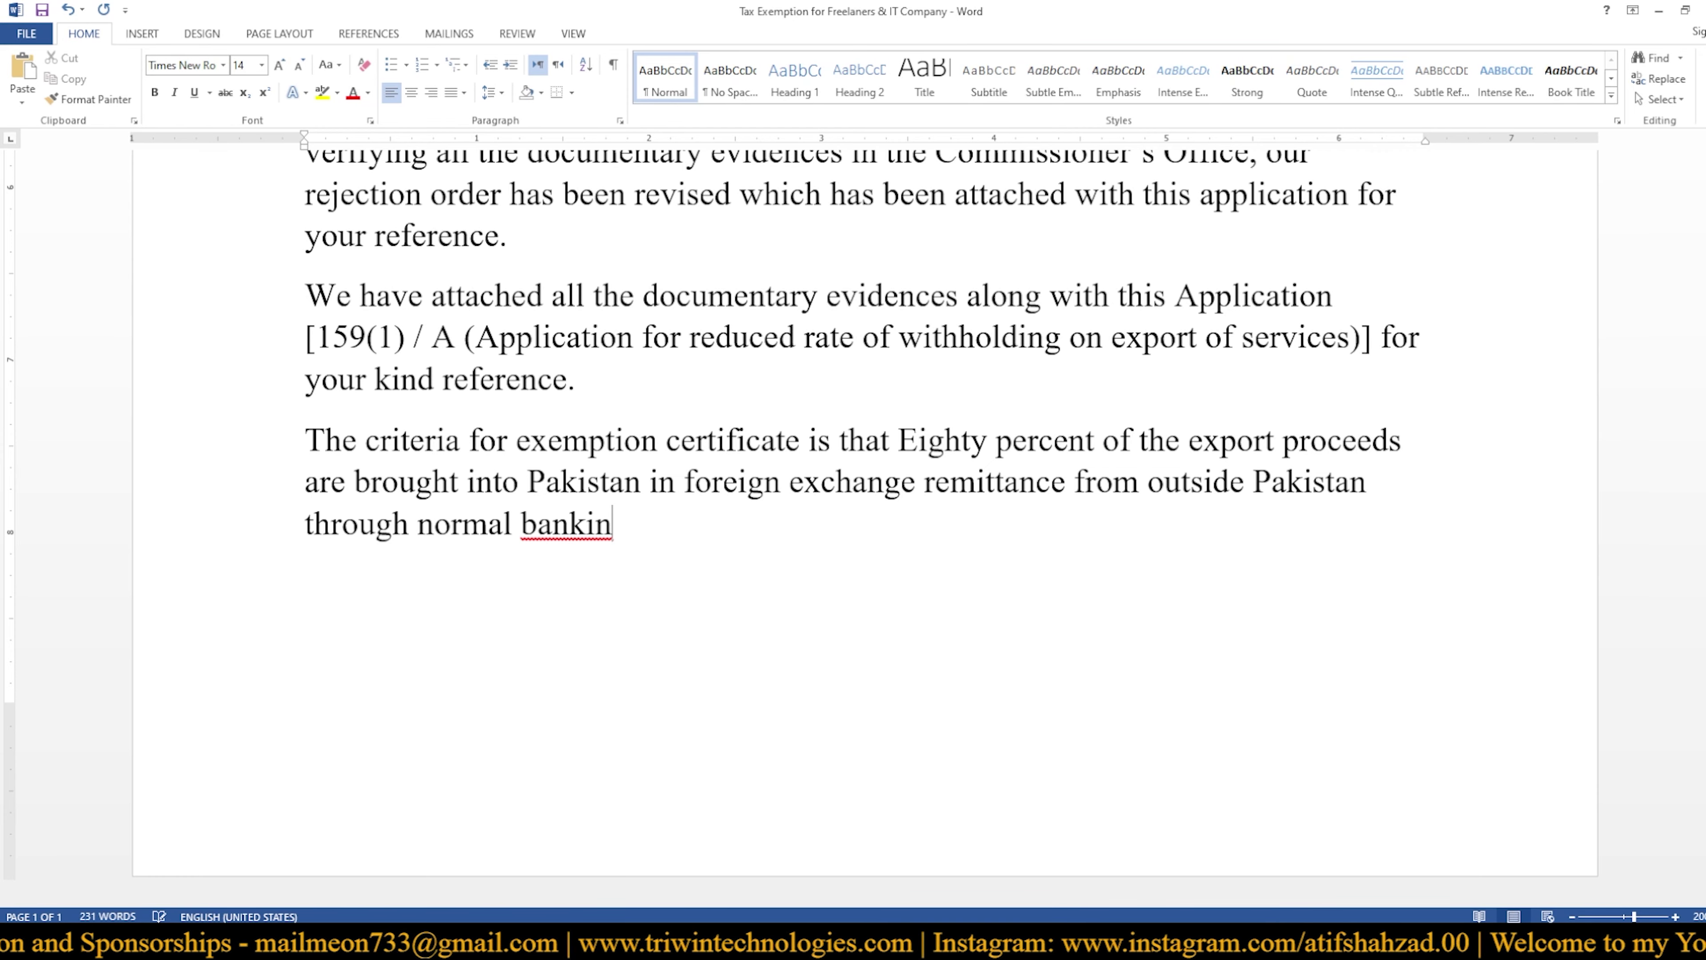
{"action": "type", "text": "g ch"}
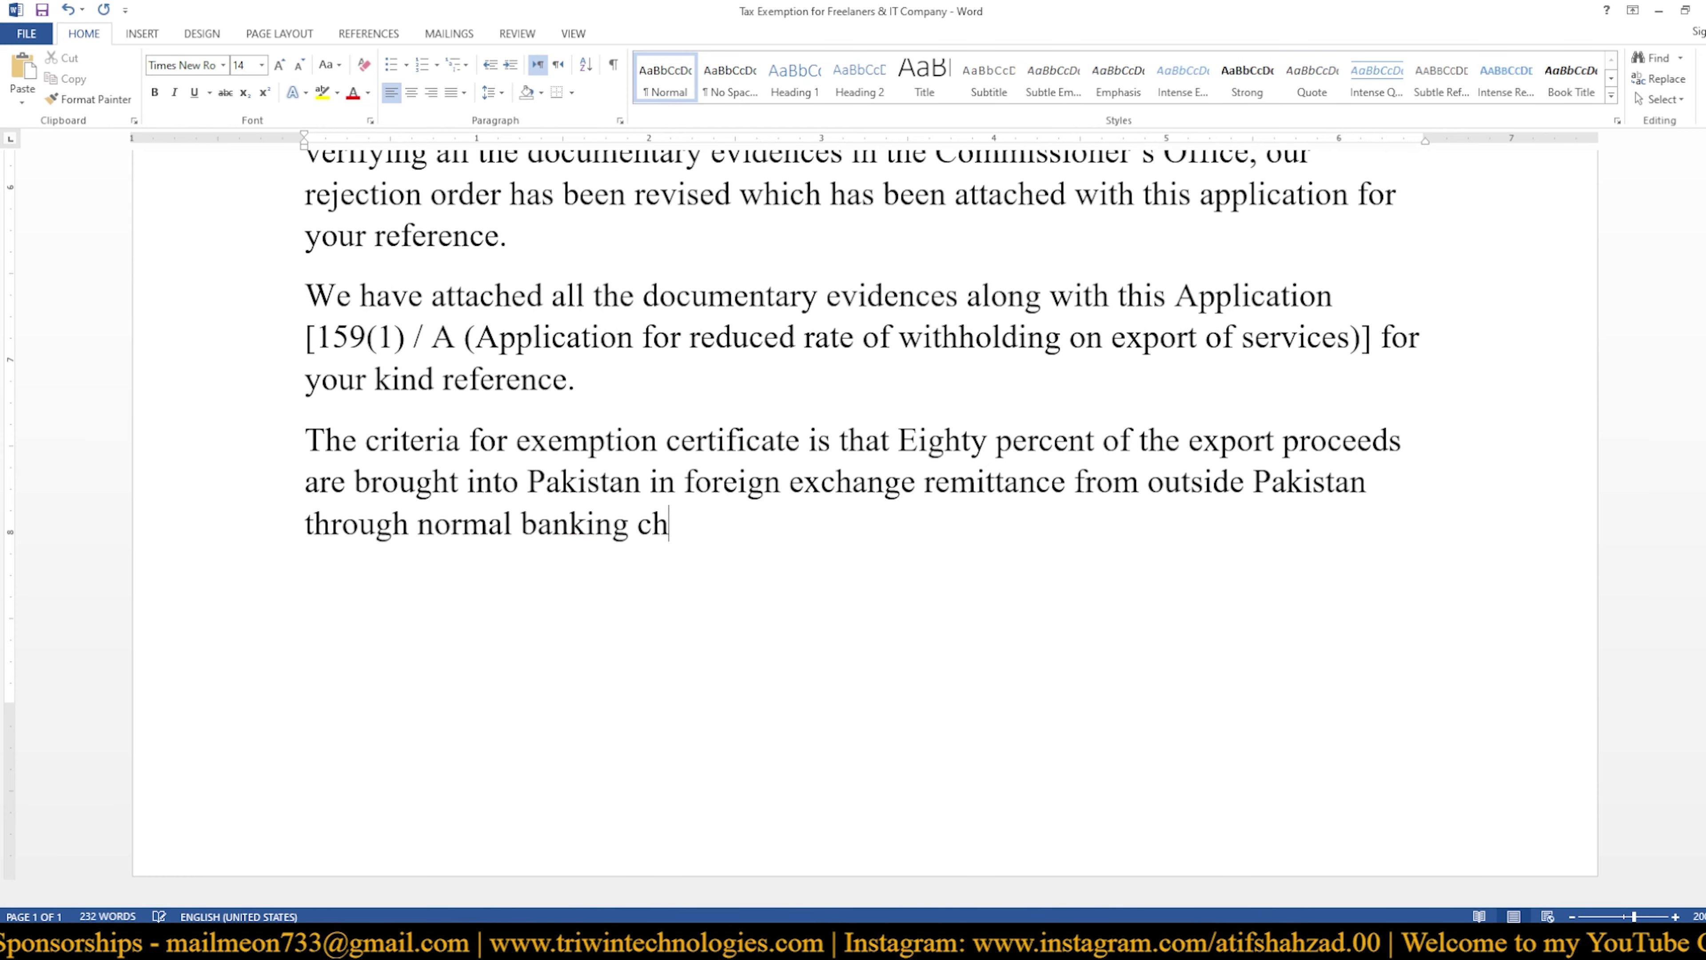
{"action": "type", "text": "annels "}
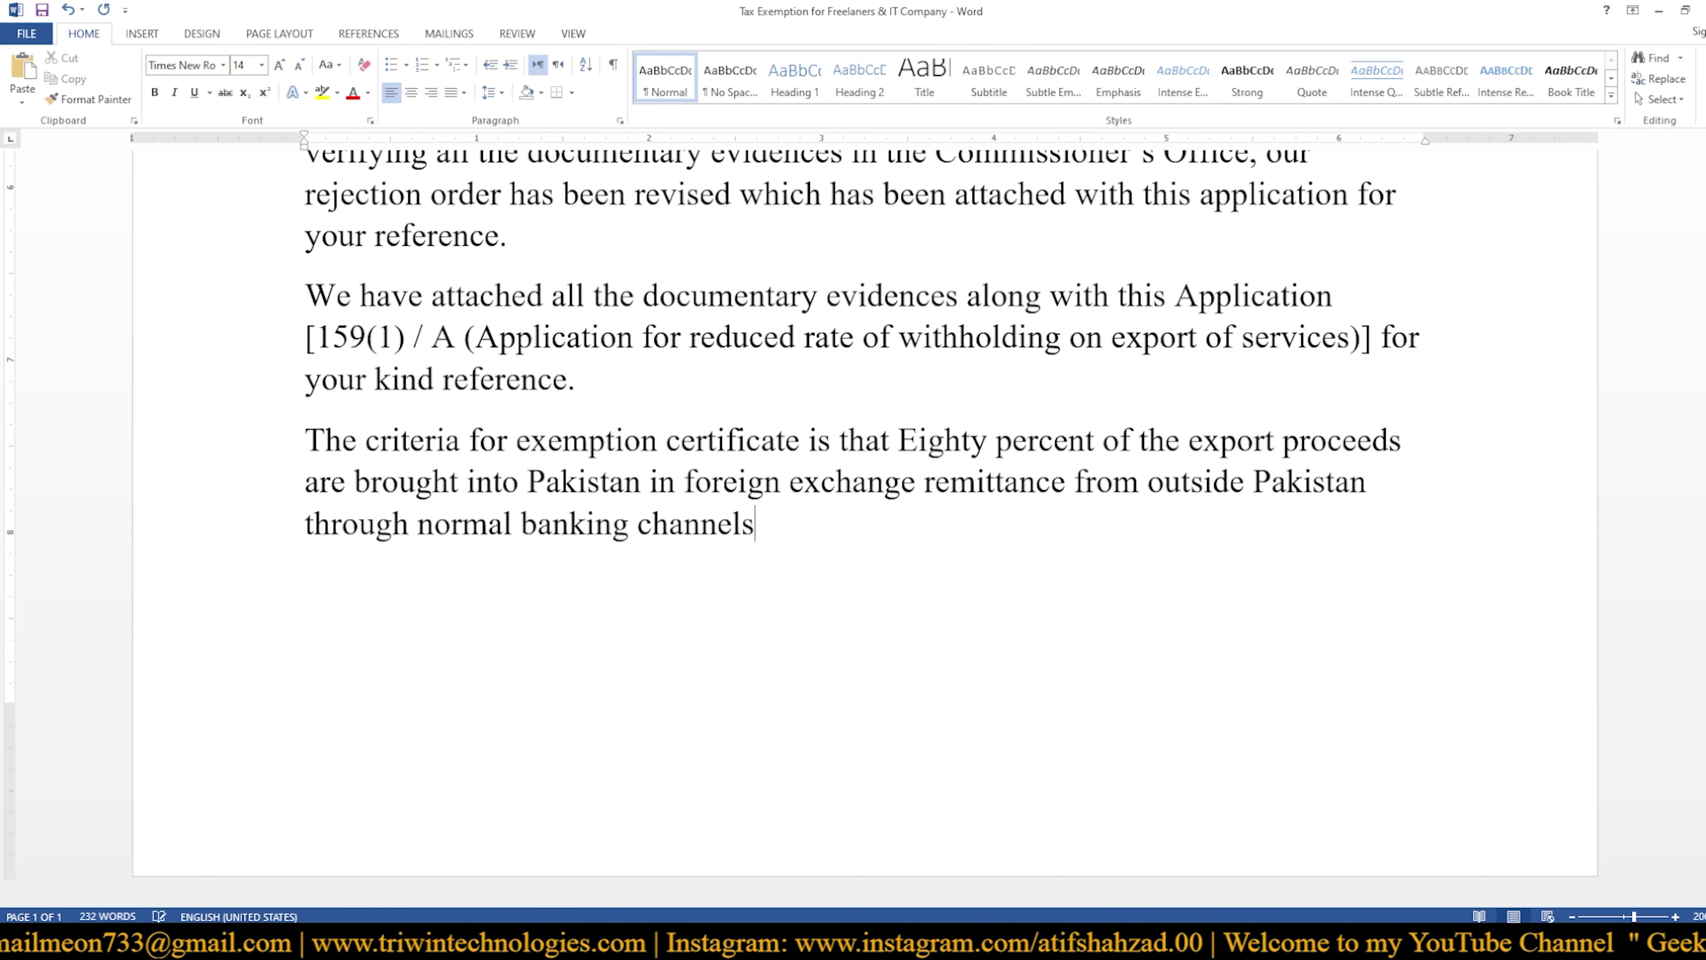
End the exemption criteria sentence with a period and start a new one reading "The percentage of proceeds realization certificate"
{"action": "type", "text": ". The "}
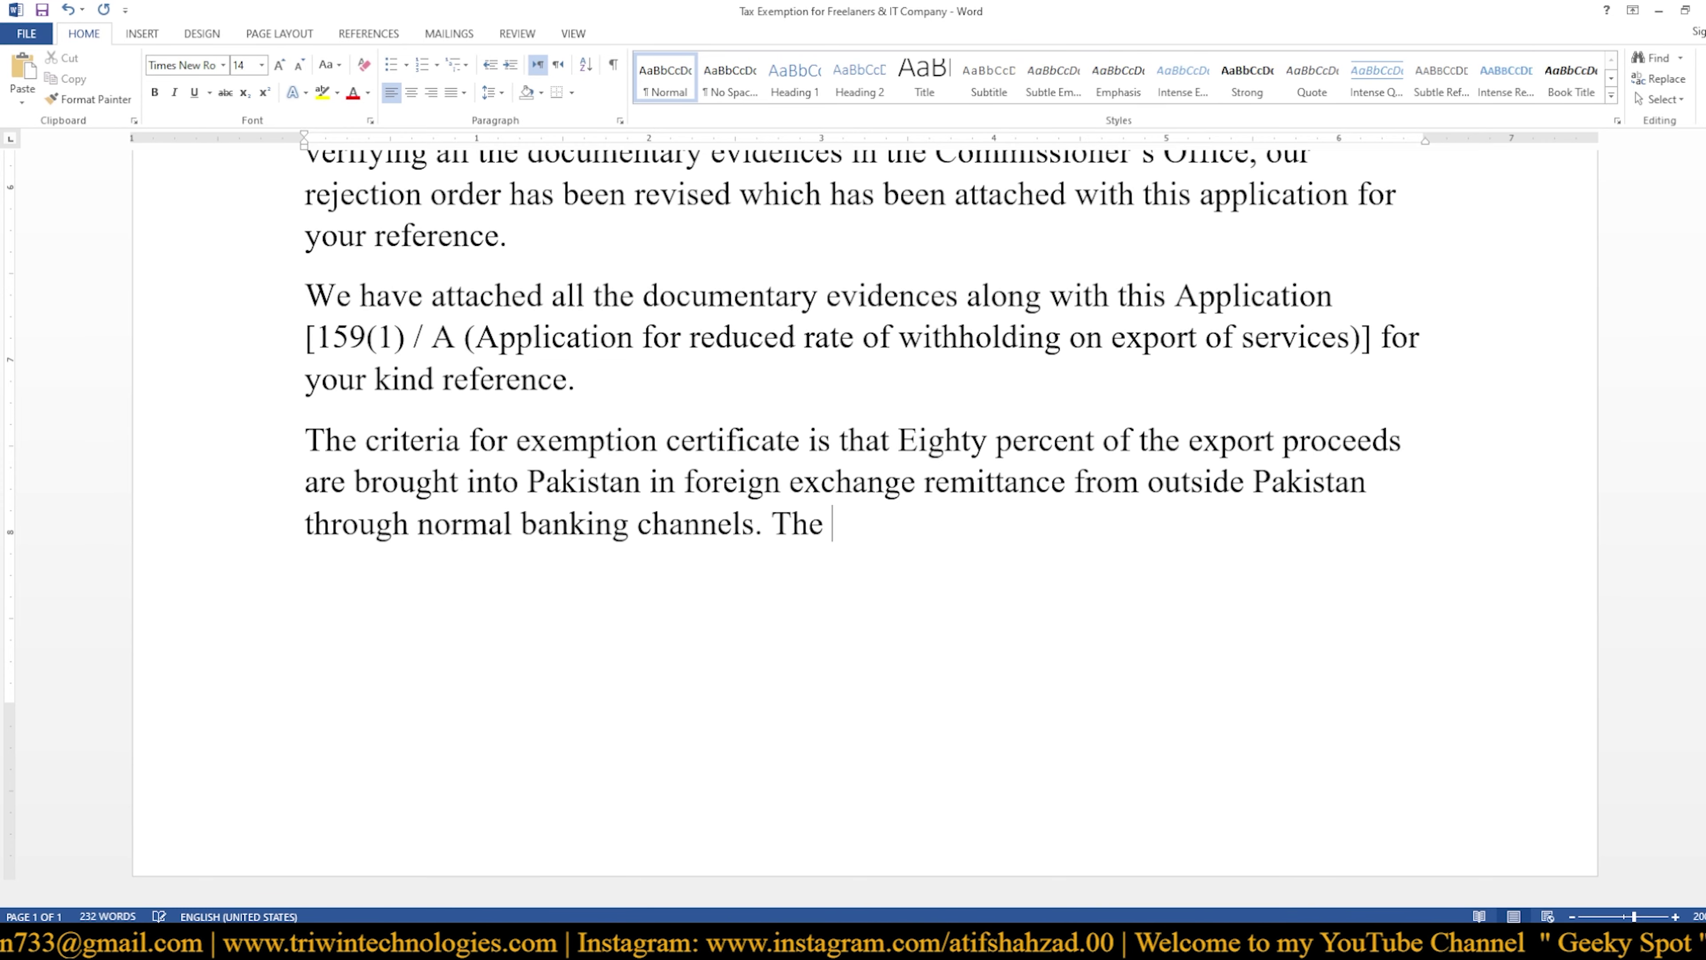
{"action": "type", "text": "percentag"}
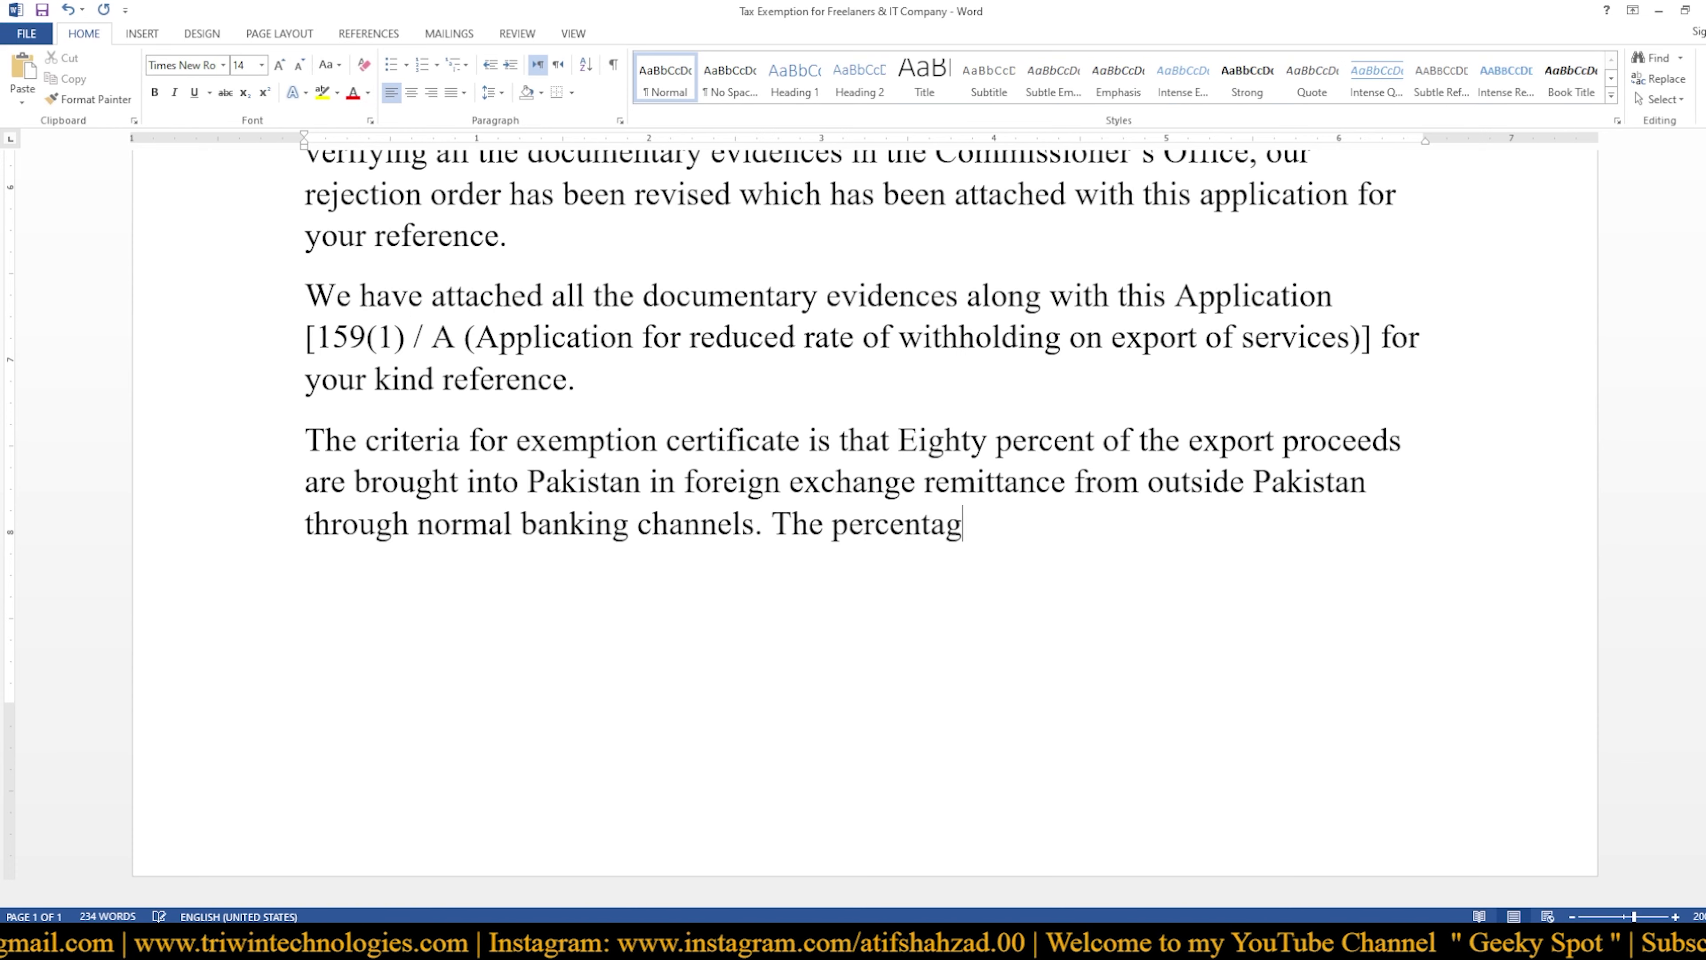
{"action": "type", "text": "e of pro"}
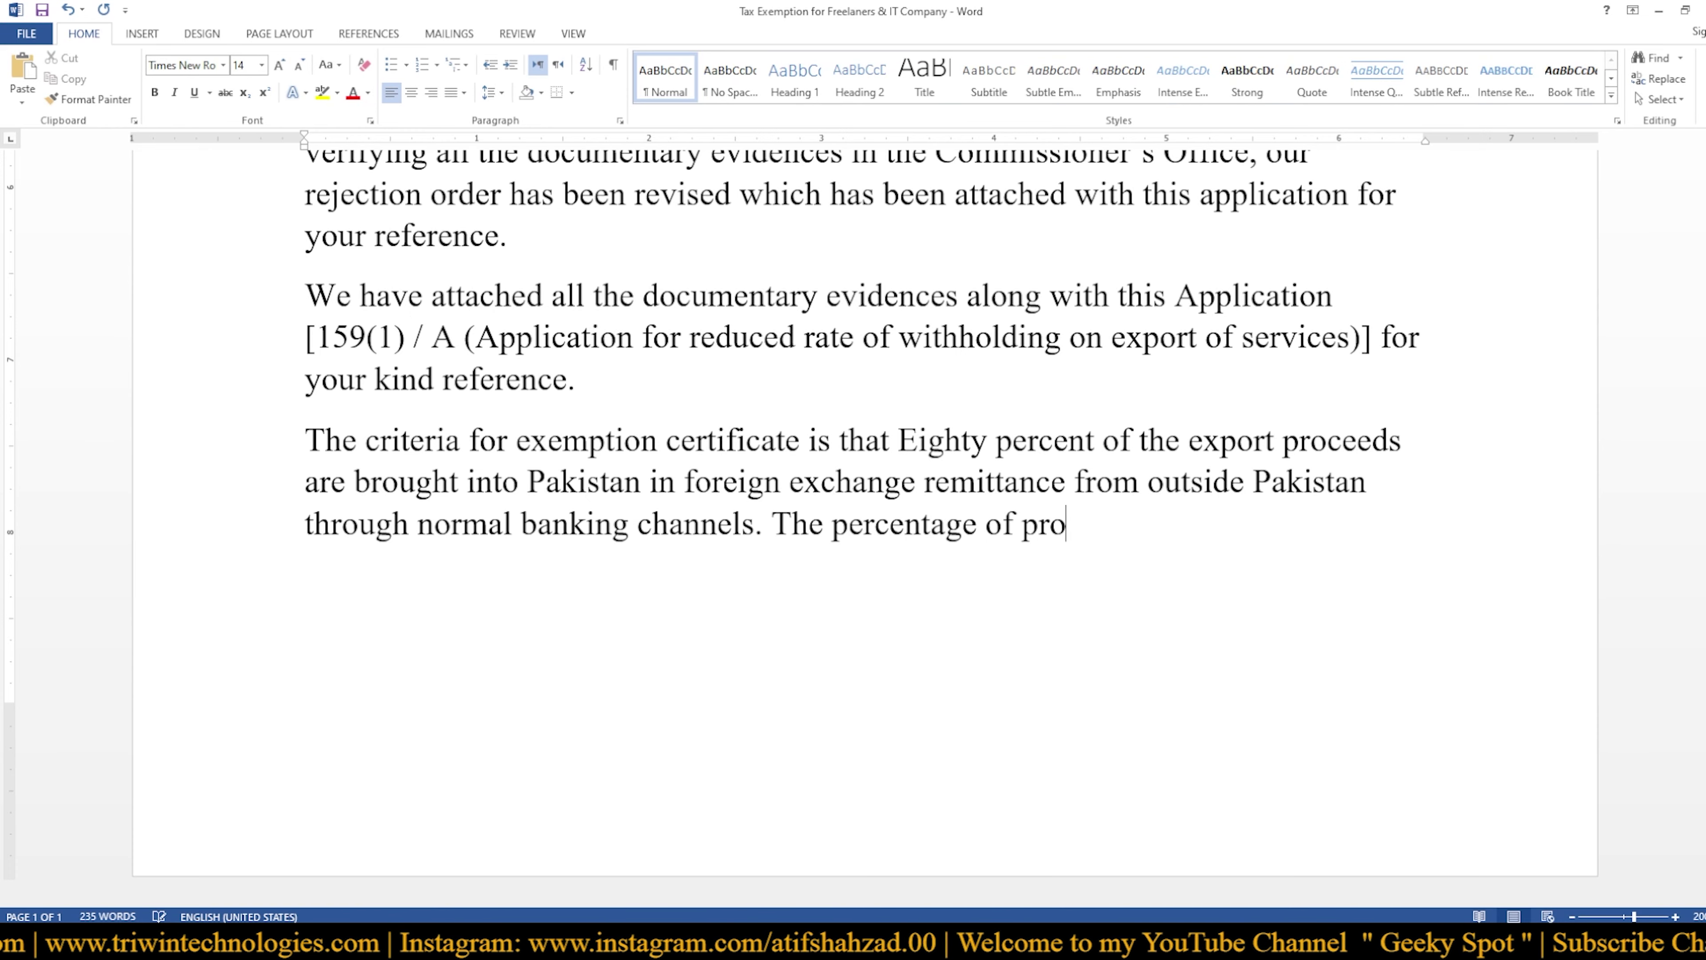
{"action": "type", "text": "ceeds"}
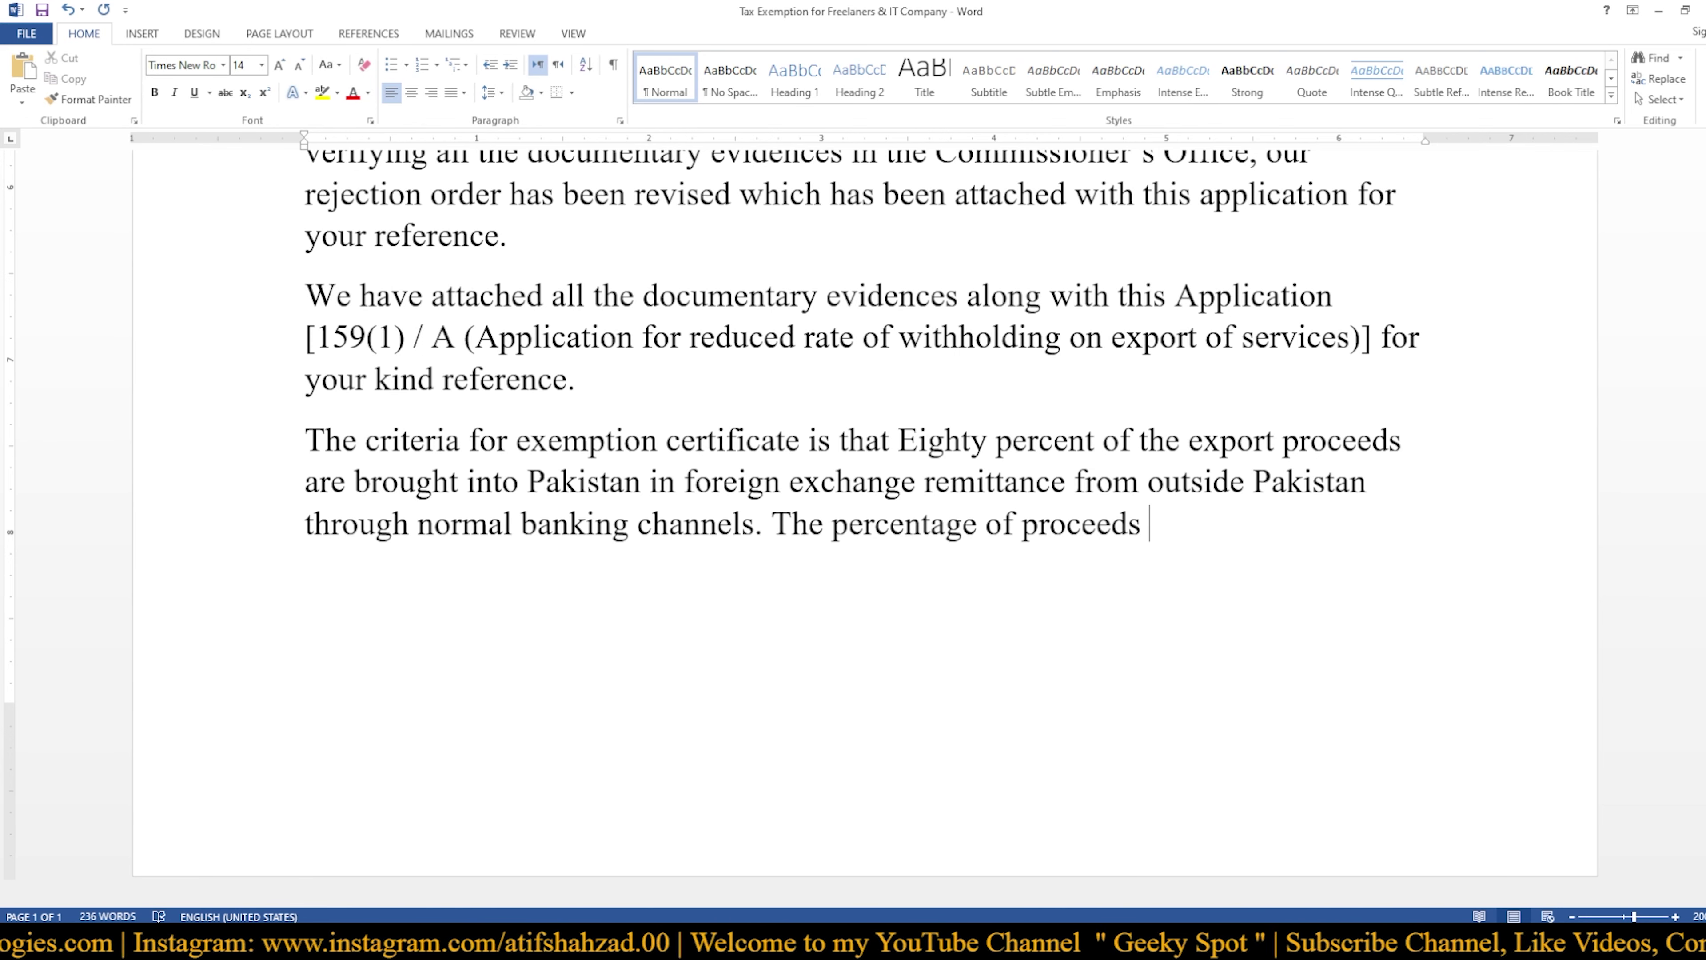
{"action": "type", "text": "r"}
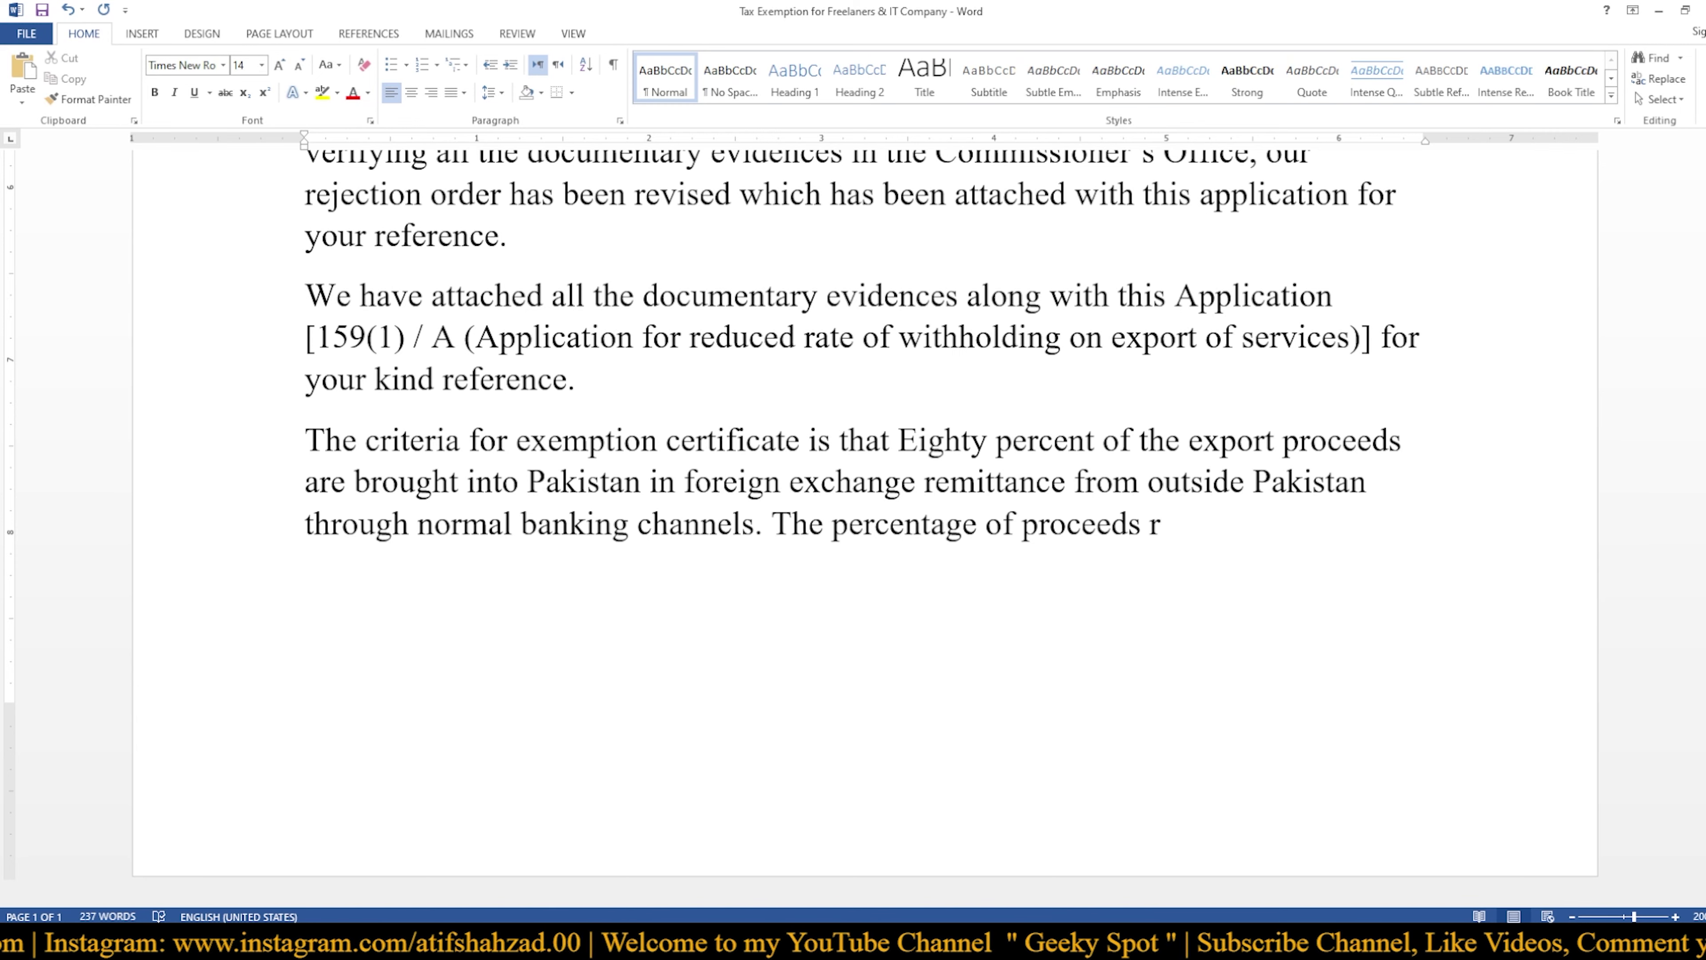
{"action": "type", "text": "eali"}
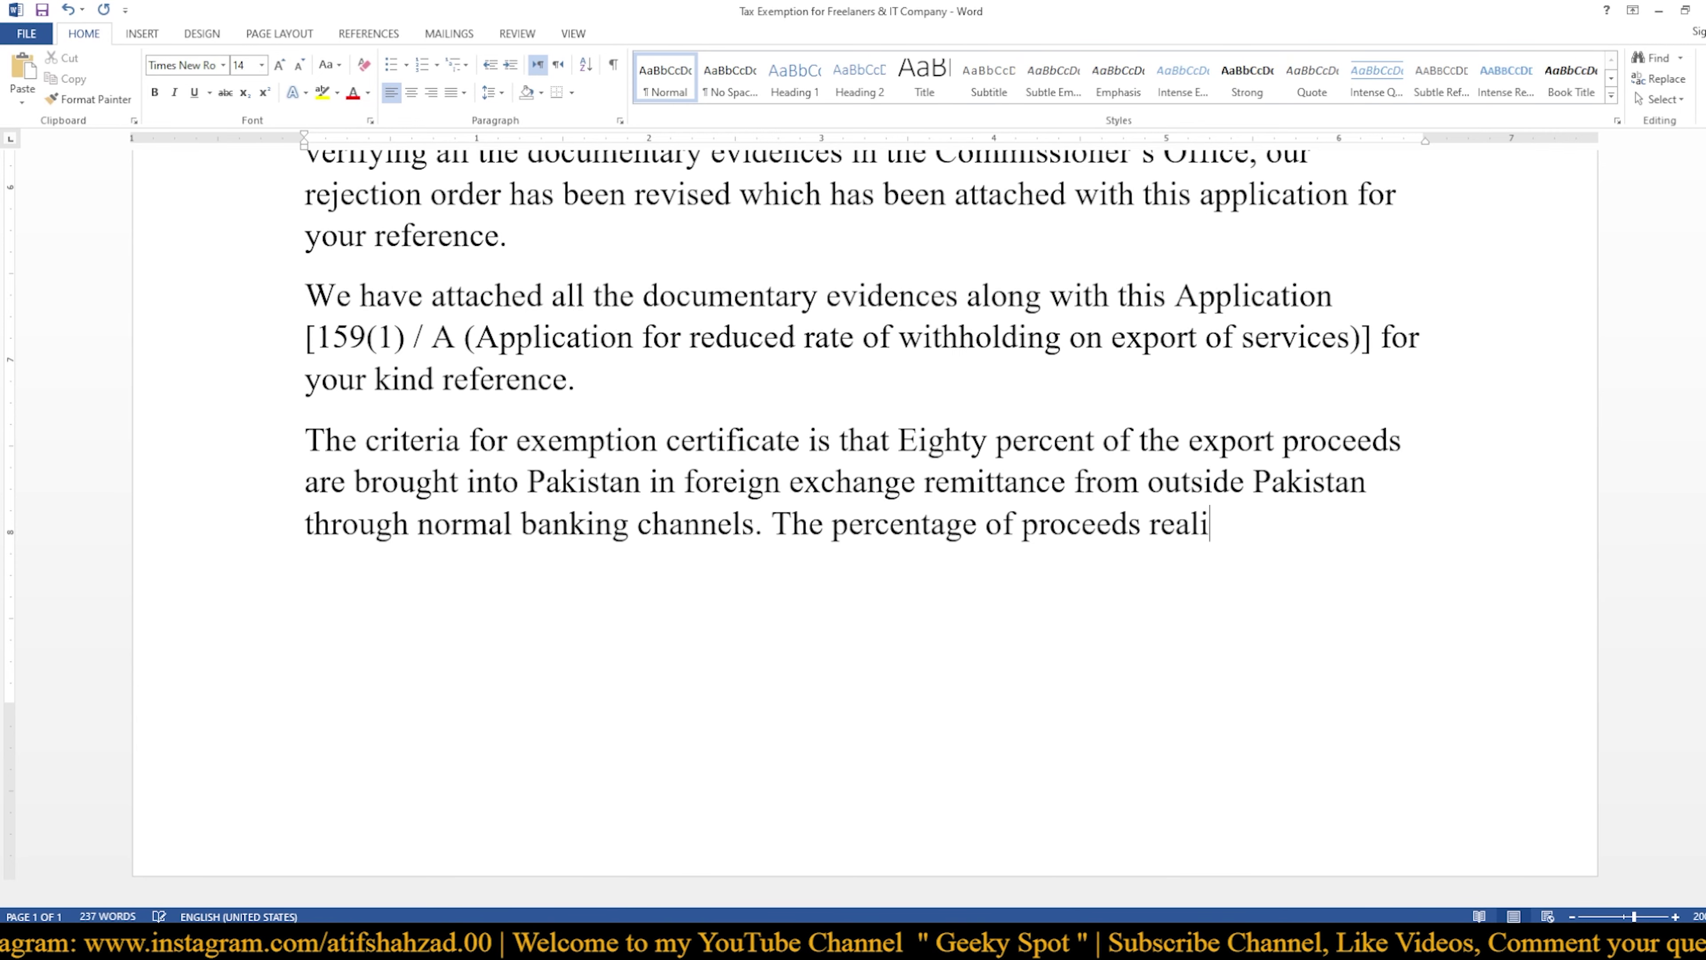
{"action": "type", "text": "zation "}
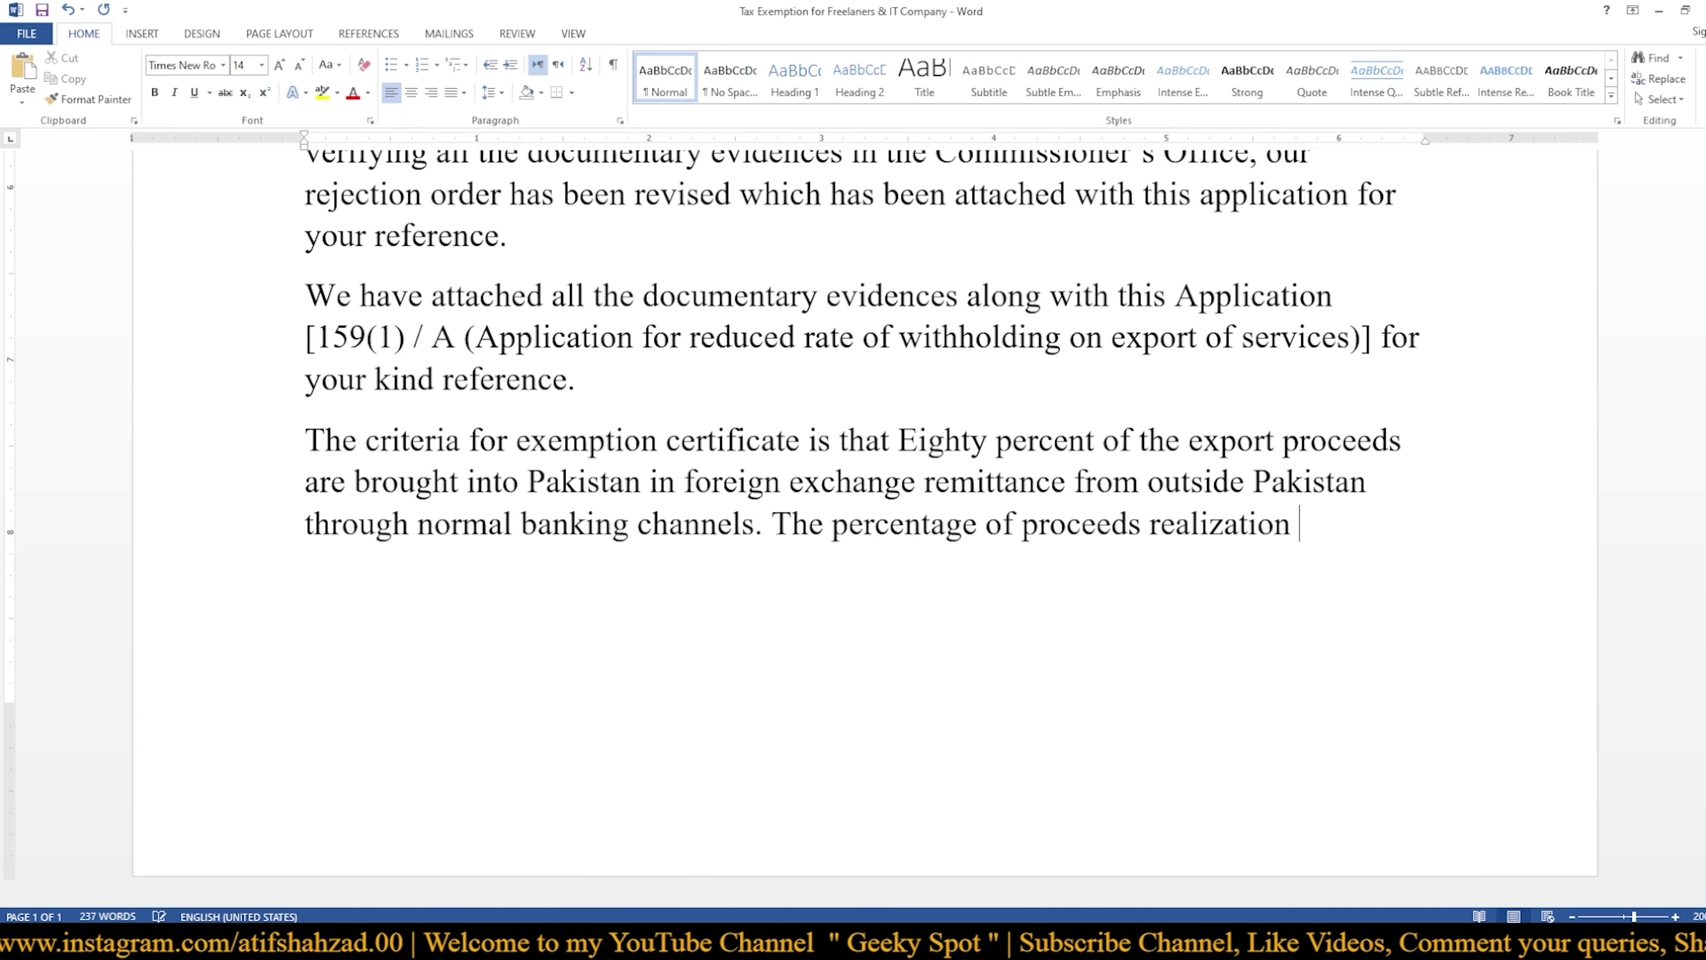
{"action": "type", "text": "cer"}
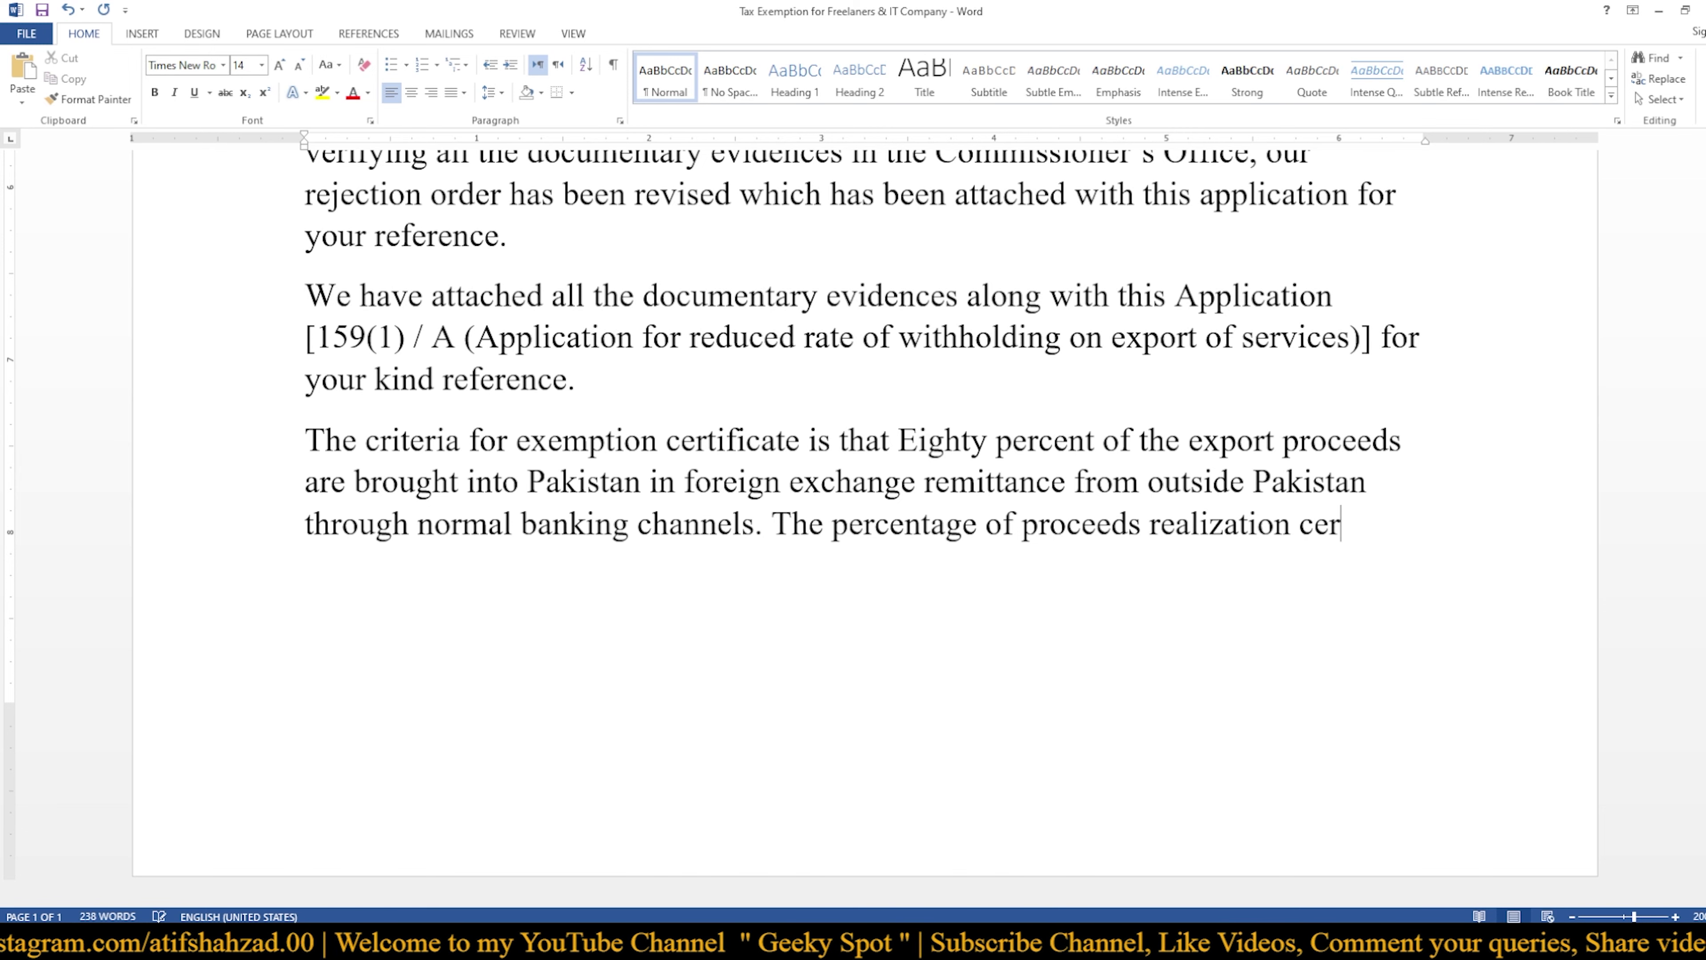
{"action": "type", "text": "tificate"}
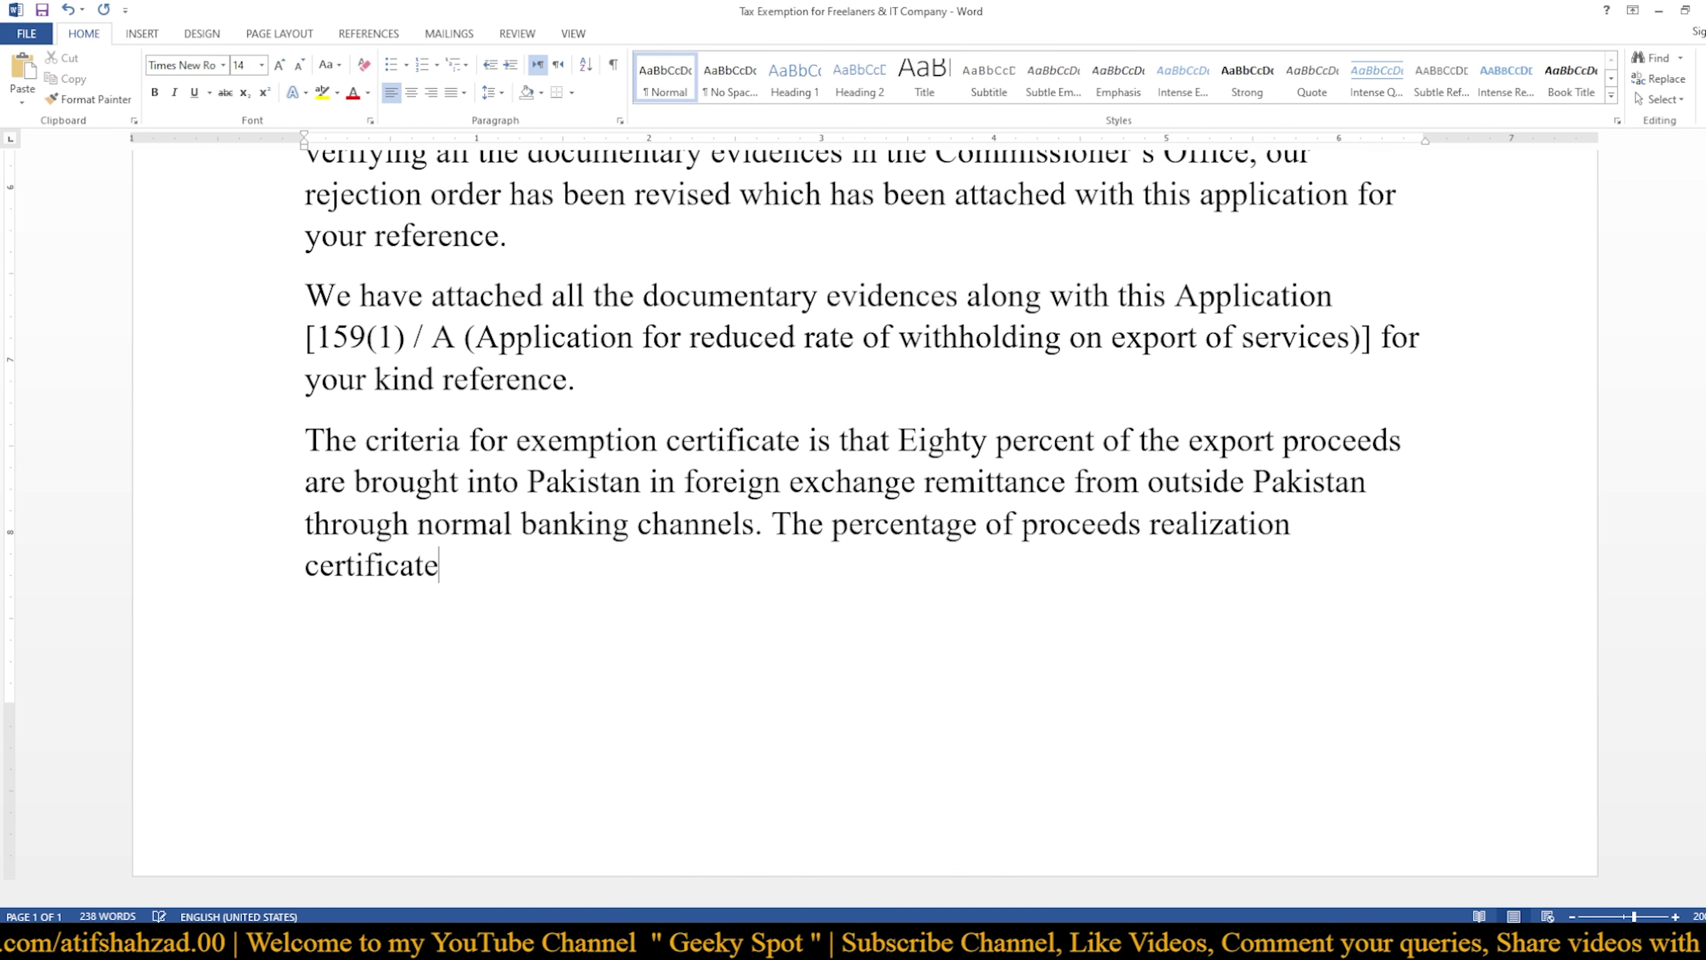
Add the abbreviation "(PRC's)," in parentheses followed by a comma after "proceeds realization certificate"
{"action": "type", "text": " ("}
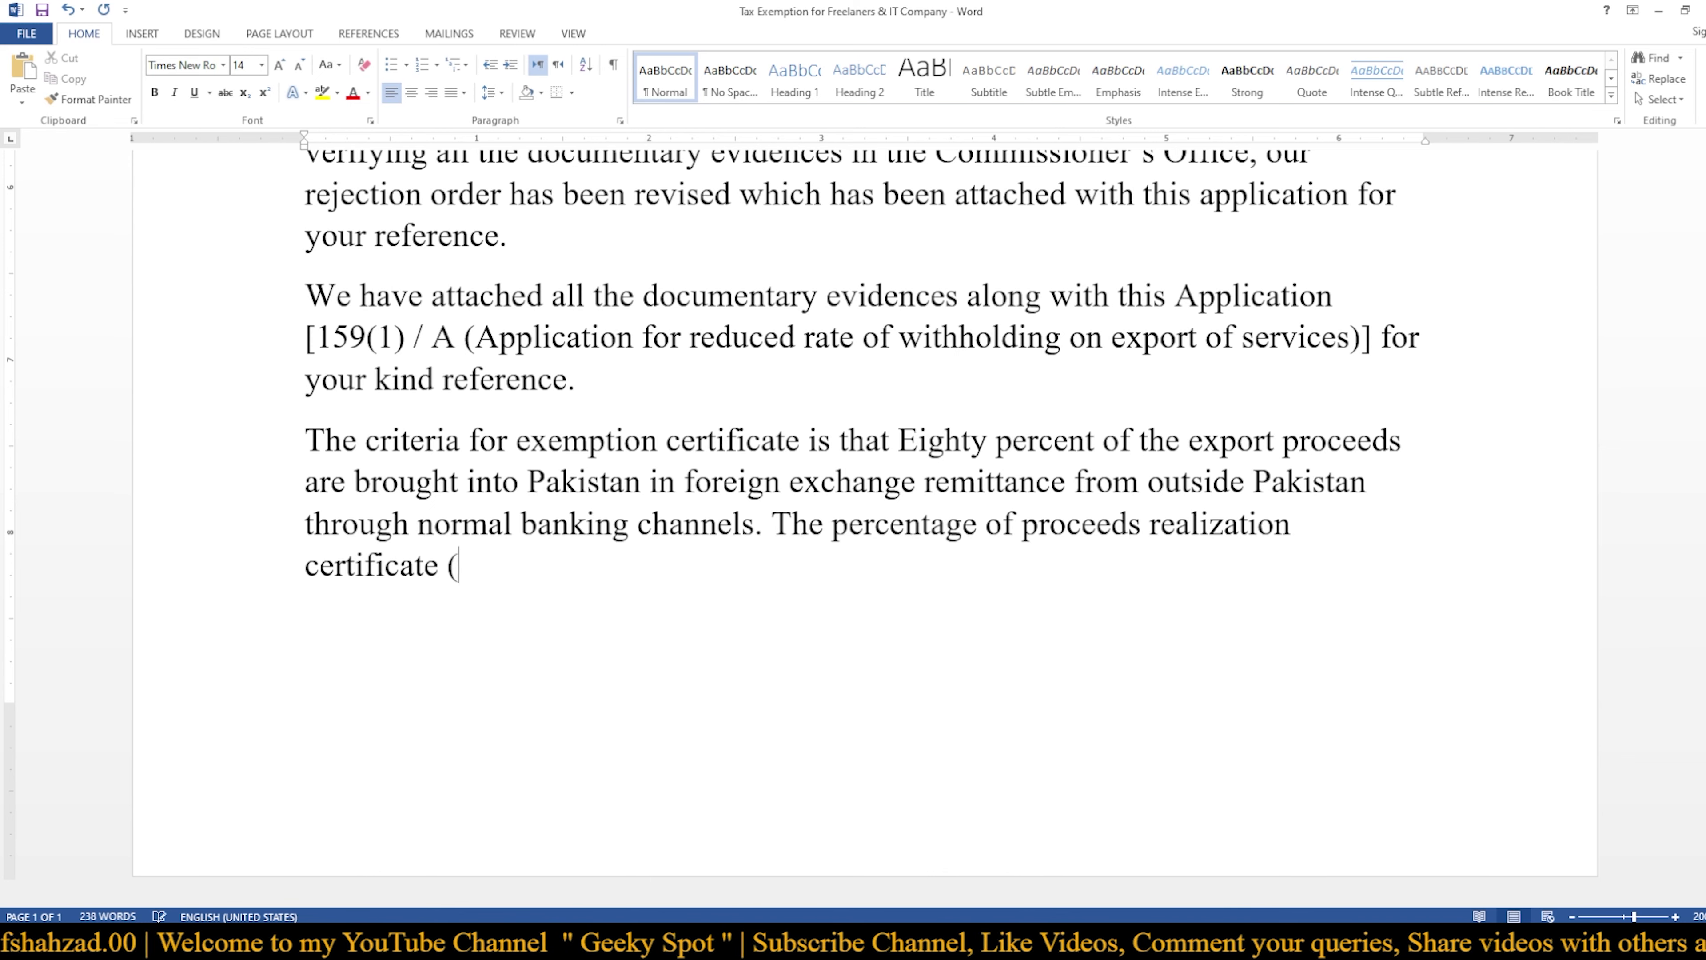
{"action": "type", "text": "P)"}
{"action": "key", "text": "Left"}
{"action": "type", "text": "PRC's"}
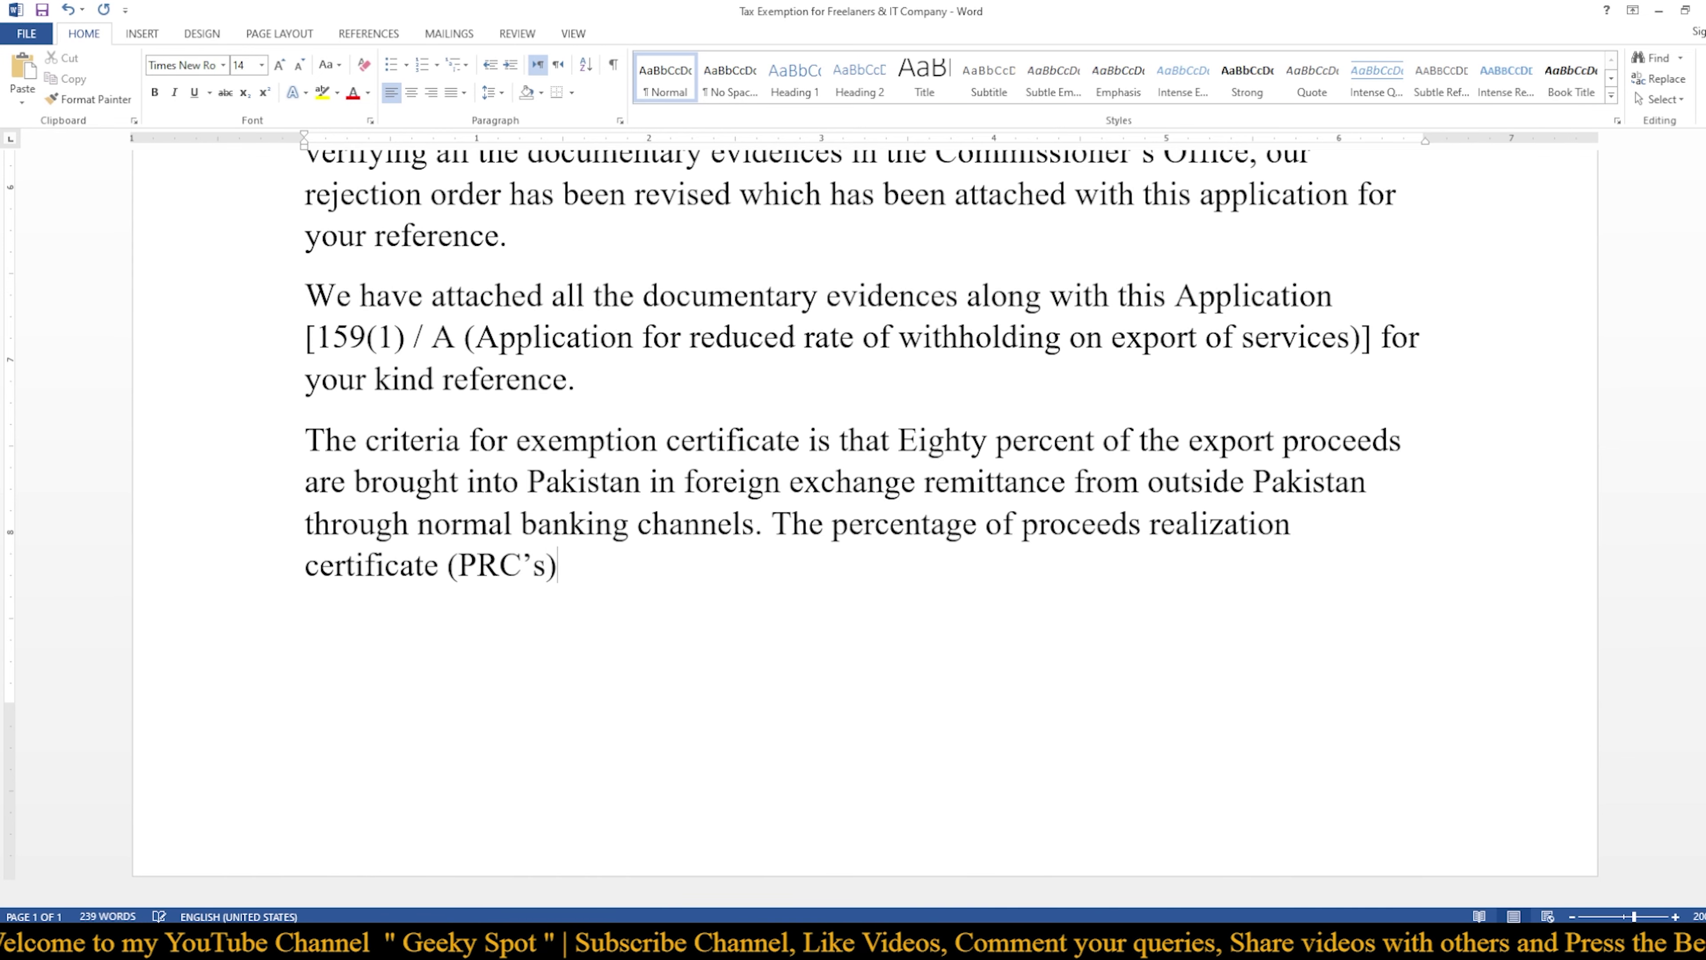
{"action": "key", "text": "Right"}
{"action": "type", "text": ", "}
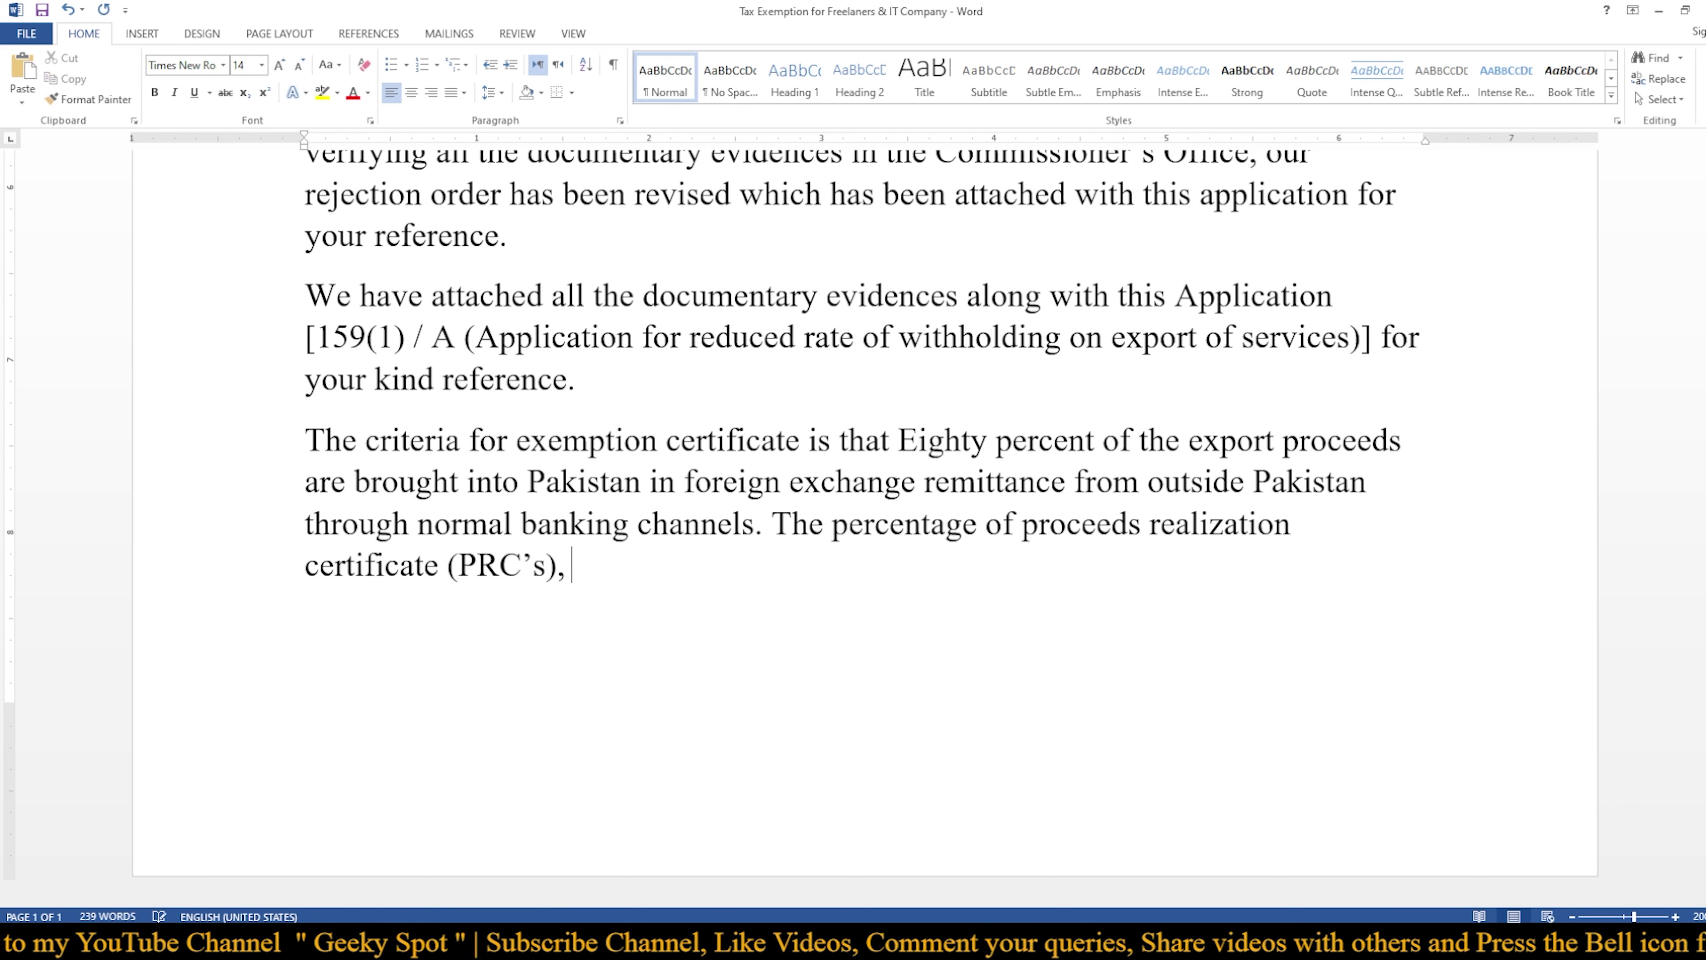
Continue the percentage sentence with "we attached with this application", correcting "the" to "this"
{"action": "type", "text": "we attached "}
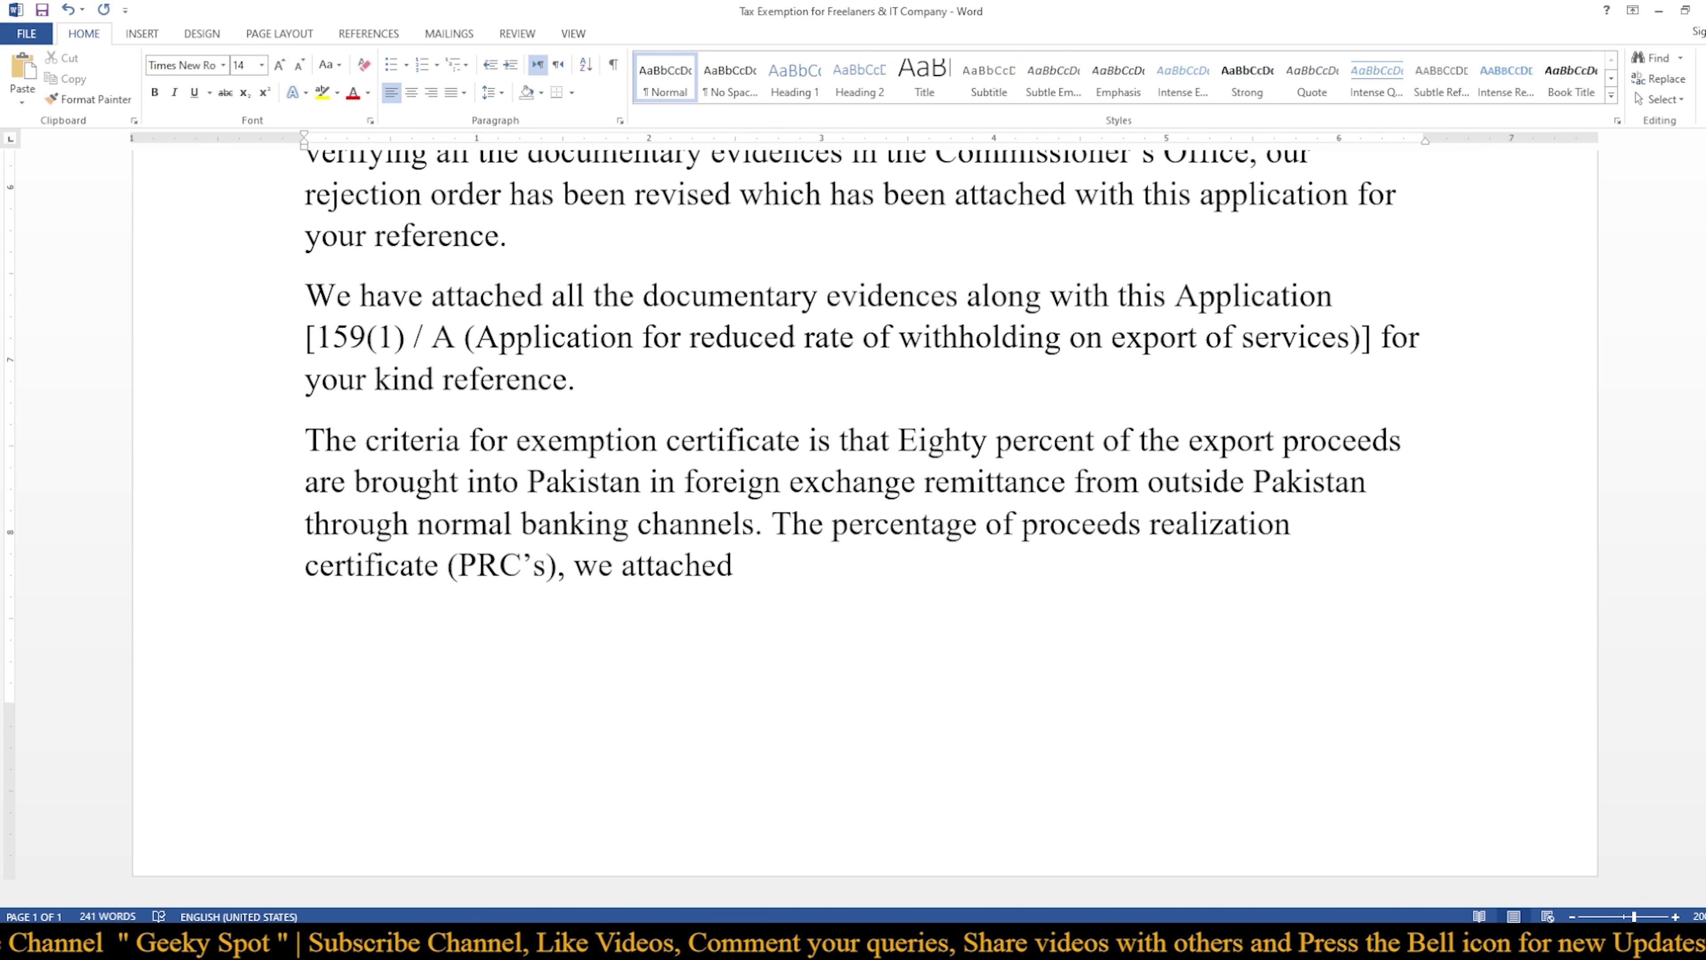
{"action": "type", "text": "with"}
{"action": "type", "text": "the"}
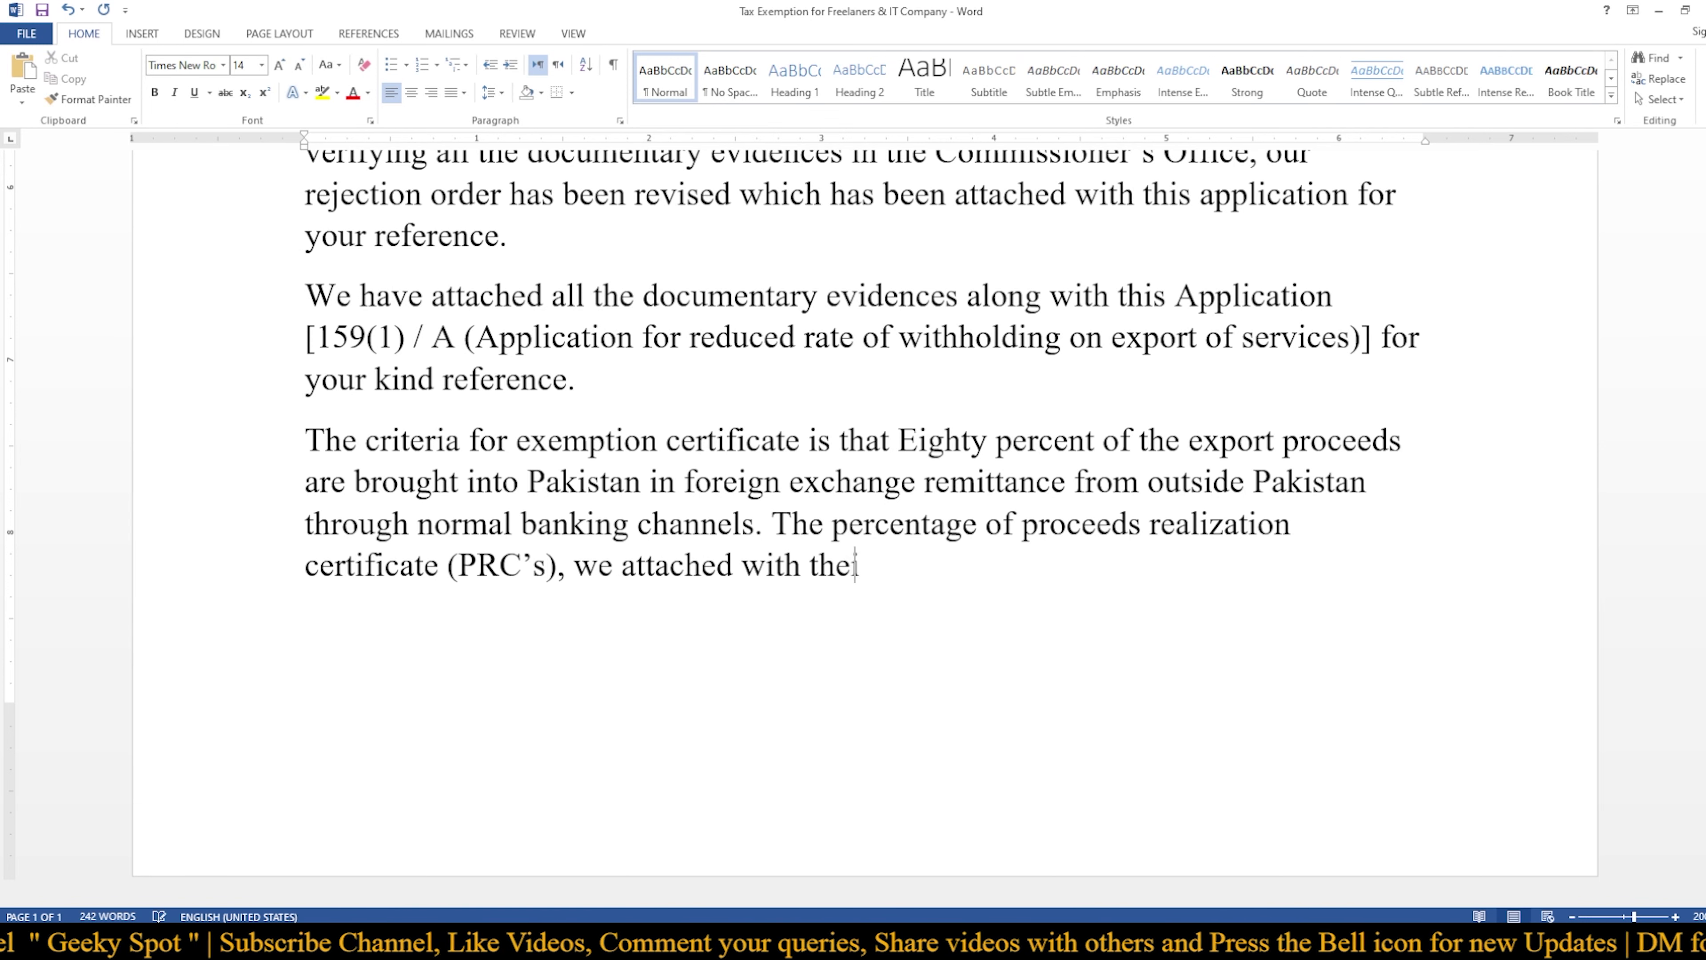
{"action": "key", "text": "BackSpace"}
{"action": "type", "text": "is a"}
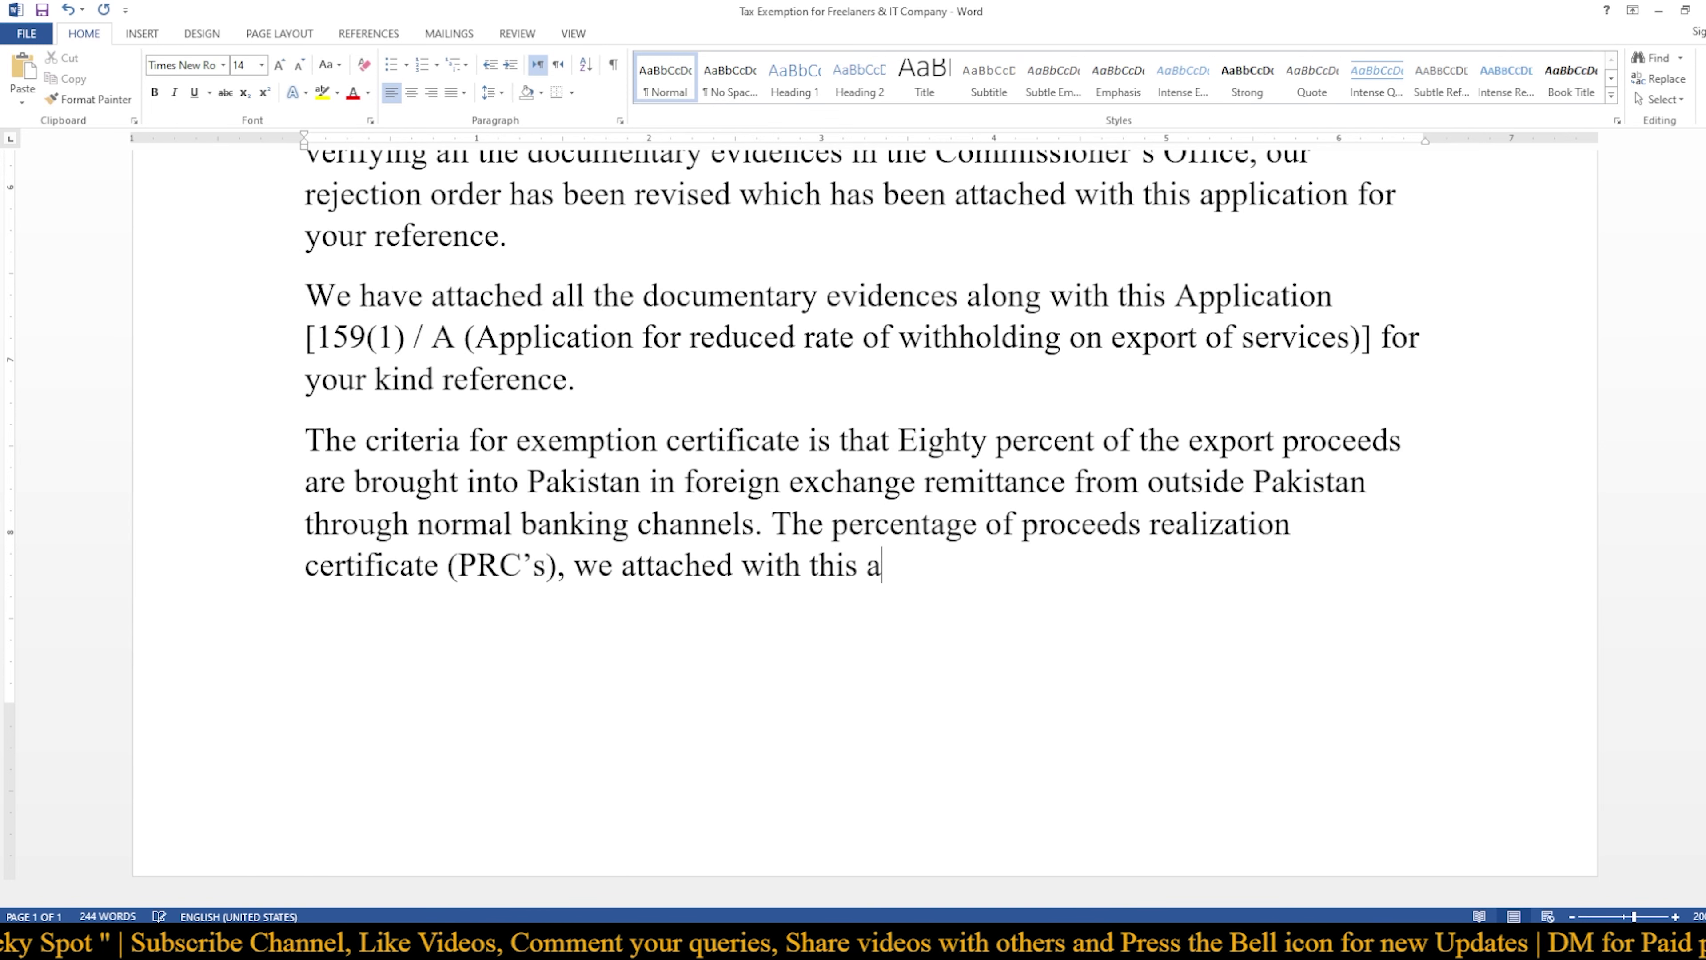
{"action": "type", "text": "pplicati"}
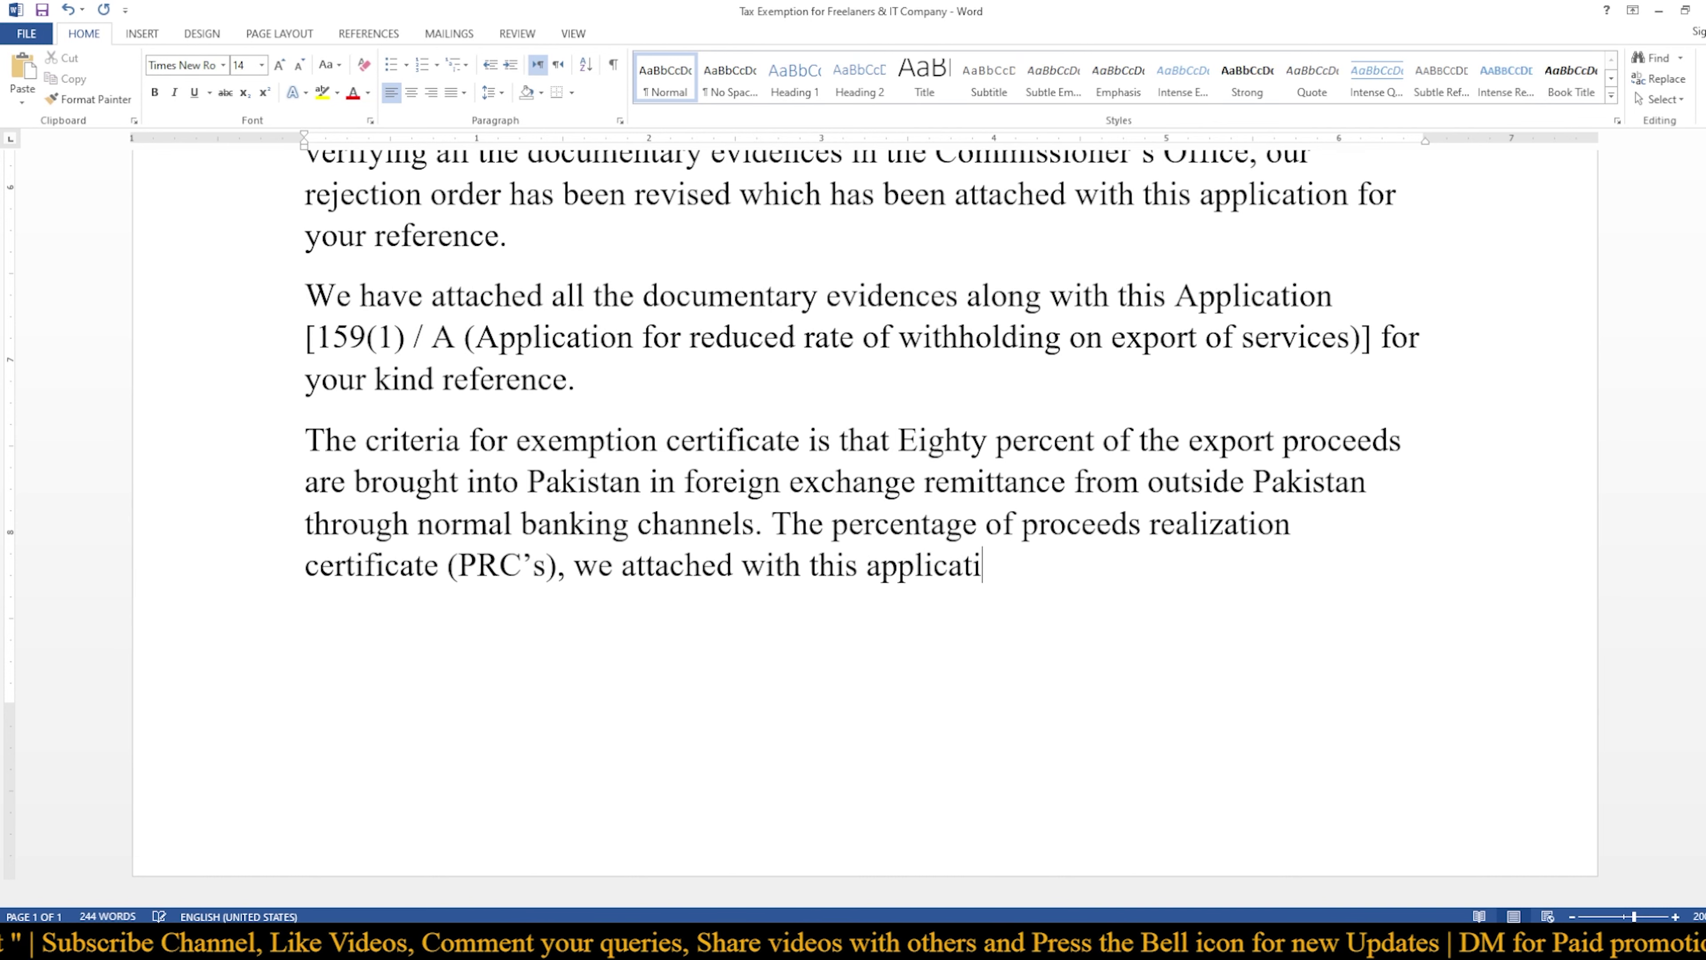
{"action": "type", "text": "on "}
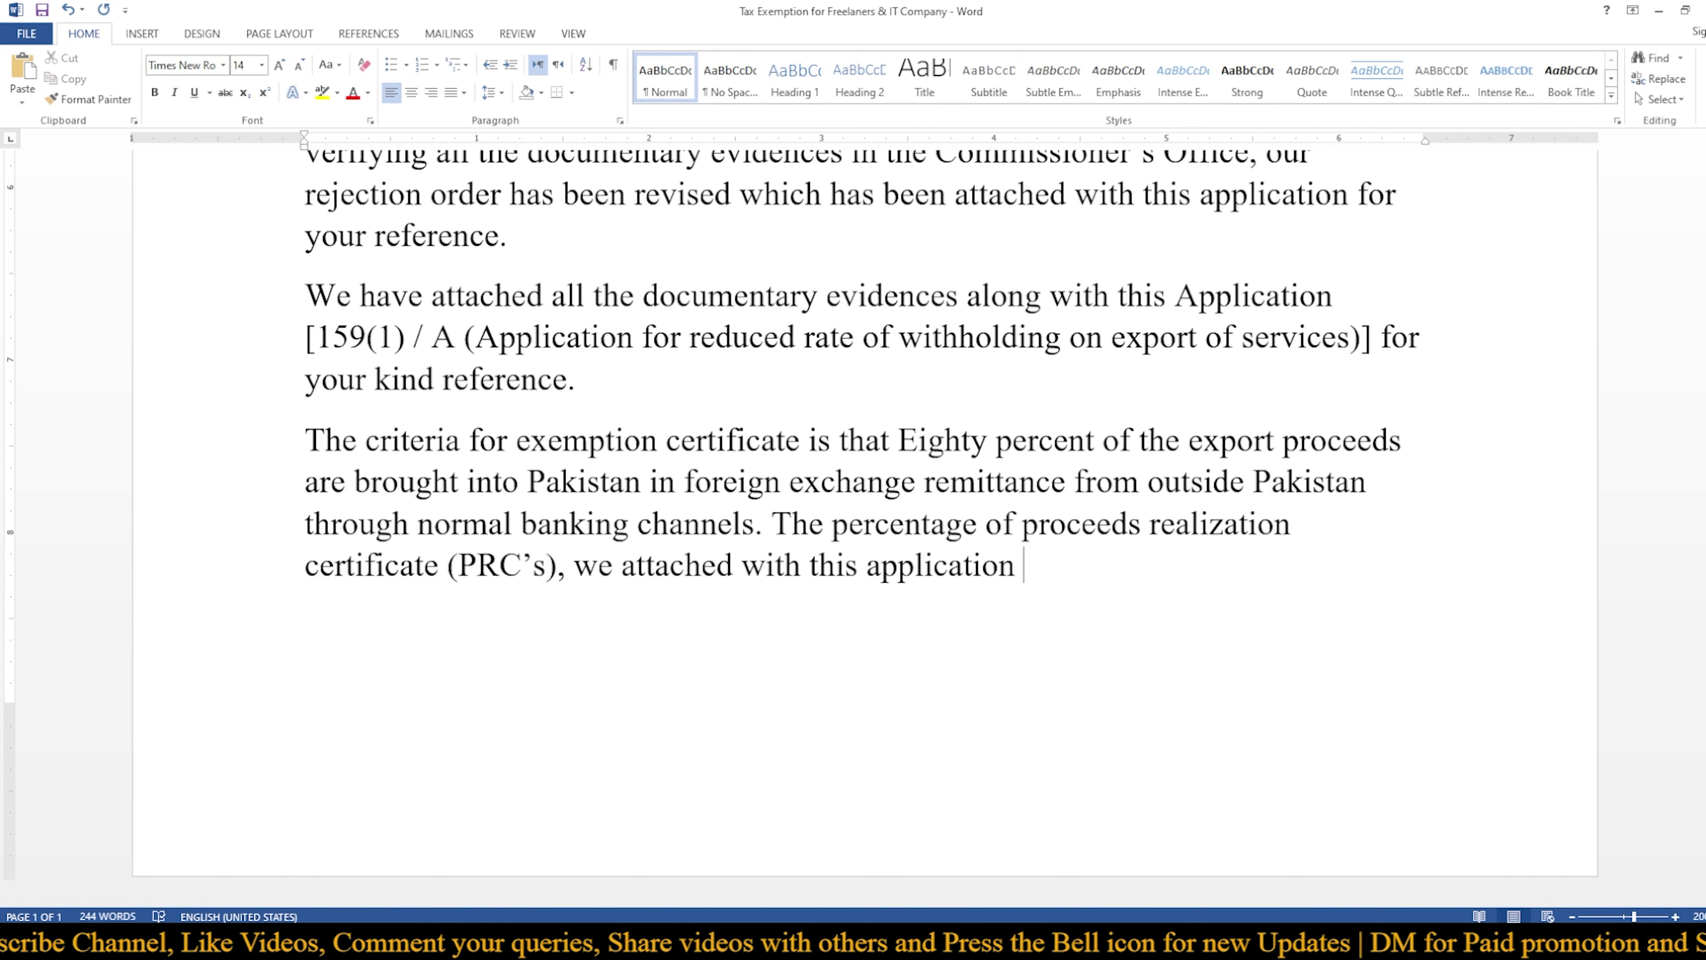
Add "for kind reference" after "with this application", correcting the misspelled "reference"
{"action": "type", "text": "for k"}
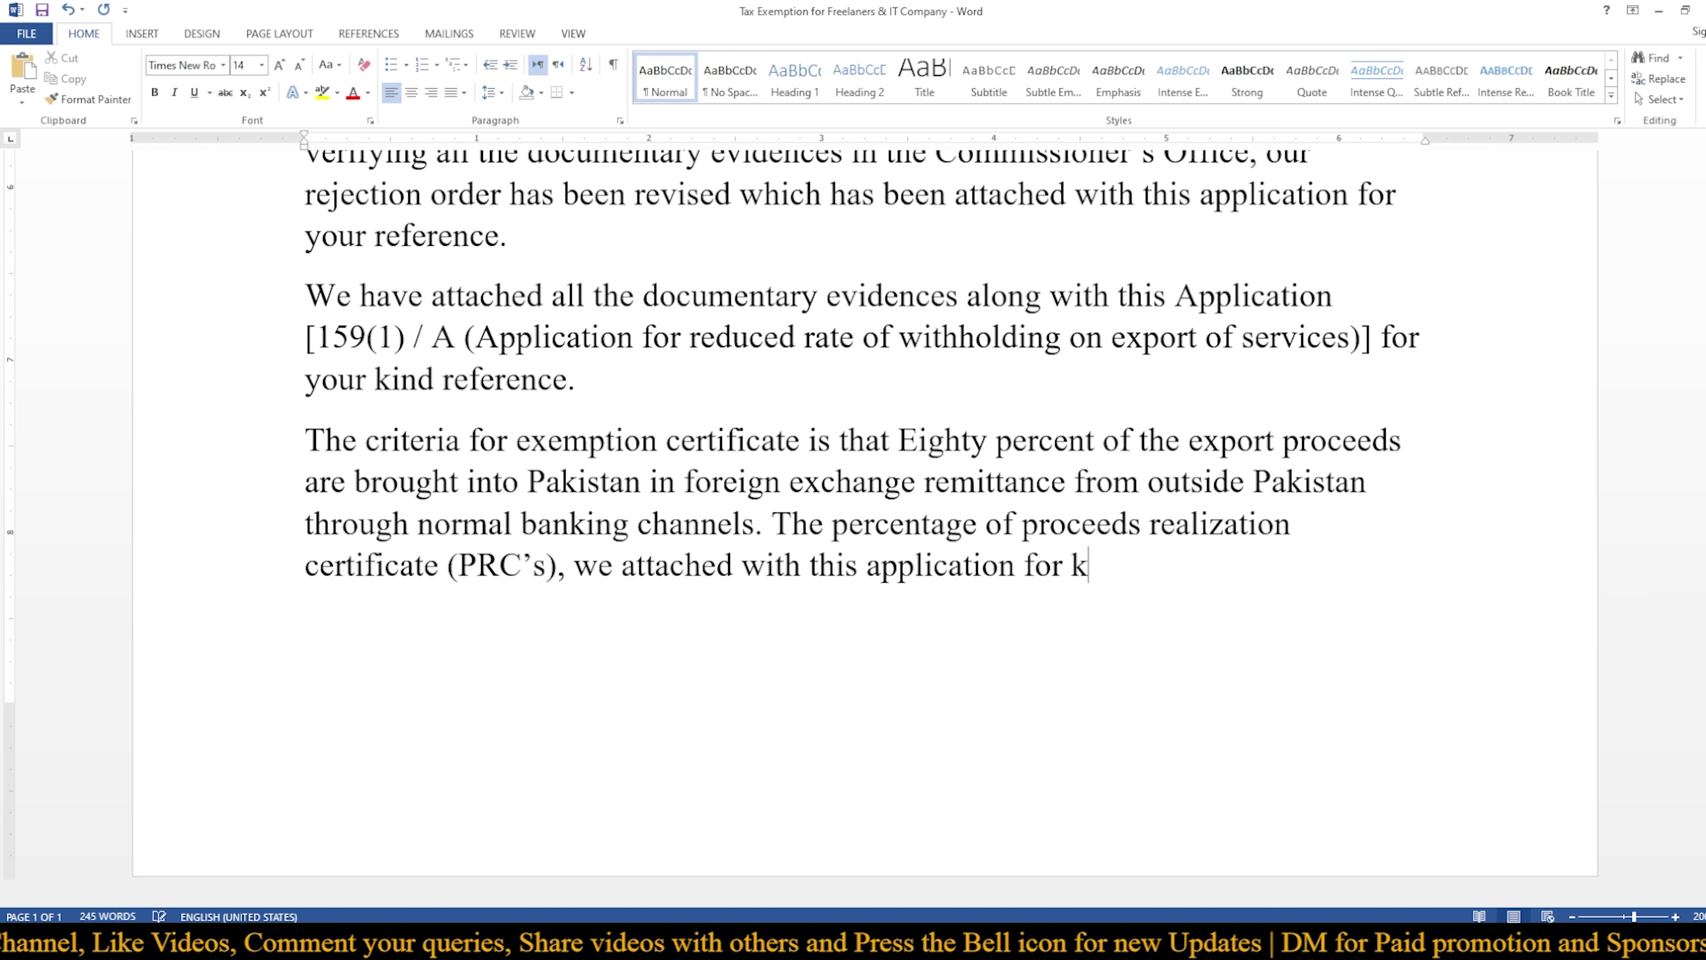
{"action": "type", "text": "ind refernce"}
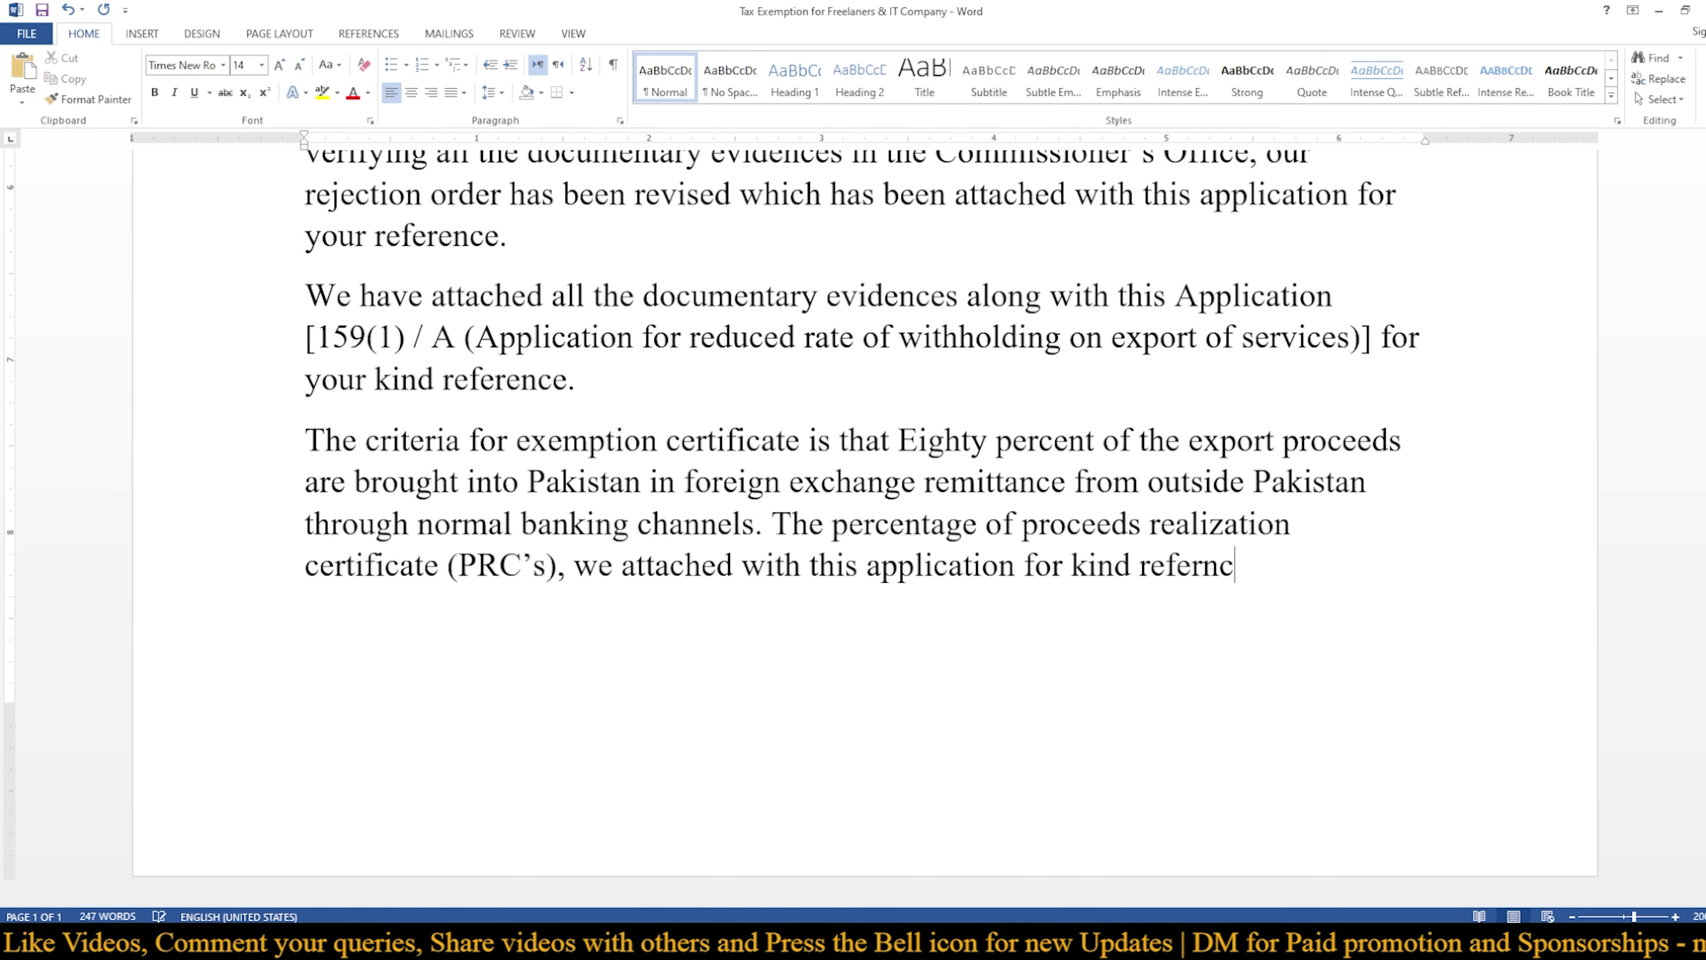
{"action": "key", "text": "BackSpace"}
{"action": "key", "text": "BackSpace"}
{"action": "key", "text": "BackSpace"}
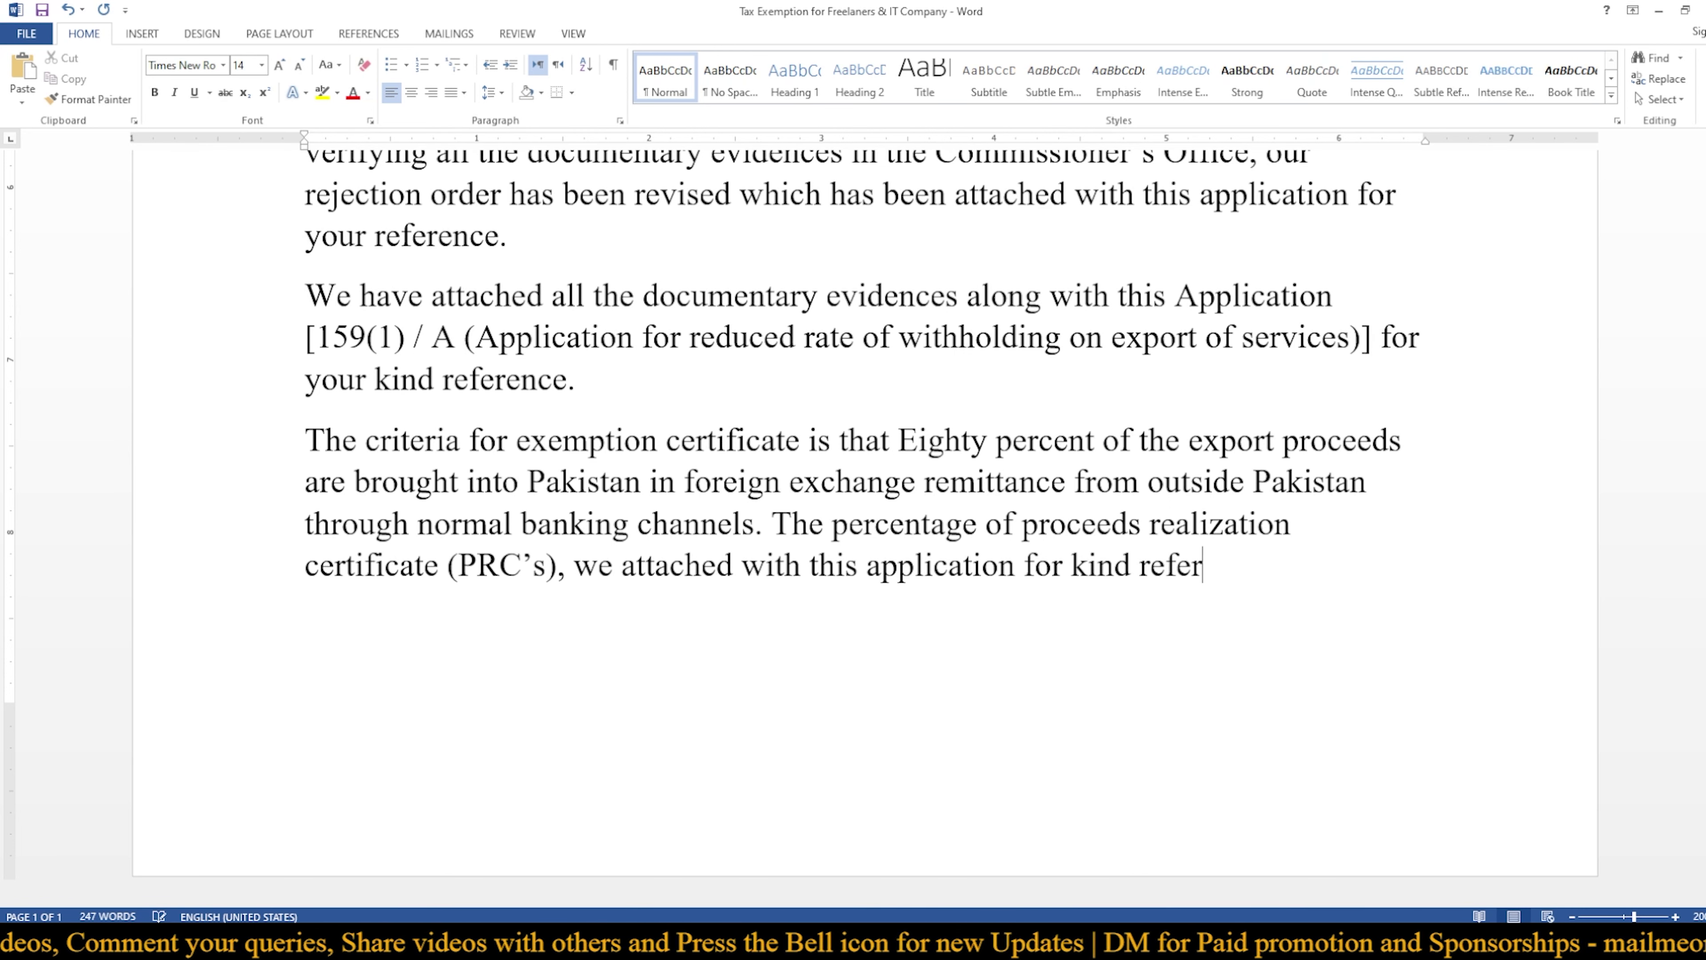
{"action": "type", "text": "ence "}
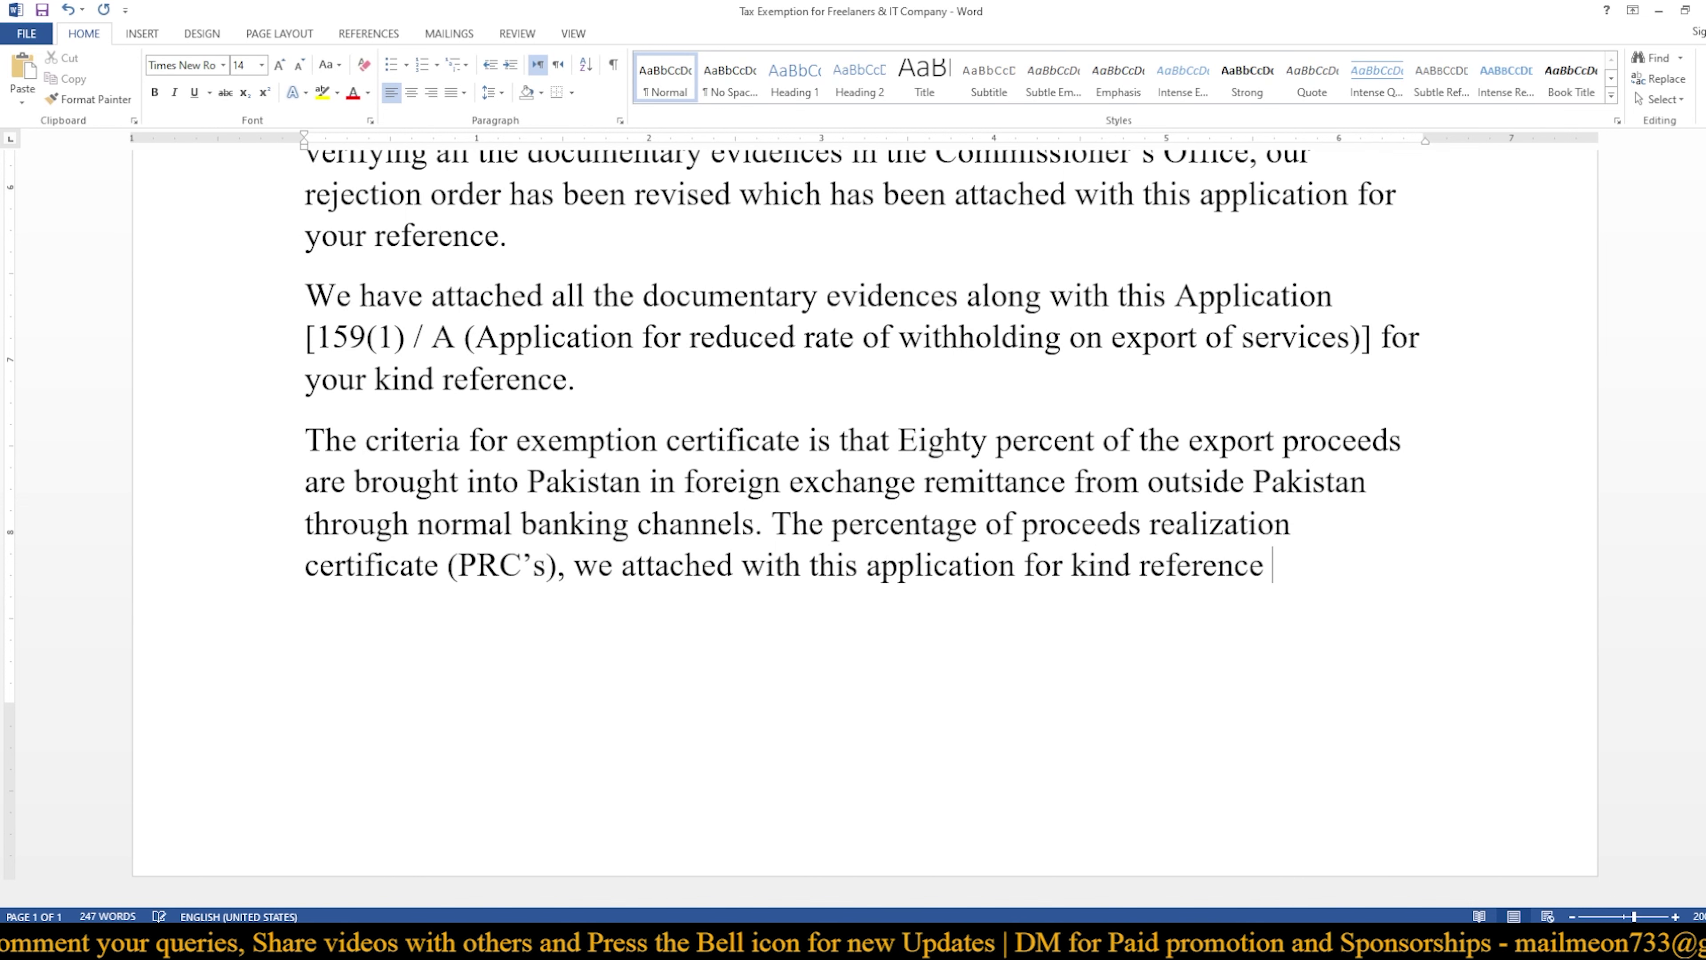
Extend the percentage sentence with "is more than 90%", checking the earlier part of the letter before entering the figure
{"action": "type", "text": "is "}
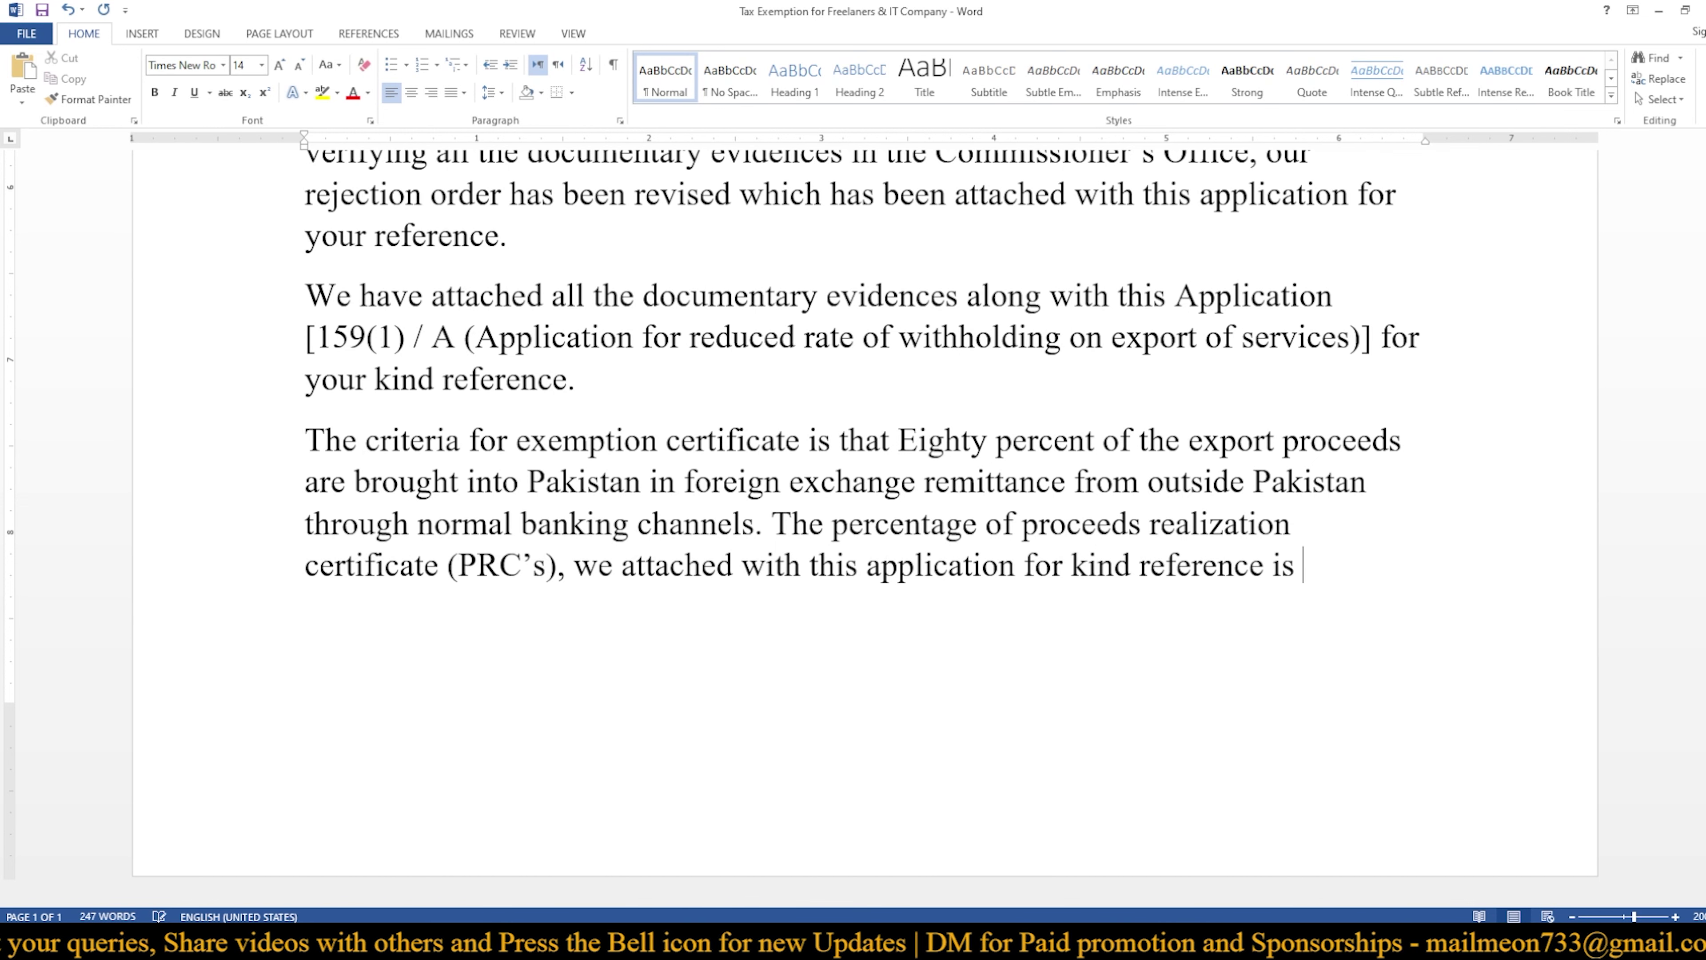
{"action": "type", "text": "mor"}
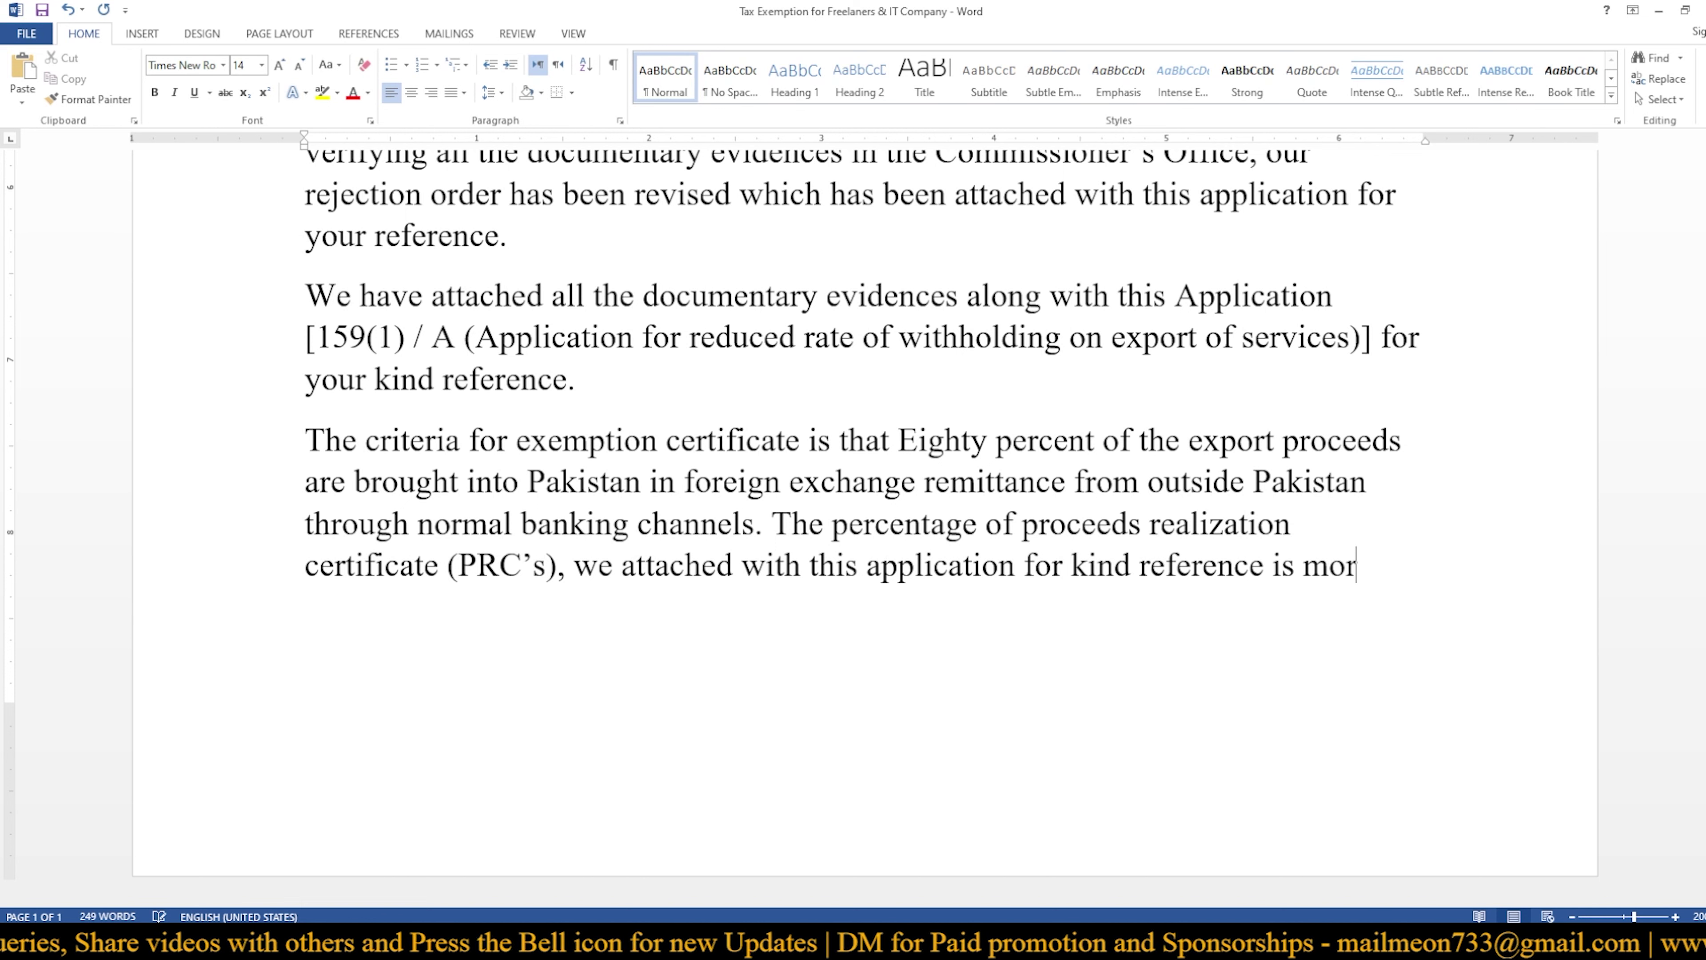
{"action": "type", "text": "e than"}
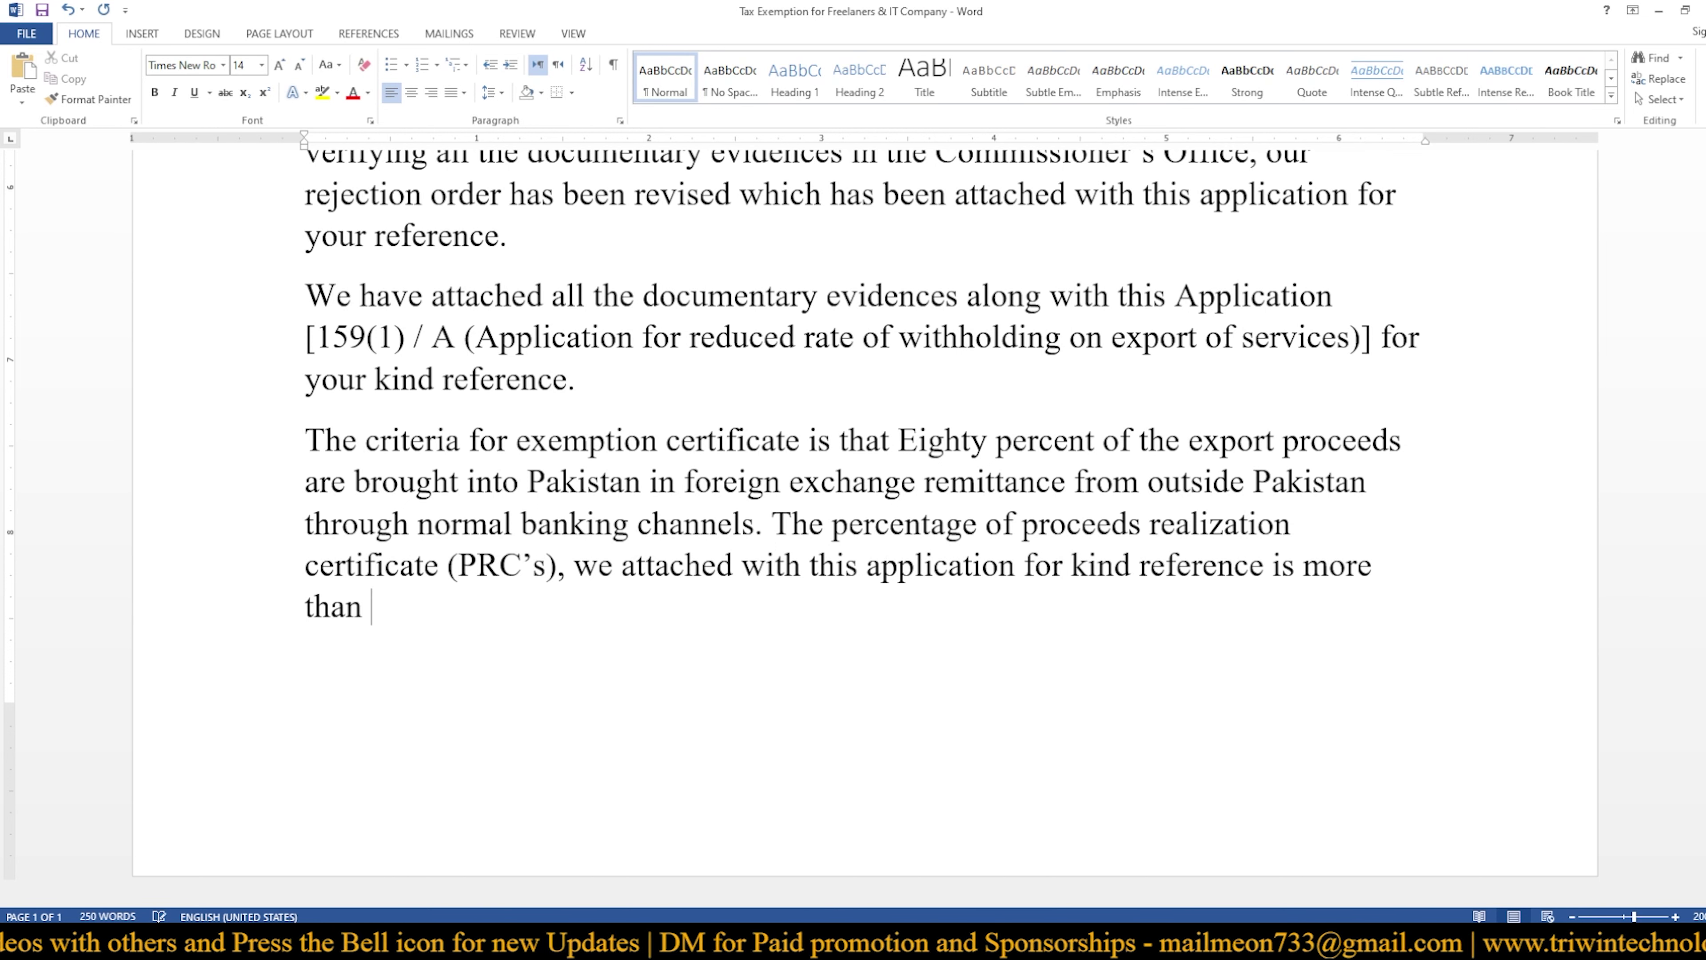
{"action": "key", "text": "ctrl+Home"}
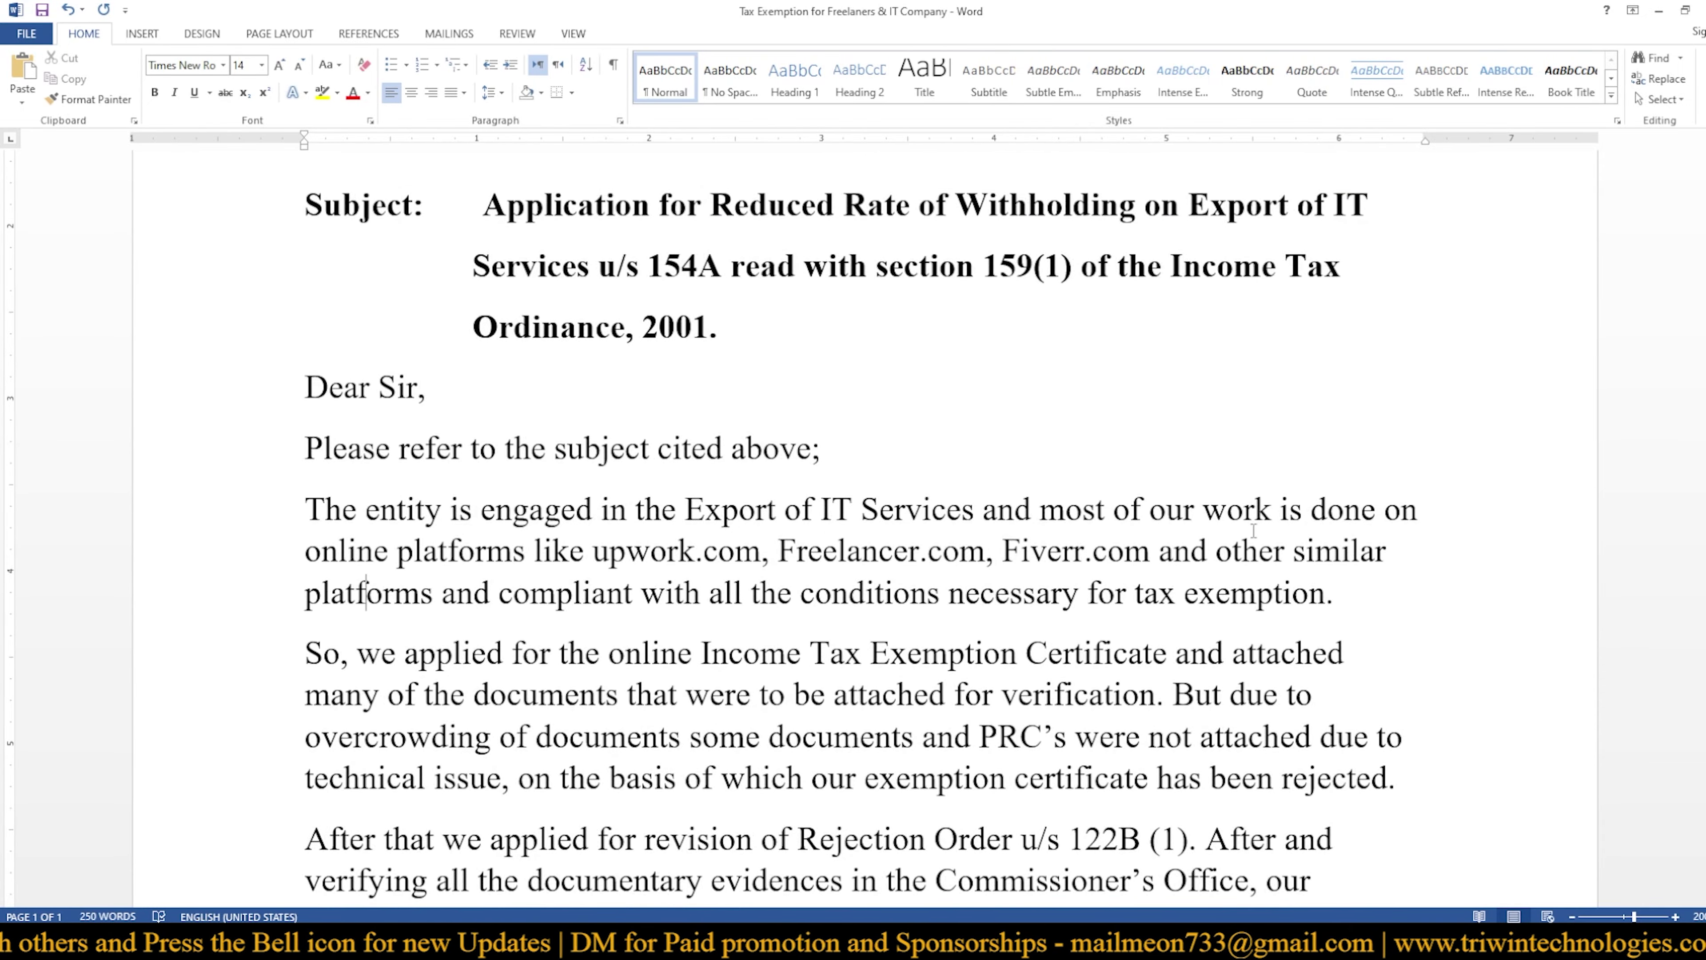
{"action": "scroll", "coordinate": [1253, 531], "scroll_direction": "down", "scroll_amount": 6}
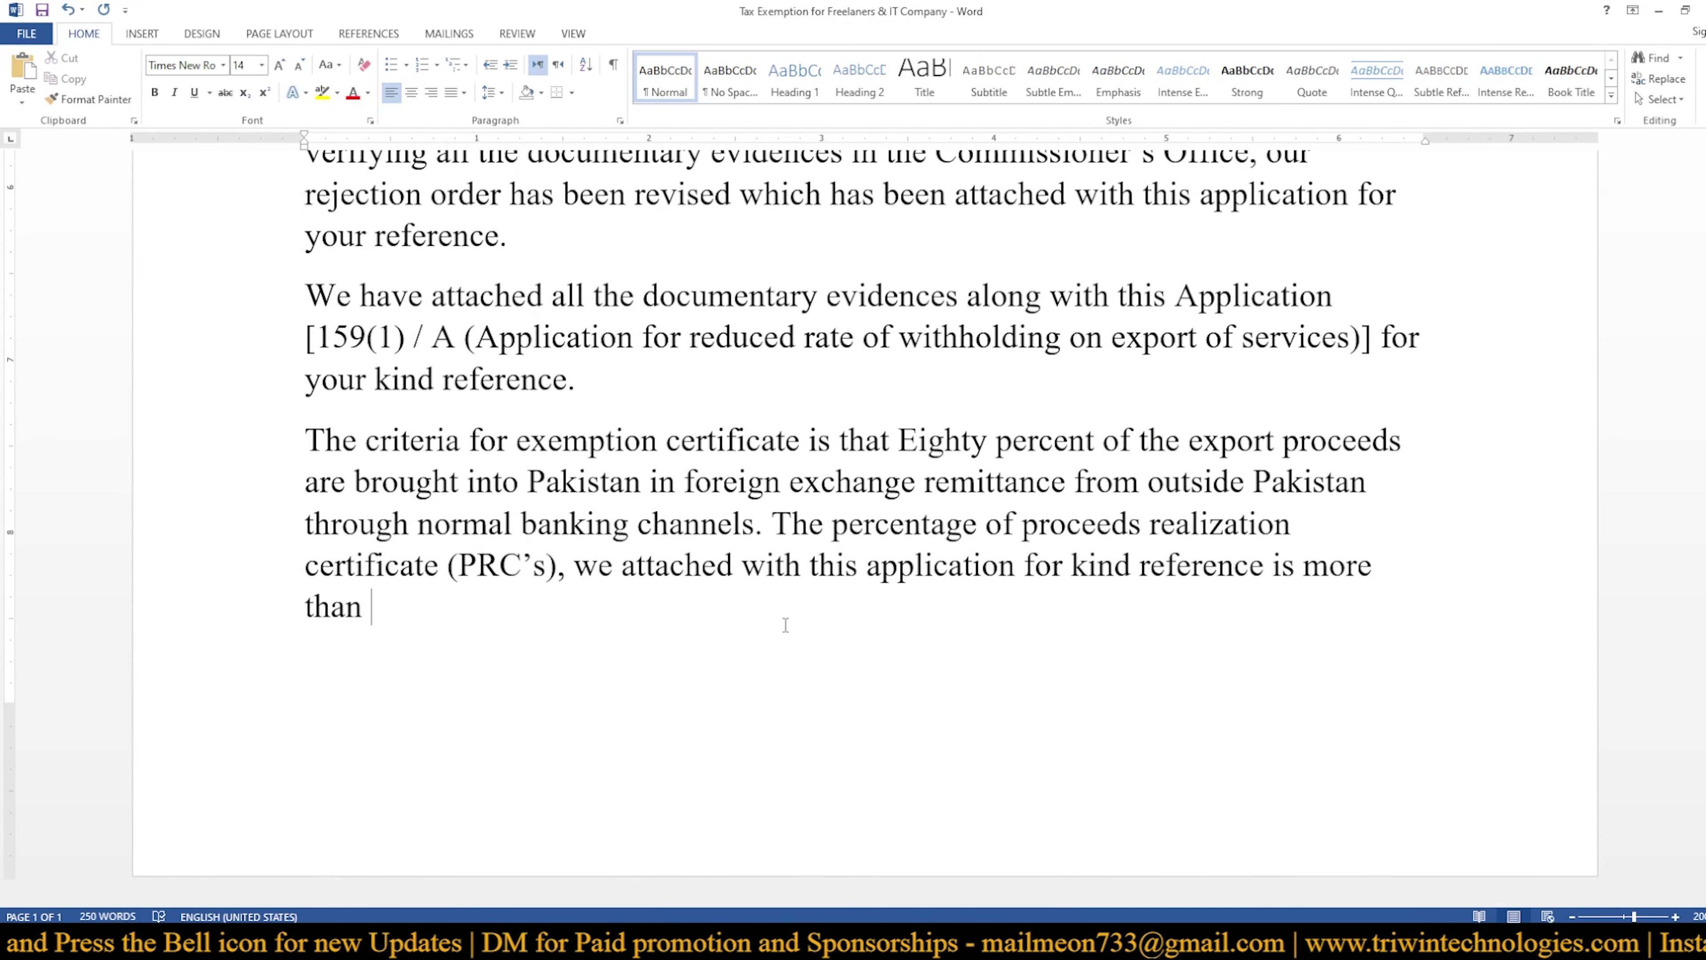
{"action": "type", "text": "90"}
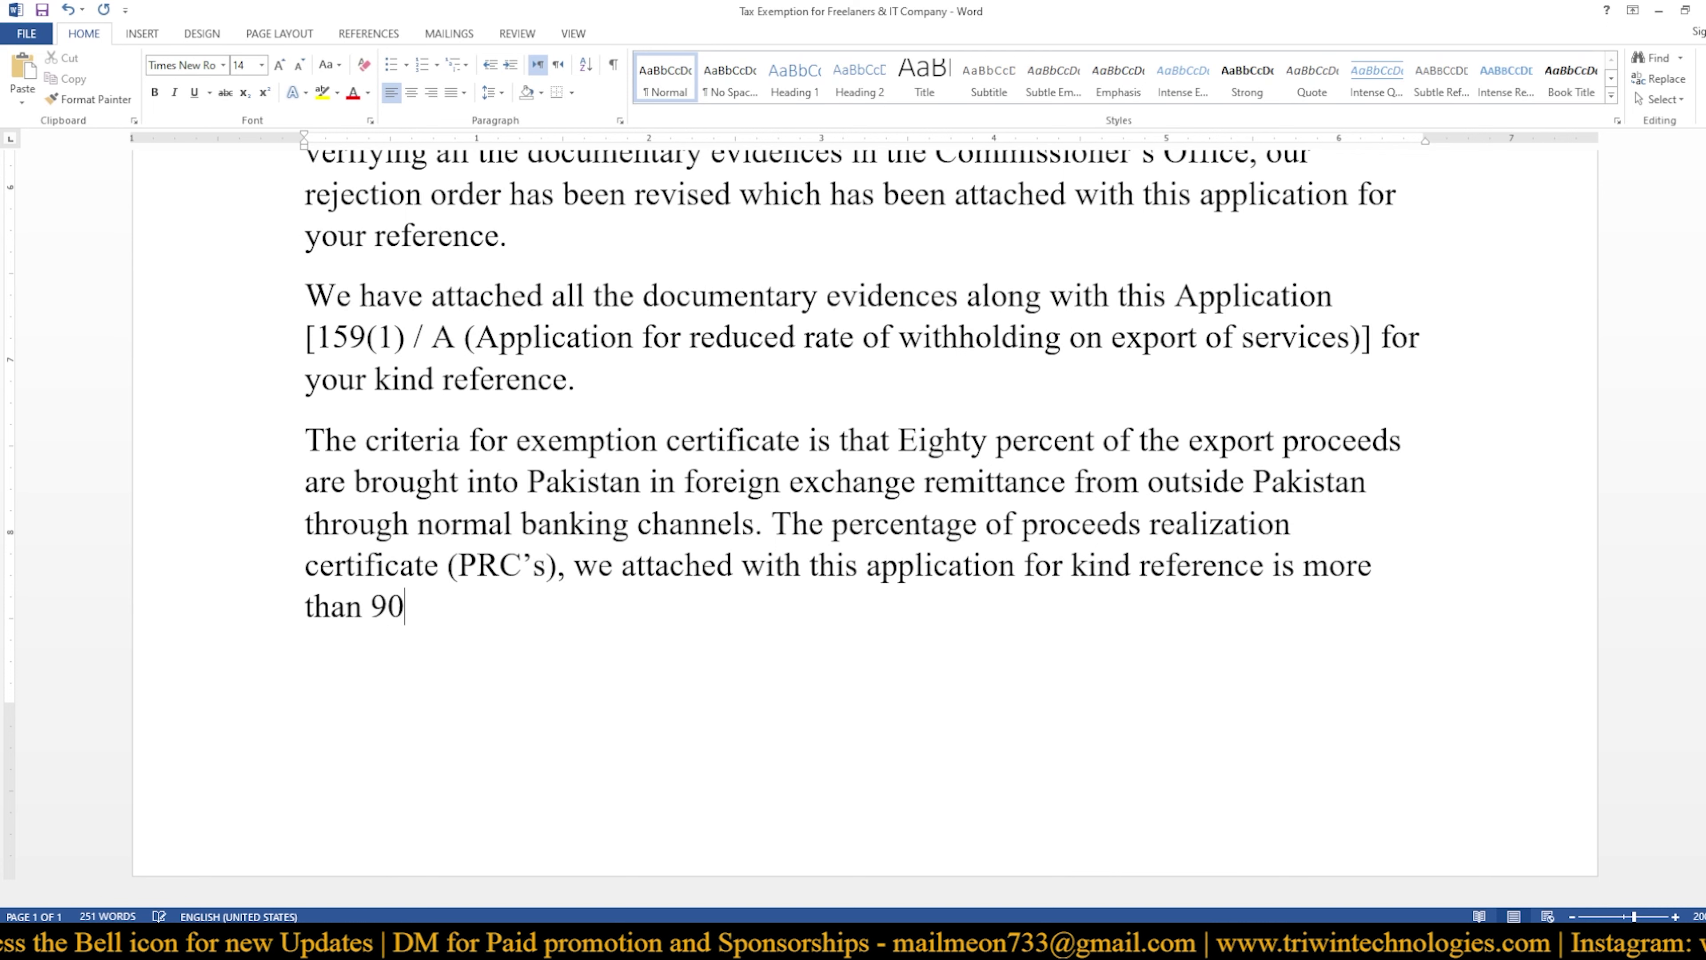
{"action": "type", "text": "%"}
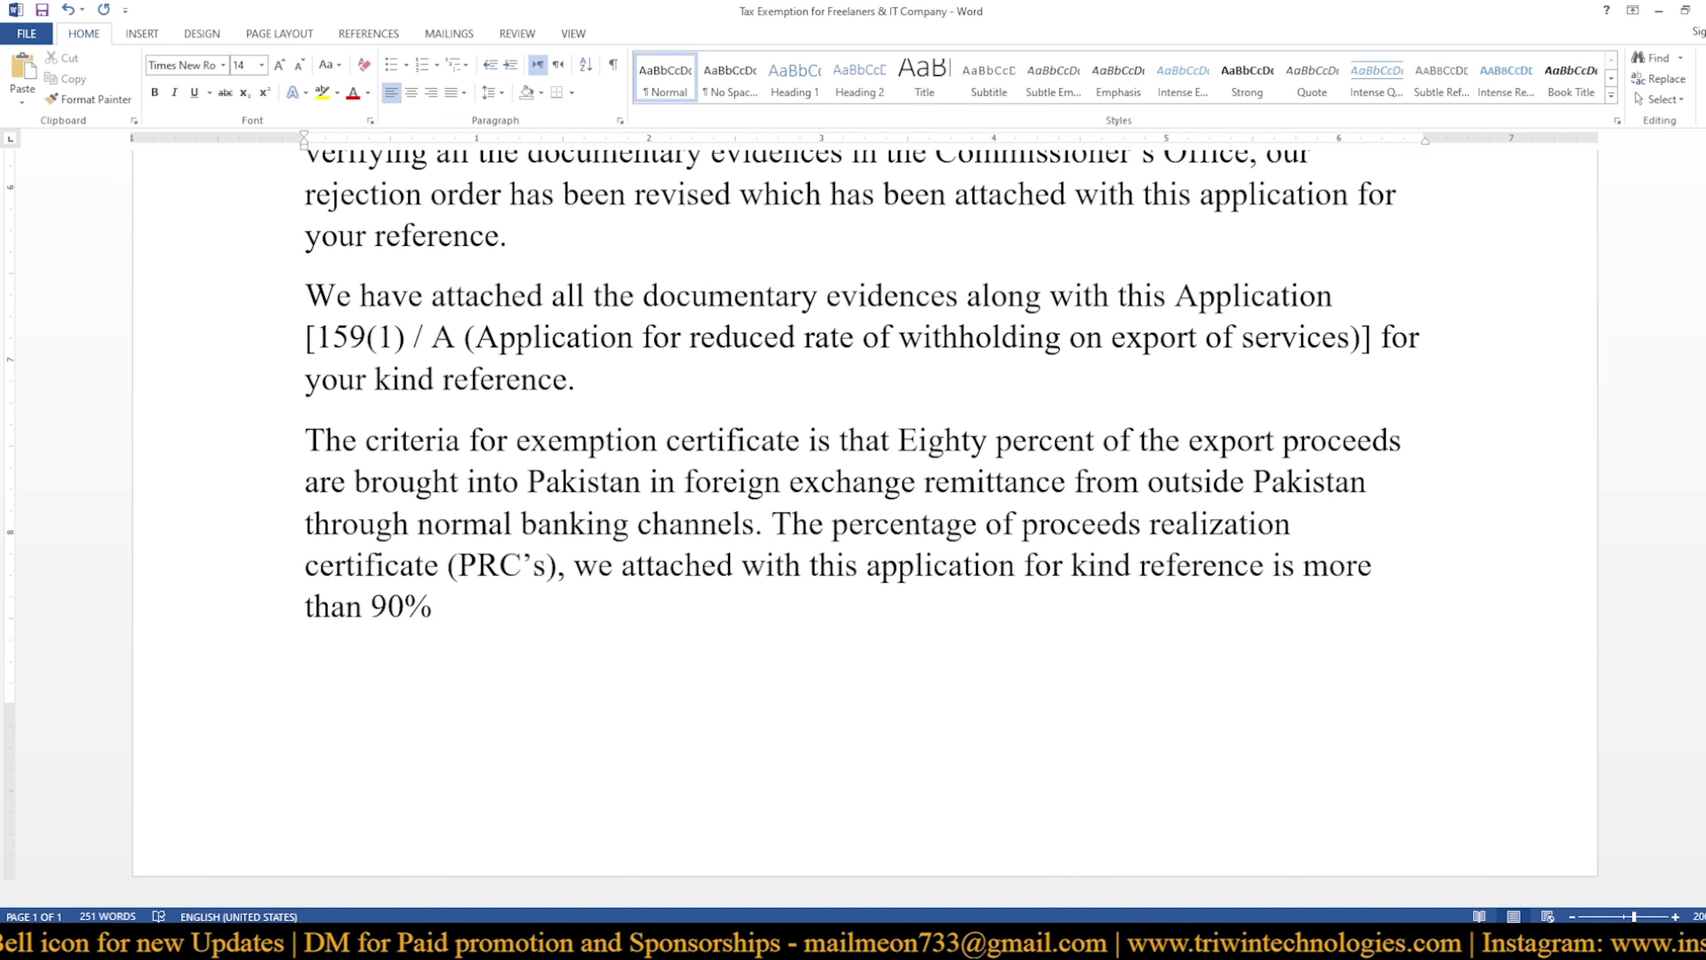
Finish the percentage sentence with "of the total export revenue claimed."
{"action": "type", "text": " of th"}
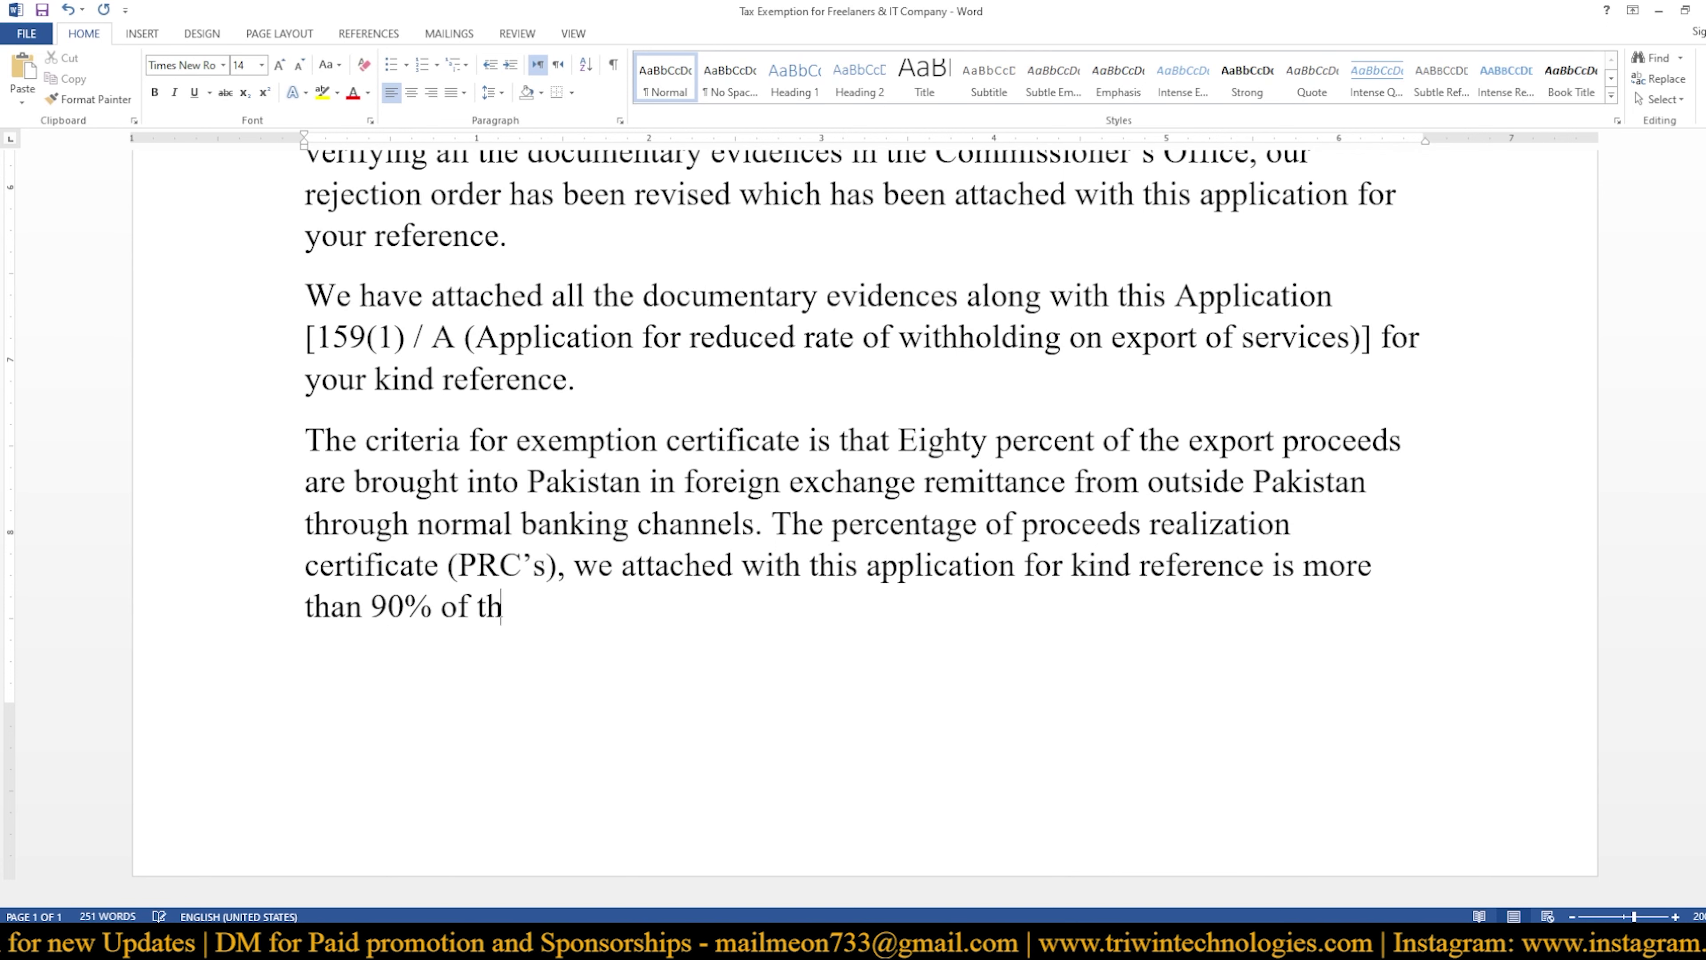
{"action": "type", "text": "e total "}
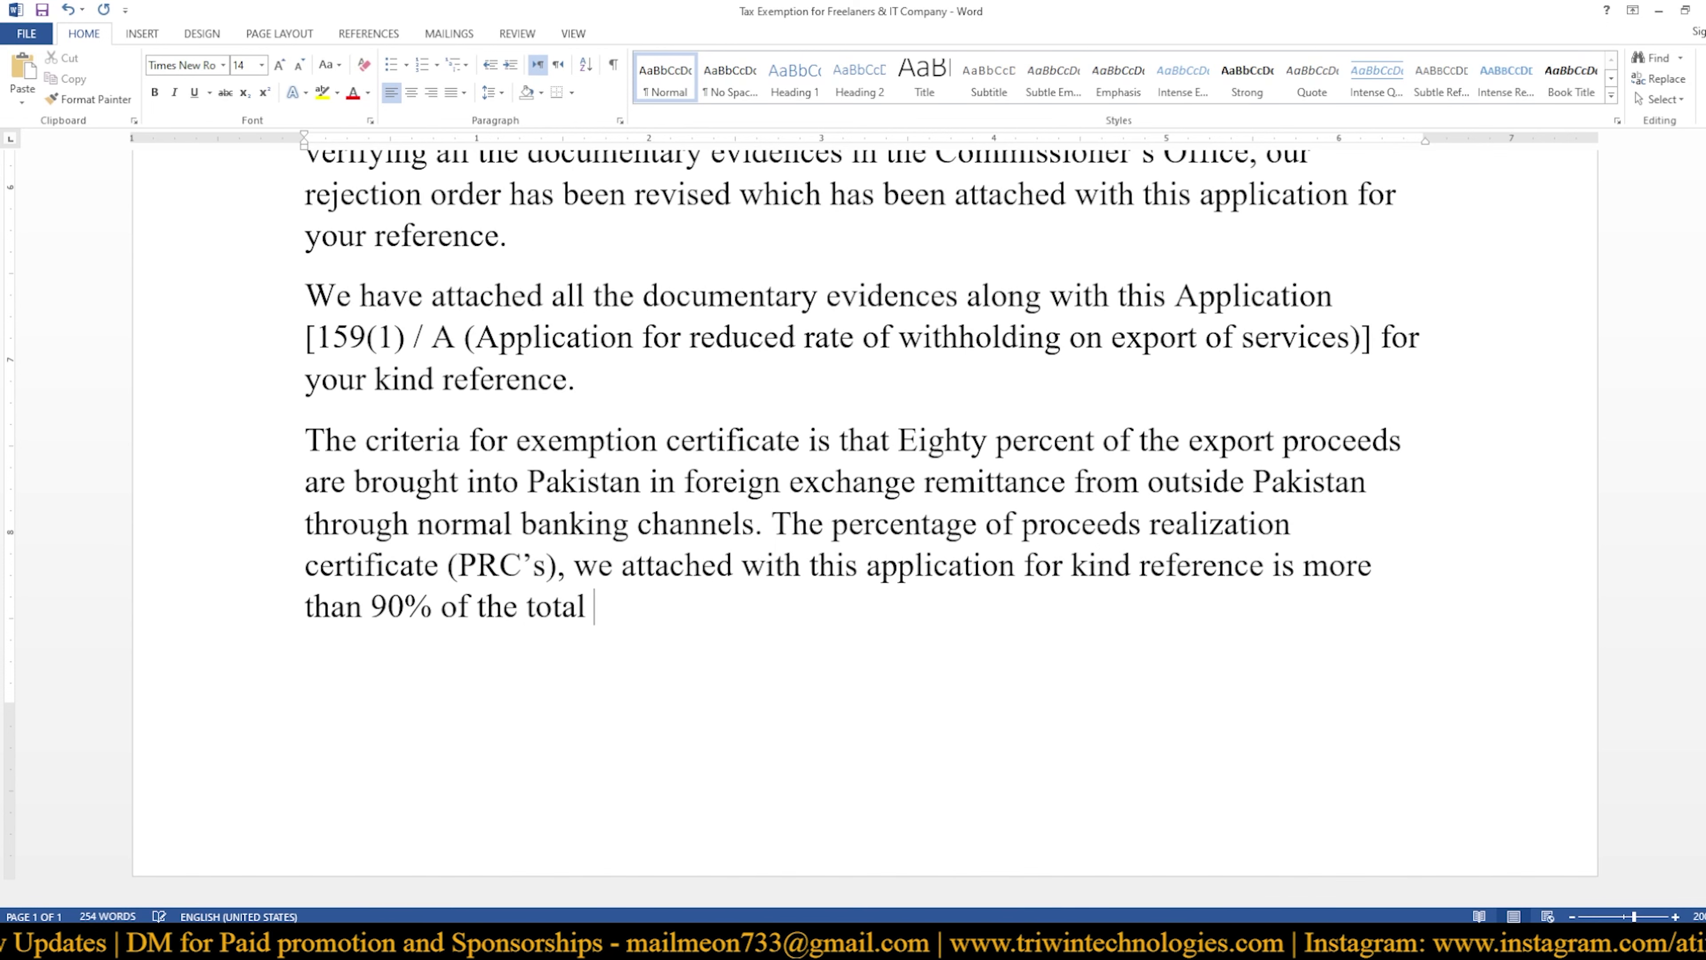
{"action": "type", "text": "expor"}
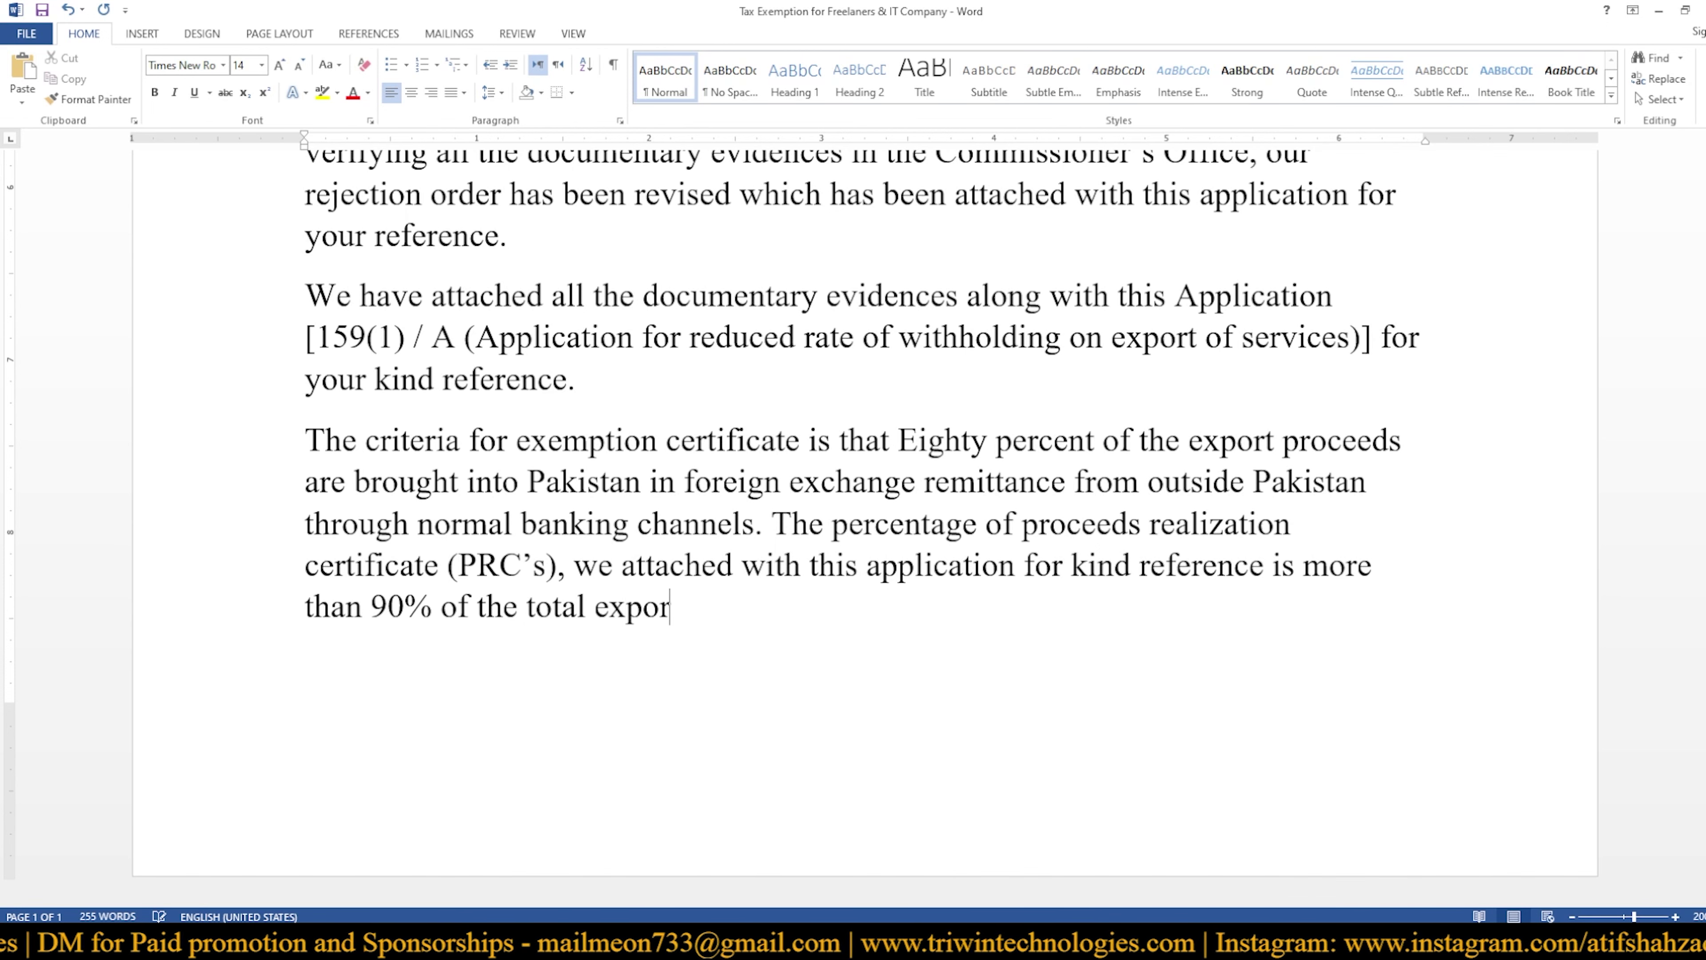
{"action": "type", "text": "t revenue"}
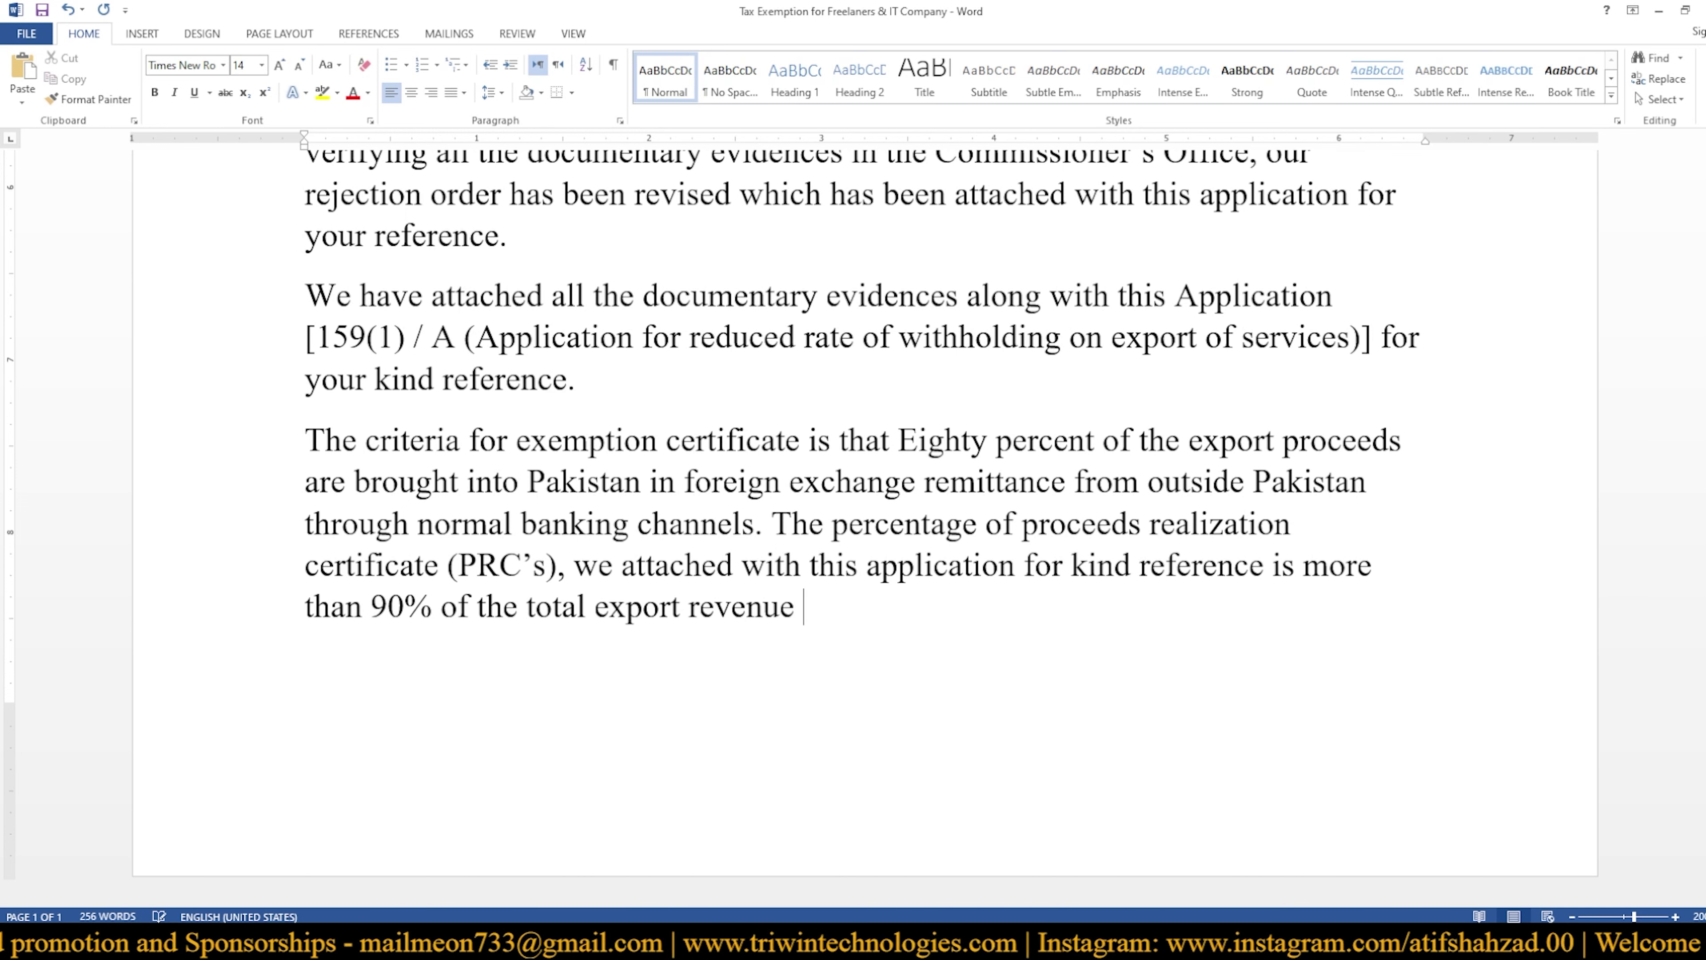
{"action": "type", "text": " claimed"}
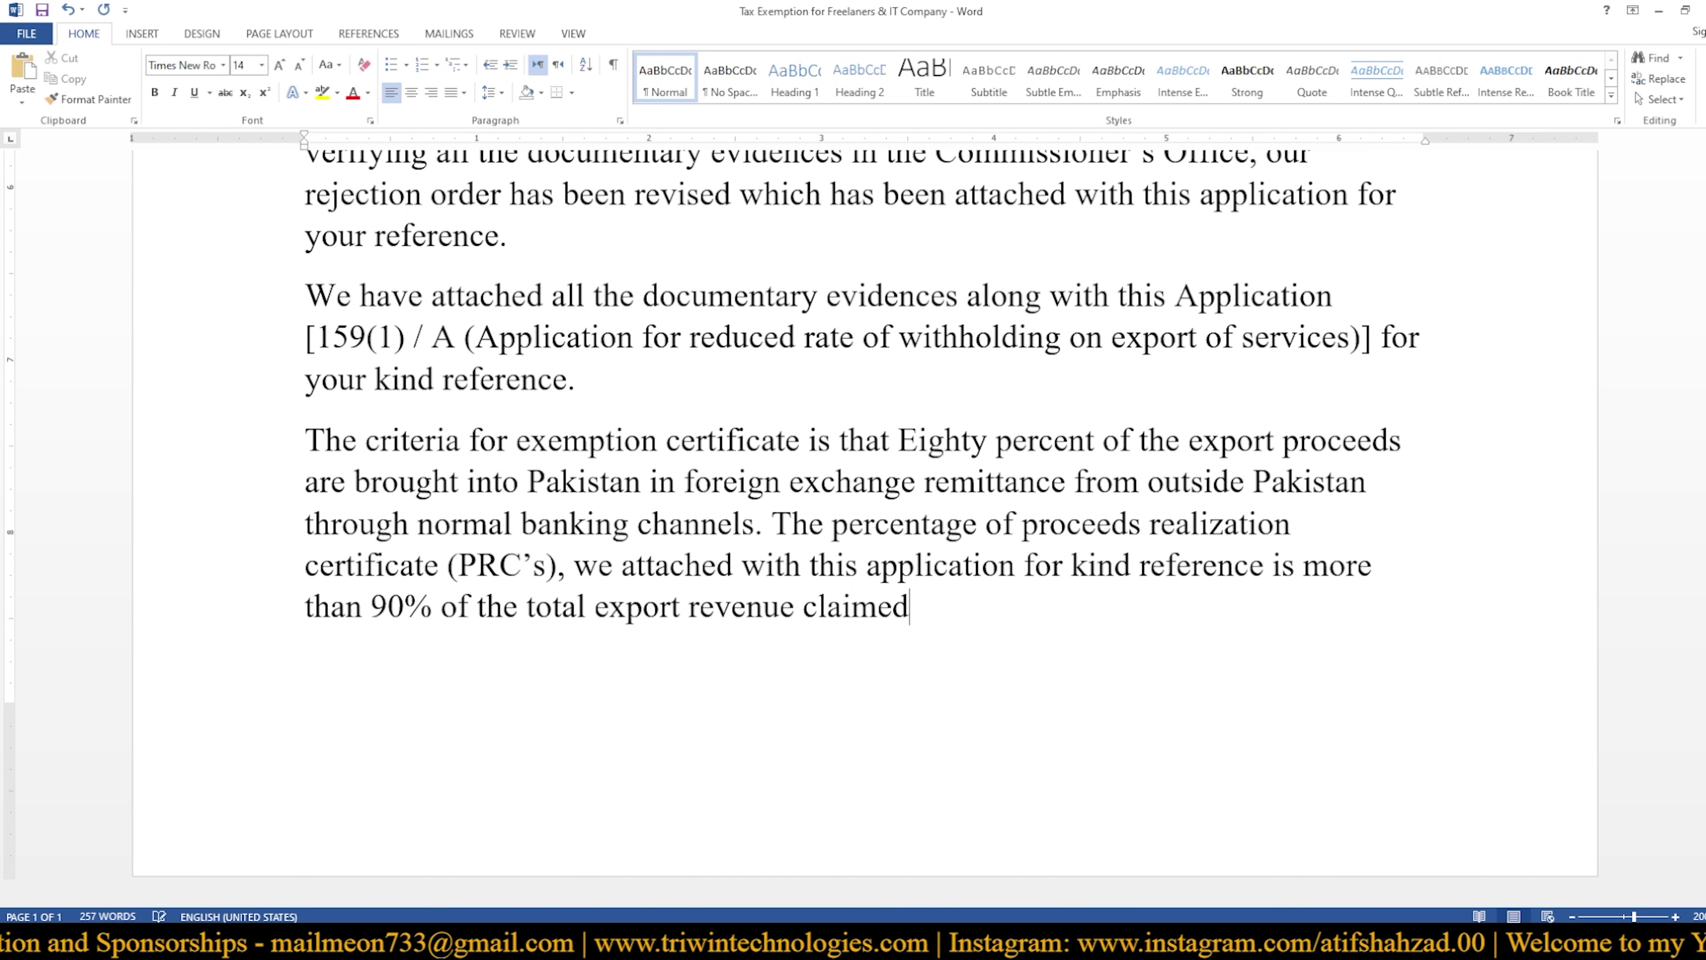
{"action": "type", "text": "."}
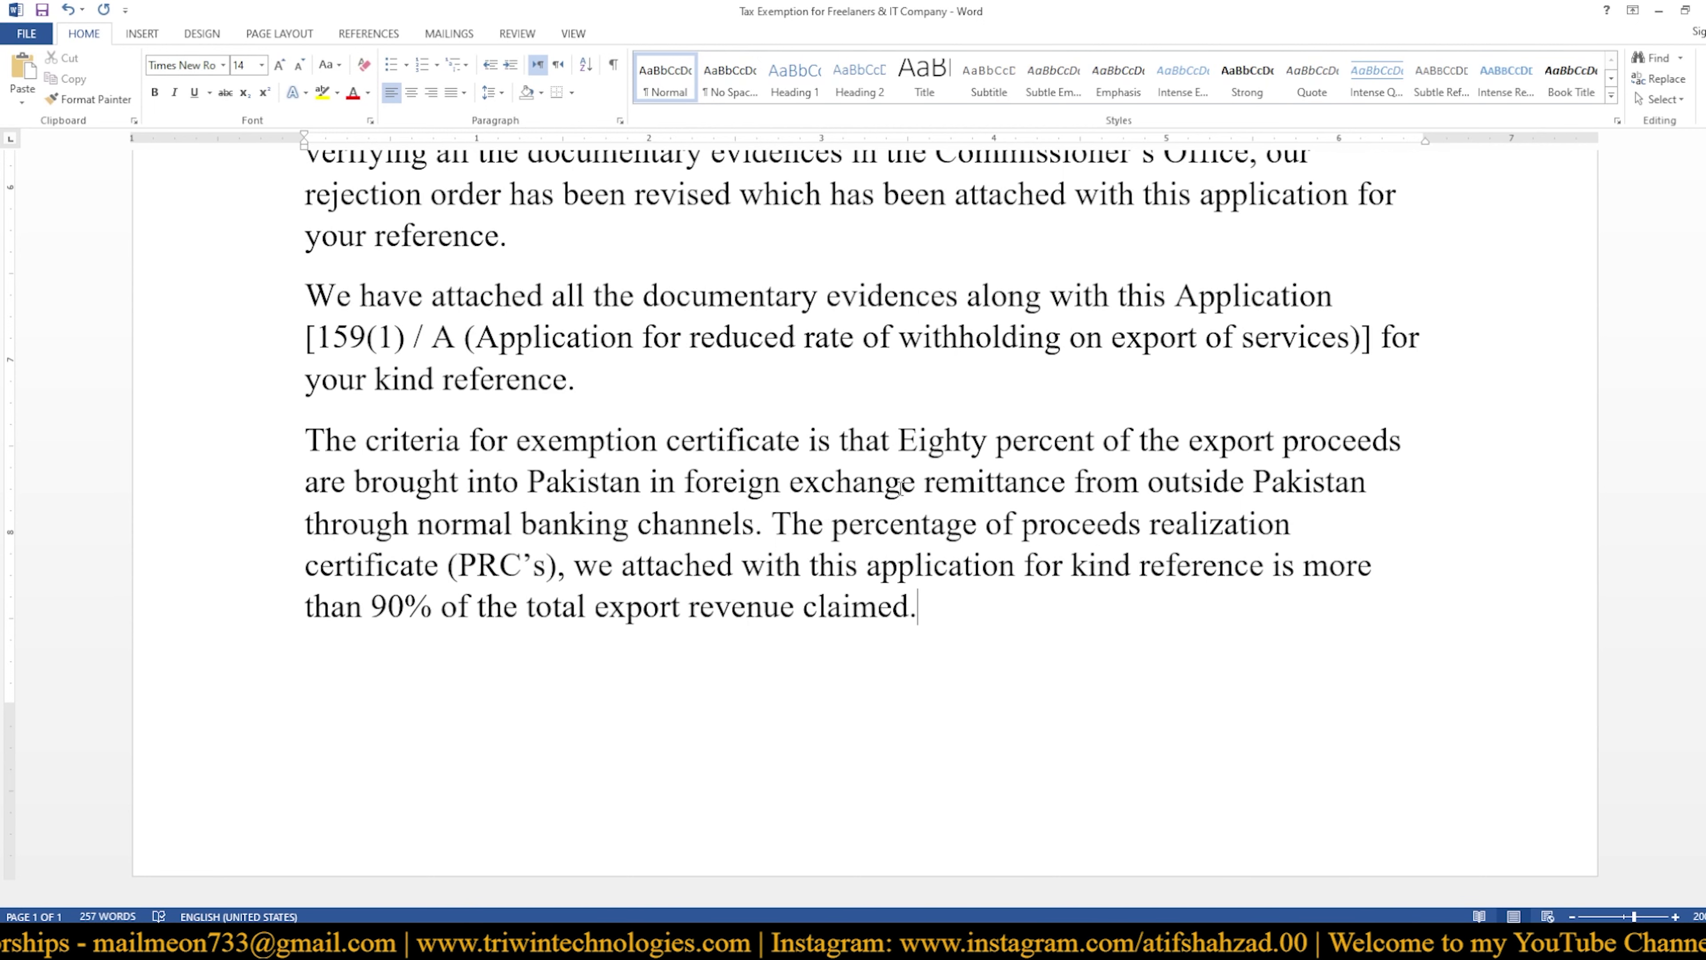
{"action": "left_click", "coordinate": [898, 440]}
{"action": "left_click_drag", "start_coordinate": [899, 441], "coordinate": [1101, 445]}
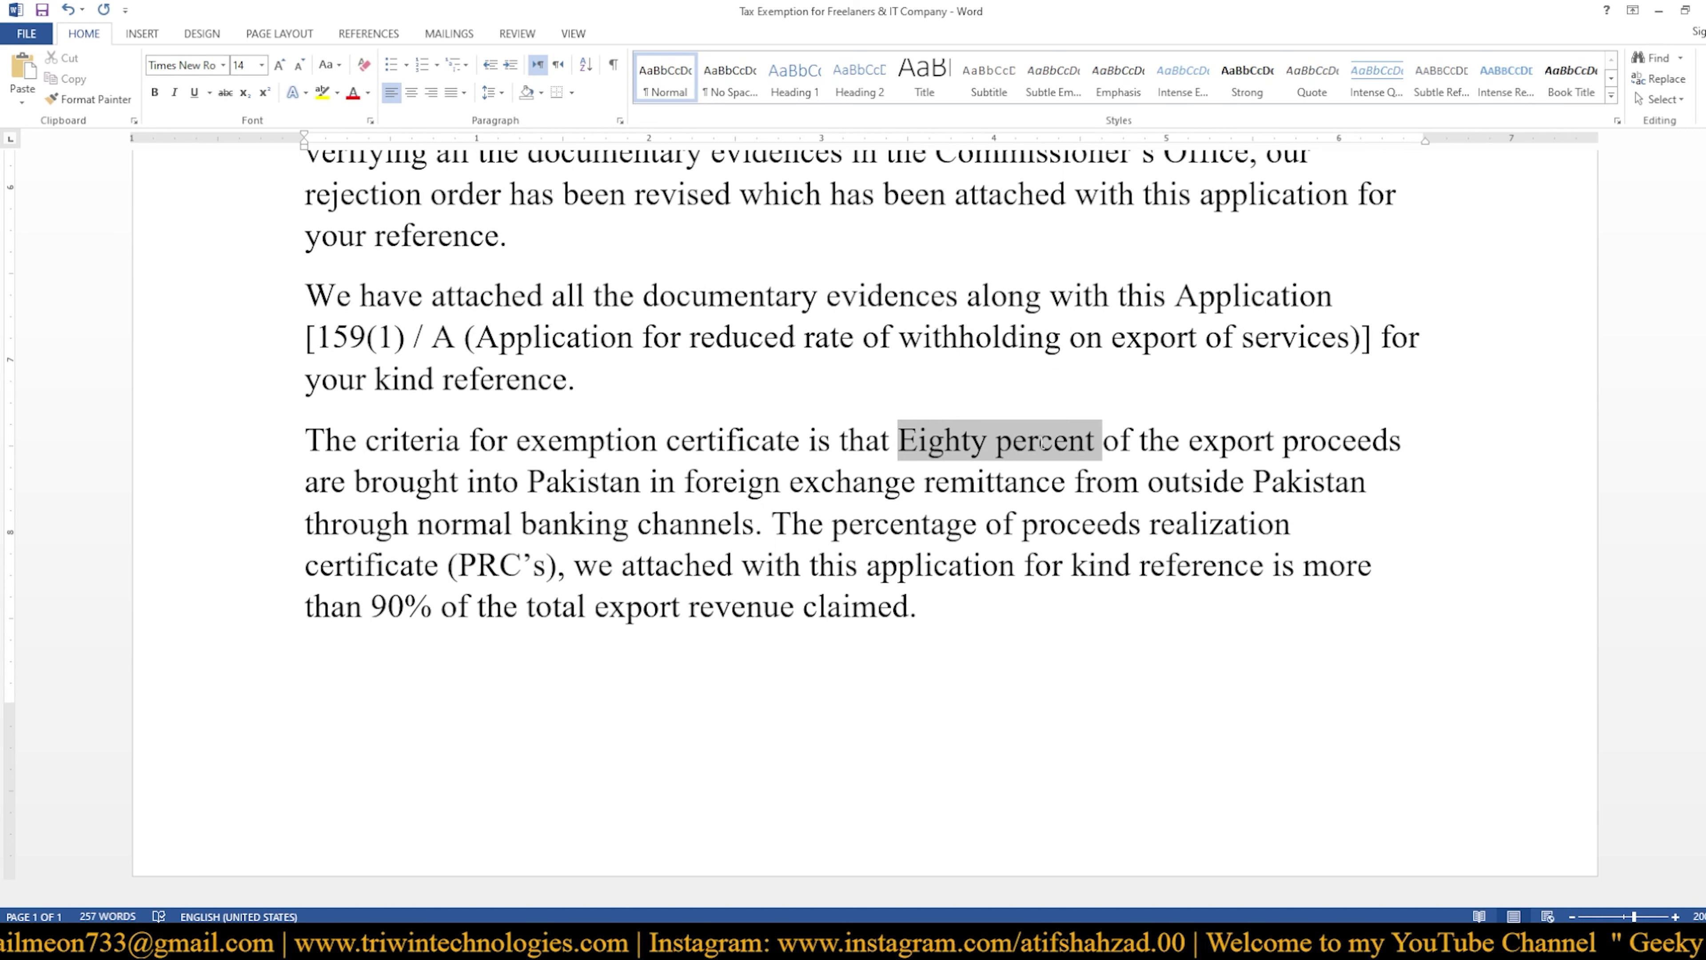
{"action": "left_click", "coordinate": [1075, 473]}
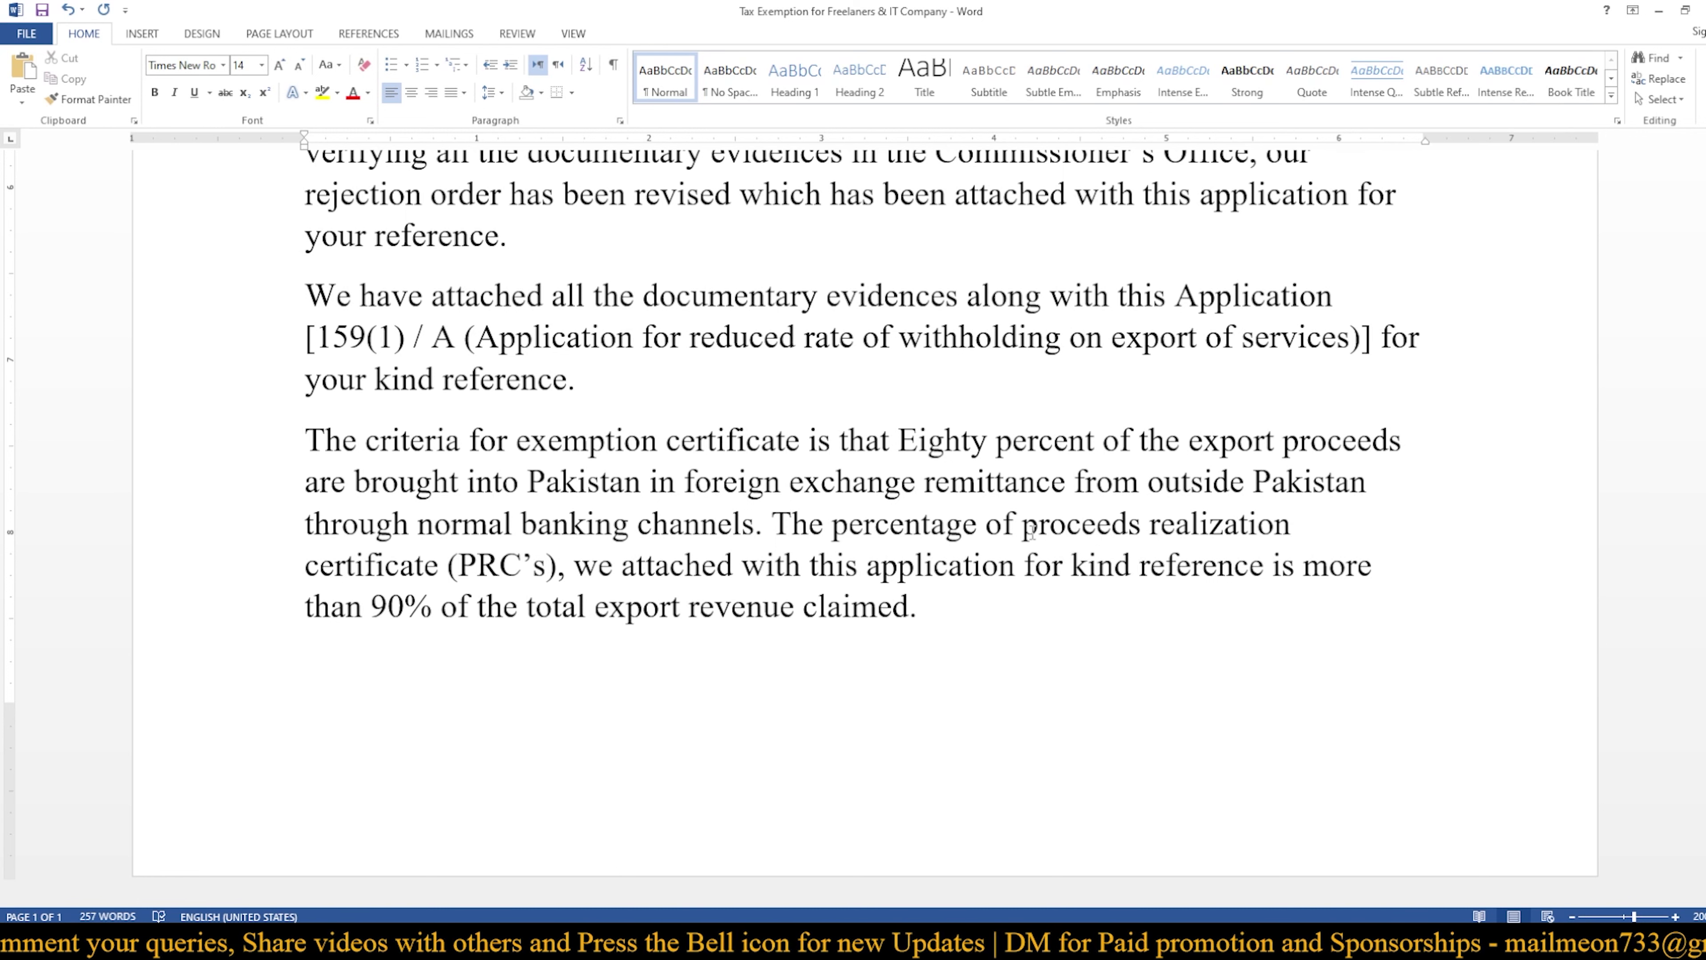
{"action": "left_click_drag", "start_coordinate": [1022, 525], "coordinate": [565, 569]}
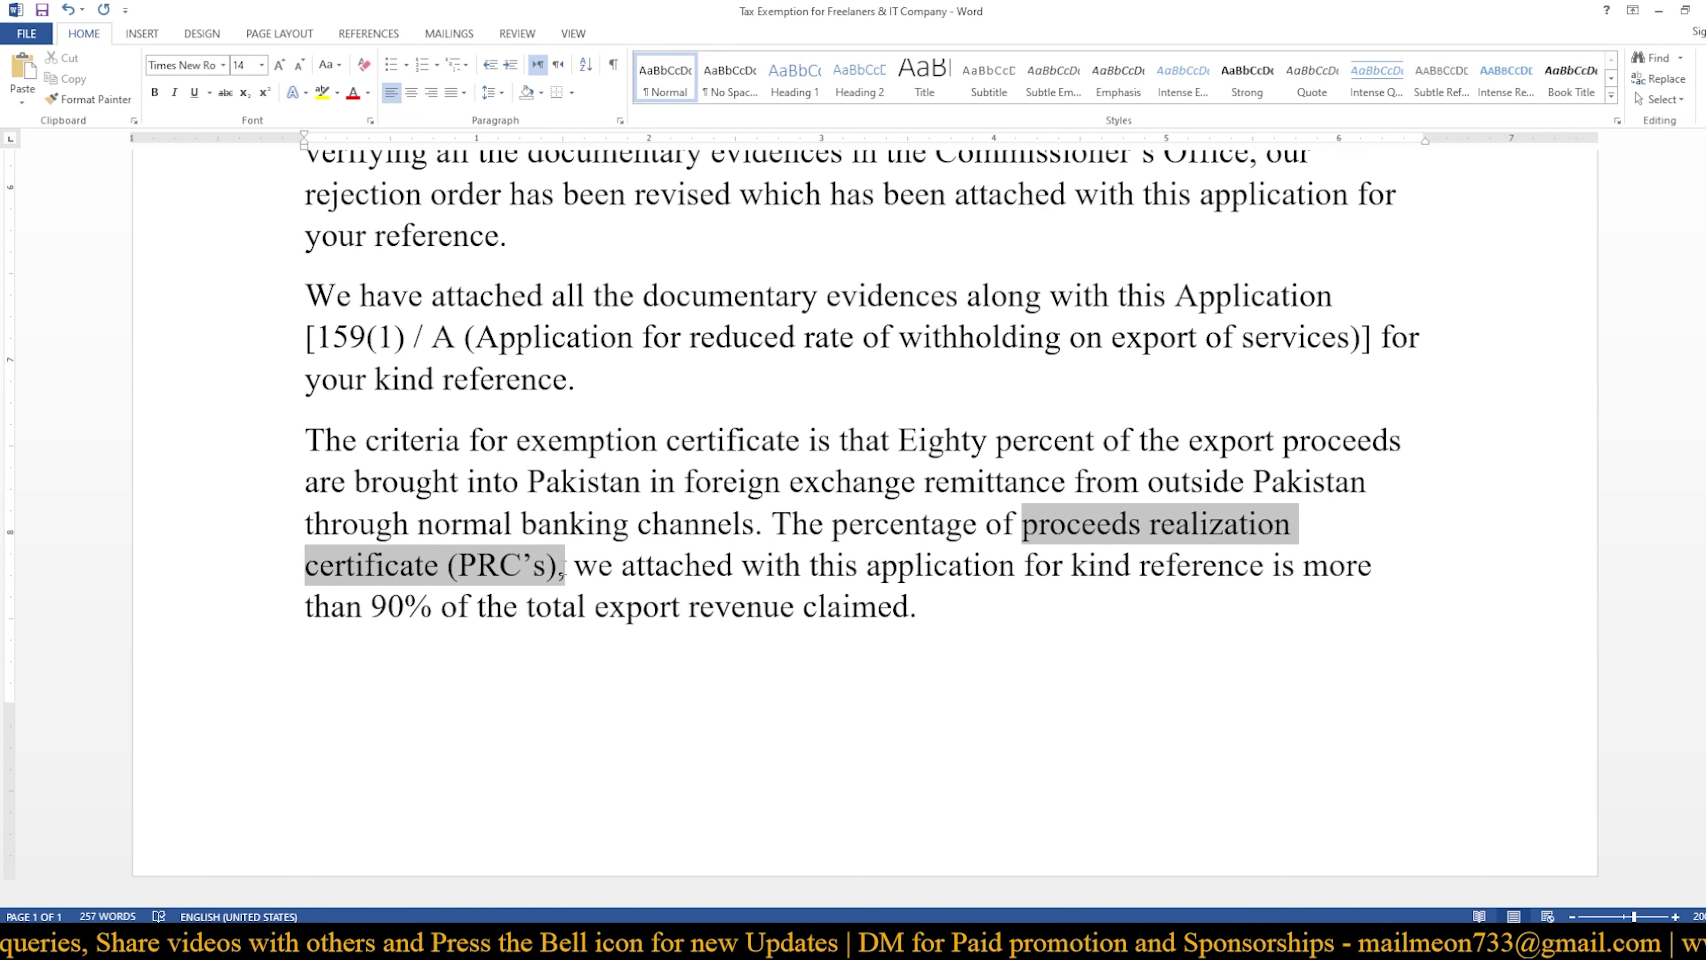
{"action": "left_click", "coordinate": [931, 606]}
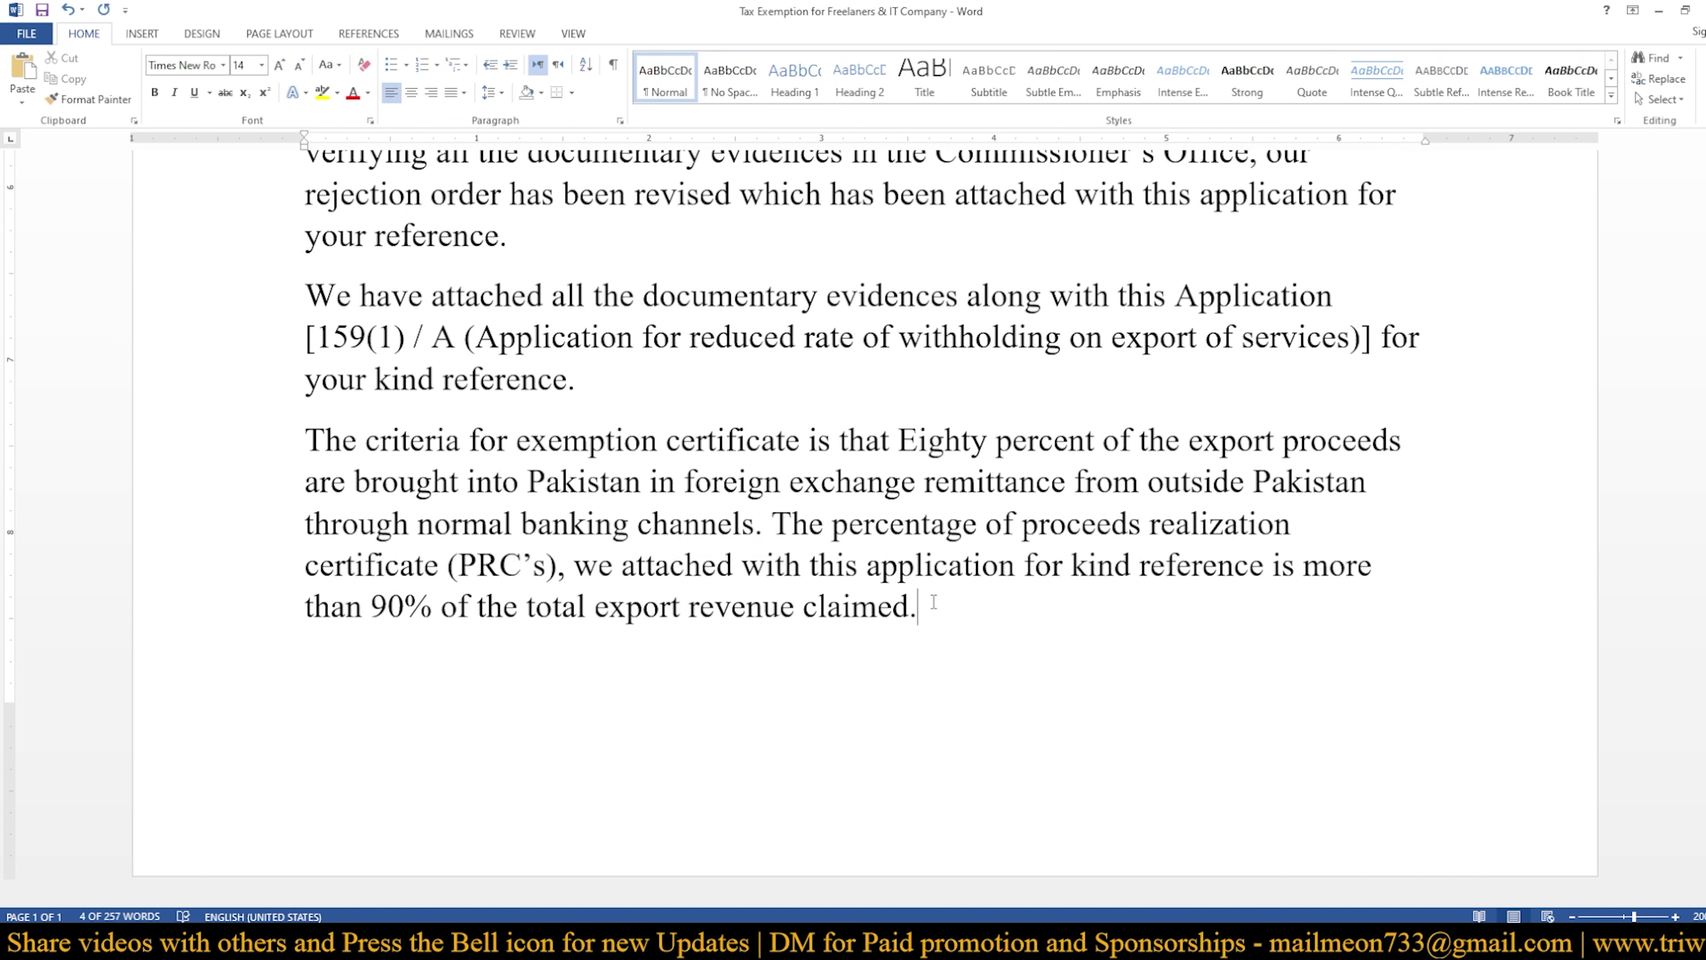
Capitalize the initial letters of "Proceeds" and "Realization" in the percentage sentence
{"action": "left_click", "coordinate": [1040, 528]}
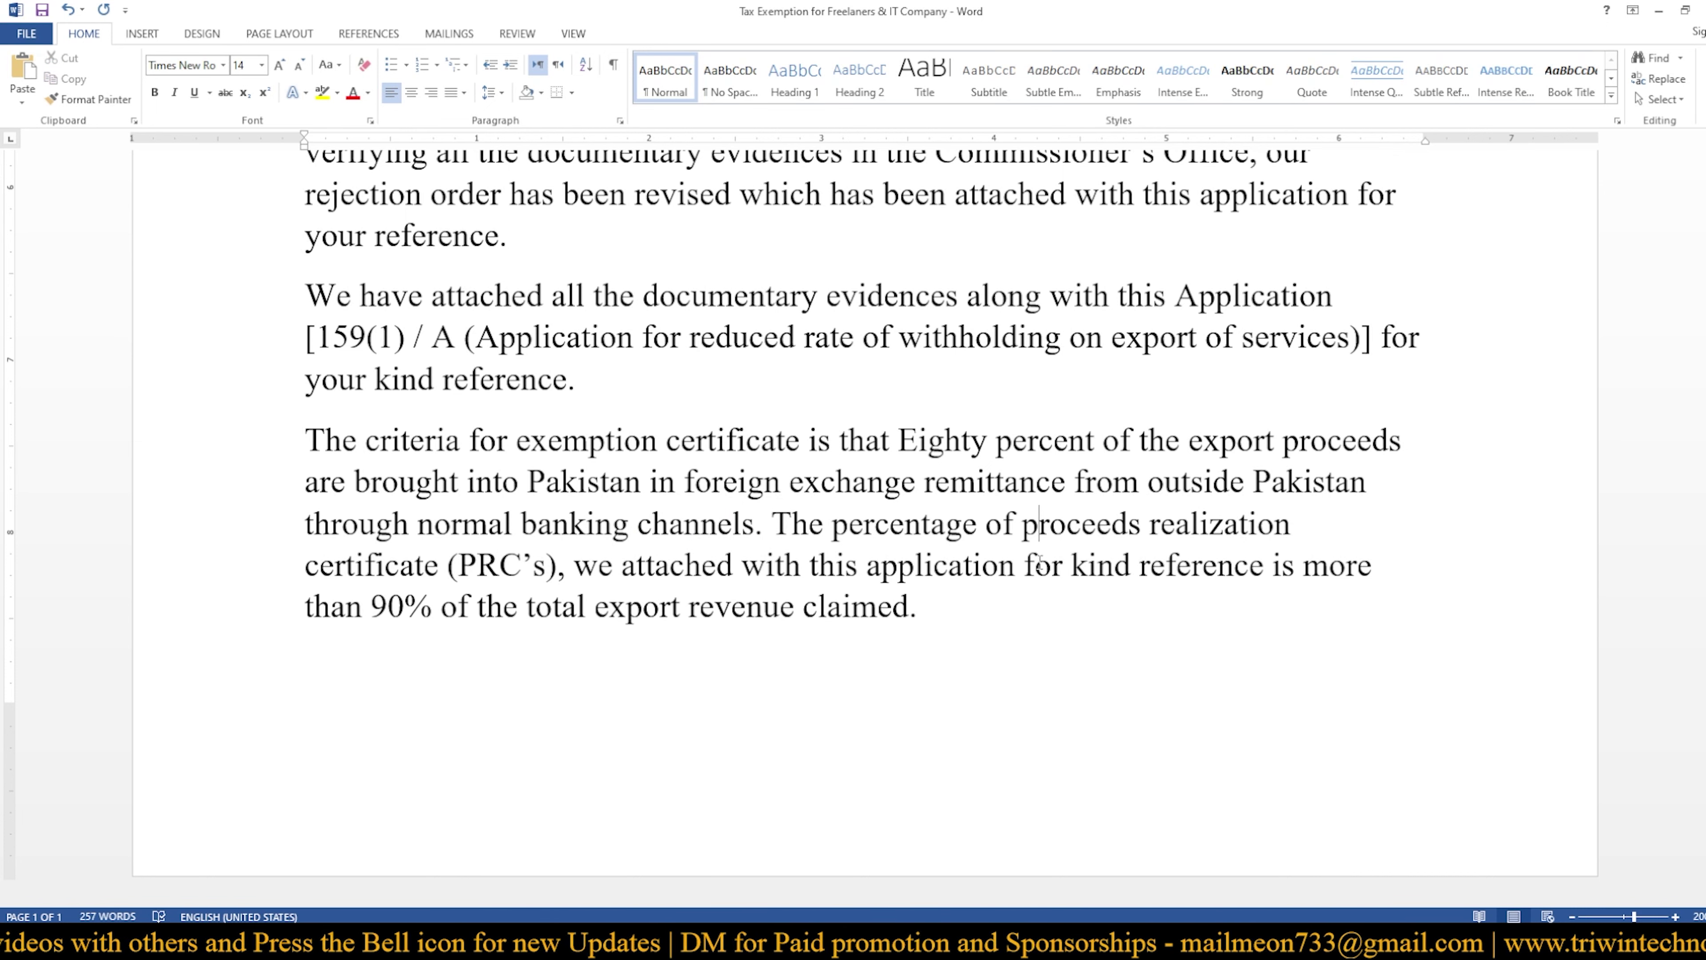
{"action": "key", "text": "BackSpace"}
{"action": "type", "text": "P"}
{"action": "key", "text": "Right"}
{"action": "key", "text": "Right"}
{"action": "key", "text": "Right"}
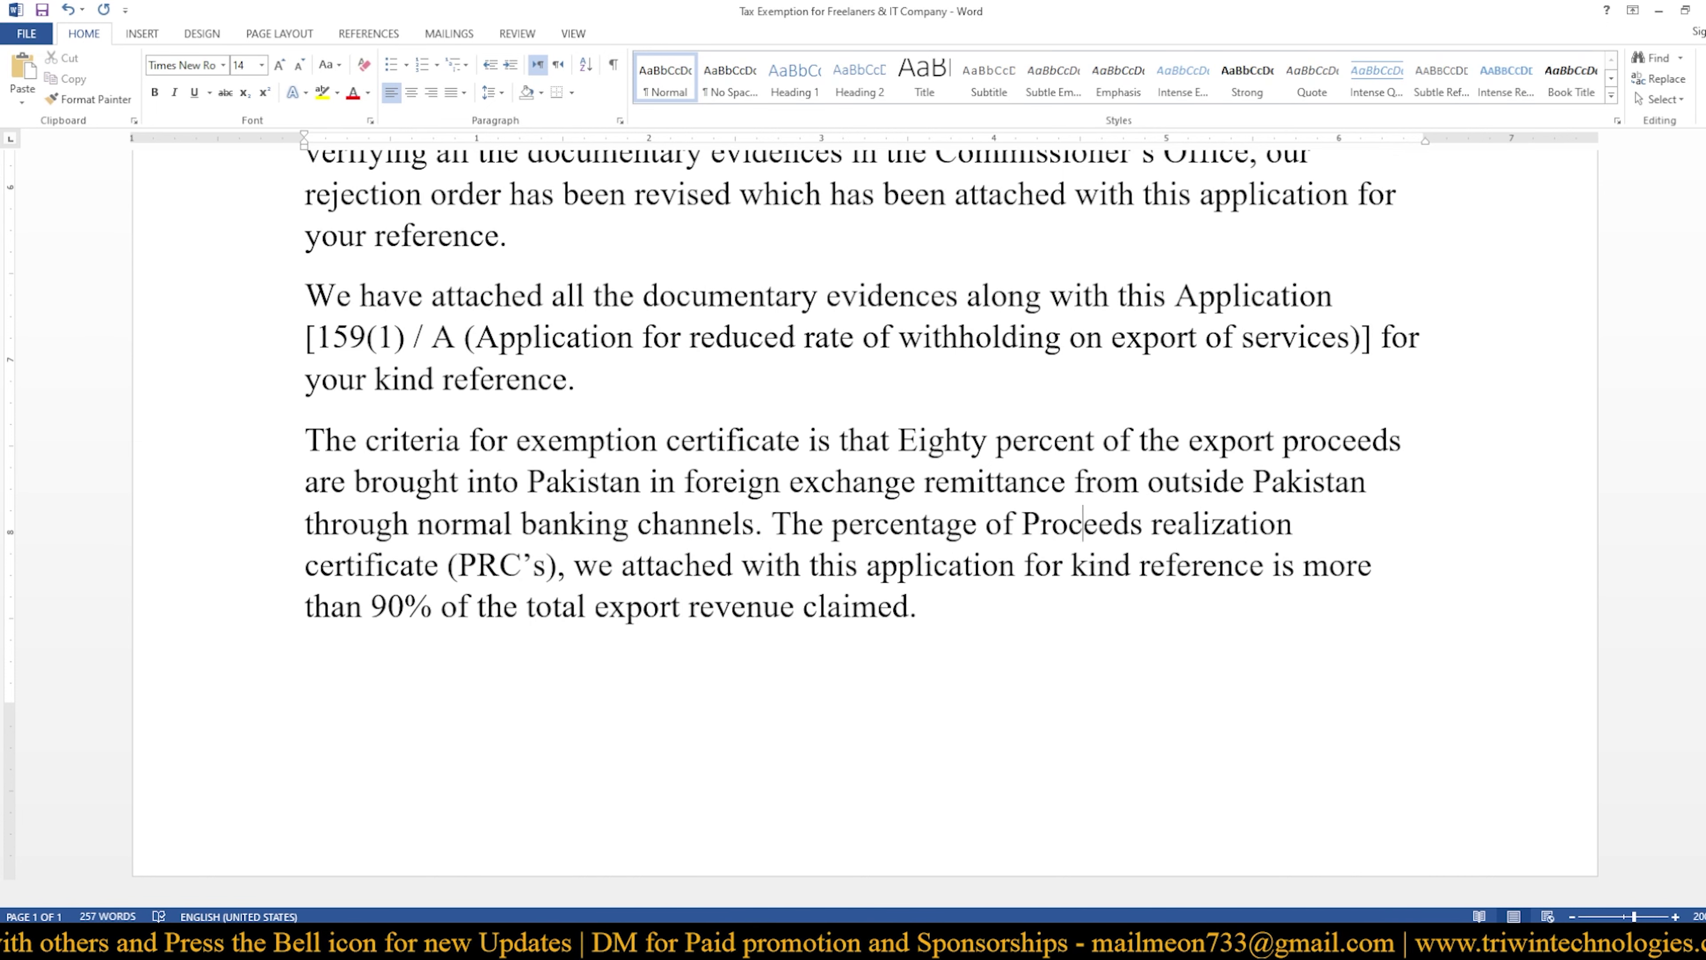
{"action": "left_click", "coordinate": [1184, 524]}
{"action": "key", "text": "BackSpace"}
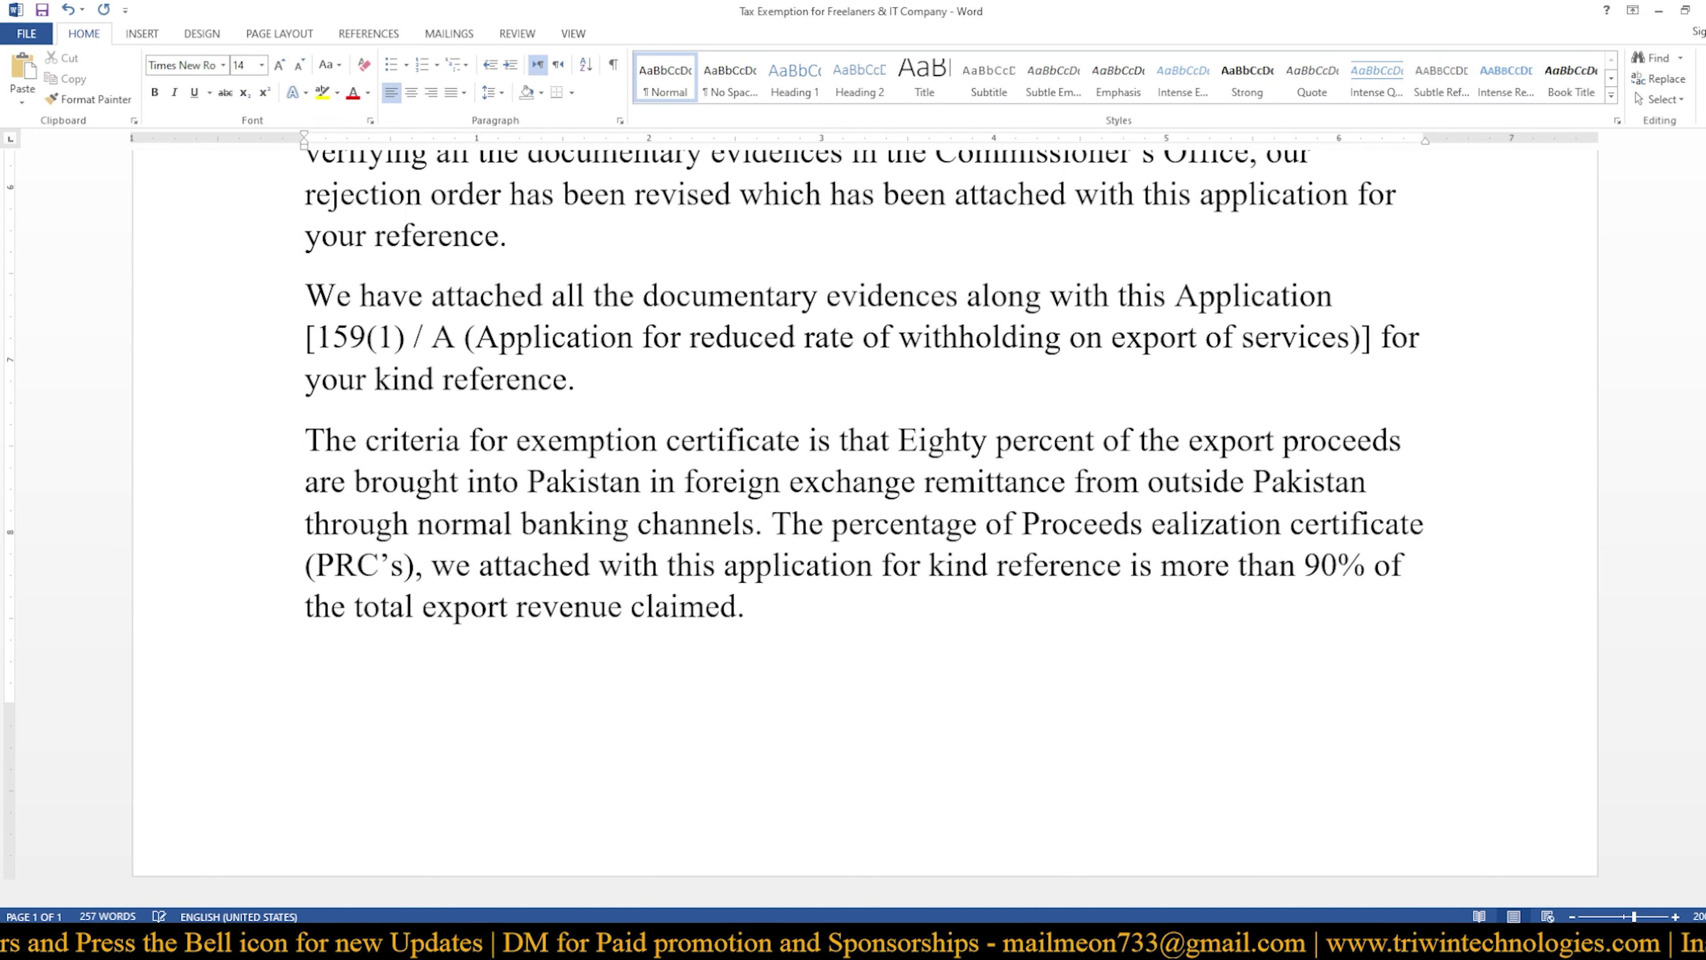
{"action": "type", "text": "R"}
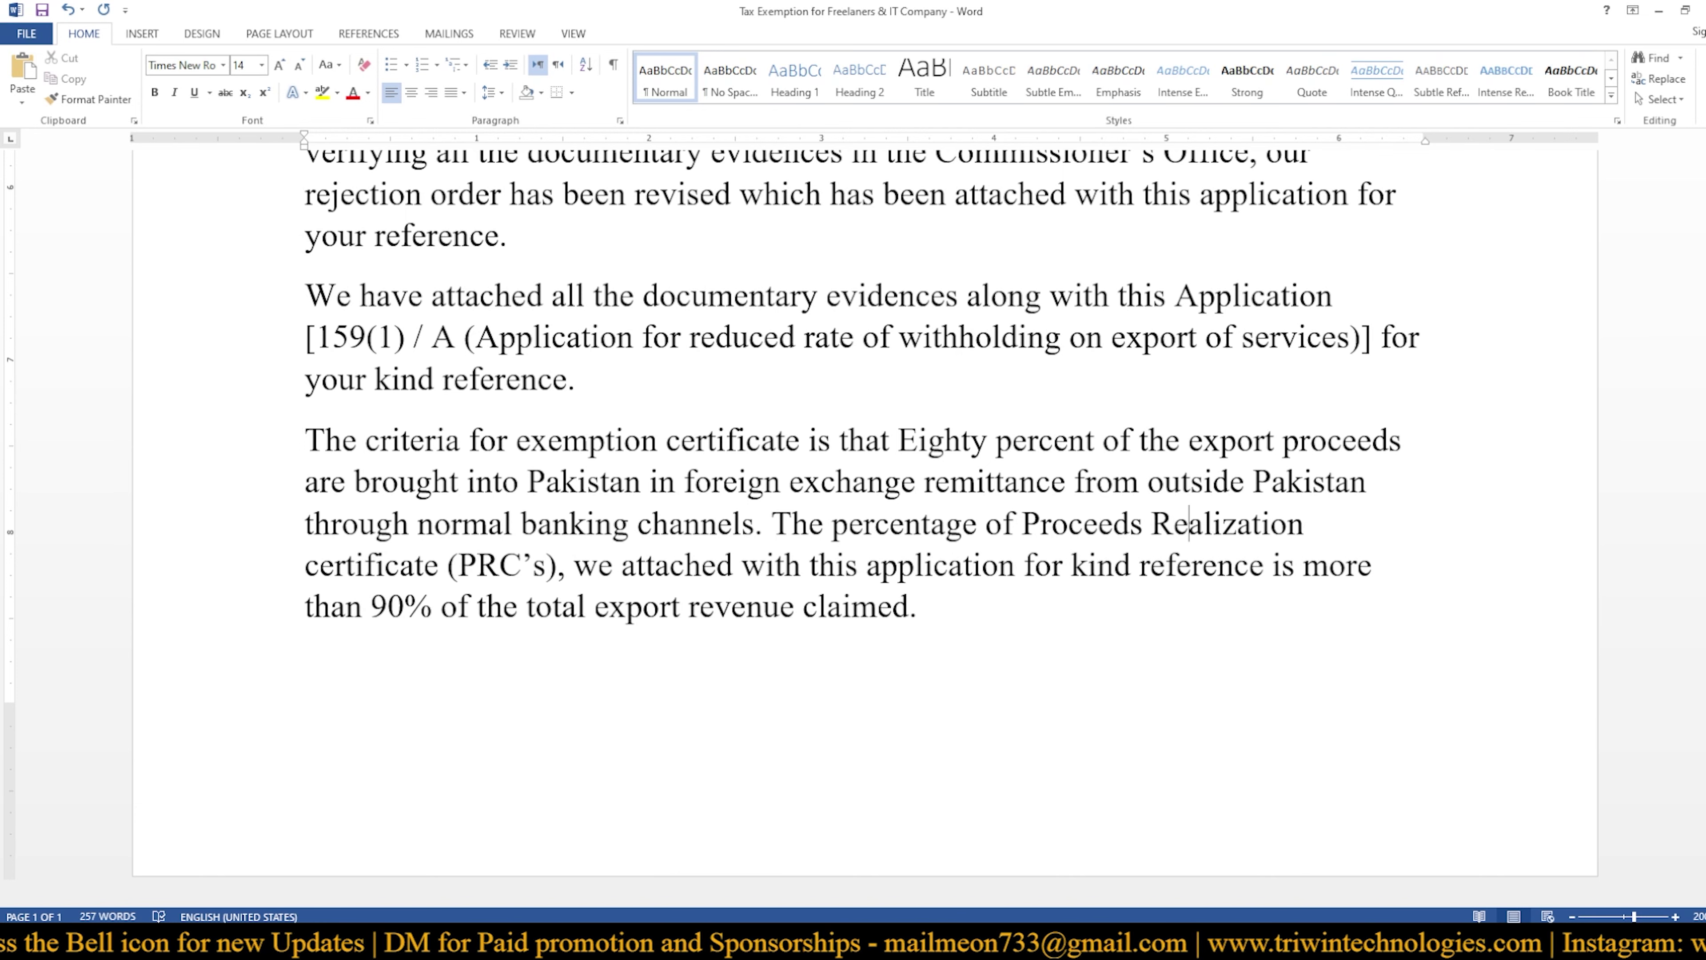
Capitalize the first letter of "Certificate" before "(PRC's)" in the percentage sentence
{"action": "key", "text": "End"}
{"action": "key", "text": "Right"}
{"action": "key", "text": "Right"}
{"action": "key", "text": "Right"}
{"action": "key", "text": "Left"}
{"action": "key", "text": "BackSpace"}
{"action": "type", "text": "C"}
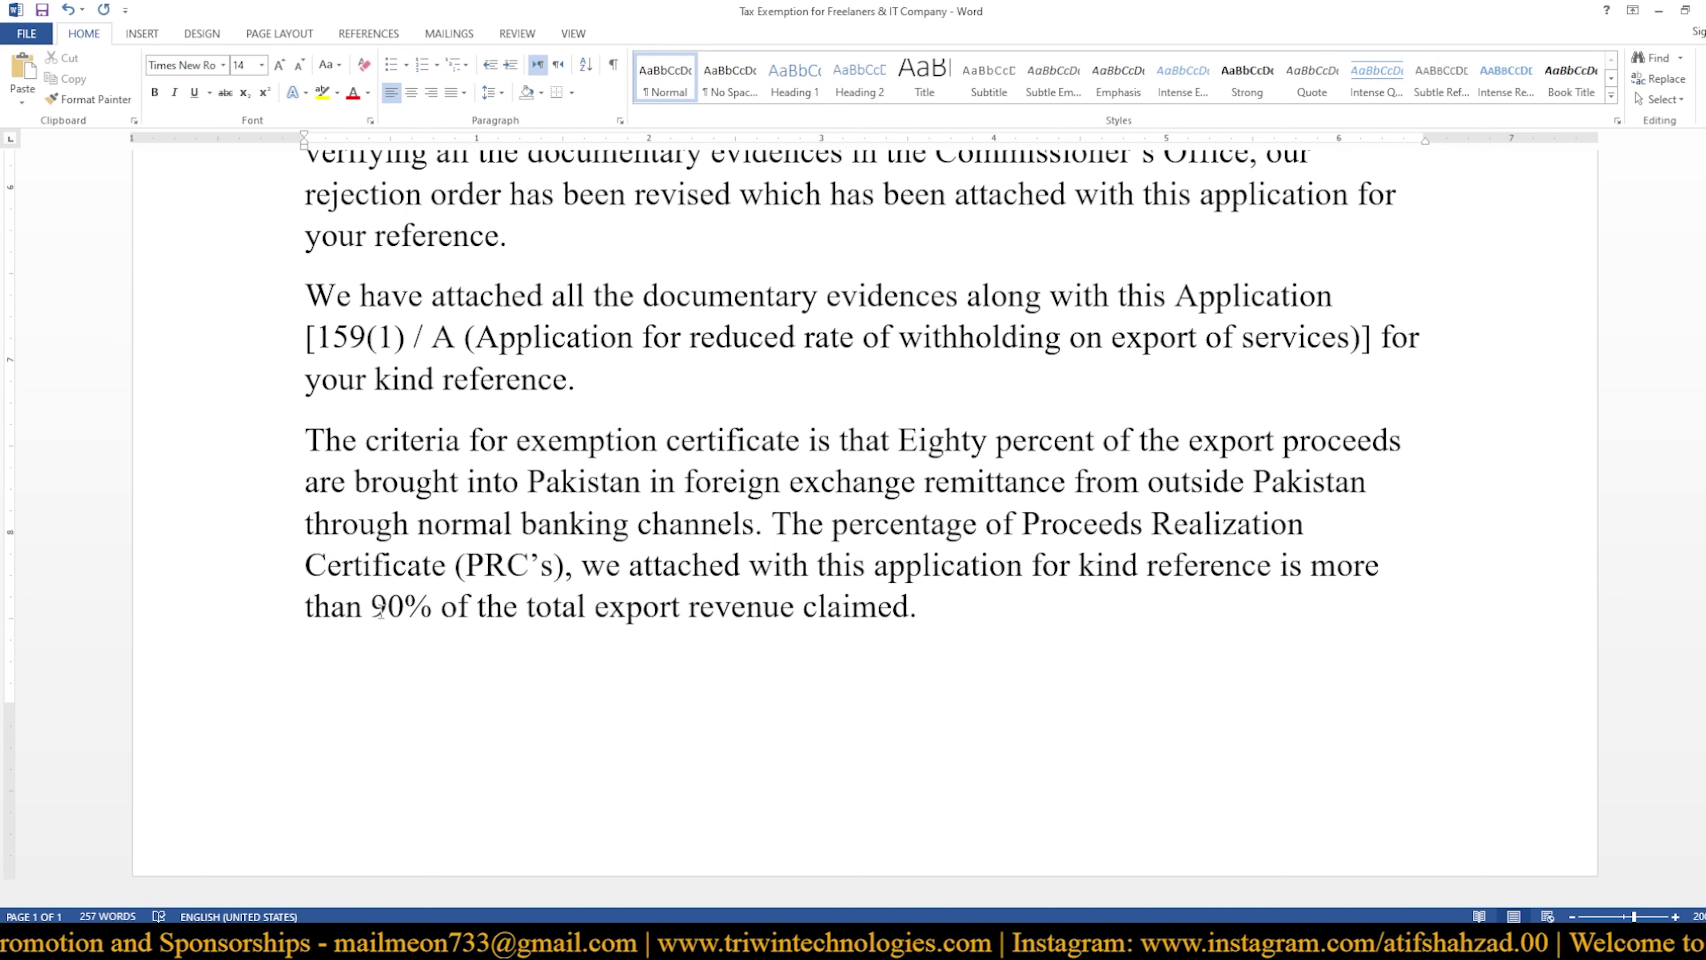
{"action": "left_click_drag", "start_coordinate": [373, 610], "coordinate": [423, 612]}
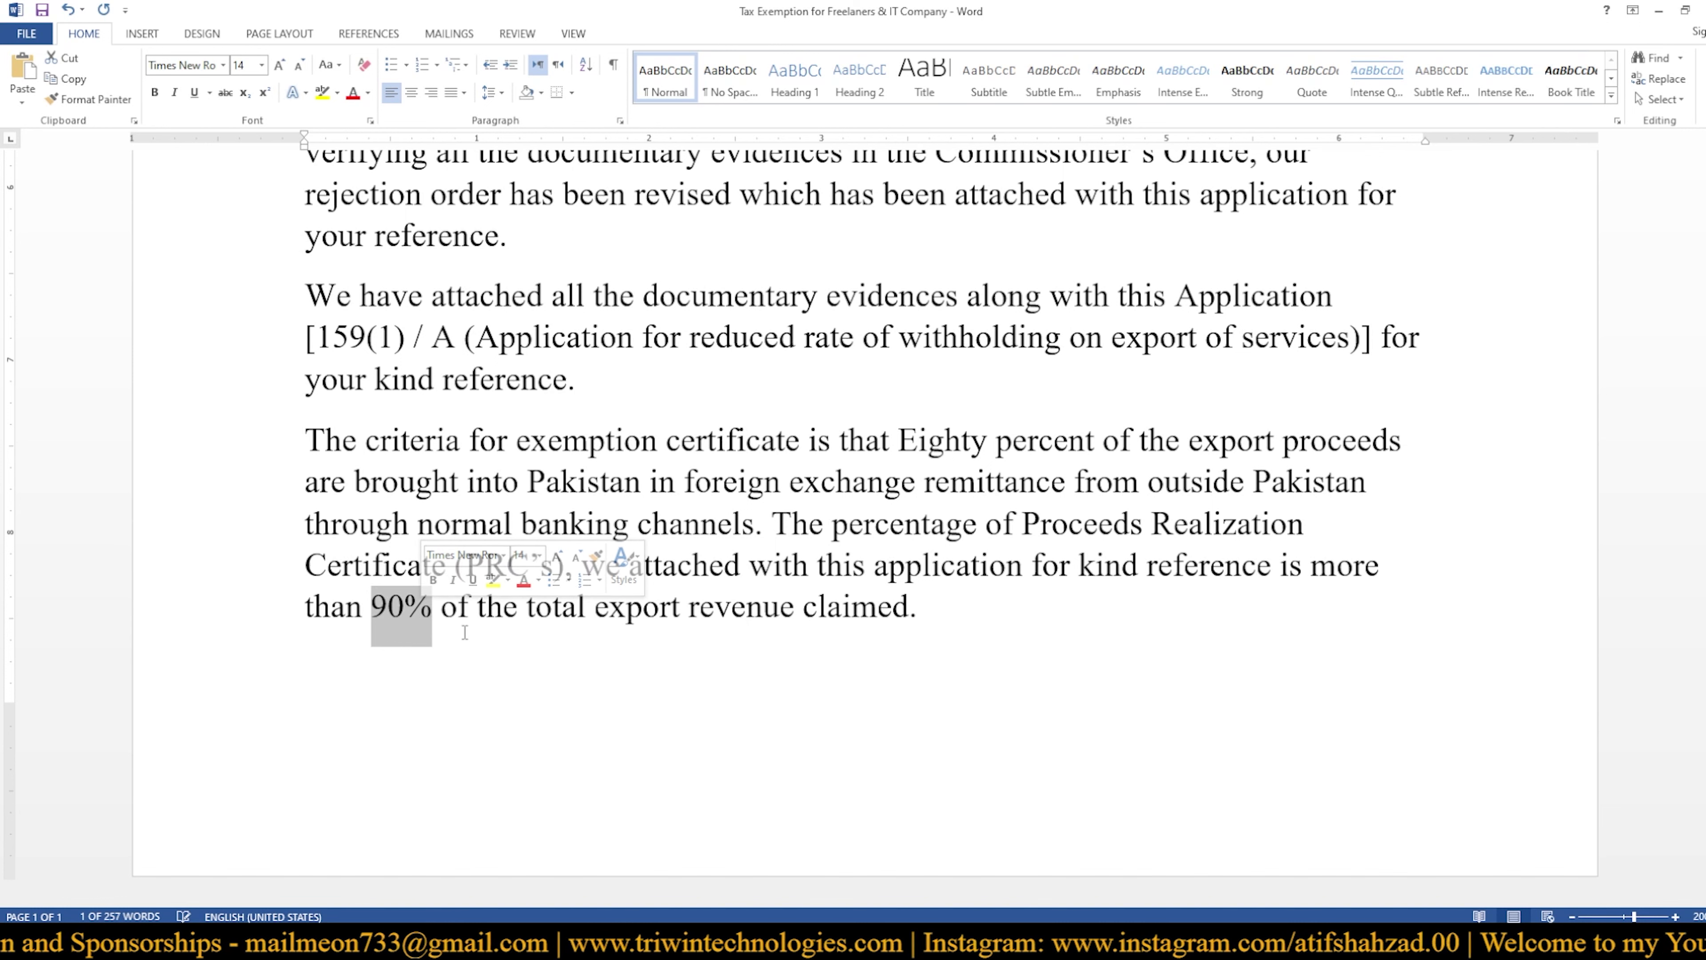
{"action": "left_click", "coordinate": [482, 649]}
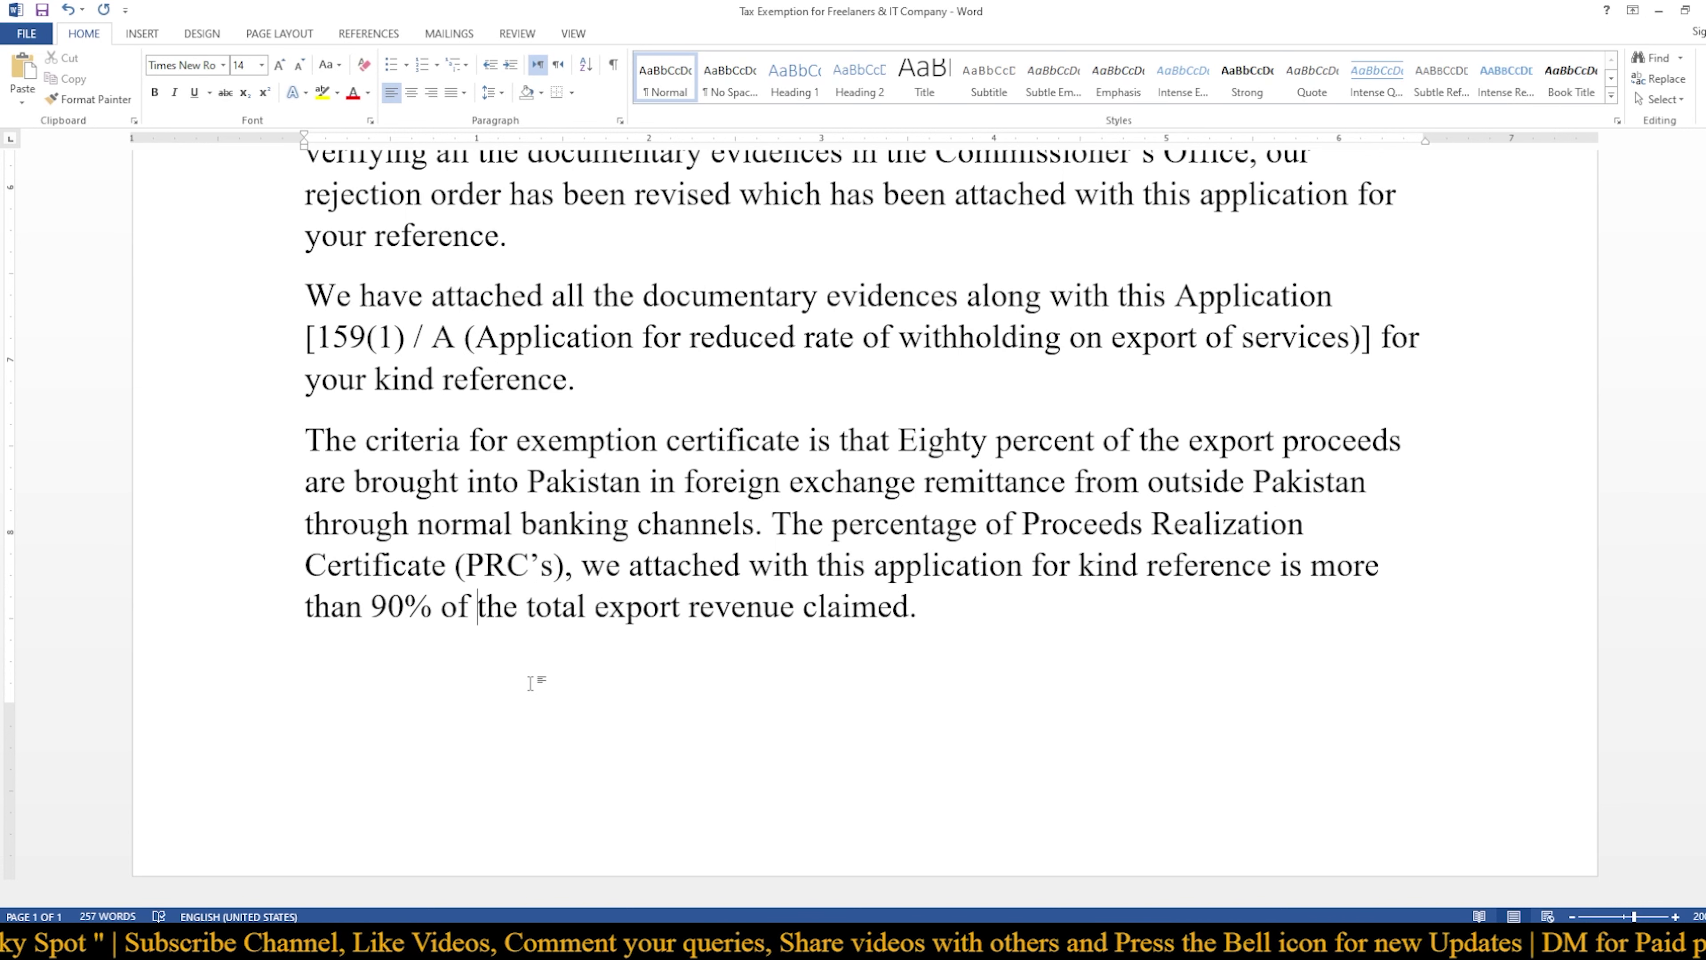
Start a new page with a page break after the paragraph ending "total export revenue claimed."
{"action": "left_click", "coordinate": [927, 610]}
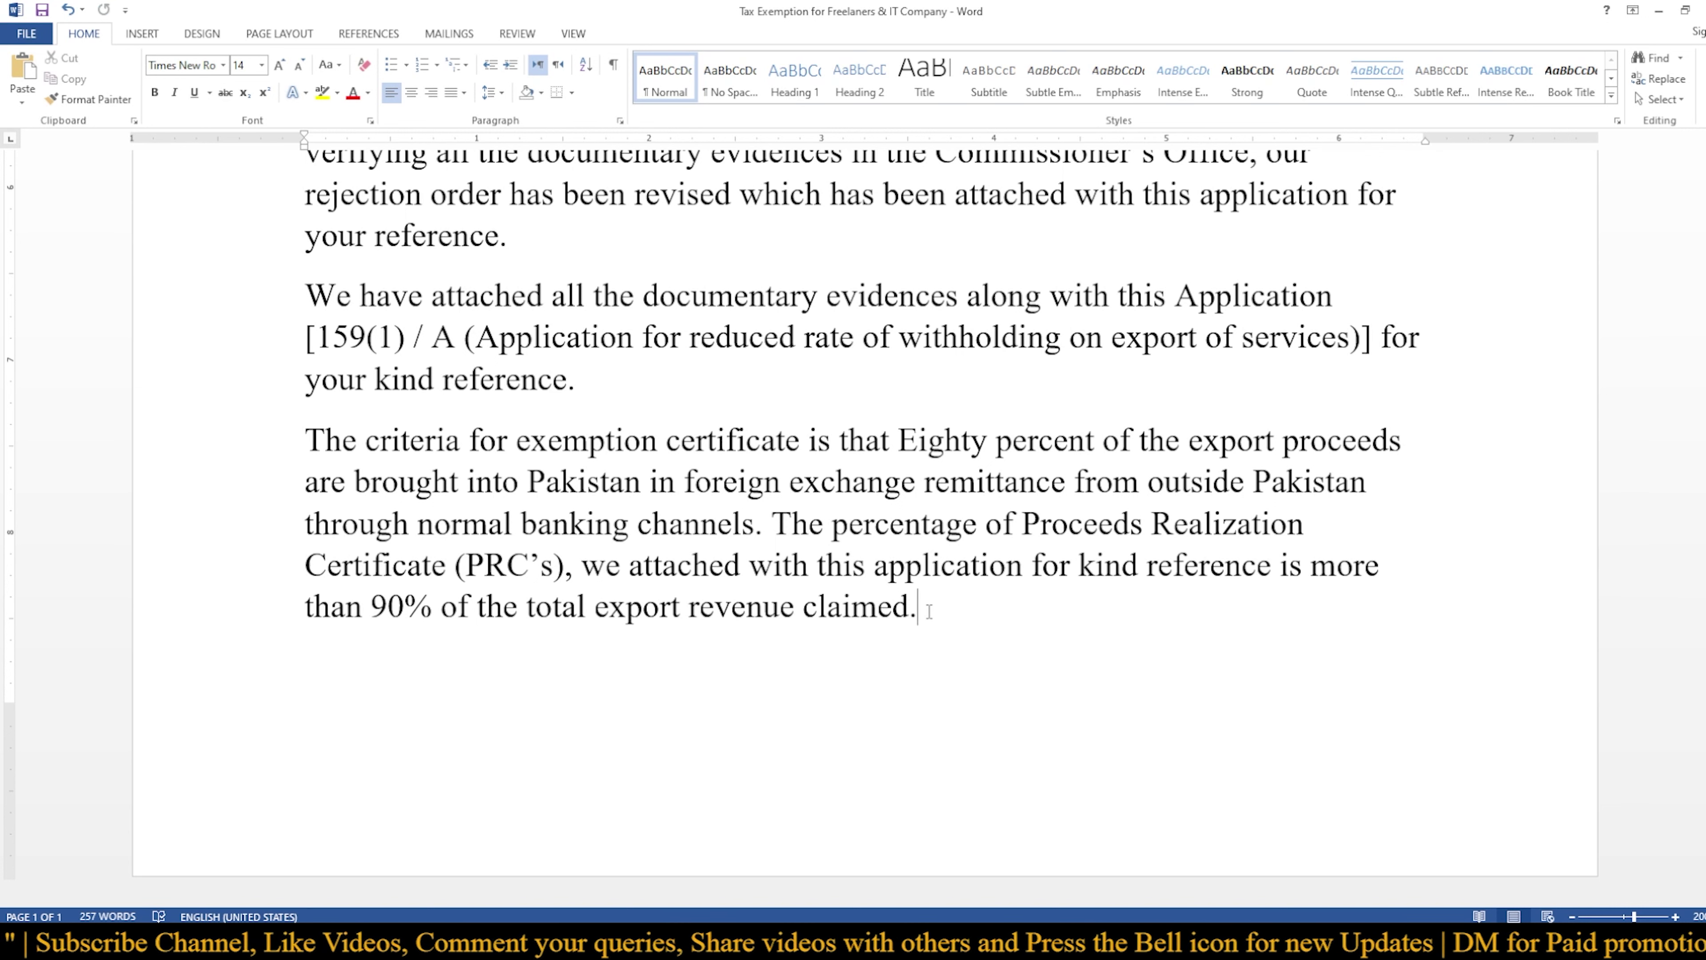
{"action": "key", "text": "Return"}
{"action": "key", "text": "ctrl+Return"}
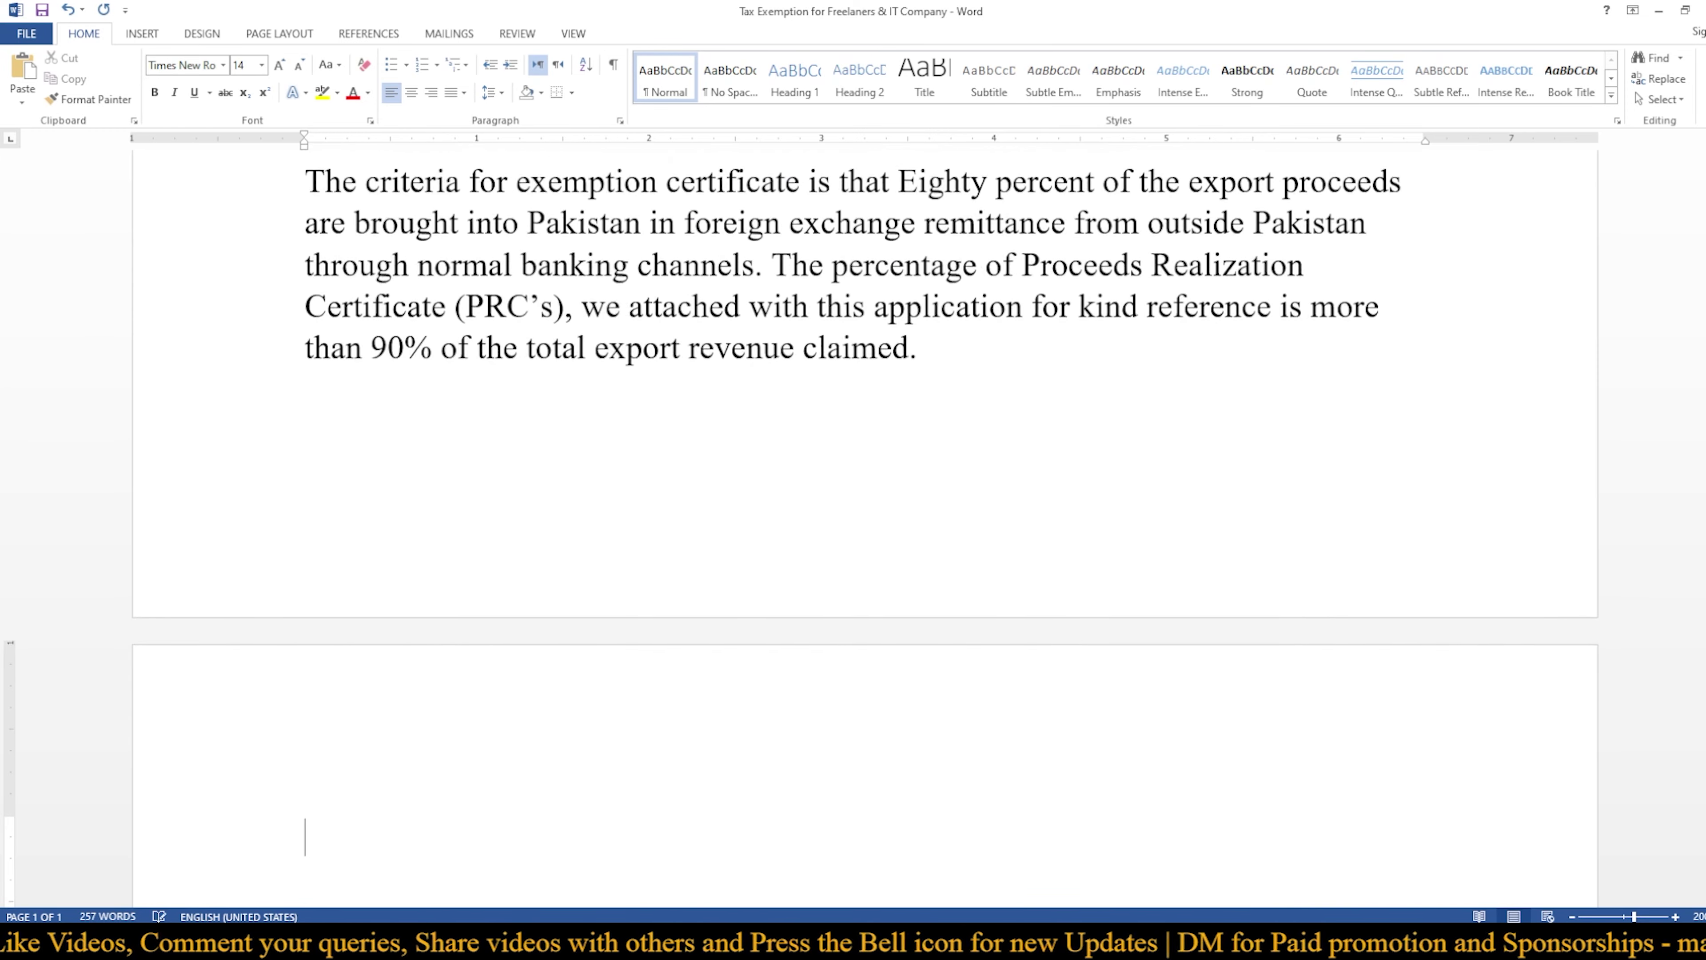
{"action": "scroll", "coordinate": [994, 617], "scroll_direction": "down", "scroll_amount": 3}
{"action": "scroll", "coordinate": [961, 610], "scroll_direction": "down", "scroll_amount": 1}
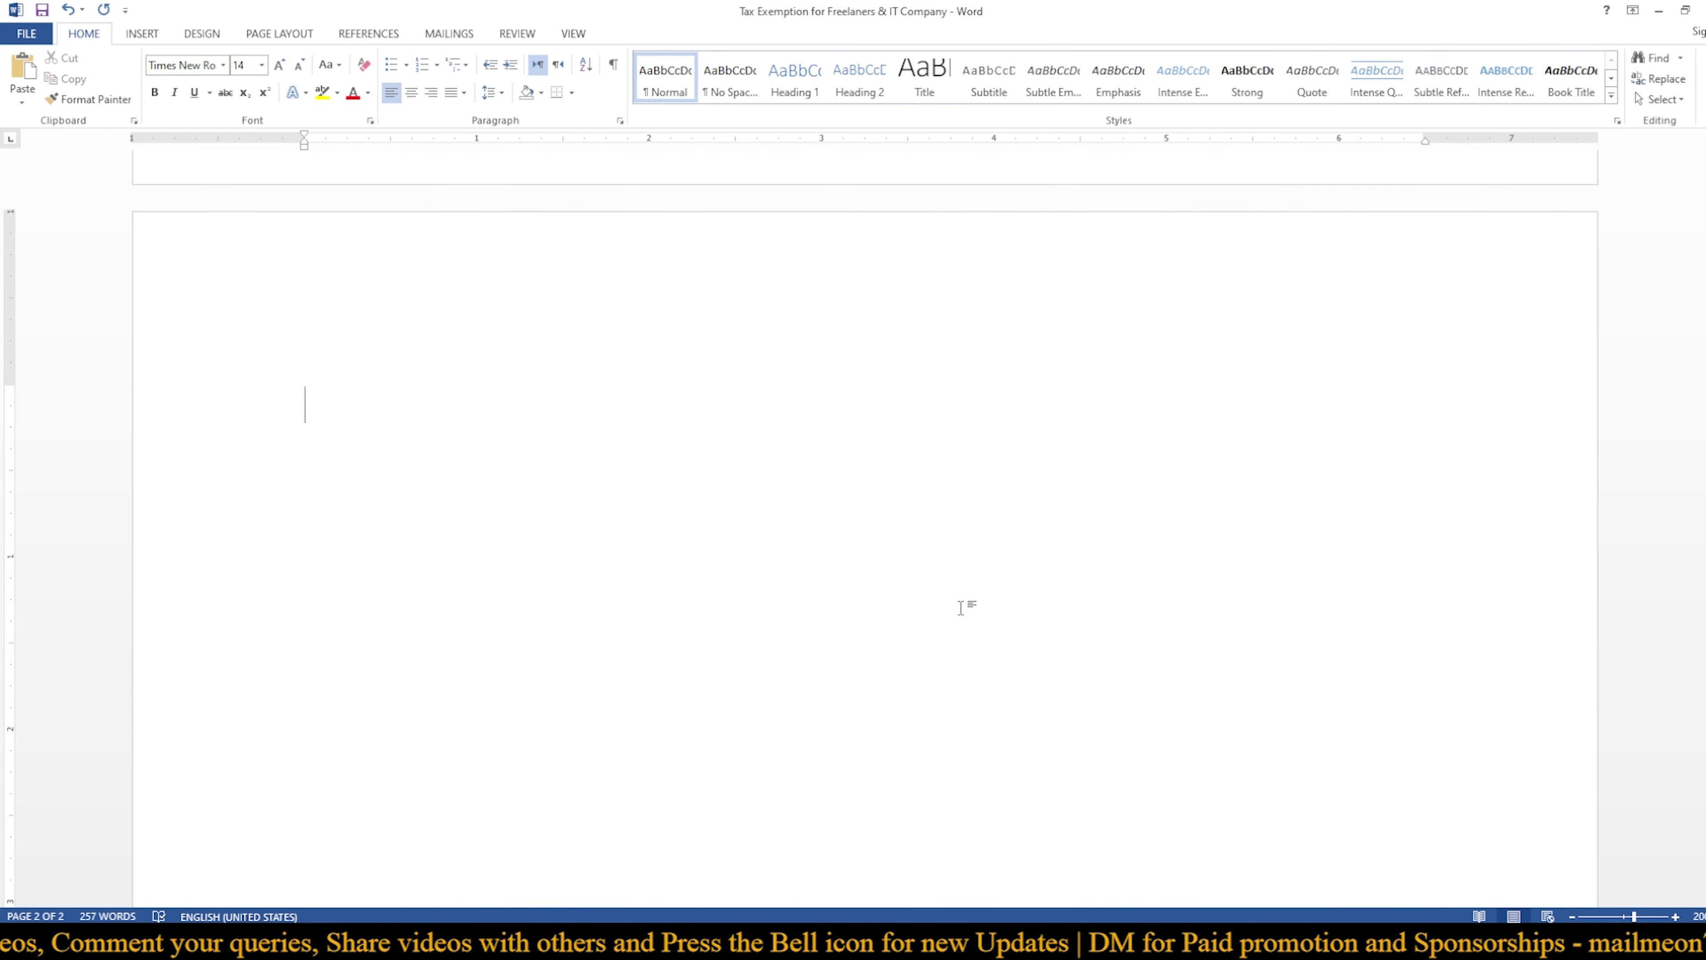
Begin the closing paragraph on the new page with "In light of the above submission"
{"action": "type", "text": "In"}
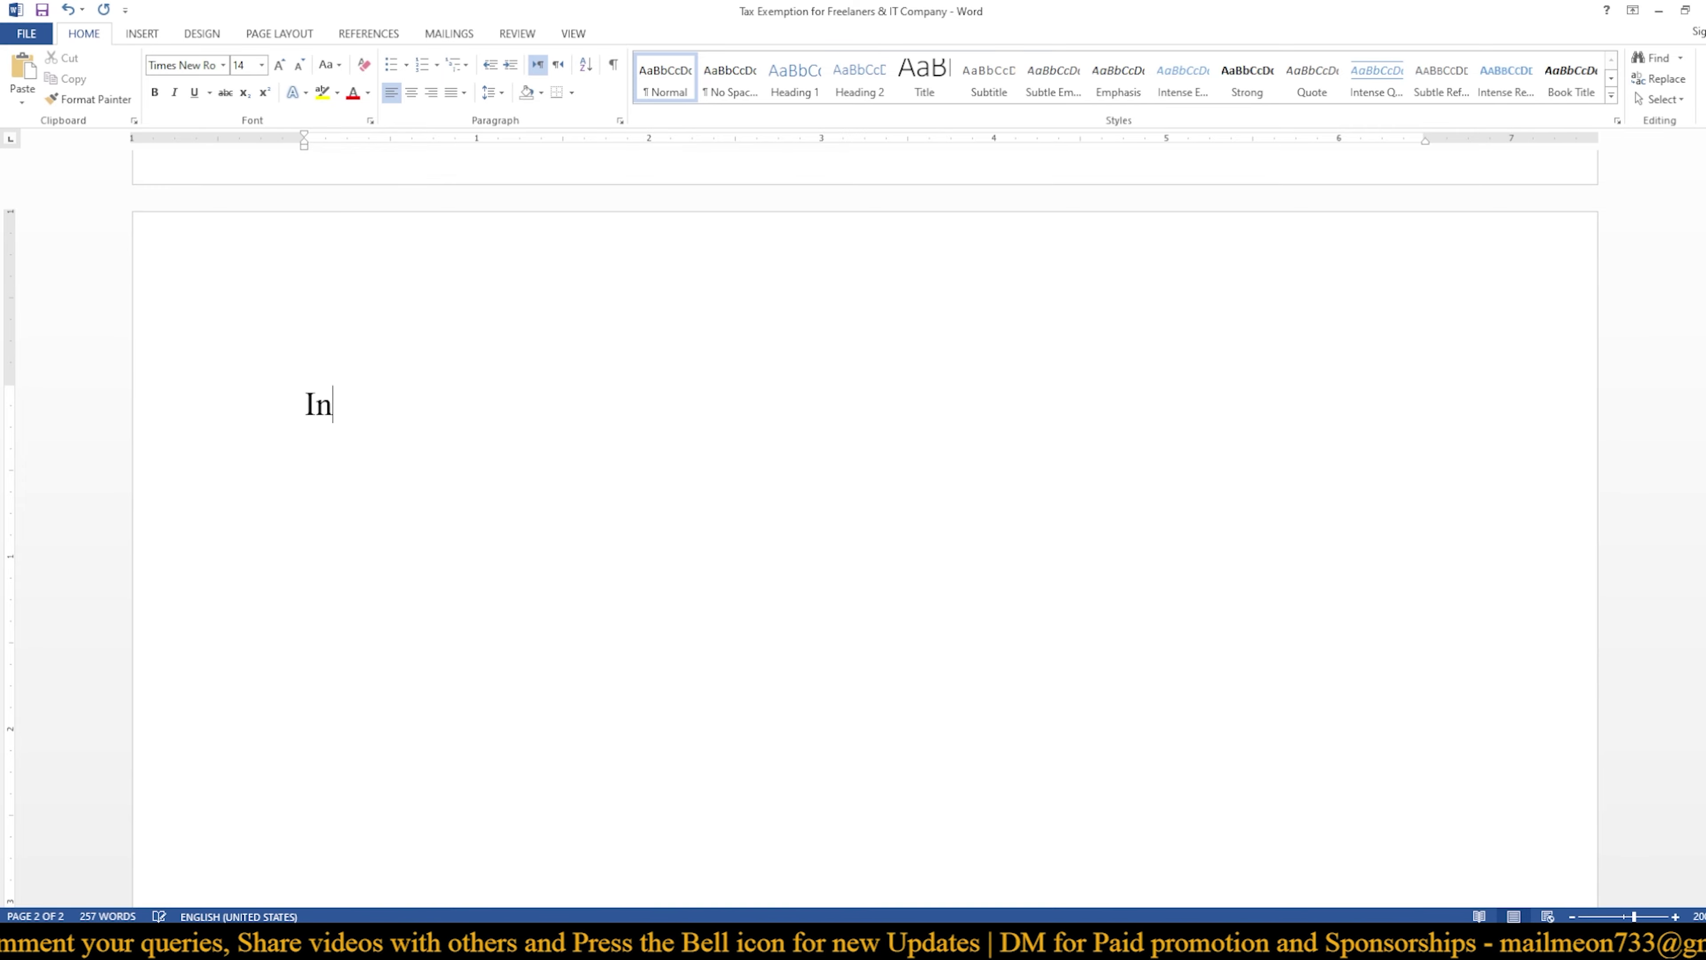
{"action": "type", "text": " li"}
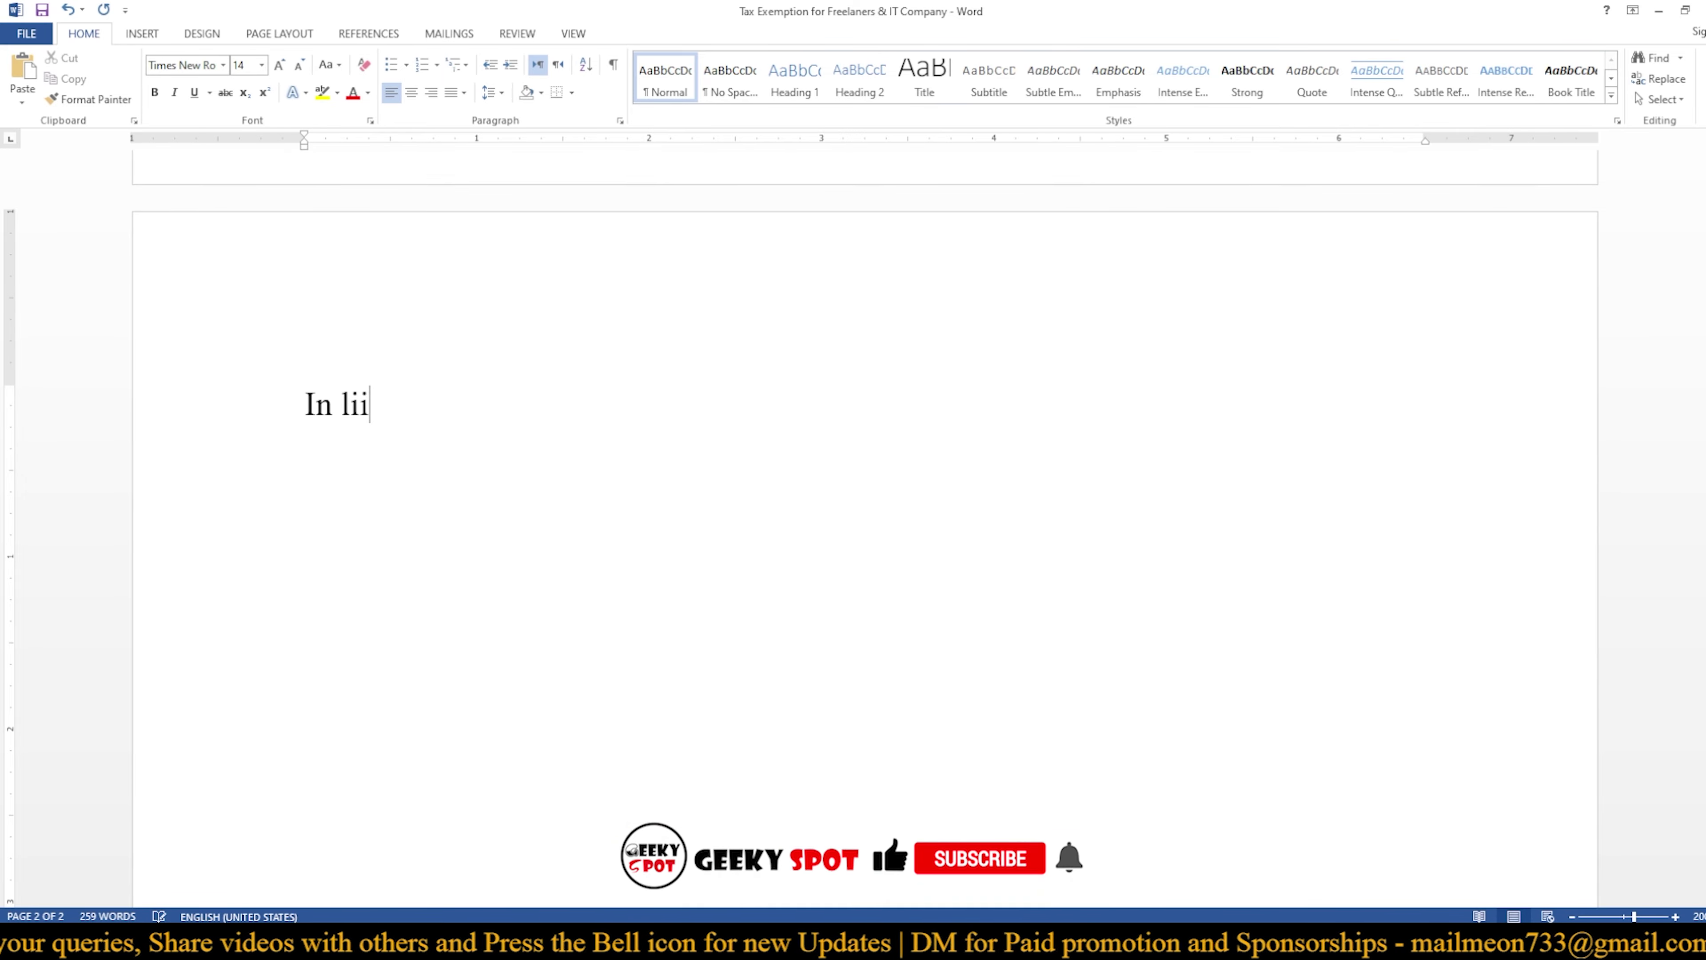
{"action": "type", "text": "ght "}
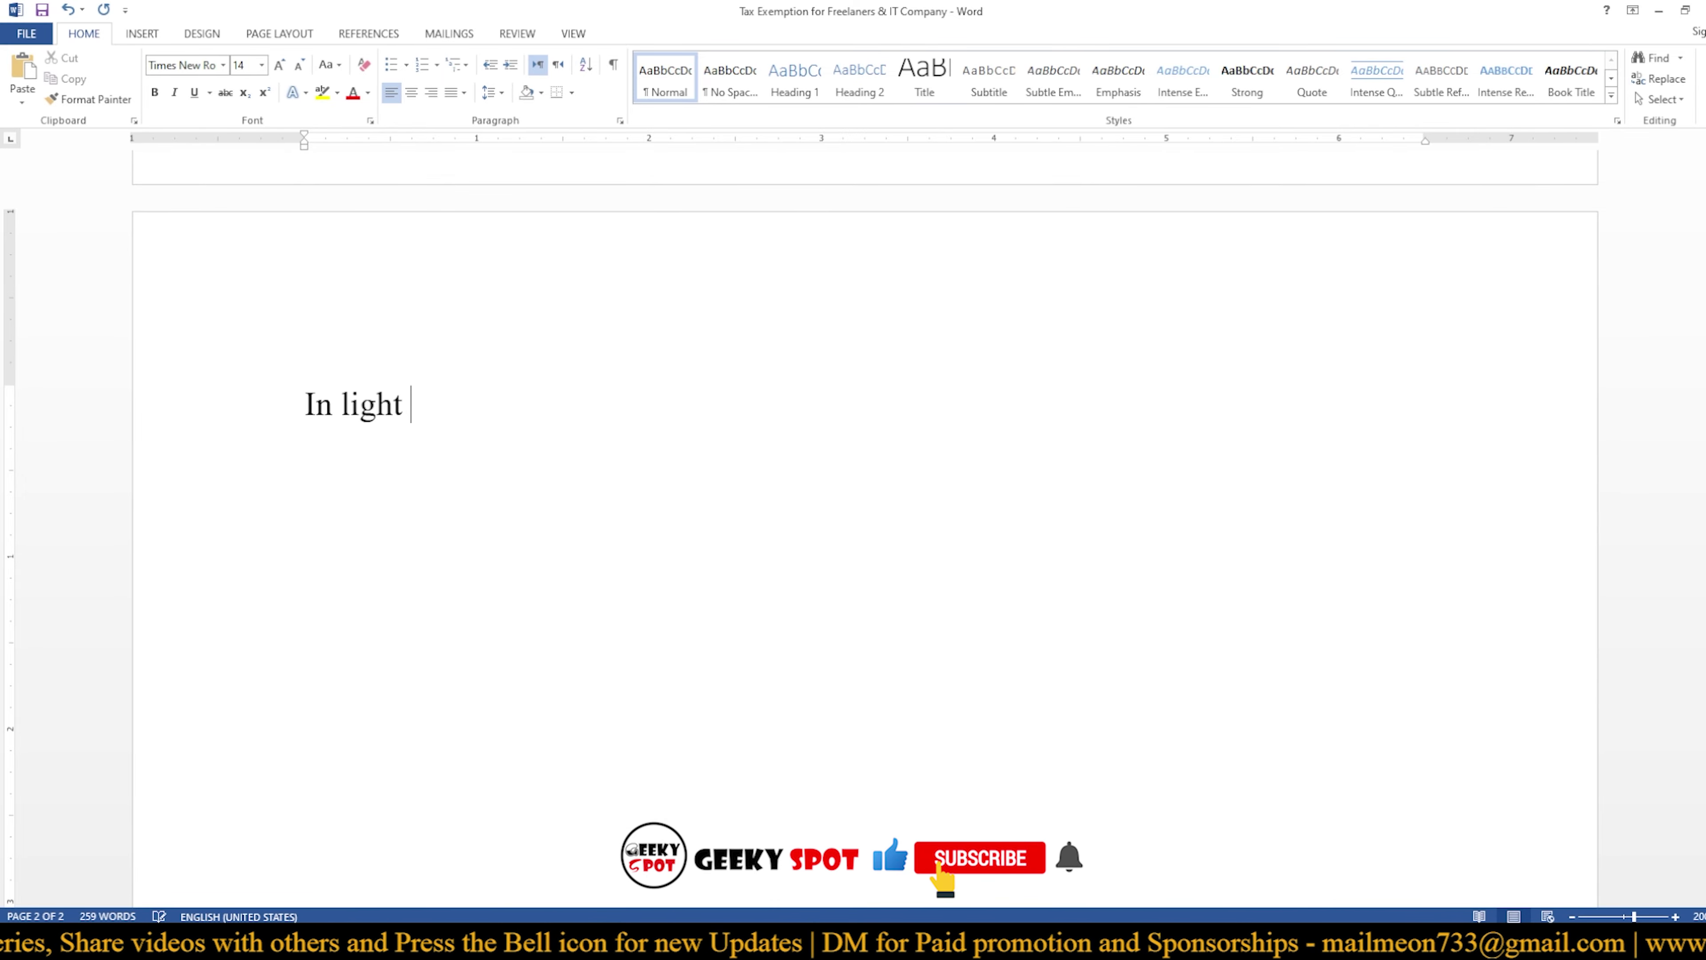
{"action": "type", "text": "of th"}
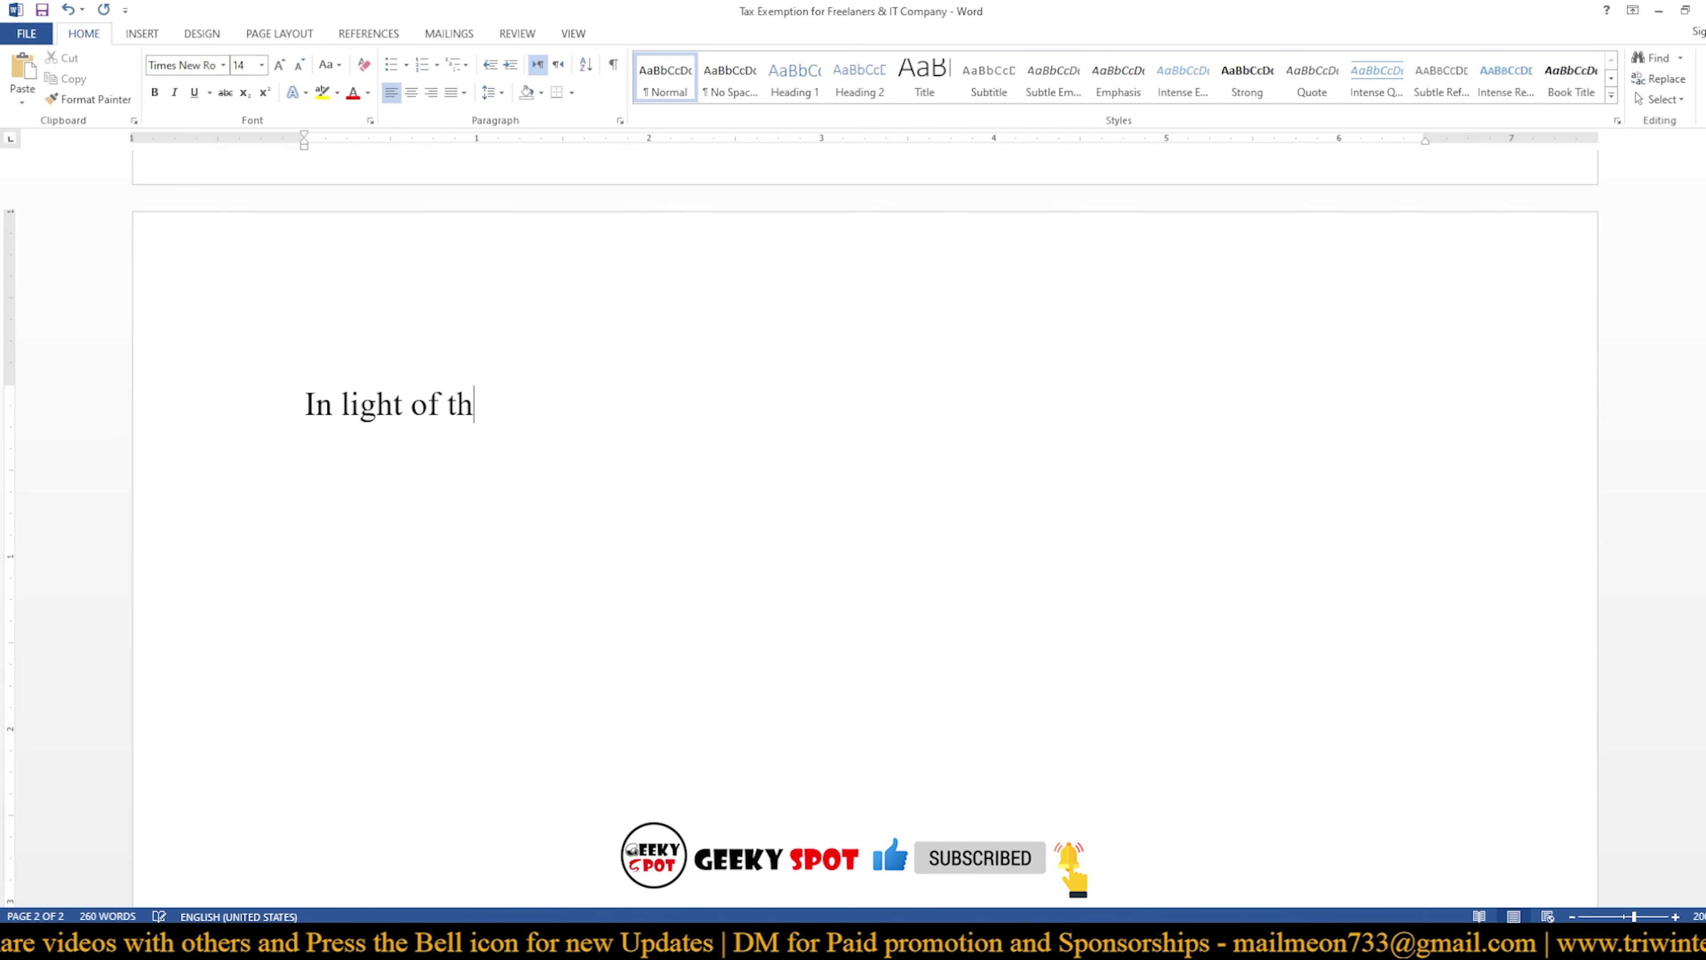
{"action": "type", "text": "e above "}
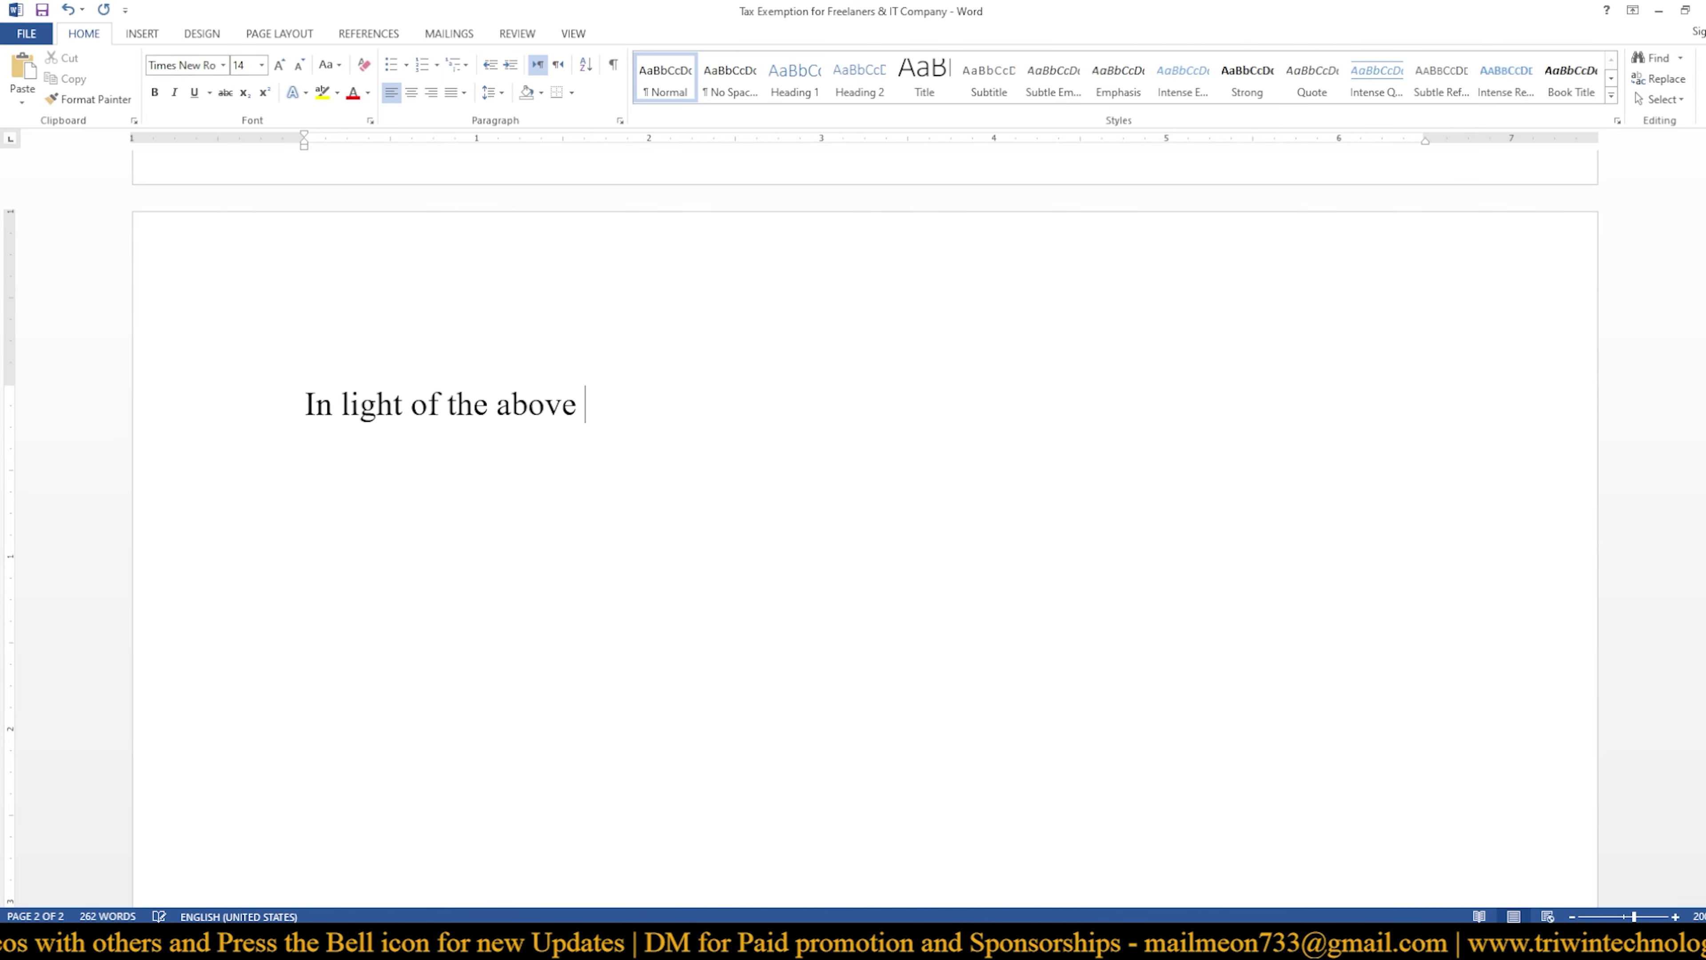
{"action": "type", "text": "submi"}
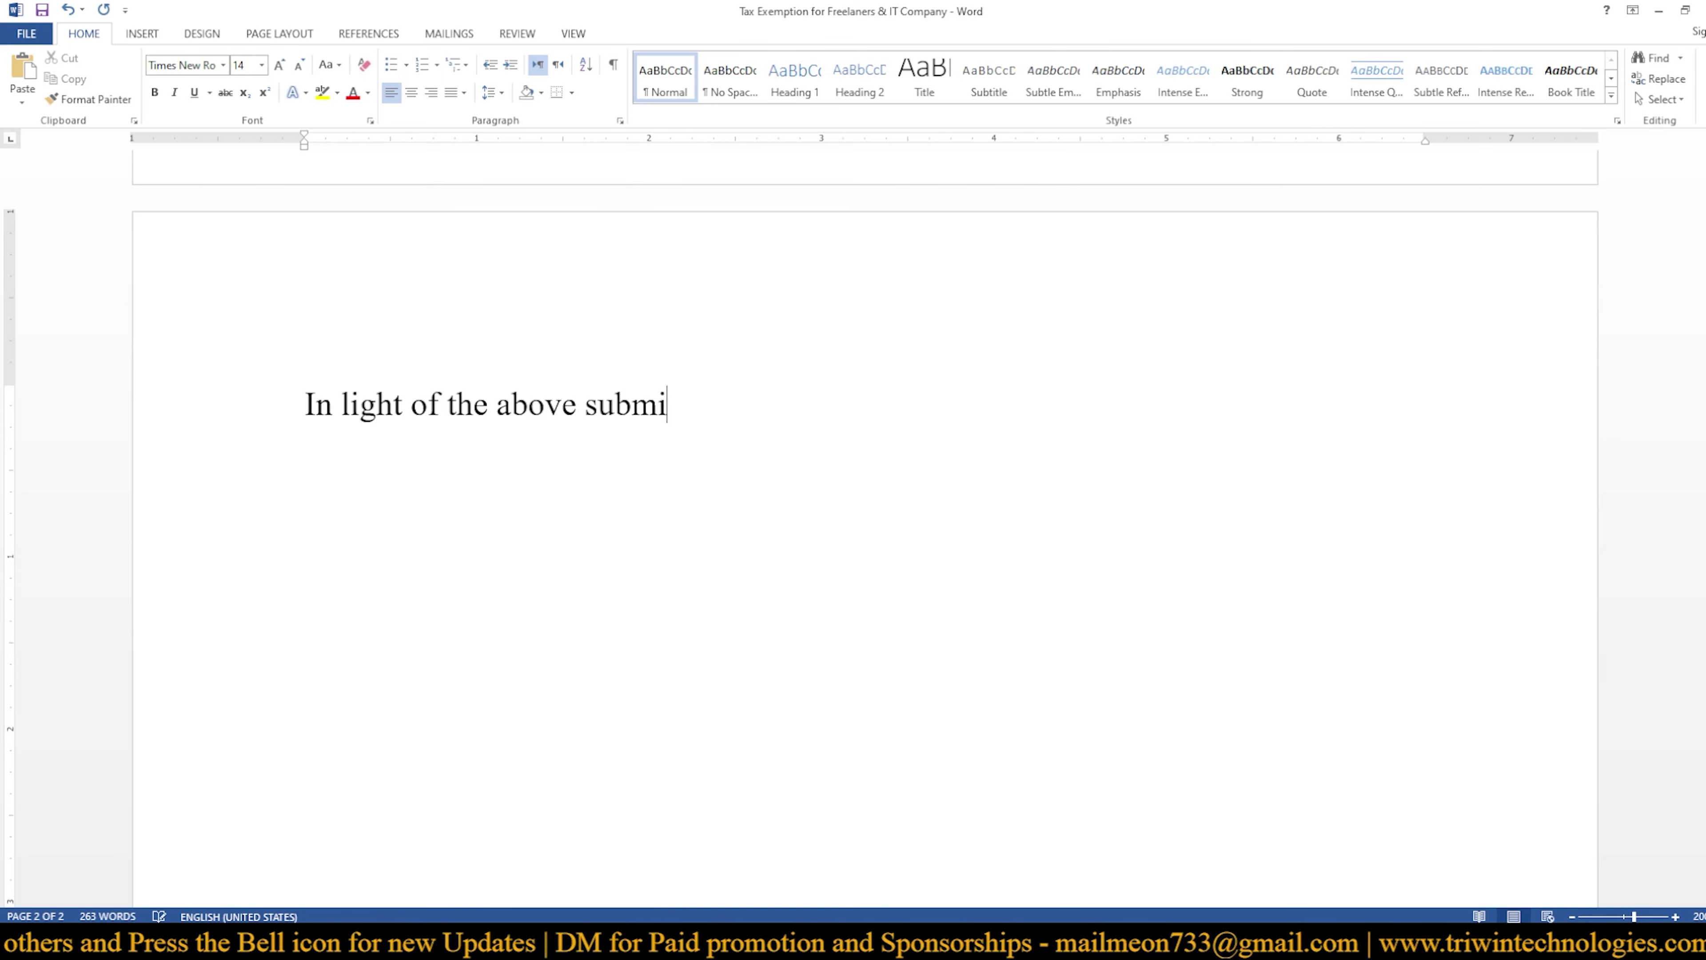
{"action": "type", "text": "ssion"}
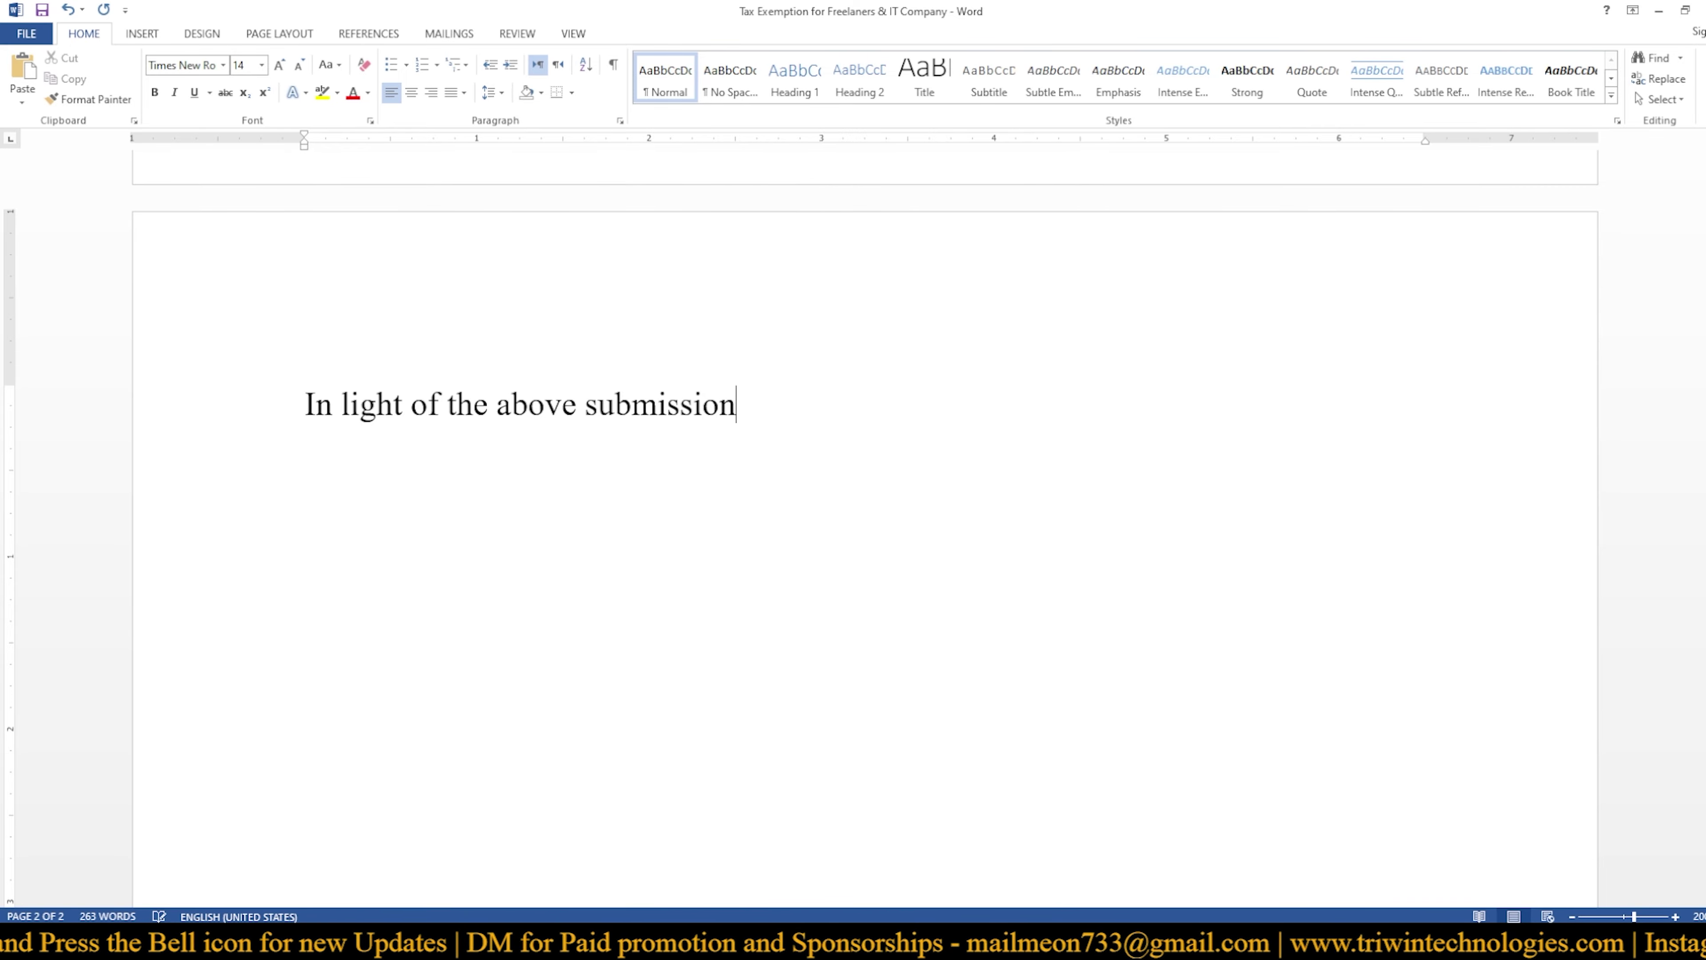
Continue the closing sentence with ", it is requested to the honorable authority"
{"action": "type", "text": ", it is "}
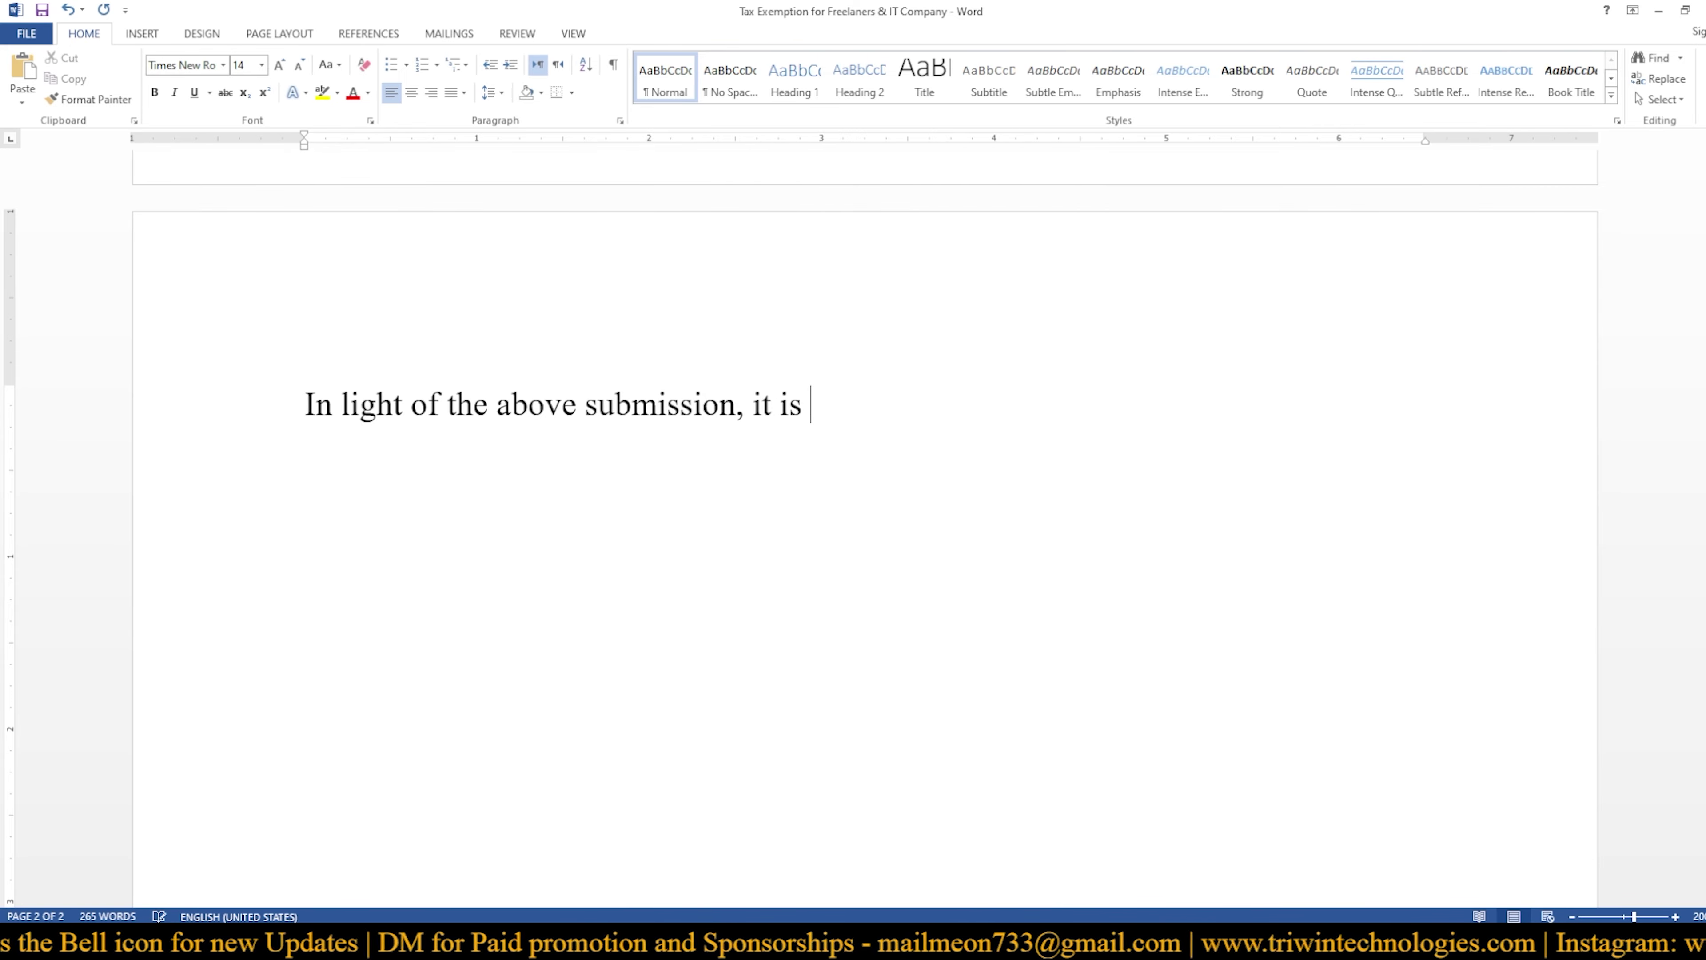
{"action": "type", "text": "requested "}
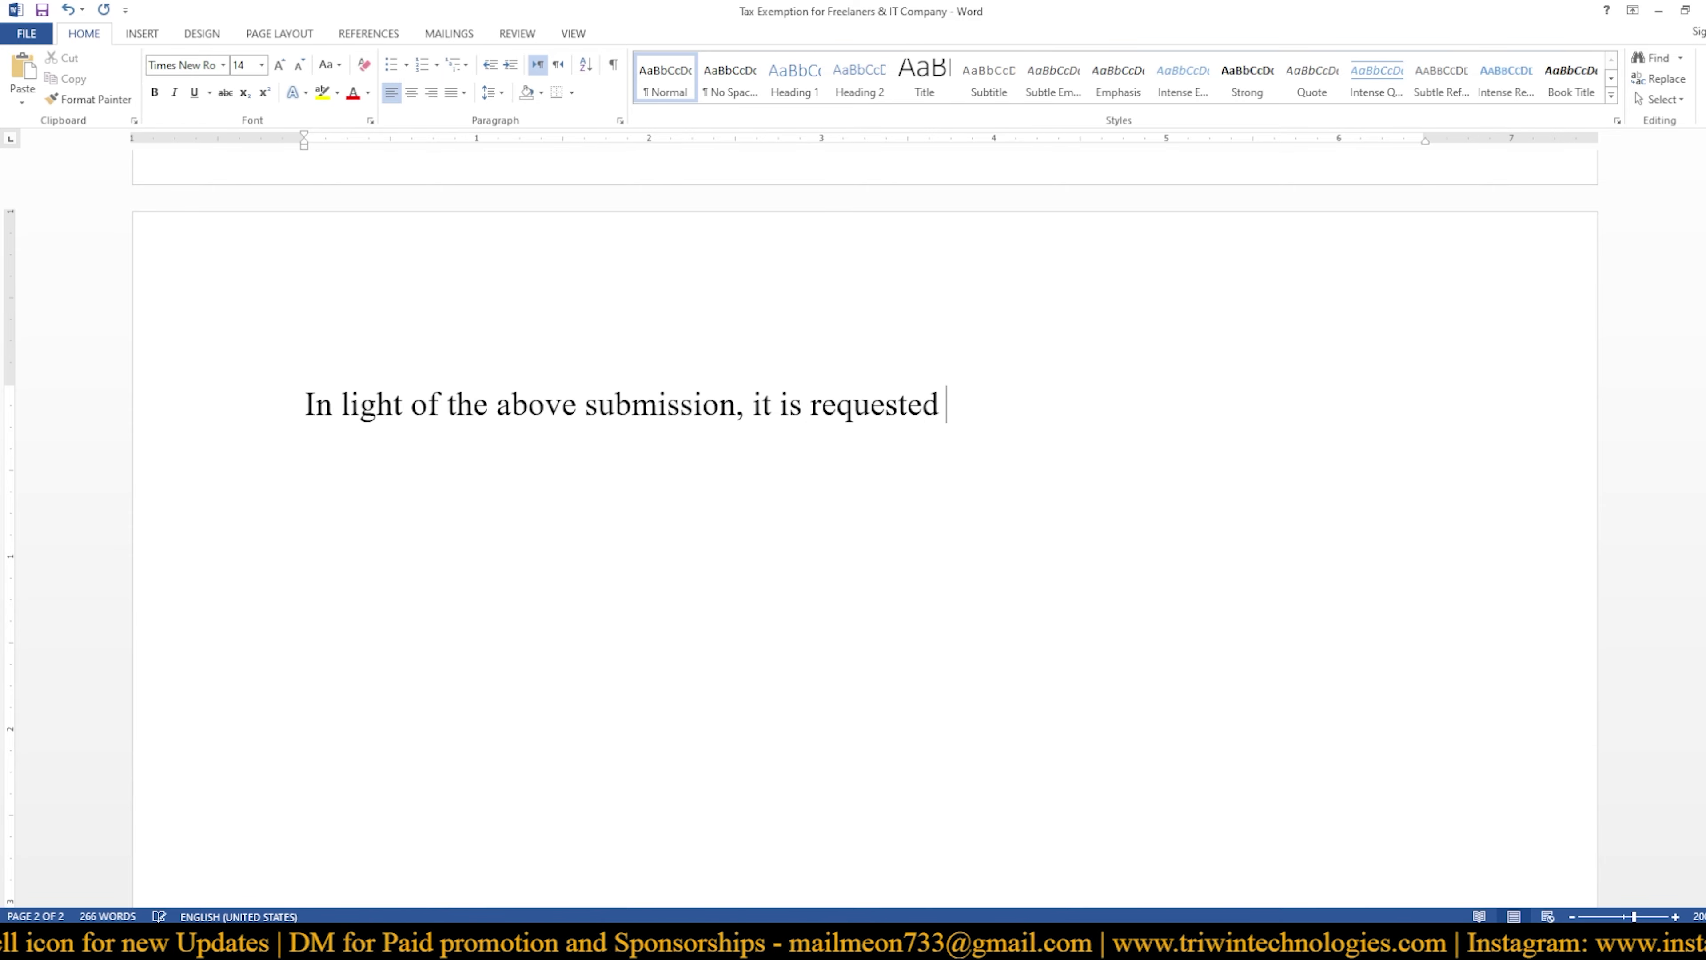
{"action": "type", "text": "to th"}
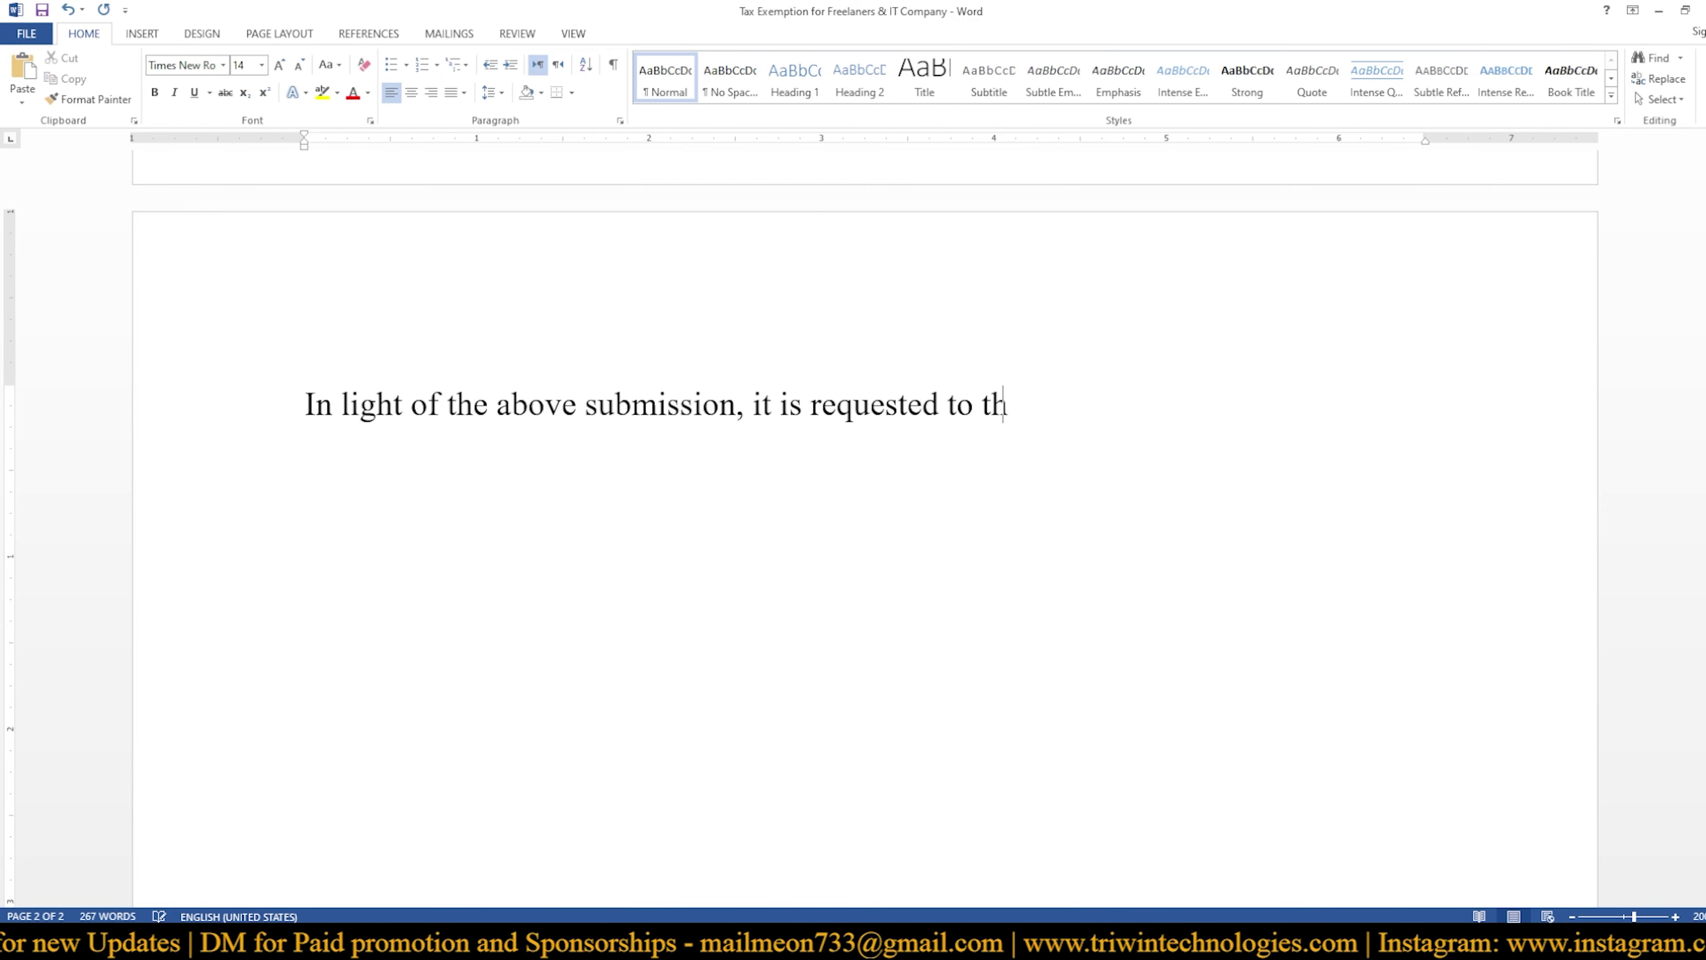
{"action": "type", "text": "e honorable "}
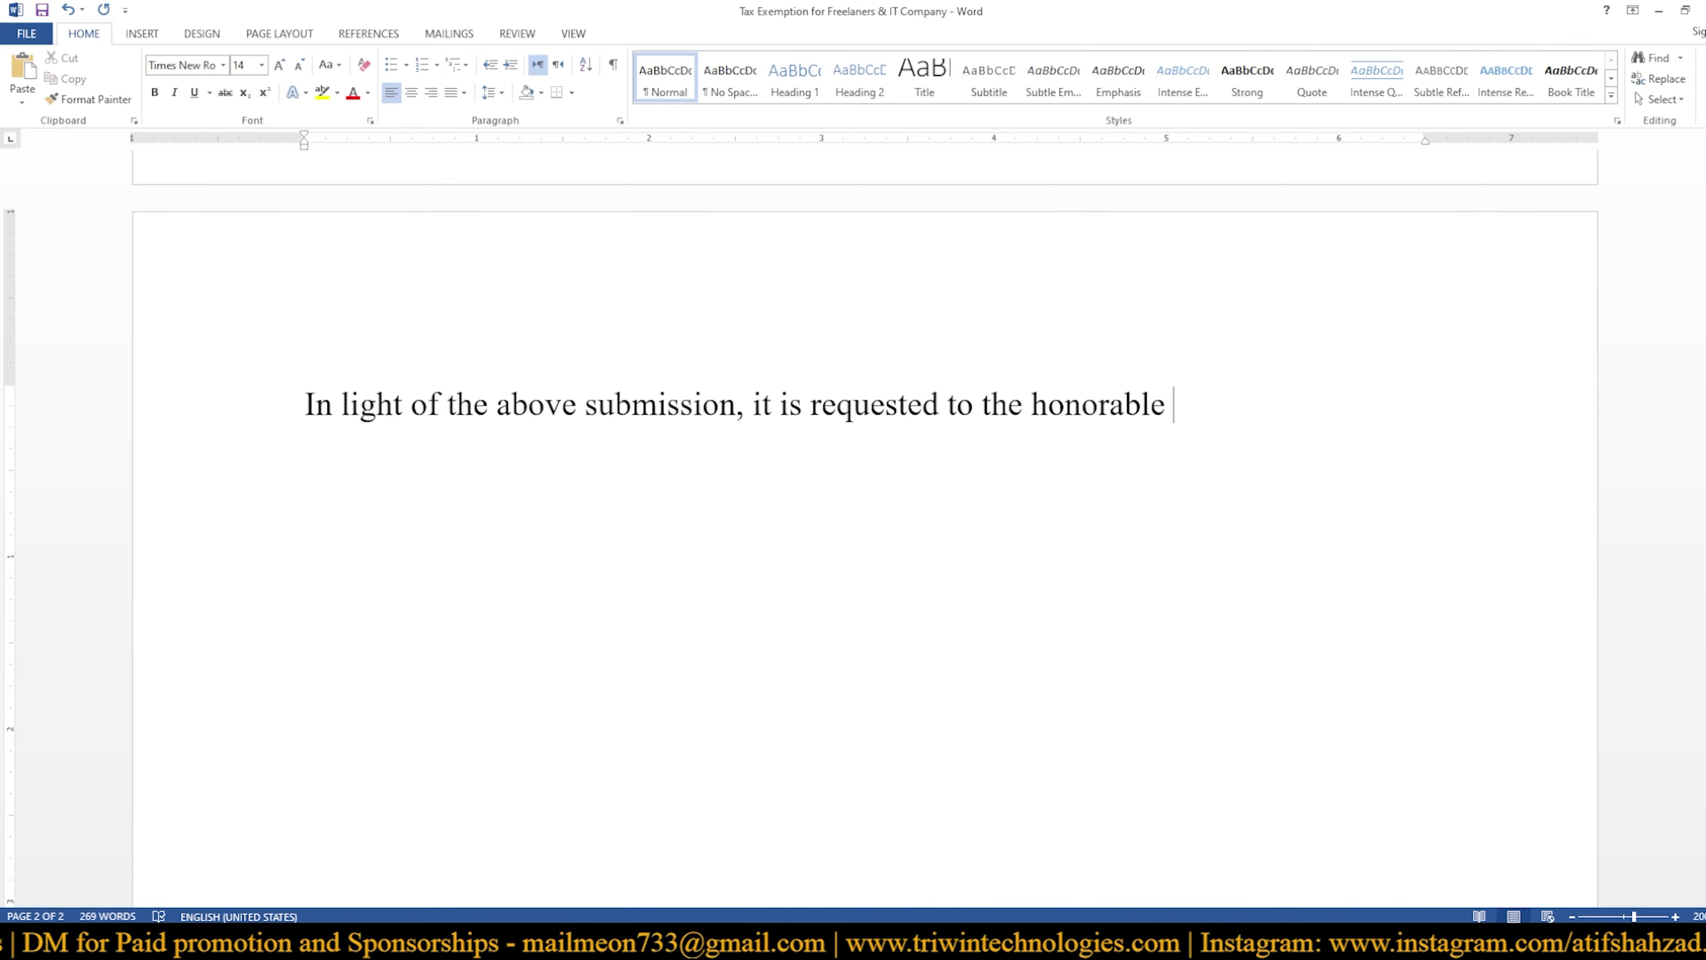
{"action": "type", "text": "autho"}
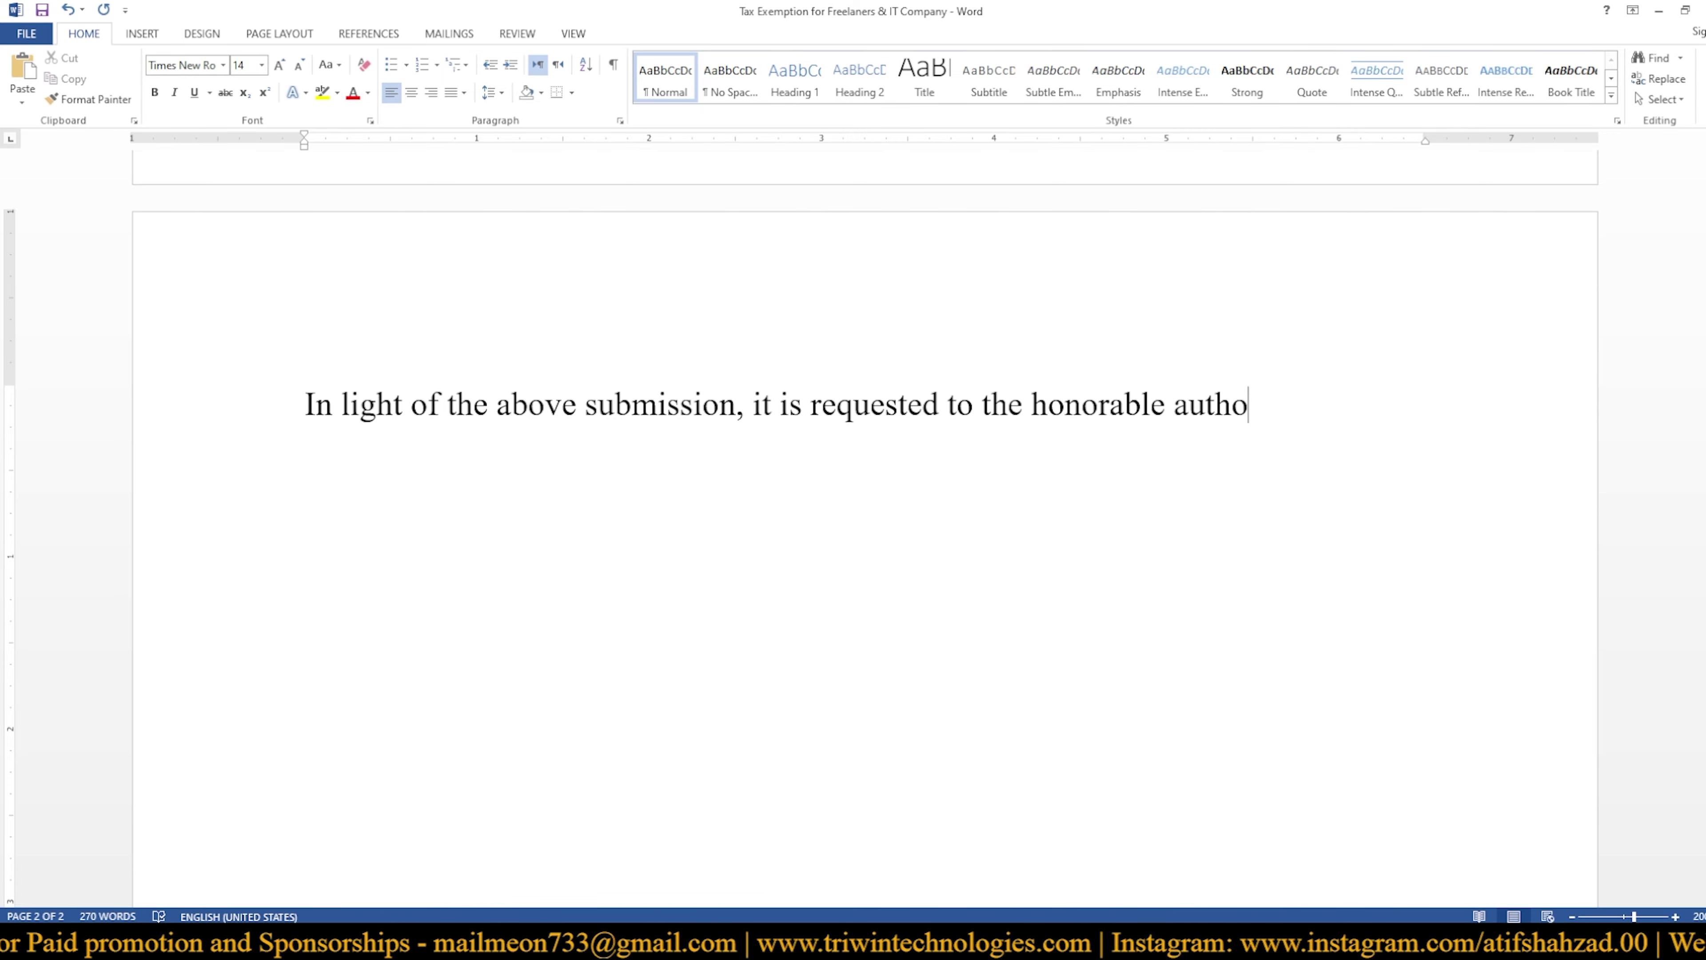
{"action": "type", "text": "rity f"}
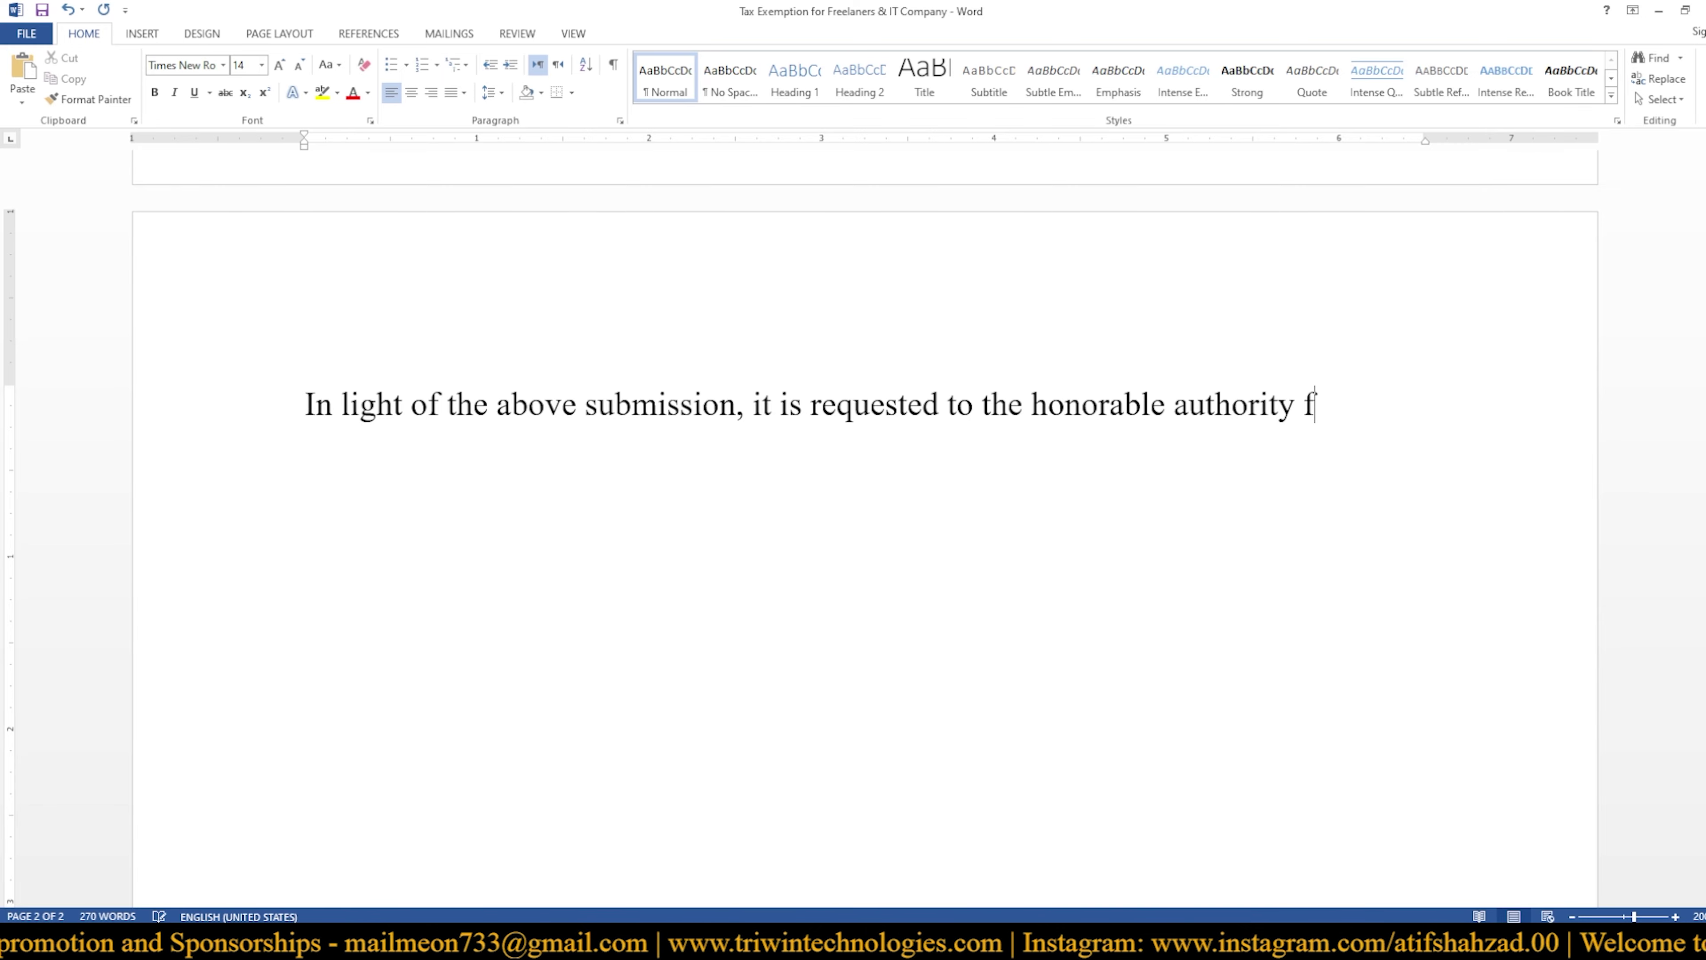
Extend the closing request with "for issuance of Exemption", correcting the misspelled "issuance"
{"action": "type", "text": "or issy"}
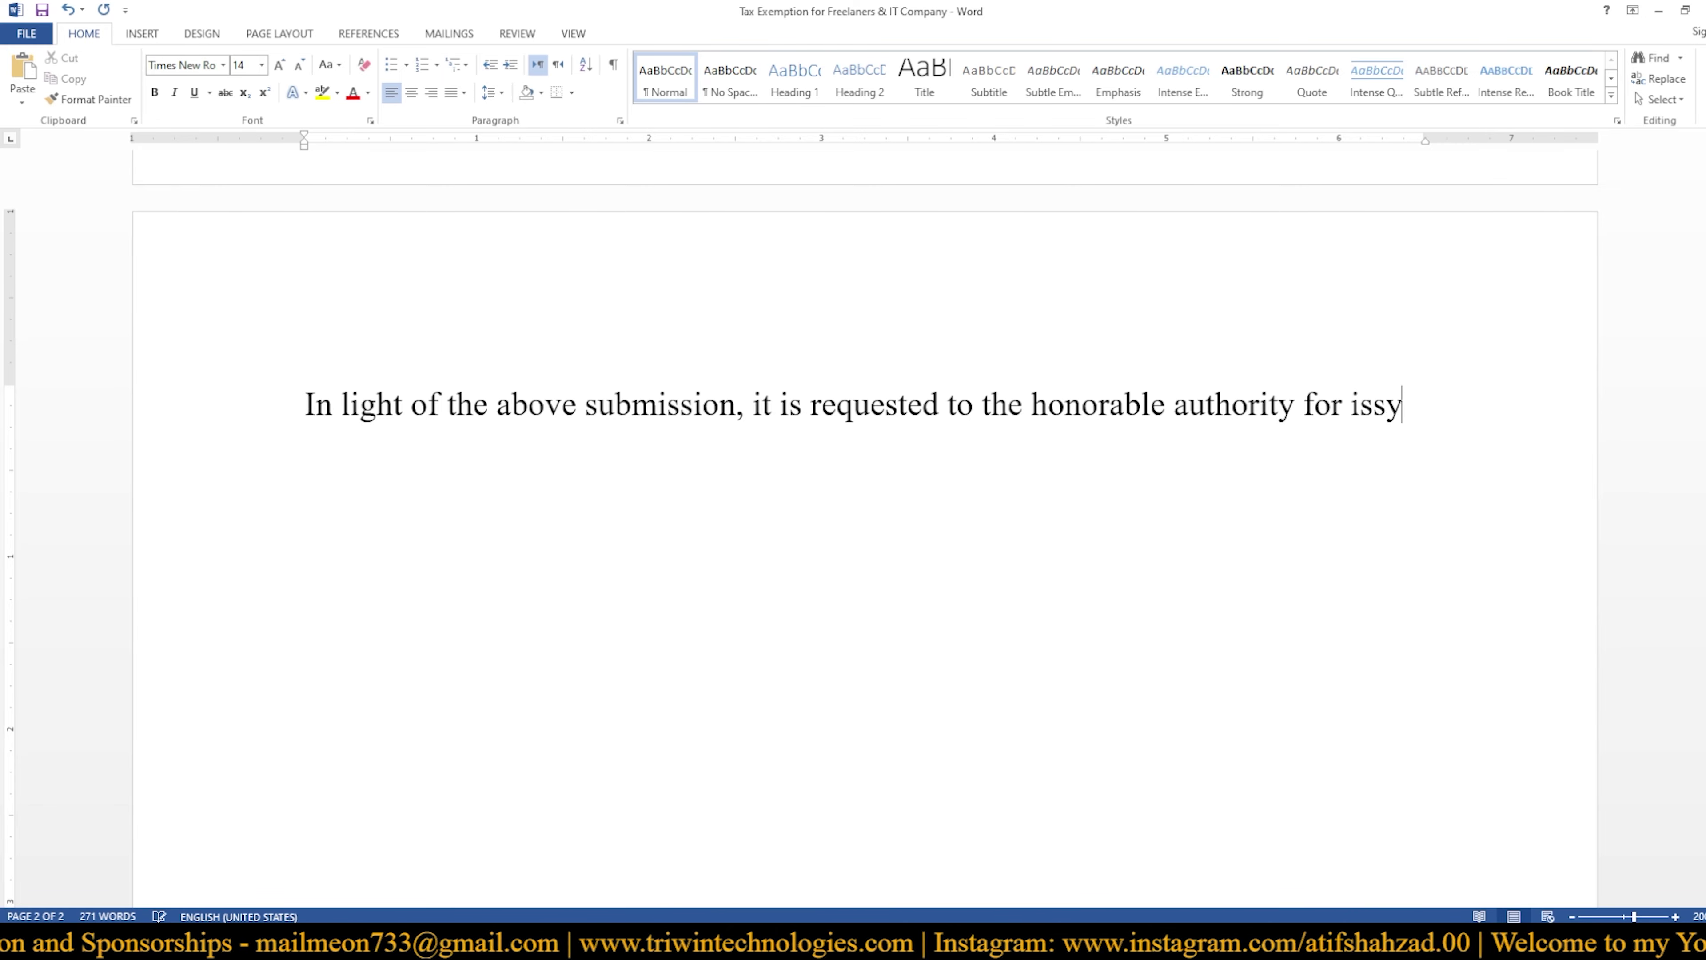
{"action": "key", "text": "BackSpace"}
{"action": "type", "text": "au"}
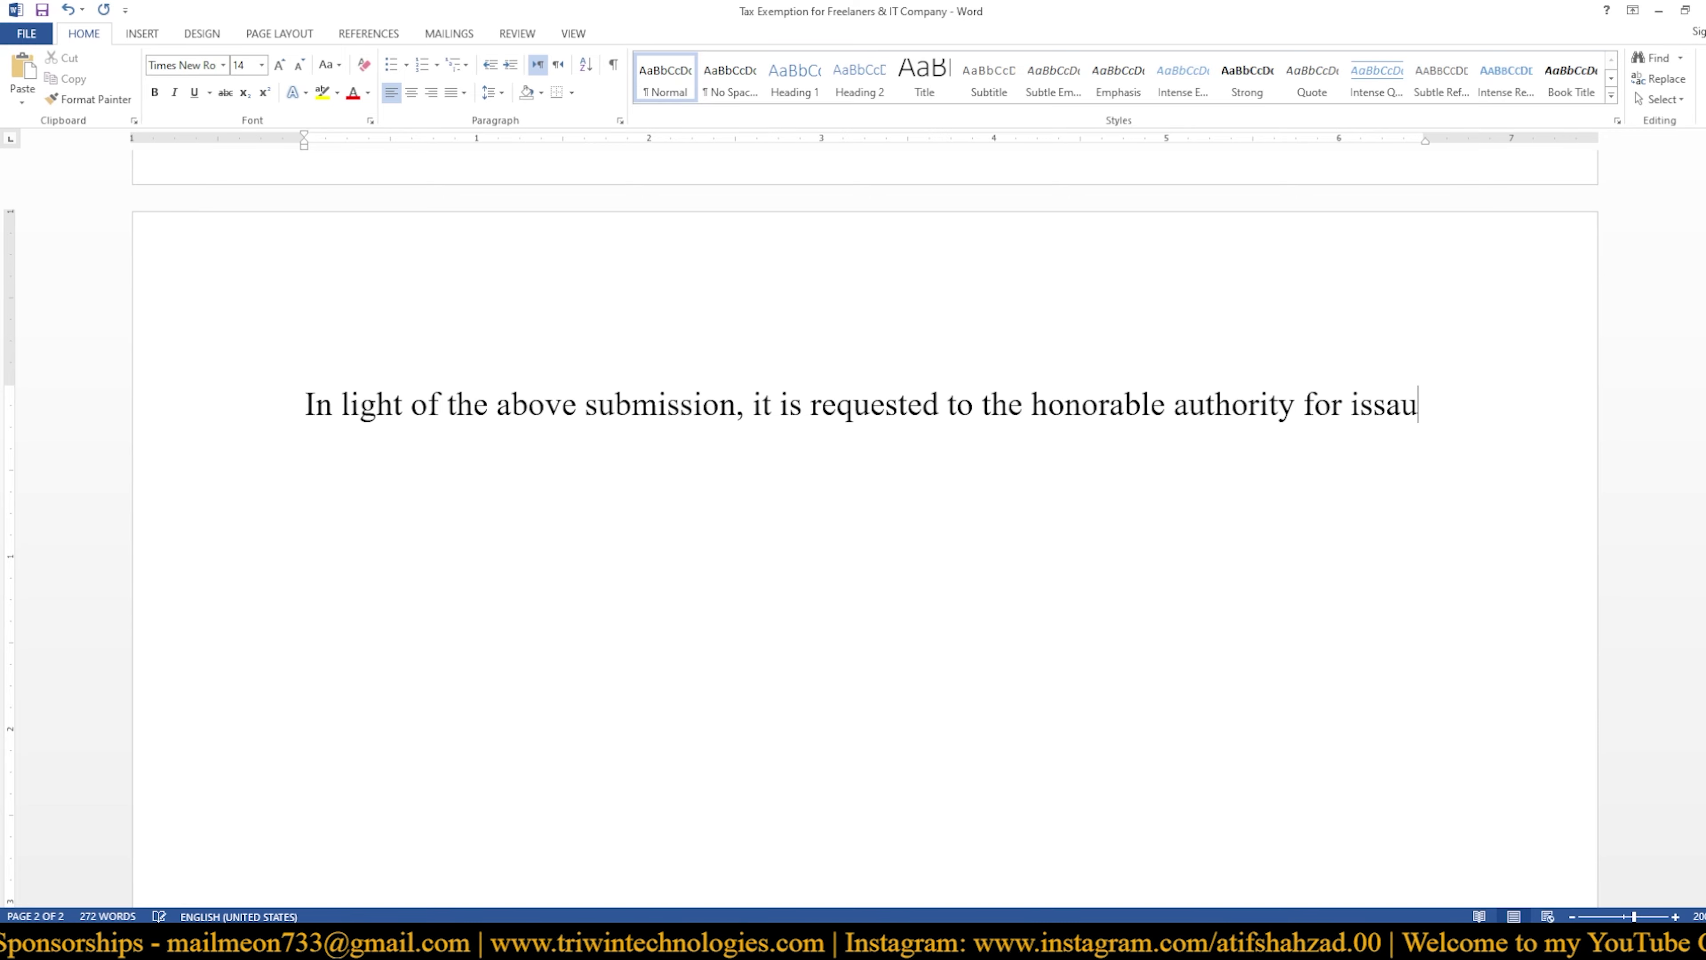
{"action": "key", "text": "BackSpace"}
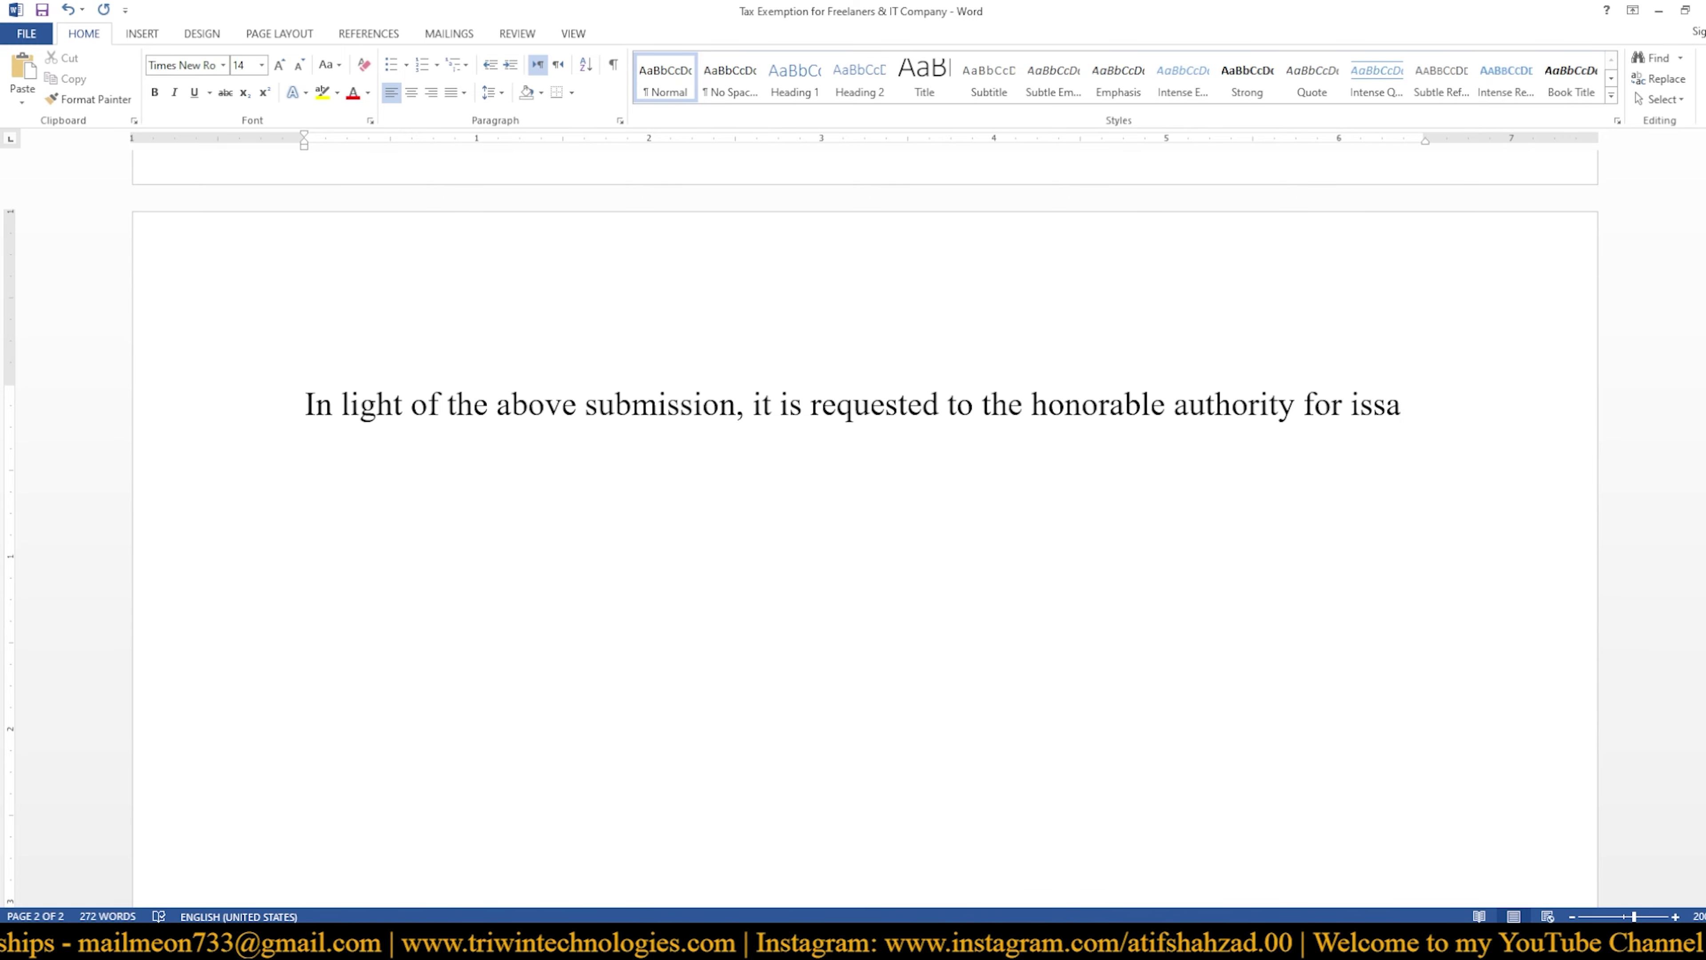
{"action": "key", "text": "BackSpace"}
{"action": "type", "text": "uance"}
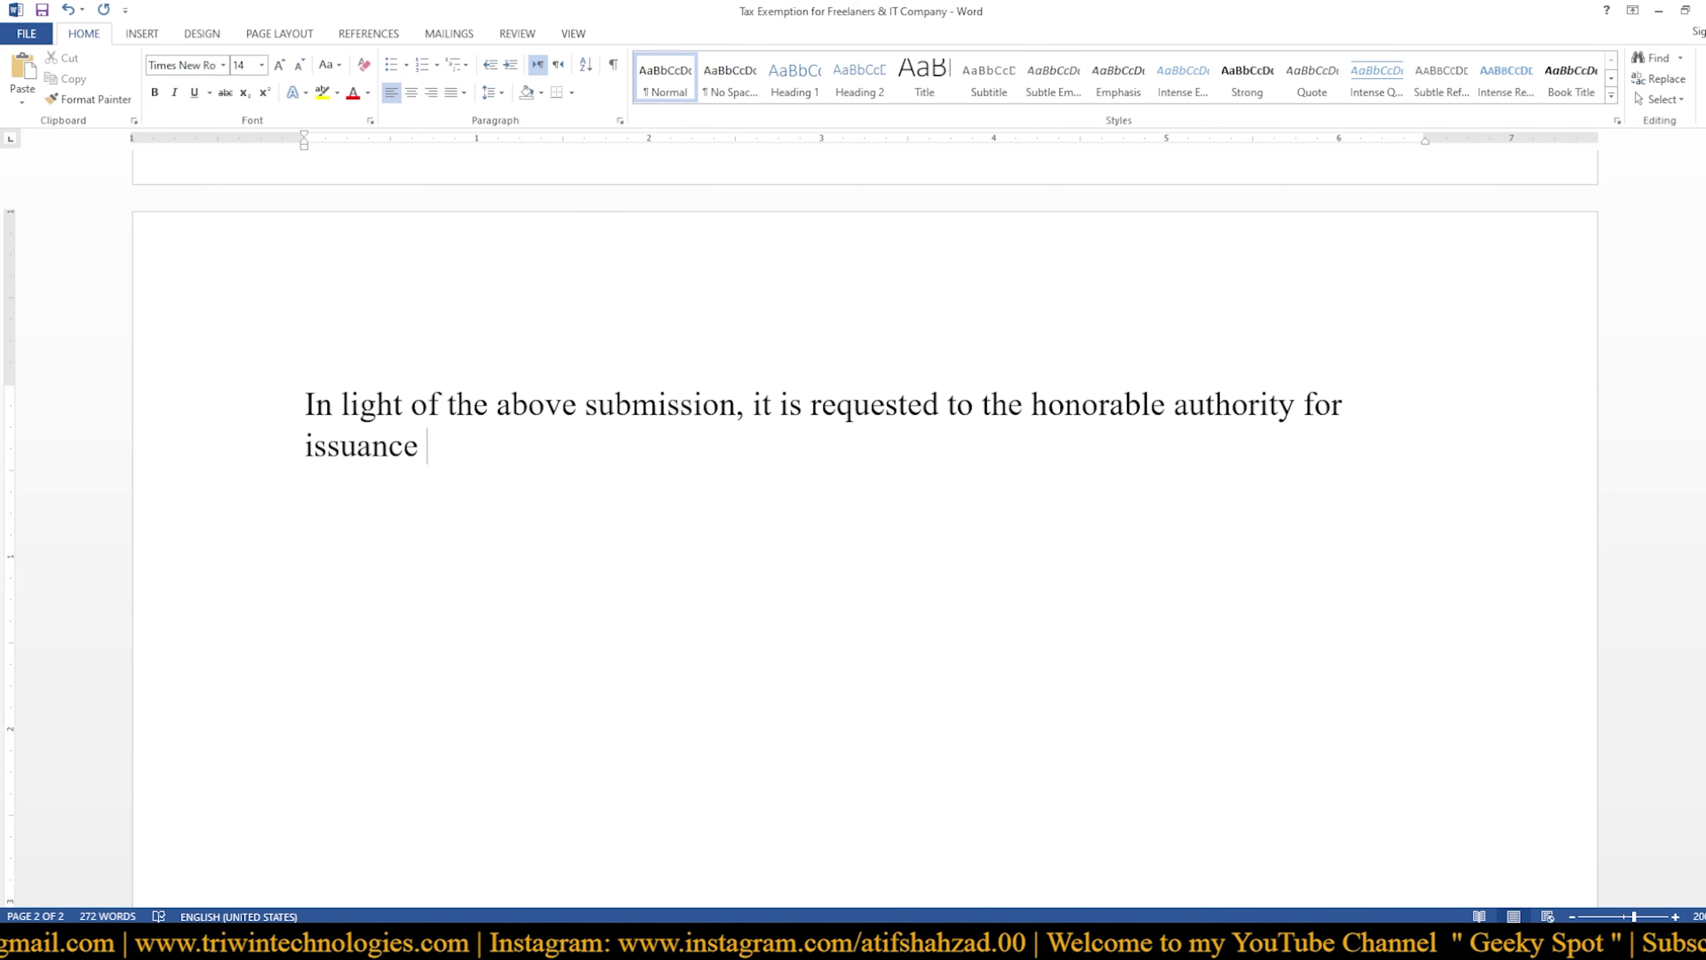
{"action": "type", "text": "of "}
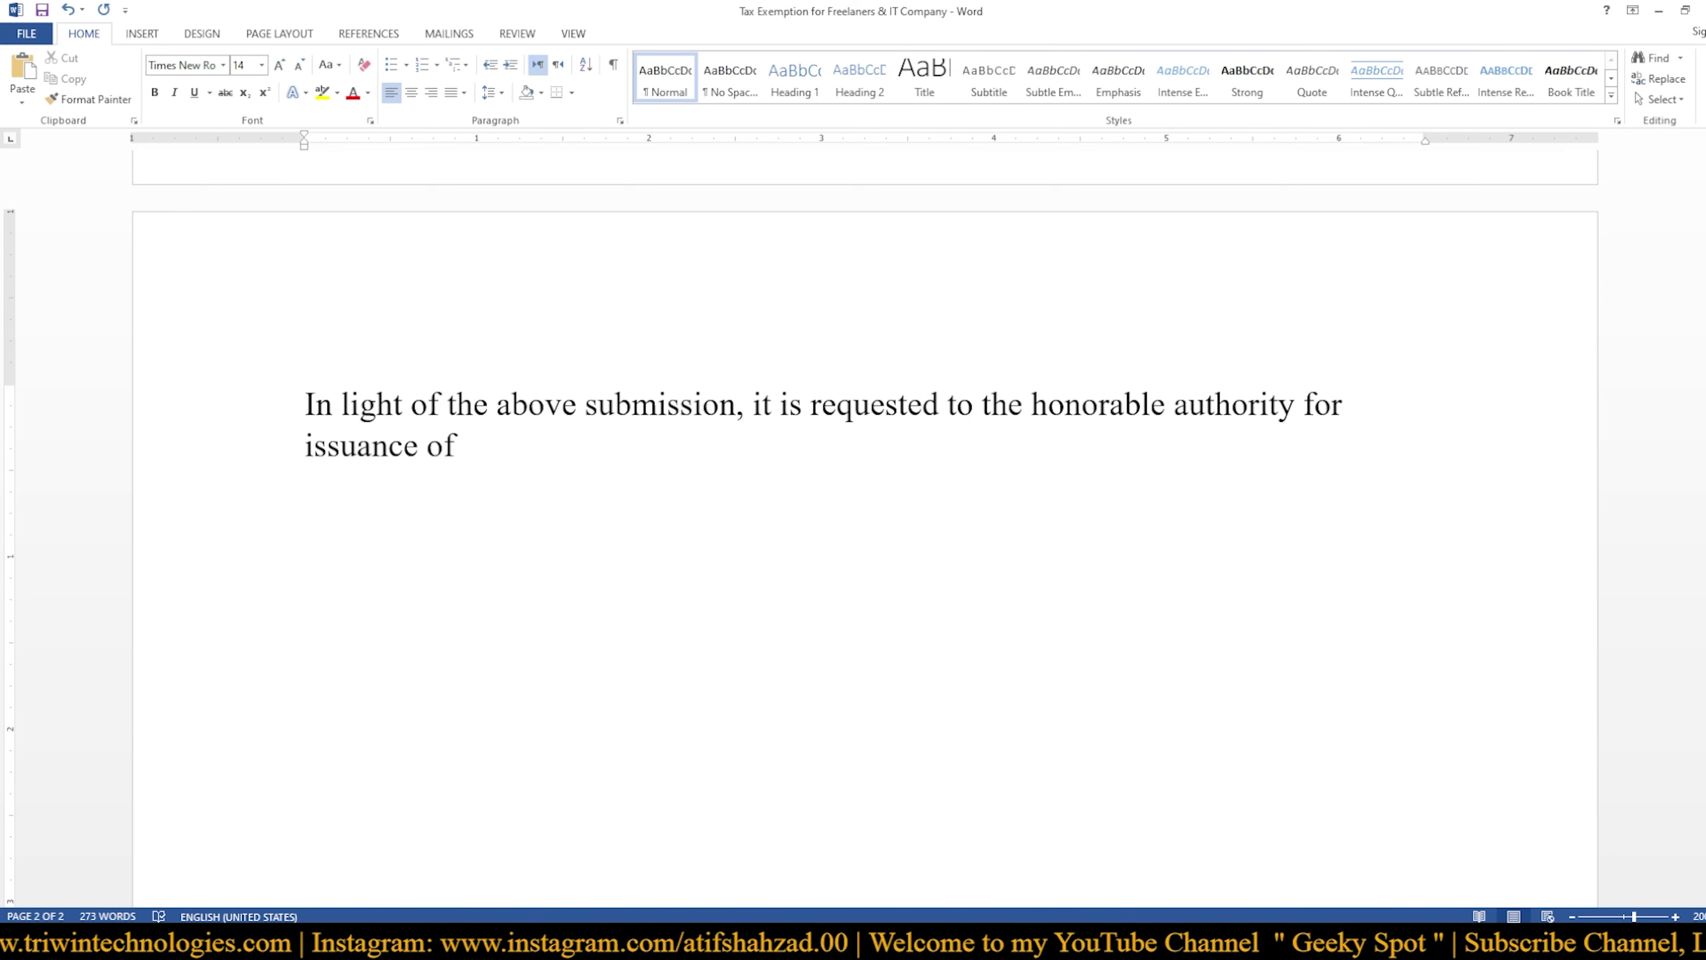
{"action": "type", "text": "Exemption"}
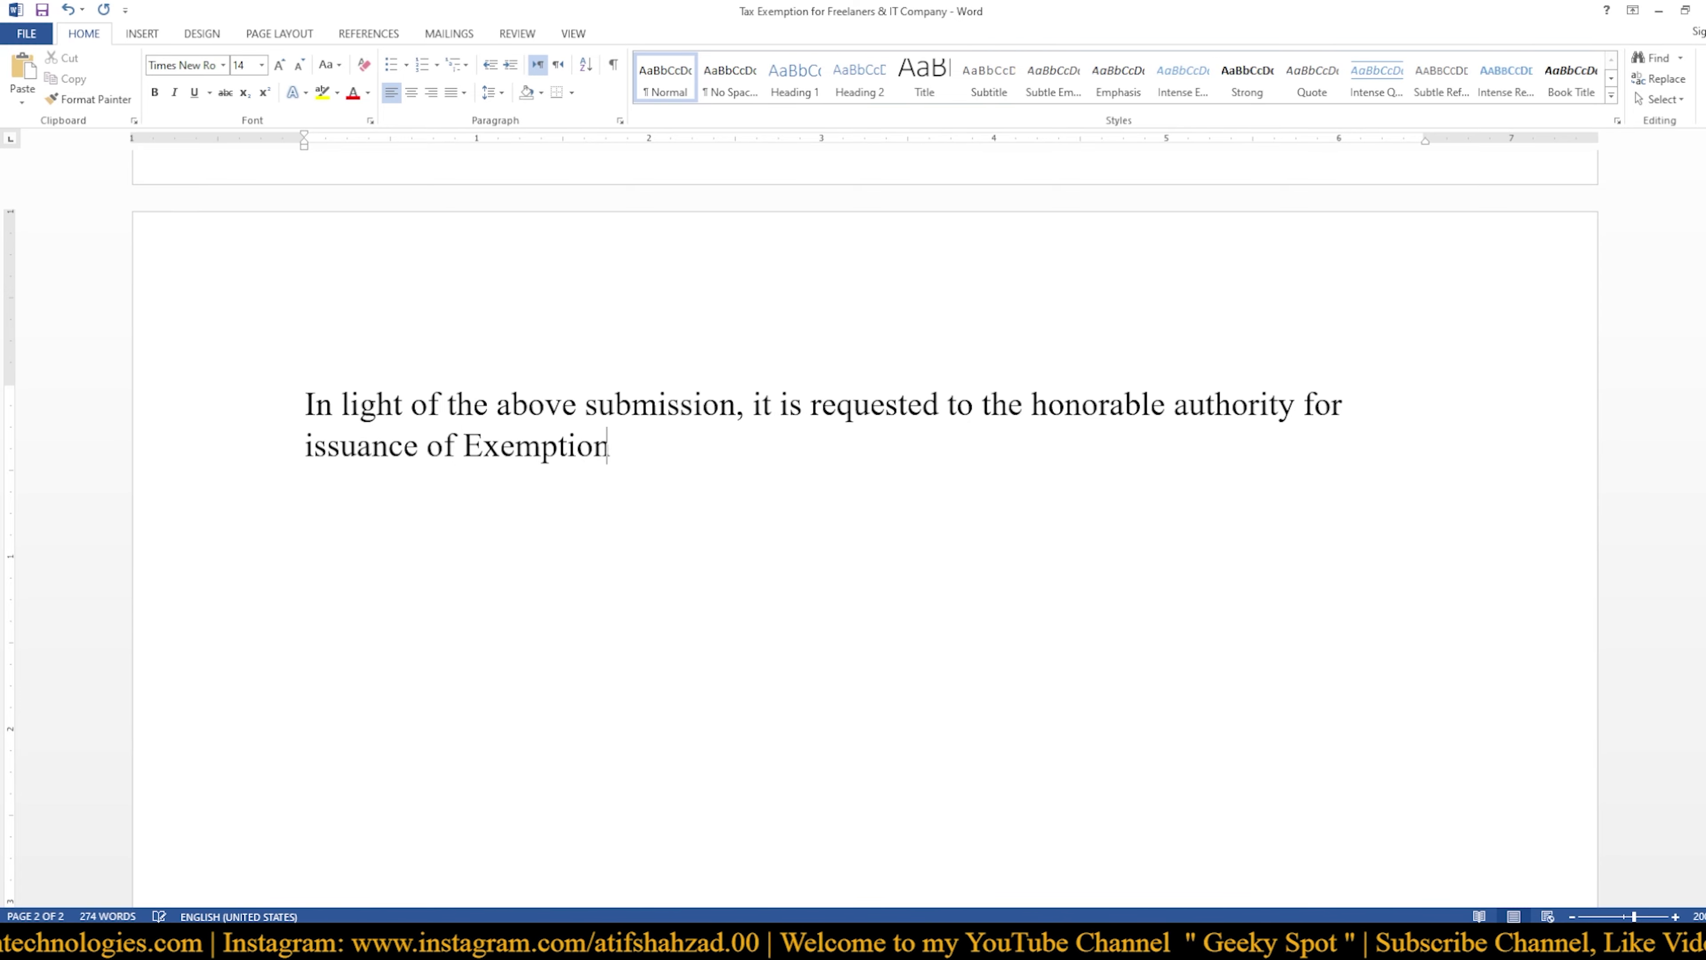